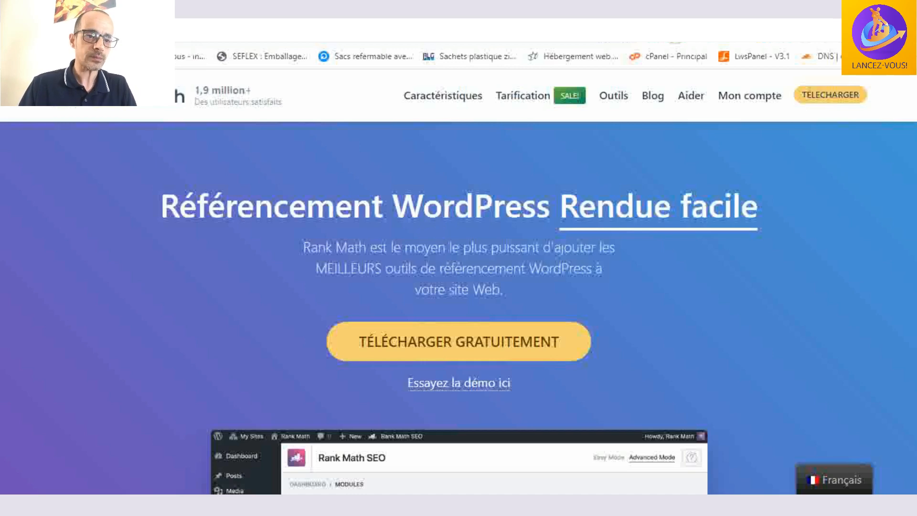
- Download the free Rank Math plugin archive seo-by-rank-math.1.0.114.zip and check its download folder
{"action": "scroll", "coordinate": [576, 221], "scroll_direction": "down", "scroll_amount": 1}
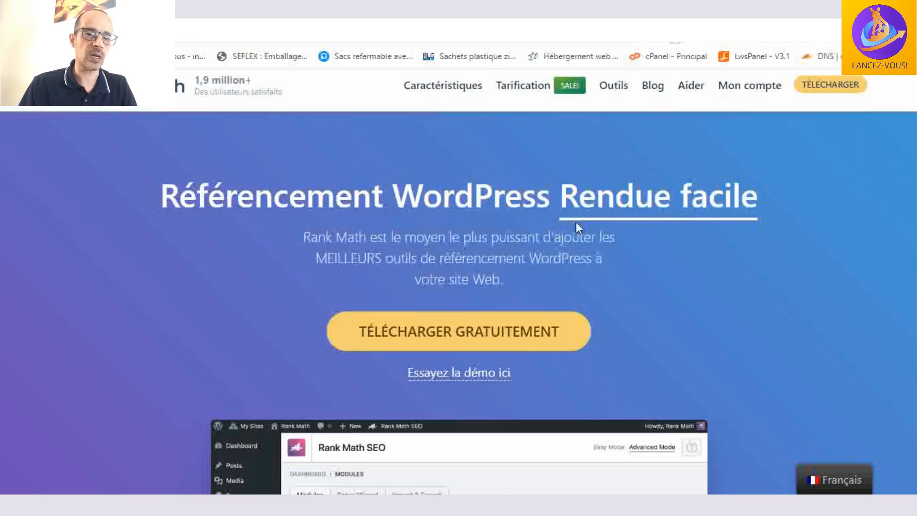
{"action": "scroll", "coordinate": [636, 236], "scroll_direction": "up", "scroll_amount": 1}
{"action": "left_click", "coordinate": [836, 98]}
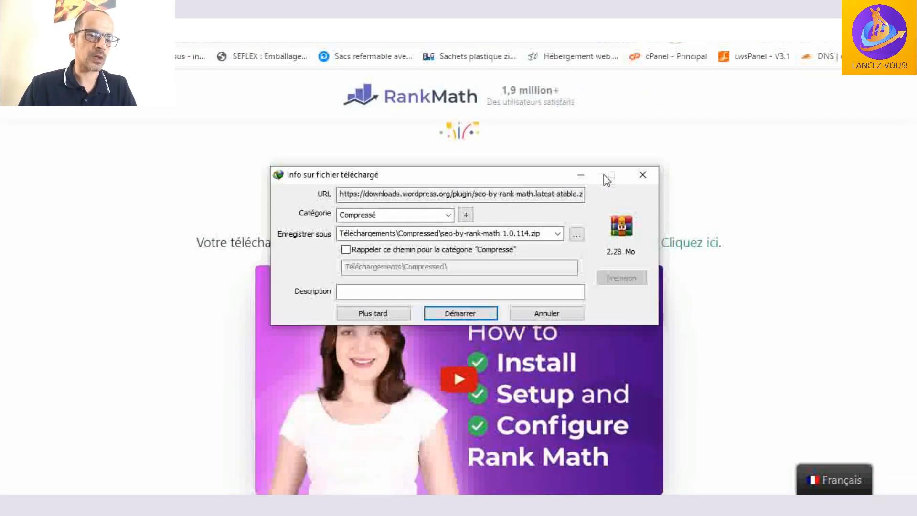
{"action": "left_click", "coordinate": [451, 311]}
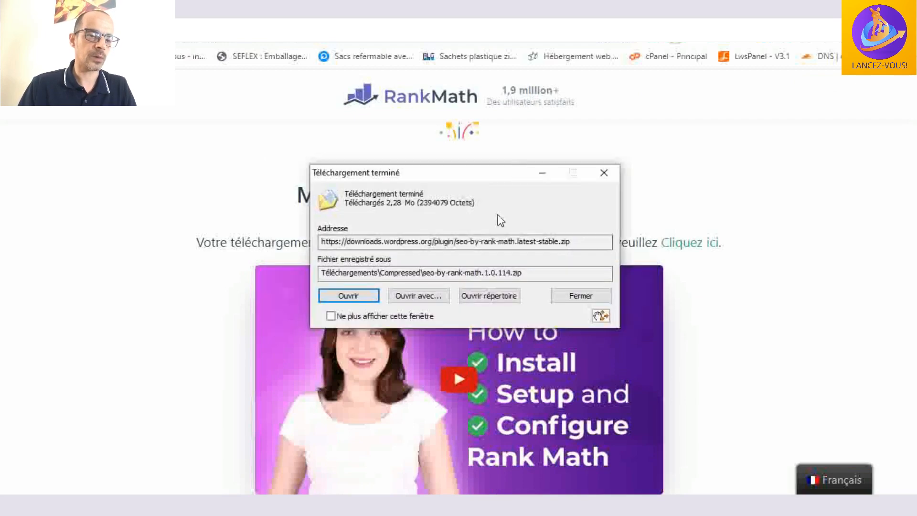
{"action": "left_click", "coordinate": [497, 295]}
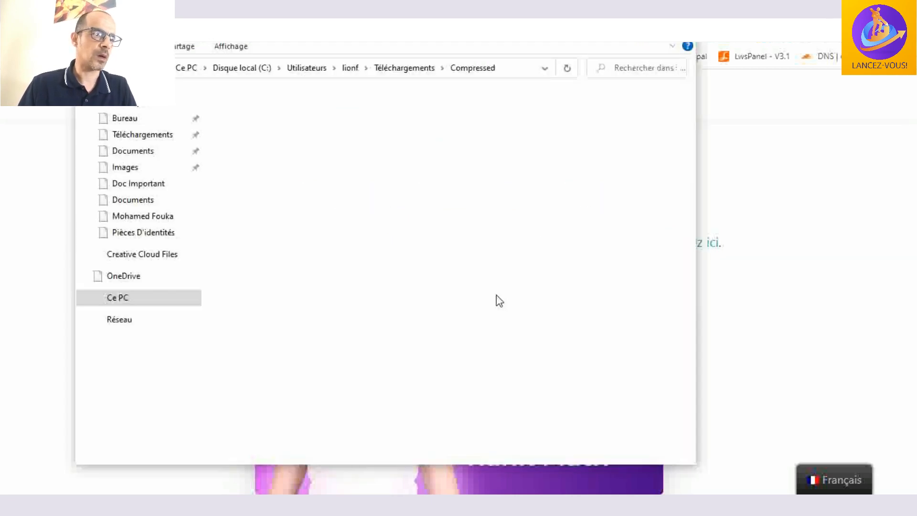
{"action": "key", "text": "alt+F4"}
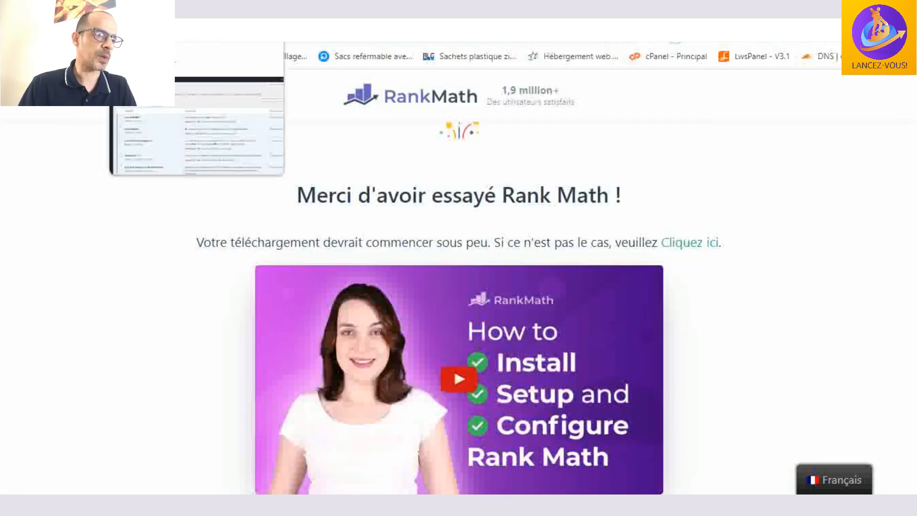
- Switch to the WordPress Extensions page and open the form for uploading a new plugin
{"action": "left_click", "coordinate": [139, 10]}
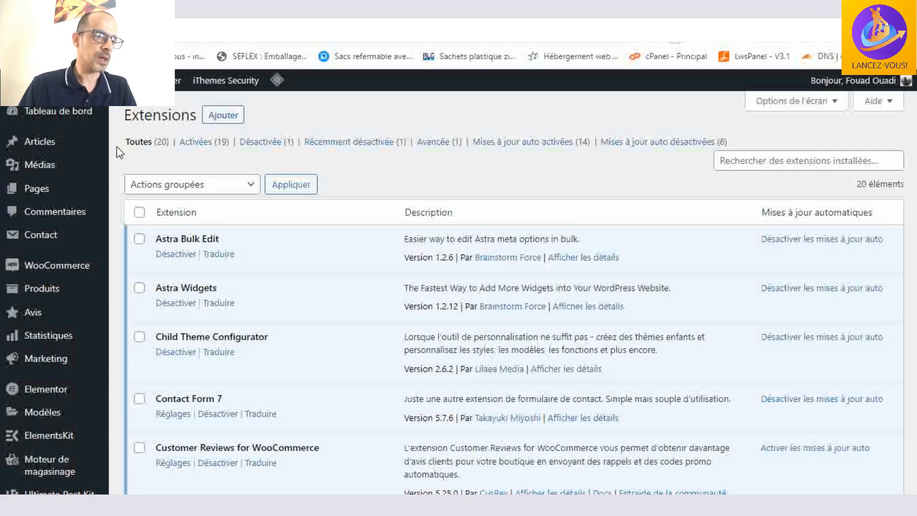
{"action": "scroll", "coordinate": [91, 313], "scroll_direction": "down", "scroll_amount": 1}
{"action": "scroll", "coordinate": [90, 313], "scroll_direction": "down", "scroll_amount": 2}
{"action": "scroll", "coordinate": [90, 312], "scroll_direction": "up", "scroll_amount": 2}
{"action": "left_click", "coordinate": [233, 116]}
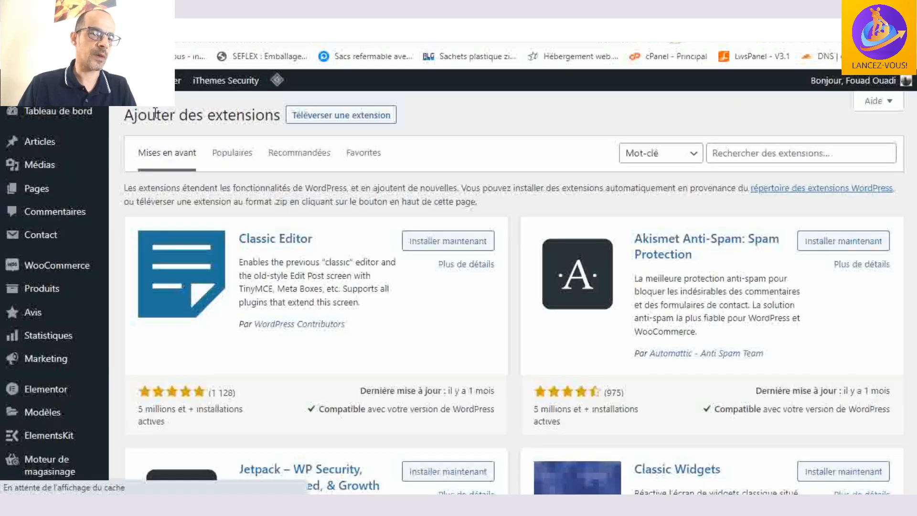
{"action": "left_click", "coordinate": [329, 121]}
- Install the plugin from seo-by-rank-math.1.0.114.zip and activate it
{"action": "left_click", "coordinate": [424, 239]}
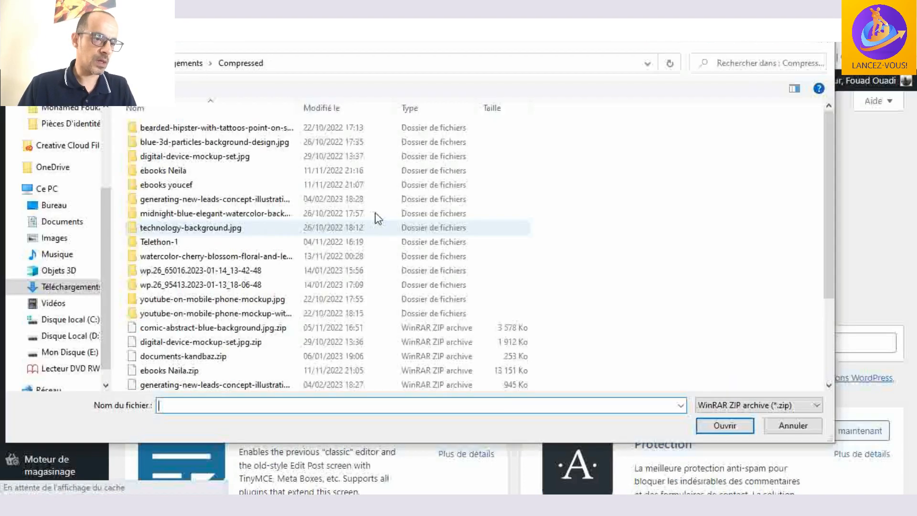
{"action": "scroll", "coordinate": [245, 246], "scroll_direction": "down", "scroll_amount": 3}
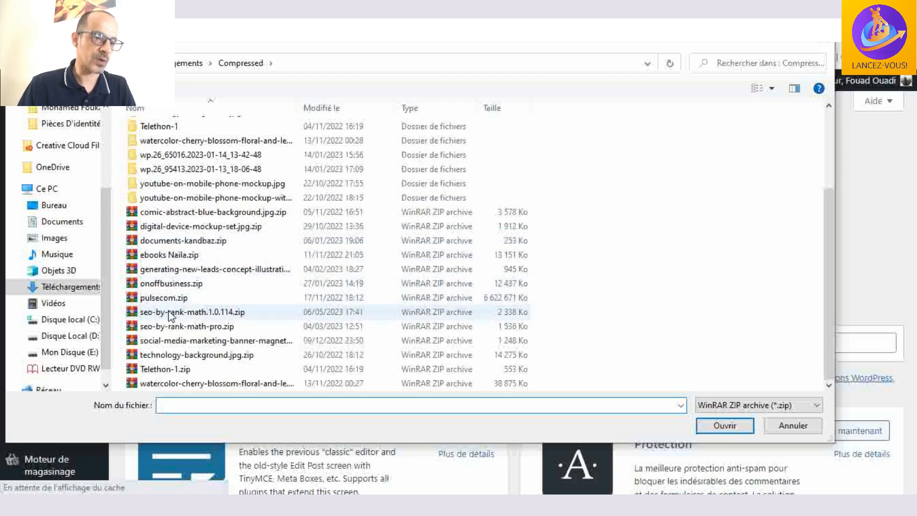
{"action": "left_click", "coordinate": [225, 315]}
{"action": "left_click", "coordinate": [723, 424]}
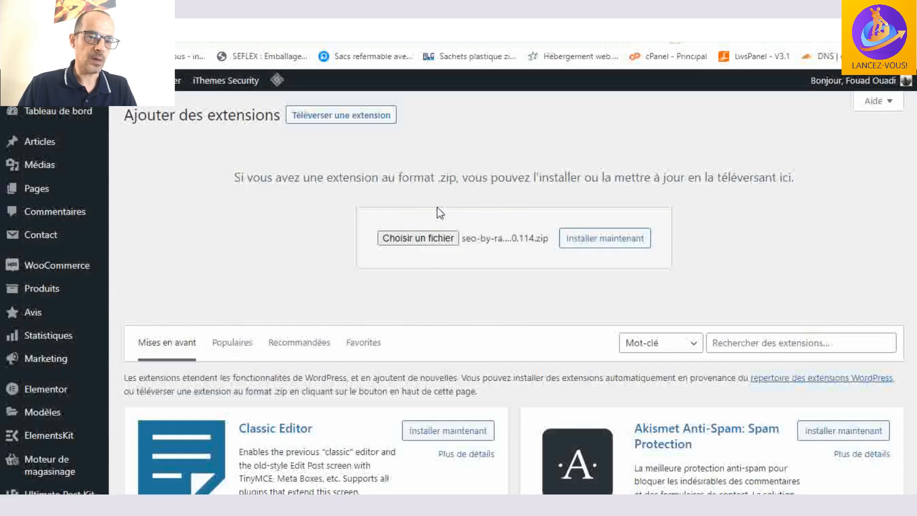
{"action": "left_click", "coordinate": [618, 243]}
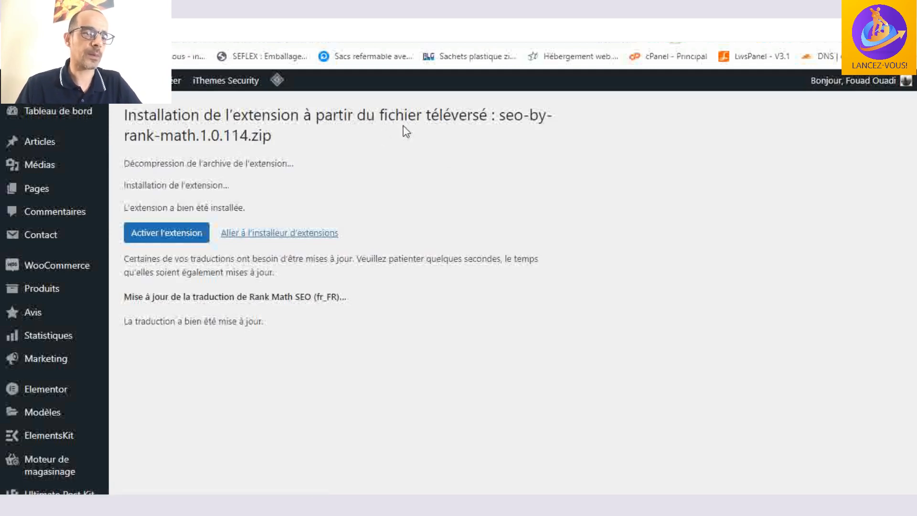
{"action": "left_click", "coordinate": [156, 238]}
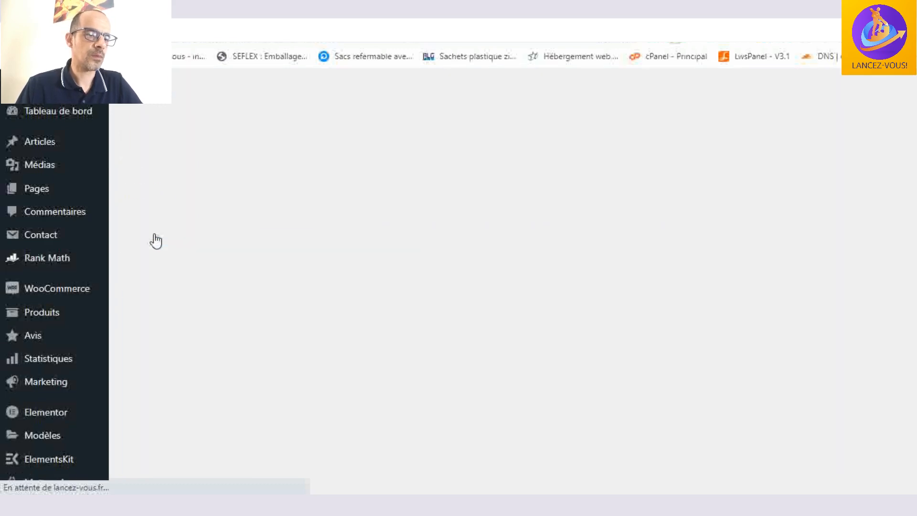
- Find Rank Math SEO among the installed plugins and open its configuration assistant
{"action": "scroll", "coordinate": [253, 205], "scroll_direction": "down", "scroll_amount": 1}
{"action": "scroll", "coordinate": [254, 209], "scroll_direction": "down", "scroll_amount": 12}
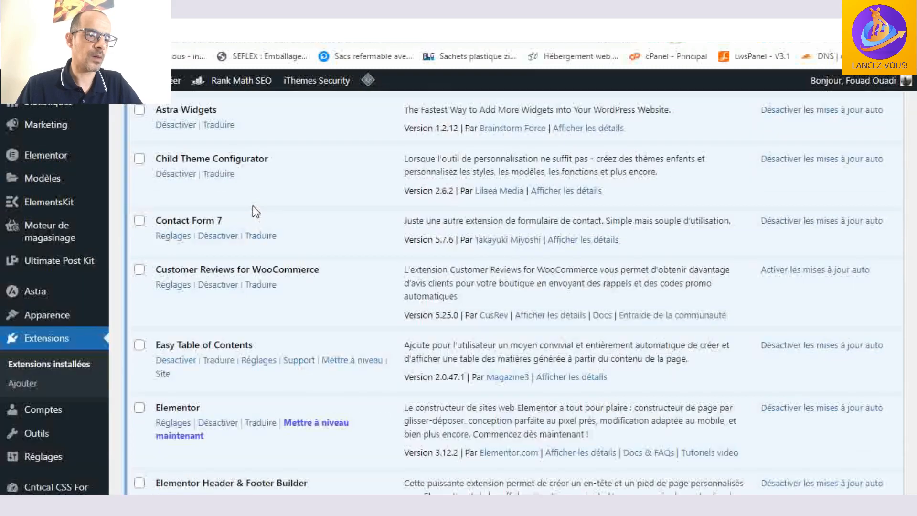
{"action": "scroll", "coordinate": [253, 206], "scroll_direction": "down", "scroll_amount": 8}
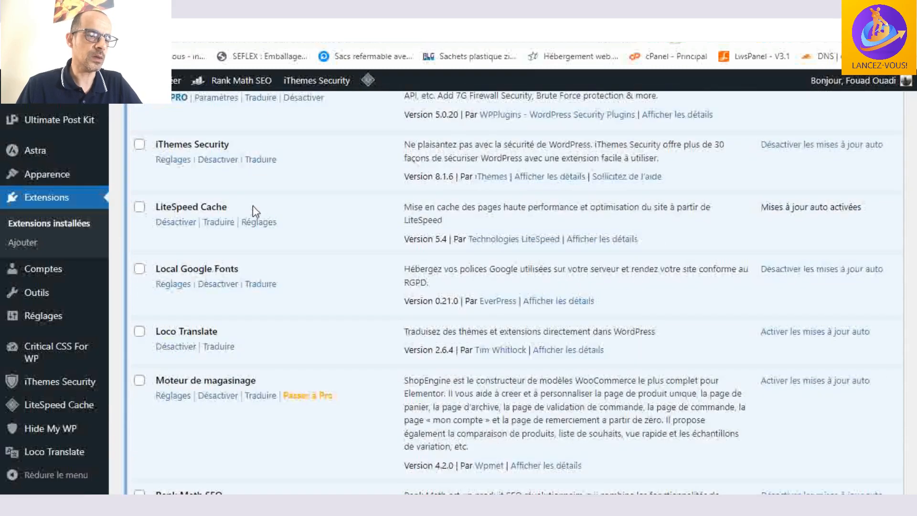
{"action": "scroll", "coordinate": [253, 210], "scroll_direction": "down", "scroll_amount": 1}
{"action": "scroll", "coordinate": [253, 210], "scroll_direction": "up", "scroll_amount": 1}
{"action": "scroll", "coordinate": [253, 210], "scroll_direction": "down", "scroll_amount": 1}
{"action": "scroll", "coordinate": [253, 210], "scroll_direction": "up", "scroll_amount": 1}
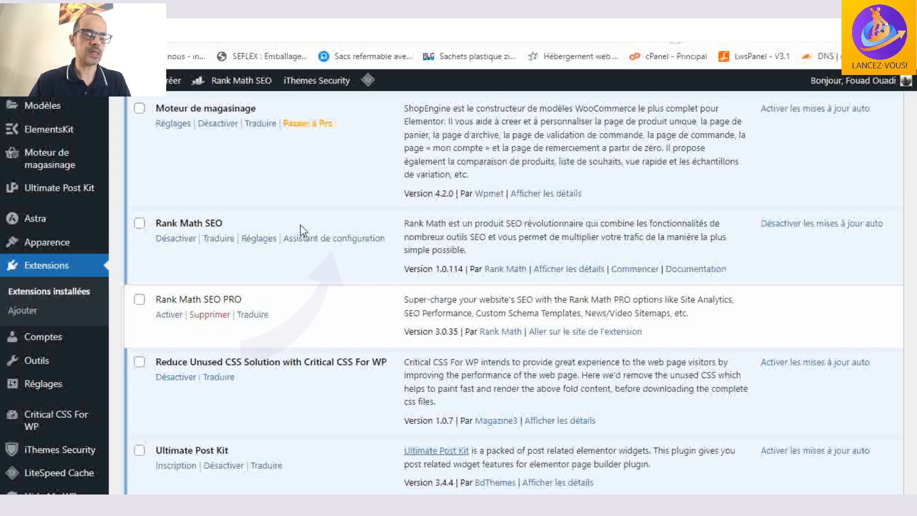
{"action": "left_click", "coordinate": [326, 241]}
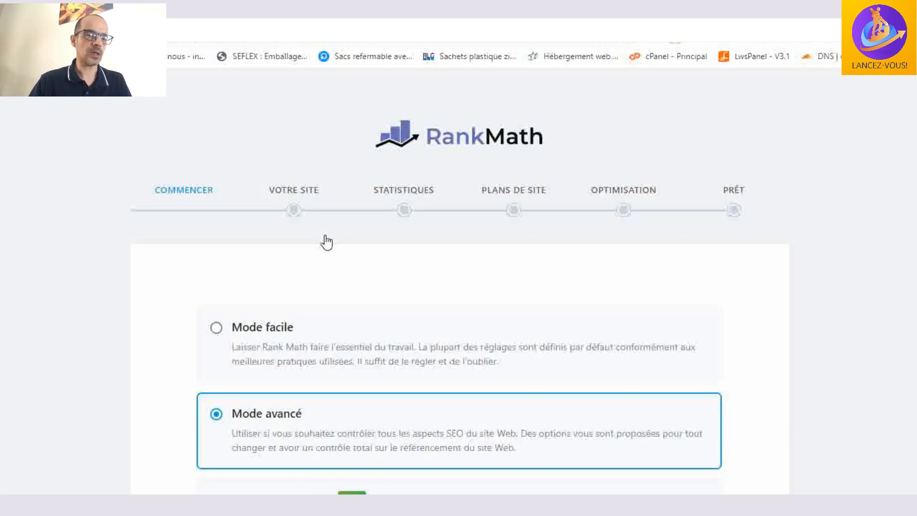
- Launch the Rank Math setup assistant in Mode avancé
{"action": "scroll", "coordinate": [370, 213], "scroll_direction": "down", "scroll_amount": 3}
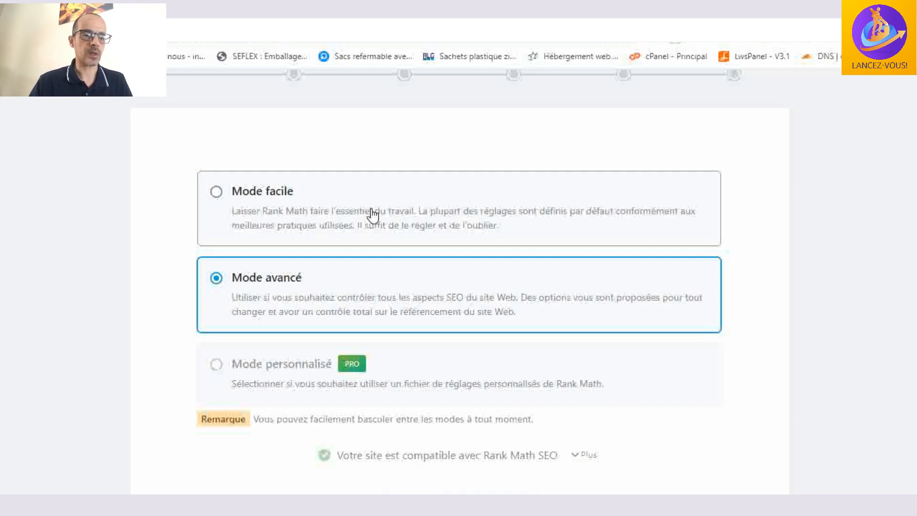
{"action": "scroll", "coordinate": [373, 215], "scroll_direction": "down", "scroll_amount": 3}
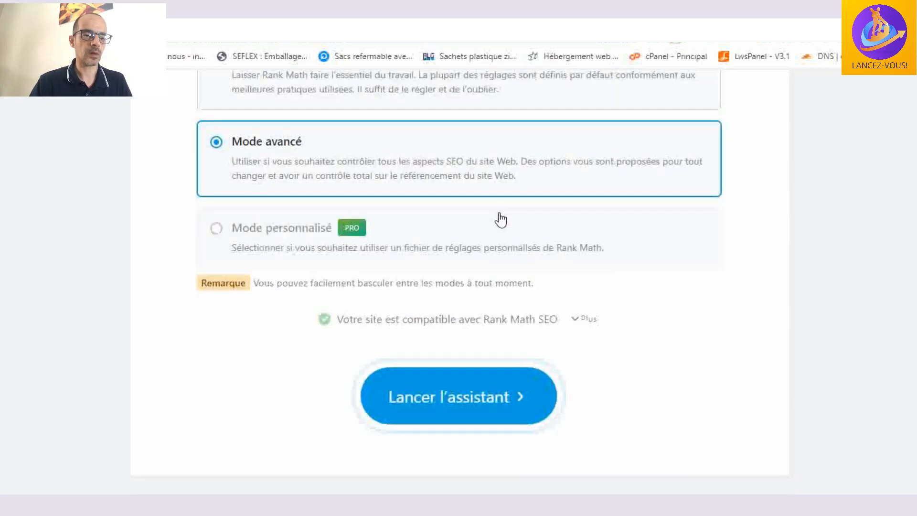
{"action": "left_click", "coordinate": [452, 395]}
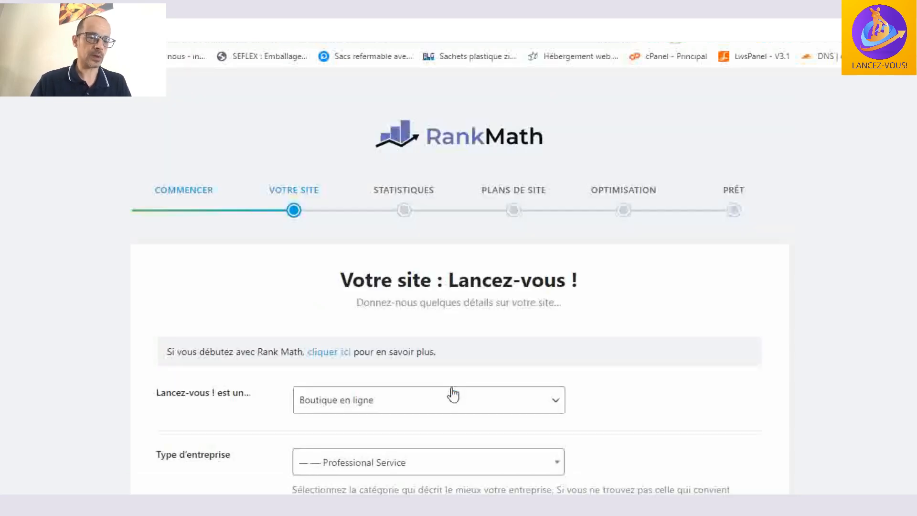
- Look through the available site types and business types, keeping Boutique en ligne and Professional Service selected
{"action": "scroll", "coordinate": [454, 306], "scroll_direction": "down", "scroll_amount": 3}
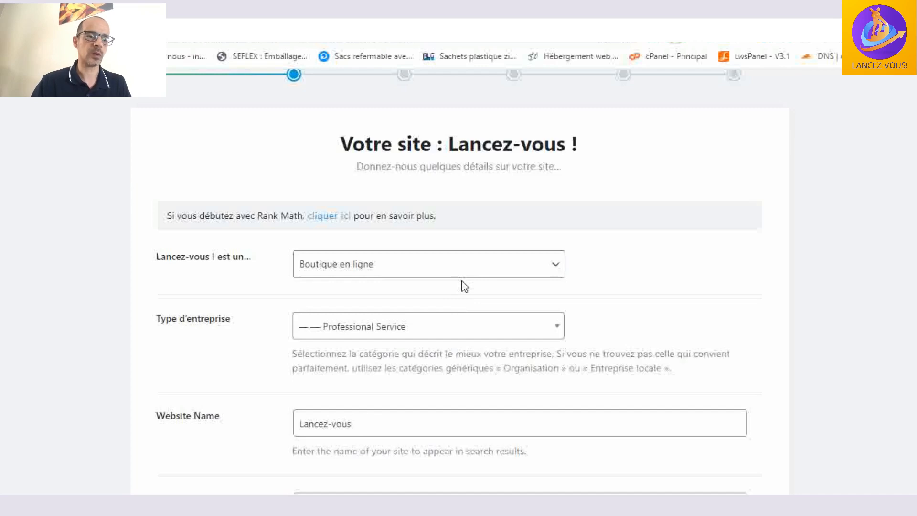
{"action": "left_click", "coordinate": [507, 266]}
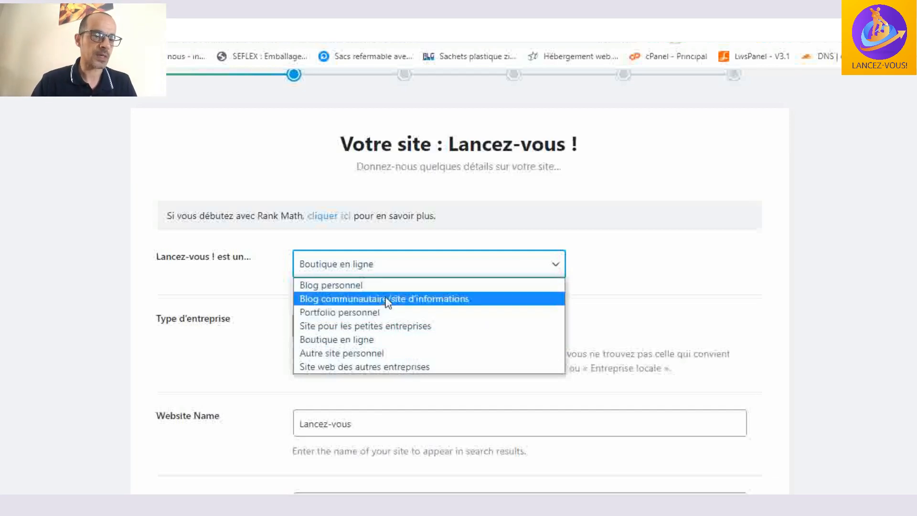
{"action": "left_click", "coordinate": [580, 281]}
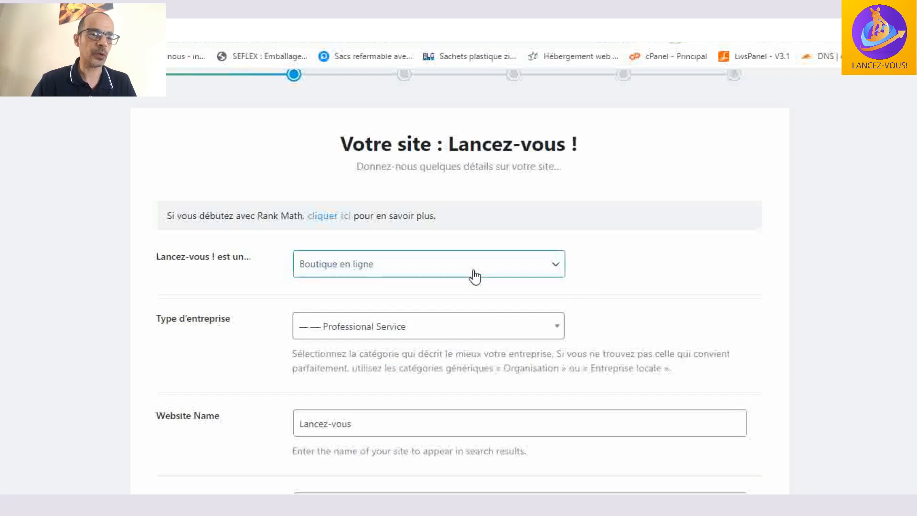
{"action": "scroll", "coordinate": [597, 264], "scroll_direction": "down", "scroll_amount": 1}
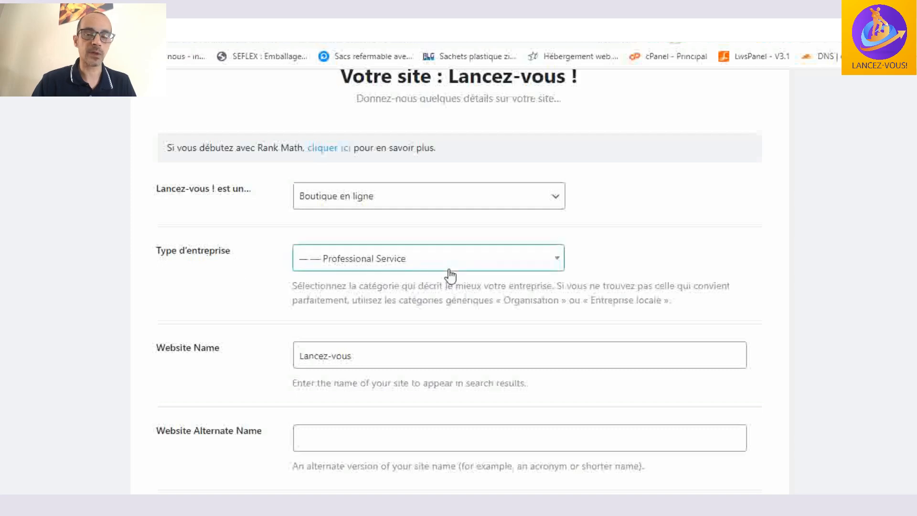
{"action": "left_click", "coordinate": [481, 261]}
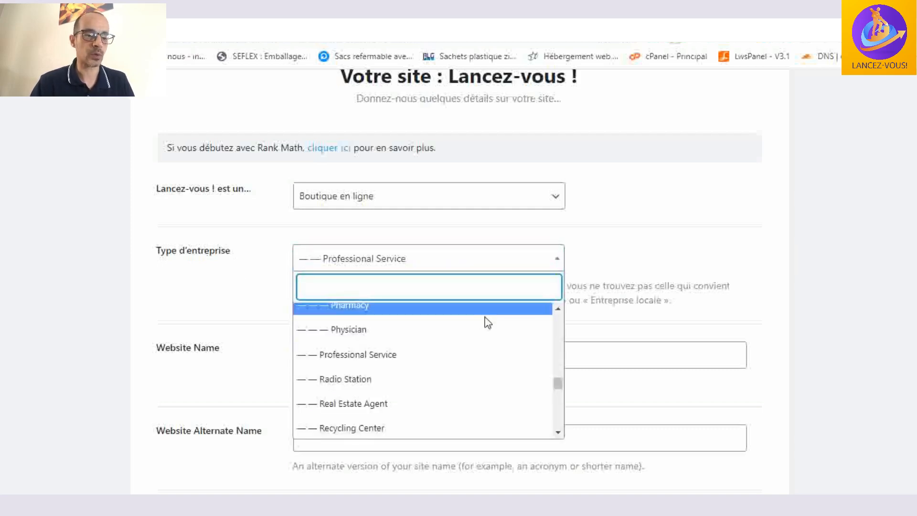
{"action": "scroll", "coordinate": [485, 368], "scroll_direction": "down", "scroll_amount": 3}
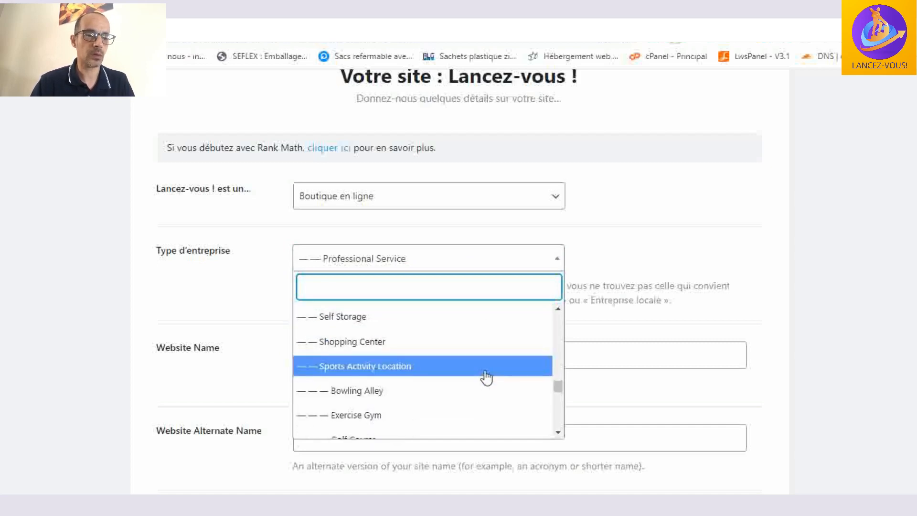
{"action": "scroll", "coordinate": [485, 374], "scroll_direction": "up", "scroll_amount": 3}
{"action": "left_click", "coordinate": [724, 213]}
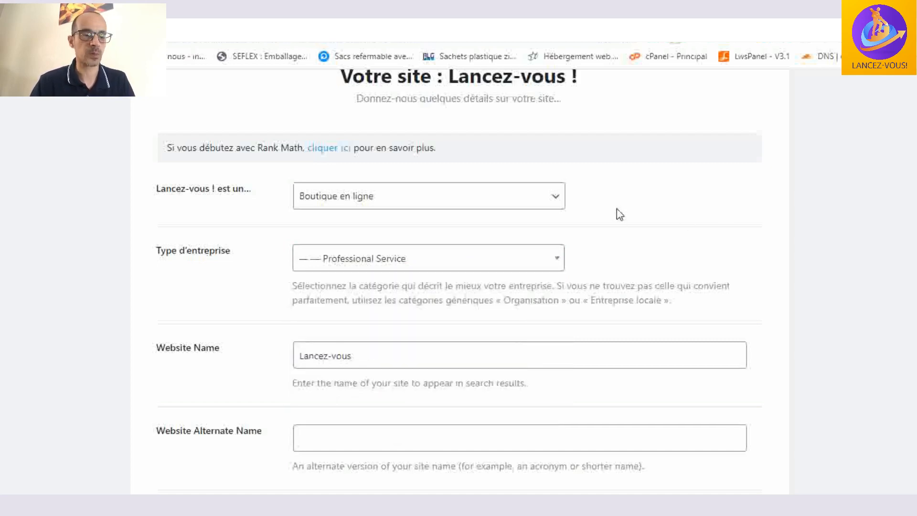
- Review the website name, organization name, Google logo and default social sharing image, and save the site details
{"action": "scroll", "coordinate": [617, 212], "scroll_direction": "down", "scroll_amount": 4}
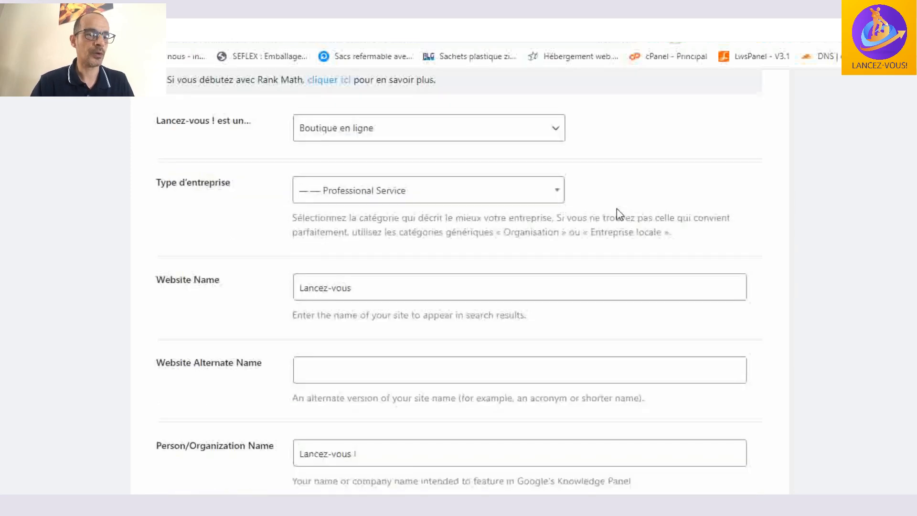
{"action": "left_click", "coordinate": [543, 139]}
{"action": "left_click", "coordinate": [550, 148]}
{"action": "scroll", "coordinate": [553, 148], "scroll_direction": "down", "scroll_amount": 1}
{"action": "scroll", "coordinate": [552, 149], "scroll_direction": "down", "scroll_amount": 1}
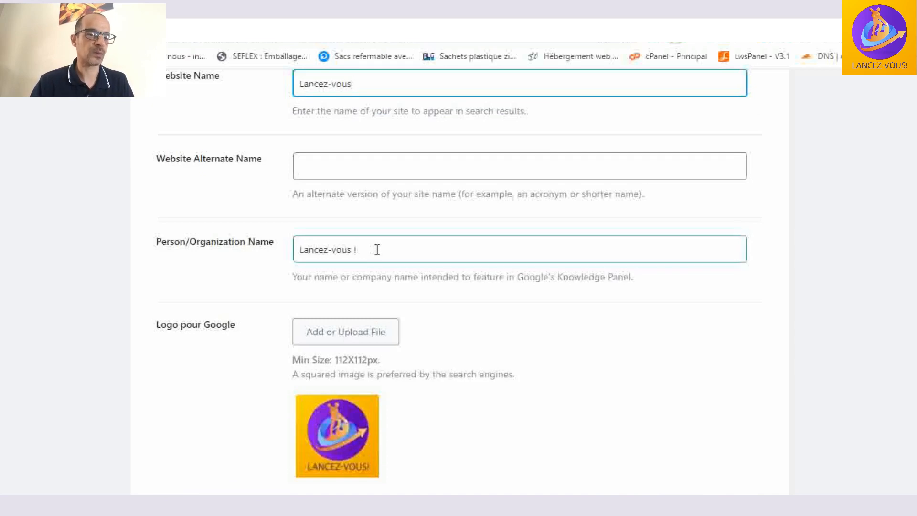
{"action": "scroll", "coordinate": [428, 249], "scroll_direction": "down", "scroll_amount": 1}
{"action": "scroll", "coordinate": [429, 249], "scroll_direction": "down", "scroll_amount": 2}
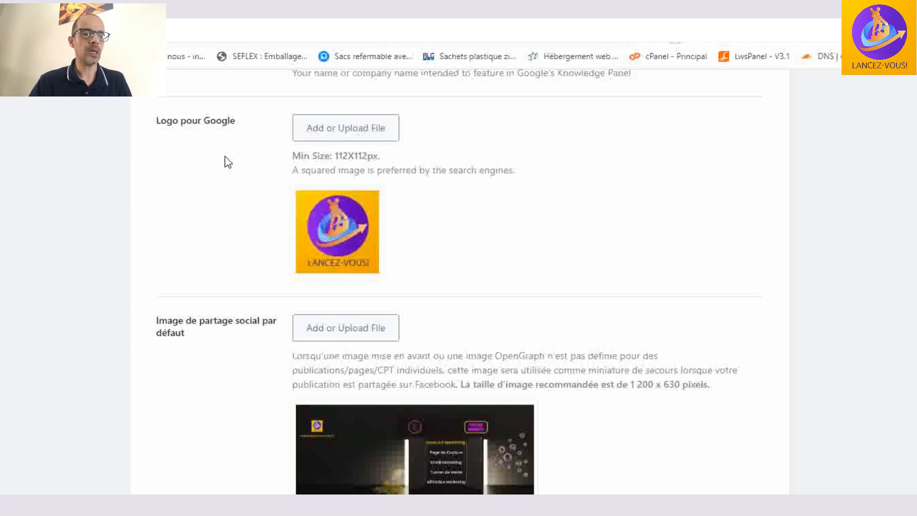
{"action": "mouse_move", "coordinate": [358, 230]}
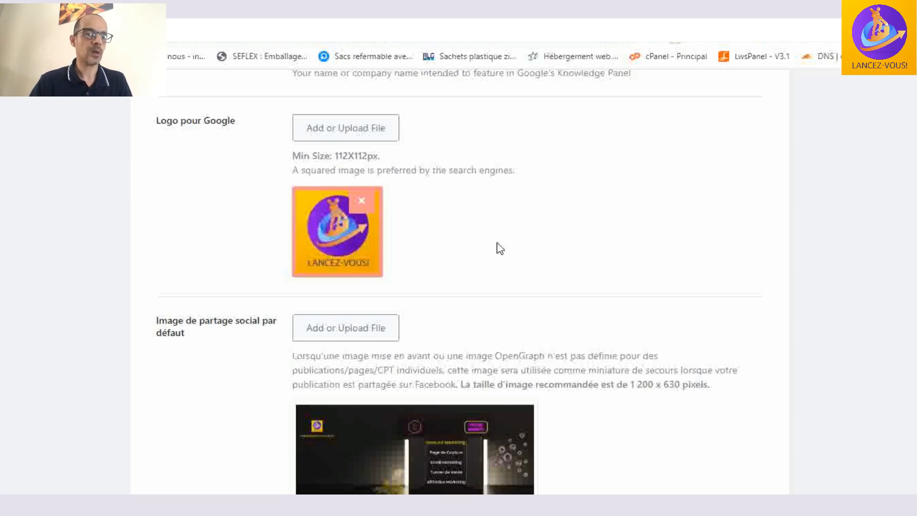
{"action": "scroll", "coordinate": [497, 244], "scroll_direction": "down", "scroll_amount": 3}
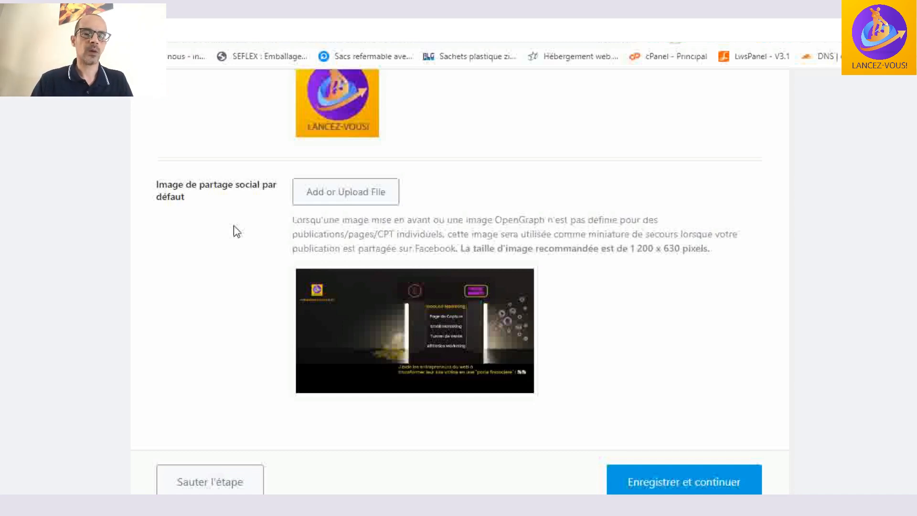
{"action": "scroll", "coordinate": [754, 283], "scroll_direction": "down", "scroll_amount": 2}
{"action": "left_click", "coordinate": [720, 388]}
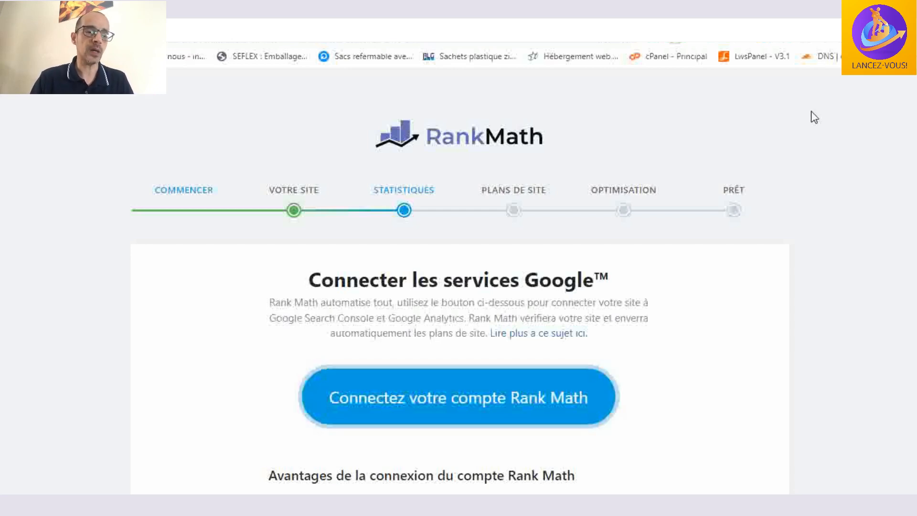
- Examine the Google services connection page, including the benefits of connecting a Rank Math account and the privacy note
{"action": "scroll", "coordinate": [765, 145], "scroll_direction": "down", "scroll_amount": 1}
{"action": "scroll", "coordinate": [596, 153], "scroll_direction": "down", "scroll_amount": 9}
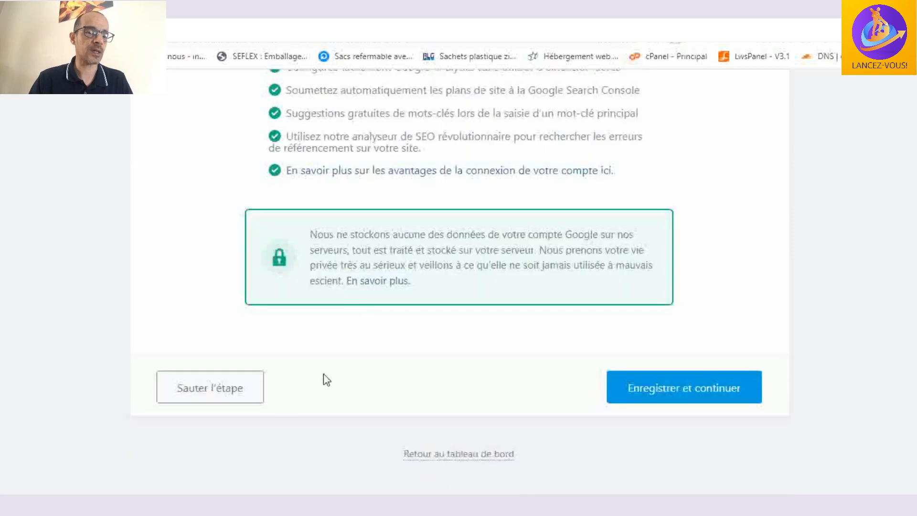
{"action": "scroll", "coordinate": [525, 369], "scroll_direction": "up", "scroll_amount": 4}
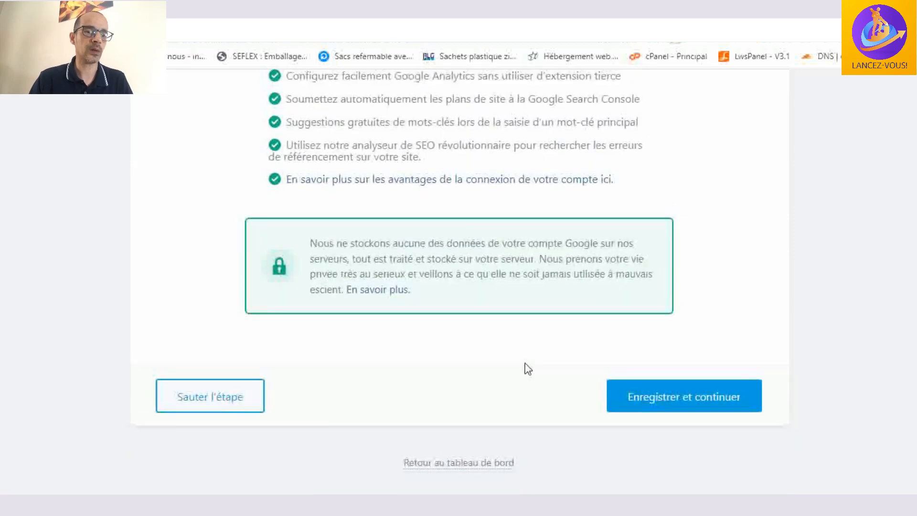
{"action": "scroll", "coordinate": [525, 368], "scroll_direction": "up", "scroll_amount": 6}
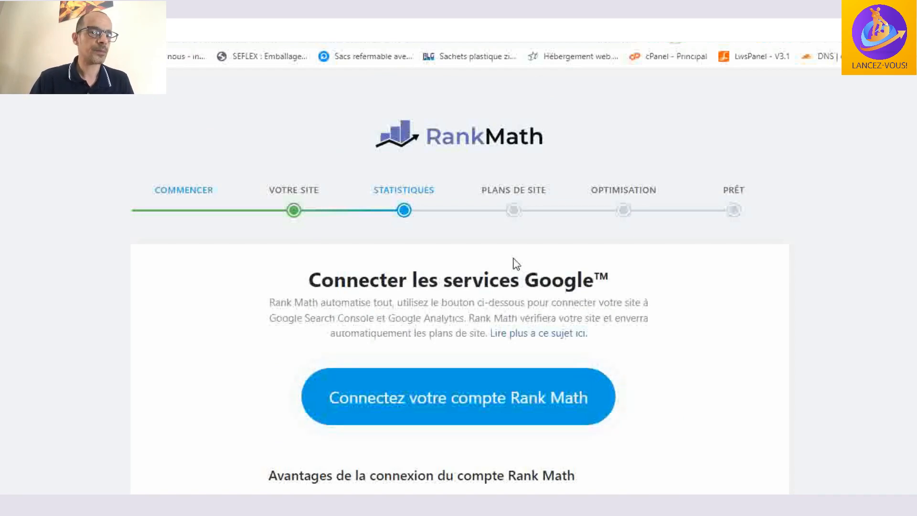
- Move past the Google services connection, review the sitemap's image, post type and taxonomy options, and save the sitemap settings
{"action": "scroll", "coordinate": [514, 261], "scroll_direction": "down", "scroll_amount": 10}
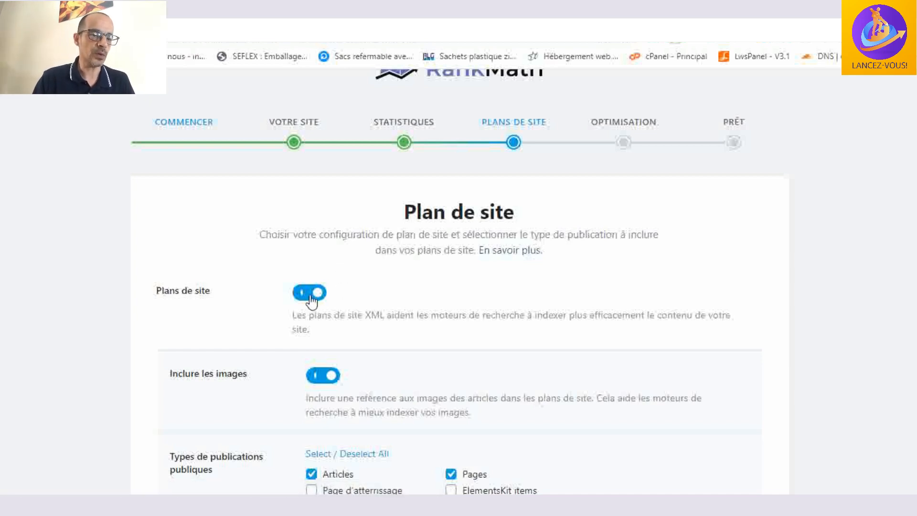
{"action": "scroll", "coordinate": [376, 294], "scroll_direction": "down", "scroll_amount": 3}
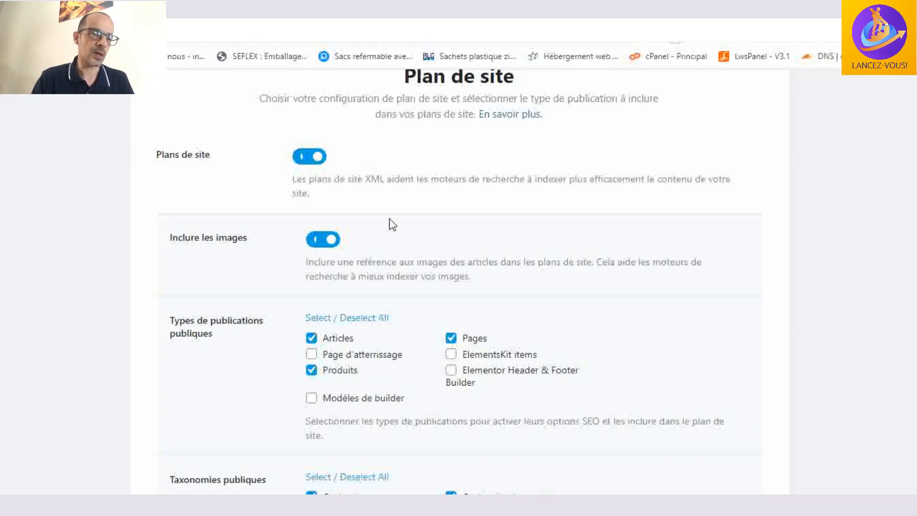
{"action": "scroll", "coordinate": [381, 217], "scroll_direction": "down", "scroll_amount": 1}
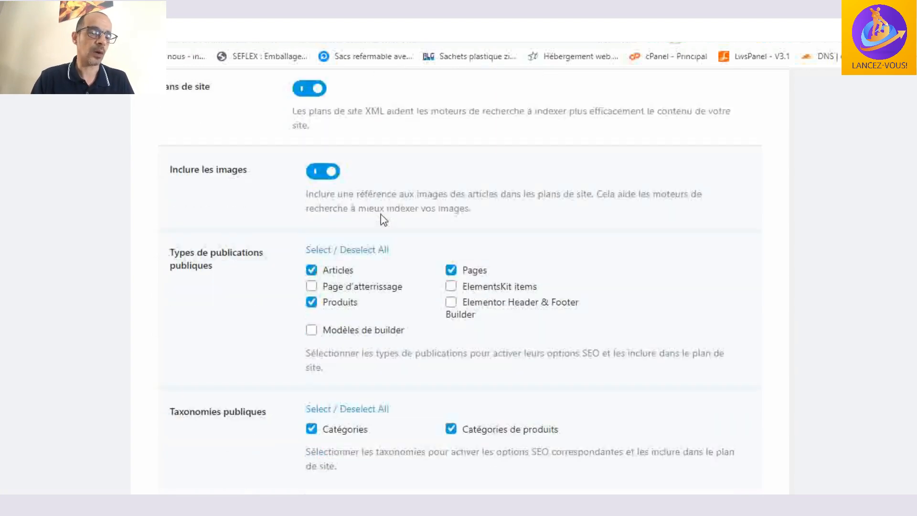
{"action": "scroll", "coordinate": [257, 233], "scroll_direction": "down", "scroll_amount": 1}
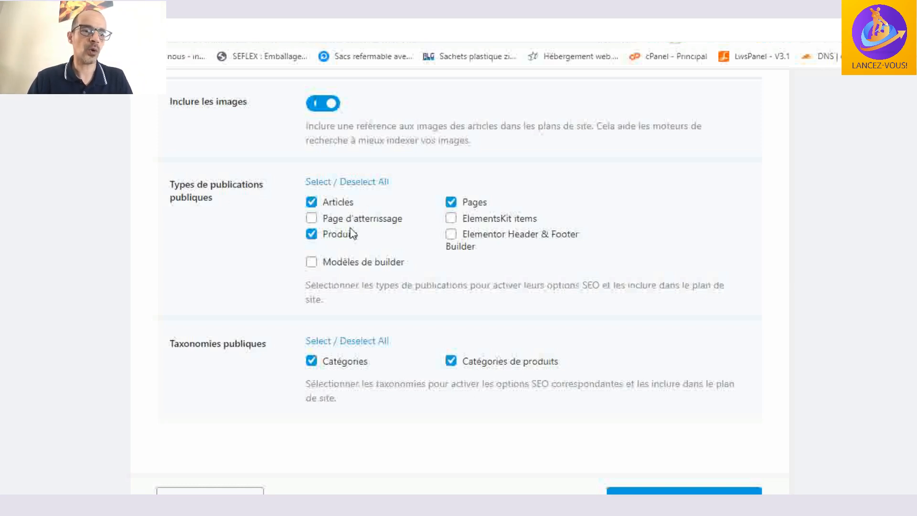
{"action": "scroll", "coordinate": [566, 216], "scroll_direction": "down", "scroll_amount": 2}
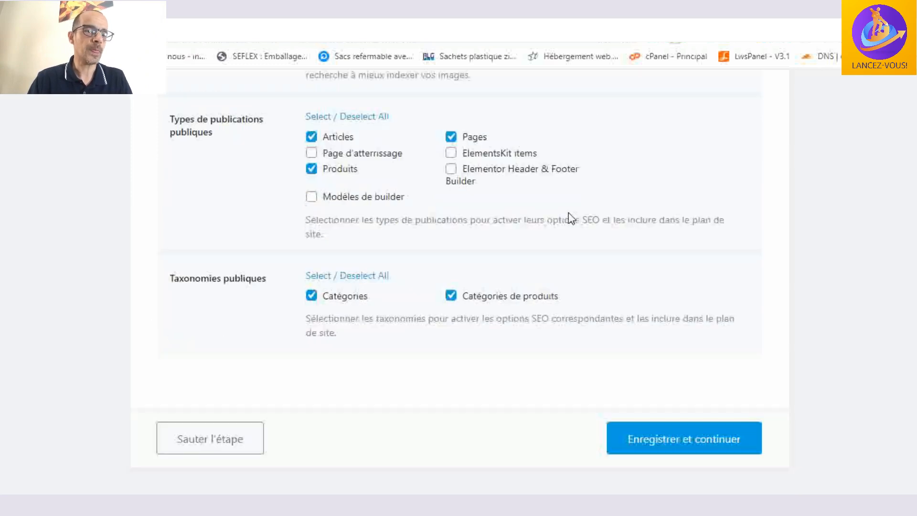
{"action": "scroll", "coordinate": [568, 214], "scroll_direction": "down", "scroll_amount": 1}
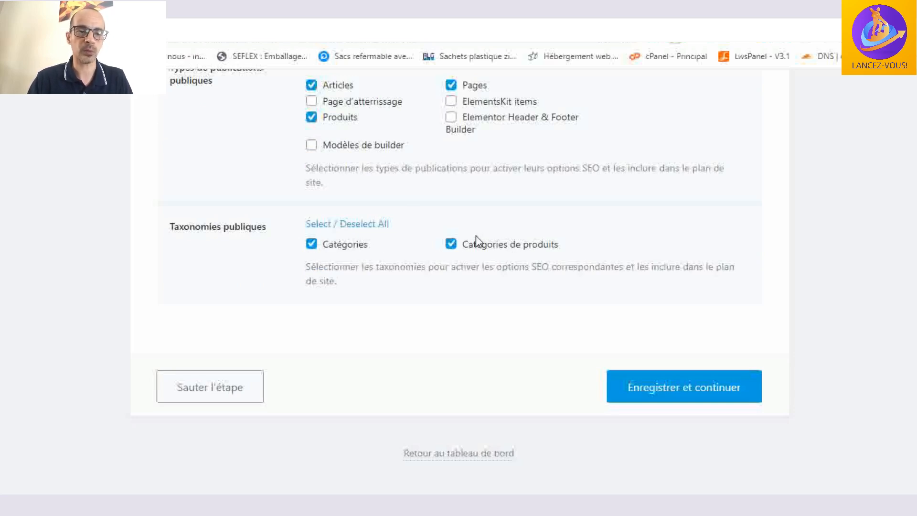
{"action": "left_click", "coordinate": [676, 384]}
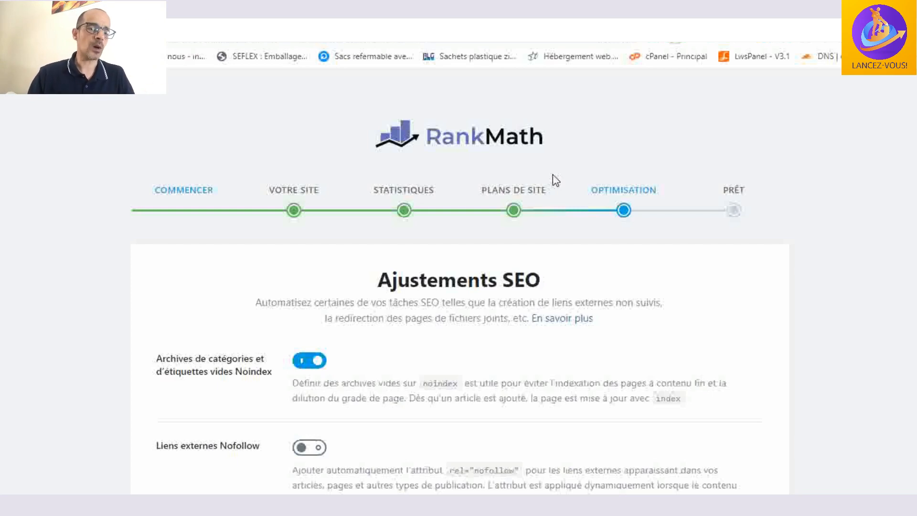
- Review the SEO tweaks for empty archive noindex, external nofollow links and new-tab link opening, and save them
{"action": "scroll", "coordinate": [397, 163], "scroll_direction": "down", "scroll_amount": 1}
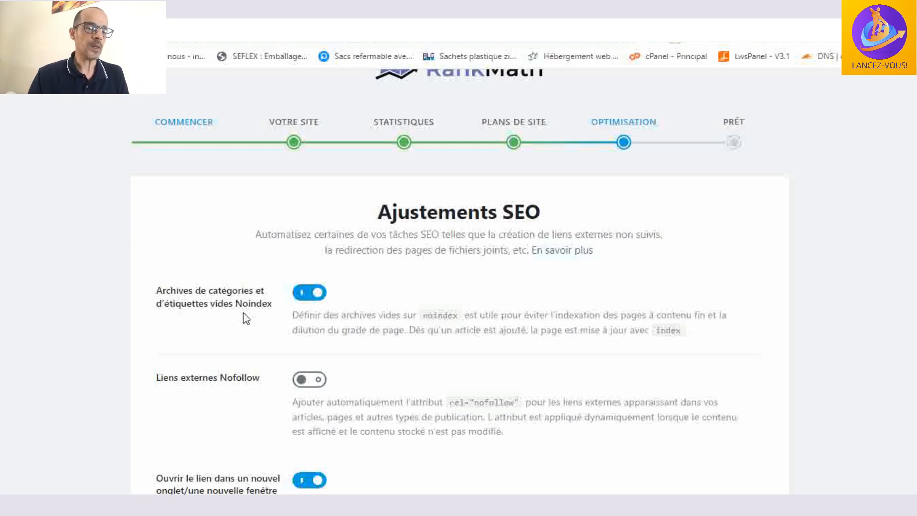
{"action": "scroll", "coordinate": [344, 299], "scroll_direction": "down", "scroll_amount": 1}
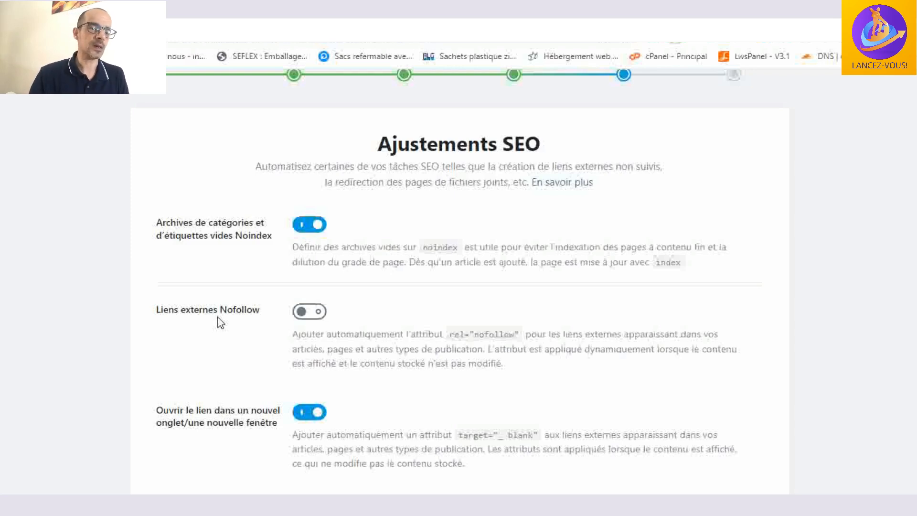
{"action": "scroll", "coordinate": [348, 293], "scroll_direction": "down", "scroll_amount": 2}
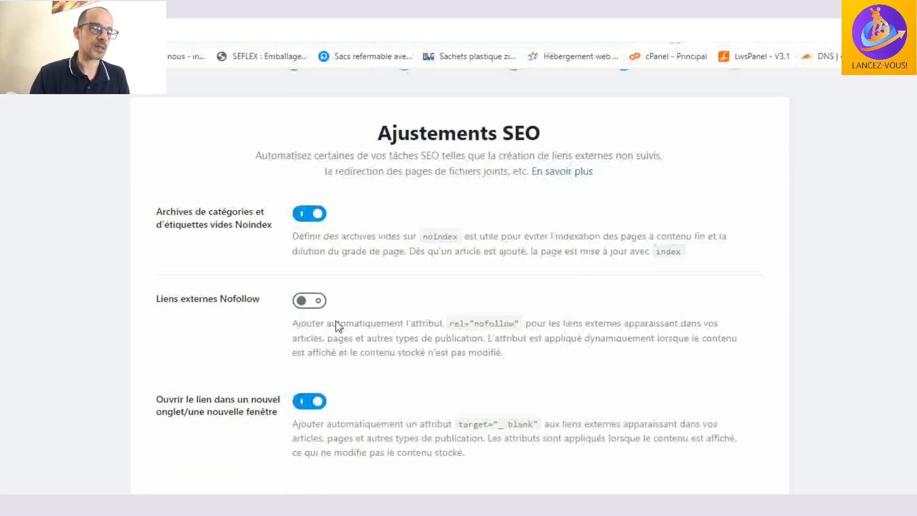
{"action": "scroll", "coordinate": [367, 249], "scroll_direction": "down", "scroll_amount": 2}
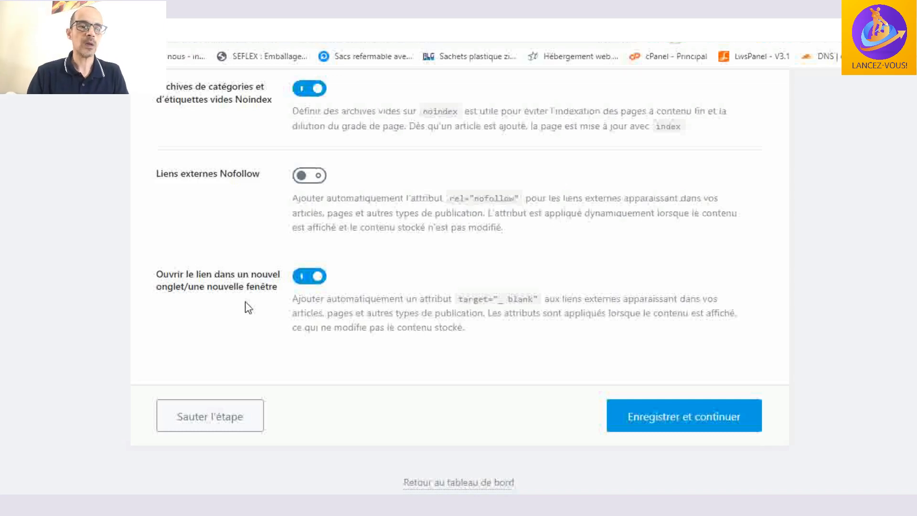
{"action": "scroll", "coordinate": [563, 248], "scroll_direction": "down", "scroll_amount": 1}
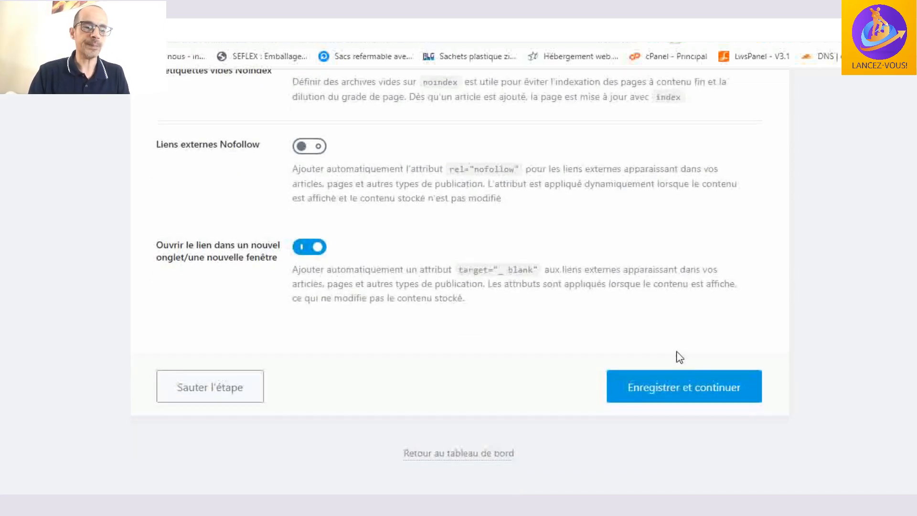
{"action": "left_click", "coordinate": [704, 388]}
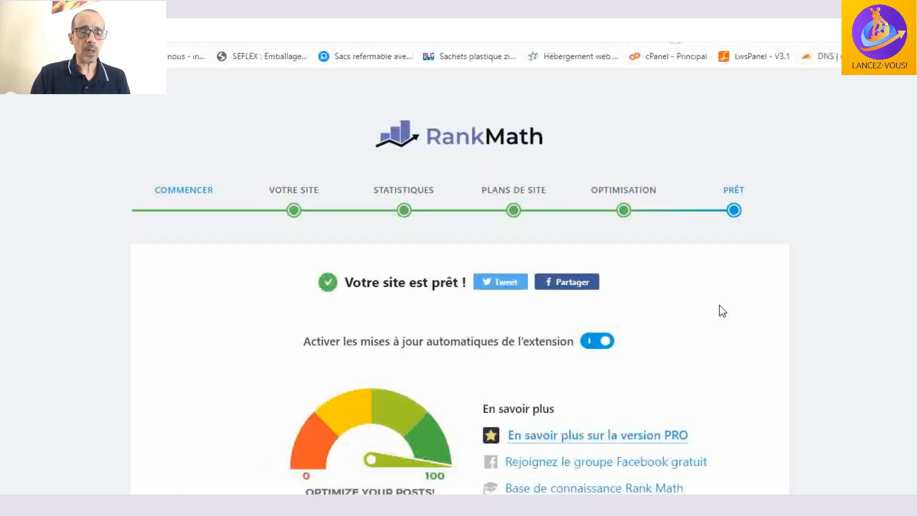
- Look over the setup completion page, including the automatic updates option, and continue to the advanced options configuration
{"action": "scroll", "coordinate": [722, 311], "scroll_direction": "down", "scroll_amount": 2}
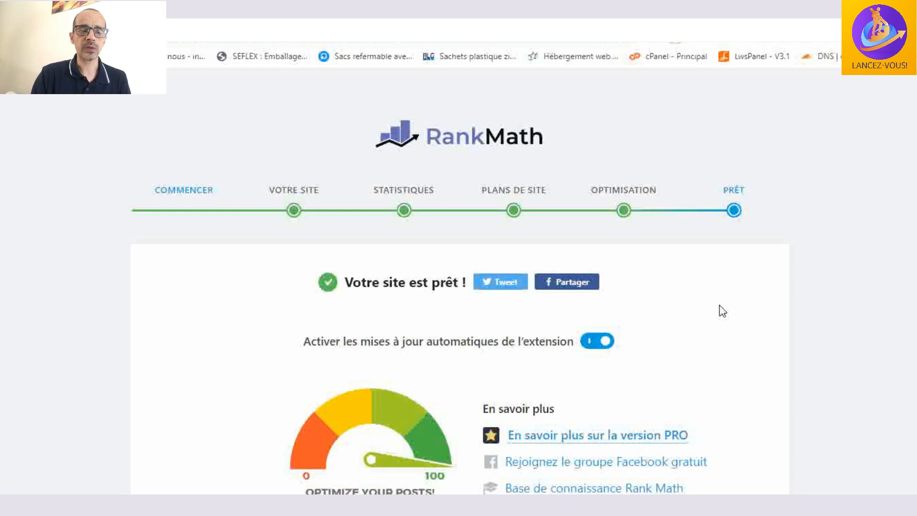
{"action": "scroll", "coordinate": [722, 311], "scroll_direction": "down", "scroll_amount": 3}
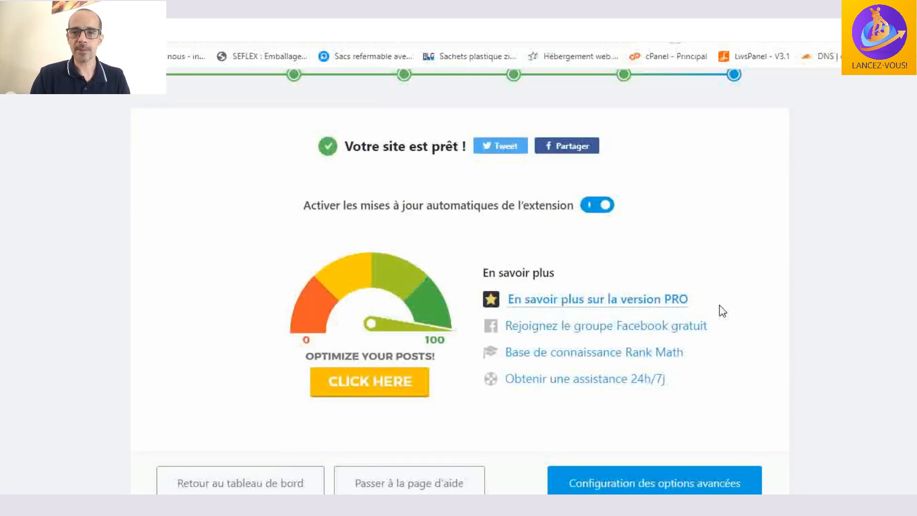
{"action": "scroll", "coordinate": [722, 311], "scroll_direction": "down", "scroll_amount": 1}
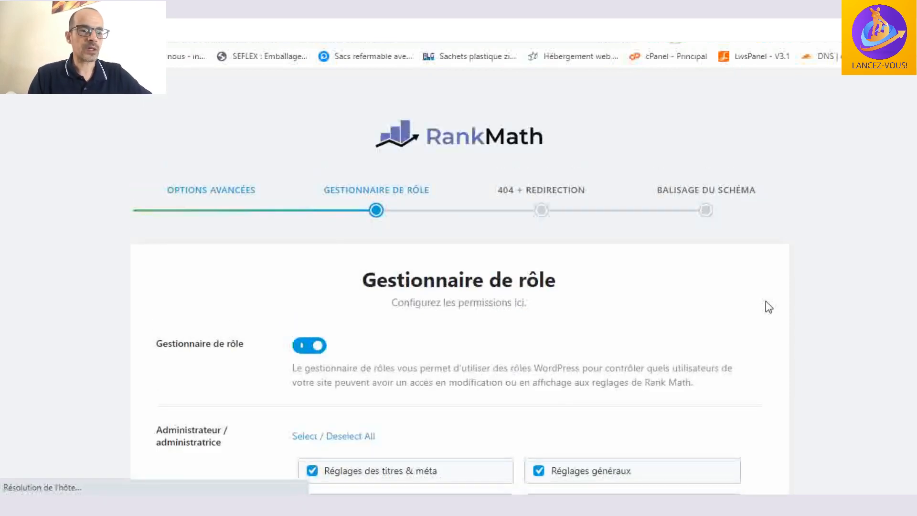
- Review the role manager permissions from Administrateur through Translator, keep the default selections, and save them
{"action": "scroll", "coordinate": [767, 306], "scroll_direction": "down", "scroll_amount": 3}
{"action": "scroll", "coordinate": [768, 306], "scroll_direction": "up", "scroll_amount": 1}
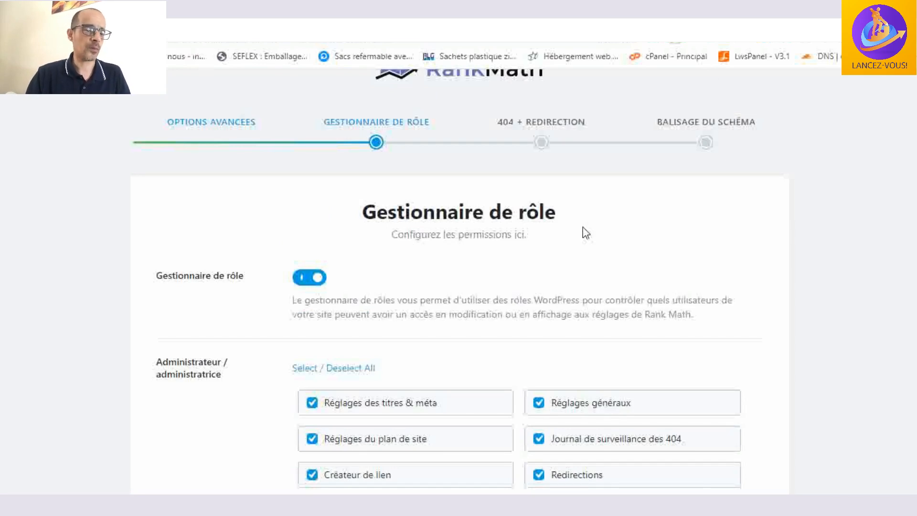
{"action": "scroll", "coordinate": [585, 233], "scroll_direction": "down", "scroll_amount": 12}
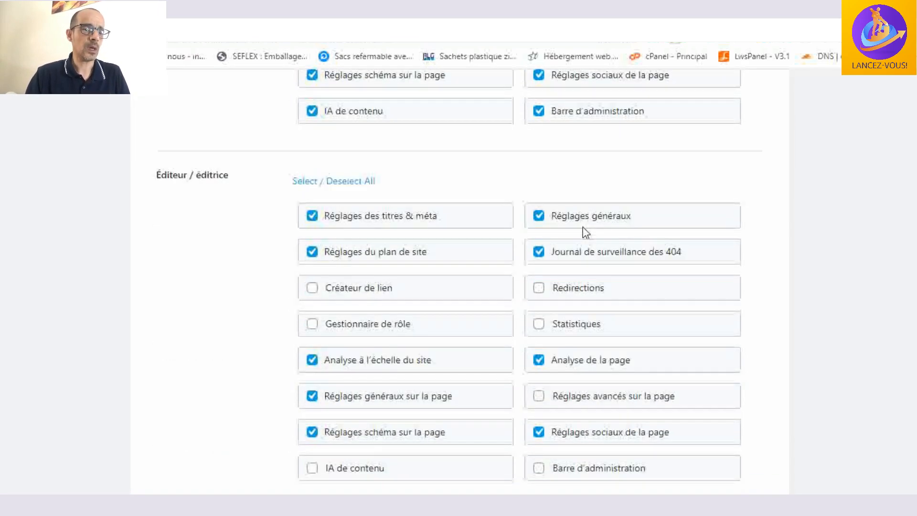
{"action": "scroll", "coordinate": [584, 233], "scroll_direction": "down", "scroll_amount": 8}
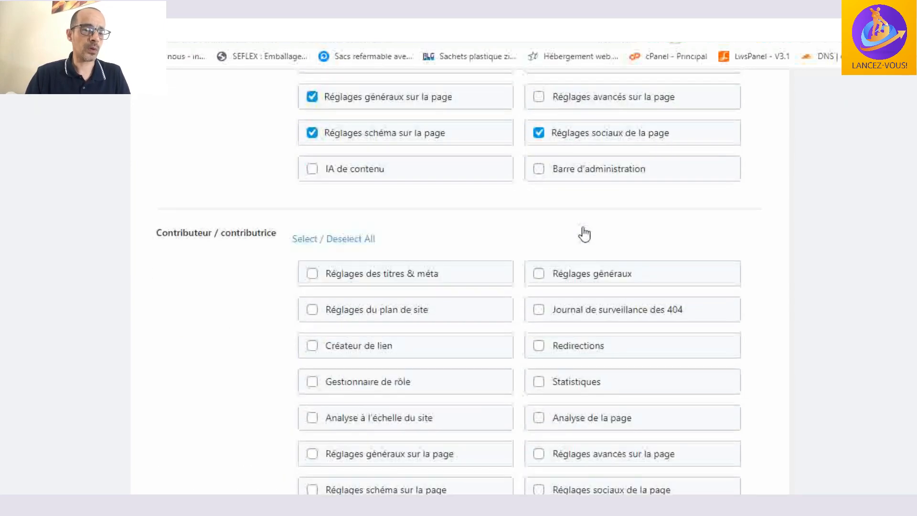
{"action": "scroll", "coordinate": [580, 227], "scroll_direction": "down", "scroll_amount": 7}
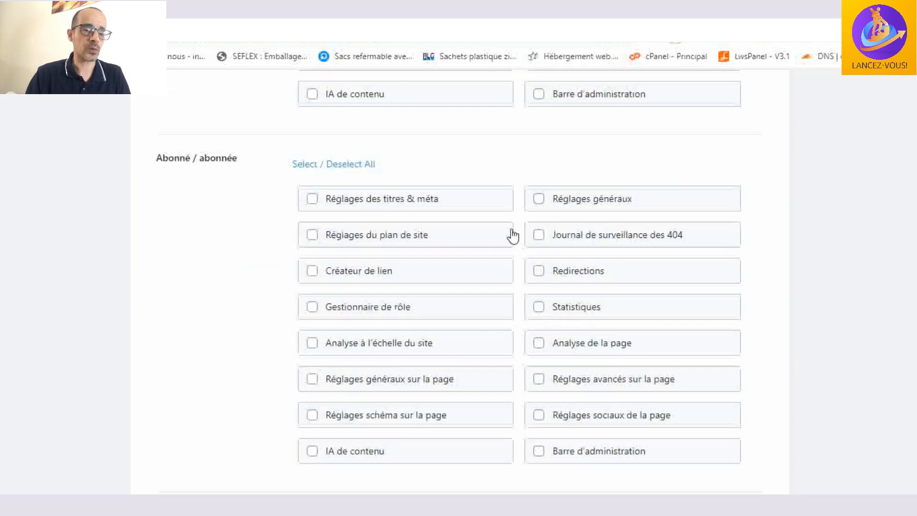
{"action": "scroll", "coordinate": [501, 203], "scroll_direction": "down", "scroll_amount": 5}
{"action": "scroll", "coordinate": [571, 233], "scroll_direction": "up", "scroll_amount": 7}
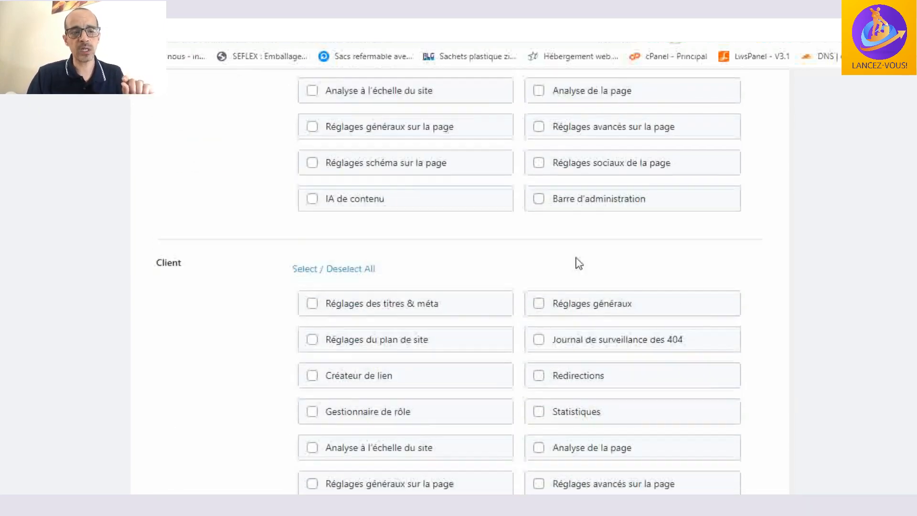
{"action": "scroll", "coordinate": [579, 264], "scroll_direction": "up", "scroll_amount": 16}
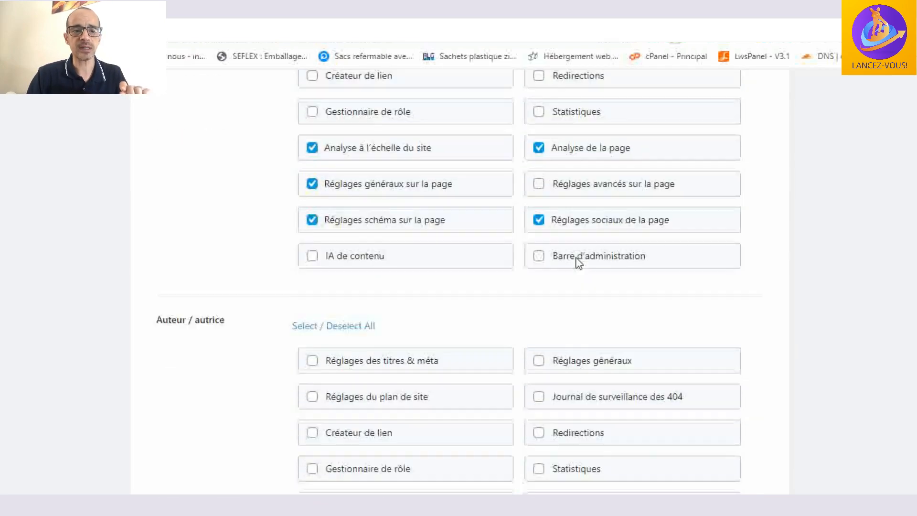
{"action": "scroll", "coordinate": [579, 264], "scroll_direction": "up", "scroll_amount": 9}
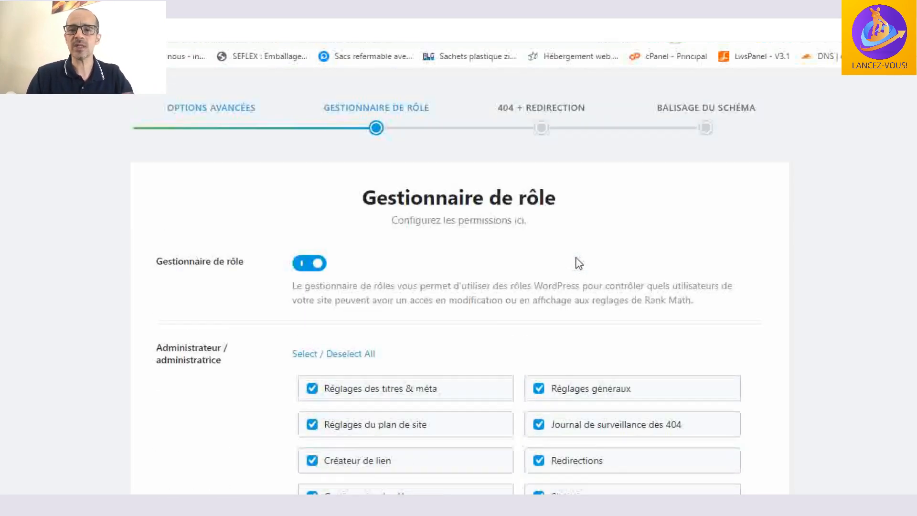
{"action": "scroll", "coordinate": [579, 263], "scroll_direction": "down", "scroll_amount": 3}
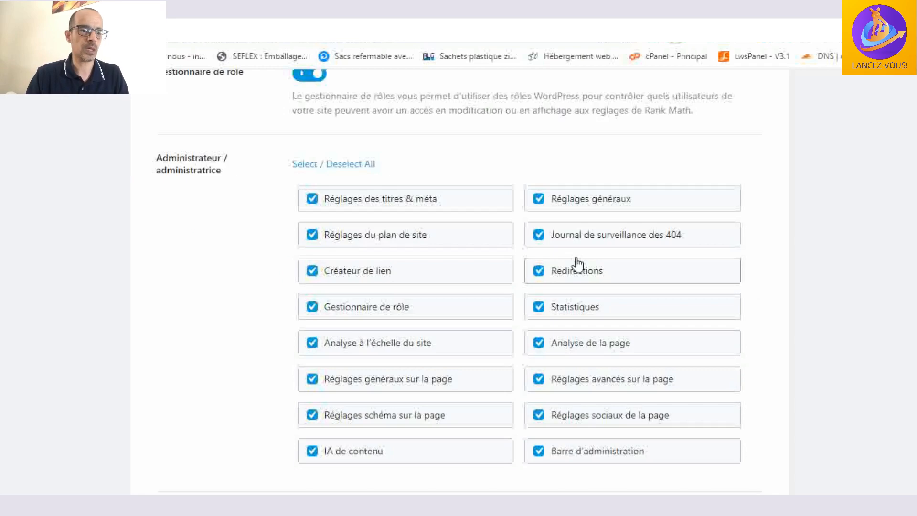
{"action": "scroll", "coordinate": [623, 176], "scroll_direction": "down", "scroll_amount": 18}
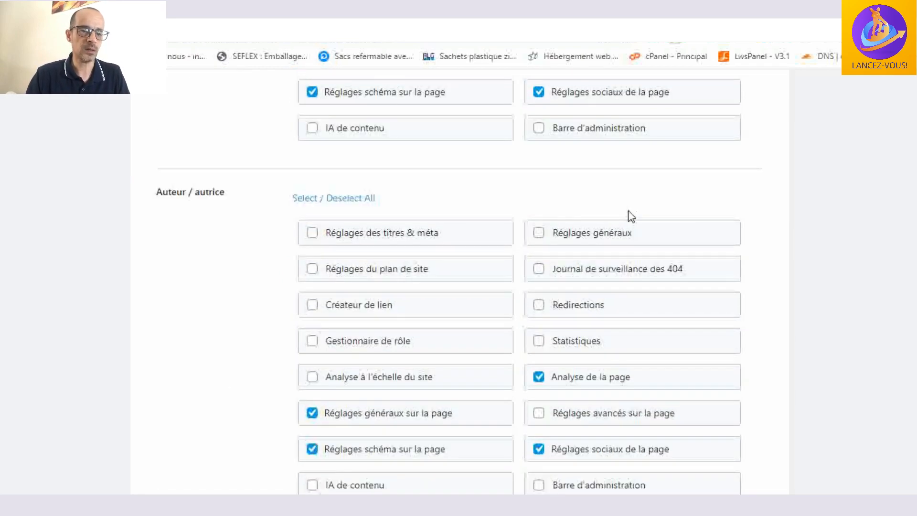
{"action": "scroll", "coordinate": [629, 231], "scroll_direction": "down", "scroll_amount": 20}
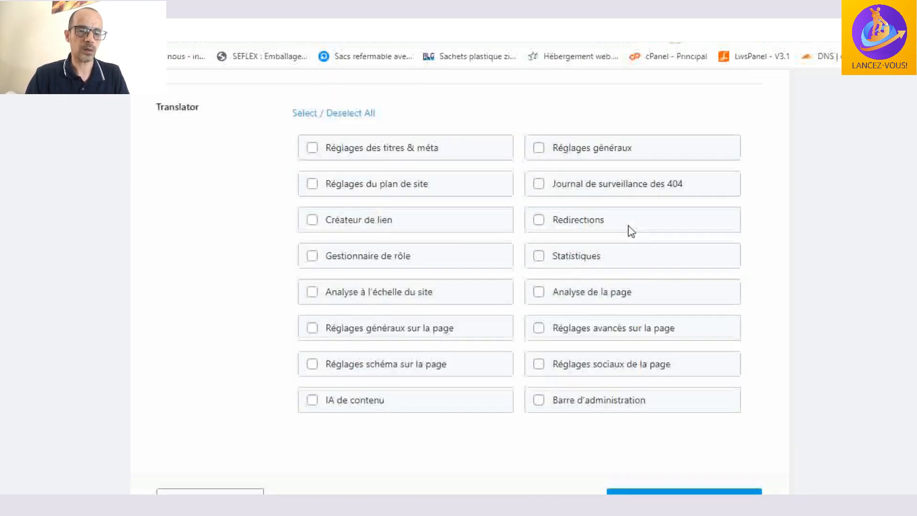
{"action": "left_click", "coordinate": [703, 391]}
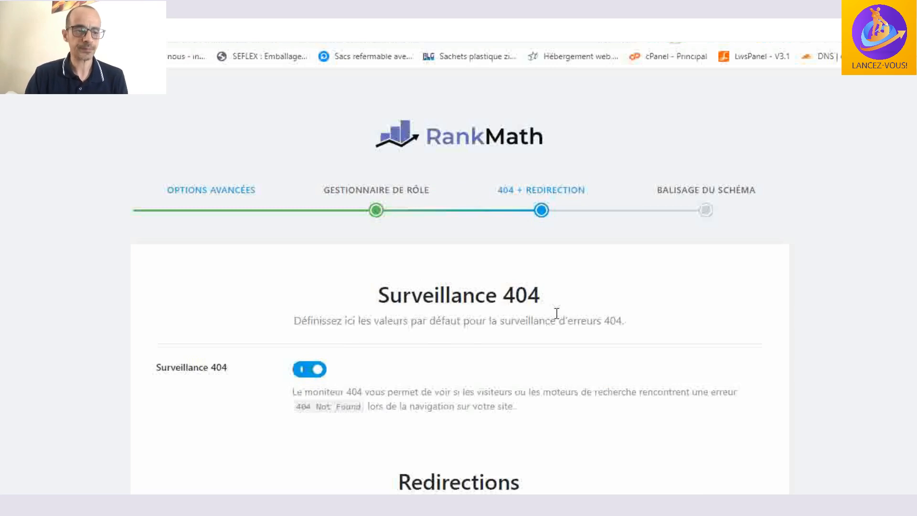
- Review the Surveillance 404 and Redirections options, keep both enabled, and save to continue to the schema markup settings
{"action": "scroll", "coordinate": [557, 313], "scroll_direction": "down", "scroll_amount": 3}
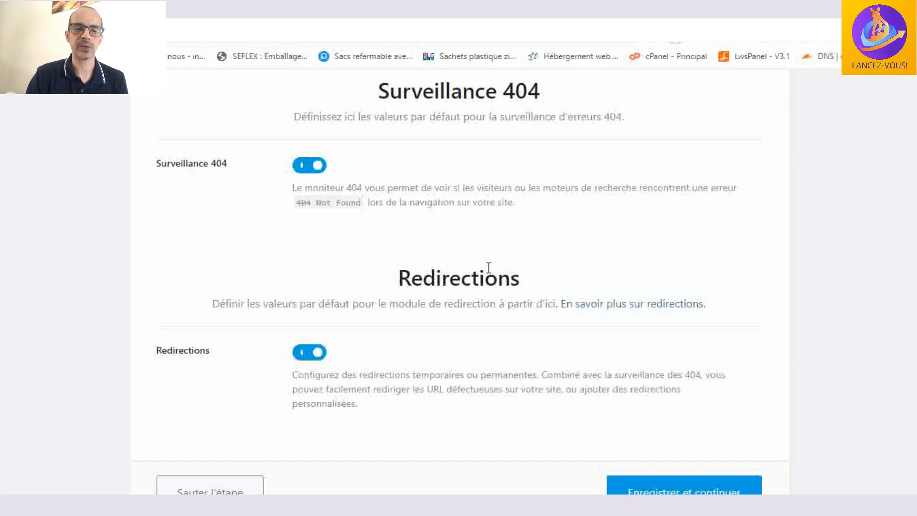
{"action": "scroll", "coordinate": [473, 320], "scroll_direction": "down", "scroll_amount": 1}
{"action": "scroll", "coordinate": [482, 315], "scroll_direction": "down", "scroll_amount": 1}
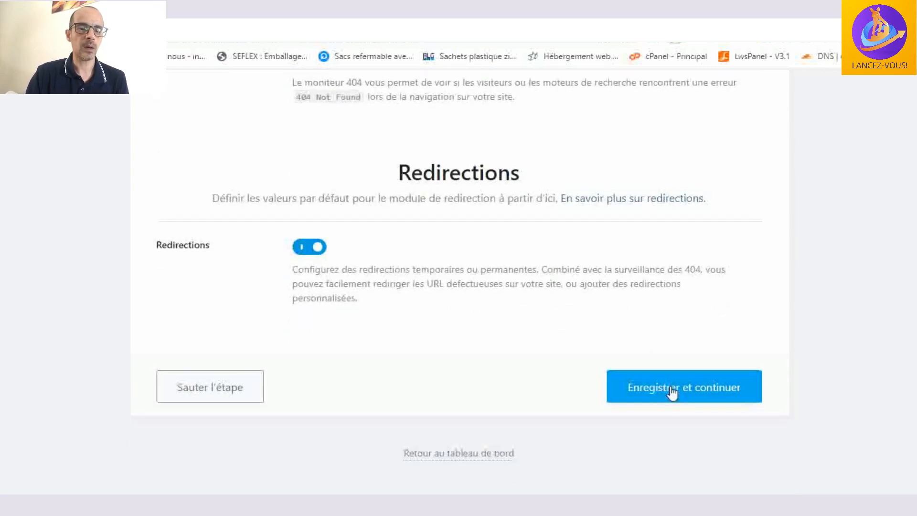
{"action": "scroll", "coordinate": [686, 330], "scroll_direction": "up", "scroll_amount": 5}
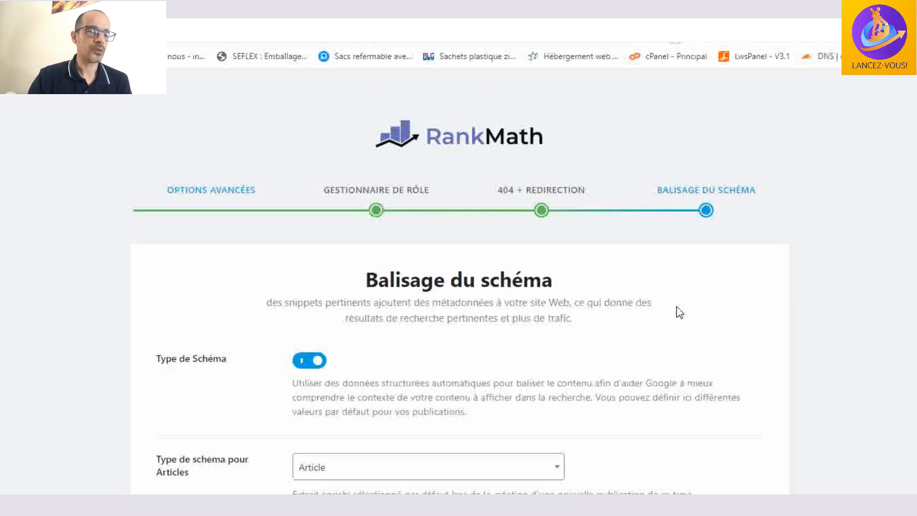
- Review the schema types for articles, pages, landing pages, products and builder templates, keep the default selections, and complete the advanced setup
{"action": "scroll", "coordinate": [679, 313], "scroll_direction": "down", "scroll_amount": 2}
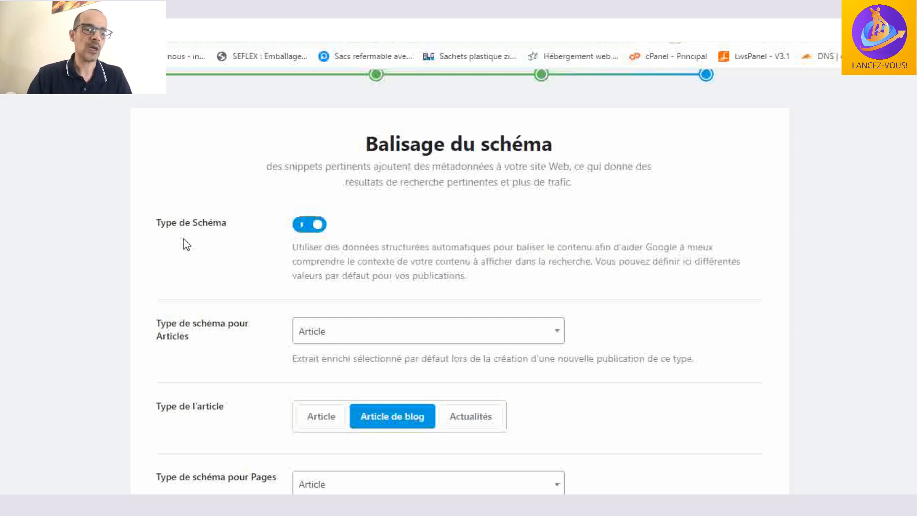
{"action": "scroll", "coordinate": [222, 256], "scroll_direction": "down", "scroll_amount": 1}
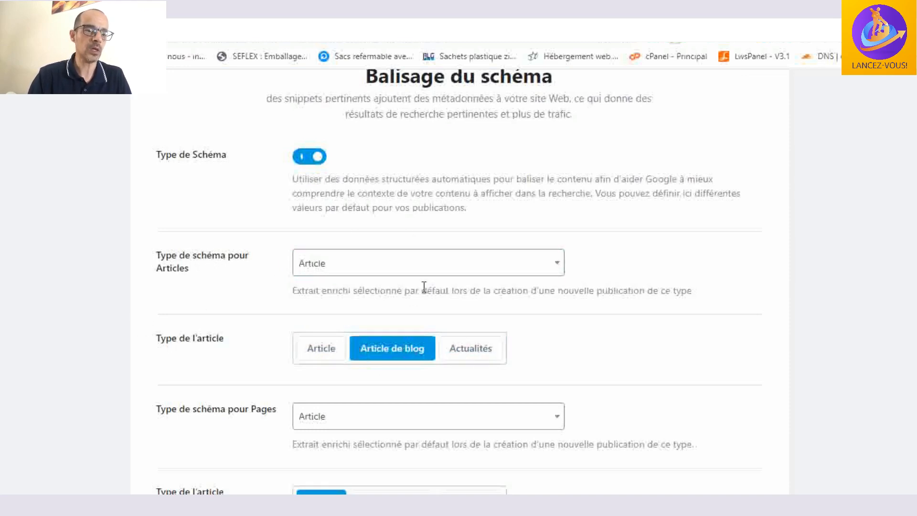
{"action": "scroll", "coordinate": [424, 285], "scroll_direction": "down", "scroll_amount": 1}
{"action": "scroll", "coordinate": [424, 285], "scroll_direction": "down", "scroll_amount": 4}
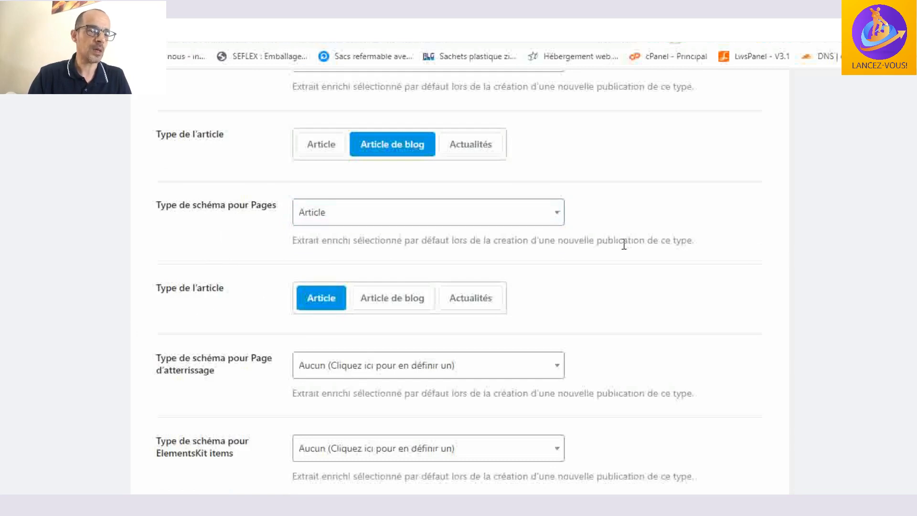
{"action": "scroll", "coordinate": [608, 239], "scroll_direction": "down", "scroll_amount": 3}
{"action": "scroll", "coordinate": [531, 221], "scroll_direction": "down", "scroll_amount": 7}
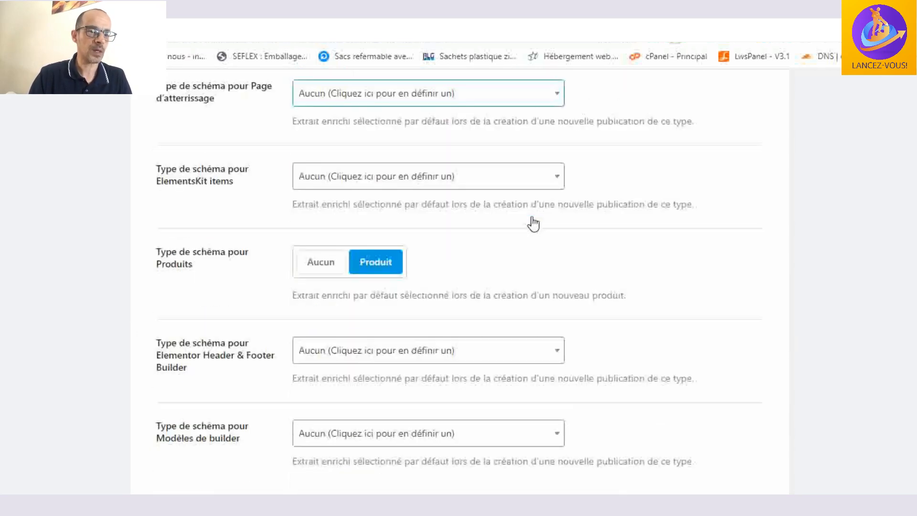
{"action": "scroll", "coordinate": [342, 321], "scroll_direction": "up", "scroll_amount": 3}
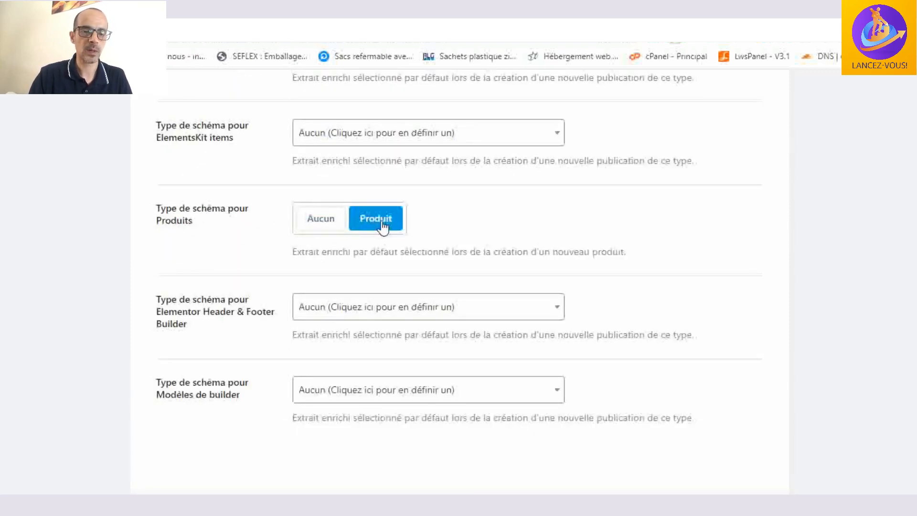
{"action": "scroll", "coordinate": [640, 286], "scroll_direction": "down", "scroll_amount": 3}
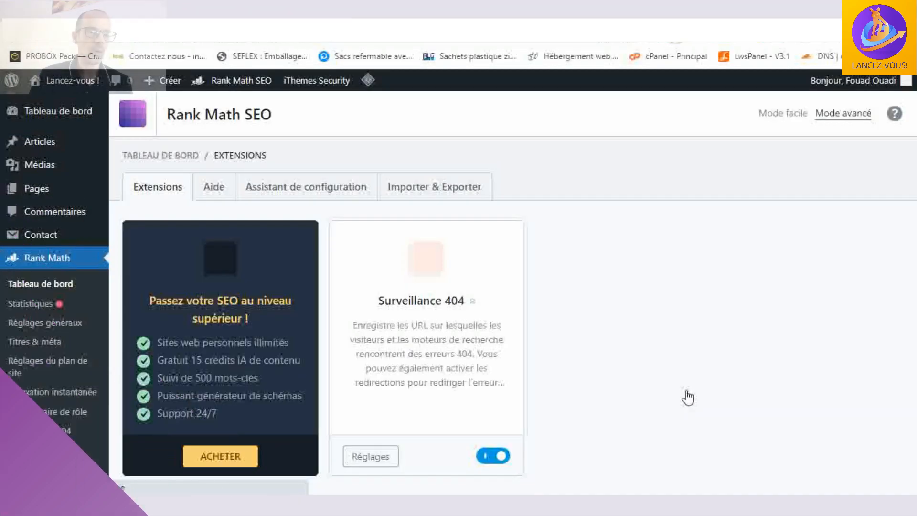
- Look through the available Rank Math modules, from Surveillance 404 and ACF down to Plan de site and WooCommerce, and their activation states
{"action": "scroll", "coordinate": [639, 231], "scroll_direction": "down", "scroll_amount": 2}
{"action": "scroll", "coordinate": [638, 230], "scroll_direction": "up", "scroll_amount": 2}
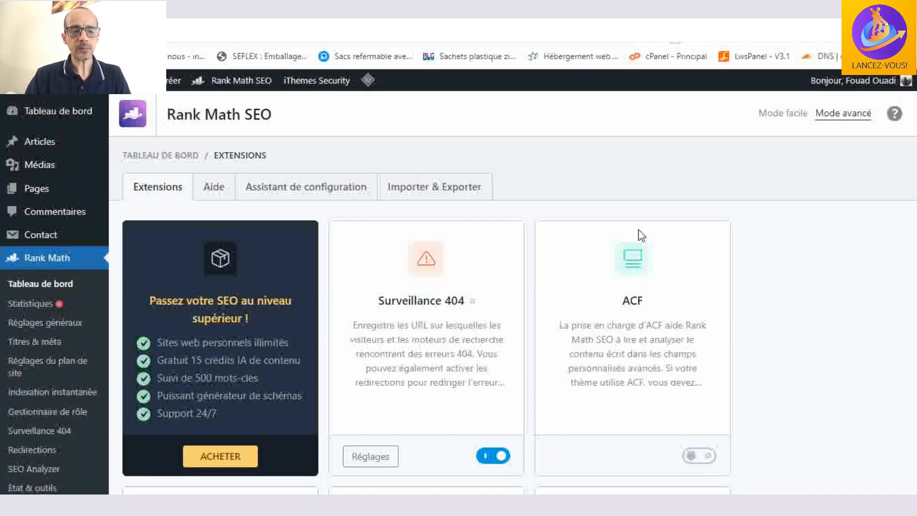
{"action": "scroll", "coordinate": [641, 235], "scroll_direction": "down", "scroll_amount": 1}
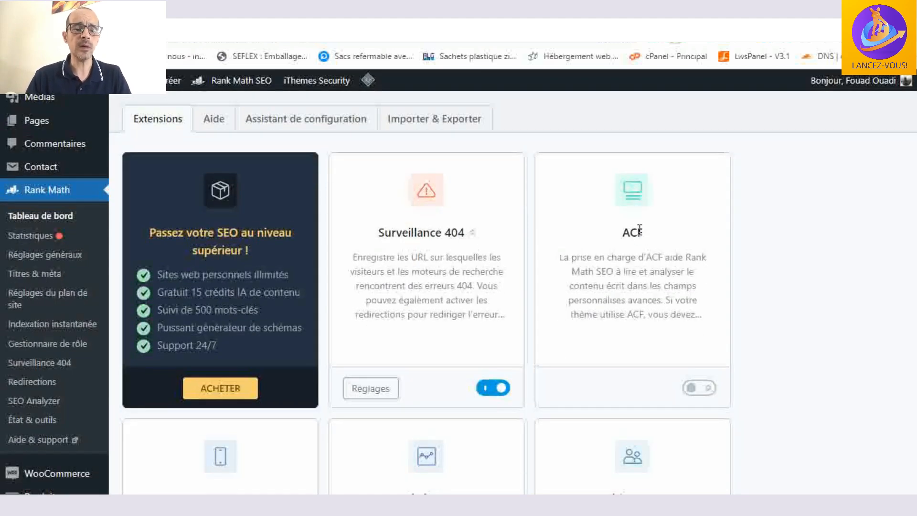
{"action": "scroll", "coordinate": [640, 228], "scroll_direction": "down", "scroll_amount": 5}
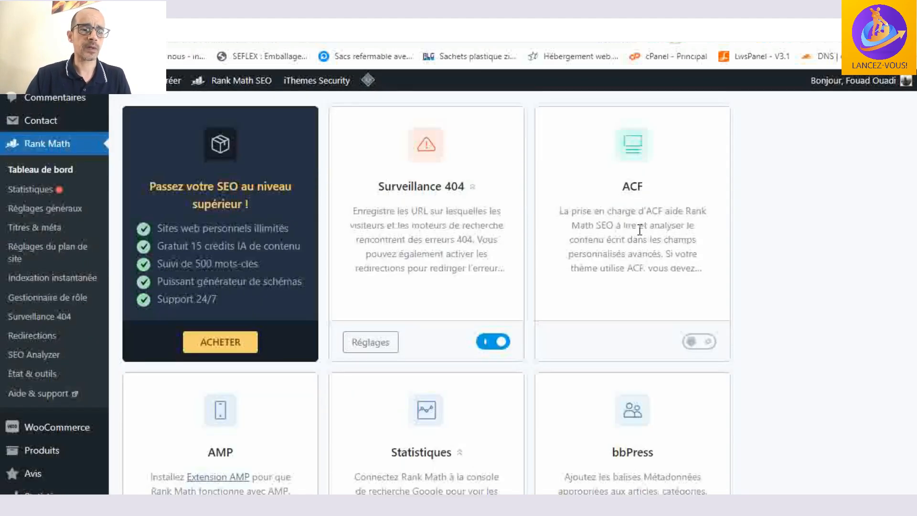
{"action": "scroll", "coordinate": [495, 254], "scroll_direction": "up", "scroll_amount": 5}
{"action": "scroll", "coordinate": [506, 265], "scroll_direction": "down", "scroll_amount": 2}
{"action": "scroll", "coordinate": [517, 273], "scroll_direction": "down", "scroll_amount": 3}
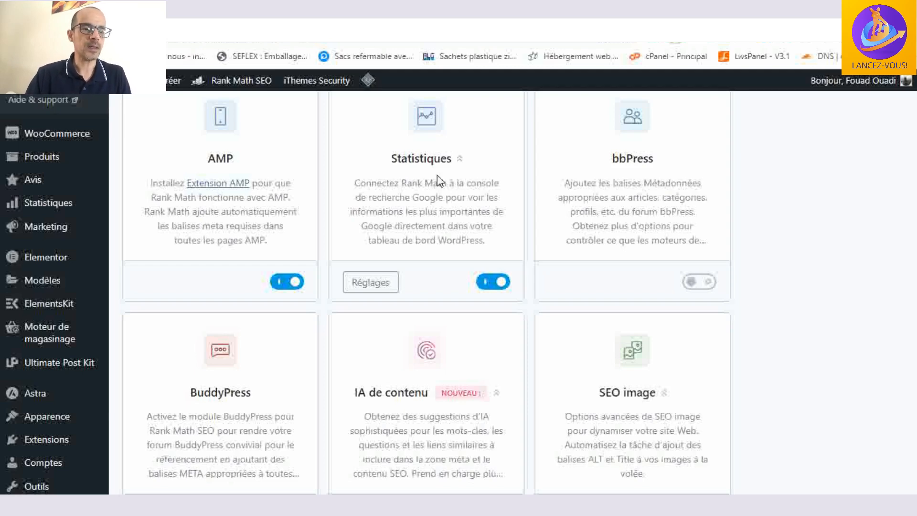
{"action": "scroll", "coordinate": [492, 142], "scroll_direction": "down", "scroll_amount": 5}
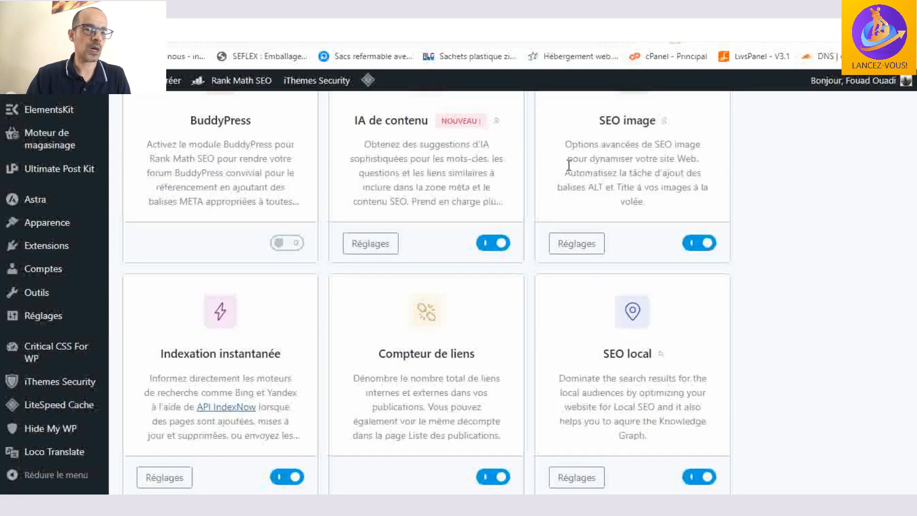
{"action": "scroll", "coordinate": [415, 147], "scroll_direction": "down", "scroll_amount": 3}
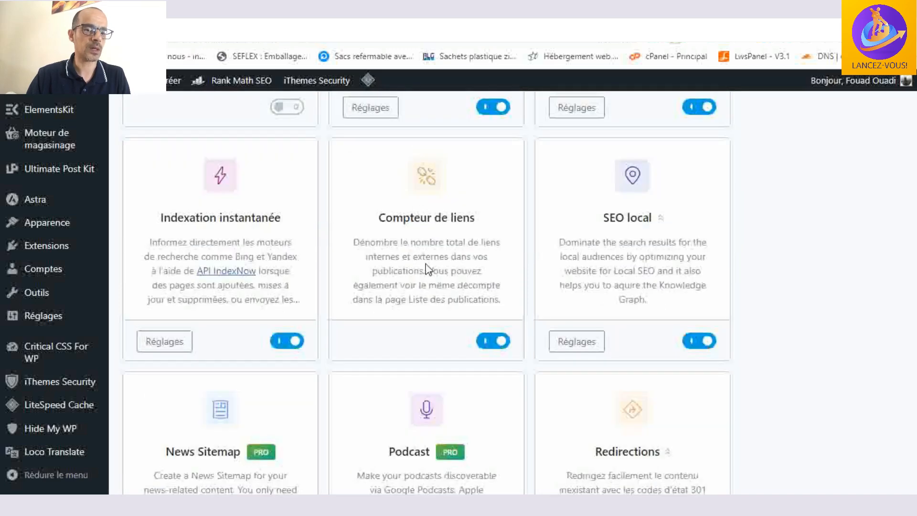
{"action": "scroll", "coordinate": [430, 270], "scroll_direction": "down", "scroll_amount": 10}
{"action": "scroll", "coordinate": [426, 266], "scroll_direction": "down", "scroll_amount": 9}
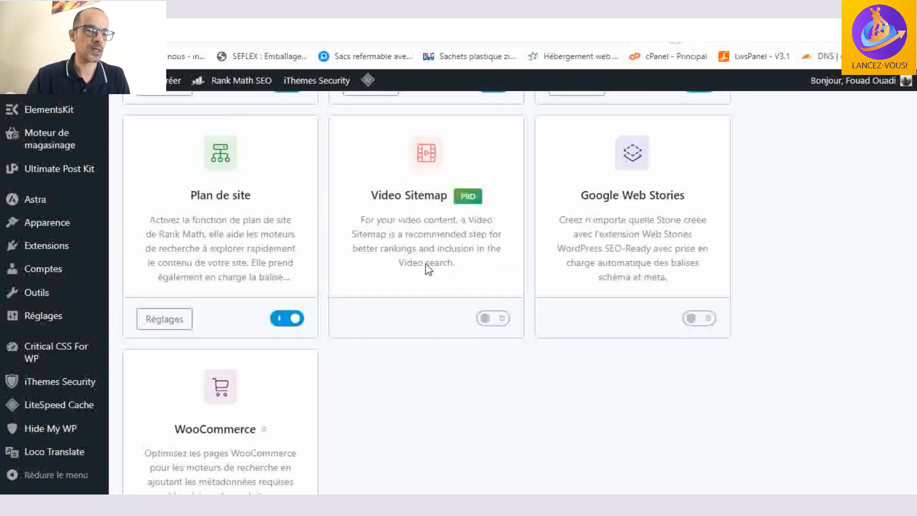
{"action": "scroll", "coordinate": [382, 296], "scroll_direction": "up", "scroll_amount": 6}
{"action": "scroll", "coordinate": [579, 238], "scroll_direction": "up", "scroll_amount": 15}
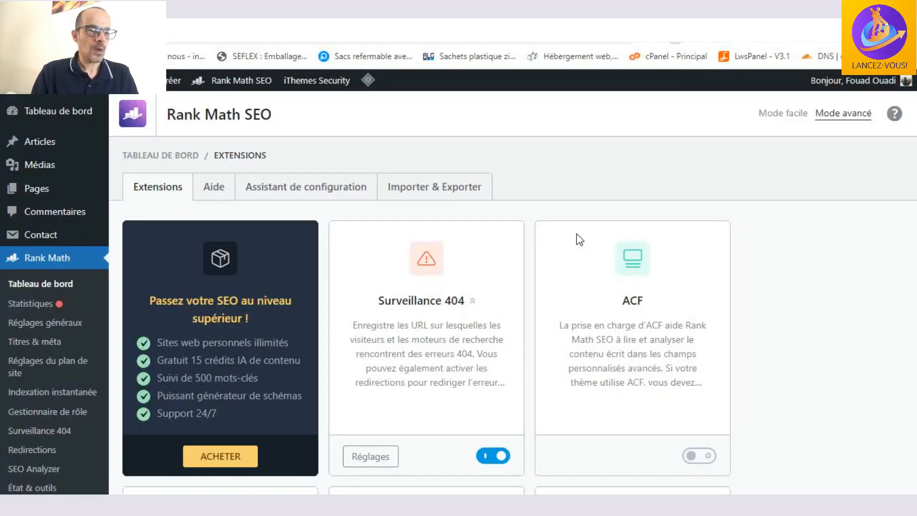
{"action": "scroll", "coordinate": [577, 236], "scroll_direction": "down", "scroll_amount": 1}
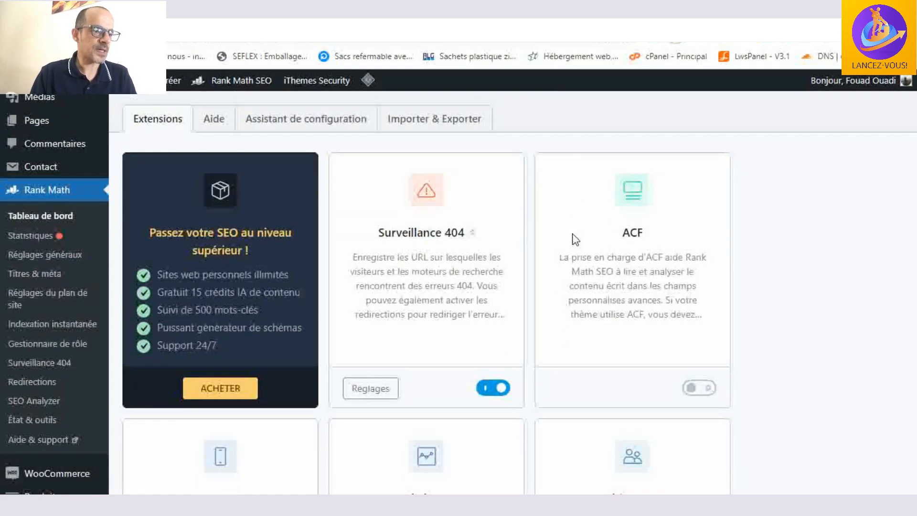
- Open the general SEO settings and review the category base removal, attachment redirection and orphan attachment redirect options for links
{"action": "left_click", "coordinate": [66, 258]}
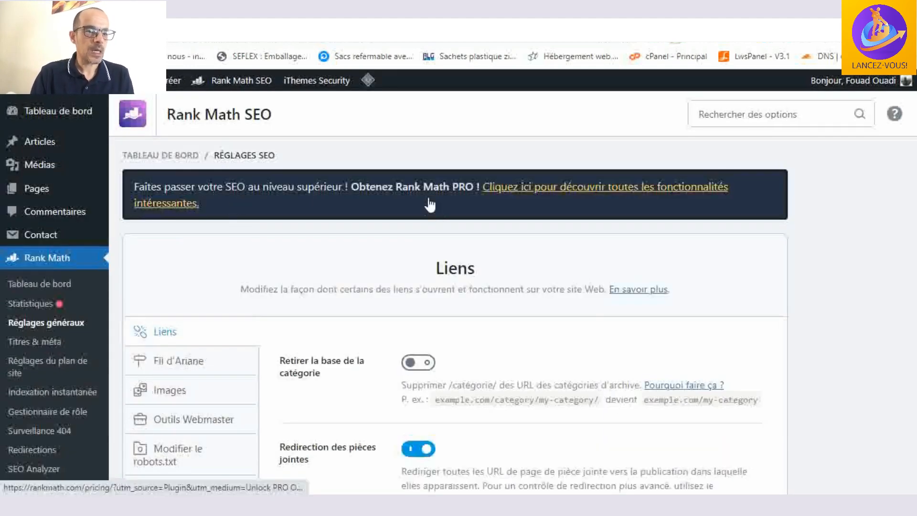
{"action": "scroll", "coordinate": [431, 203], "scroll_direction": "down", "scroll_amount": 1}
{"action": "scroll", "coordinate": [344, 208], "scroll_direction": "down", "scroll_amount": 1}
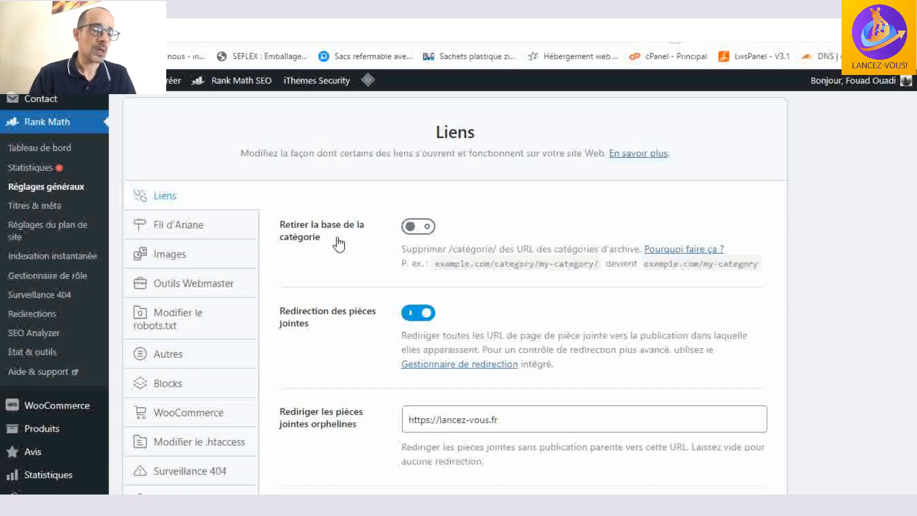
{"action": "scroll", "coordinate": [428, 211], "scroll_direction": "down", "scroll_amount": 2}
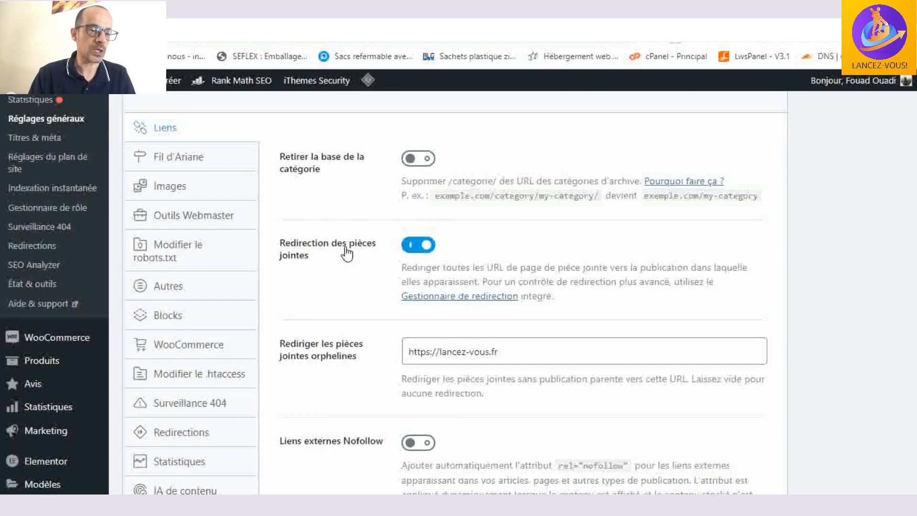
{"action": "scroll", "coordinate": [377, 246], "scroll_direction": "down", "scroll_amount": 2}
{"action": "scroll", "coordinate": [404, 236], "scroll_direction": "down", "scroll_amount": 2}
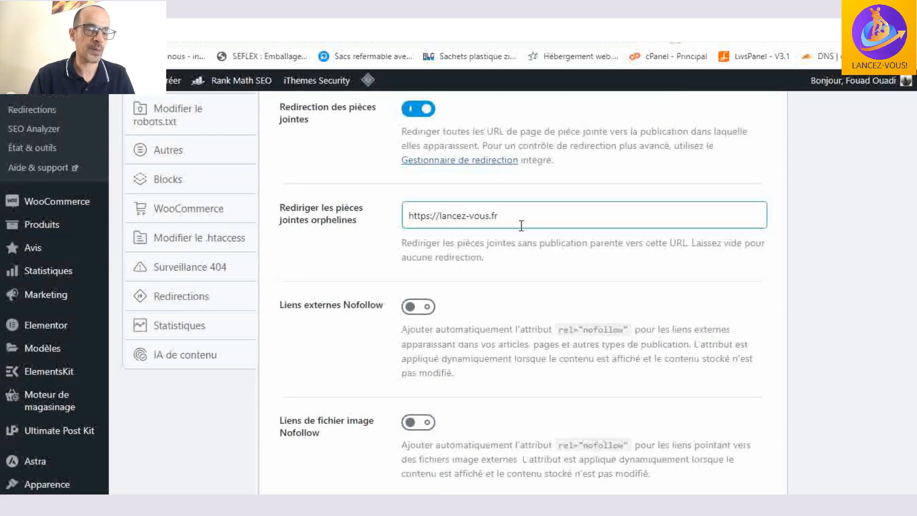
- Review the nofollow options for external and image file links and the new-tab opening option, and save the link settings
{"action": "scroll", "coordinate": [543, 226], "scroll_direction": "down", "scroll_amount": 2}
{"action": "left_click", "coordinate": [544, 230]}
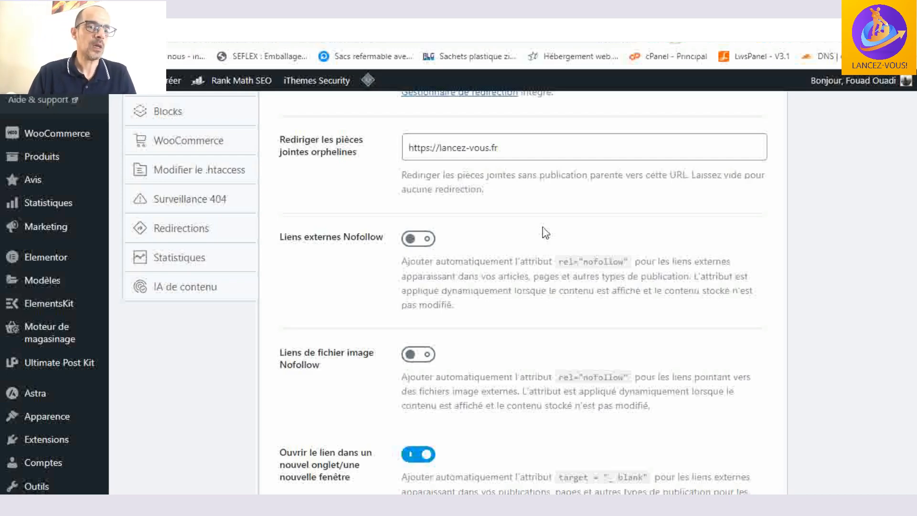
{"action": "scroll", "coordinate": [546, 233], "scroll_direction": "down", "scroll_amount": 2}
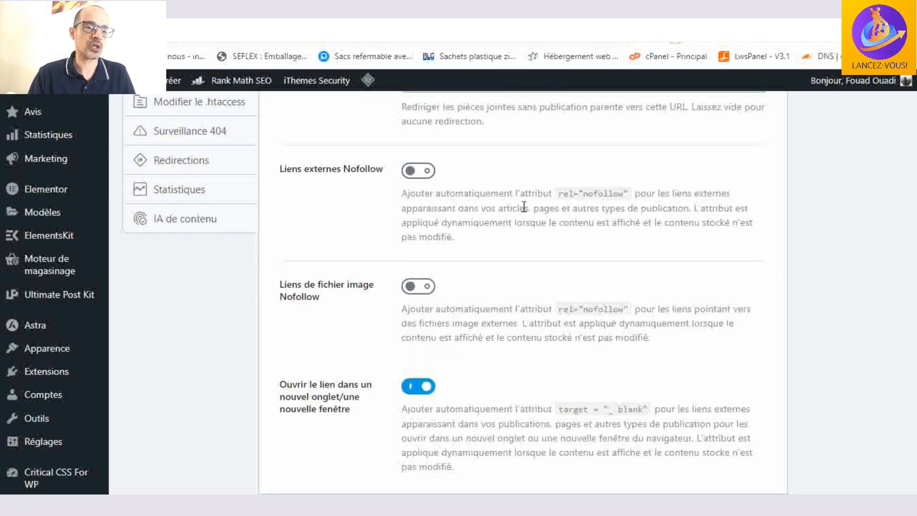
{"action": "scroll", "coordinate": [499, 189], "scroll_direction": "down", "scroll_amount": 1}
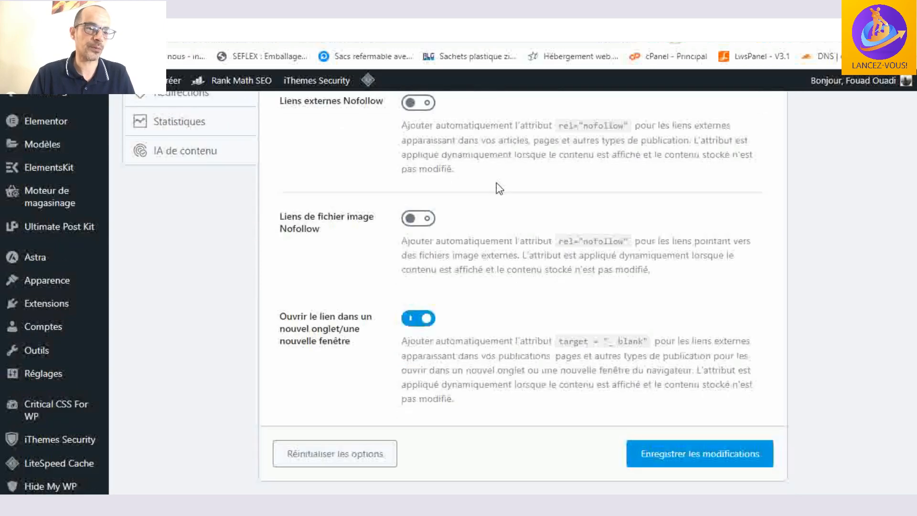
{"action": "scroll", "coordinate": [500, 334], "scroll_direction": "up", "scroll_amount": 10}
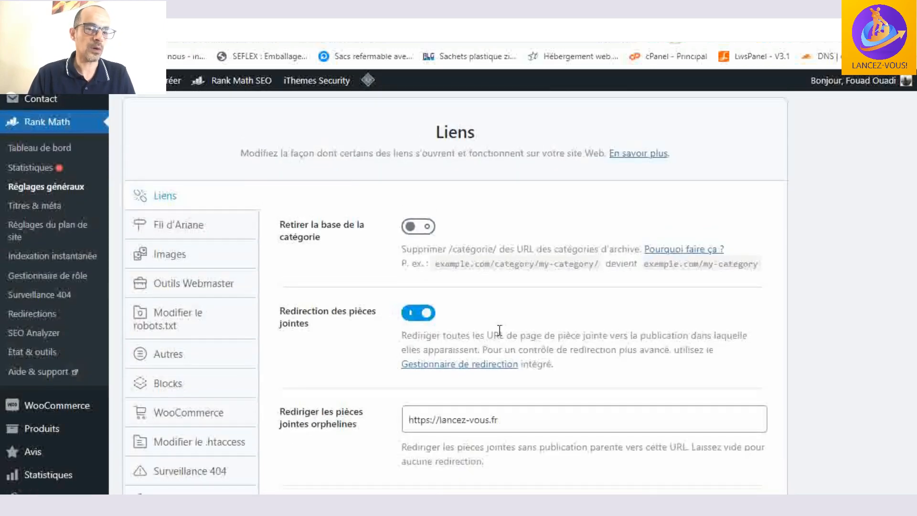
{"action": "scroll", "coordinate": [499, 330], "scroll_direction": "down", "scroll_amount": 2}
{"action": "scroll", "coordinate": [497, 330], "scroll_direction": "down", "scroll_amount": 10}
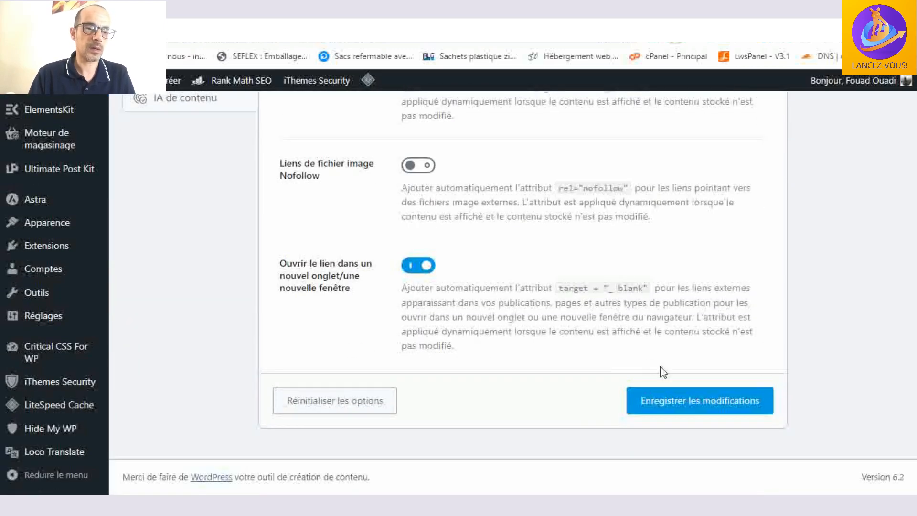
{"action": "left_click", "coordinate": [706, 405]}
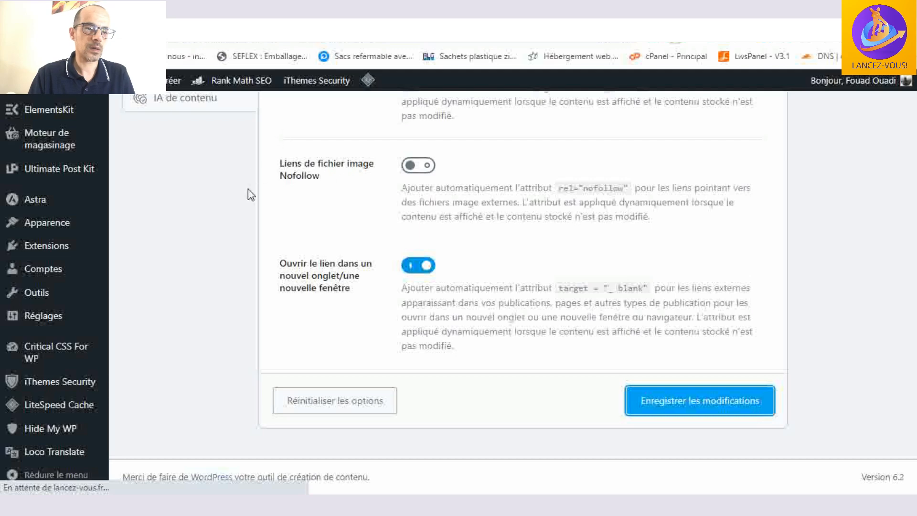
- Open the Fil d'Ariane settings and review the separator character, homepage label and link, prefix and archive format options
{"action": "scroll", "coordinate": [249, 195], "scroll_direction": "up", "scroll_amount": 15}
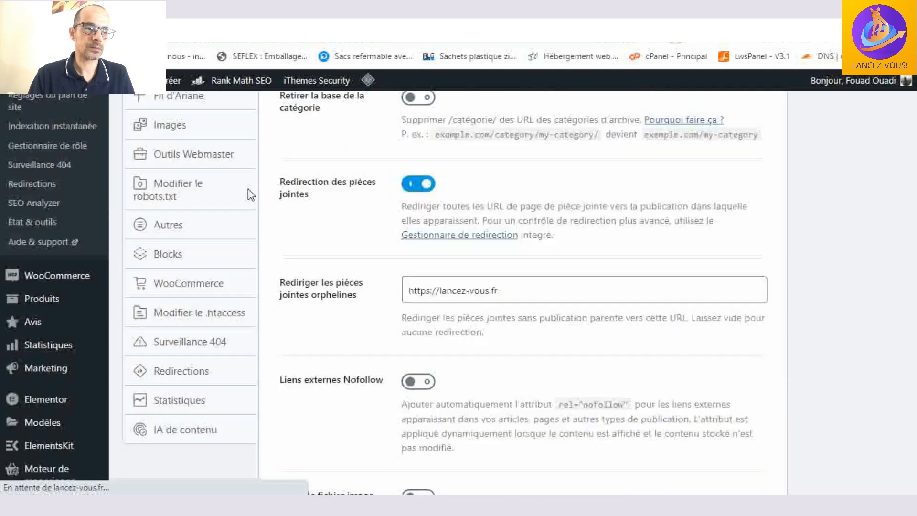
{"action": "scroll", "coordinate": [248, 195], "scroll_direction": "up", "scroll_amount": 3}
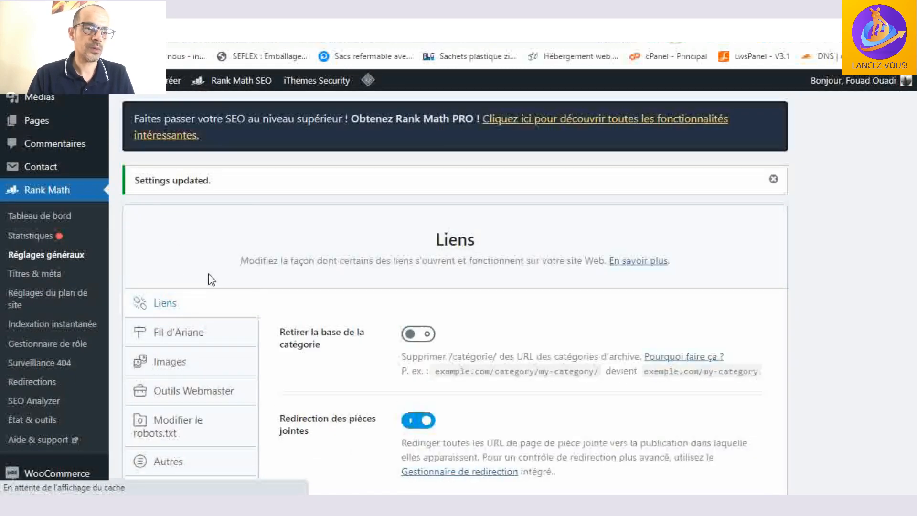
{"action": "scroll", "coordinate": [213, 278], "scroll_direction": "down", "scroll_amount": 1}
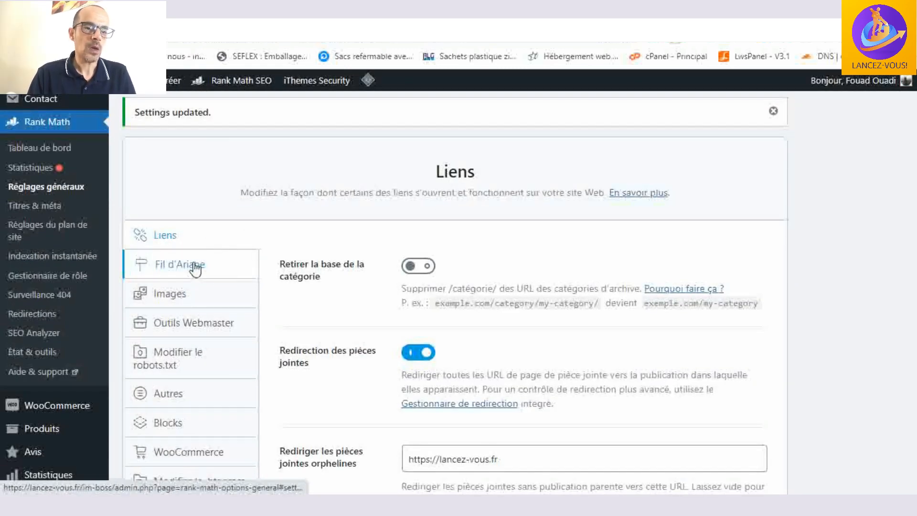
{"action": "left_click", "coordinate": [195, 269]}
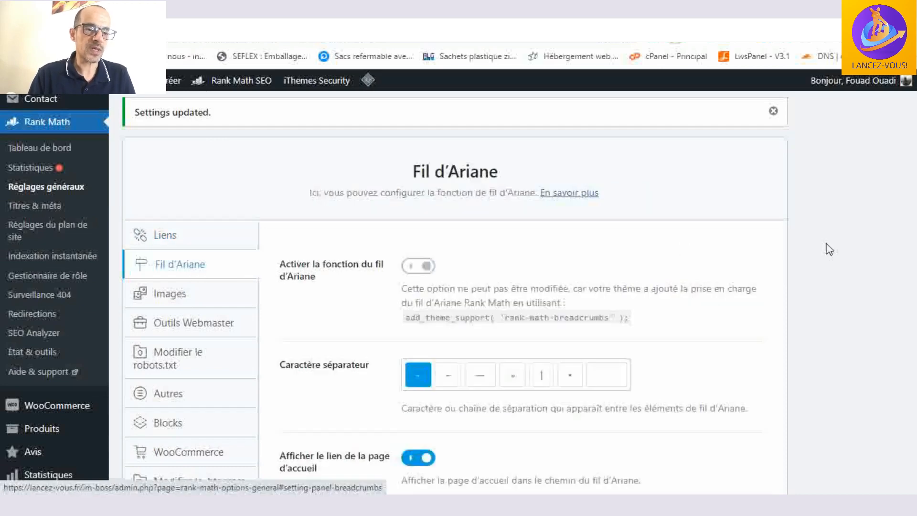
{"action": "scroll", "coordinate": [714, 173], "scroll_direction": "down", "scroll_amount": 1}
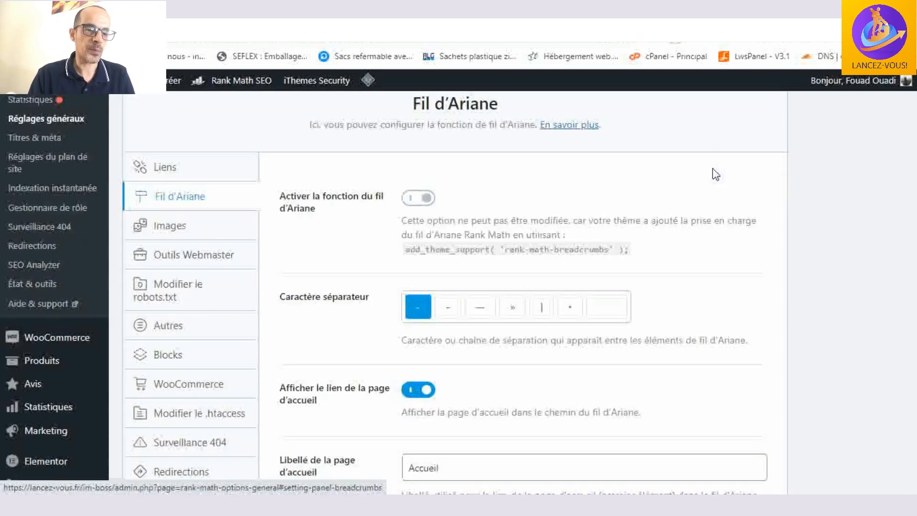
{"action": "scroll", "coordinate": [715, 174], "scroll_direction": "down", "scroll_amount": 4}
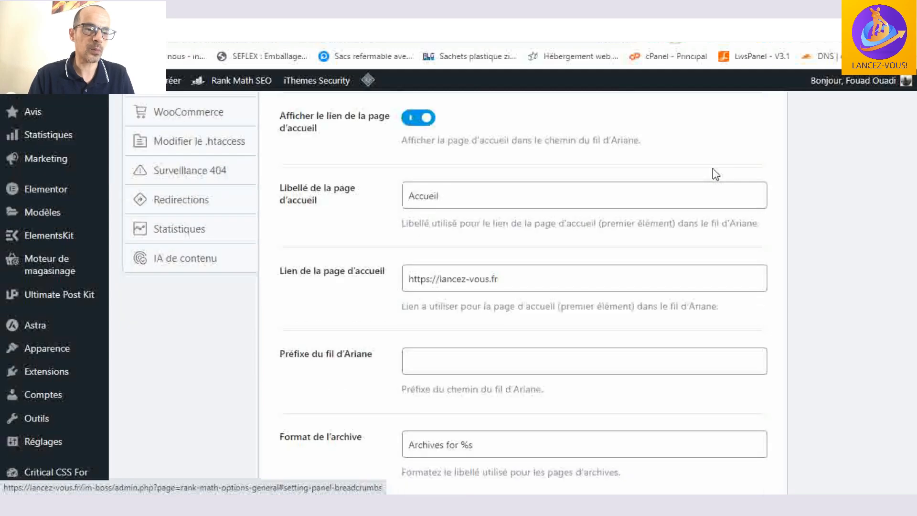
{"action": "scroll", "coordinate": [715, 173], "scroll_direction": "up", "scroll_amount": 3}
{"action": "scroll", "coordinate": [715, 173], "scroll_direction": "up", "scroll_amount": 1}
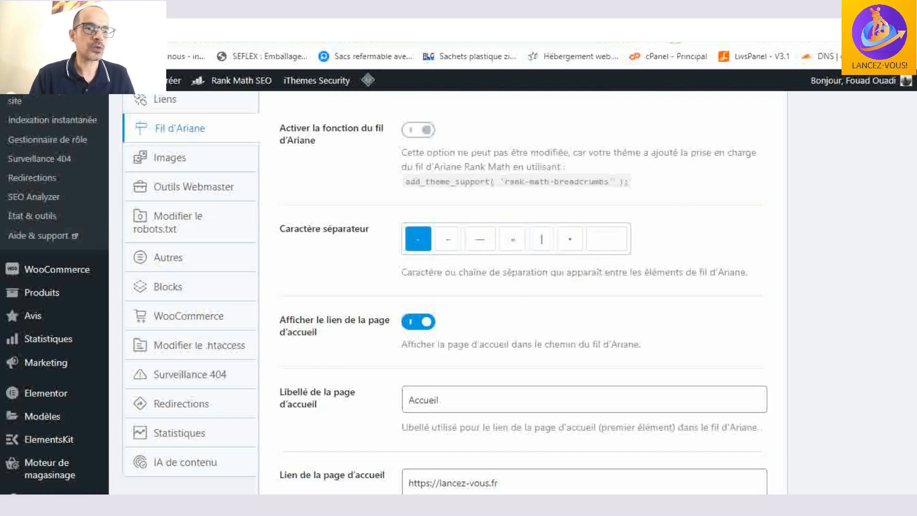
- Switch to the Google search for "Affiliation", show all web results, and examine the page paths displayed above the result titles
{"action": "left_click", "coordinate": [811, 9]}
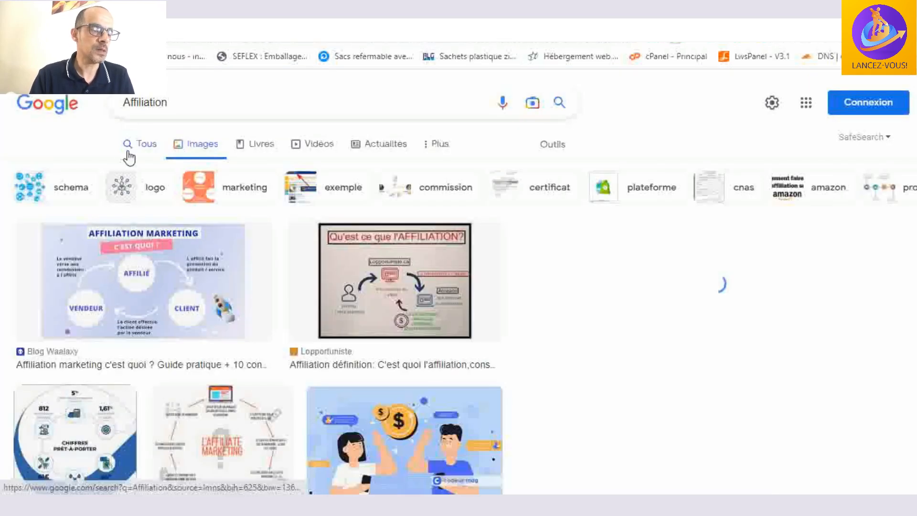
{"action": "left_click", "coordinate": [138, 146]}
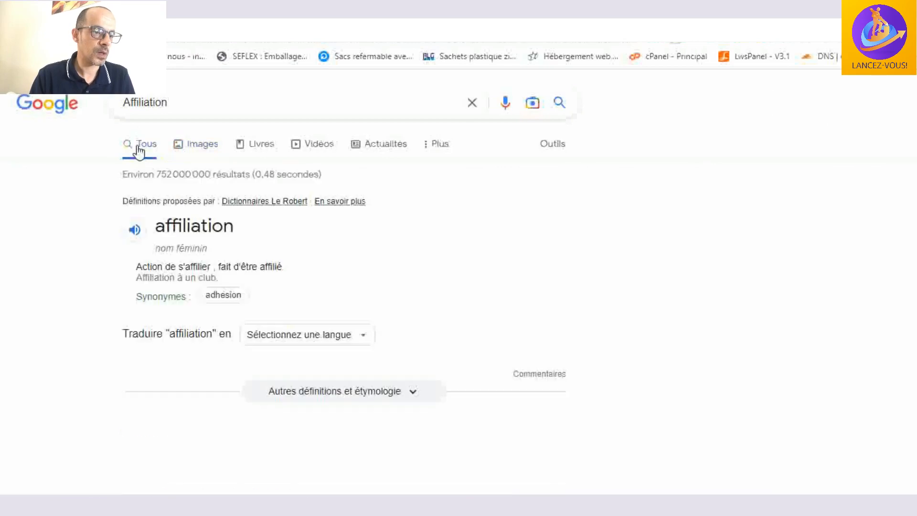
{"action": "scroll", "coordinate": [215, 205], "scroll_direction": "down", "scroll_amount": 10}
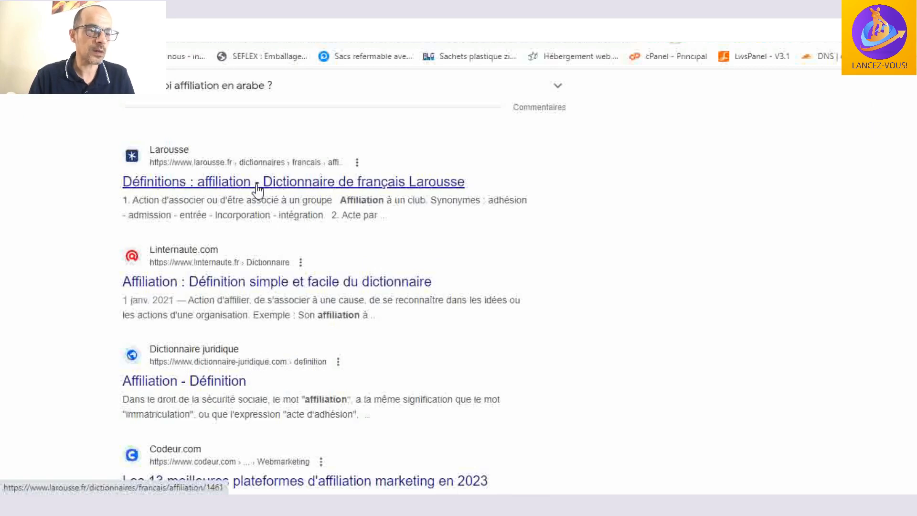
- Examine the URL paths of the remaining Google results for "Affiliation" down to the related searches
{"action": "scroll", "coordinate": [259, 201], "scroll_direction": "down", "scroll_amount": 3}
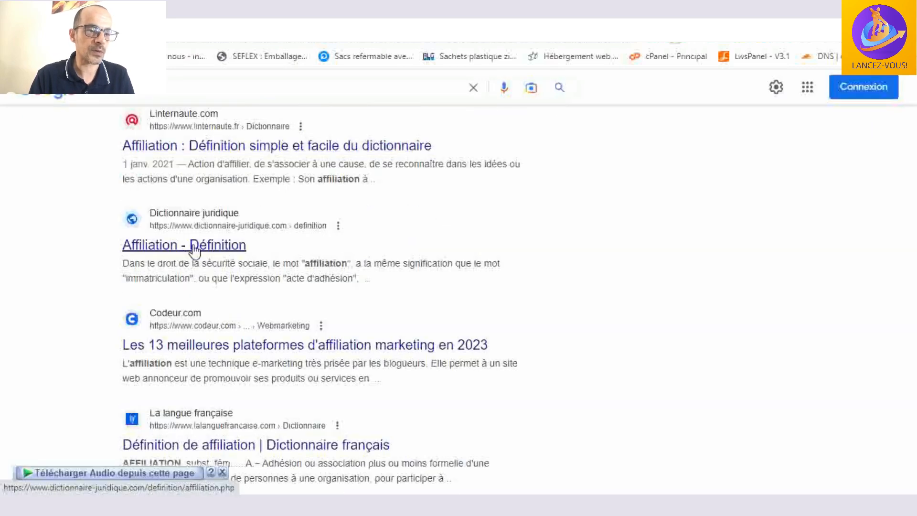
{"action": "scroll", "coordinate": [365, 260], "scroll_direction": "down", "scroll_amount": 3}
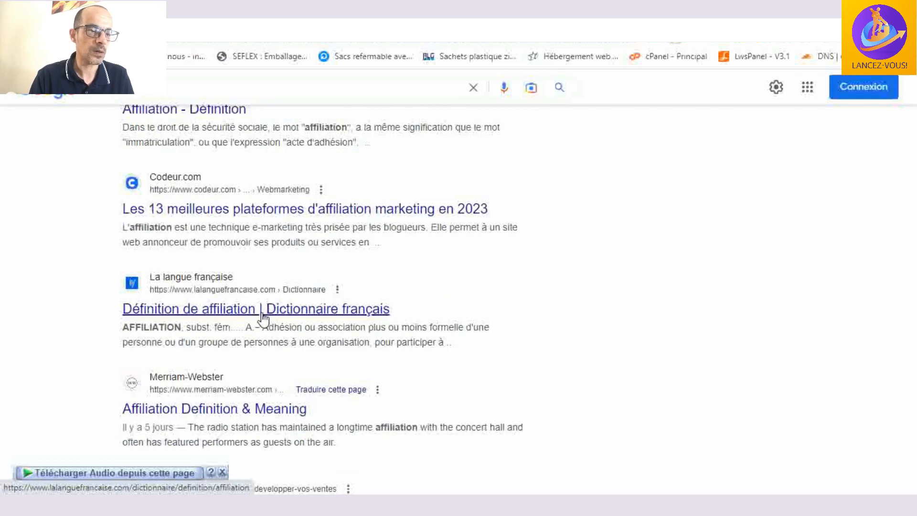
{"action": "scroll", "coordinate": [273, 282], "scroll_direction": "up", "scroll_amount": 1}
{"action": "scroll", "coordinate": [273, 282], "scroll_direction": "up", "scroll_amount": 5}
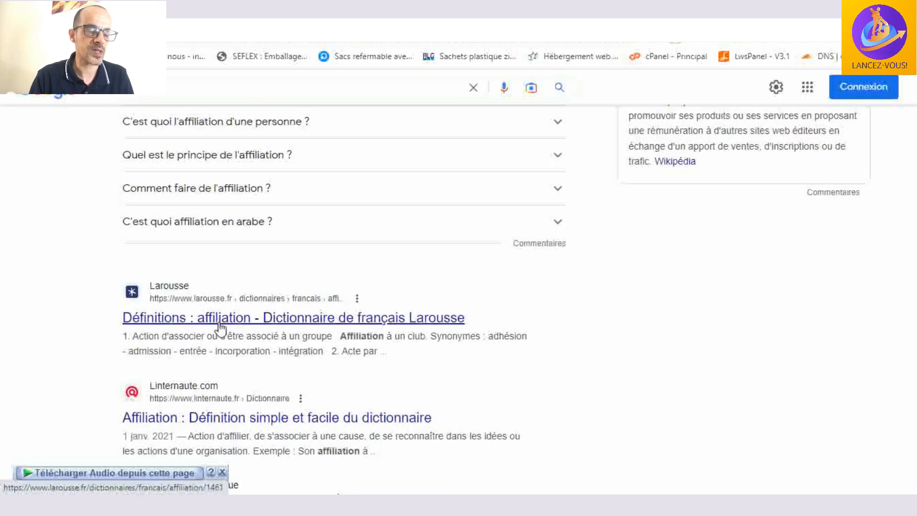
{"action": "scroll", "coordinate": [261, 325], "scroll_direction": "down", "scroll_amount": 10}
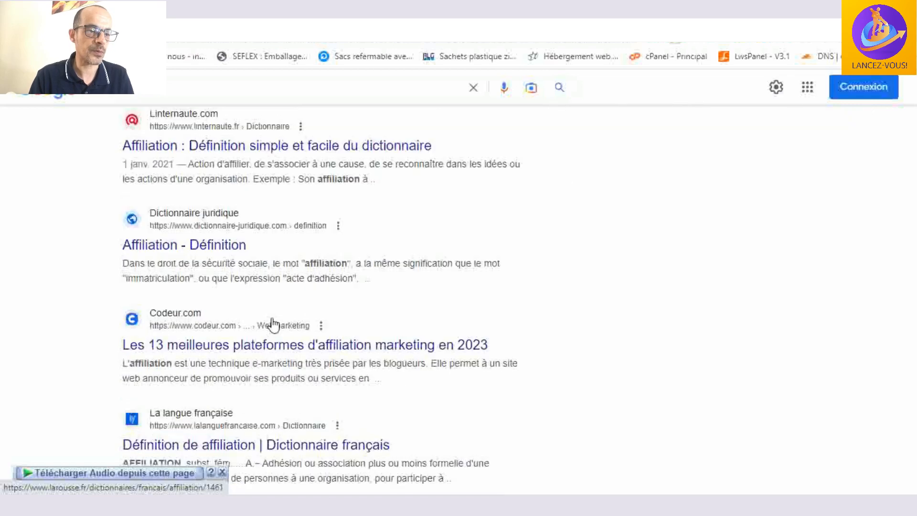
{"action": "scroll", "coordinate": [258, 288], "scroll_direction": "down", "scroll_amount": 6}
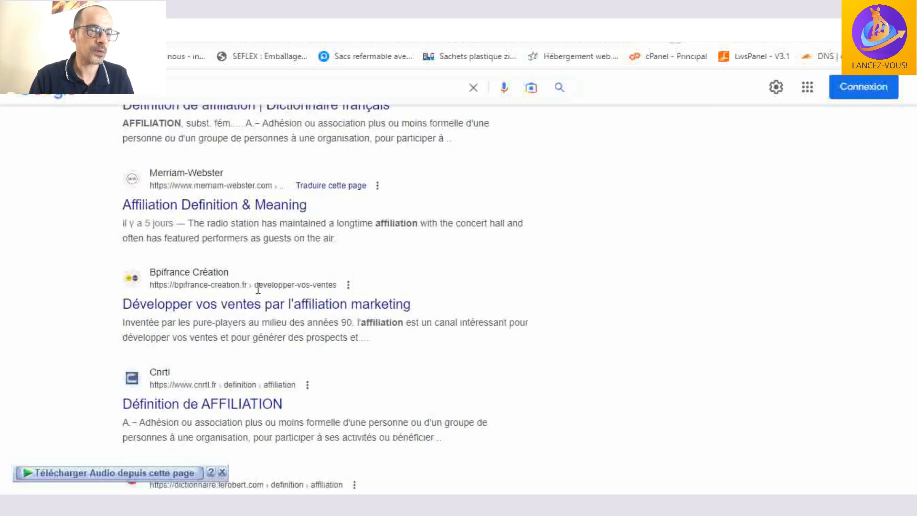
{"action": "scroll", "coordinate": [258, 288], "scroll_direction": "down", "scroll_amount": 2}
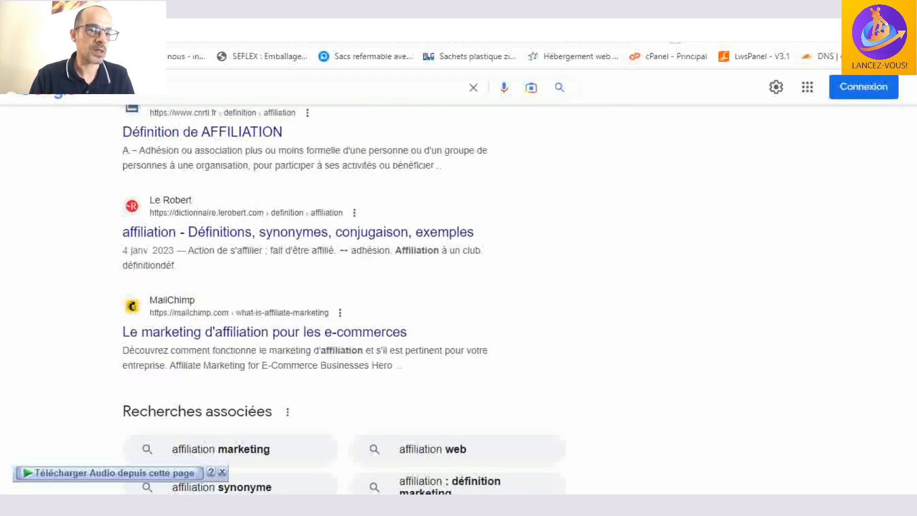
- Return to the Rank Math general settings and open the Images settings after comparing them with Fil d'Ariane
{"action": "left_click", "coordinate": [143, 29]}
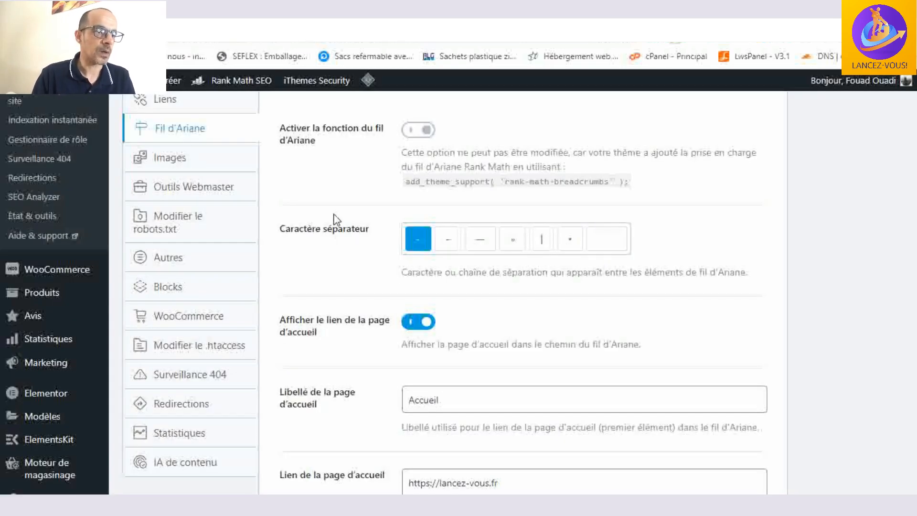
{"action": "left_click", "coordinate": [176, 165]}
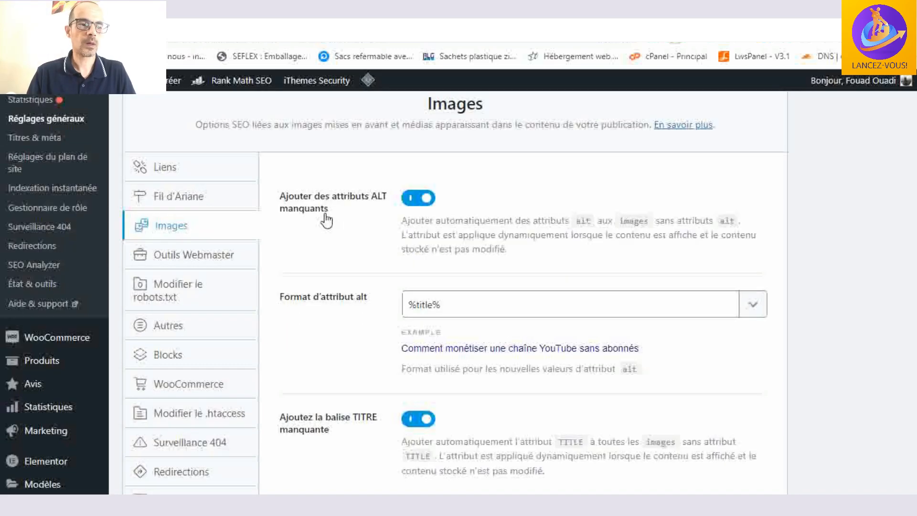
{"action": "left_click", "coordinate": [195, 197]}
{"action": "left_click", "coordinate": [184, 232]}
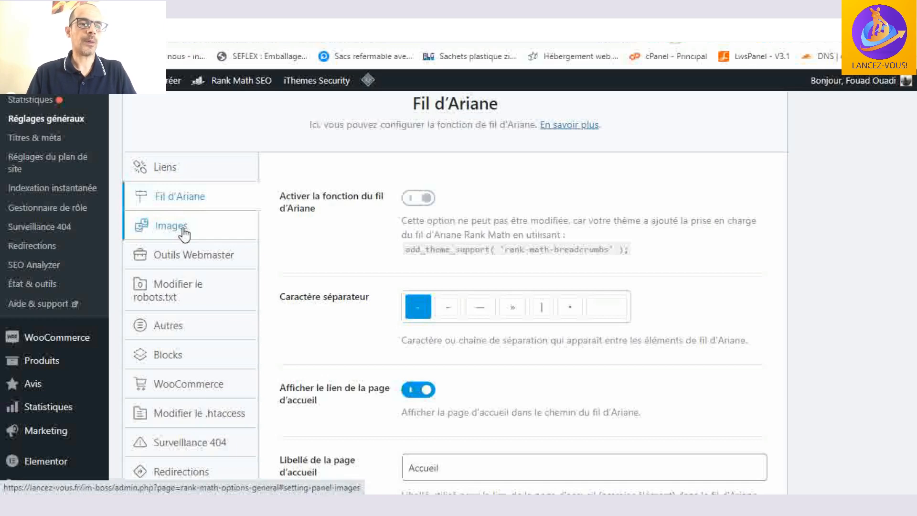
{"action": "left_click", "coordinate": [183, 229]}
{"action": "scroll", "coordinate": [499, 218], "scroll_direction": "up", "scroll_amount": 1}
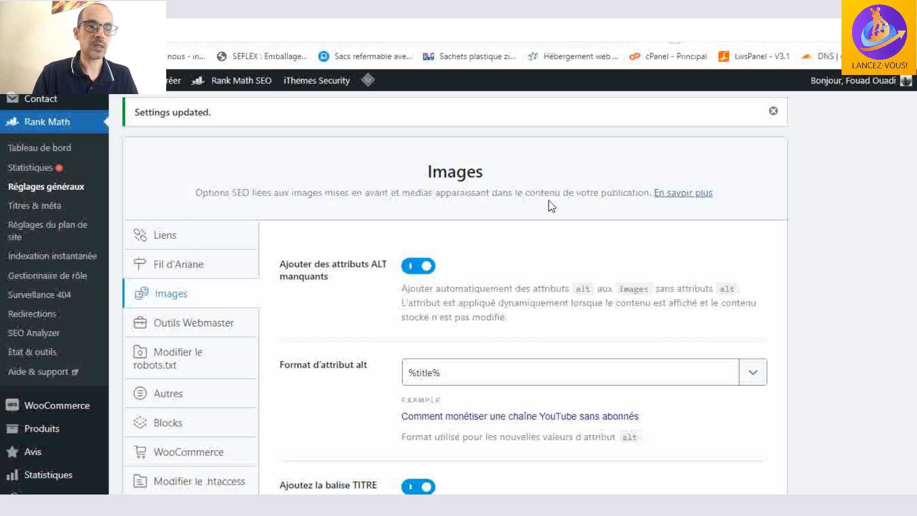
- Switch to the Google search for "Affiliation", show the image results, and examine the image titles and source sites
{"action": "left_click", "coordinate": [763, 9]}
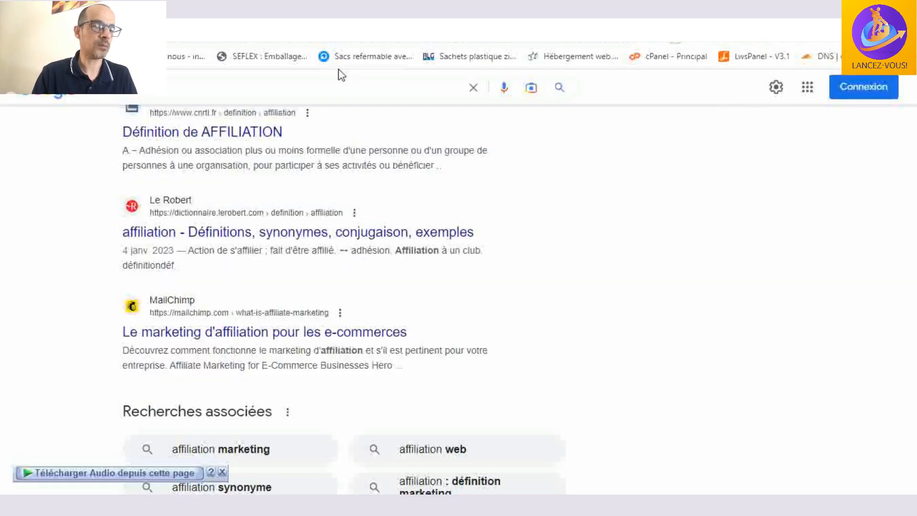
{"action": "scroll", "coordinate": [271, 180], "scroll_direction": "up", "scroll_amount": 20}
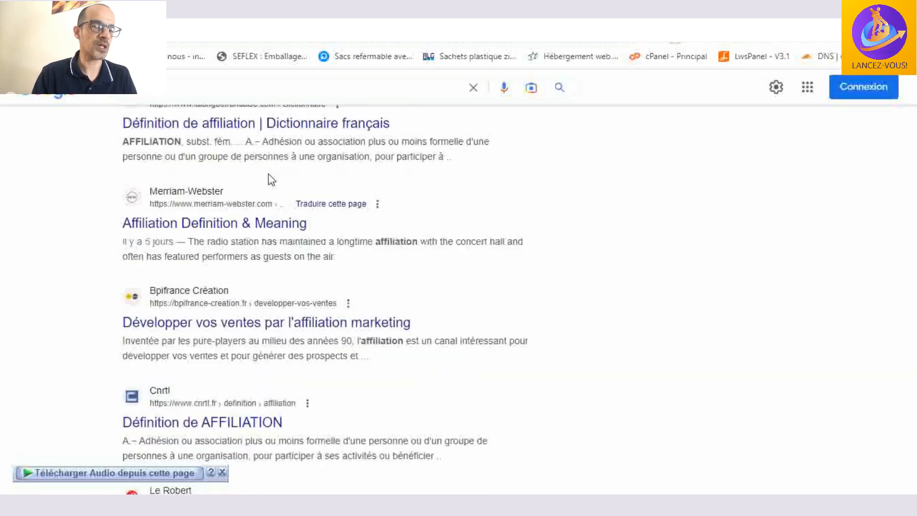
{"action": "scroll", "coordinate": [244, 181], "scroll_direction": "up", "scroll_amount": 6}
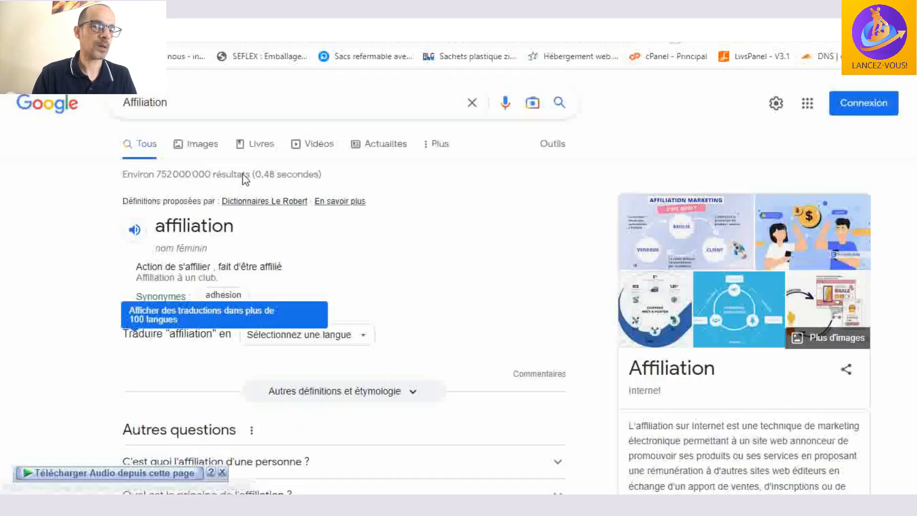
{"action": "left_click", "coordinate": [202, 144]}
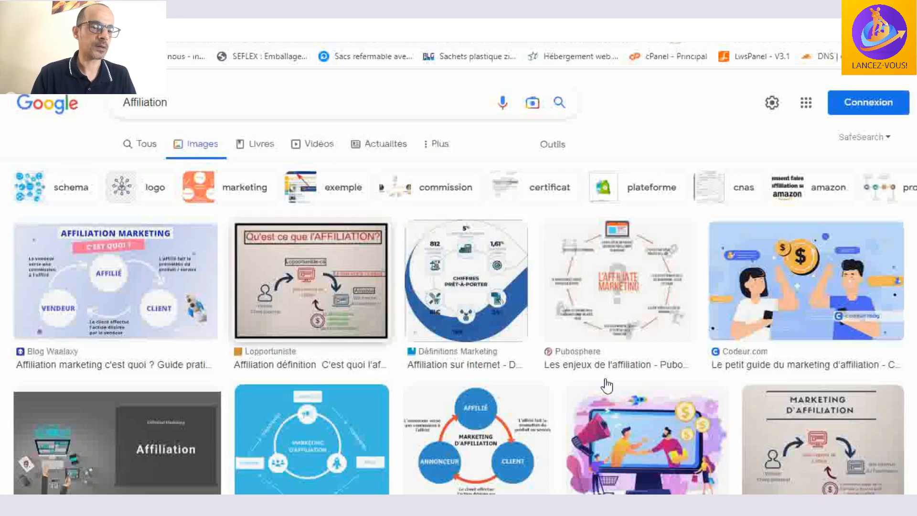
{"action": "scroll", "coordinate": [143, 274], "scroll_direction": "down", "scroll_amount": 2}
{"action": "scroll", "coordinate": [144, 274], "scroll_direction": "down", "scroll_amount": 2}
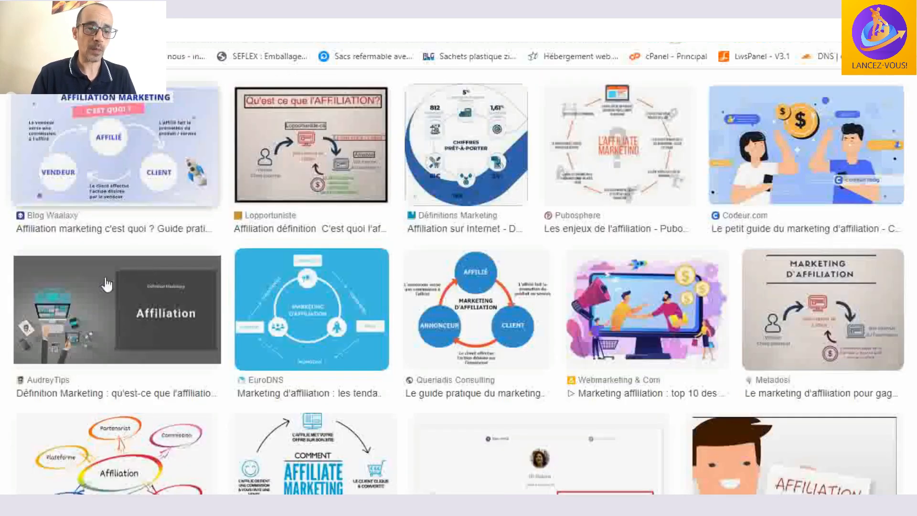
{"action": "scroll", "coordinate": [415, 181], "scroll_direction": "down", "scroll_amount": 3}
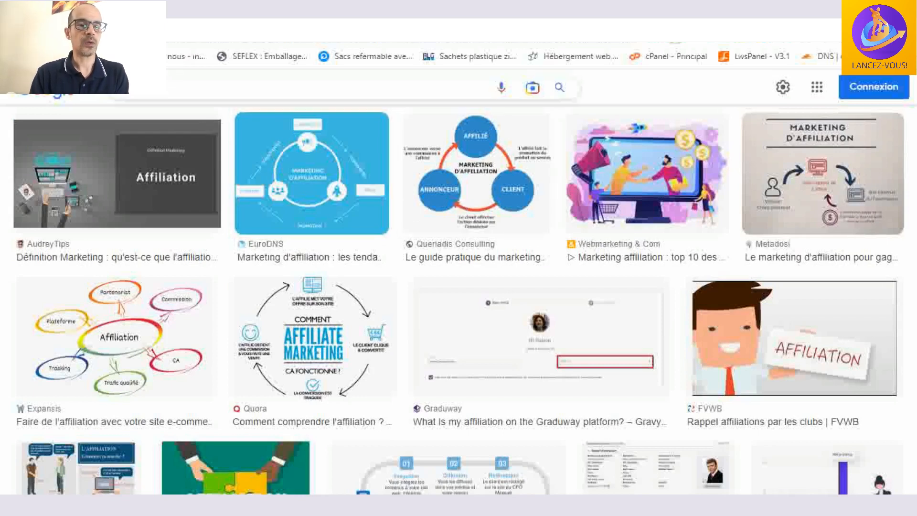
{"action": "scroll", "coordinate": [374, 183], "scroll_direction": "up", "scroll_amount": 3}
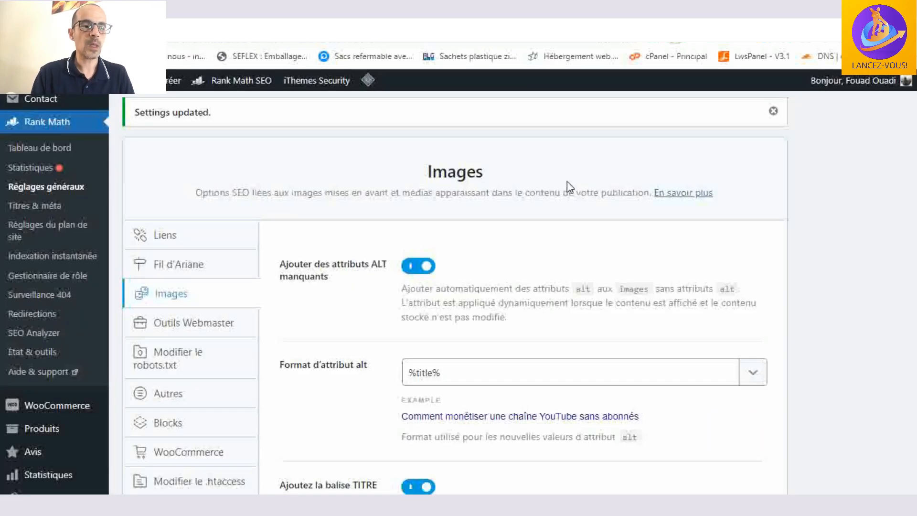
- Return to Rank Math, review the missing ALT and TITLE attribute options and their formats, and save the image settings
{"action": "scroll", "coordinate": [566, 182], "scroll_direction": "down", "scroll_amount": 3}
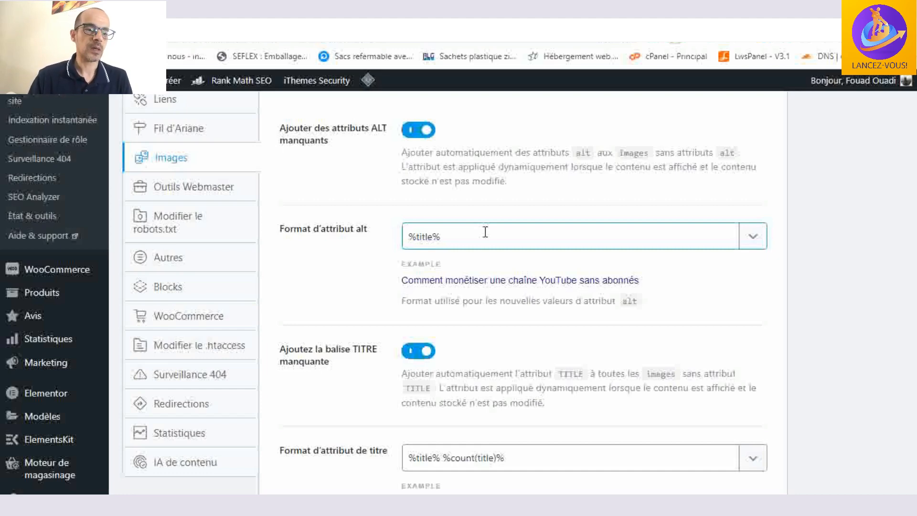
{"action": "scroll", "coordinate": [485, 233], "scroll_direction": "down", "scroll_amount": 3}
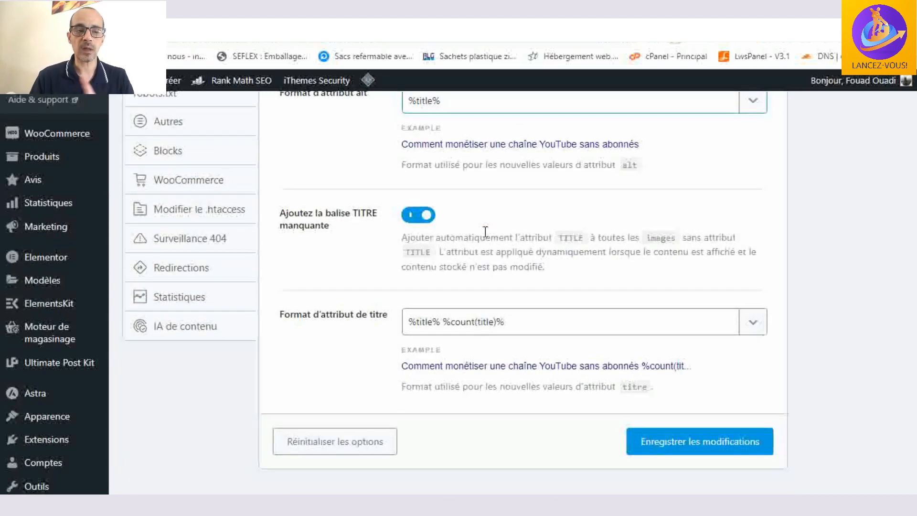
{"action": "scroll", "coordinate": [509, 217], "scroll_direction": "up", "scroll_amount": 3}
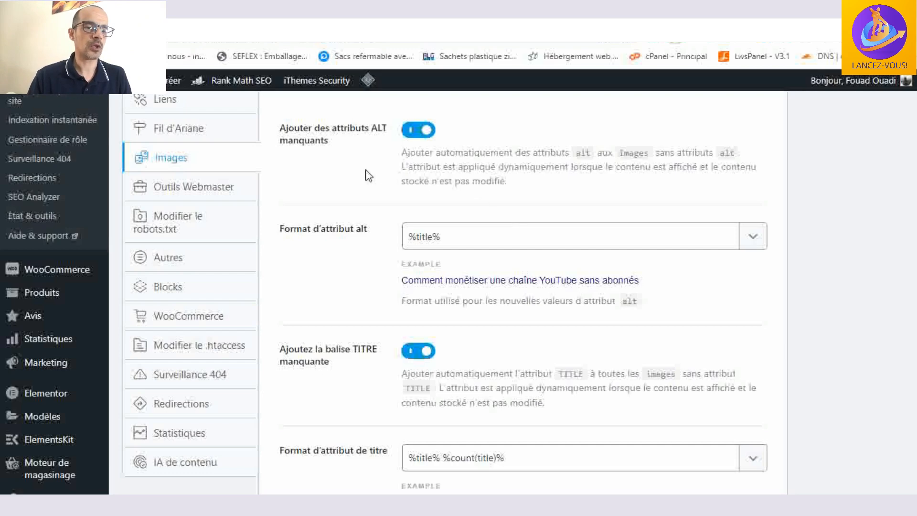
{"action": "scroll", "coordinate": [369, 184], "scroll_direction": "down", "scroll_amount": 3}
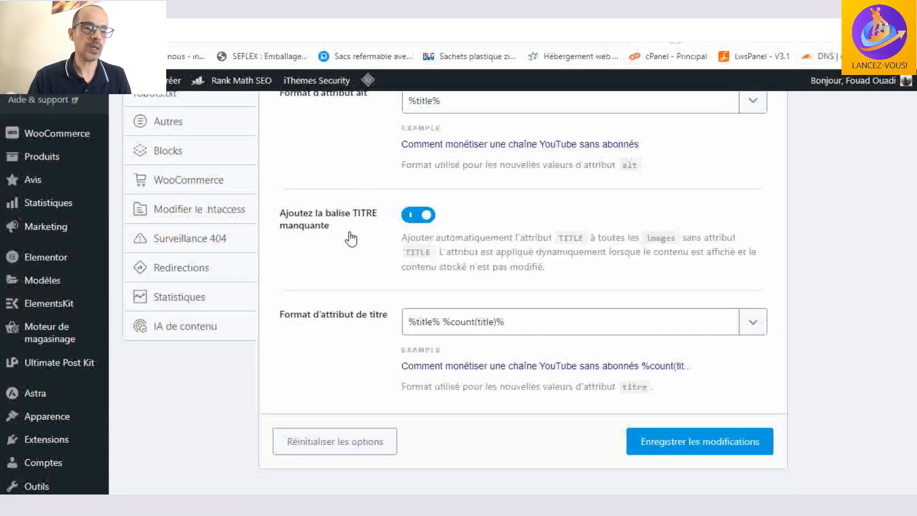
{"action": "scroll", "coordinate": [350, 238], "scroll_direction": "down", "scroll_amount": 2}
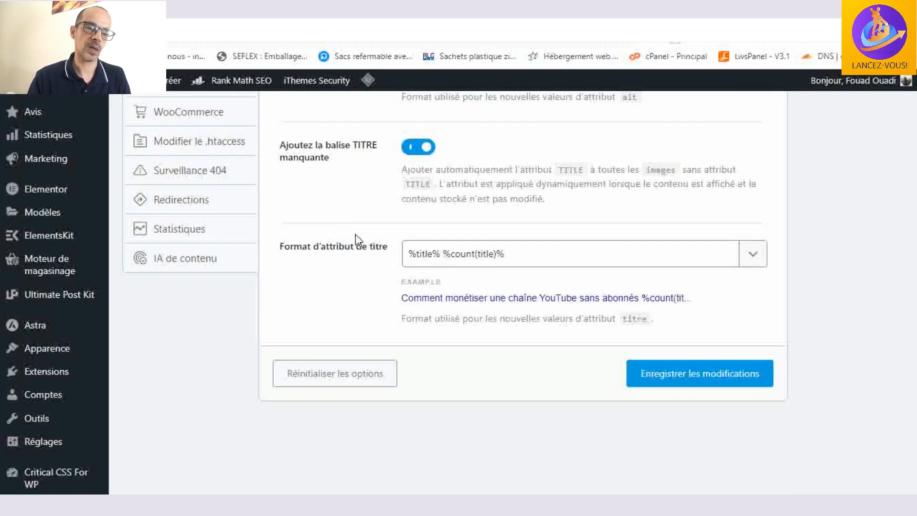
{"action": "left_click", "coordinate": [423, 259]}
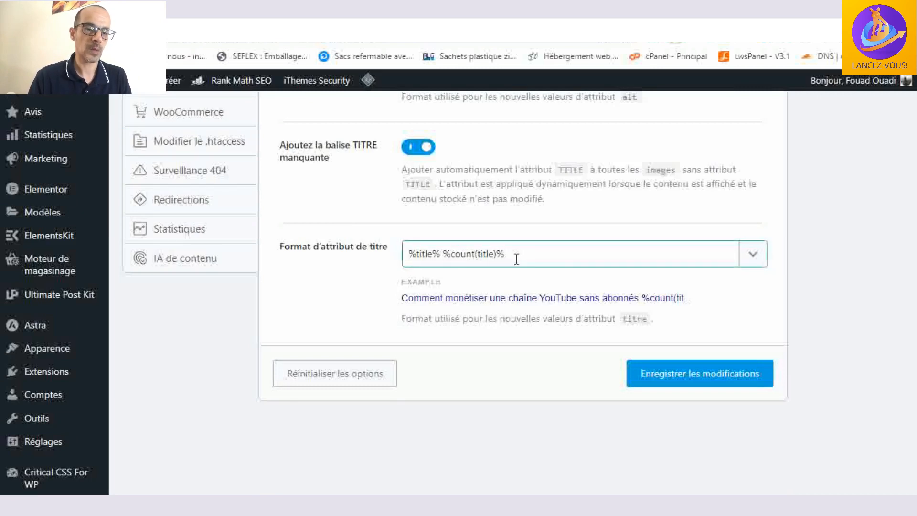
{"action": "scroll", "coordinate": [520, 256], "scroll_direction": "down", "scroll_amount": 2}
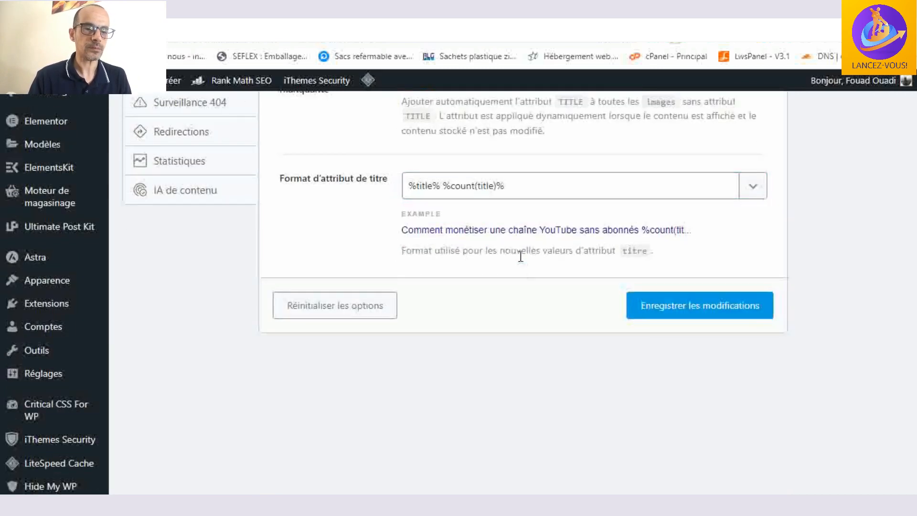
{"action": "left_click", "coordinate": [699, 311]}
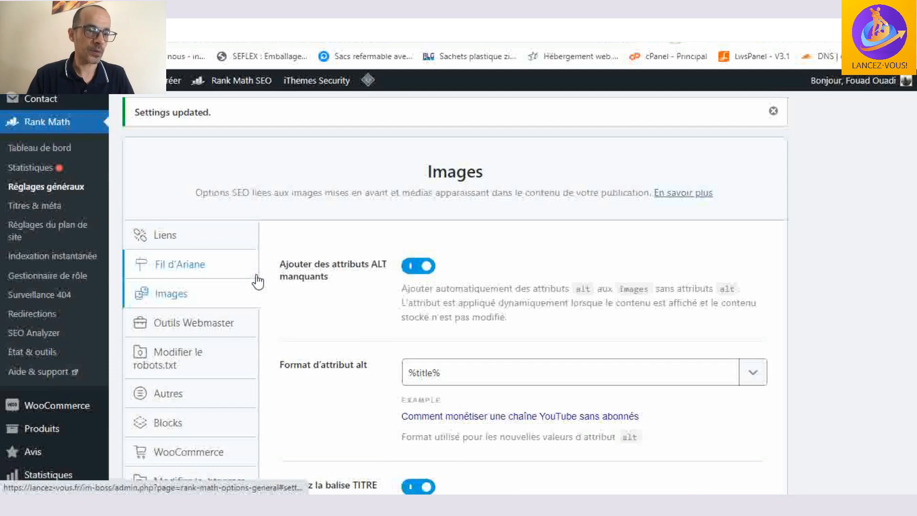
- Review the search engine verification fields in Outils Webmaster and open the robots.txt editing settings
{"action": "left_click", "coordinate": [196, 323]}
{"action": "scroll", "coordinate": [210, 177], "scroll_direction": "up", "scroll_amount": 1}
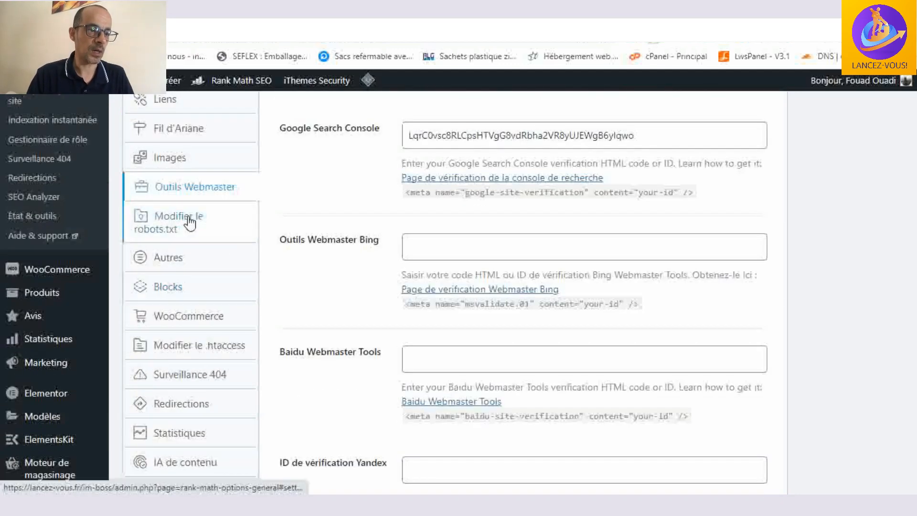
{"action": "left_click", "coordinate": [190, 223]}
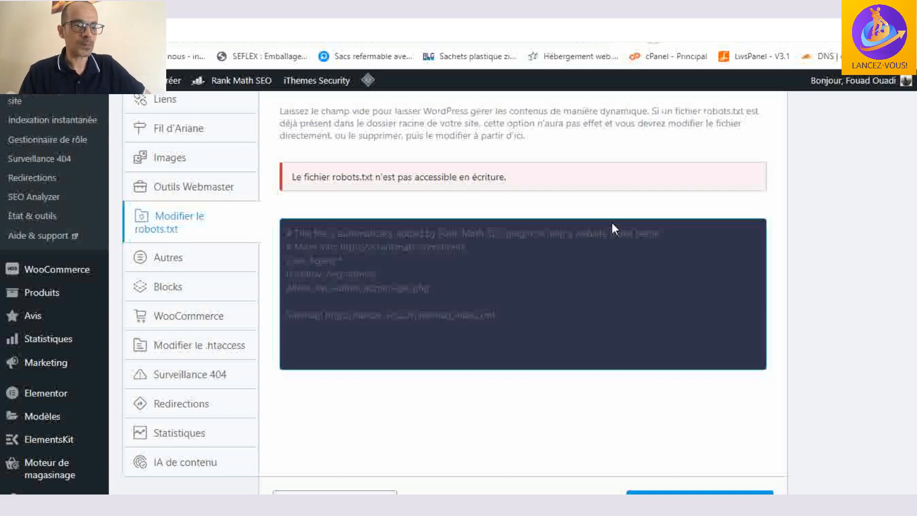
- Open the Autres settings and review the Headless CMS support and visitor SEO score options
{"action": "left_click", "coordinate": [173, 260]}
{"action": "scroll", "coordinate": [563, 181], "scroll_direction": "up", "scroll_amount": 4}
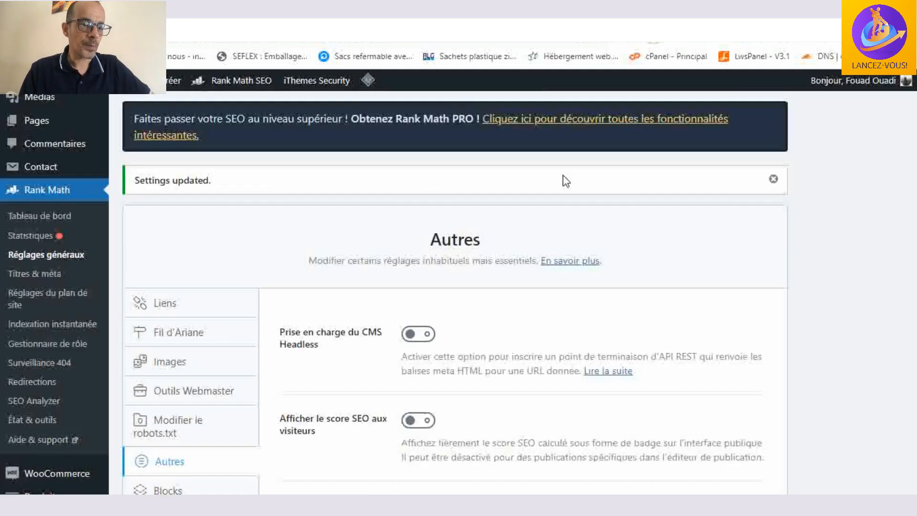
{"action": "scroll", "coordinate": [566, 181], "scroll_direction": "down", "scroll_amount": 3}
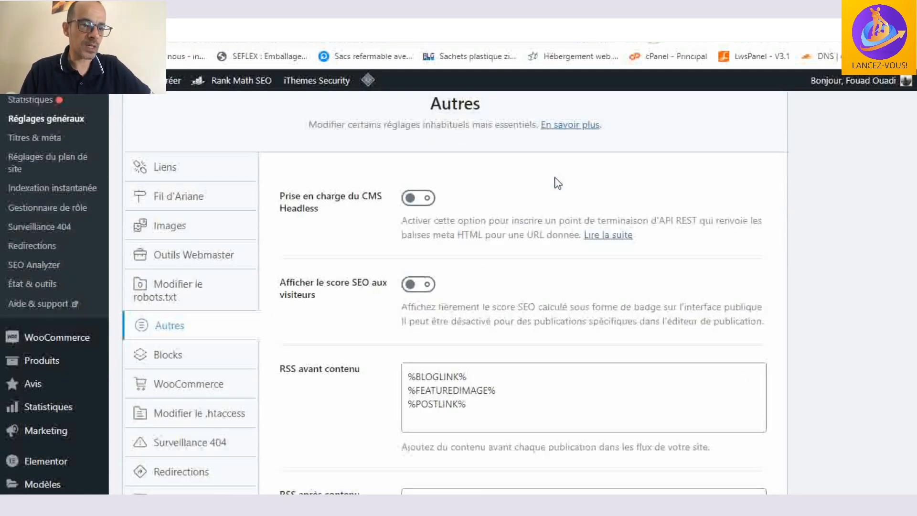
{"action": "scroll", "coordinate": [486, 191], "scroll_direction": "down", "scroll_amount": 2}
{"action": "scroll", "coordinate": [486, 190], "scroll_direction": "down", "scroll_amount": 2}
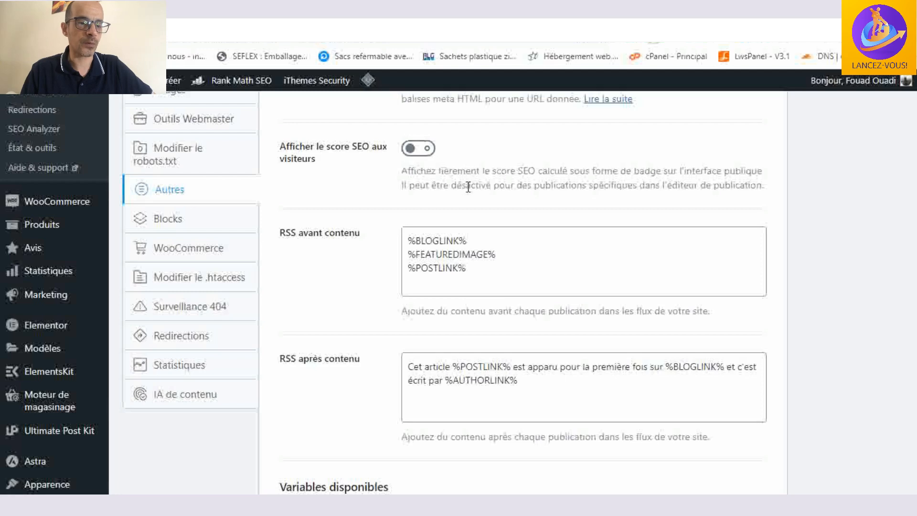
- Review the RSS content fields before and after posts, along with the list of available variables
{"action": "scroll", "coordinate": [468, 187], "scroll_direction": "down", "scroll_amount": 2}
{"action": "left_click", "coordinate": [305, 169]}
{"action": "left_click", "coordinate": [337, 201]}
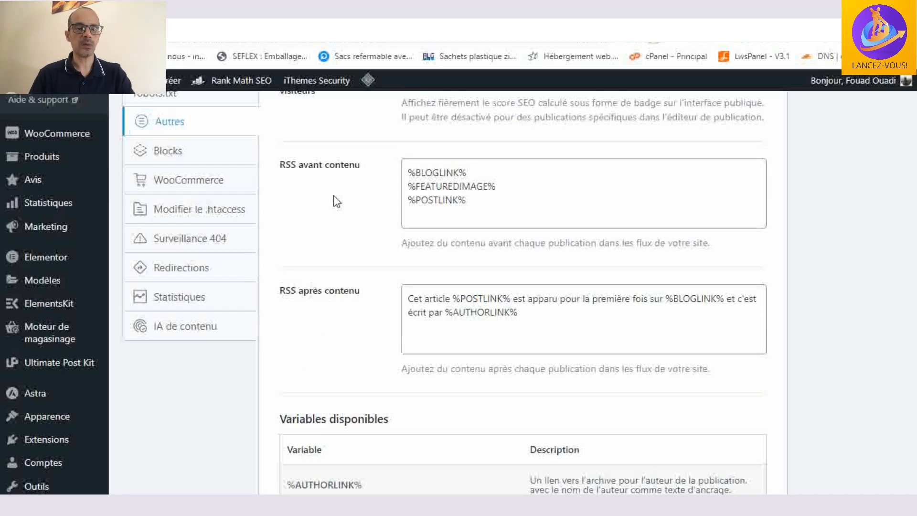
{"action": "left_click", "coordinate": [481, 173]}
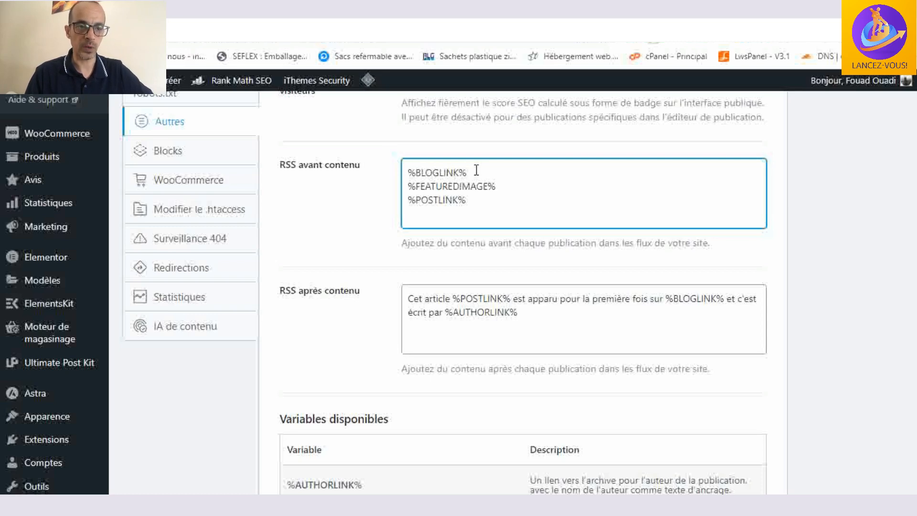
{"action": "left_click", "coordinate": [498, 185]}
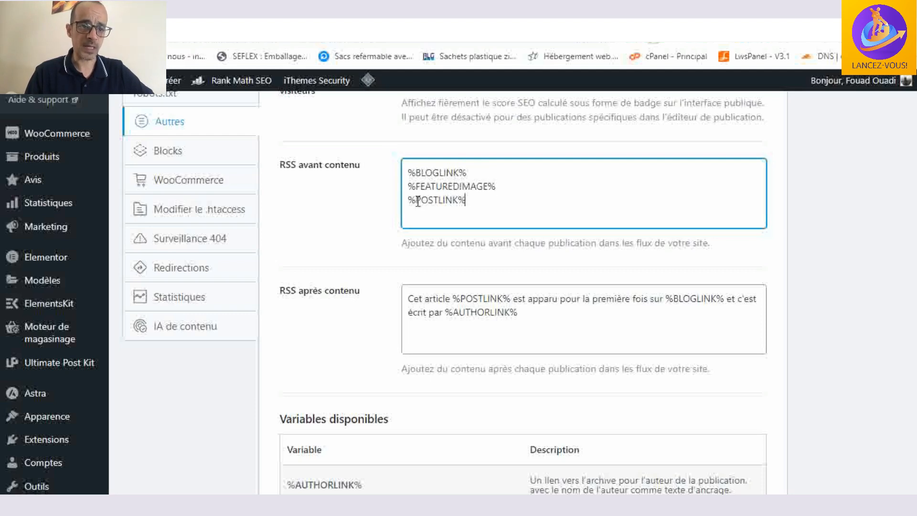
{"action": "scroll", "coordinate": [484, 203], "scroll_direction": "down", "scroll_amount": 2}
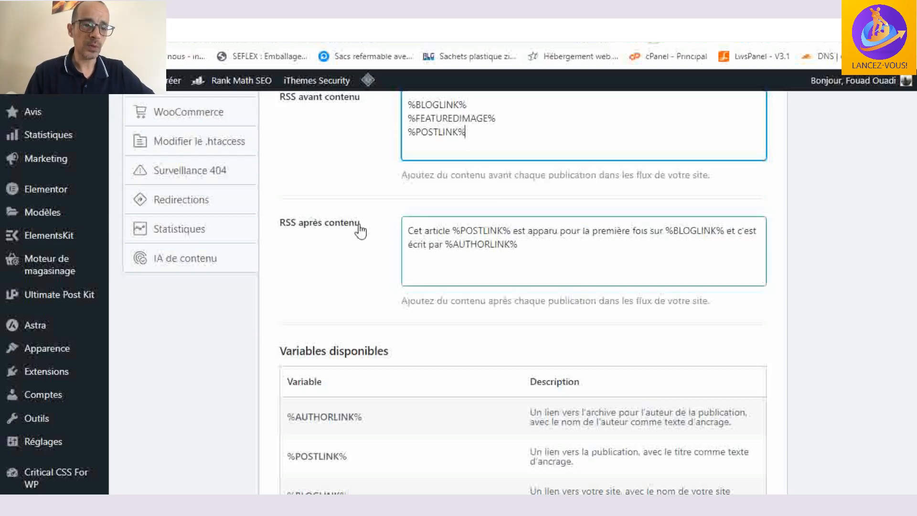
{"action": "scroll", "coordinate": [381, 236], "scroll_direction": "down", "scroll_amount": 2}
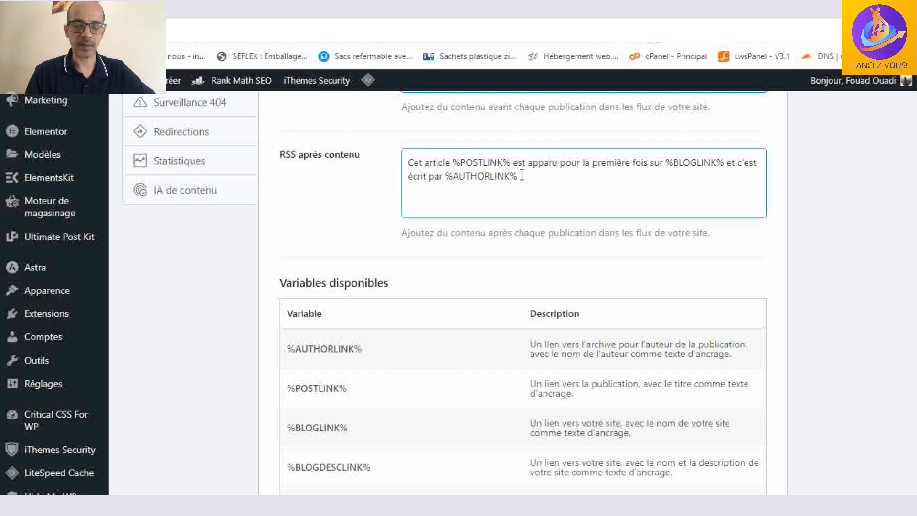
- Review the list of available RSS variables and save the Autres settings
{"action": "scroll", "coordinate": [568, 182], "scroll_direction": "down", "scroll_amount": 2}
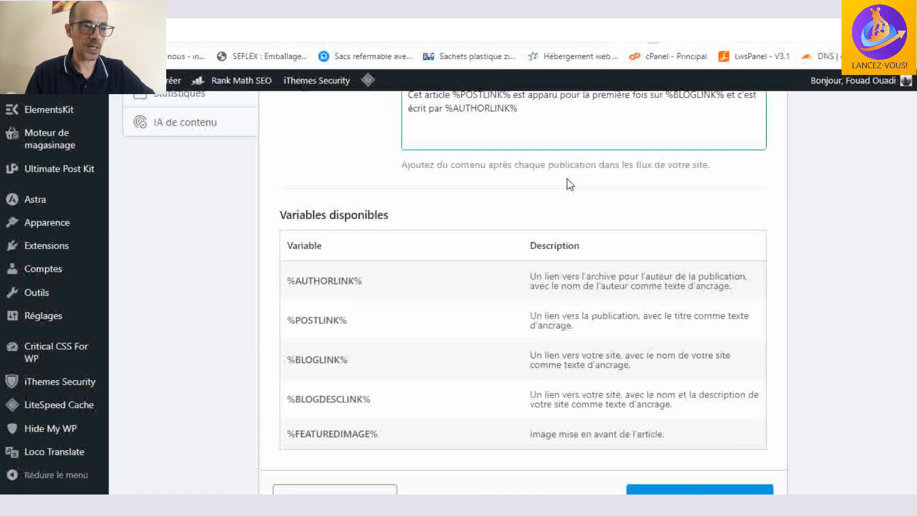
{"action": "scroll", "coordinate": [569, 184], "scroll_direction": "down", "scroll_amount": 2}
{"action": "scroll", "coordinate": [568, 178], "scroll_direction": "down", "scroll_amount": 1}
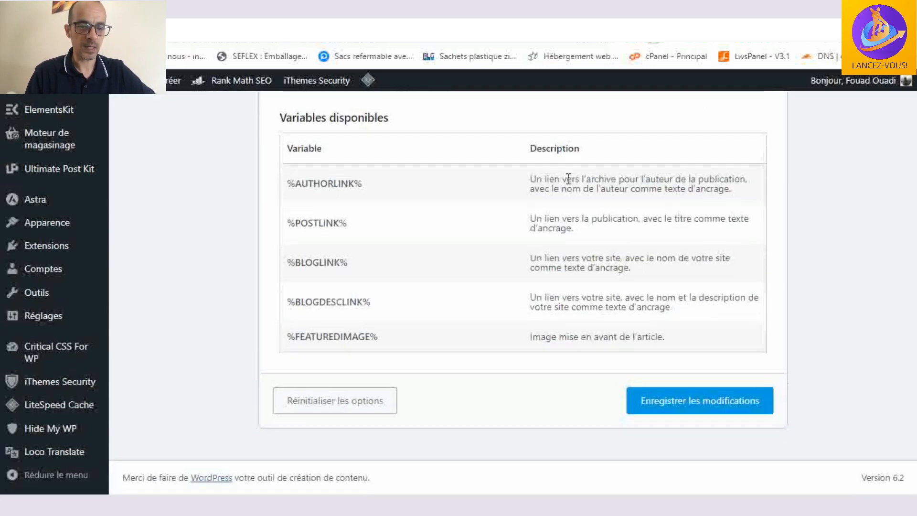
{"action": "left_click", "coordinate": [693, 411]}
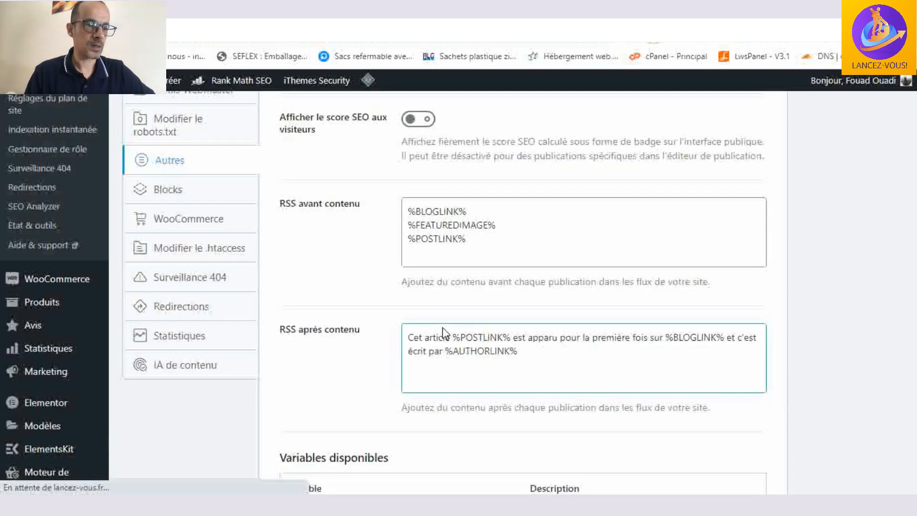
- Open the Blocks settings and review the Table of Contents title, list style and excluded heading options
{"action": "scroll", "coordinate": [229, 290], "scroll_direction": "down", "scroll_amount": 5}
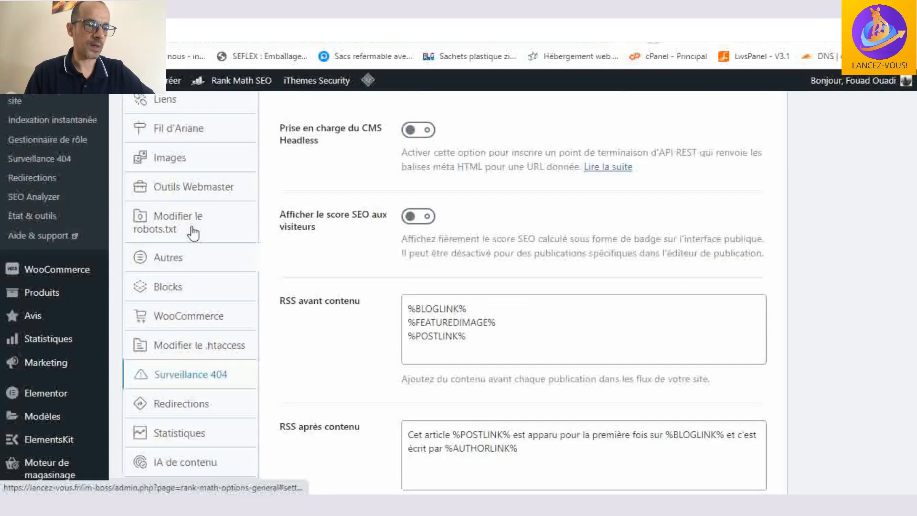
{"action": "left_click", "coordinate": [167, 288]}
{"action": "scroll", "coordinate": [603, 261], "scroll_direction": "up", "scroll_amount": 1}
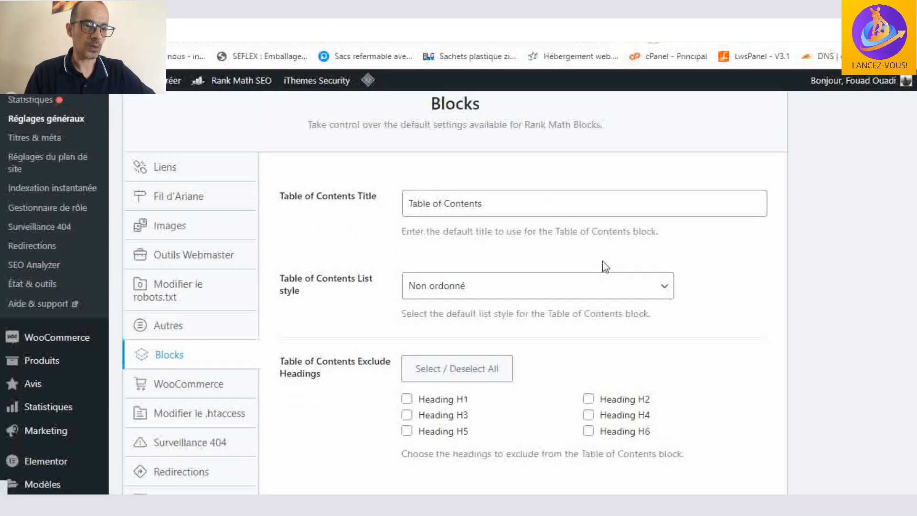
{"action": "scroll", "coordinate": [603, 267], "scroll_direction": "down", "scroll_amount": 2}
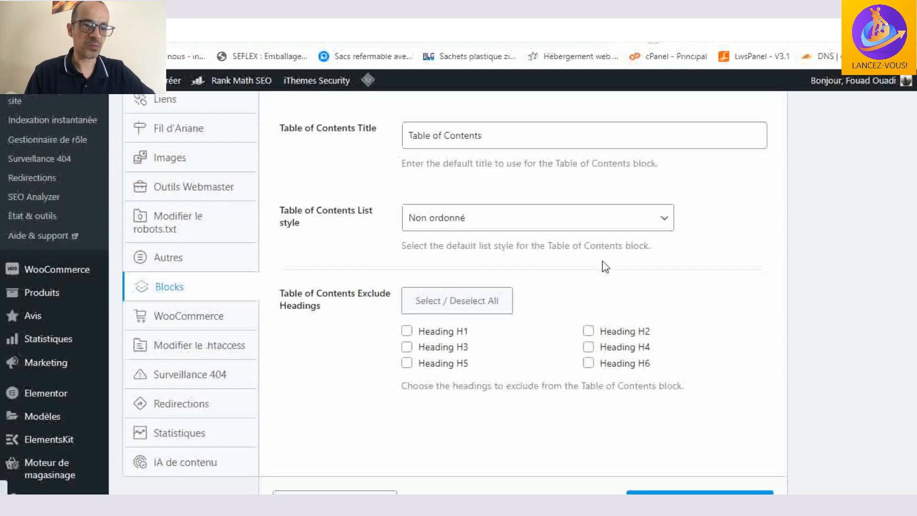
{"action": "scroll", "coordinate": [311, 255], "scroll_direction": "down", "scroll_amount": 2}
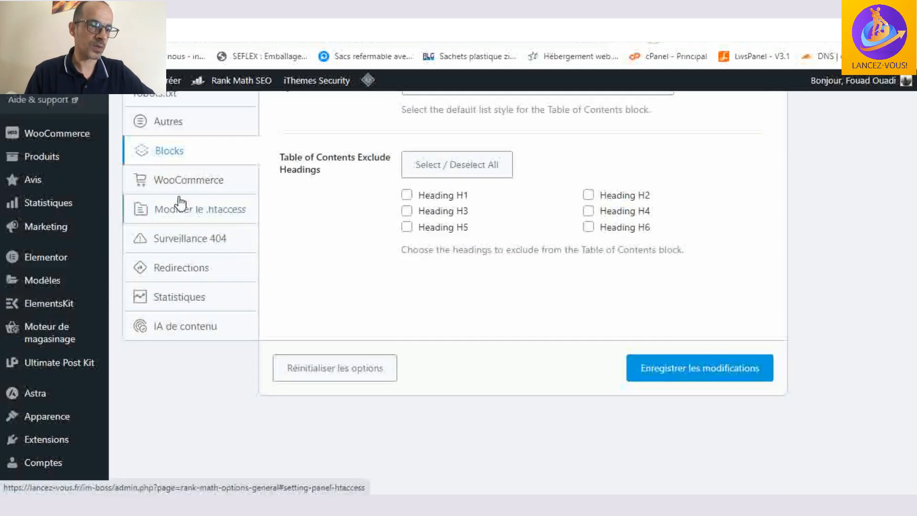
- Open the WooCommerce settings, review the base, category, slug, generator tag, schema and brand options, and save them
{"action": "left_click", "coordinate": [206, 188]}
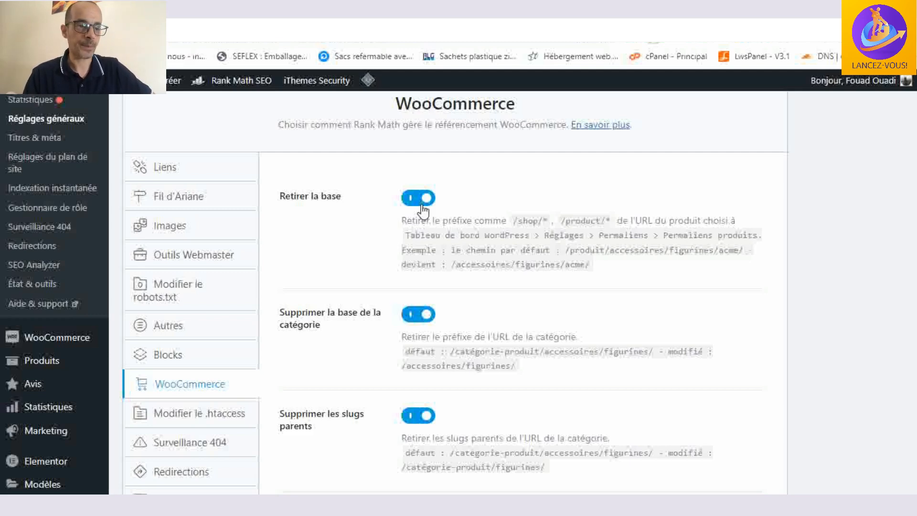
{"action": "scroll", "coordinate": [420, 205], "scroll_direction": "down", "scroll_amount": 3}
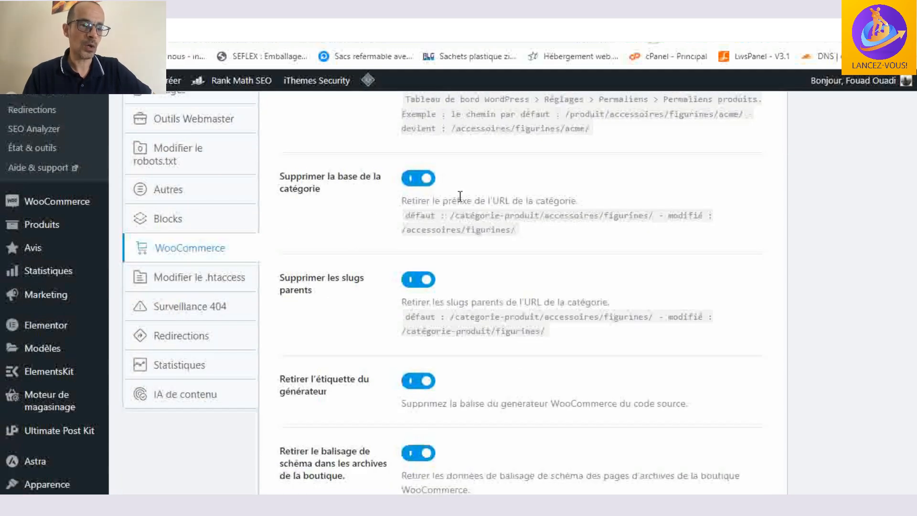
{"action": "scroll", "coordinate": [458, 194], "scroll_direction": "down", "scroll_amount": 2}
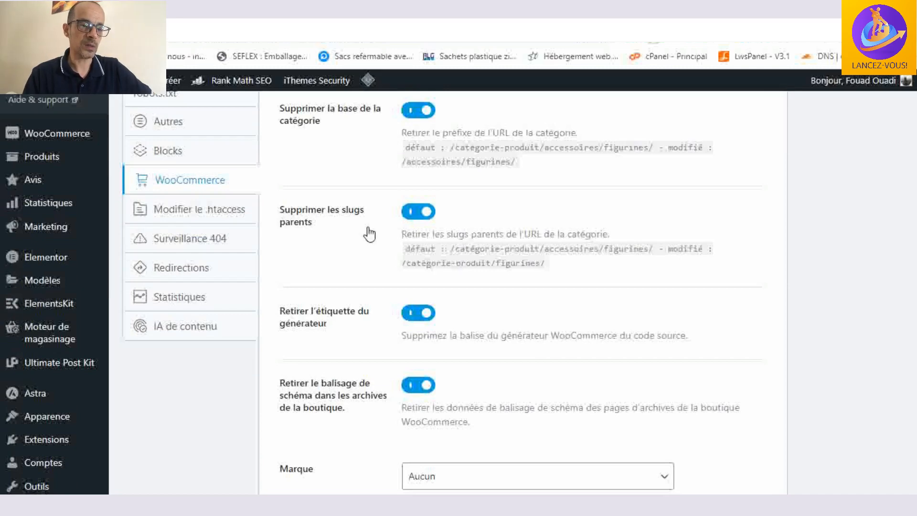
{"action": "scroll", "coordinate": [370, 231], "scroll_direction": "down", "scroll_amount": 2}
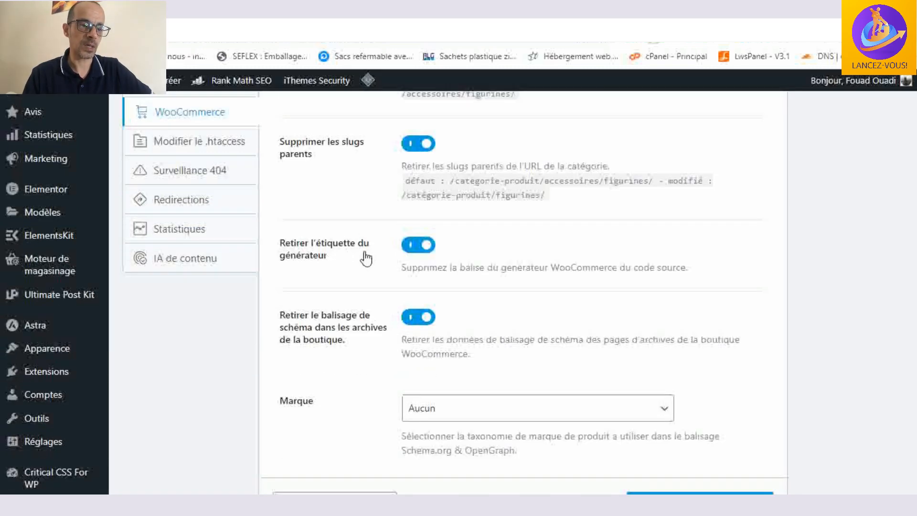
{"action": "scroll", "coordinate": [366, 258], "scroll_direction": "down", "scroll_amount": 2}
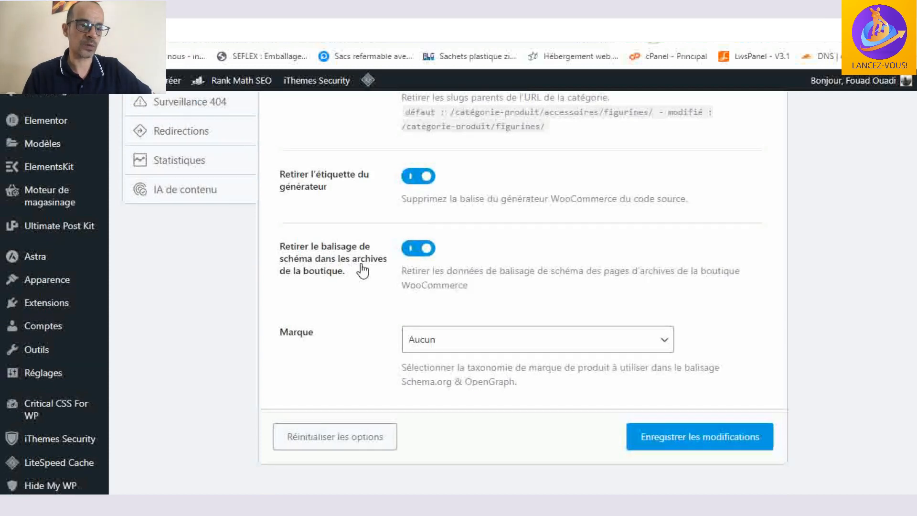
{"action": "scroll", "coordinate": [363, 271], "scroll_direction": "down", "scroll_amount": 1}
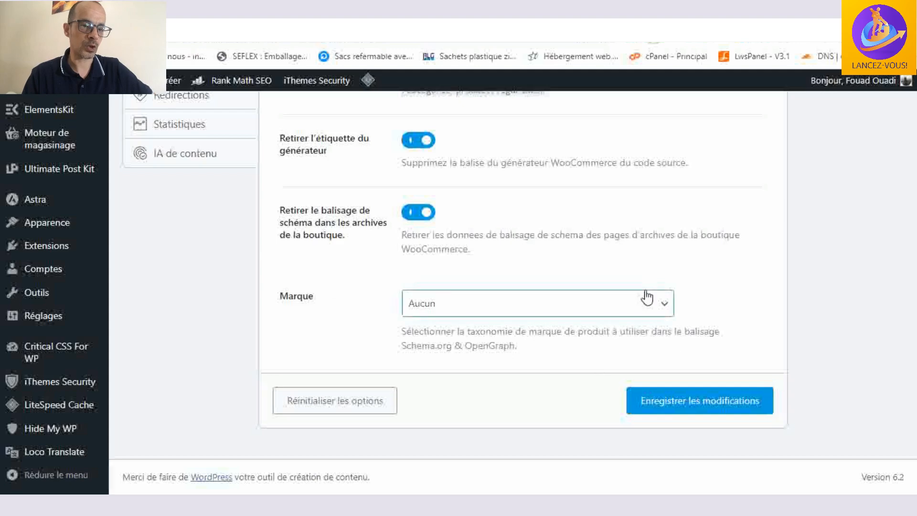
{"action": "scroll", "coordinate": [645, 294], "scroll_direction": "up", "scroll_amount": 7}
{"action": "scroll", "coordinate": [645, 294], "scroll_direction": "down", "scroll_amount": 7}
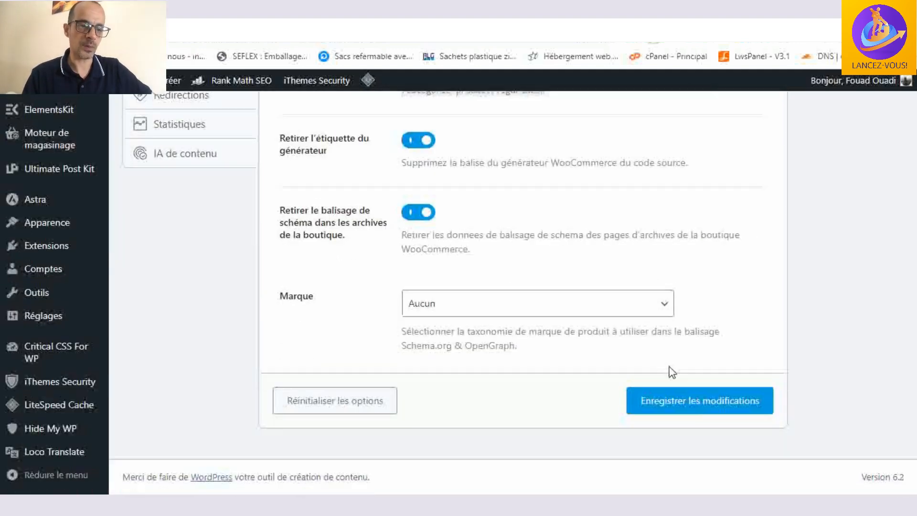
{"action": "left_click", "coordinate": [697, 408]}
- Open the .htaccess editing settings and review the contents of the file
{"action": "scroll", "coordinate": [164, 335], "scroll_direction": "up", "scroll_amount": 1}
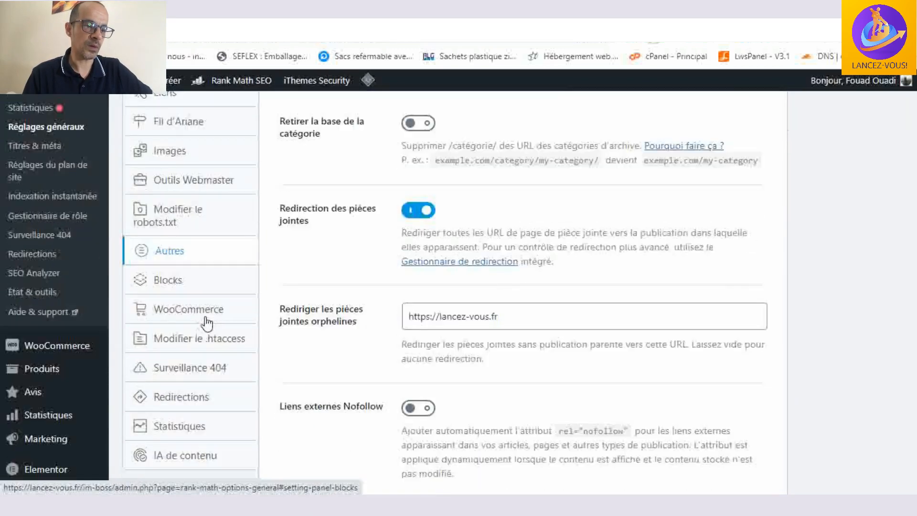
{"action": "scroll", "coordinate": [206, 324], "scroll_direction": "down", "scroll_amount": 2}
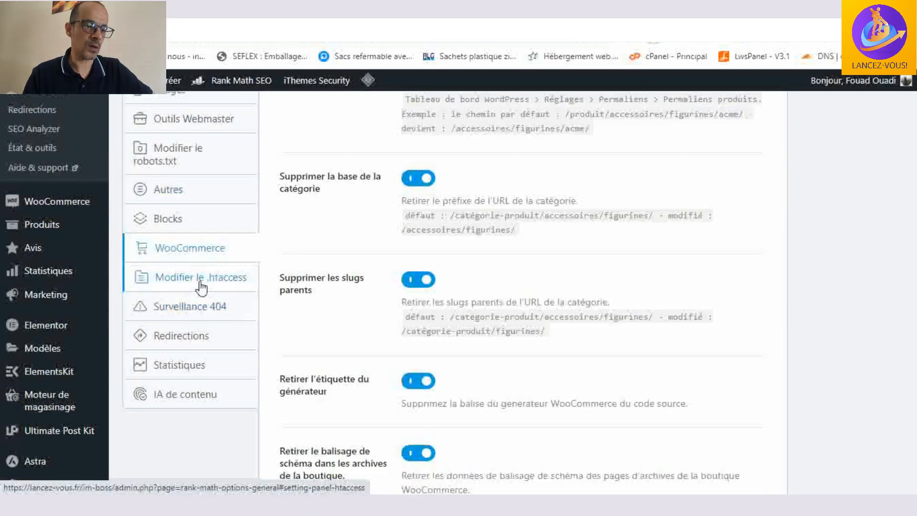
{"action": "left_click", "coordinate": [201, 286]}
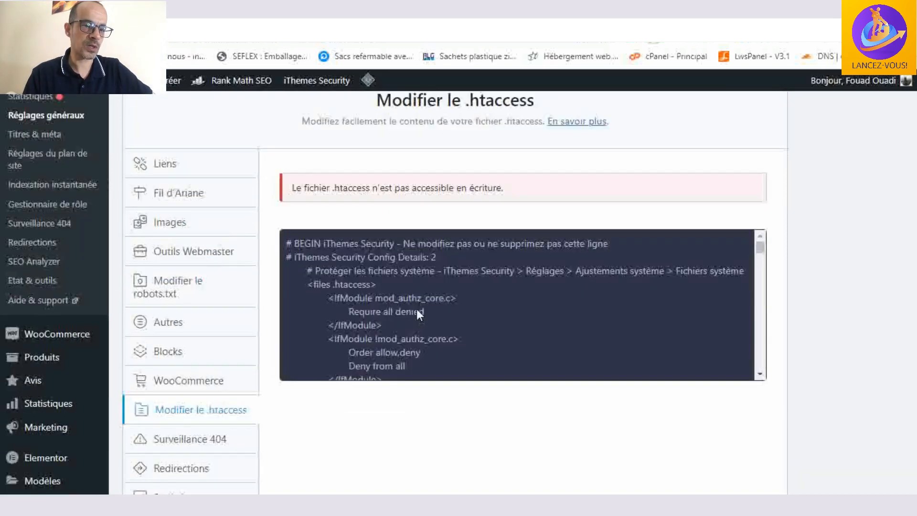
{"action": "left_click", "coordinate": [418, 308]}
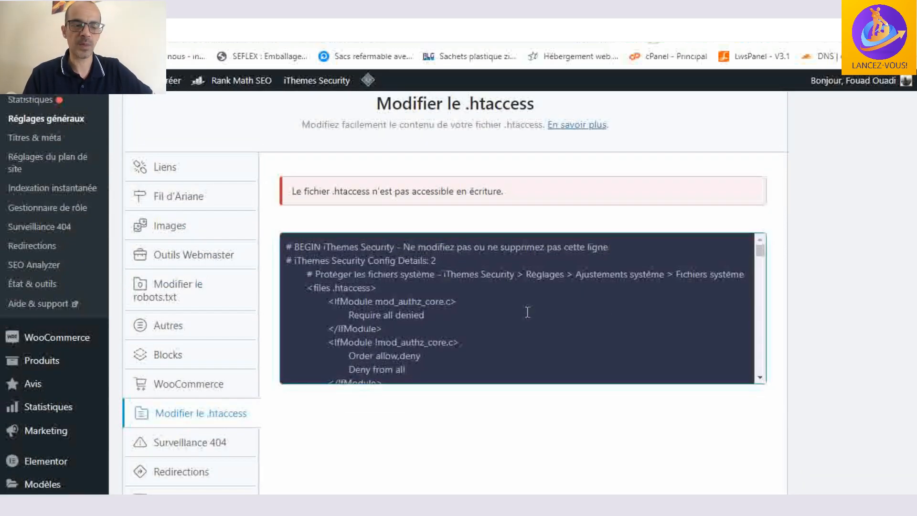
{"action": "scroll", "coordinate": [262, 310], "scroll_direction": "down", "scroll_amount": 3}
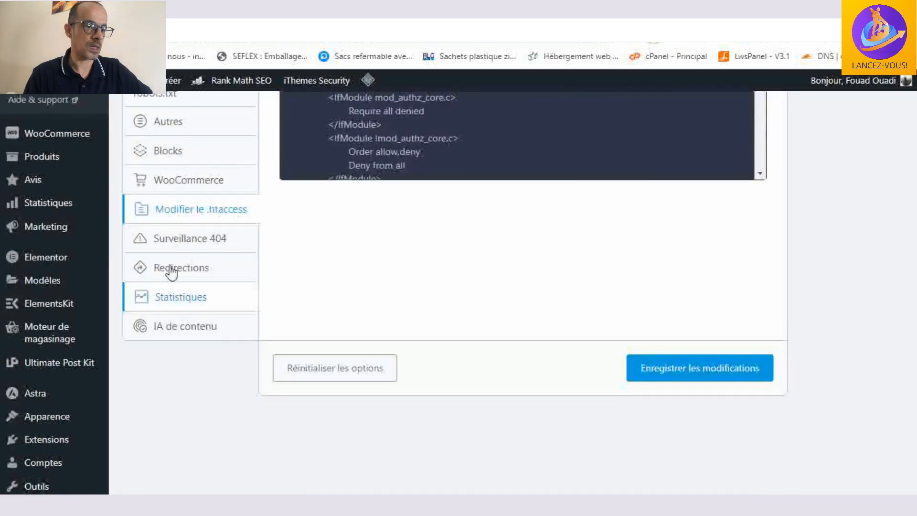
- Open the Surveillance 404 settings, review the mode, log limit, excluded paths and query parameter options, and save them
{"action": "left_click", "coordinate": [168, 247]}
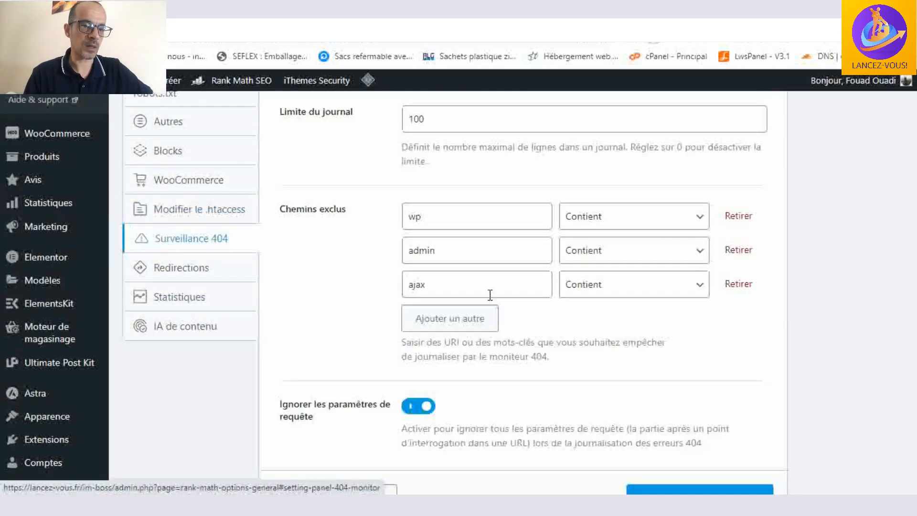
{"action": "scroll", "coordinate": [517, 310], "scroll_direction": "up", "scroll_amount": 7}
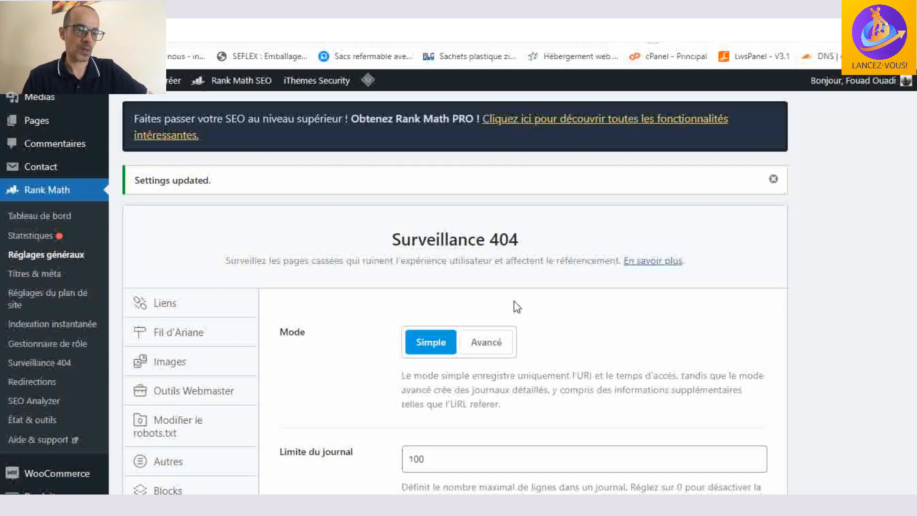
{"action": "scroll", "coordinate": [513, 301], "scroll_direction": "down", "scroll_amount": 4}
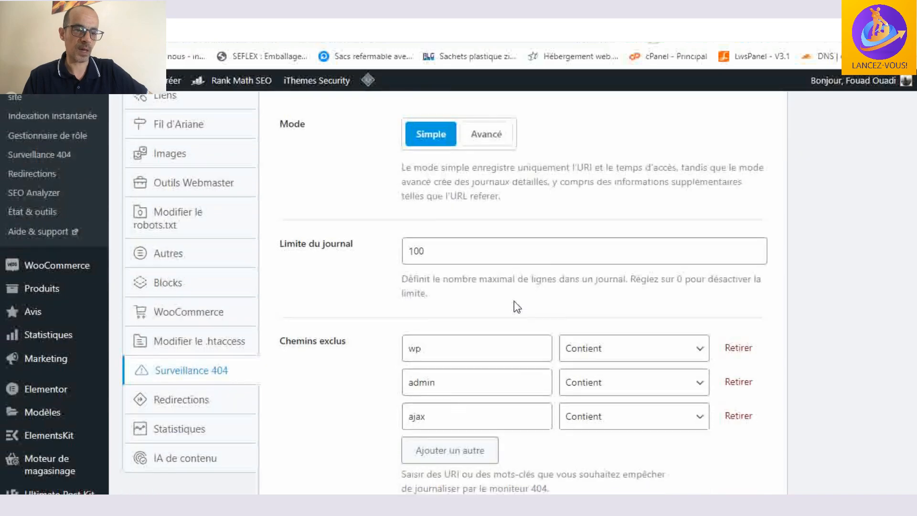
{"action": "scroll", "coordinate": [513, 301], "scroll_direction": "down", "scroll_amount": 2}
{"action": "scroll", "coordinate": [514, 300], "scroll_direction": "down", "scroll_amount": 2}
{"action": "scroll", "coordinate": [513, 301], "scroll_direction": "down", "scroll_amount": 1}
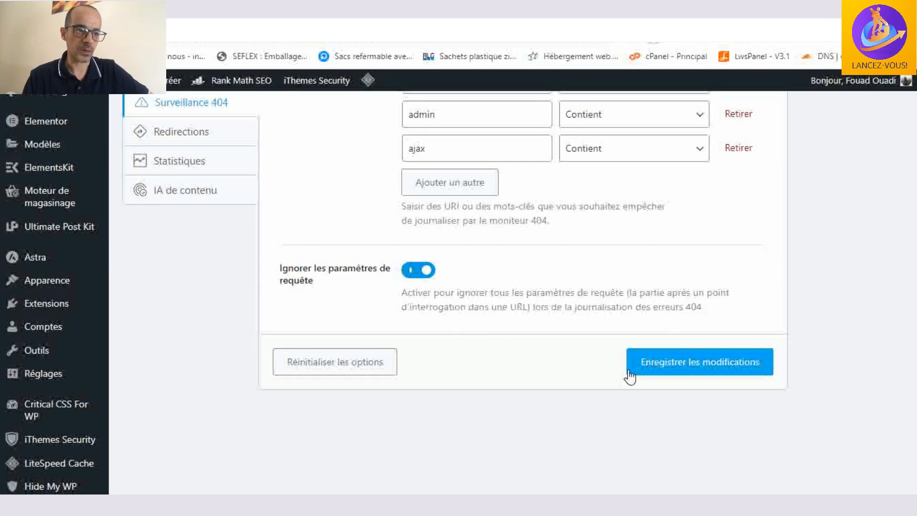
{"action": "scroll", "coordinate": [552, 373], "scroll_direction": "up", "scroll_amount": 1}
{"action": "scroll", "coordinate": [634, 434], "scroll_direction": "down", "scroll_amount": 1}
{"action": "left_click", "coordinate": [669, 374]}
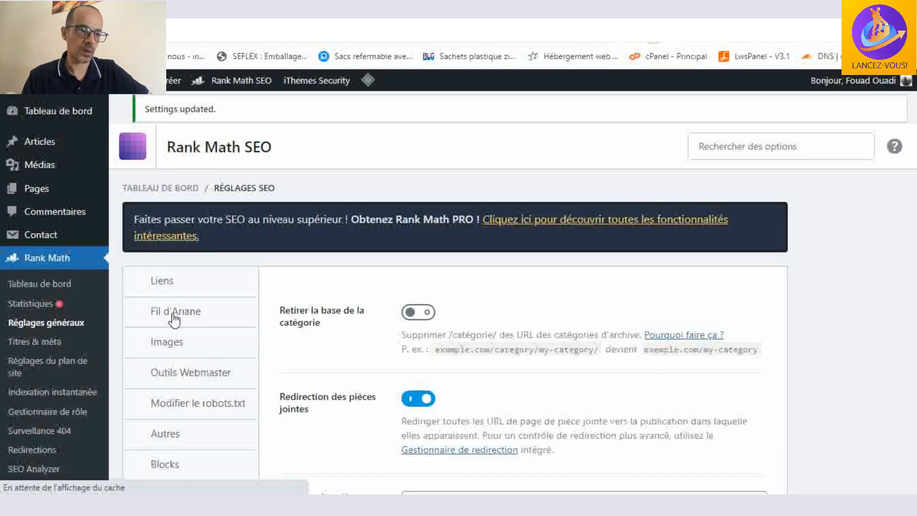
- Open the Redirections settings of Rank Math and look through them
{"action": "scroll", "coordinate": [174, 317], "scroll_direction": "down", "scroll_amount": 6}
{"action": "scroll", "coordinate": [174, 315], "scroll_direction": "up", "scroll_amount": 1}
{"action": "left_click", "coordinate": [196, 229]}
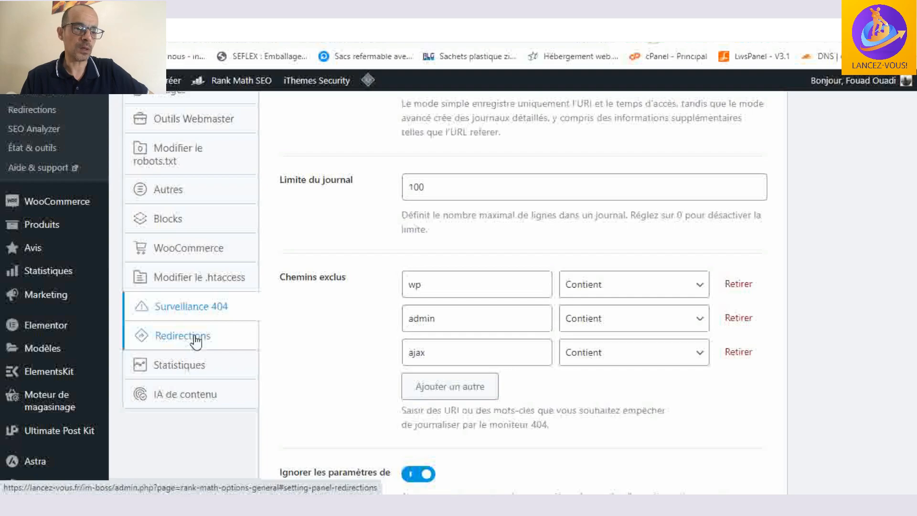
{"action": "scroll", "coordinate": [189, 378], "scroll_direction": "down", "scroll_amount": 2}
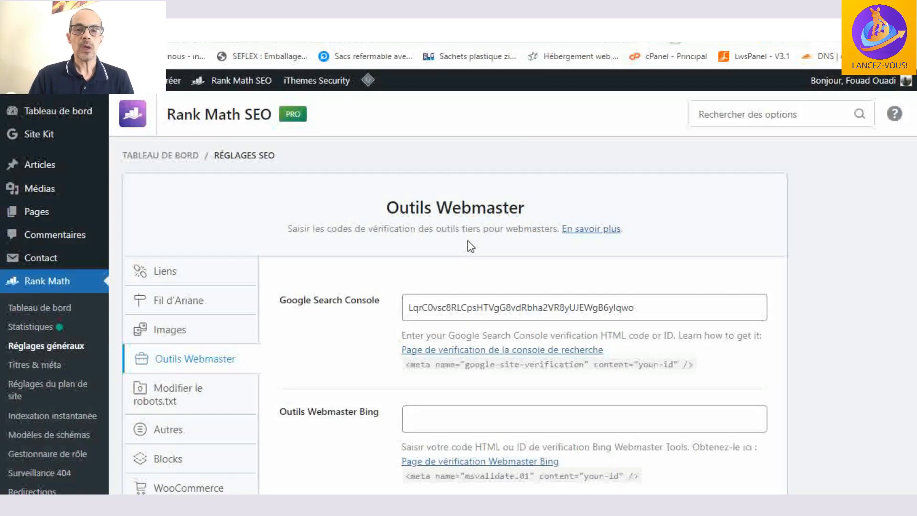
- Clear the Google Search Console verification code in the Outils Webmaster settings
{"action": "left_click", "coordinate": [637, 303]}
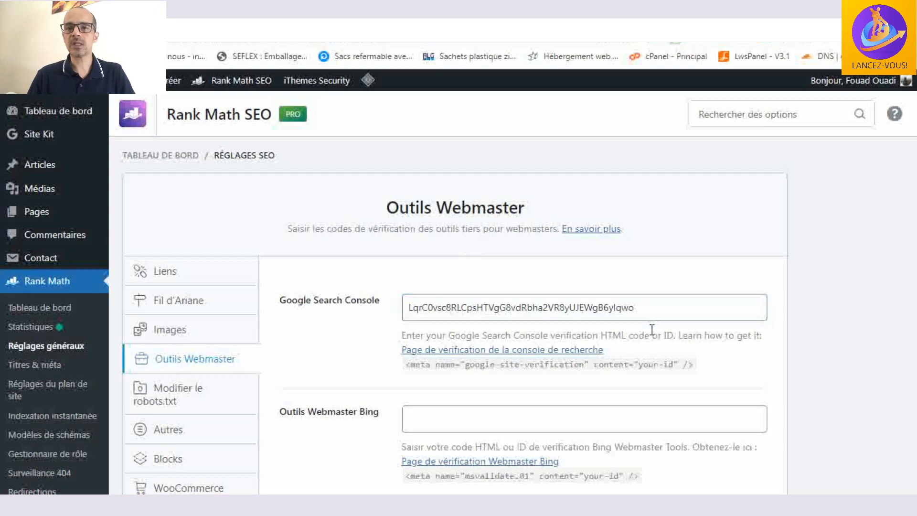
{"action": "left_click_drag", "start_coordinate": [651, 308], "coordinate": [376, 308]}
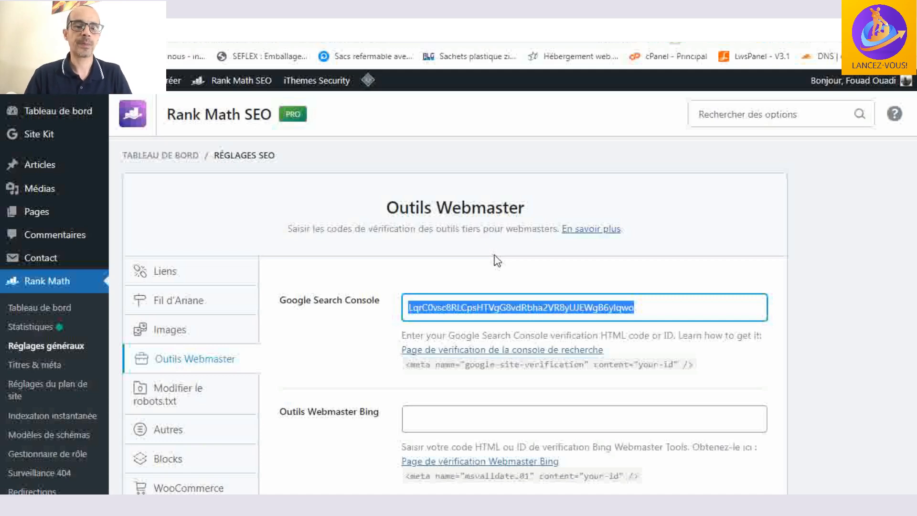
{"action": "key", "text": "BackSpace"}
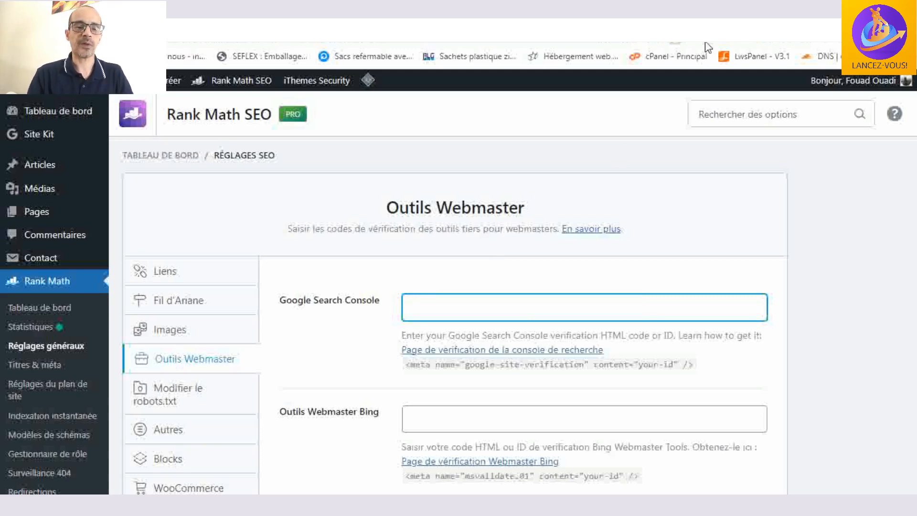
- Switch to the Google results for "search console", open Google Search Console Tools and enter the console with a Google account
{"action": "left_click", "coordinate": [329, 10]}
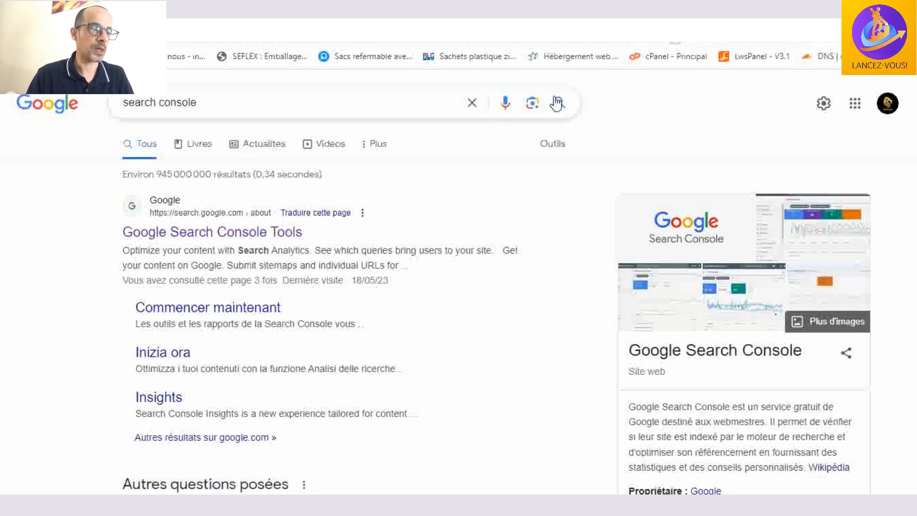
{"action": "left_click", "coordinate": [208, 243]}
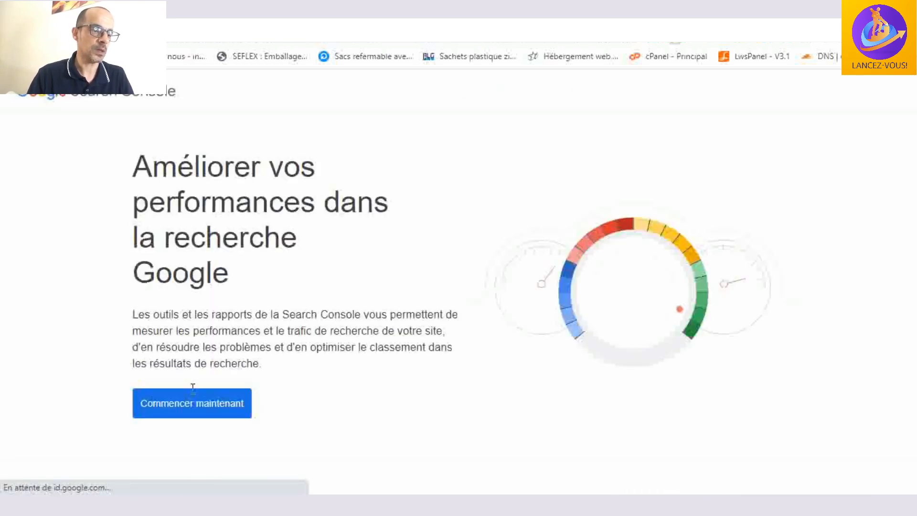
{"action": "left_click", "coordinate": [198, 408]}
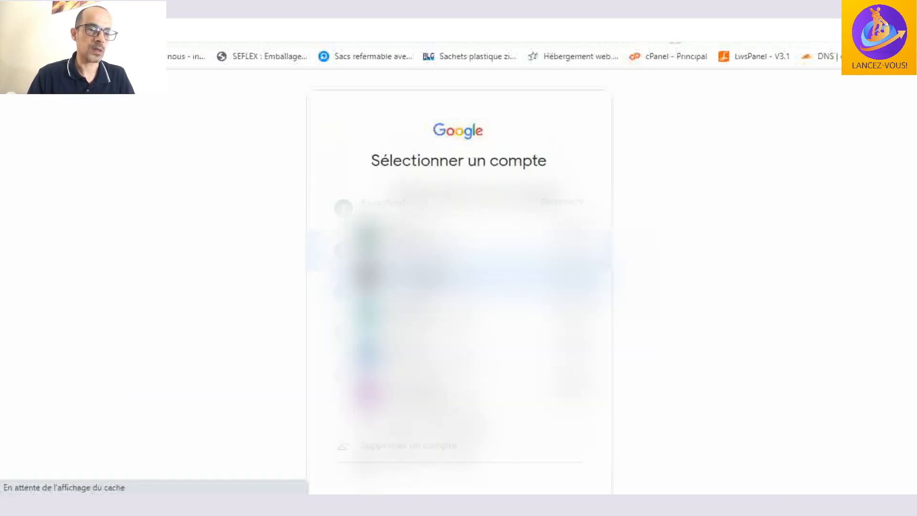
{"action": "left_click", "coordinate": [410, 251]}
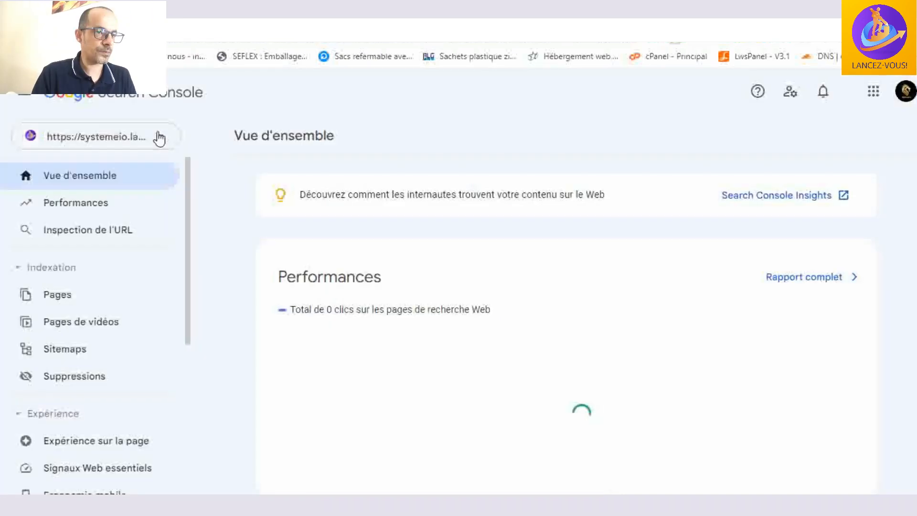
{"action": "left_click", "coordinate": [160, 138]}
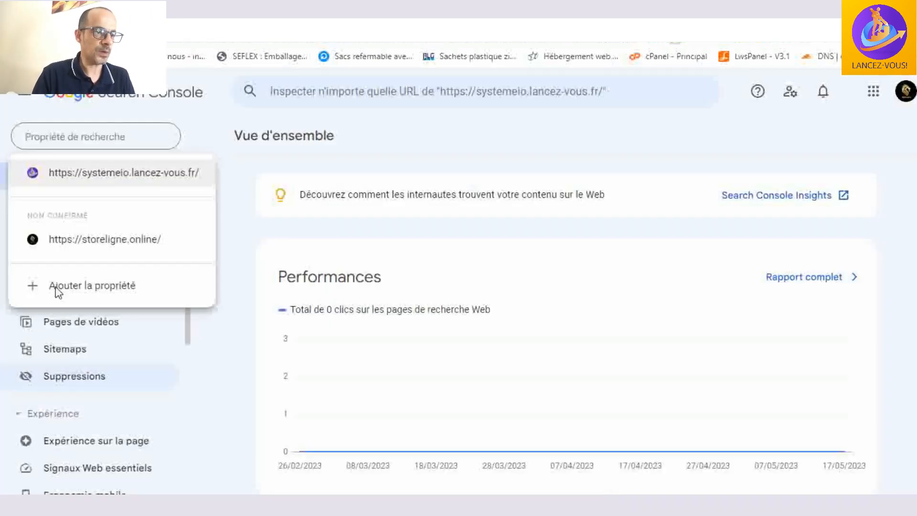
{"action": "left_click", "coordinate": [81, 286]}
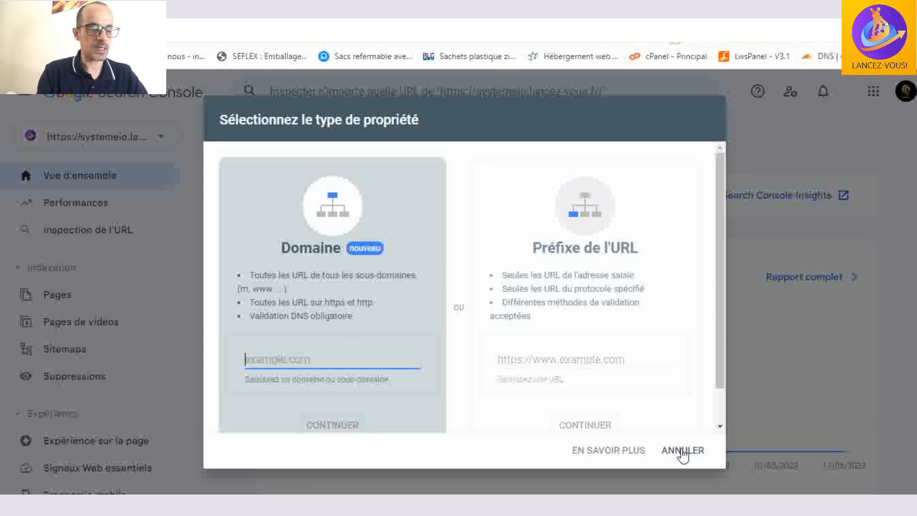
{"action": "left_click", "coordinate": [535, 359]}
{"action": "type", "text": "https"}
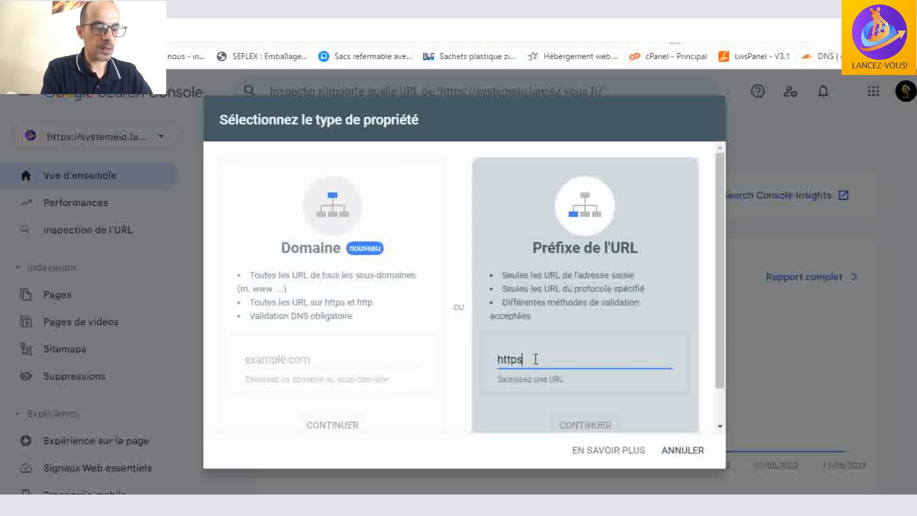
{"action": "type", "text": "://"}
{"action": "key", "text": "BackSpace"}
{"action": "key", "text": "BackSpace"}
{"action": "key", "text": "BackSpace"}
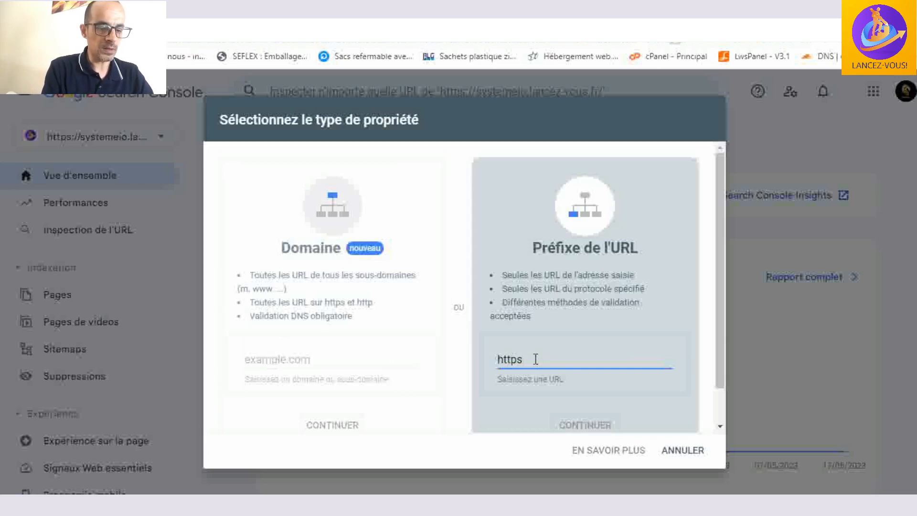
{"action": "type", "text": "://"}
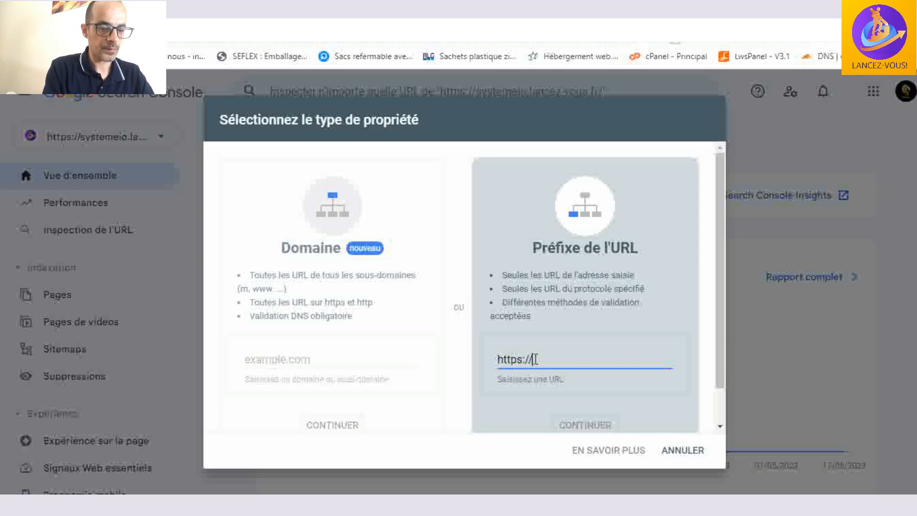
{"action": "type", "text": "lancez"}
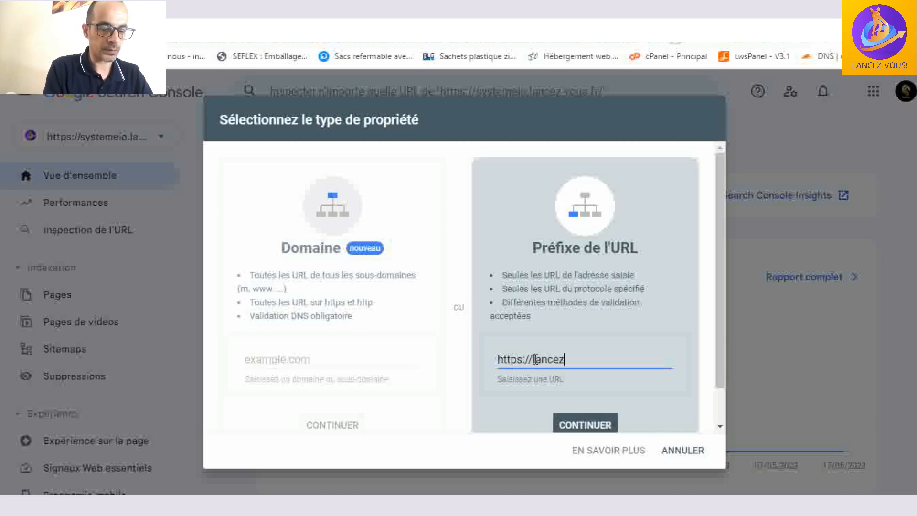
{"action": "type", "text": "-vous"}
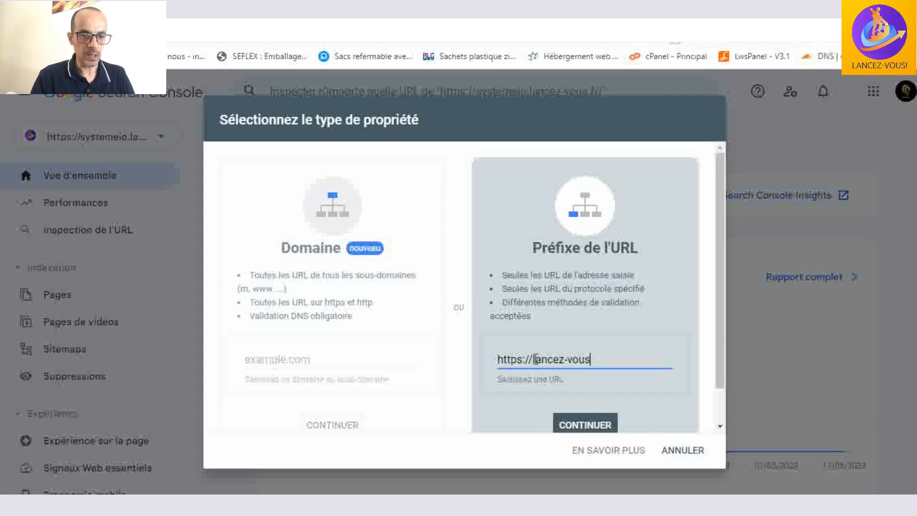
{"action": "type", "text": ".fr"}
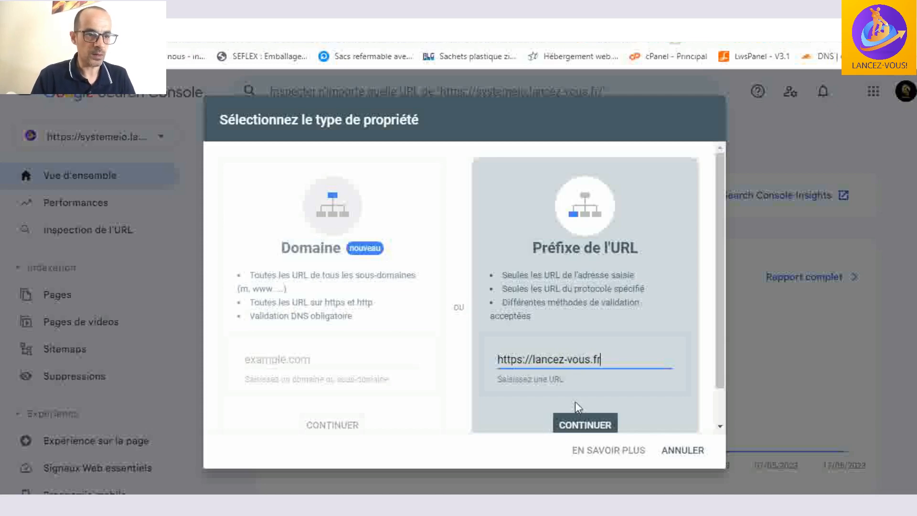
{"action": "scroll", "coordinate": [602, 429], "scroll_direction": "down", "scroll_amount": 1}
{"action": "left_click", "coordinate": [602, 429]}
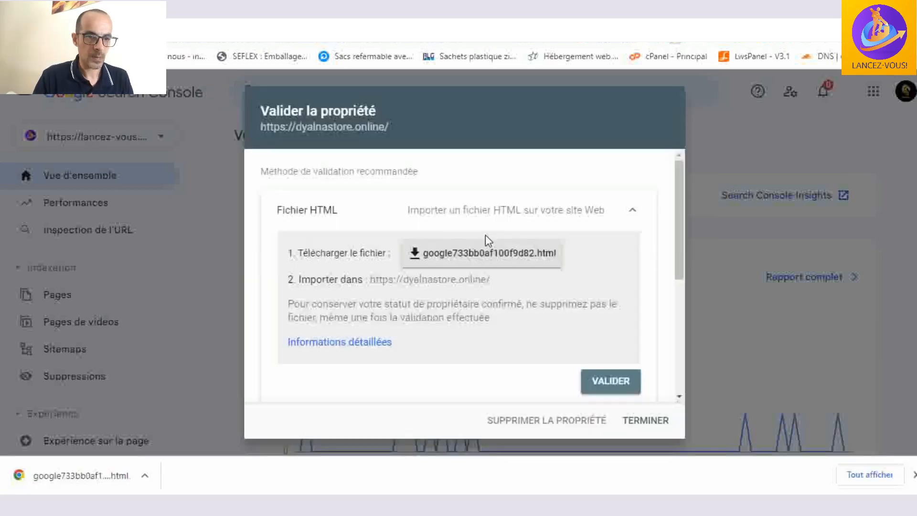
{"action": "scroll", "coordinate": [486, 239], "scroll_direction": "down", "scroll_amount": 1}
{"action": "scroll", "coordinate": [489, 240], "scroll_direction": "up", "scroll_amount": 2}
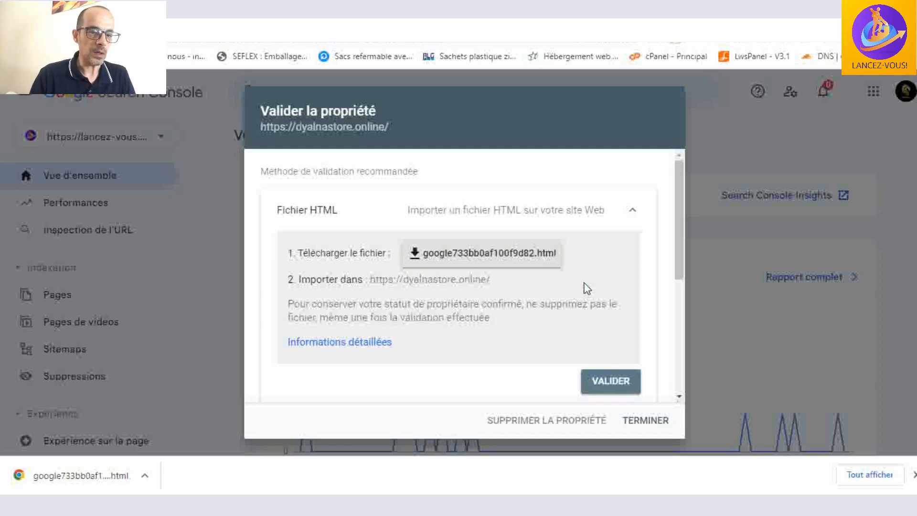
{"action": "scroll", "coordinate": [587, 288], "scroll_direction": "down", "scroll_amount": 2}
{"action": "scroll", "coordinate": [586, 289], "scroll_direction": "down", "scroll_amount": 3}
{"action": "left_click", "coordinate": [627, 243]}
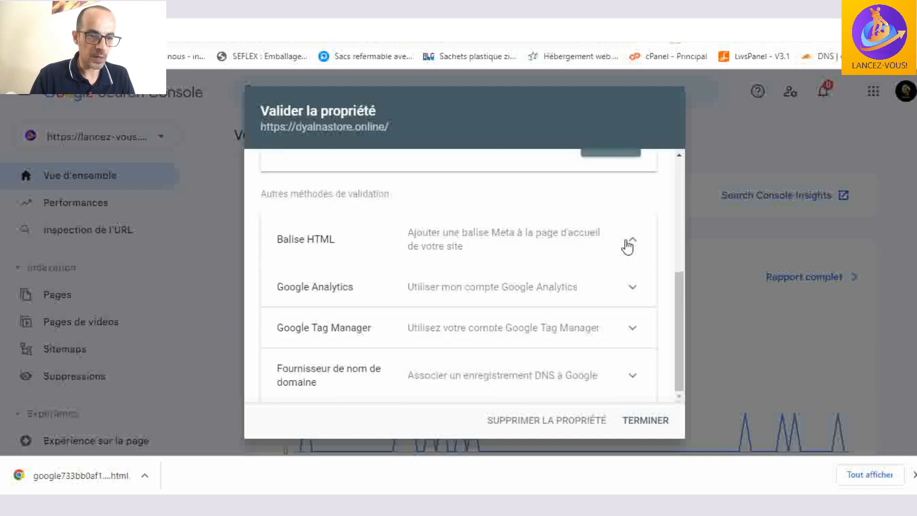
{"action": "scroll", "coordinate": [563, 281], "scroll_direction": "down", "scroll_amount": 2}
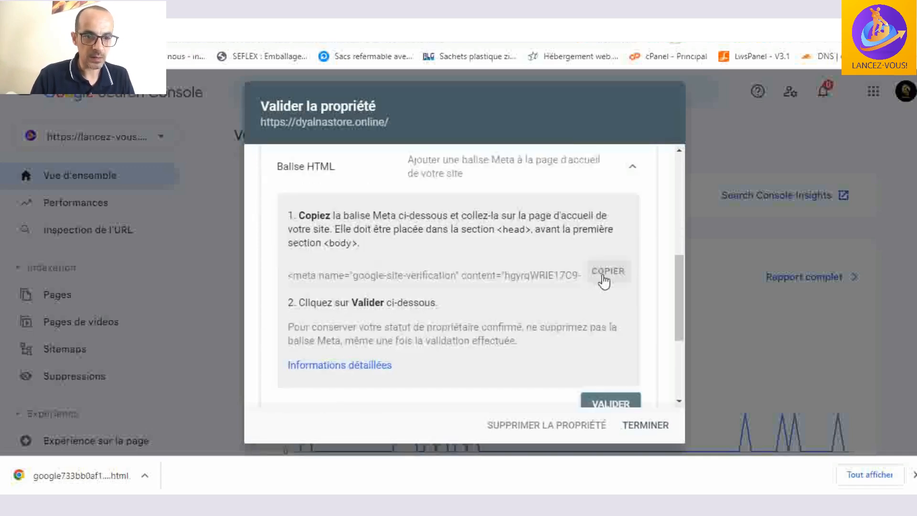
{"action": "left_click", "coordinate": [603, 277]}
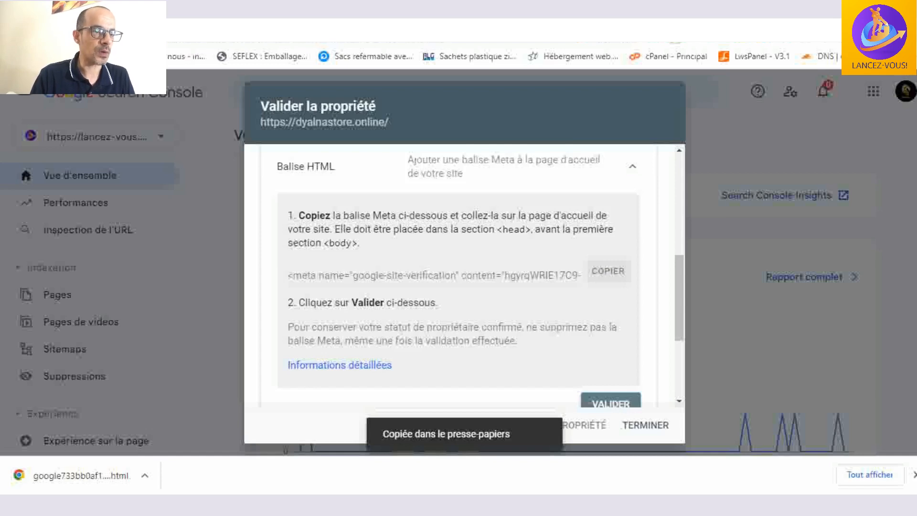
- Switch to Rank Math's Outils Webmaster settings, paste the Google Search Console verification code into its field and save the changes
{"action": "left_click", "coordinate": [191, 28]}
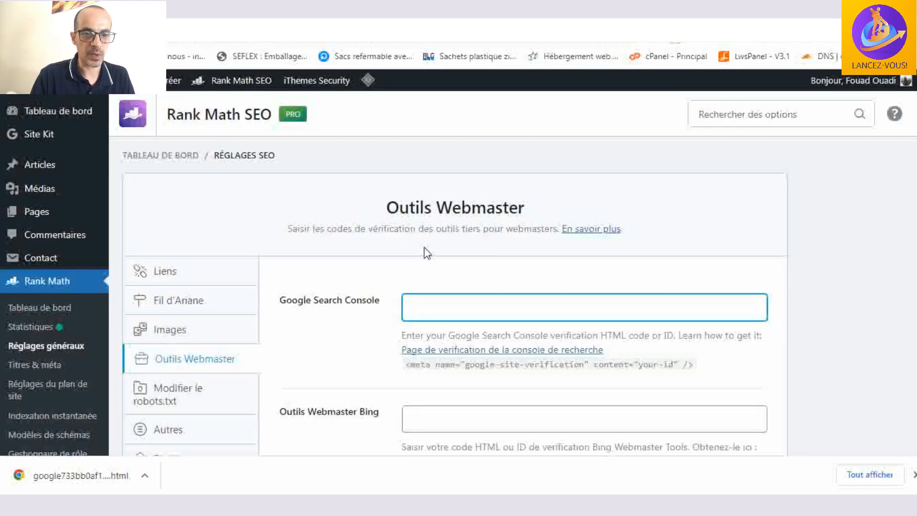
{"action": "left_click", "coordinate": [439, 306]}
{"action": "type", "text": "<meta name=\"google-site-verification\" content=\"hgyrqWRIE17C9-O60wisAP_bCCmcd4nlFyozSUq4CD8\" />"}
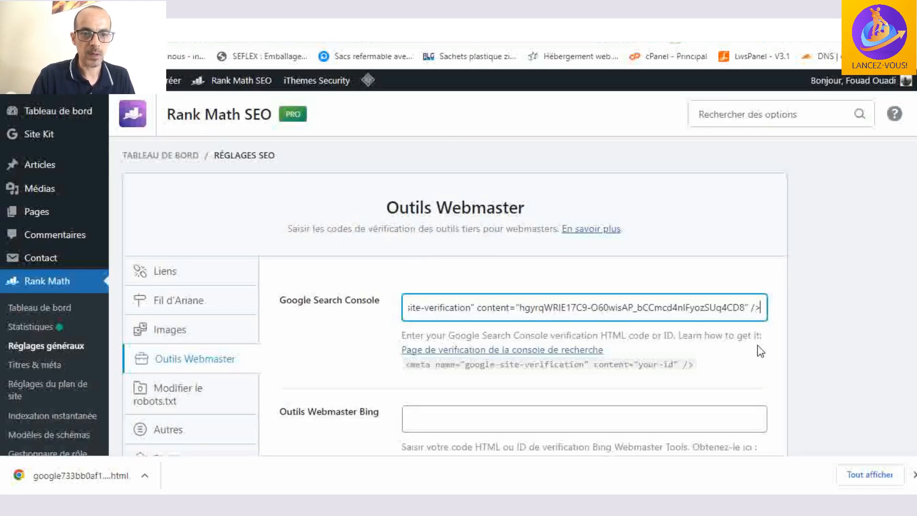
{"action": "scroll", "coordinate": [700, 348], "scroll_direction": "down", "scroll_amount": 5}
{"action": "scroll", "coordinate": [760, 351], "scroll_direction": "down", "scroll_amount": 6}
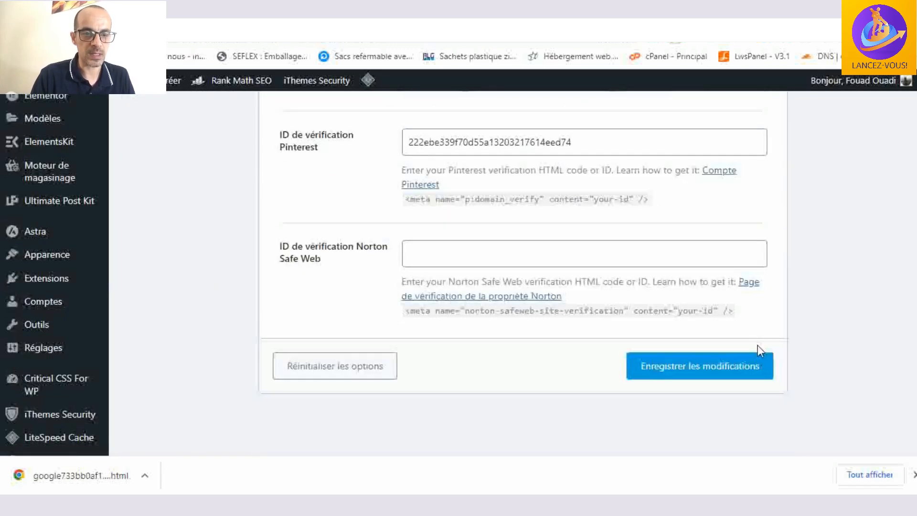
{"action": "left_click", "coordinate": [749, 367]}
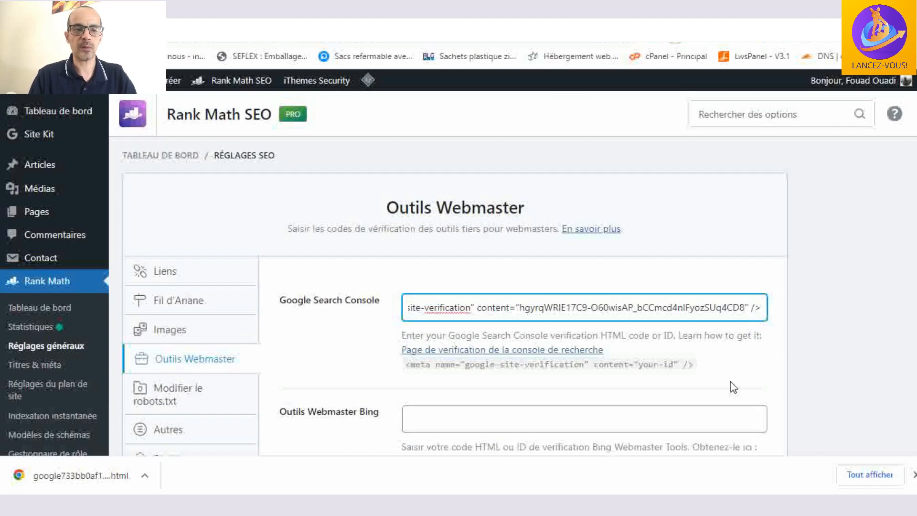
- Reload the Outils Webmaster settings page and save the changes again
{"action": "scroll", "coordinate": [733, 386], "scroll_direction": "down", "scroll_amount": 1}
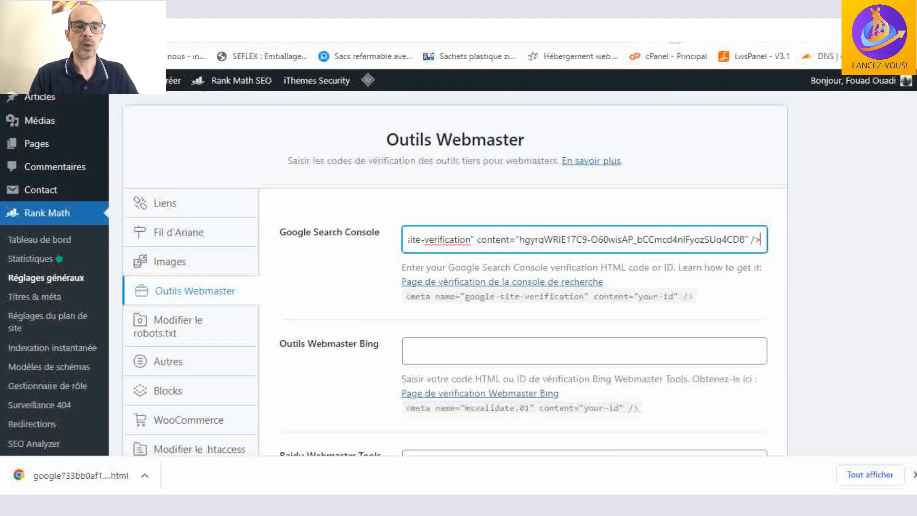
{"action": "key", "text": "F5"}
{"action": "left_click", "coordinate": [517, 124]}
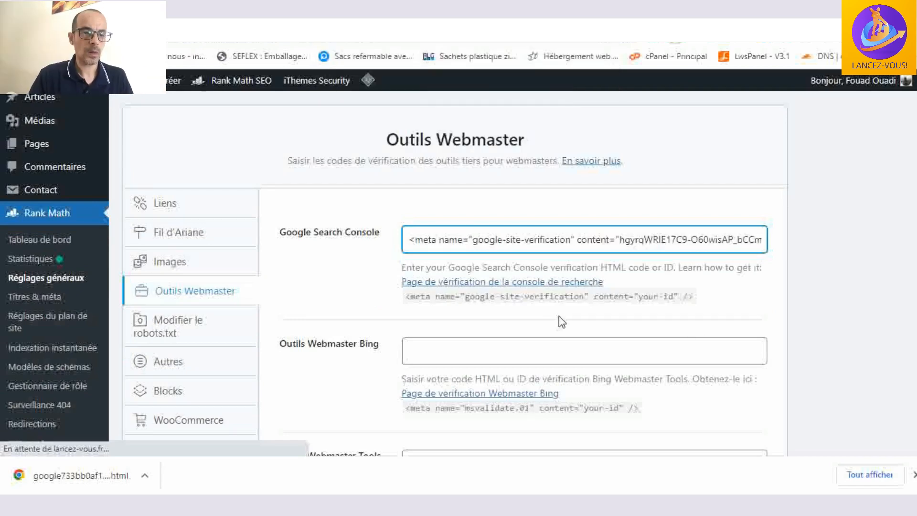
{"action": "scroll", "coordinate": [501, 262], "scroll_direction": "down", "scroll_amount": 10}
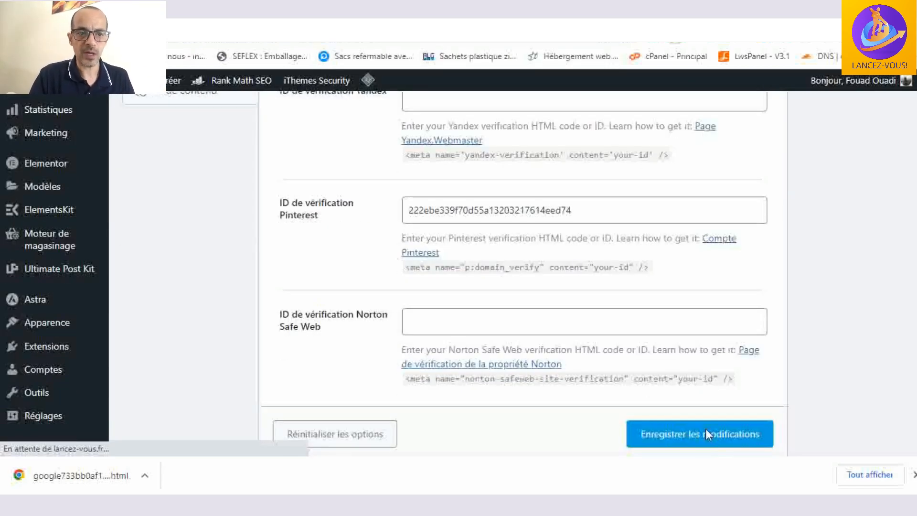
{"action": "scroll", "coordinate": [706, 431], "scroll_direction": "down", "scroll_amount": 1}
{"action": "left_click", "coordinate": [695, 402]}
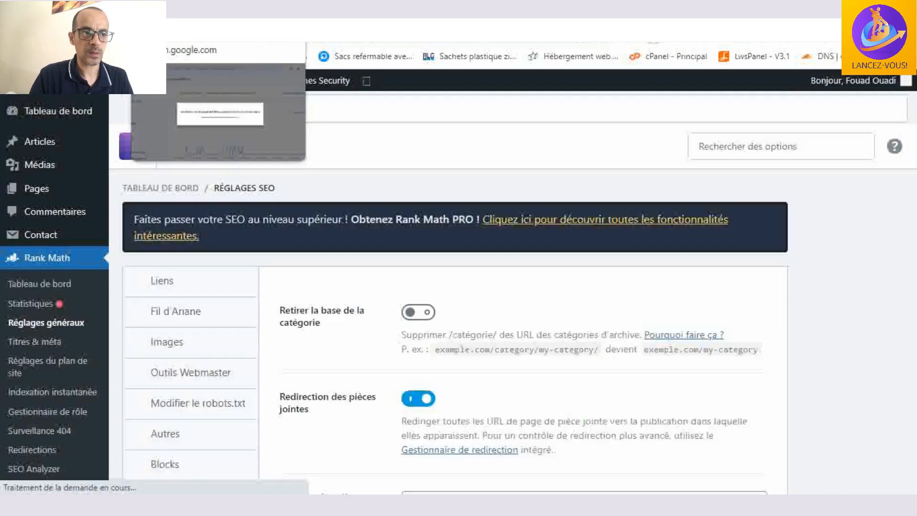
{"action": "left_click", "coordinate": [143, 10]}
{"action": "scroll", "coordinate": [630, 393], "scroll_direction": "down", "scroll_amount": 2}
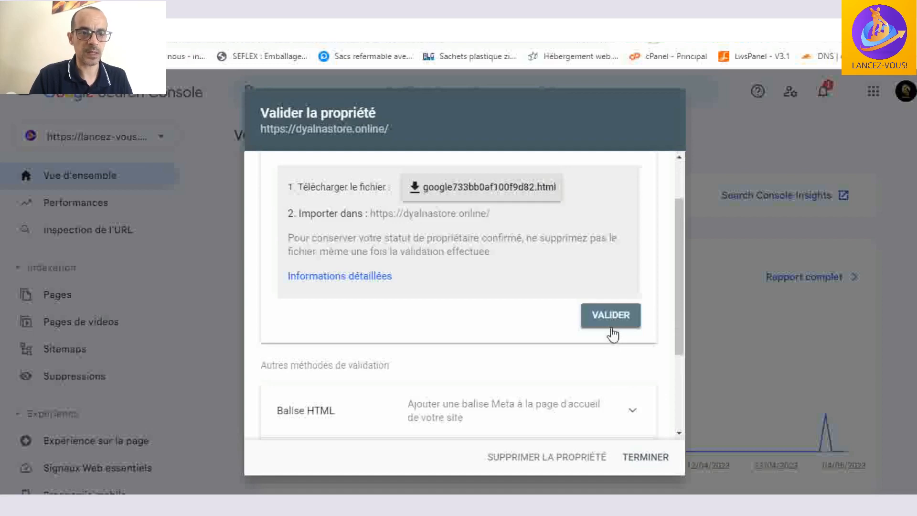
{"action": "scroll", "coordinate": [612, 327], "scroll_direction": "down", "scroll_amount": 3}
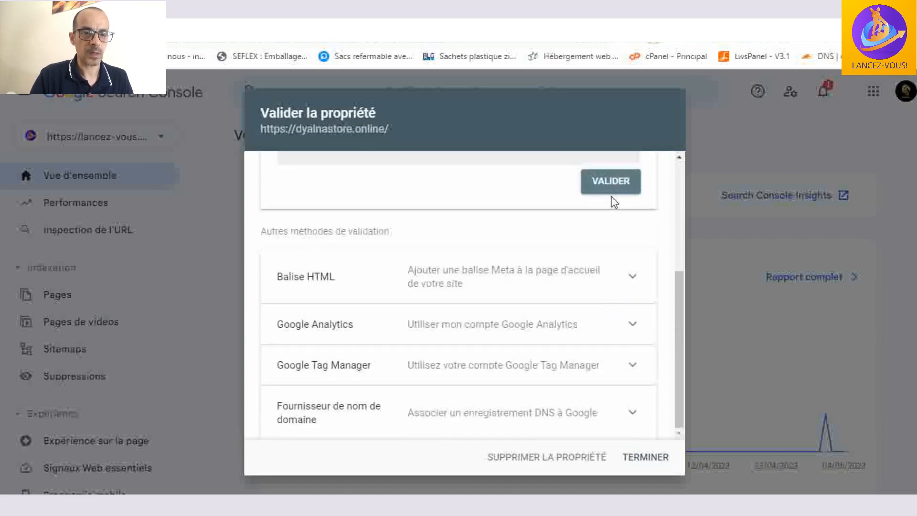
{"action": "scroll", "coordinate": [612, 199], "scroll_direction": "up", "scroll_amount": 3}
{"action": "scroll", "coordinate": [610, 285], "scroll_direction": "down", "scroll_amount": 2}
{"action": "left_click", "coordinate": [629, 358]}
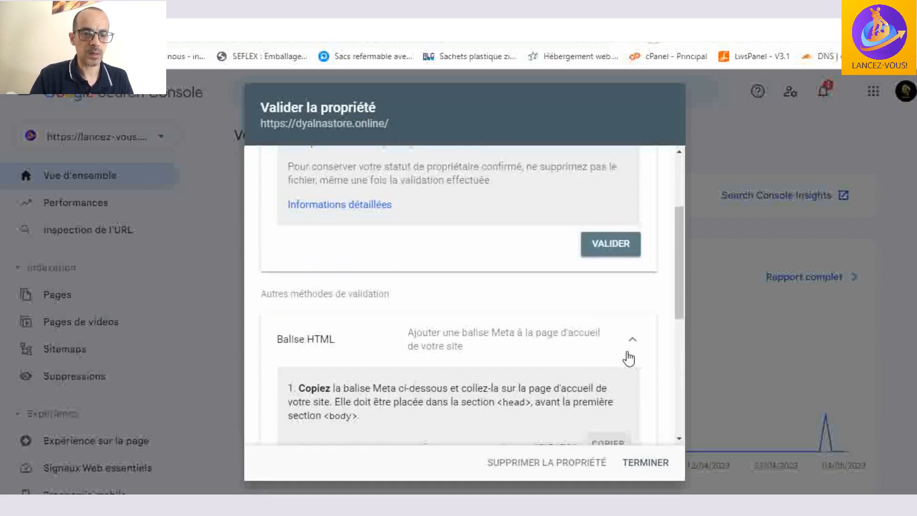
{"action": "scroll", "coordinate": [629, 363], "scroll_direction": "down", "scroll_amount": 3}
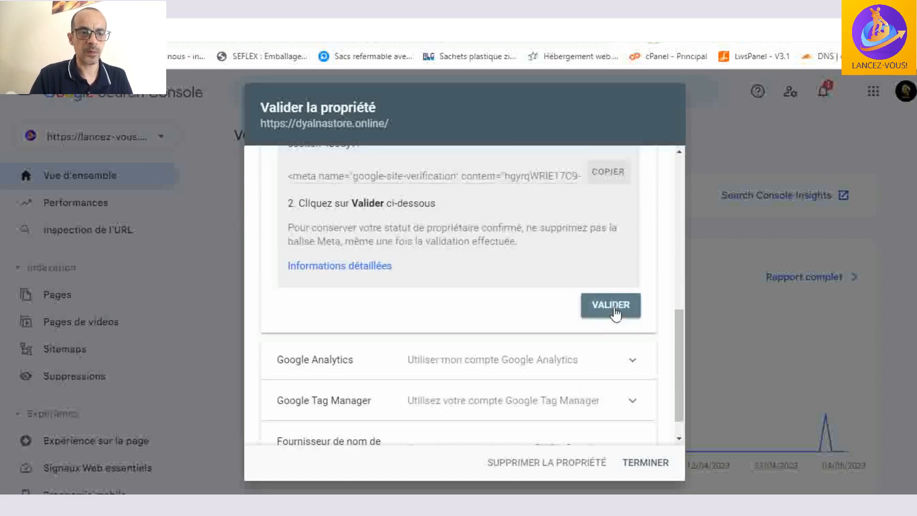
{"action": "left_click", "coordinate": [613, 308]}
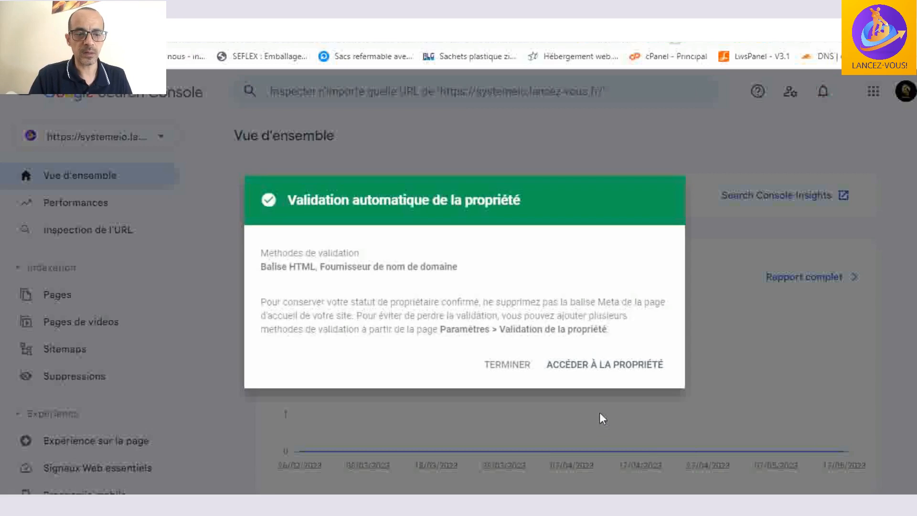
{"action": "left_click", "coordinate": [612, 366]}
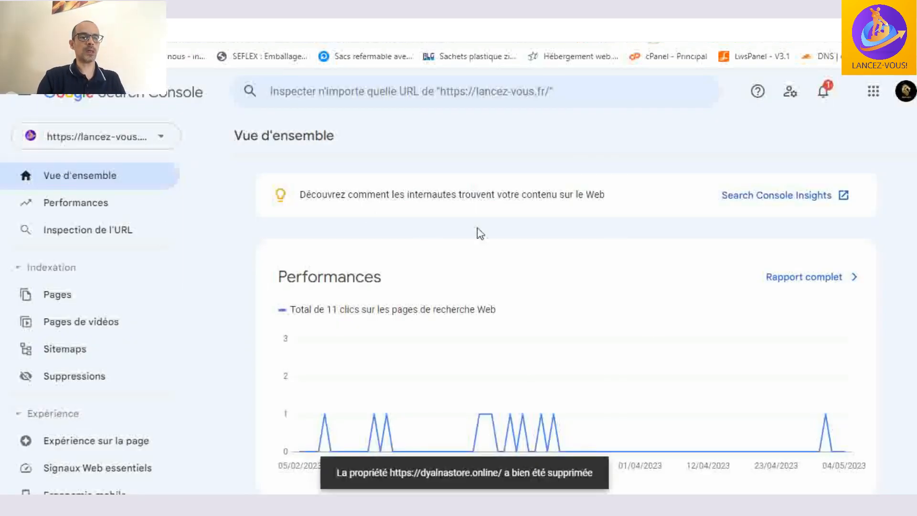
{"action": "scroll", "coordinate": [525, 258], "scroll_direction": "down", "scroll_amount": 3}
{"action": "scroll", "coordinate": [554, 260], "scroll_direction": "up", "scroll_amount": 3}
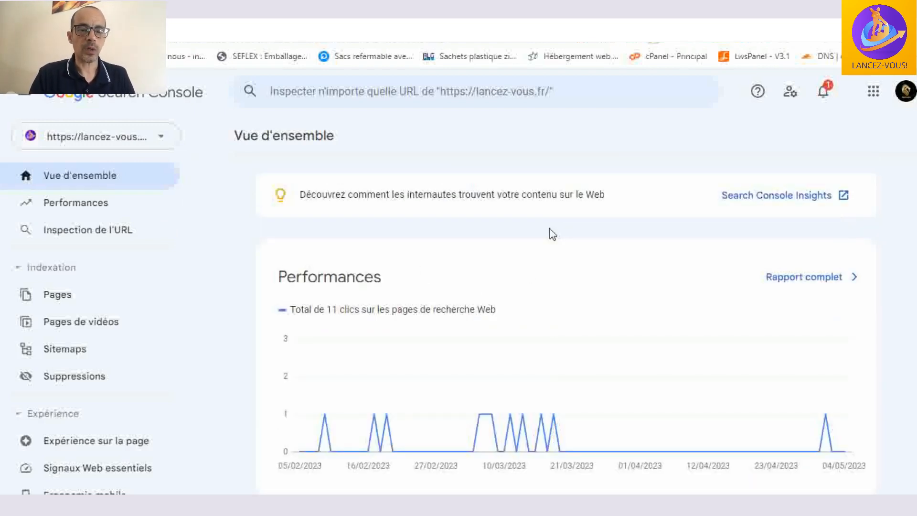
{"action": "scroll", "coordinate": [549, 232], "scroll_direction": "down", "scroll_amount": 4}
{"action": "scroll", "coordinate": [610, 268], "scroll_direction": "up", "scroll_amount": 3}
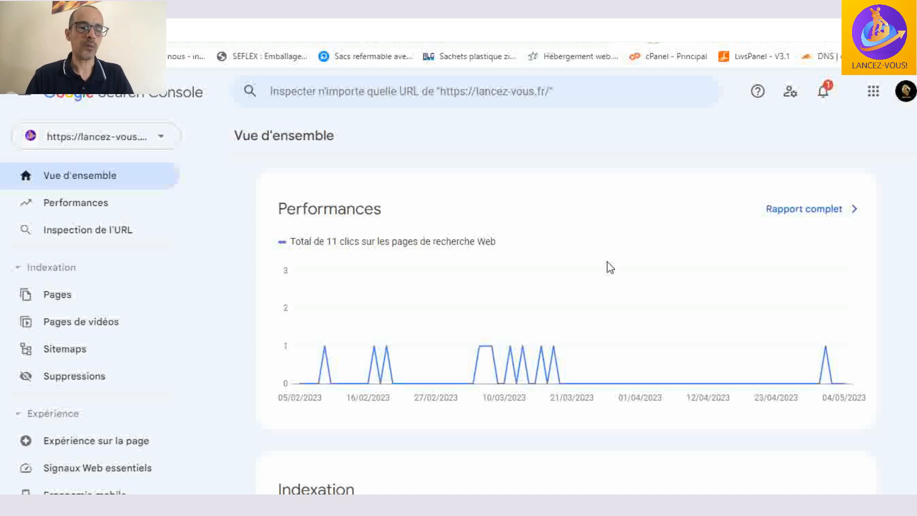
{"action": "scroll", "coordinate": [610, 267], "scroll_direction": "down", "scroll_amount": 5}
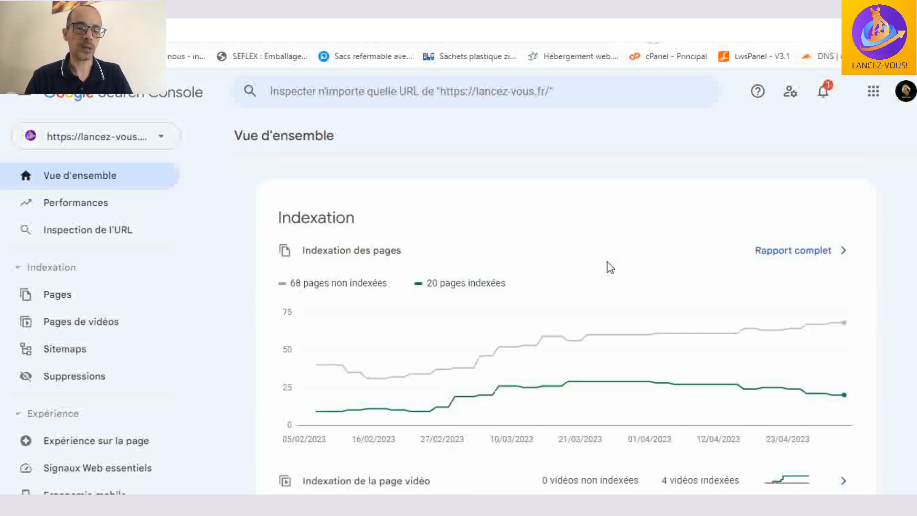
{"action": "scroll", "coordinate": [610, 267], "scroll_direction": "down", "scroll_amount": 6}
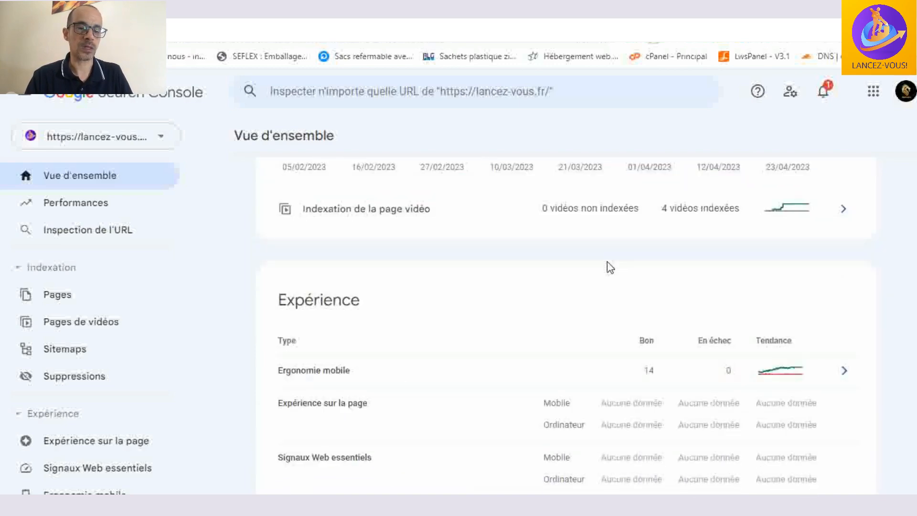
{"action": "scroll", "coordinate": [607, 262], "scroll_direction": "down", "scroll_amount": 6}
{"action": "scroll", "coordinate": [597, 332], "scroll_direction": "up", "scroll_amount": 11}
{"action": "scroll", "coordinate": [600, 334], "scroll_direction": "up", "scroll_amount": 6}
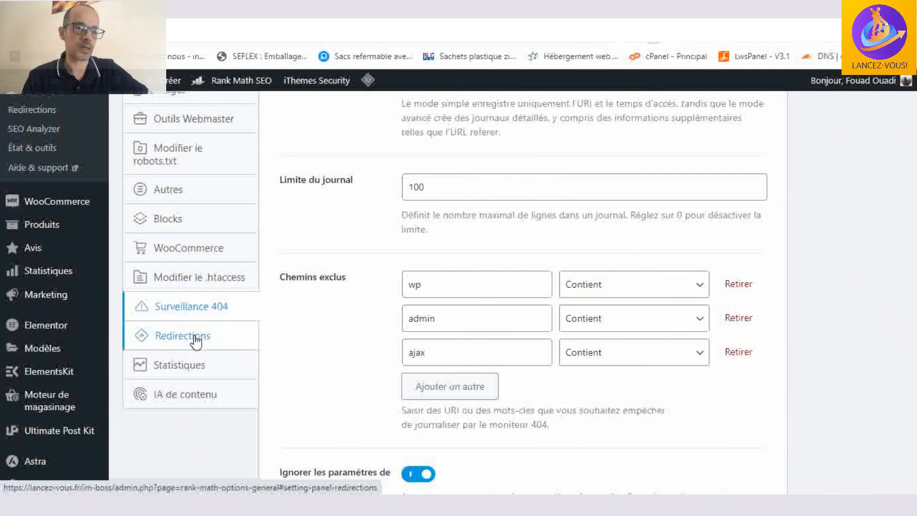
{"action": "scroll", "coordinate": [195, 340], "scroll_direction": "down", "scroll_amount": 2}
{"action": "left_click", "coordinate": [186, 301]}
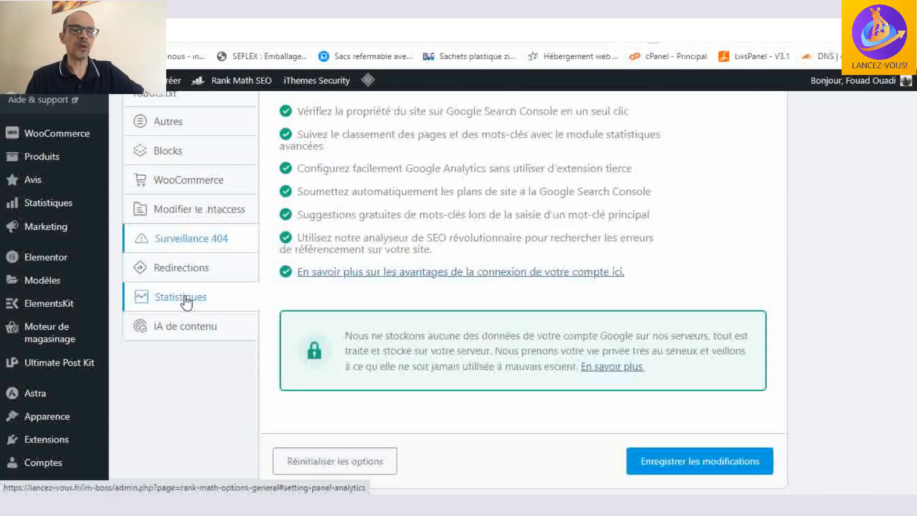
{"action": "scroll", "coordinate": [328, 315], "scroll_direction": "up", "scroll_amount": 8}
{"action": "scroll", "coordinate": [666, 295], "scroll_direction": "down", "scroll_amount": 2}
{"action": "left_click", "coordinate": [499, 224]}
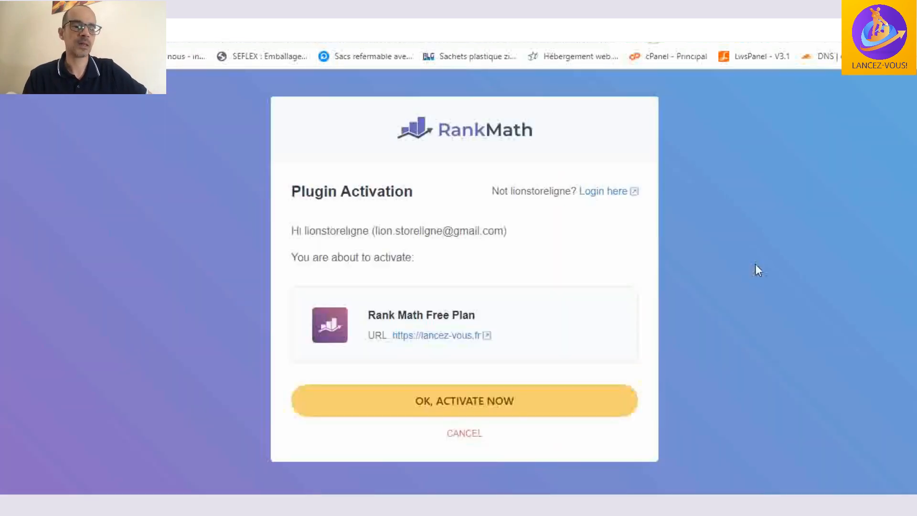
{"action": "left_click", "coordinate": [514, 397]}
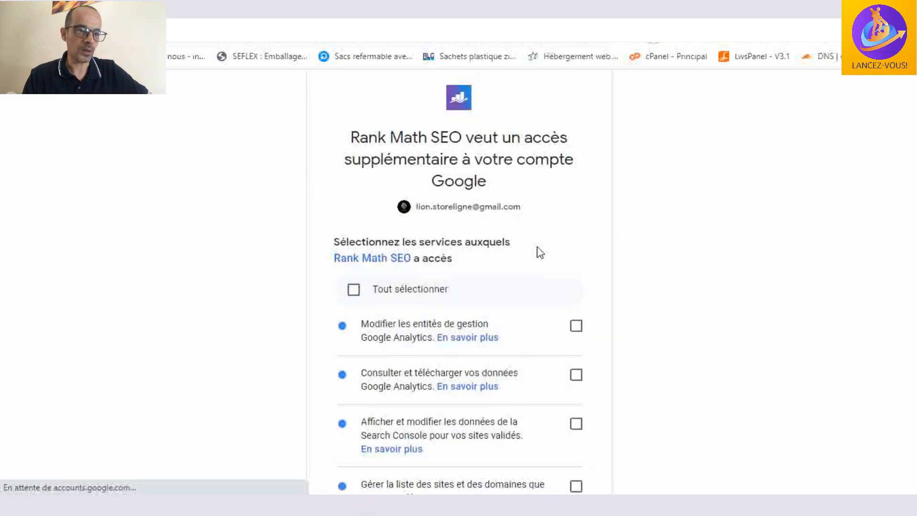
- Grant Rank Math SEO access to all the listed Google Analytics and Search Console services and continue
{"action": "scroll", "coordinate": [633, 252], "scroll_direction": "down", "scroll_amount": 2}
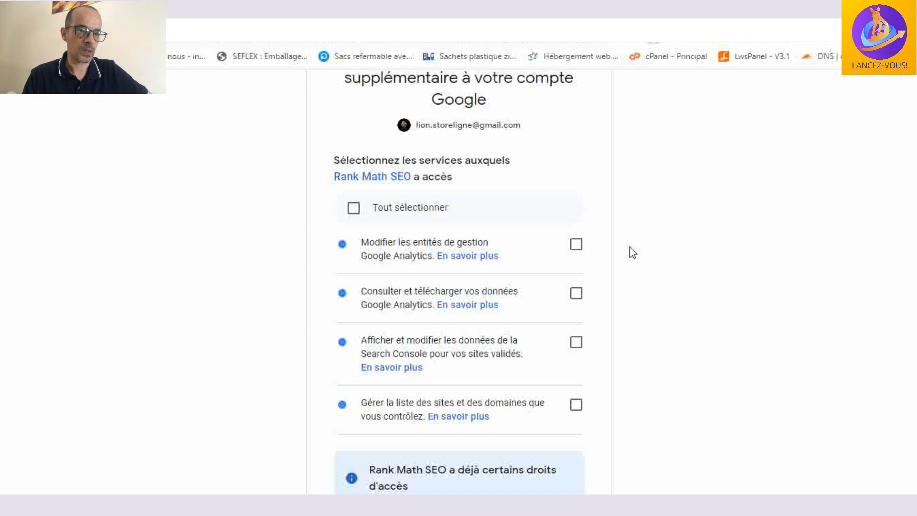
{"action": "scroll", "coordinate": [629, 247], "scroll_direction": "down", "scroll_amount": 2}
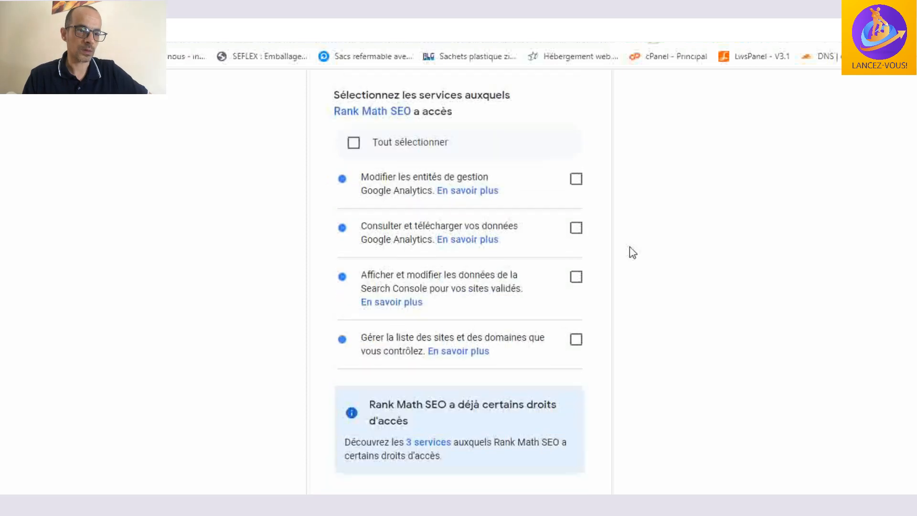
{"action": "left_click", "coordinate": [354, 142]}
{"action": "scroll", "coordinate": [674, 239], "scroll_direction": "down", "scroll_amount": 7}
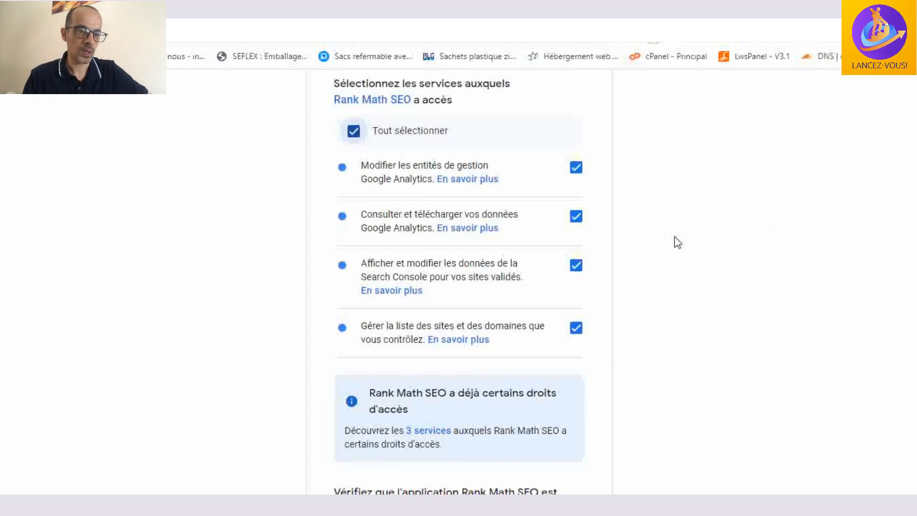
{"action": "scroll", "coordinate": [522, 203], "scroll_direction": "down", "scroll_amount": 1}
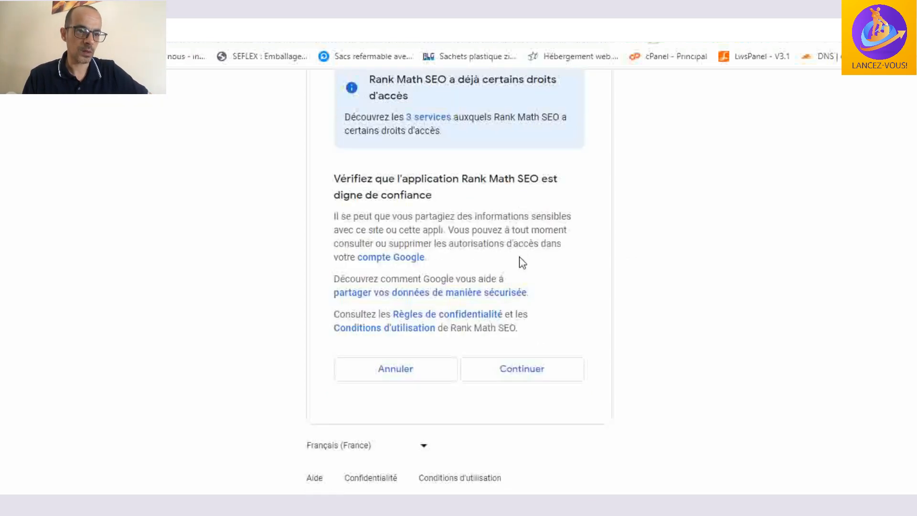
{"action": "left_click", "coordinate": [527, 375]}
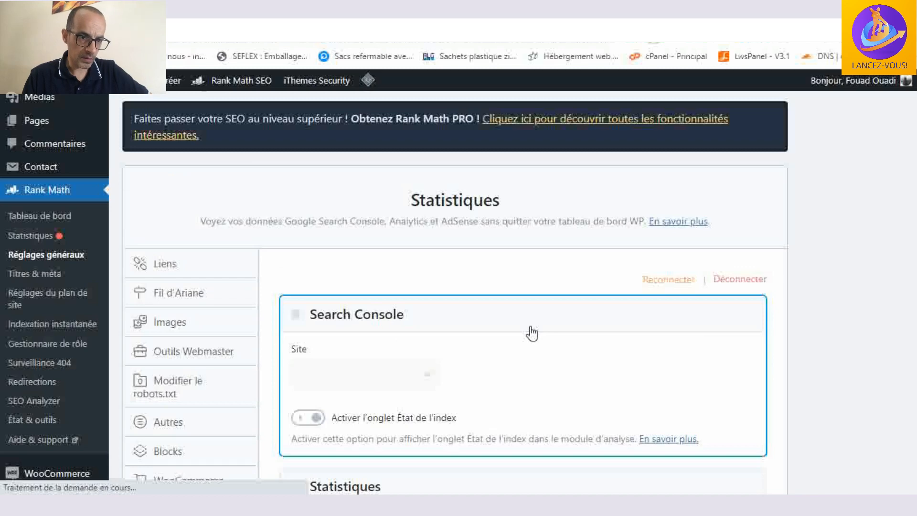
{"action": "scroll", "coordinate": [531, 333], "scroll_direction": "down", "scroll_amount": 2}
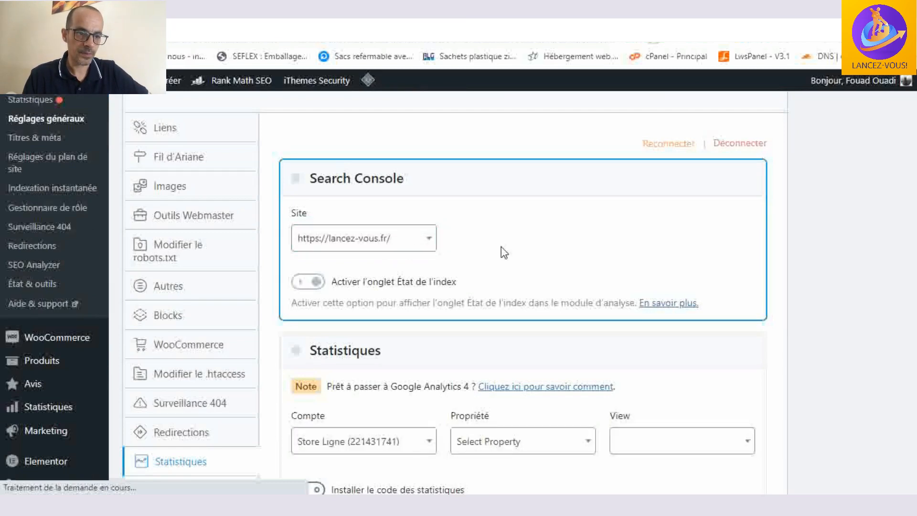
{"action": "scroll", "coordinate": [502, 251], "scroll_direction": "down", "scroll_amount": 1}
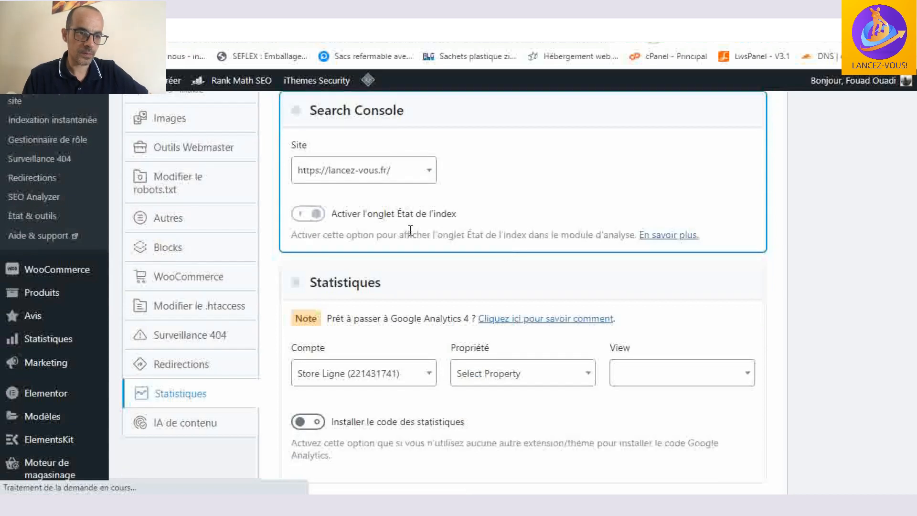
{"action": "left_click", "coordinate": [423, 180]}
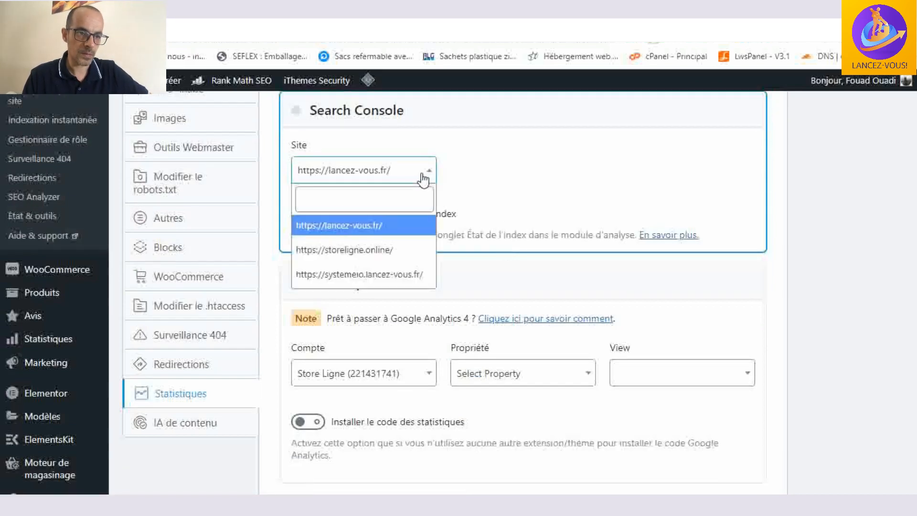
{"action": "left_click", "coordinate": [394, 228]}
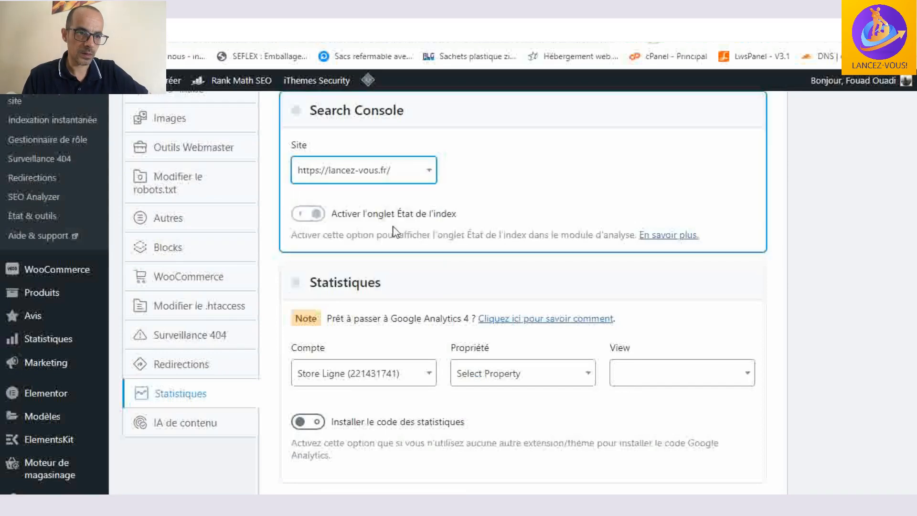
{"action": "scroll", "coordinate": [484, 187], "scroll_direction": "down", "scroll_amount": 1}
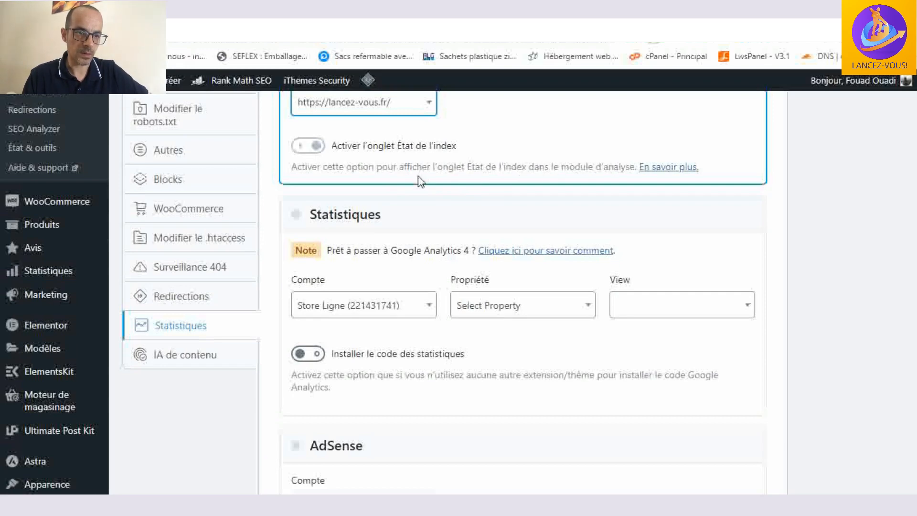
{"action": "scroll", "coordinate": [420, 182], "scroll_direction": "up", "scroll_amount": 1}
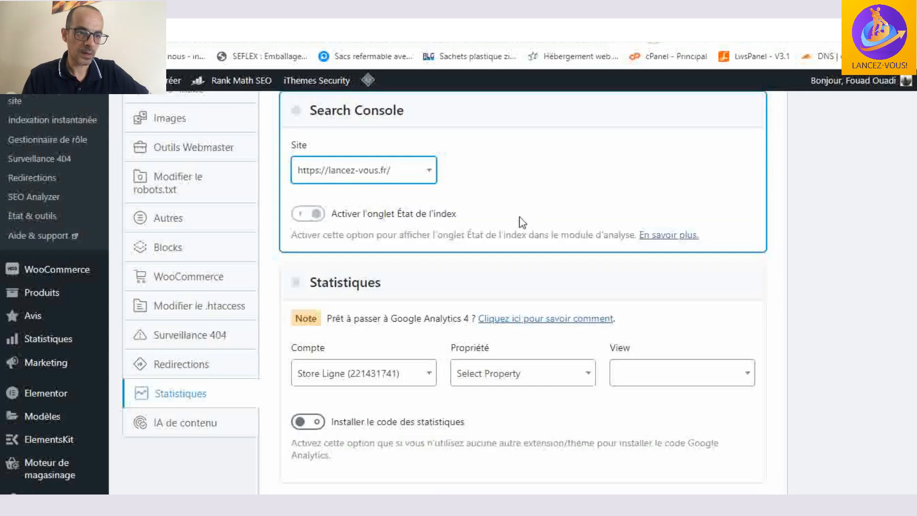
- Set the Google Analytics account in the Statistiques section to Lancez-vous
{"action": "scroll", "coordinate": [423, 225], "scroll_direction": "down", "scroll_amount": 1}
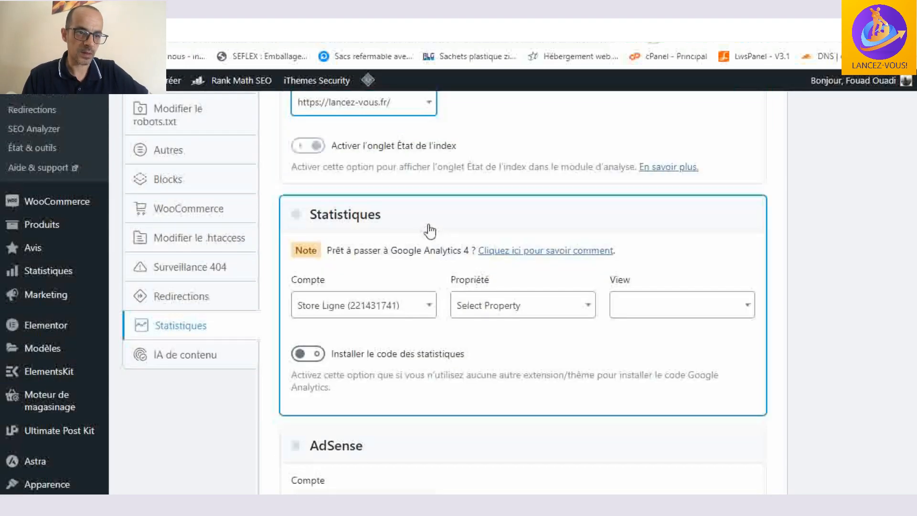
{"action": "scroll", "coordinate": [359, 212], "scroll_direction": "down", "scroll_amount": 1}
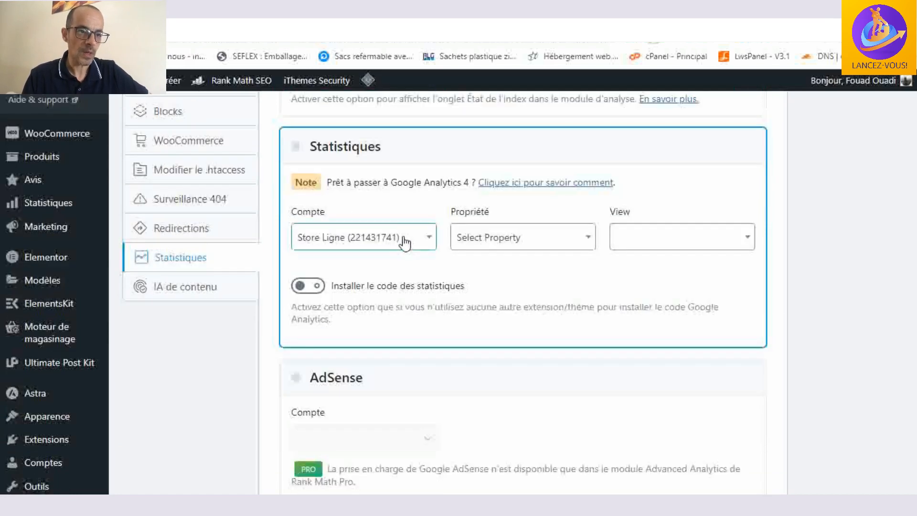
{"action": "left_click", "coordinate": [380, 243]}
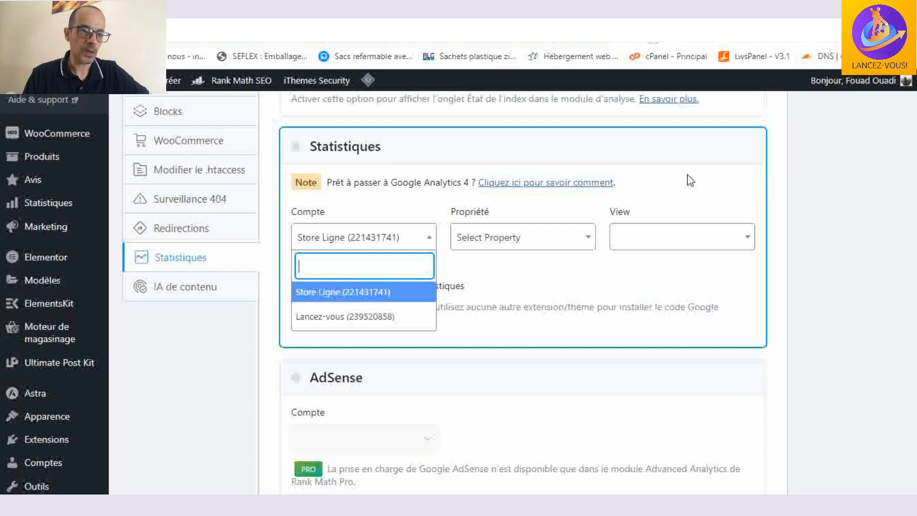
{"action": "left_click", "coordinate": [710, 174]}
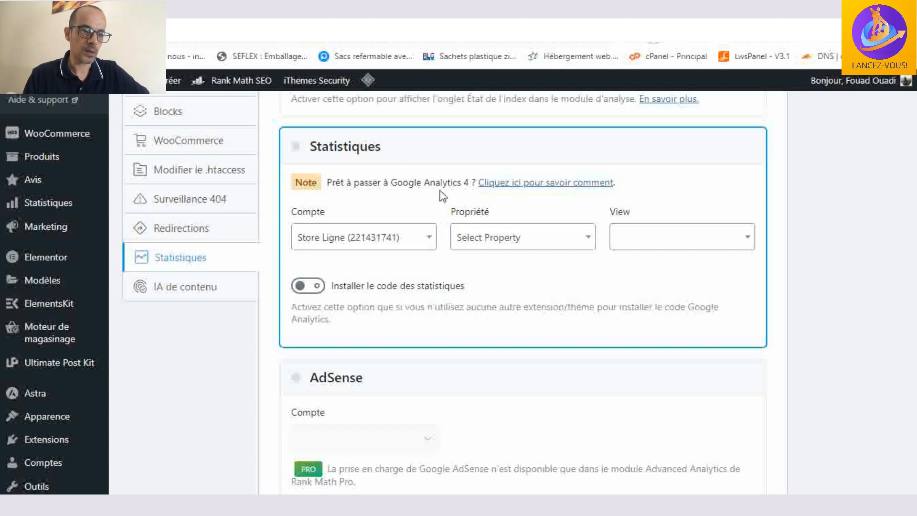
{"action": "left_click", "coordinate": [419, 246]}
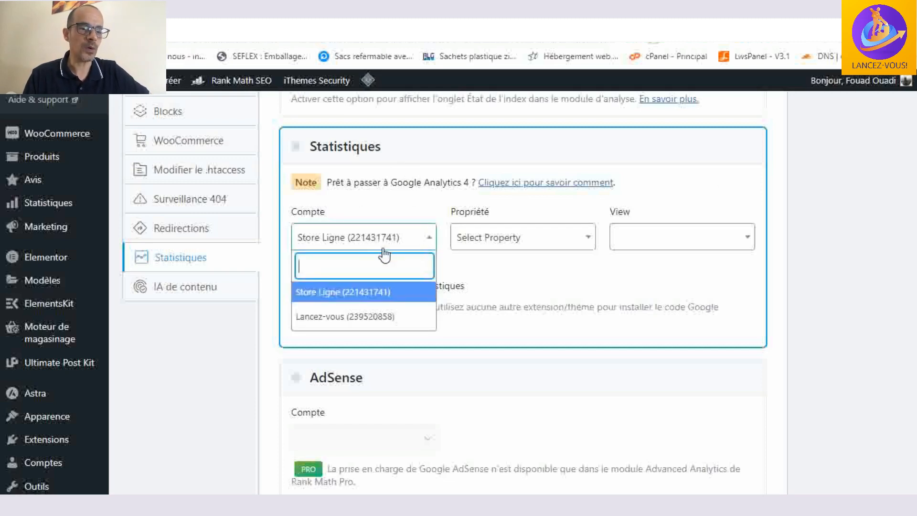
{"action": "left_click", "coordinate": [381, 317]}
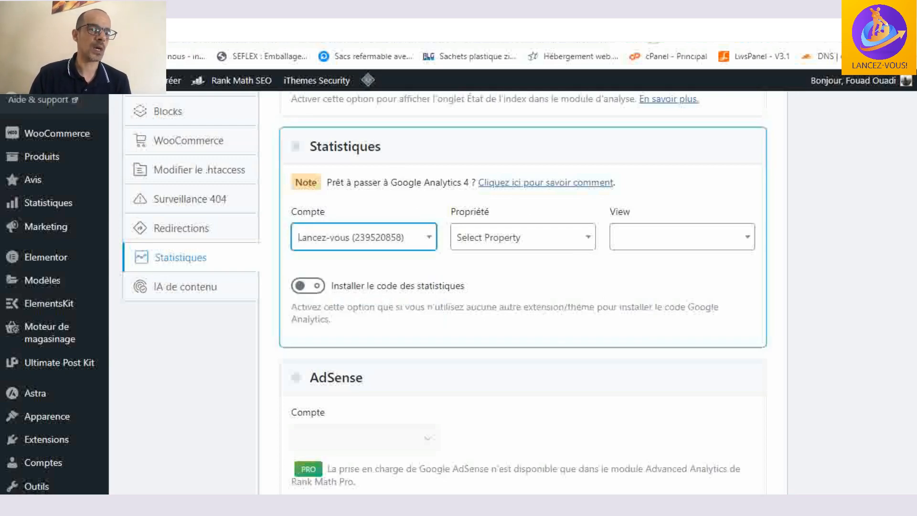
- Switch to Google Analytics and start creating a new property in the Lancez-vous account's administration
{"action": "left_click", "coordinate": [148, 9]}
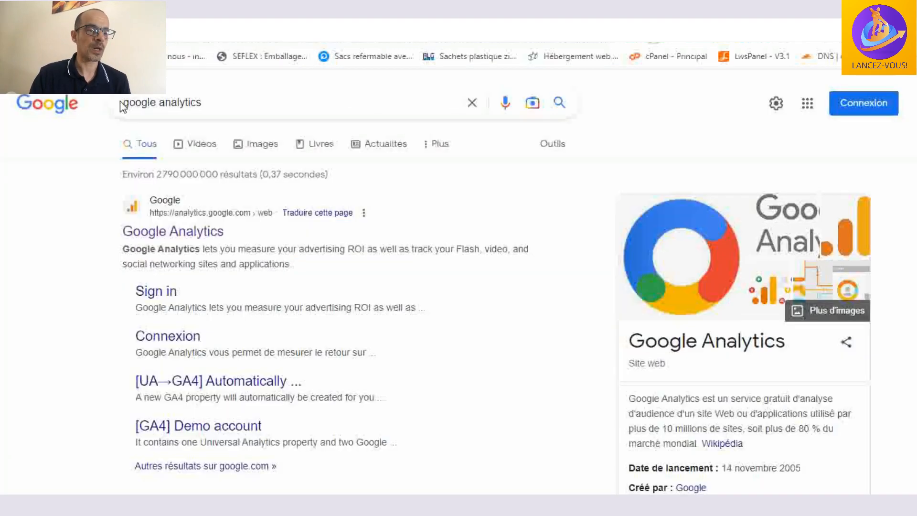
{"action": "left_click", "coordinate": [185, 236]}
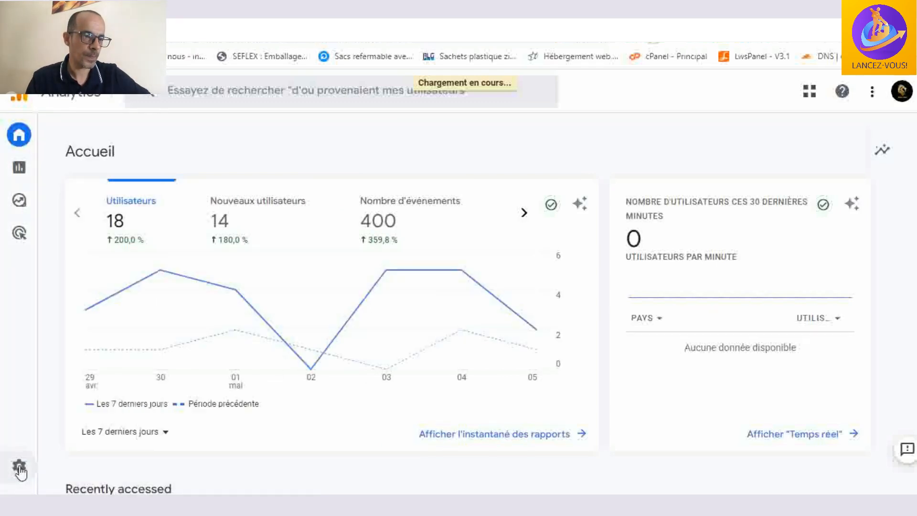
{"action": "left_click", "coordinate": [19, 467]}
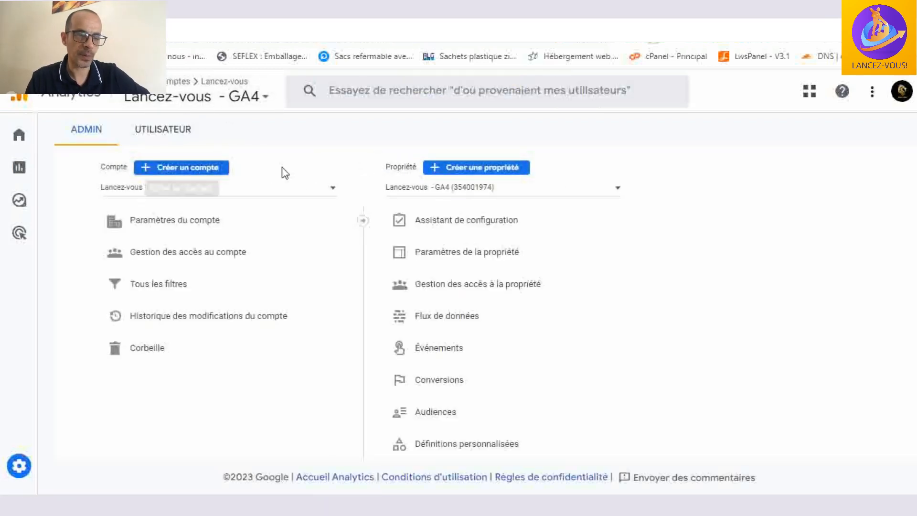
{"action": "left_click", "coordinate": [513, 170]}
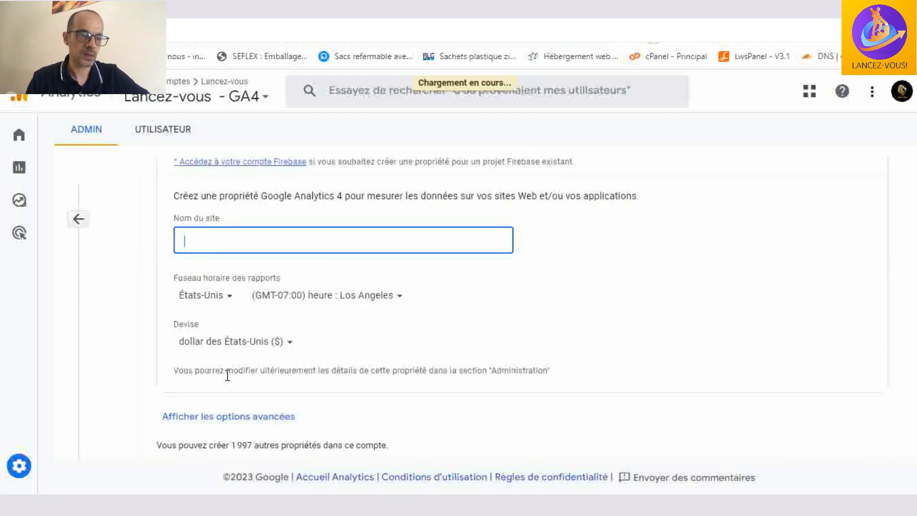
{"action": "left_click", "coordinate": [228, 375]}
{"action": "left_click", "coordinate": [237, 239]}
{"action": "scroll", "coordinate": [275, 279], "scroll_direction": "down", "scroll_amount": 2}
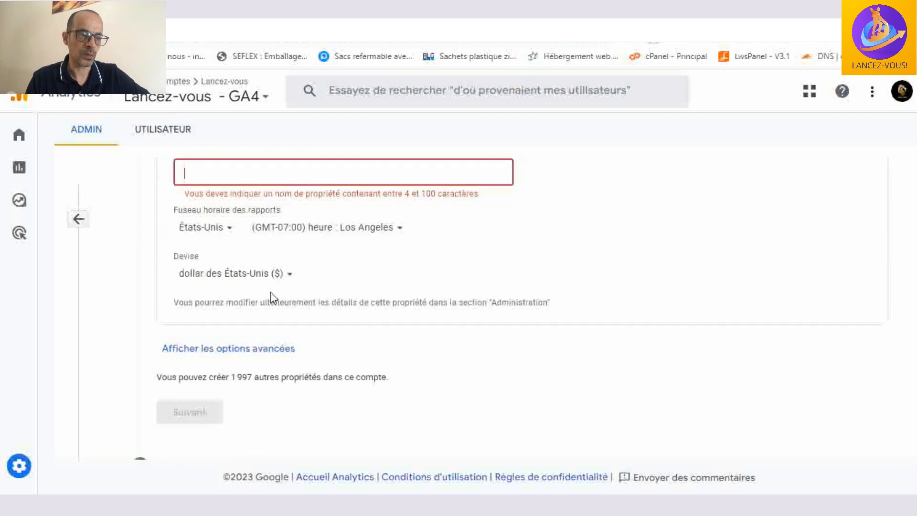
{"action": "scroll", "coordinate": [282, 291], "scroll_direction": "down", "scroll_amount": 1}
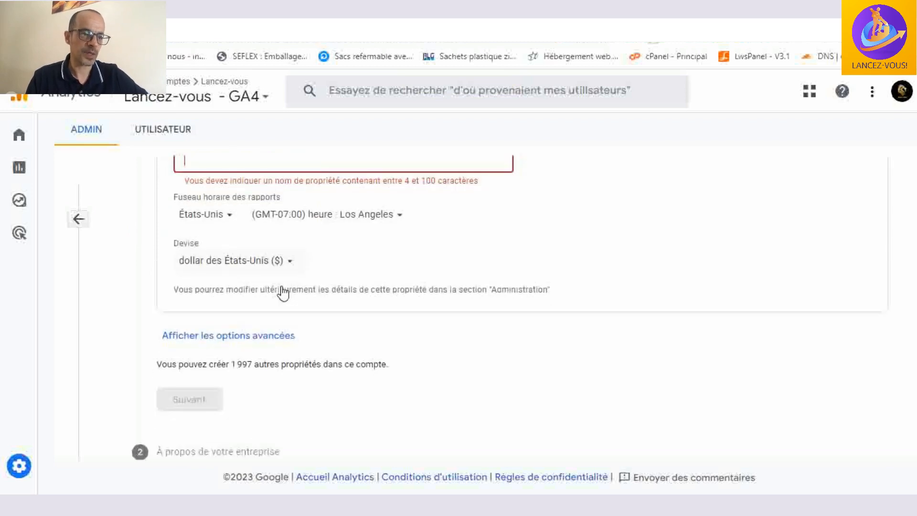
{"action": "scroll", "coordinate": [253, 224], "scroll_direction": "up", "scroll_amount": 2}
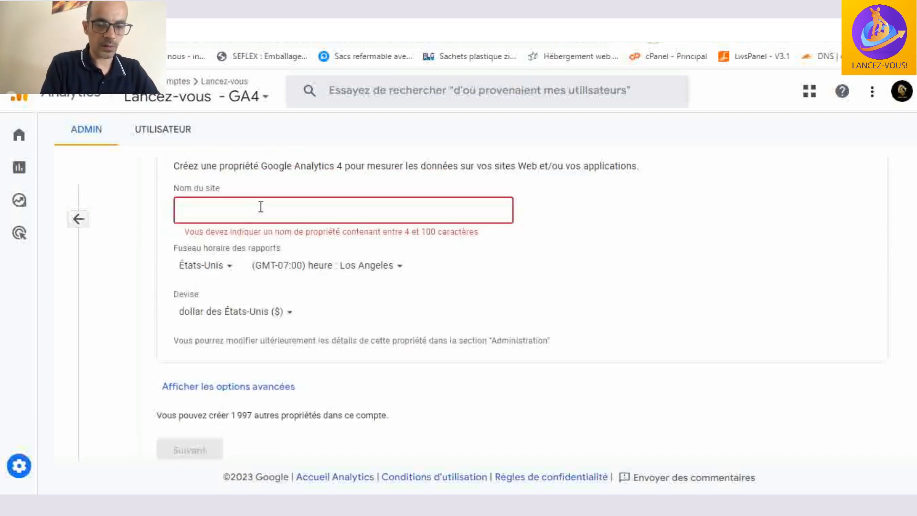
{"action": "key", "text": "BackSpace"}
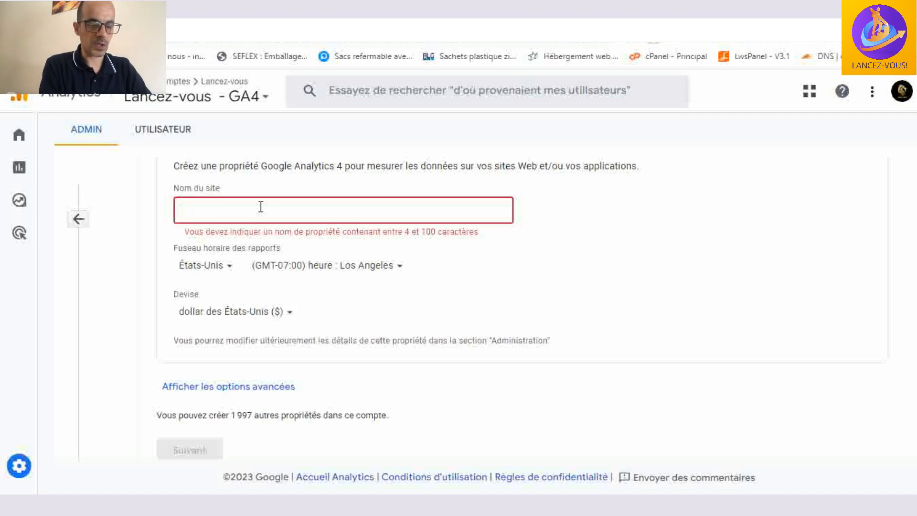
{"action": "type", "text": "htt"}
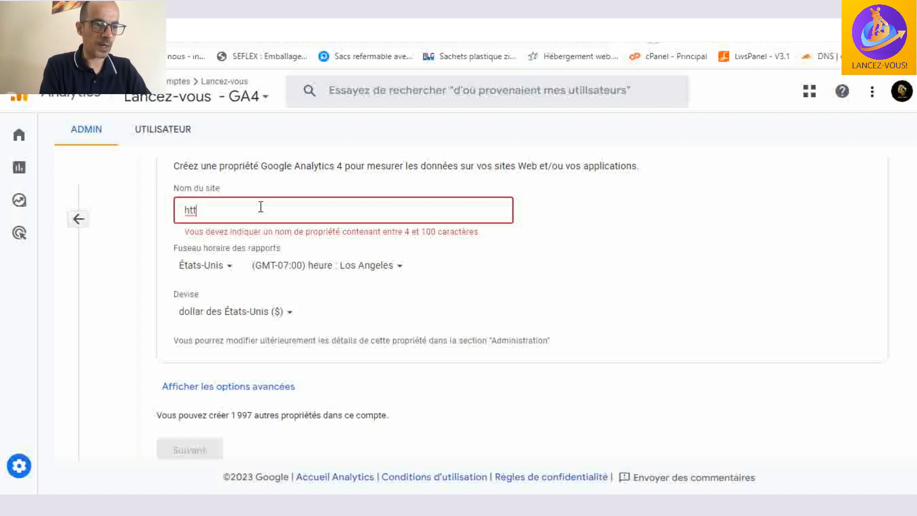
{"action": "type", "text": "ps:/"}
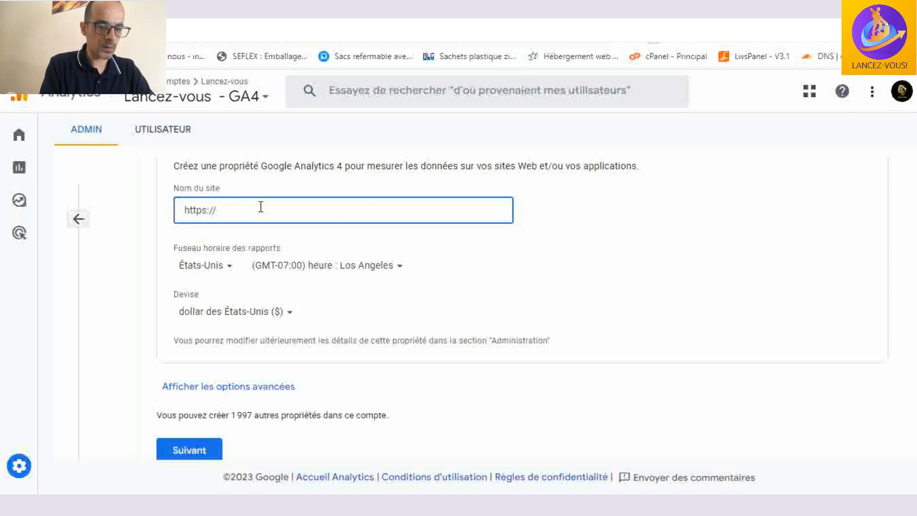
{"action": "type", "text": "/lancez"}
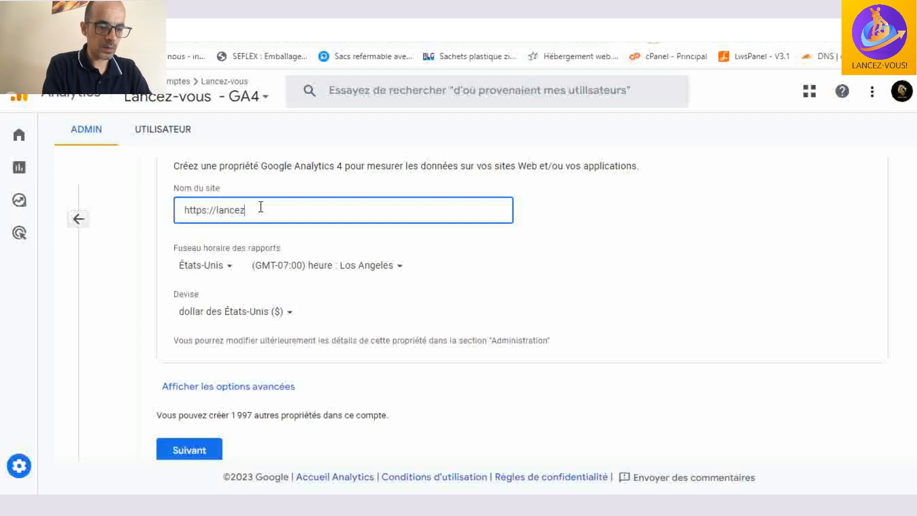
{"action": "type", "text": "-vous.fr"}
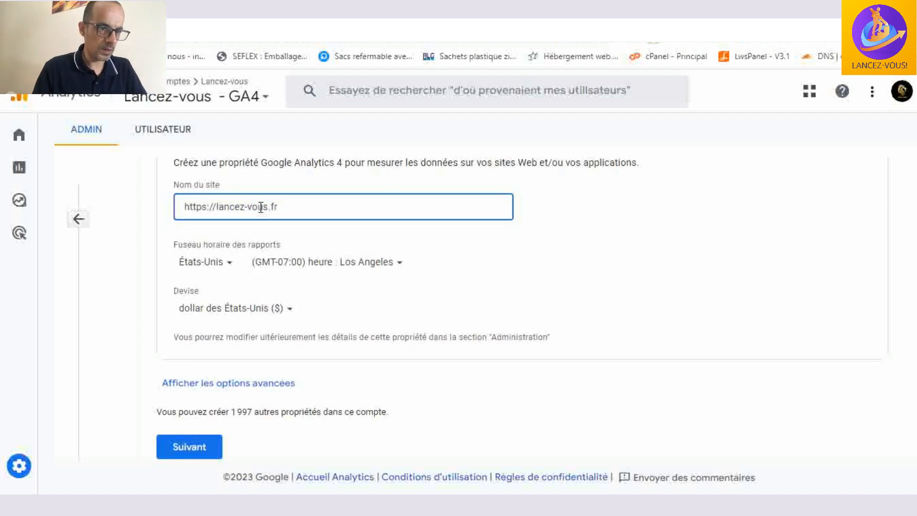
- Set the country for the new property's reporting time zone to France
{"action": "scroll", "coordinate": [231, 210], "scroll_direction": "down", "scroll_amount": 2}
{"action": "left_click", "coordinate": [229, 207]}
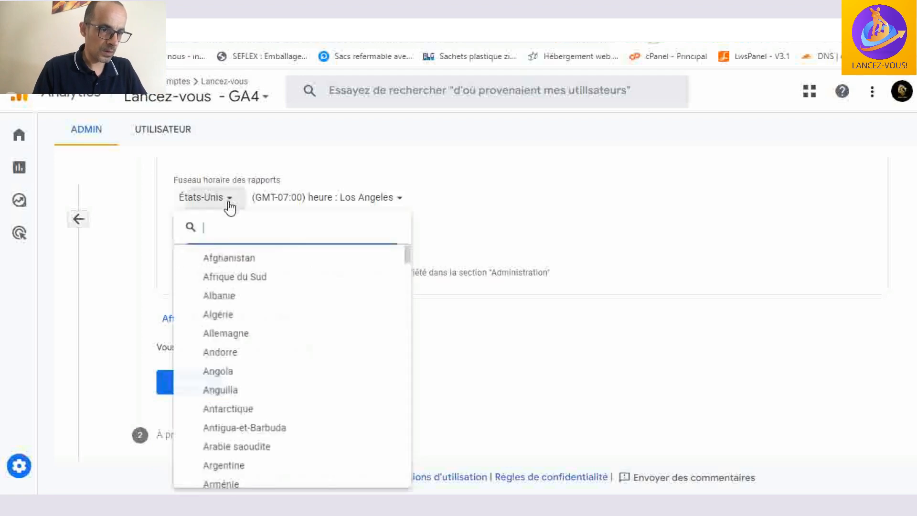
{"action": "scroll", "coordinate": [233, 321], "scroll_direction": "down", "scroll_amount": 5}
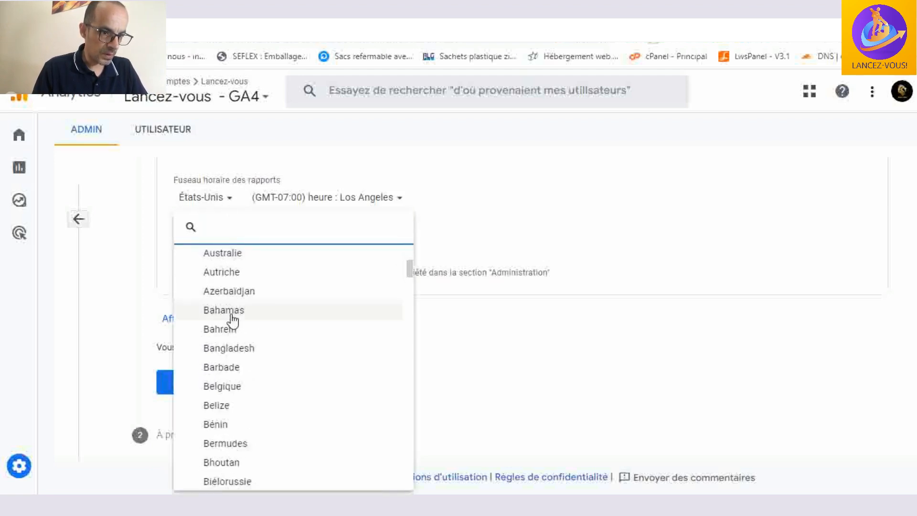
{"action": "scroll", "coordinate": [232, 319], "scroll_direction": "down", "scroll_amount": 5}
{"action": "scroll", "coordinate": [262, 354], "scroll_direction": "down", "scroll_amount": 5}
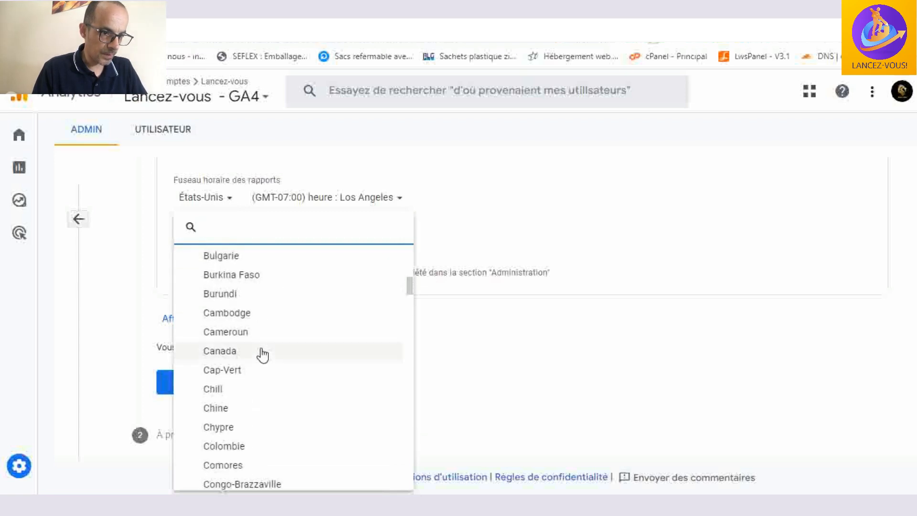
{"action": "scroll", "coordinate": [262, 355], "scroll_direction": "down", "scroll_amount": 5}
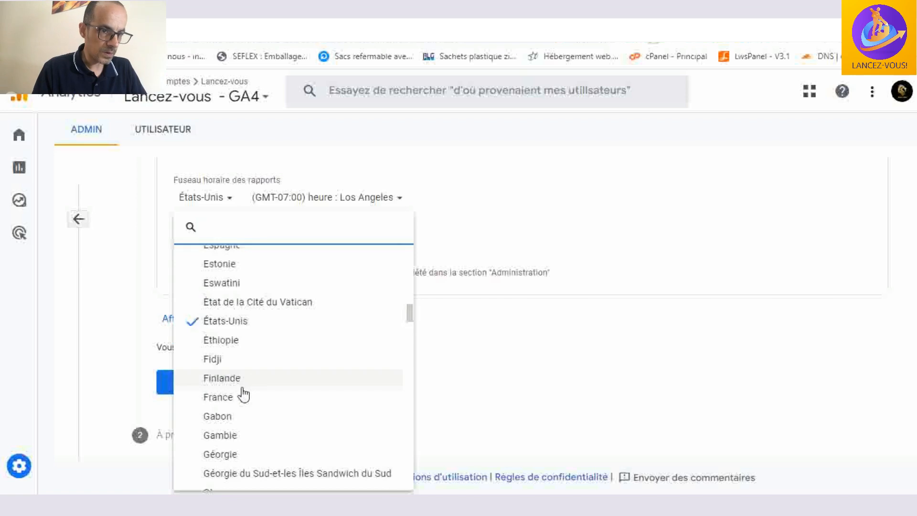
{"action": "left_click", "coordinate": [263, 397]}
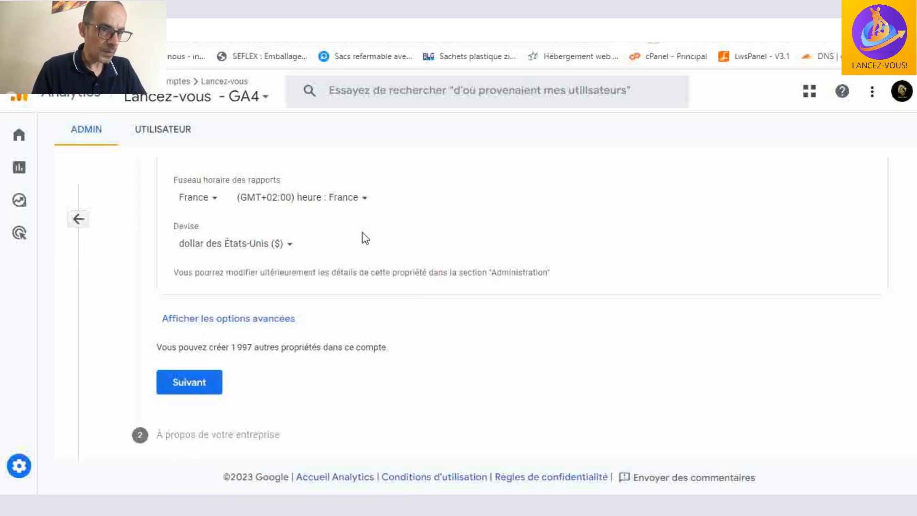
- Set the new property's currency to euro (€) and continue to the business details
{"action": "left_click", "coordinate": [274, 247]}
{"action": "scroll", "coordinate": [286, 301], "scroll_direction": "down", "scroll_amount": 5}
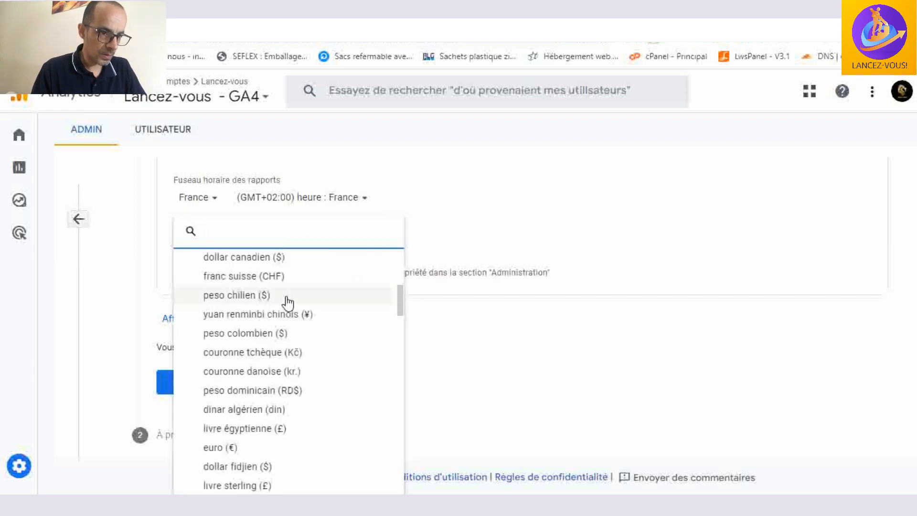
{"action": "scroll", "coordinate": [286, 318], "scroll_direction": "down", "scroll_amount": 2}
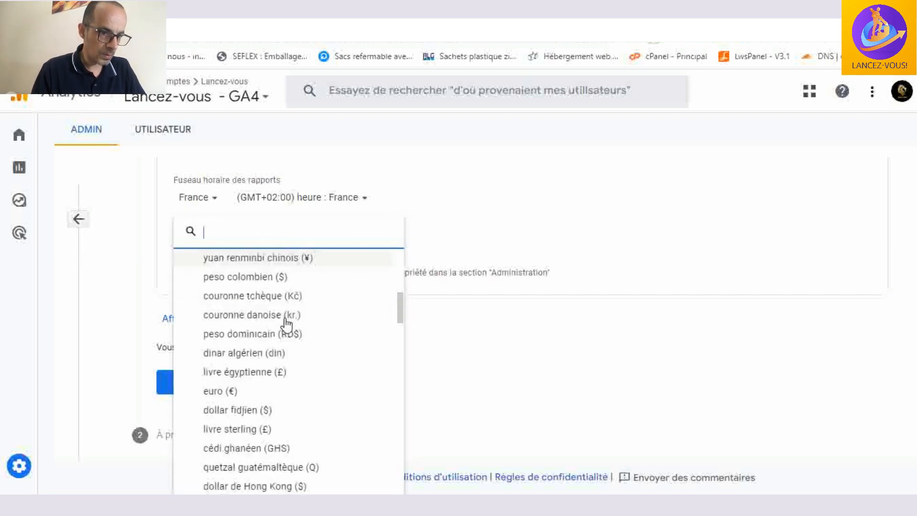
{"action": "left_click", "coordinate": [253, 379]}
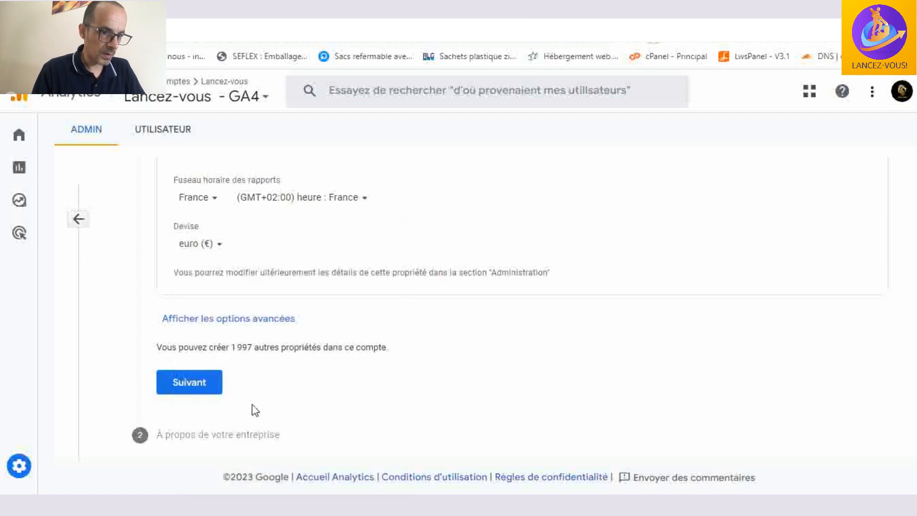
{"action": "left_click", "coordinate": [206, 388]}
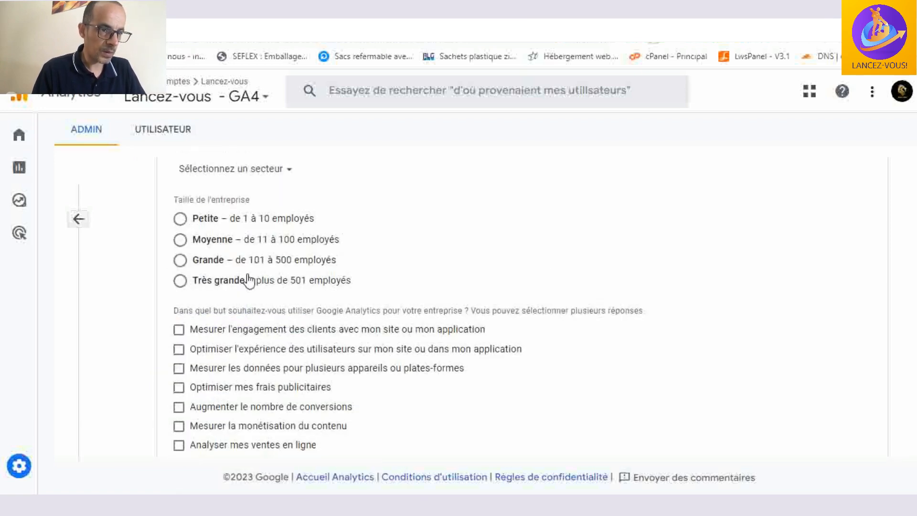
- Set the business's industry category to Autre secteur d'activité and its size to Petite – de 1 à 10 employés
{"action": "scroll", "coordinate": [310, 253], "scroll_direction": "up", "scroll_amount": 1}
{"action": "scroll", "coordinate": [286, 258], "scroll_direction": "up", "scroll_amount": 2}
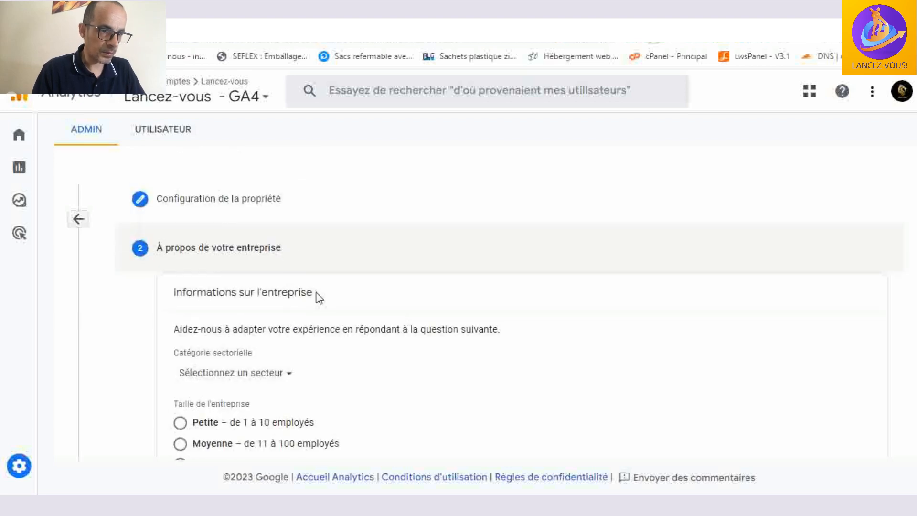
{"action": "scroll", "coordinate": [315, 298], "scroll_direction": "down", "scroll_amount": 2}
{"action": "left_click", "coordinate": [257, 236]}
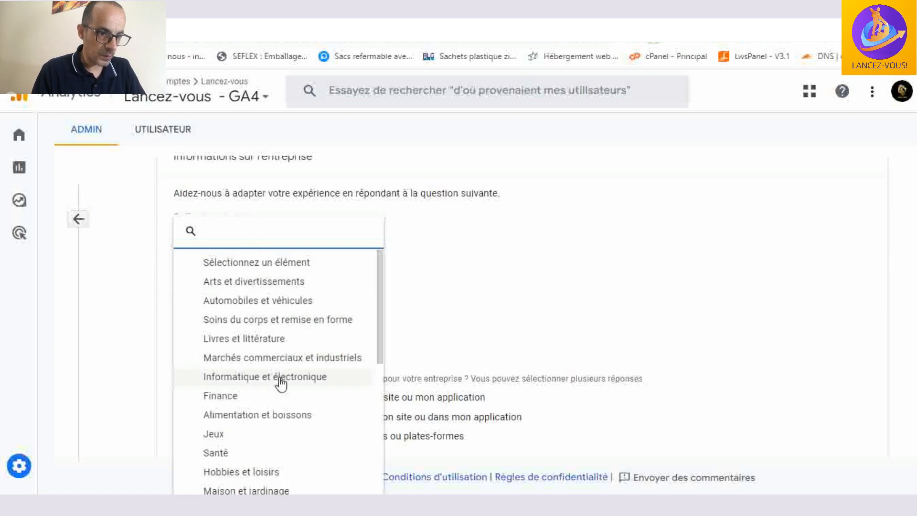
{"action": "scroll", "coordinate": [281, 382], "scroll_direction": "down", "scroll_amount": 3}
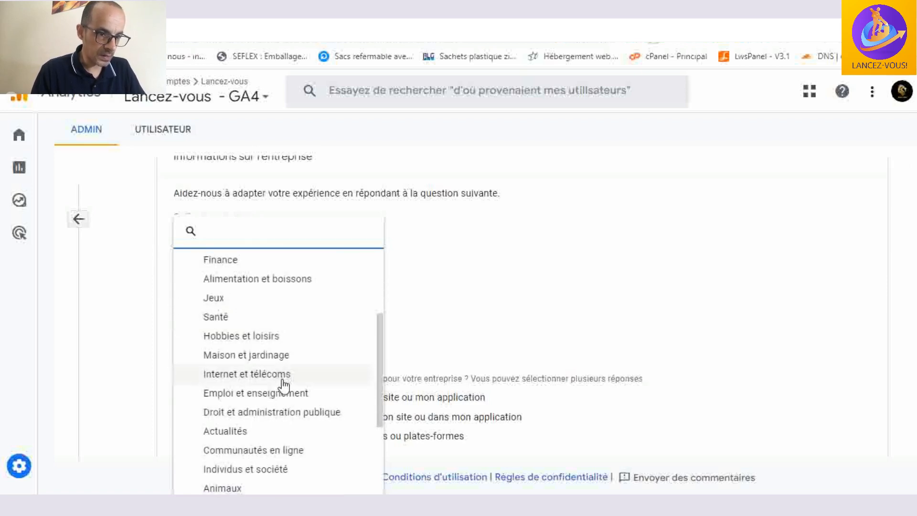
{"action": "scroll", "coordinate": [284, 382], "scroll_direction": "down", "scroll_amount": 3}
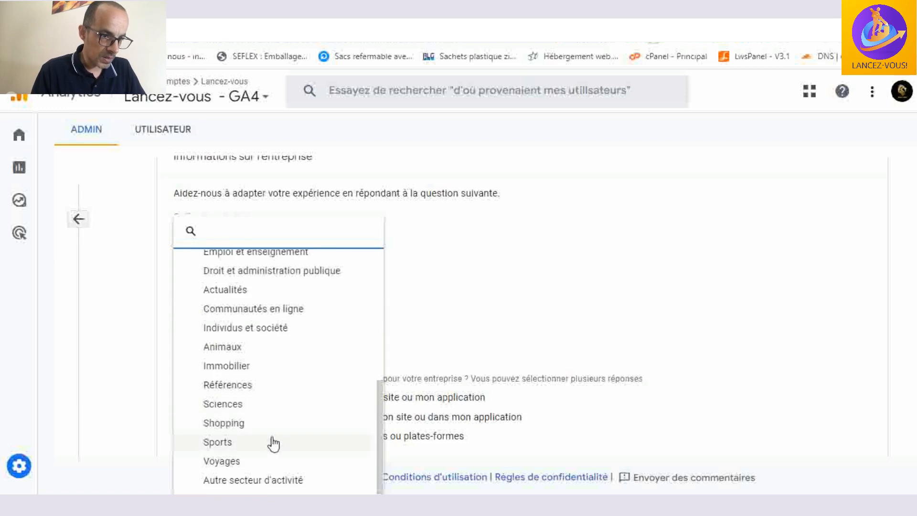
{"action": "scroll", "coordinate": [273, 444], "scroll_direction": "up", "scroll_amount": 4}
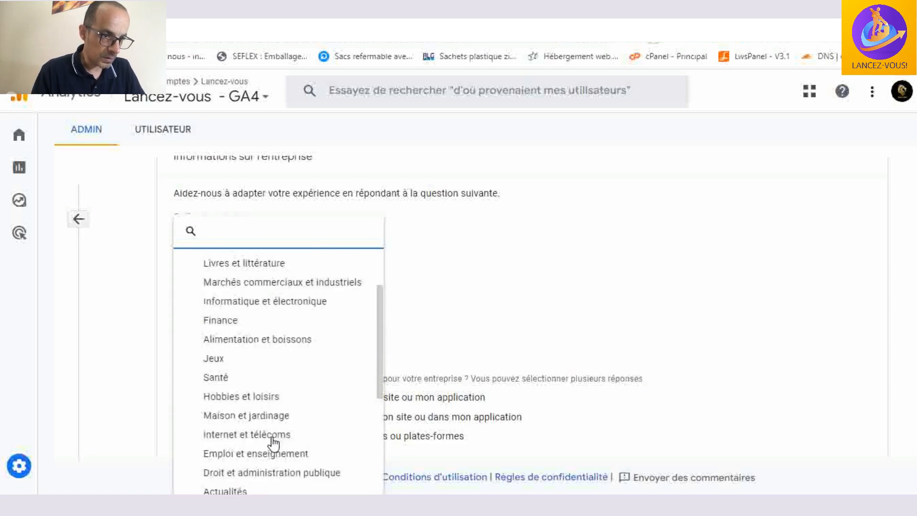
{"action": "scroll", "coordinate": [274, 444], "scroll_direction": "up", "scroll_amount": 2}
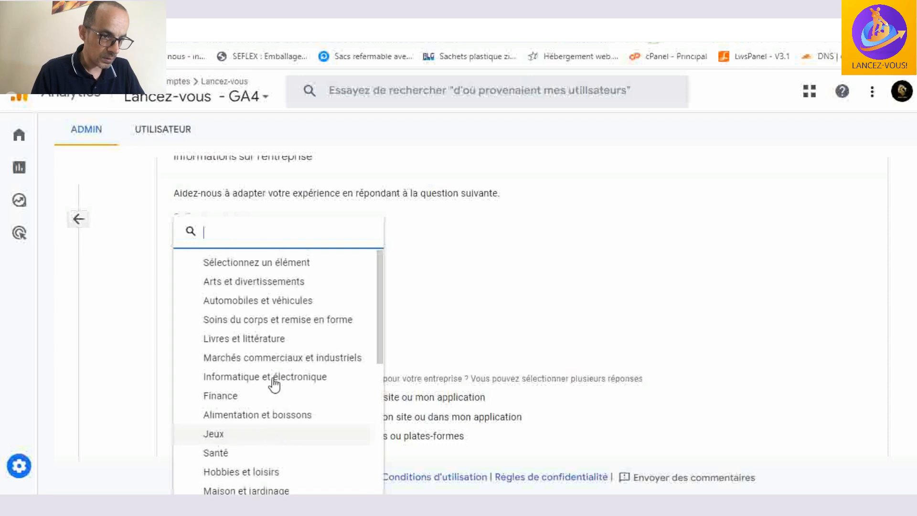
{"action": "scroll", "coordinate": [277, 378], "scroll_direction": "down", "scroll_amount": 3}
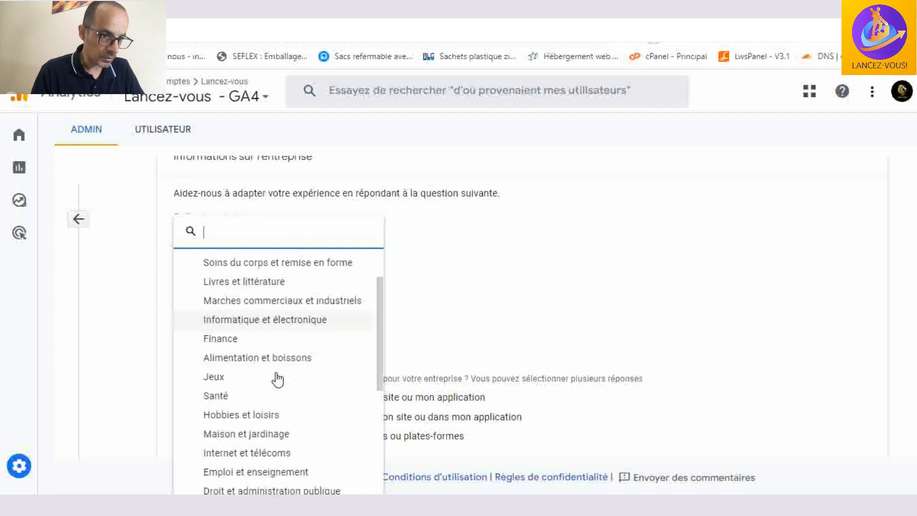
{"action": "scroll", "coordinate": [276, 378], "scroll_direction": "down", "scroll_amount": 4}
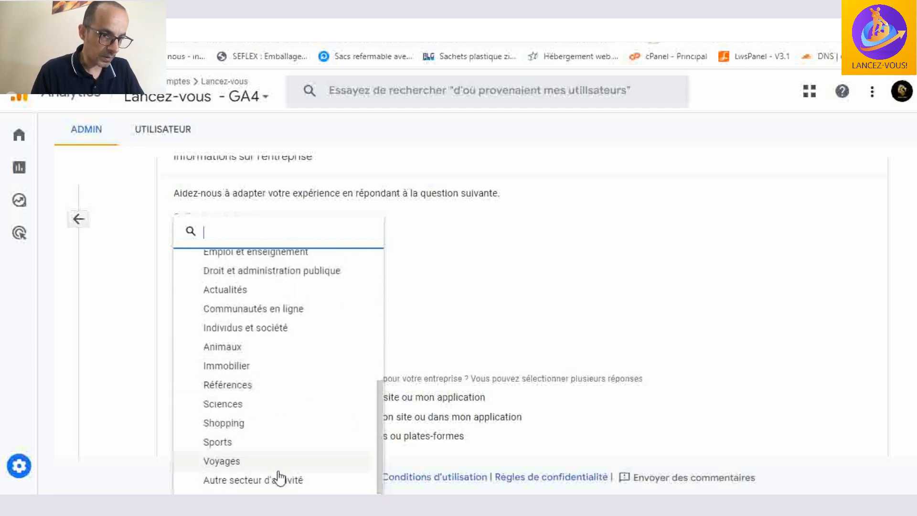
{"action": "left_click", "coordinate": [278, 482]}
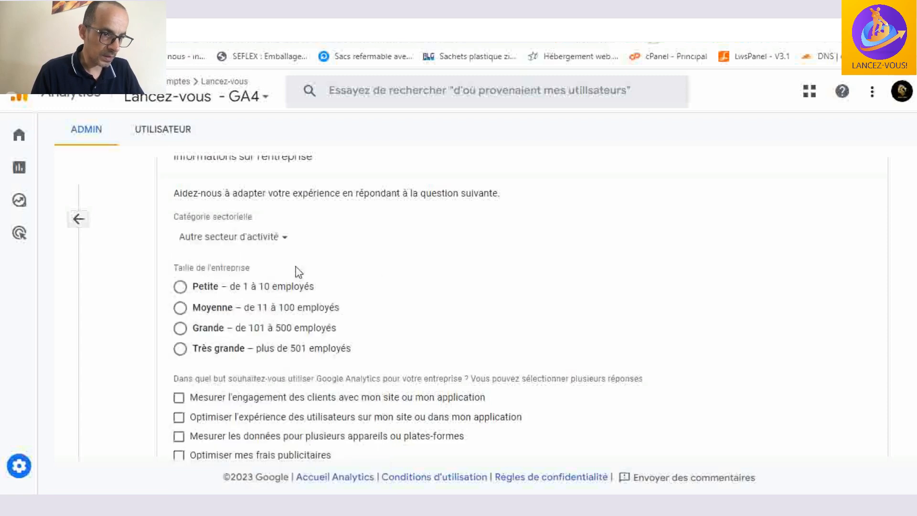
{"action": "left_click", "coordinate": [181, 288]}
- Select every listed purpose for using Google Analytics, including Autre, and create the property
{"action": "scroll", "coordinate": [389, 291], "scroll_direction": "down", "scroll_amount": 3}
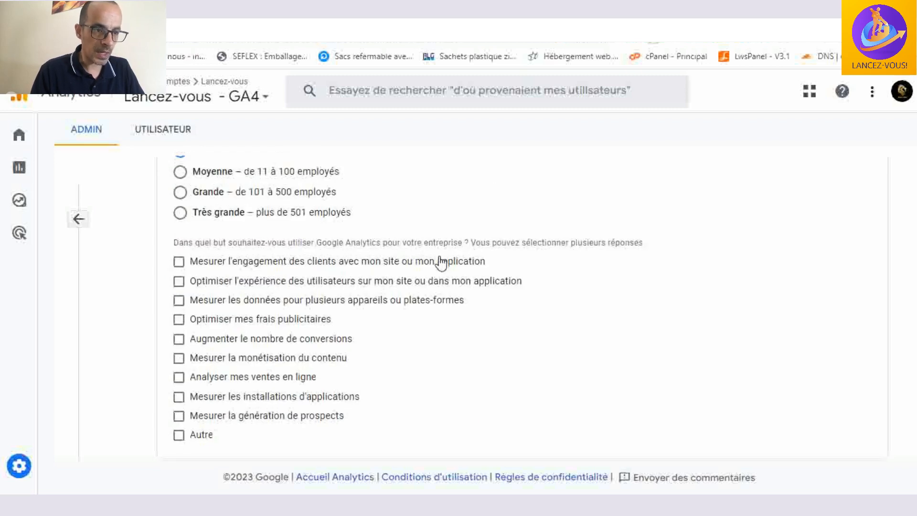
{"action": "left_click", "coordinate": [180, 262]}
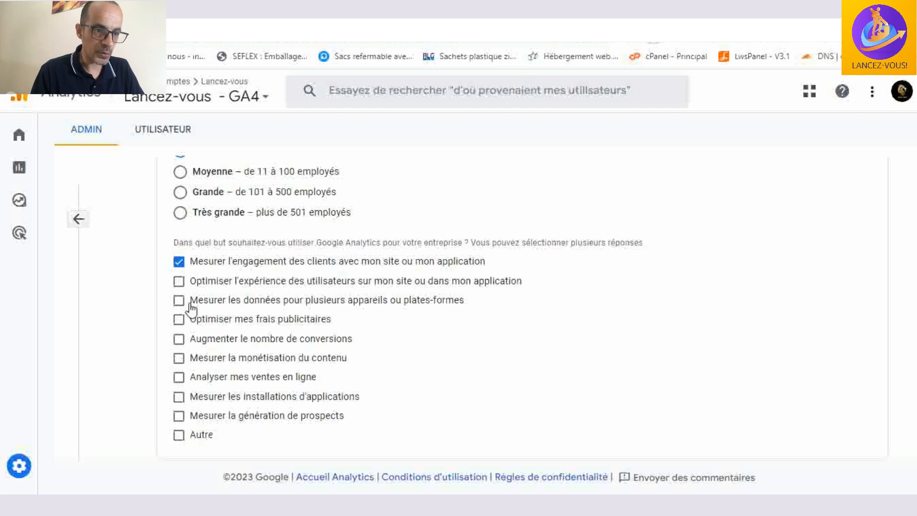
{"action": "left_click", "coordinate": [179, 281]}
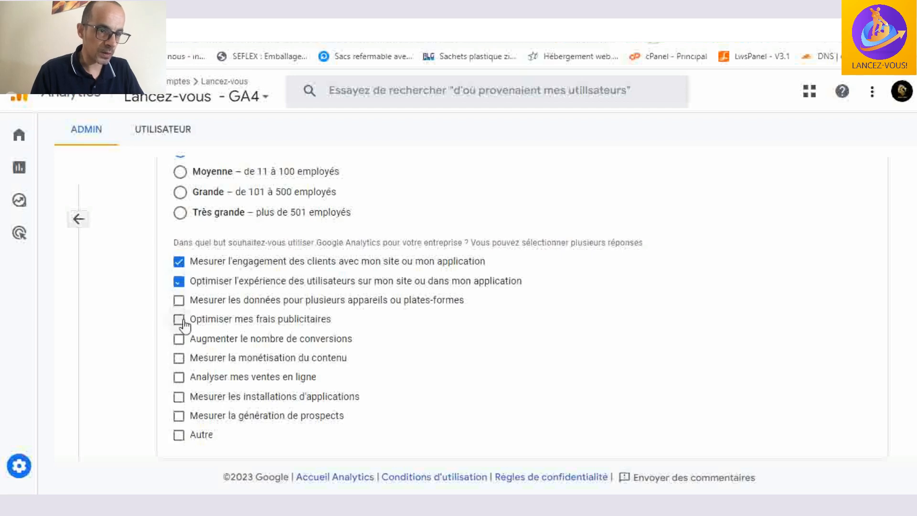
{"action": "left_click", "coordinate": [179, 301]}
{"action": "left_click", "coordinate": [179, 319]}
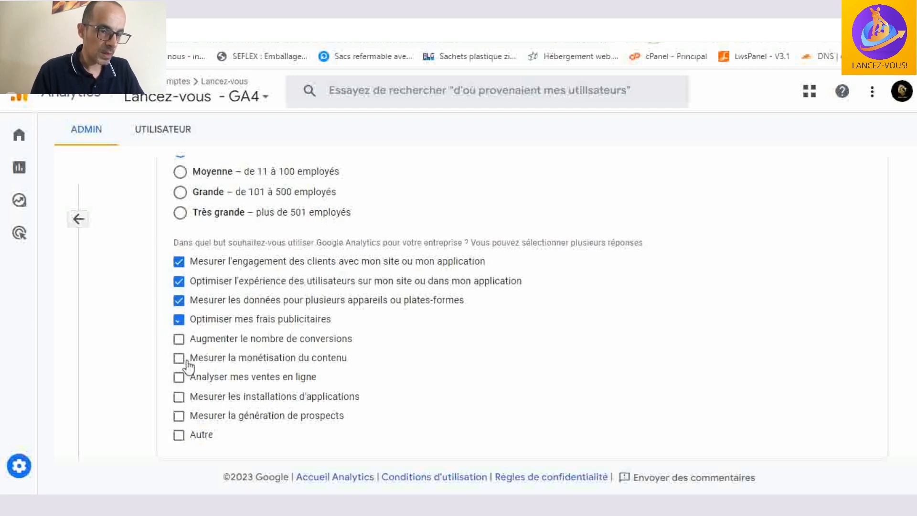
{"action": "left_click", "coordinate": [179, 340]}
{"action": "left_click", "coordinate": [179, 359]}
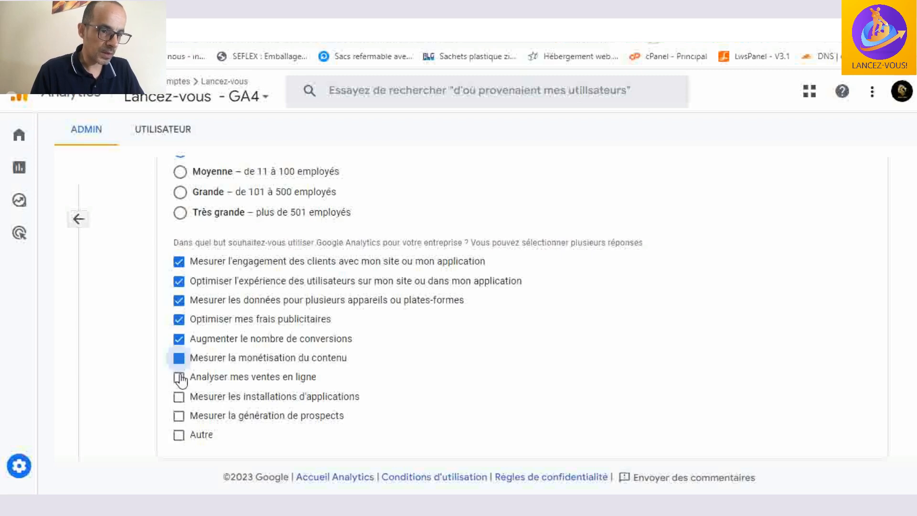
{"action": "left_click", "coordinate": [179, 377]}
{"action": "scroll", "coordinate": [179, 382], "scroll_direction": "down", "scroll_amount": 1}
{"action": "left_click", "coordinate": [180, 340]}
{"action": "left_click", "coordinate": [179, 378]}
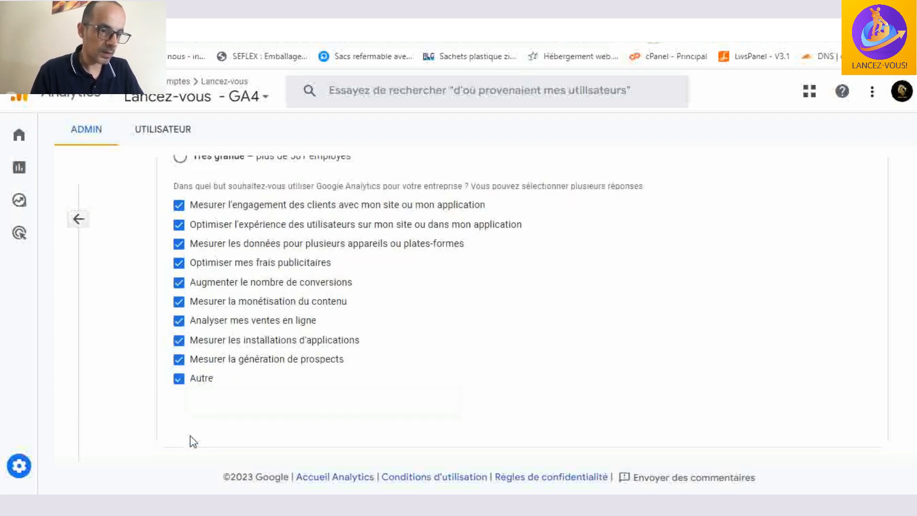
{"action": "scroll", "coordinate": [344, 360], "scroll_direction": "down", "scroll_amount": 1}
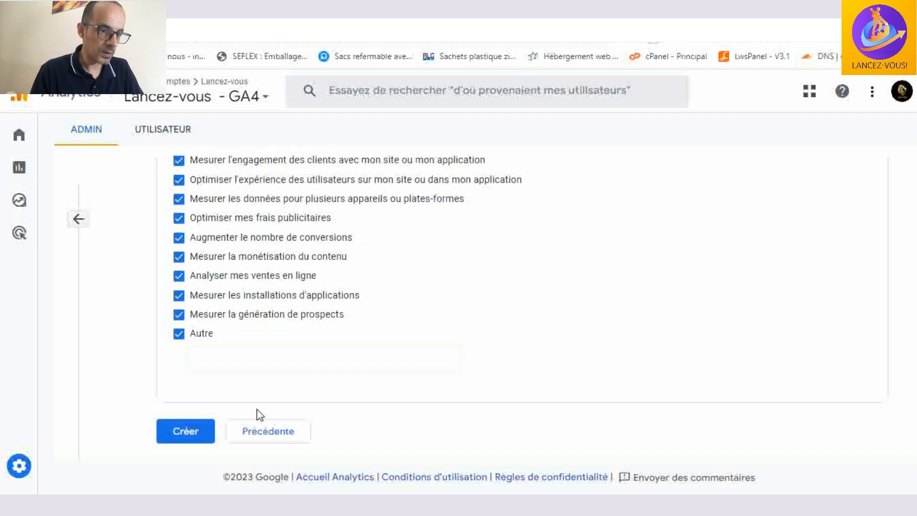
{"action": "left_click", "coordinate": [183, 428]}
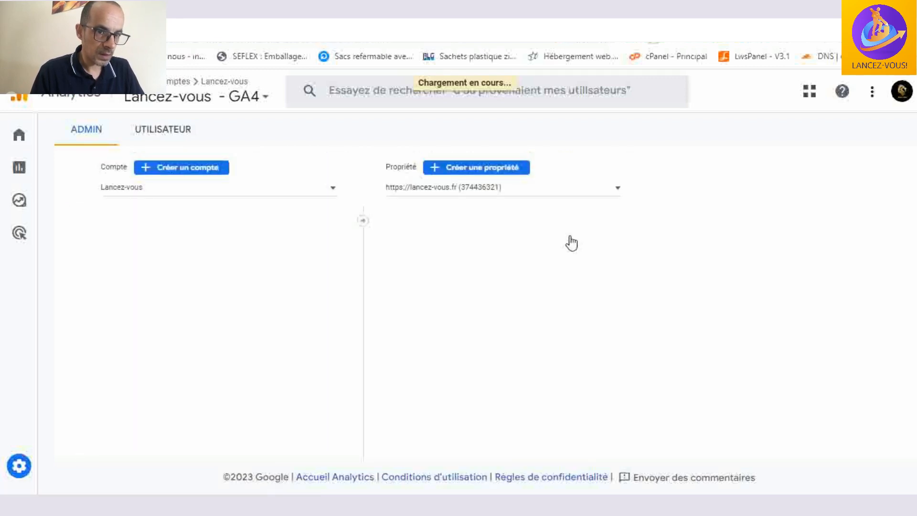
- Open data stream management from the new property's website and app data collection entry and start a Web stream
{"action": "left_click", "coordinate": [570, 236]}
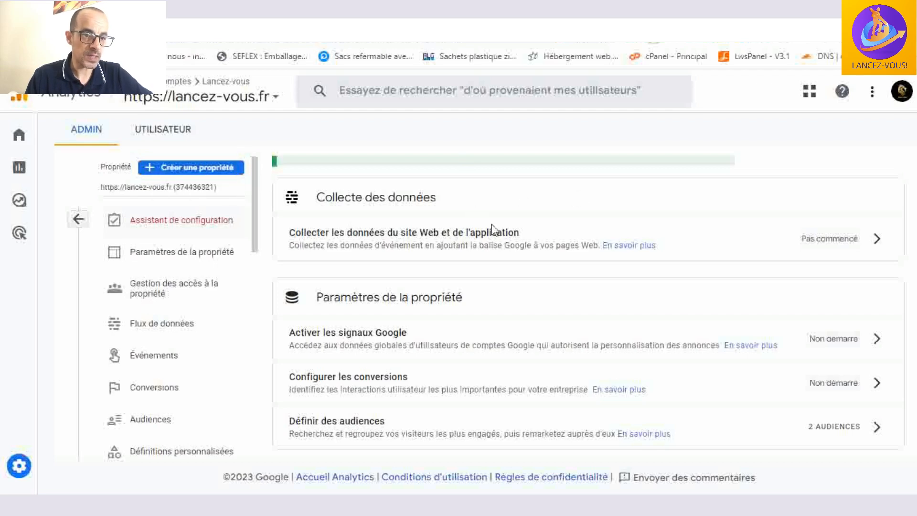
{"action": "scroll", "coordinate": [613, 226], "scroll_direction": "up", "scroll_amount": 3}
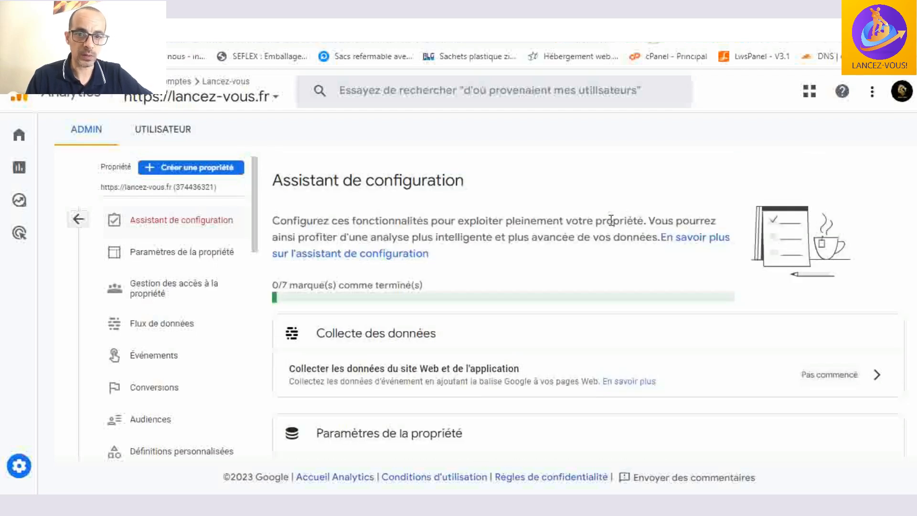
{"action": "scroll", "coordinate": [611, 222], "scroll_direction": "down", "scroll_amount": 4}
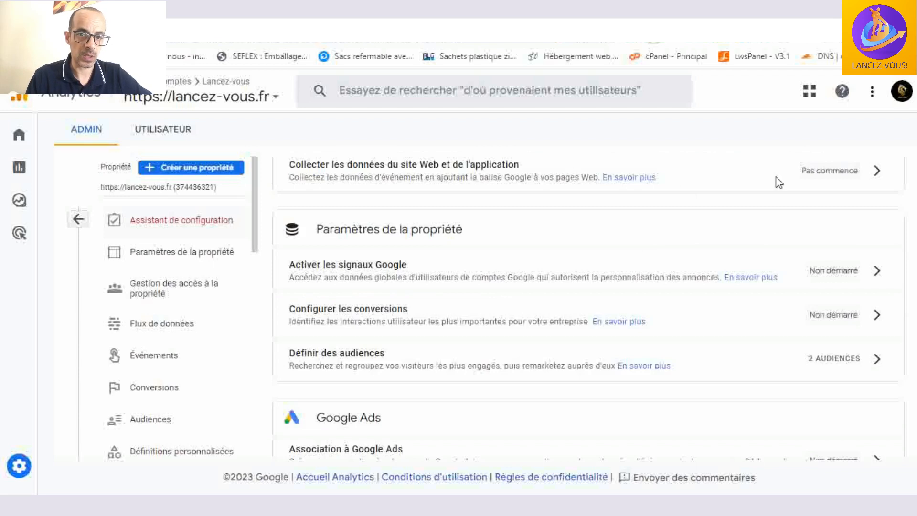
{"action": "left_click", "coordinate": [877, 171]}
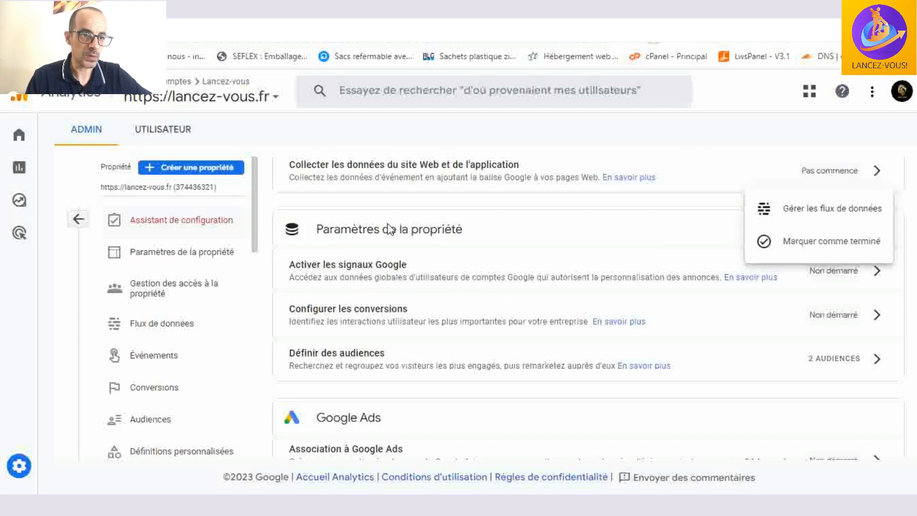
{"action": "left_click", "coordinate": [836, 207]}
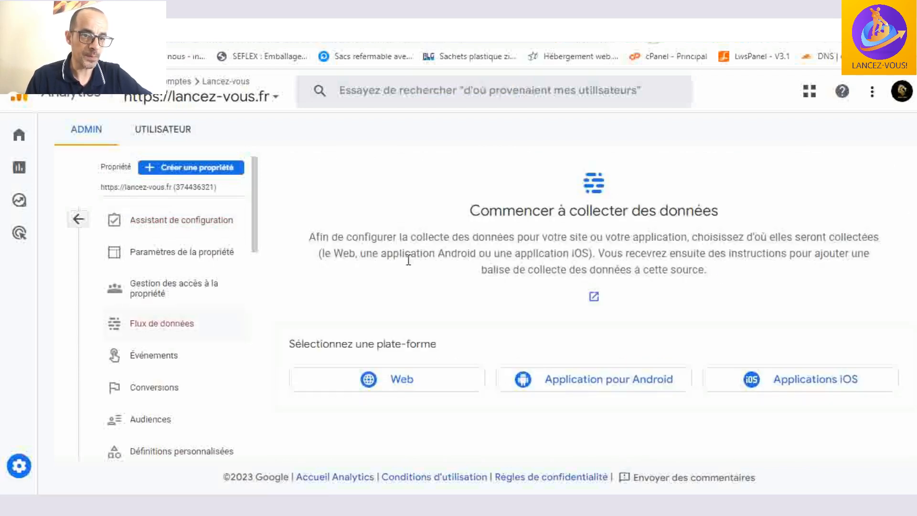
{"action": "left_click", "coordinate": [402, 382]}
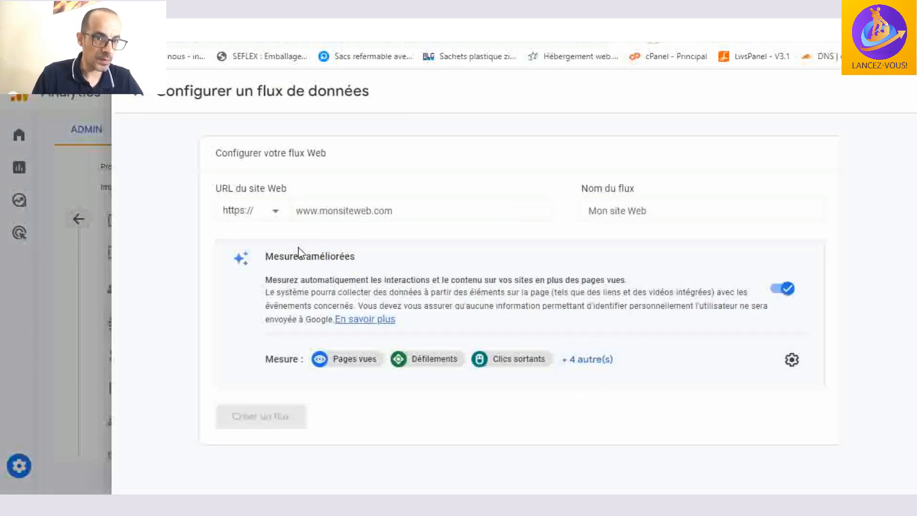
{"action": "left_click", "coordinate": [415, 216]}
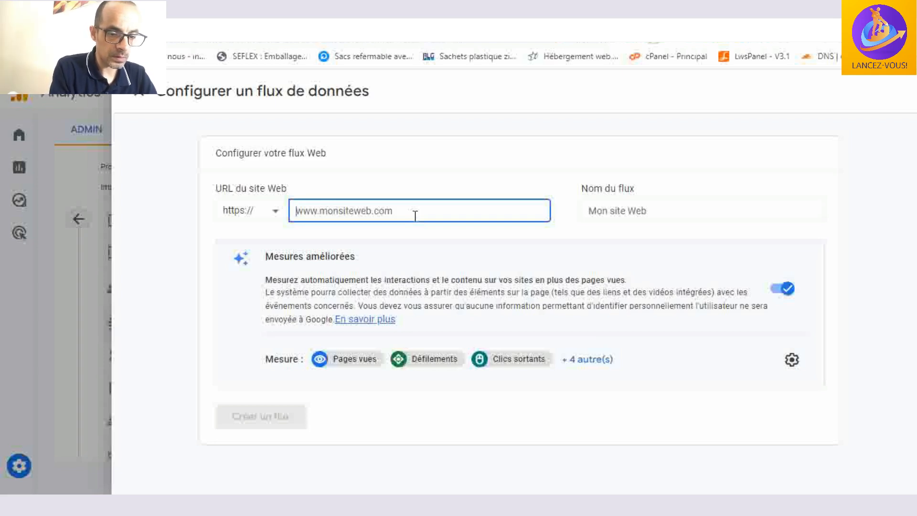
{"action": "type", "text": "lancez-vous.fr"}
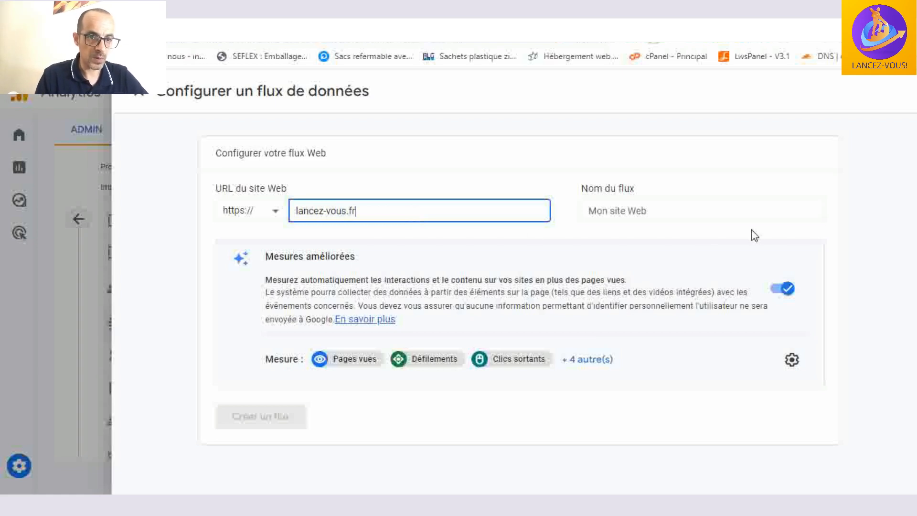
{"action": "left_click", "coordinate": [744, 210]}
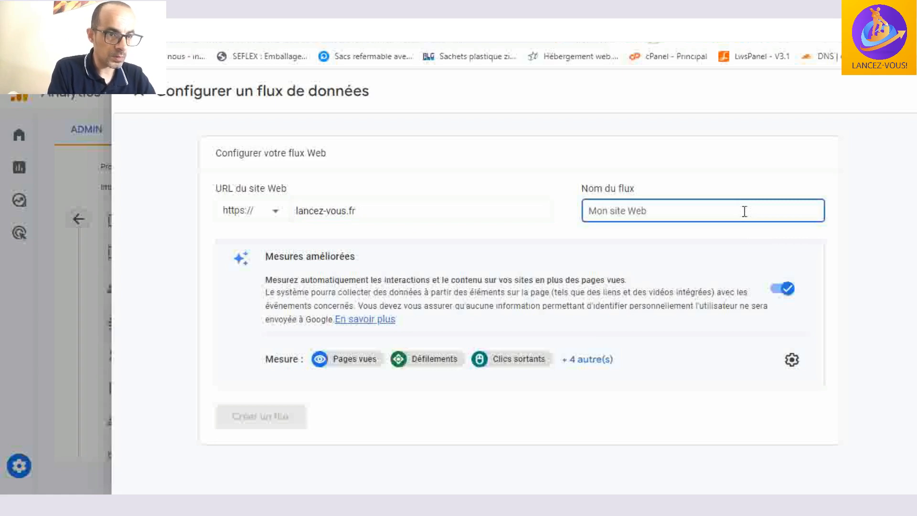
{"action": "type", "text": "lancez-vous"}
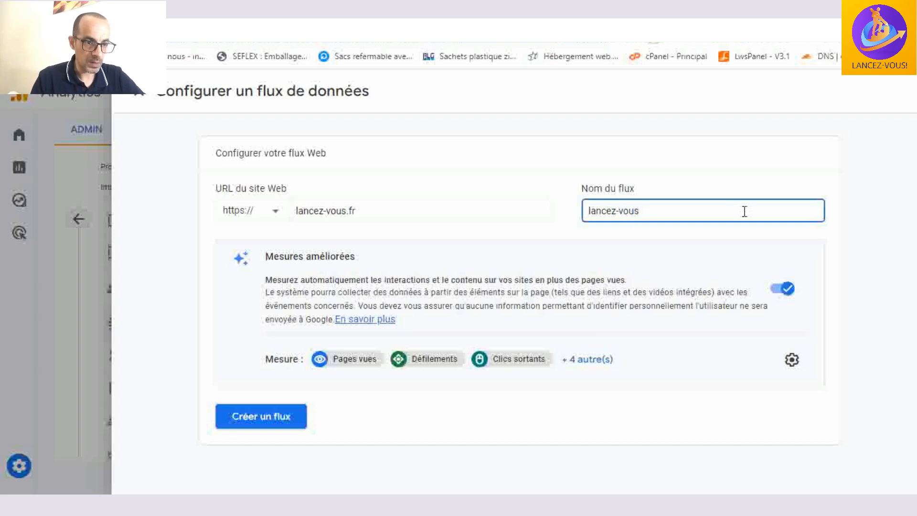
{"action": "left_click", "coordinate": [589, 359]}
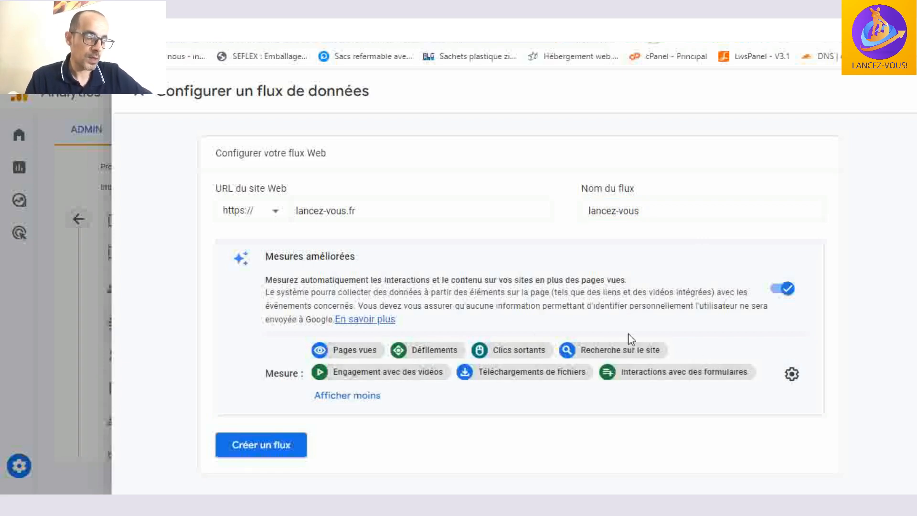
{"action": "left_click", "coordinate": [281, 445]}
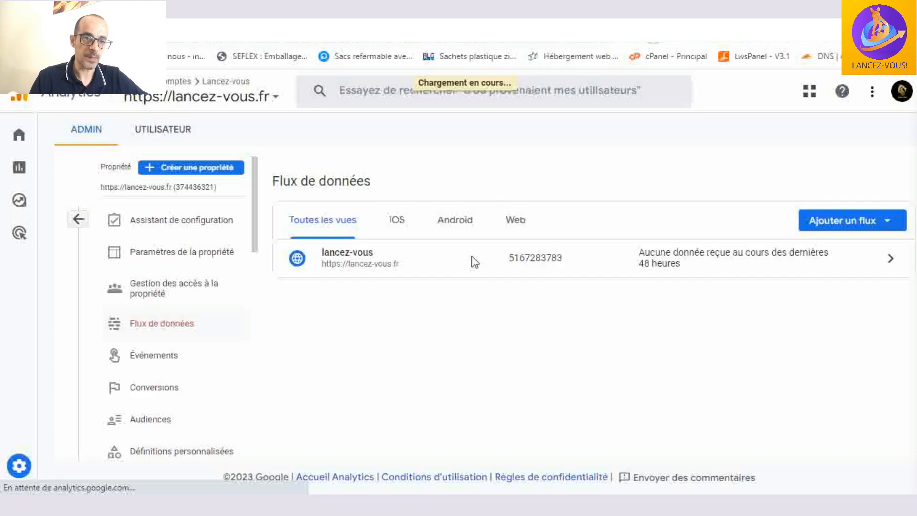
- Open the details of the lancez-vous web stream and copy its measurement ID
{"action": "left_click", "coordinate": [474, 261]}
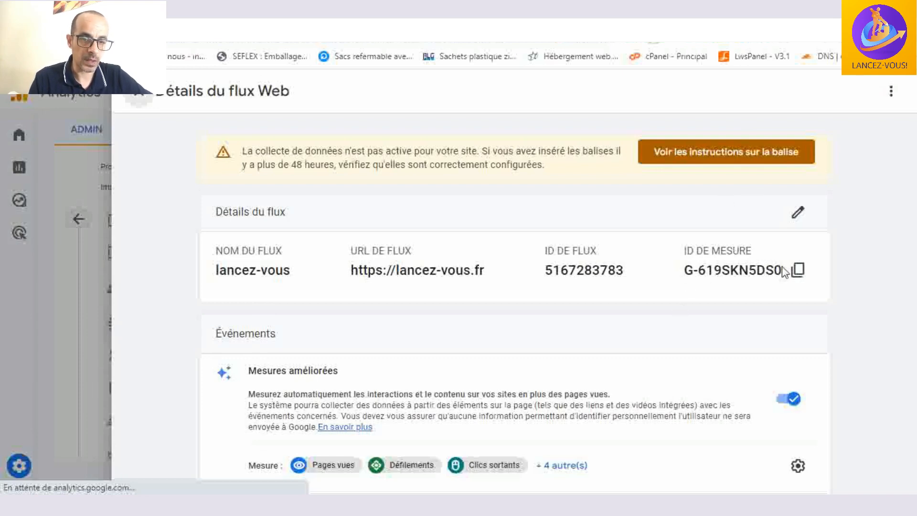
{"action": "left_click", "coordinate": [800, 278]}
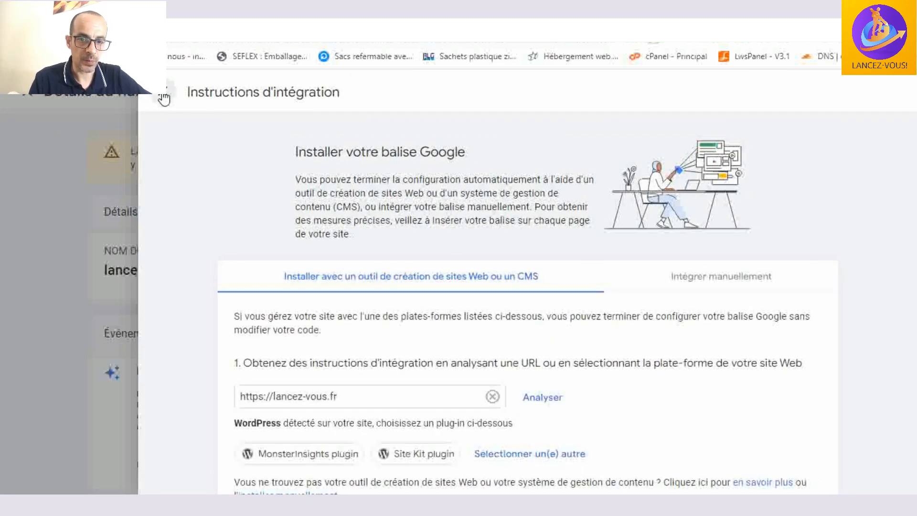
- Leave the tag installation instructions, copy the lancez-vous stream's measurement ID again, and close the web stream details
{"action": "left_click", "coordinate": [164, 97]}
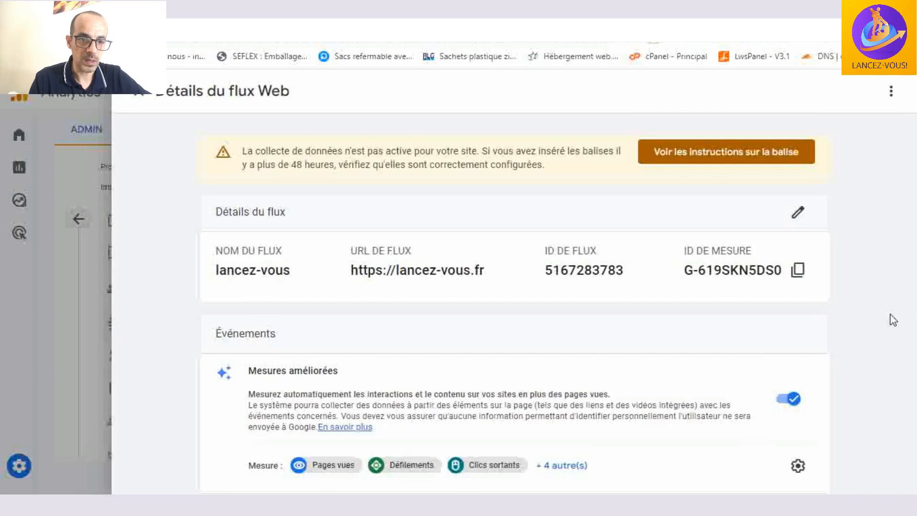
{"action": "left_click", "coordinate": [794, 273]}
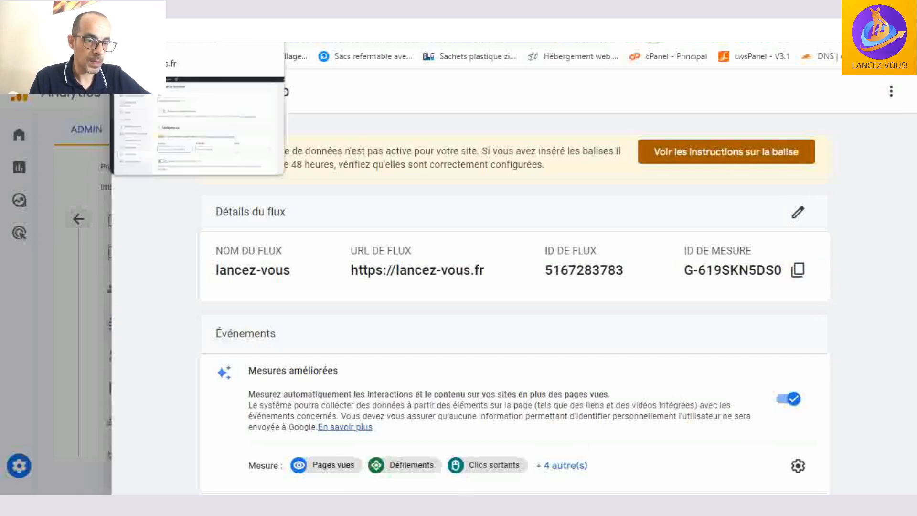
{"action": "left_click", "coordinate": [128, 20]}
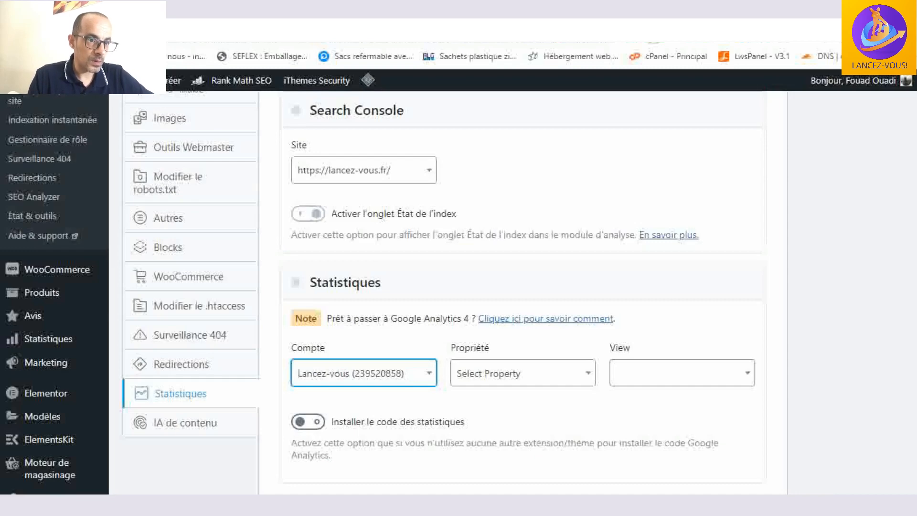
{"action": "left_click", "coordinate": [158, 20]}
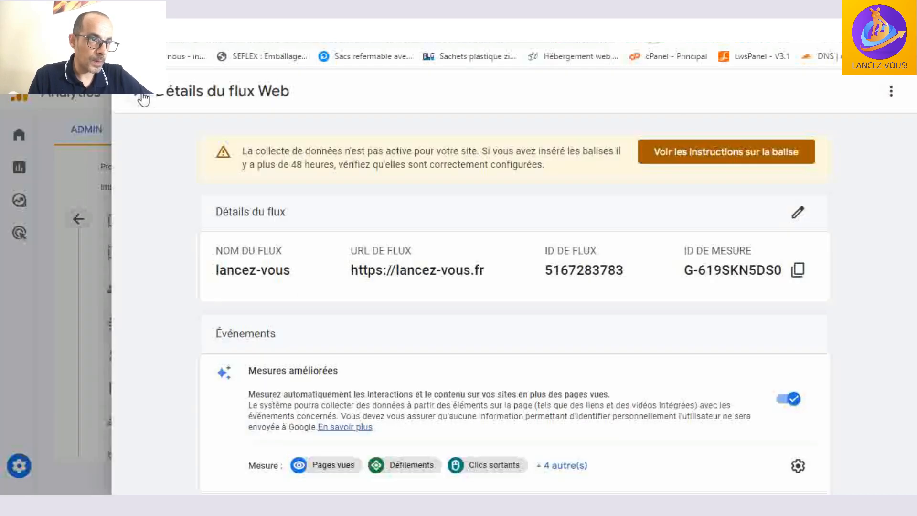
{"action": "left_click", "coordinate": [143, 99]}
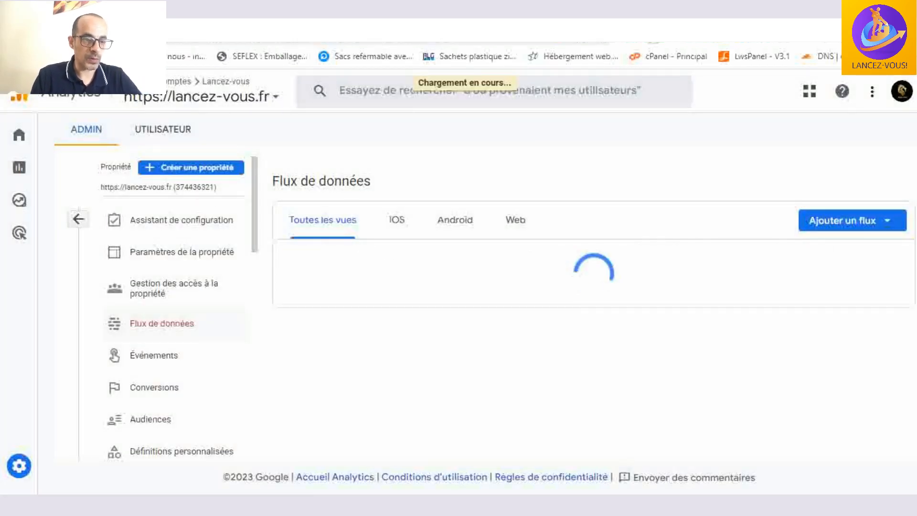
- Switch to the Rank Math settings in WordPress and set the Analytics account to Lancez-vous with the Lancez-vous - GA4 property and data stream
{"action": "left_click", "coordinate": [143, 10]}
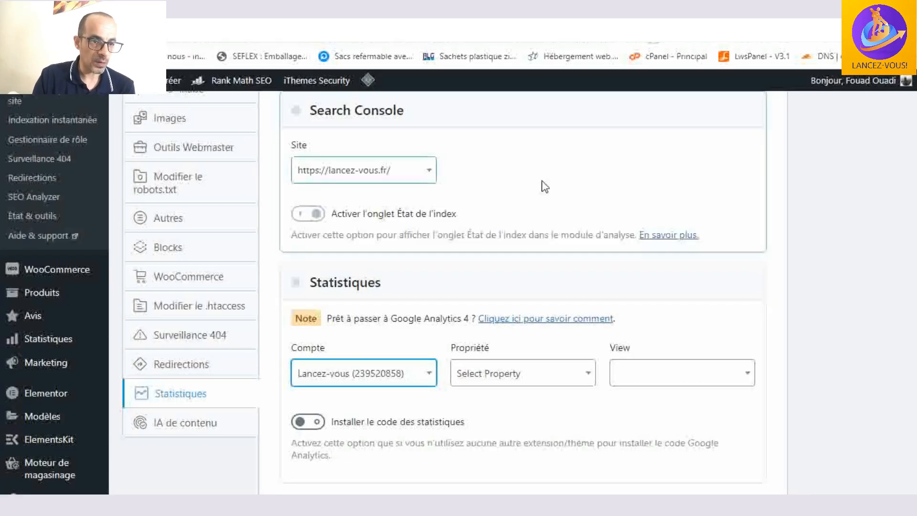
{"action": "scroll", "coordinate": [665, 180], "scroll_direction": "down", "scroll_amount": 1}
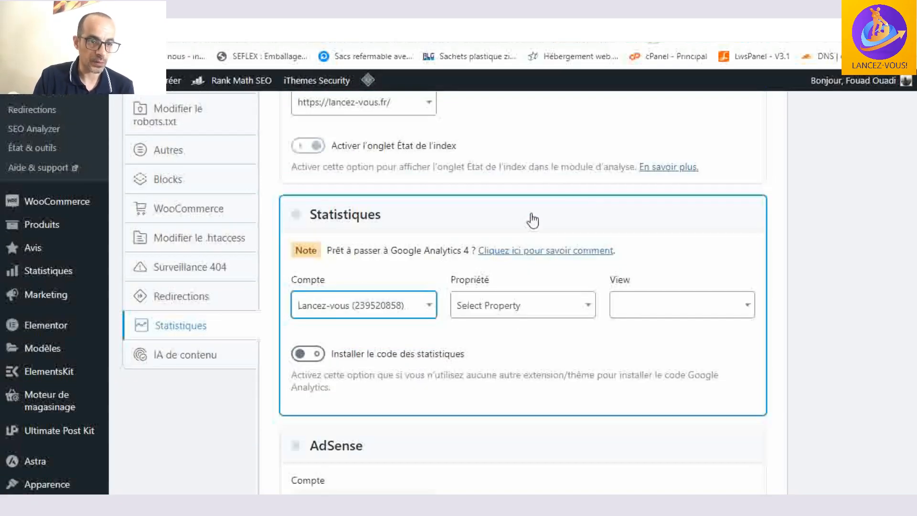
{"action": "left_click", "coordinate": [384, 307]}
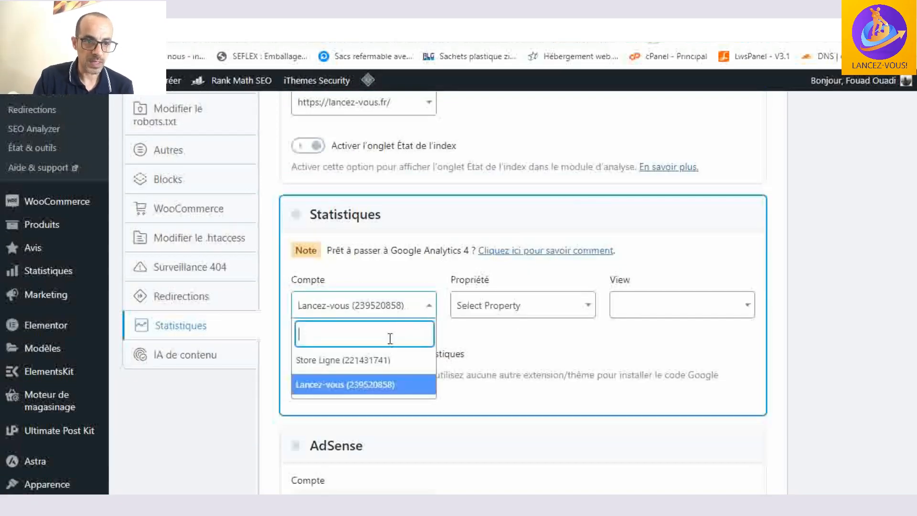
{"action": "left_click", "coordinate": [391, 382]}
{"action": "left_click", "coordinate": [555, 307]}
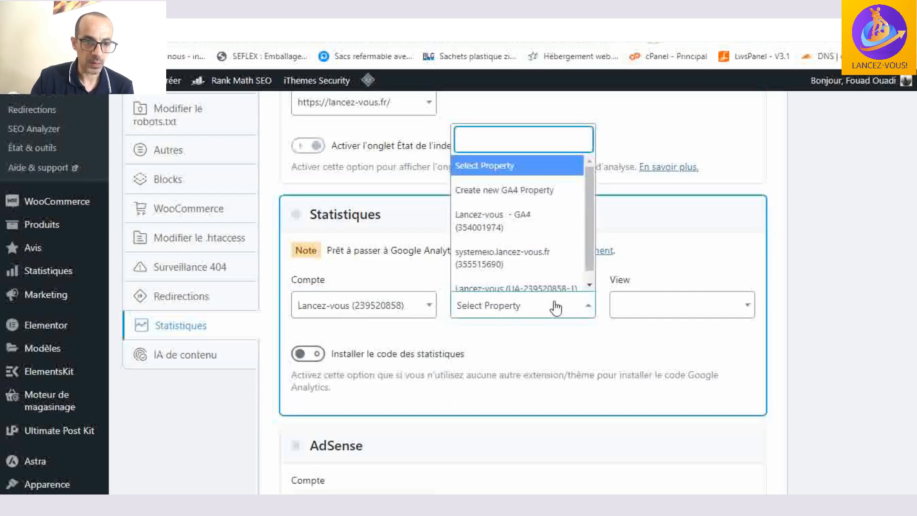
{"action": "left_click", "coordinate": [555, 226]}
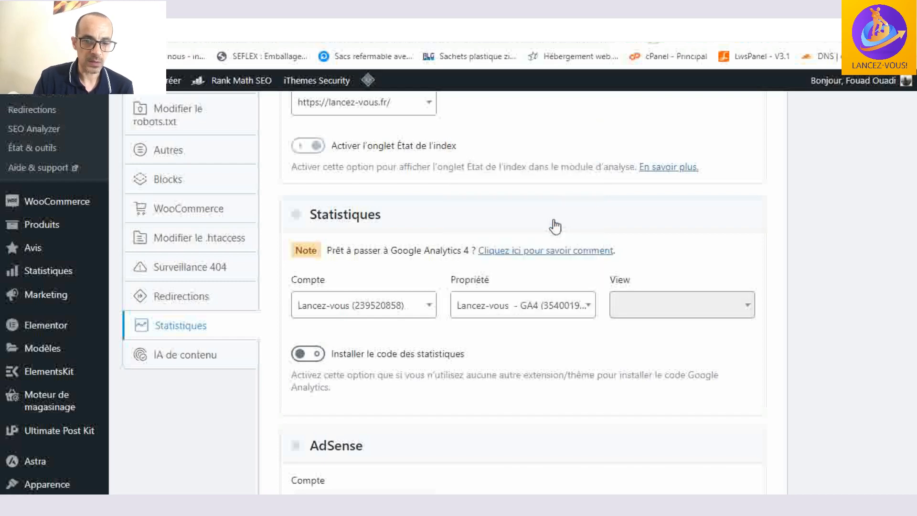
{"action": "left_click", "coordinate": [741, 309]}
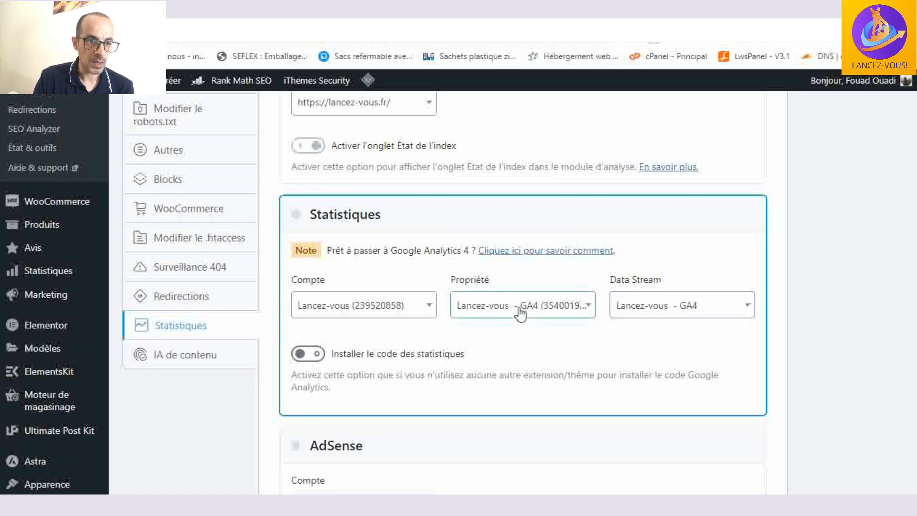
{"action": "scroll", "coordinate": [384, 309], "scroll_direction": "down", "scroll_amount": 2}
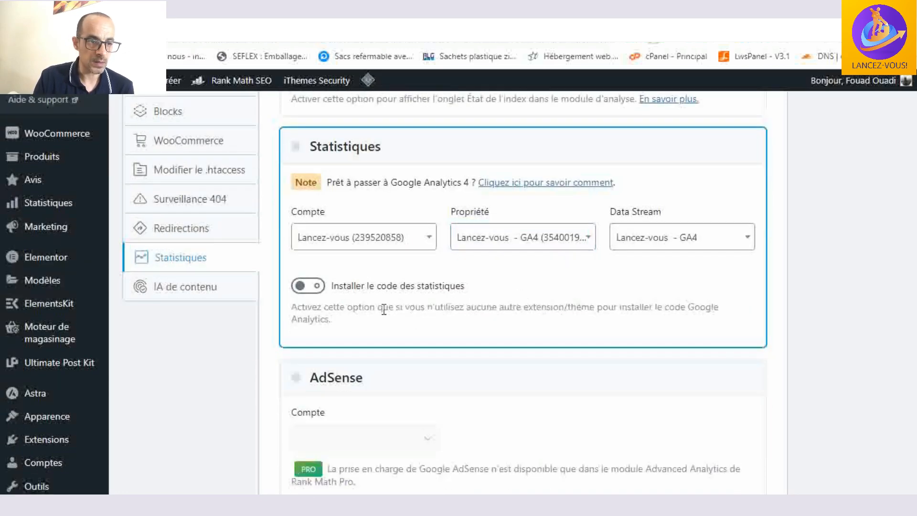
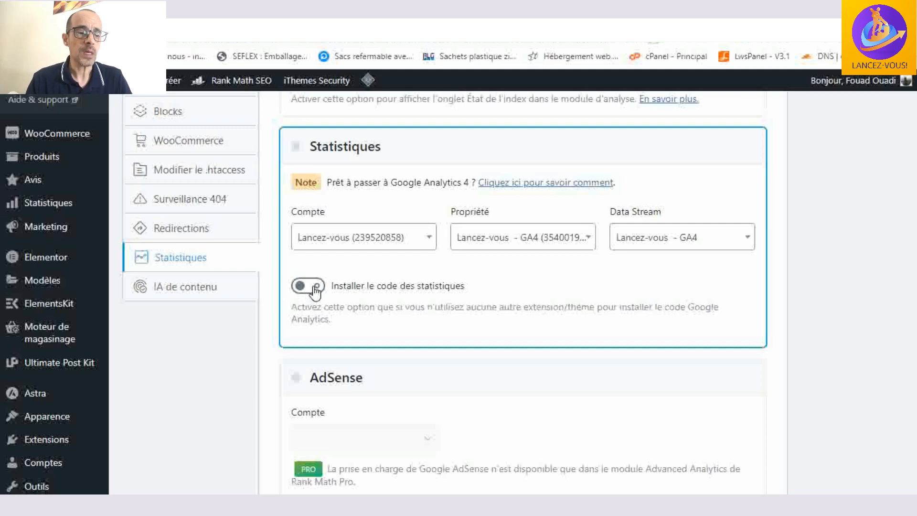
- Save the Rank Math analytics settings with the option Installer le code des statistiques switched off
{"action": "left_click", "coordinate": [315, 287]}
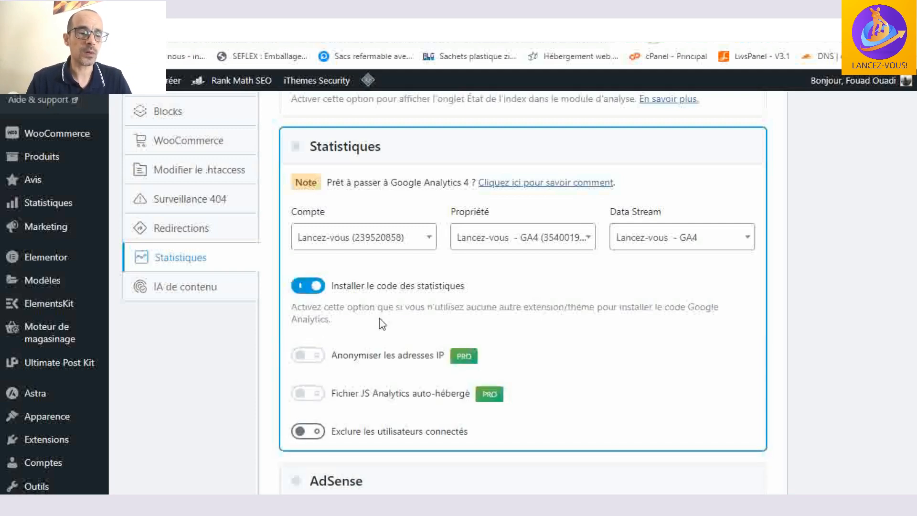
{"action": "left_click", "coordinate": [306, 286]}
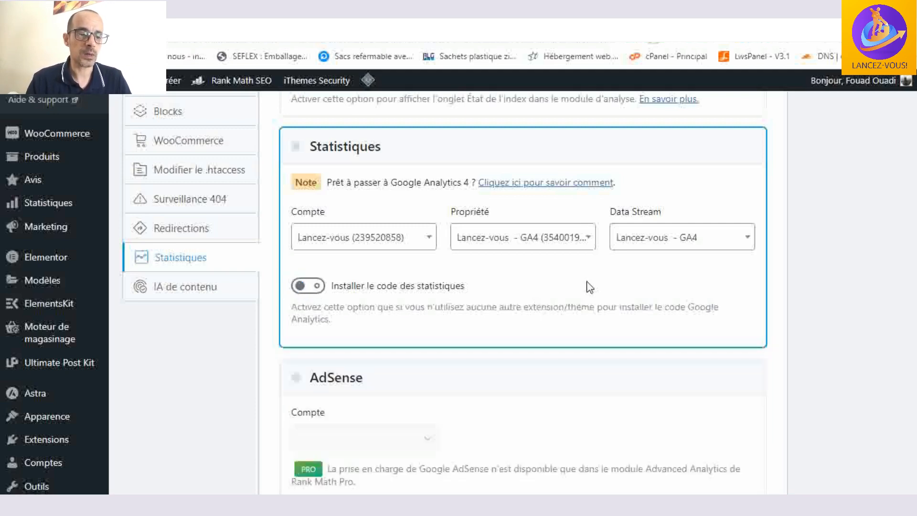
{"action": "scroll", "coordinate": [296, 237], "scroll_direction": "down", "scroll_amount": 2}
{"action": "scroll", "coordinate": [616, 299], "scroll_direction": "down", "scroll_amount": 7}
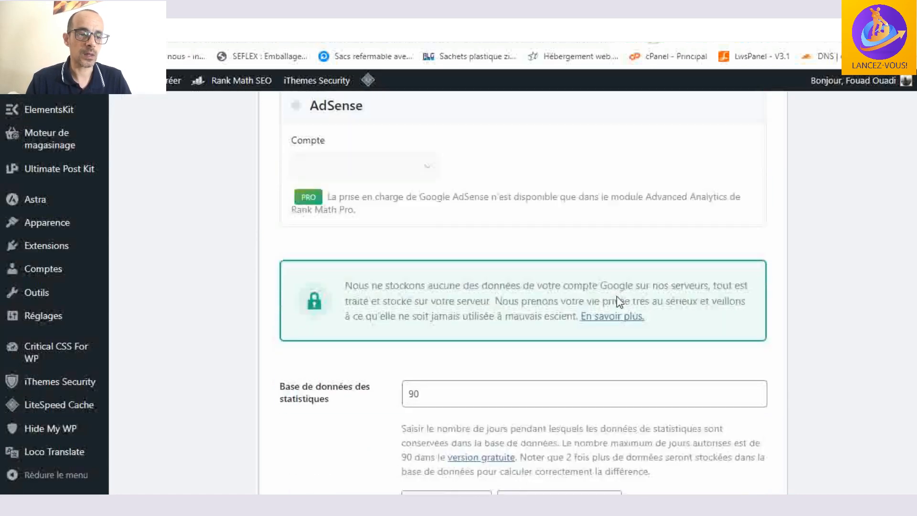
{"action": "scroll", "coordinate": [611, 298], "scroll_direction": "down", "scroll_amount": 6}
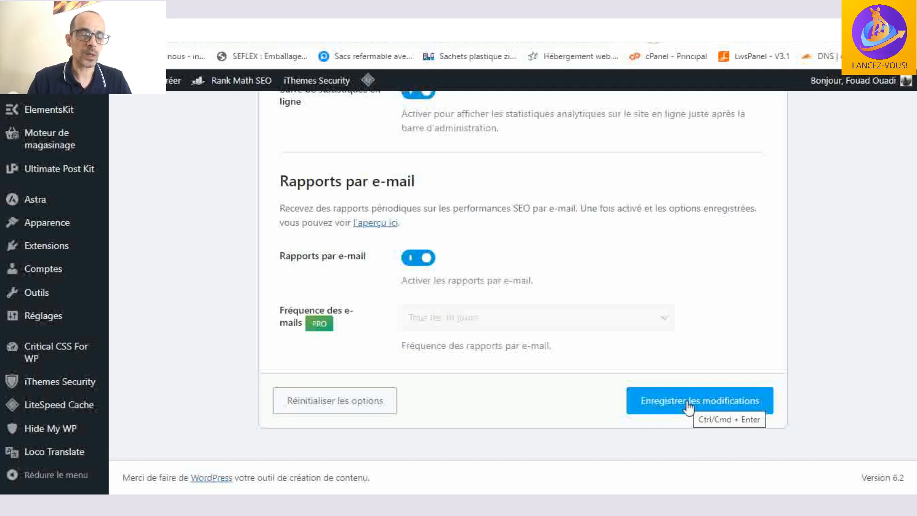
{"action": "scroll", "coordinate": [688, 407], "scroll_direction": "up", "scroll_amount": 20}
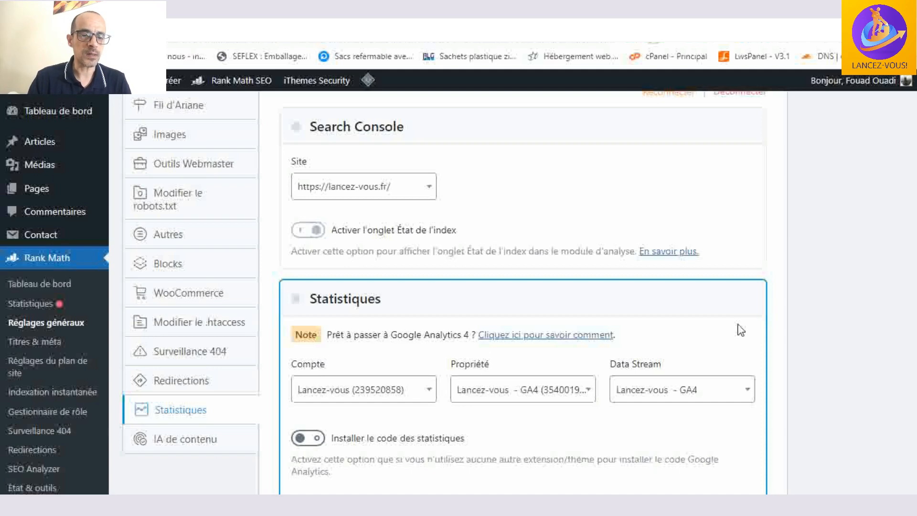
{"action": "scroll", "coordinate": [740, 329], "scroll_direction": "down", "scroll_amount": 15}
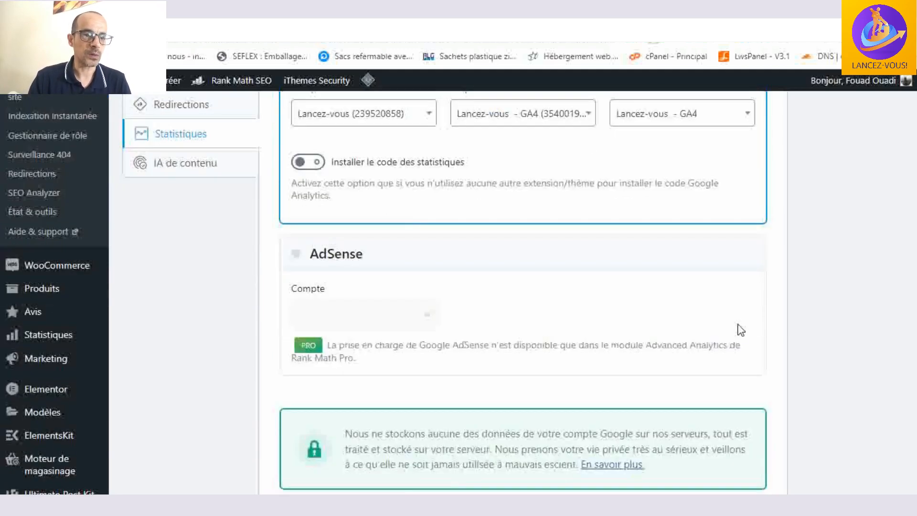
{"action": "scroll", "coordinate": [738, 333], "scroll_direction": "down", "scroll_amount": 2}
{"action": "left_click", "coordinate": [706, 405]}
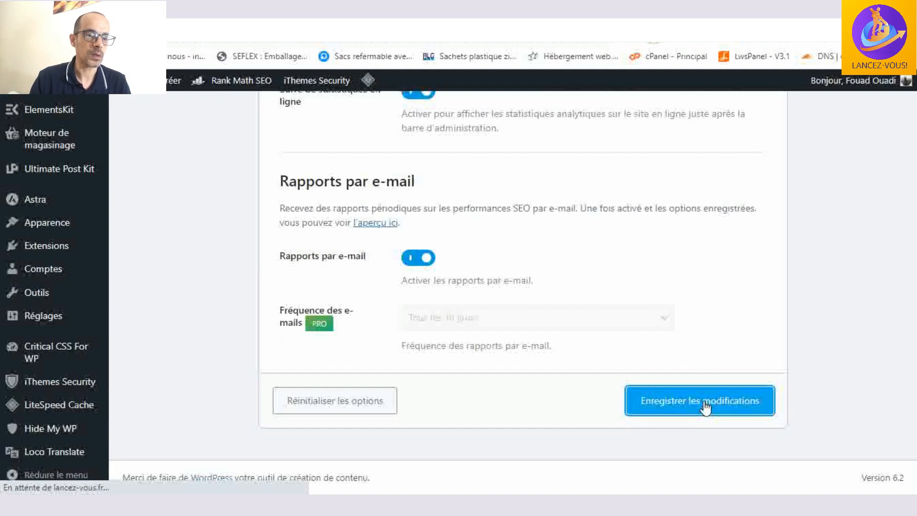
- Open the WordPress page for adding extensions in a new browser tab and switch to it
{"action": "scroll", "coordinate": [706, 406], "scroll_direction": "up", "scroll_amount": 12}
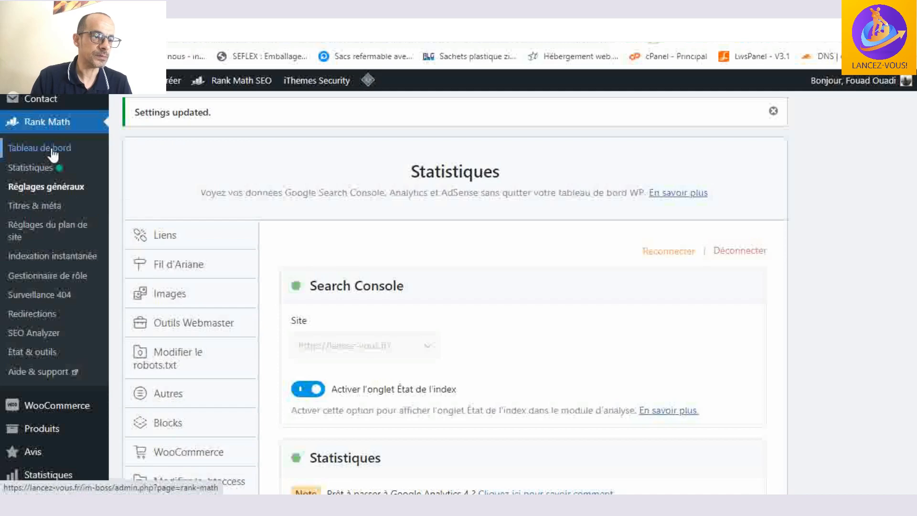
{"action": "scroll", "coordinate": [48, 215], "scroll_direction": "down", "scroll_amount": 7}
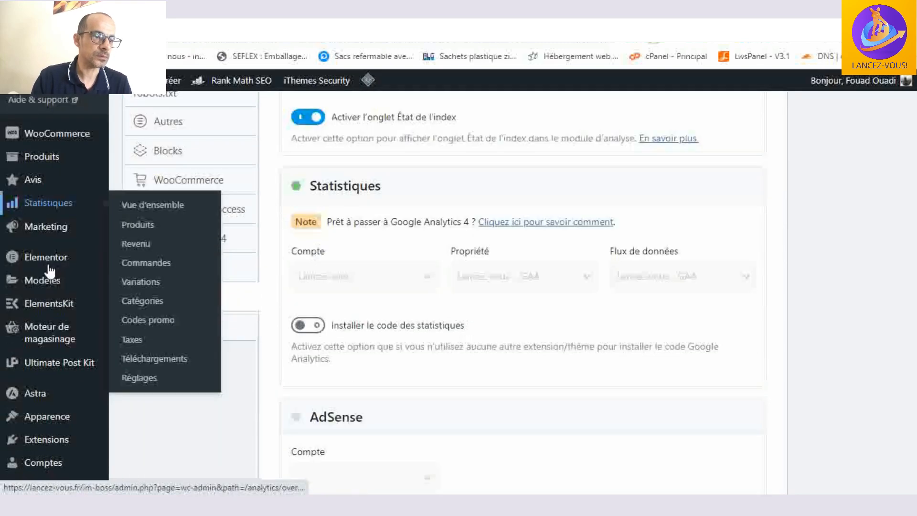
{"action": "scroll", "coordinate": [49, 271], "scroll_direction": "down", "scroll_amount": 3}
{"action": "mouse_move", "coordinate": [47, 247]}
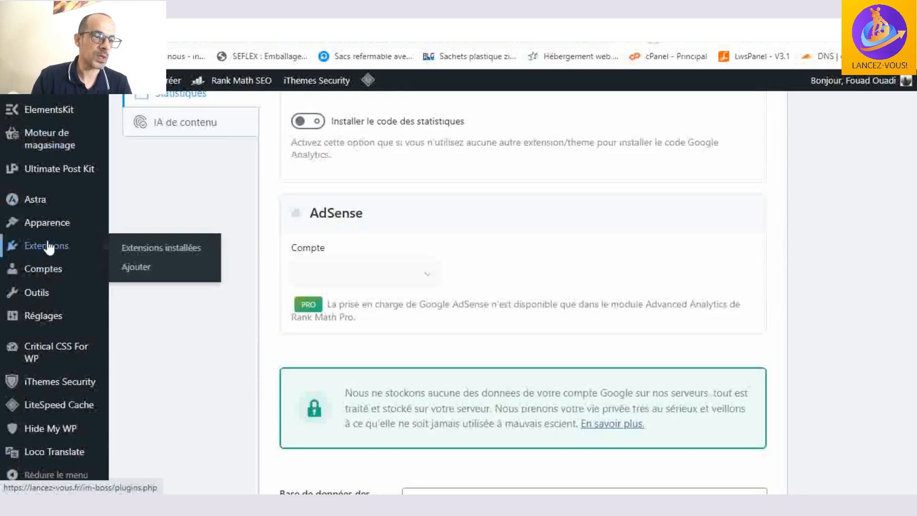
{"action": "right_click", "coordinate": [130, 275]}
{"action": "left_click", "coordinate": [209, 274]}
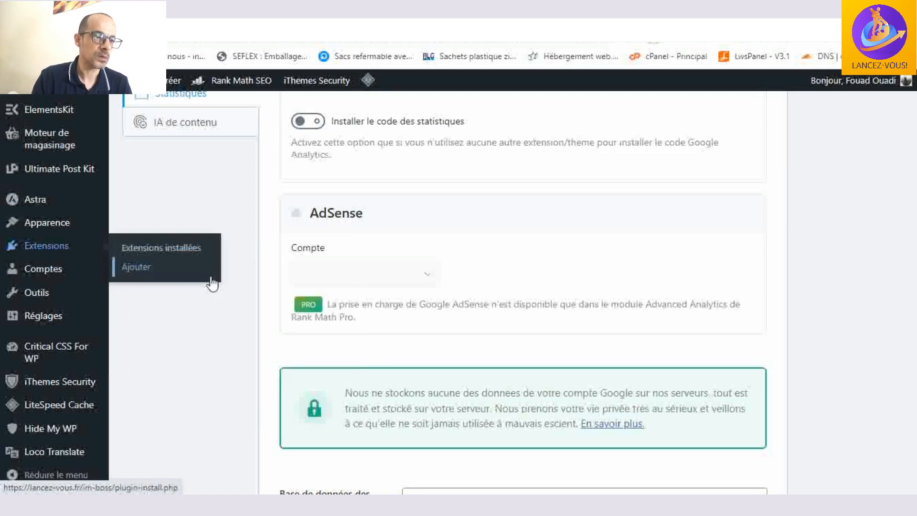
{"action": "scroll", "coordinate": [223, 229], "scroll_direction": "up", "scroll_amount": 10}
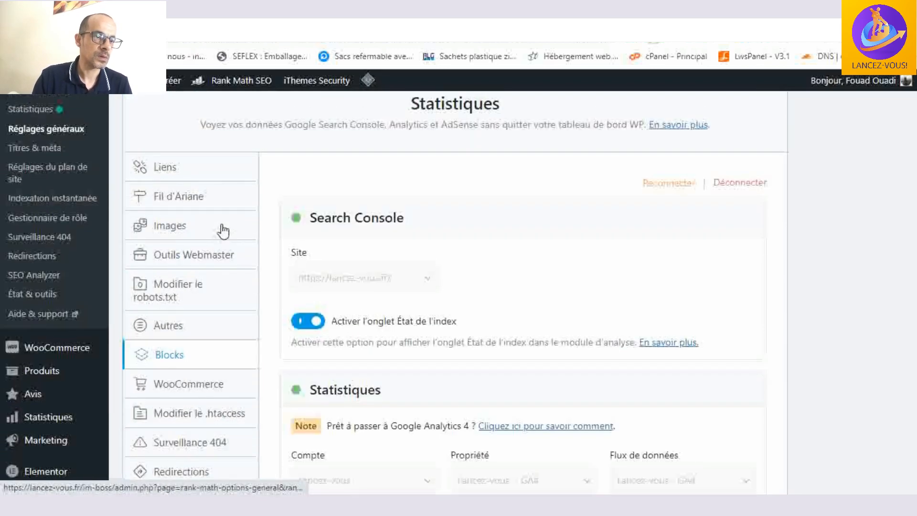
{"action": "scroll", "coordinate": [223, 231], "scroll_direction": "up", "scroll_amount": 3}
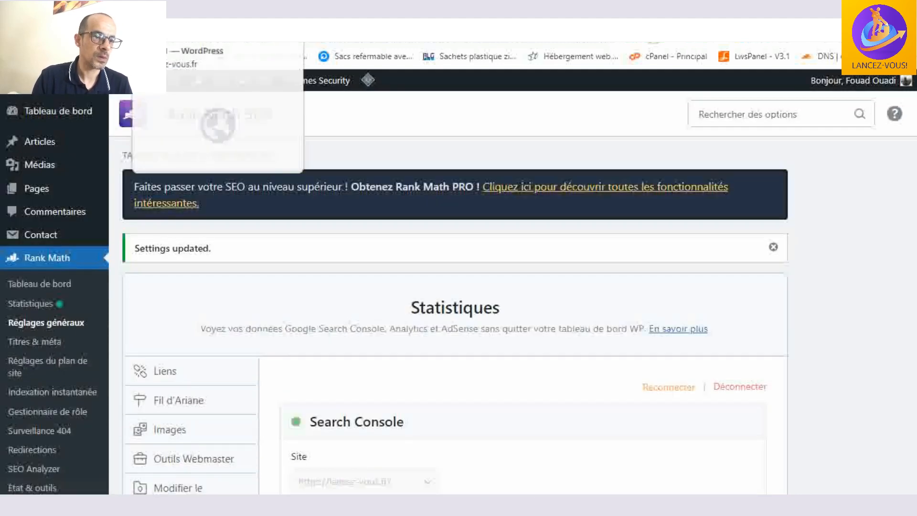
{"action": "left_click", "coordinate": [170, 11]}
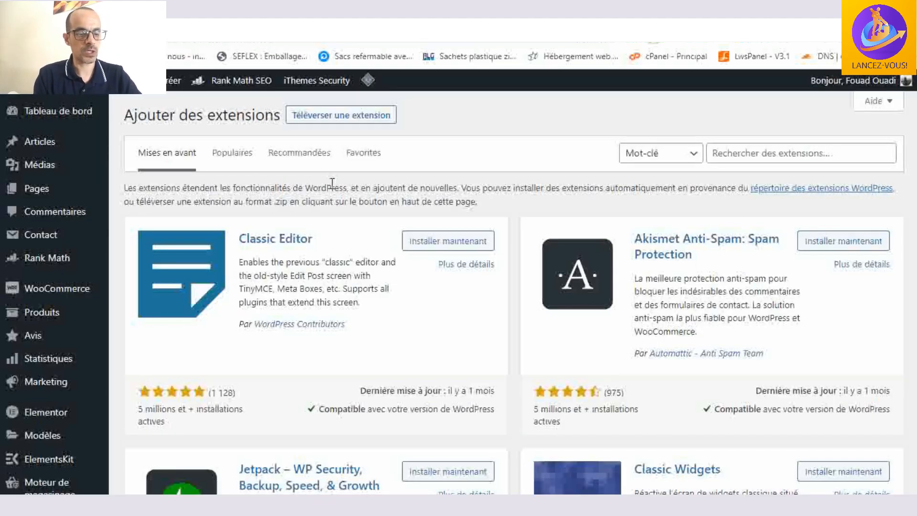
- Search the extensions for "google", and install and activate Site Kit par Google
{"action": "left_click", "coordinate": [838, 152]}
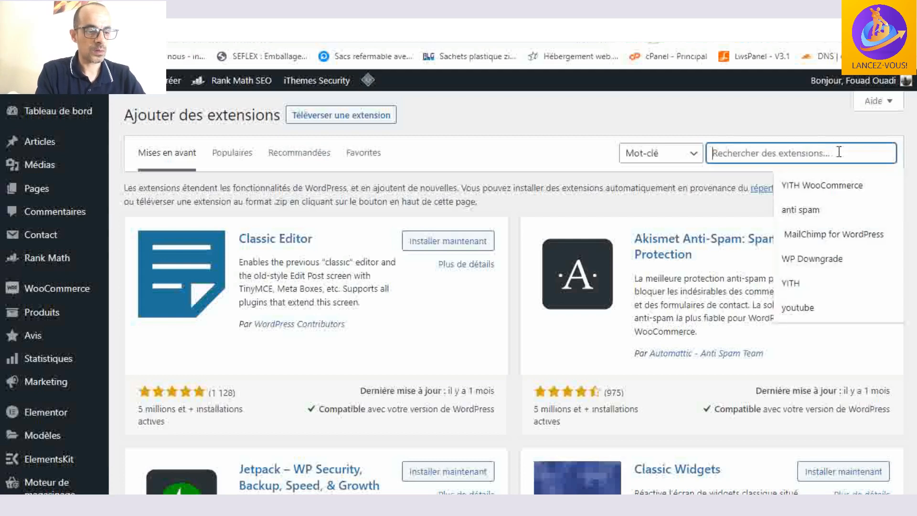
{"action": "type", "text": "google"}
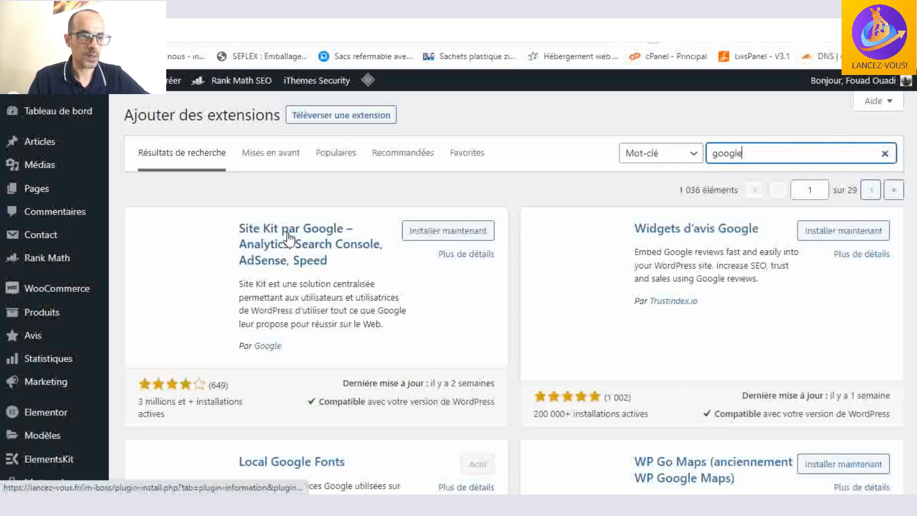
{"action": "left_click", "coordinate": [429, 230]}
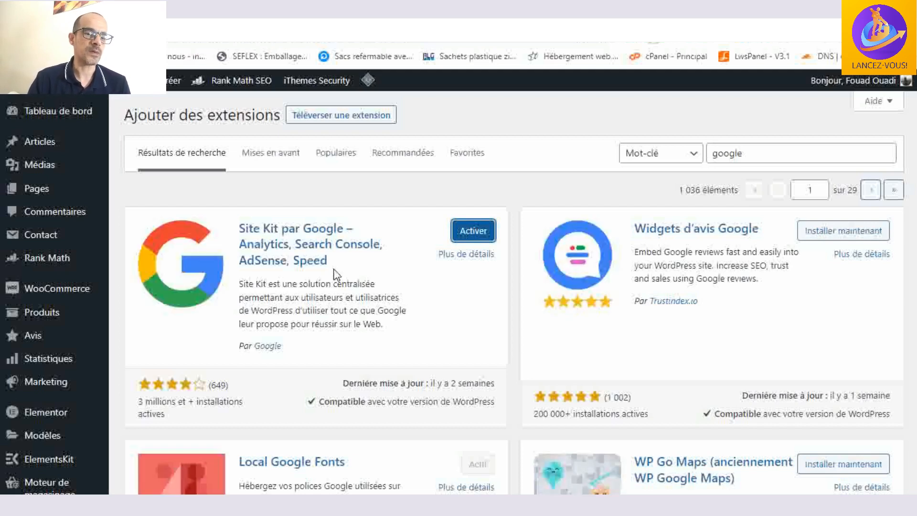
{"action": "left_click", "coordinate": [479, 231]}
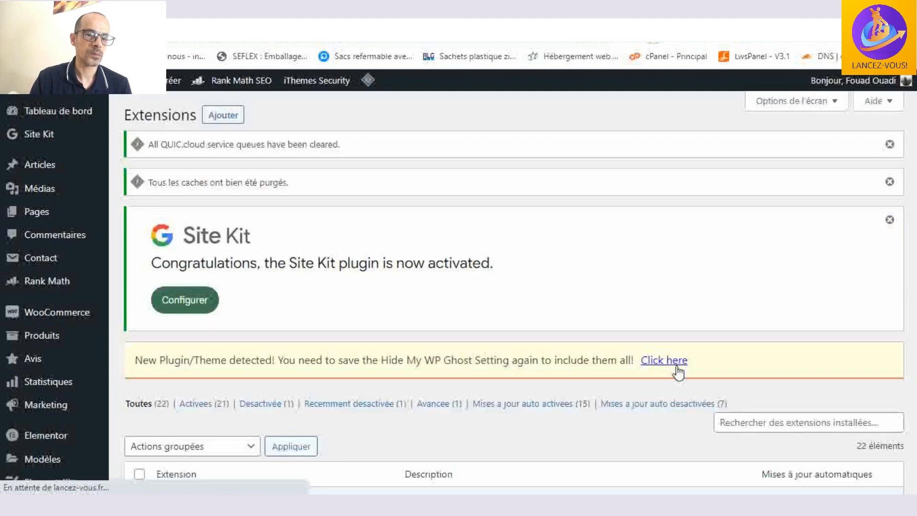
- Follow the Hide My WP Ghost notice to update its plugin and theme list with the new extension
{"action": "right_click", "coordinate": [667, 364]}
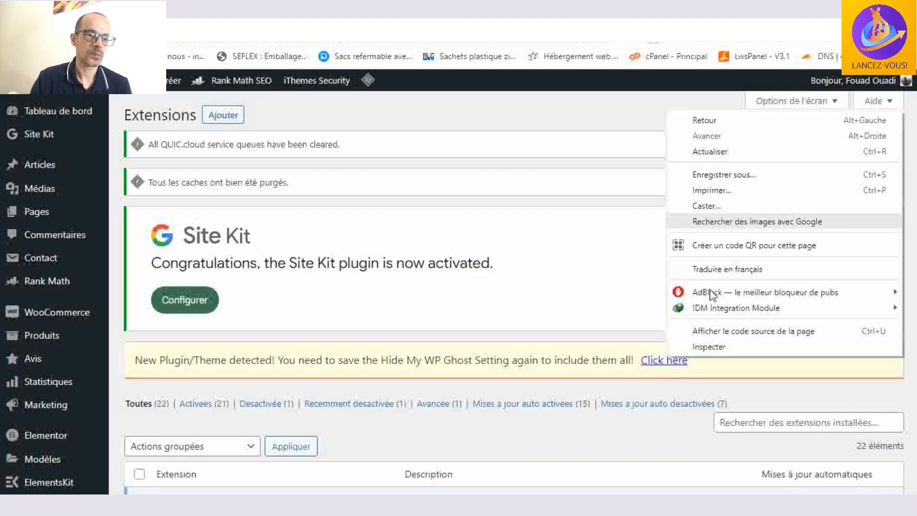
{"action": "left_click", "coordinate": [654, 367]}
{"action": "left_click", "coordinate": [662, 363]}
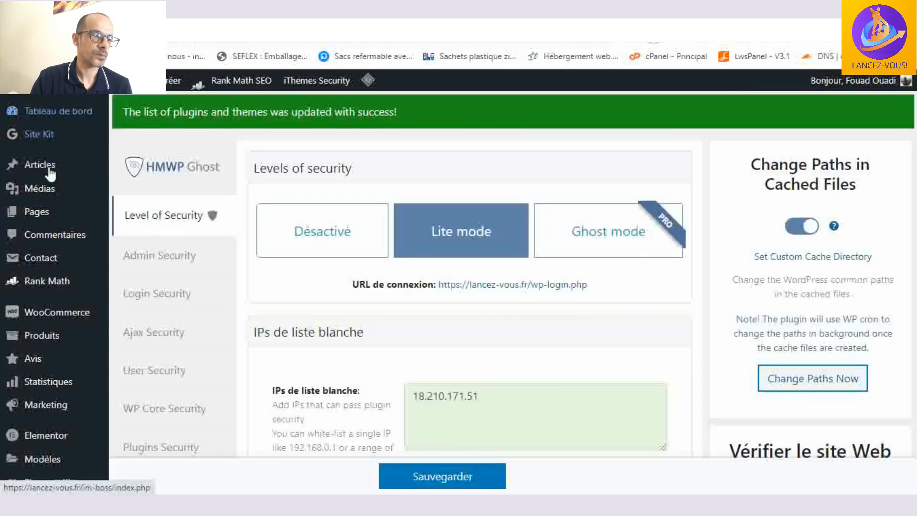
- Open the Site Kit dashboard and start connecting with Google, leaving anonymous usage data sharing unchecked
{"action": "scroll", "coordinate": [50, 174], "scroll_direction": "down", "scroll_amount": 8}
{"action": "mouse_move", "coordinate": [56, 211]}
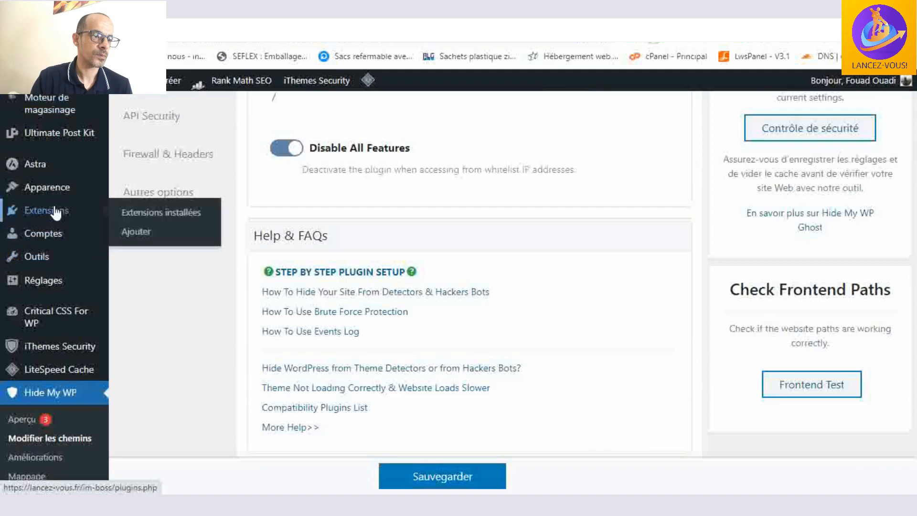
{"action": "scroll", "coordinate": [56, 211], "scroll_direction": "up", "scroll_amount": 8}
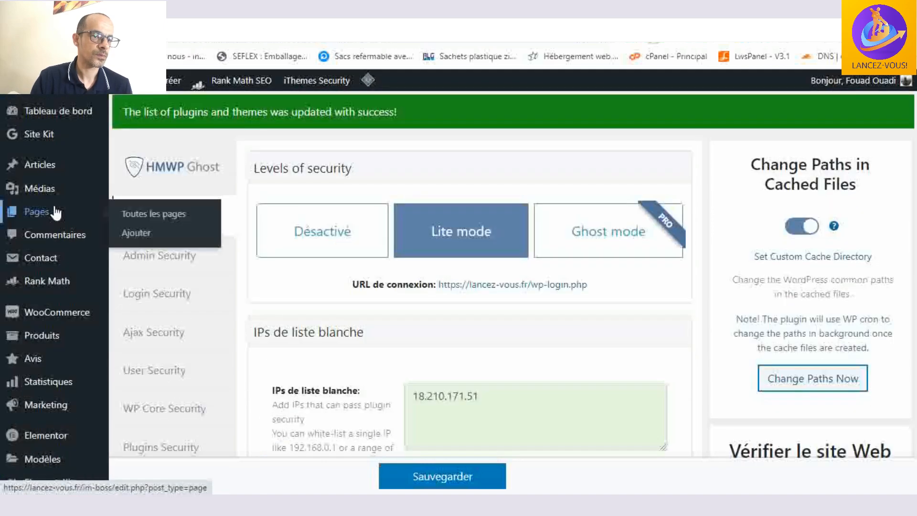
{"action": "left_click", "coordinate": [53, 137]}
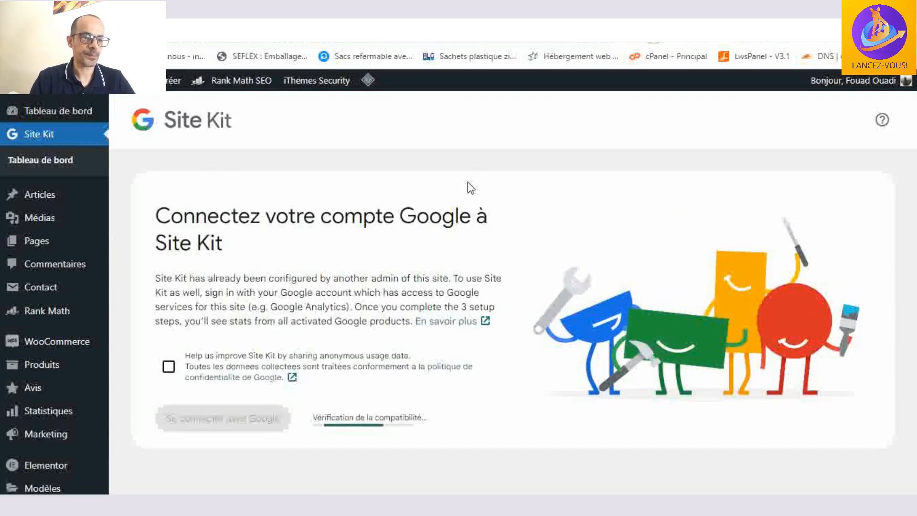
{"action": "scroll", "coordinate": [468, 182], "scroll_direction": "down", "scroll_amount": 2}
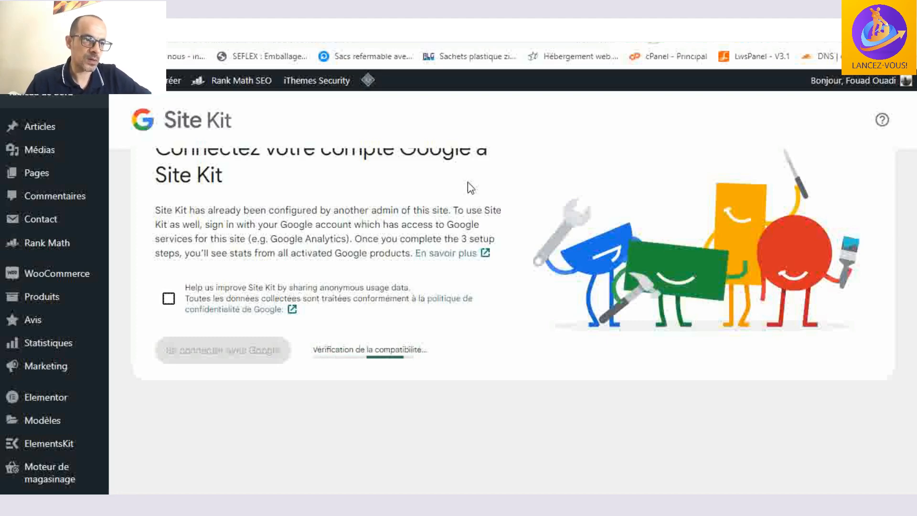
{"action": "scroll", "coordinate": [468, 182], "scroll_direction": "up", "scroll_amount": 2}
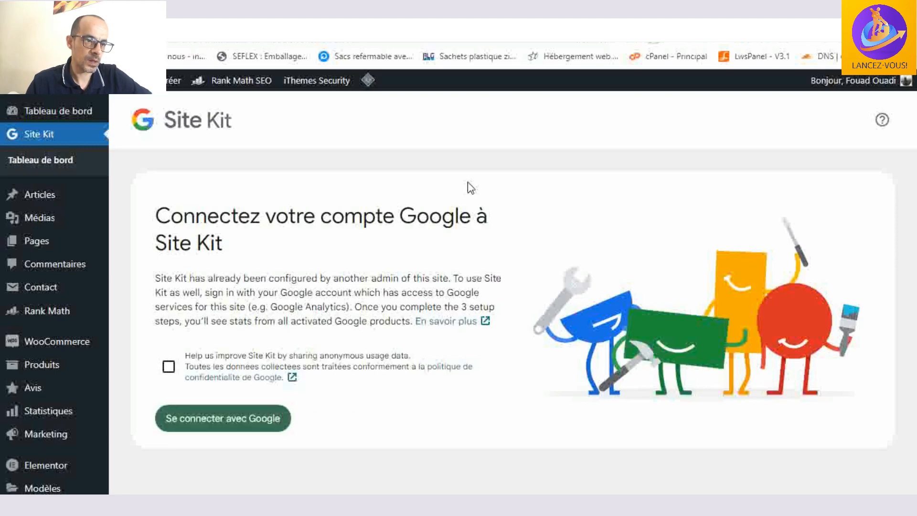
{"action": "scroll", "coordinate": [468, 182], "scroll_direction": "down", "scroll_amount": 2}
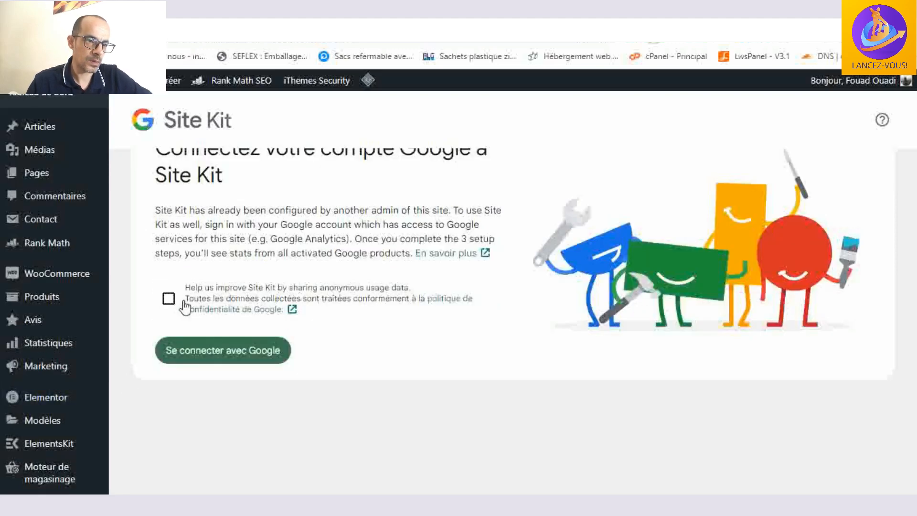
{"action": "left_click", "coordinate": [245, 349]}
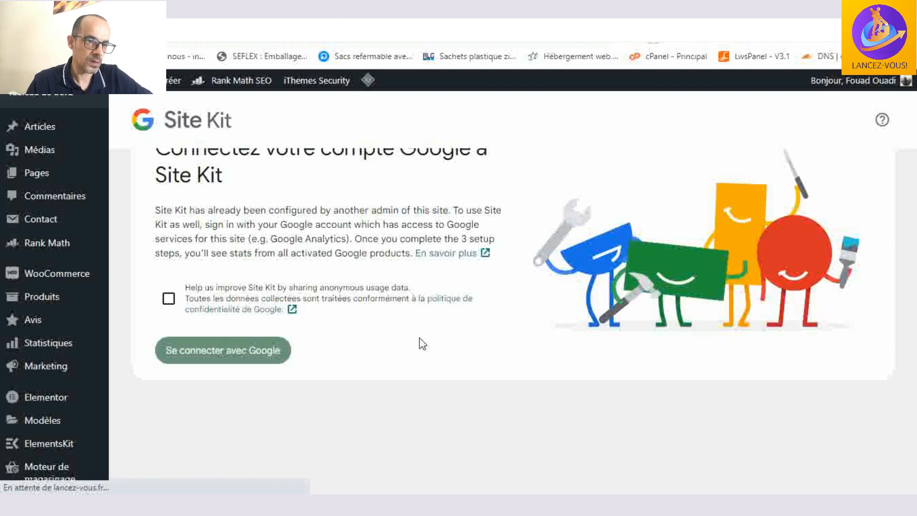
- Grant Site Kit access to all the listed Google Analytics, Search Console and site management services and continue
{"action": "scroll", "coordinate": [422, 343], "scroll_direction": "up", "scroll_amount": 2}
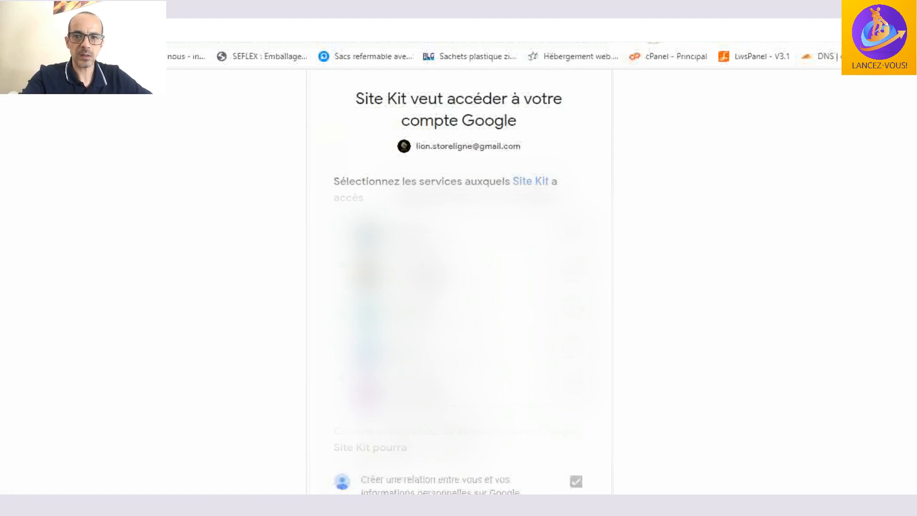
{"action": "left_click", "coordinate": [362, 232]}
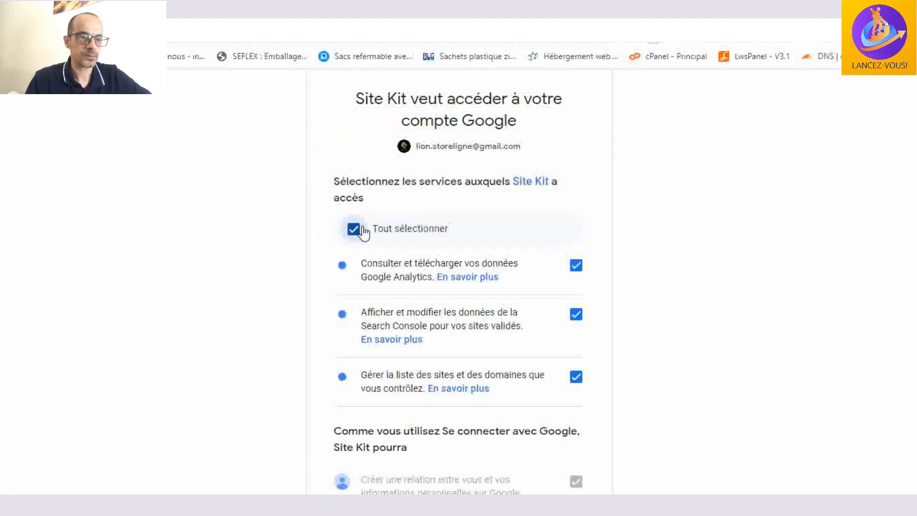
{"action": "scroll", "coordinate": [473, 231], "scroll_direction": "down", "scroll_amount": 10}
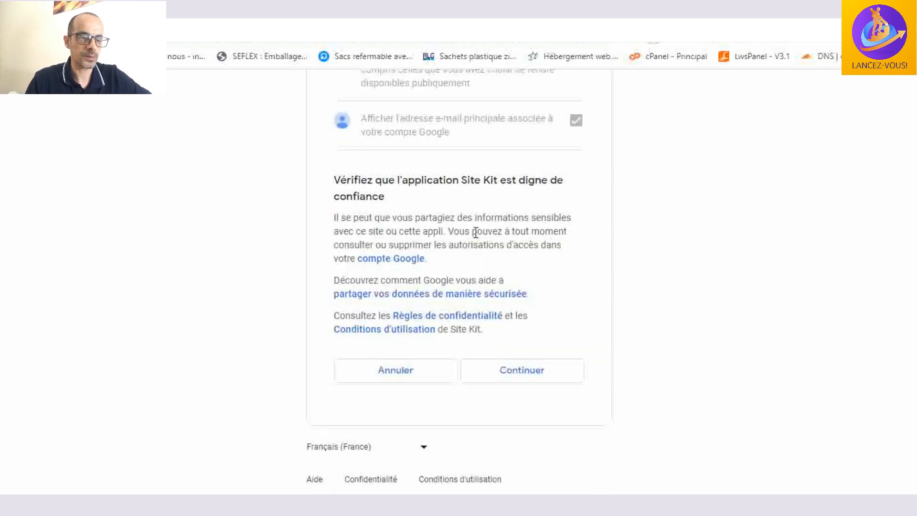
{"action": "left_click", "coordinate": [516, 370]}
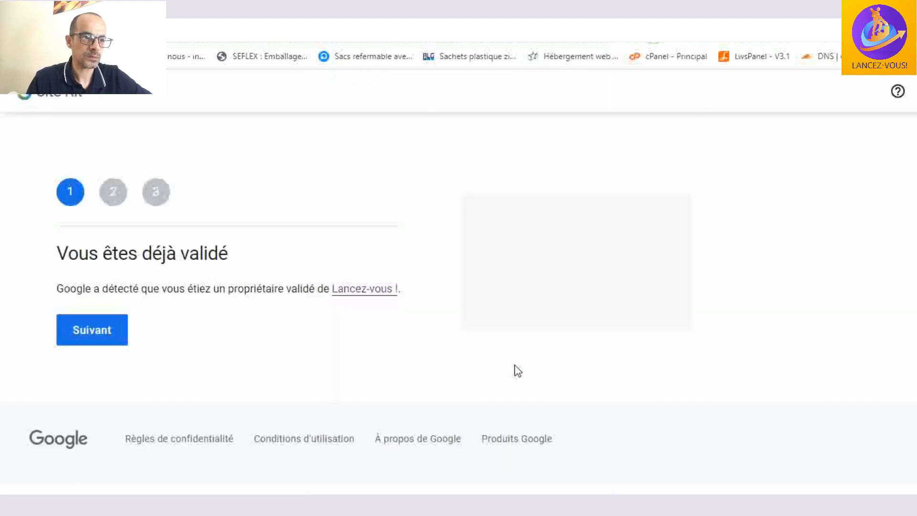
- Complete the remaining Site Kit setup stages, authorizing metrics for Lancez-vous !, and go to the Site Kit dashboard
{"action": "left_click", "coordinate": [105, 329]}
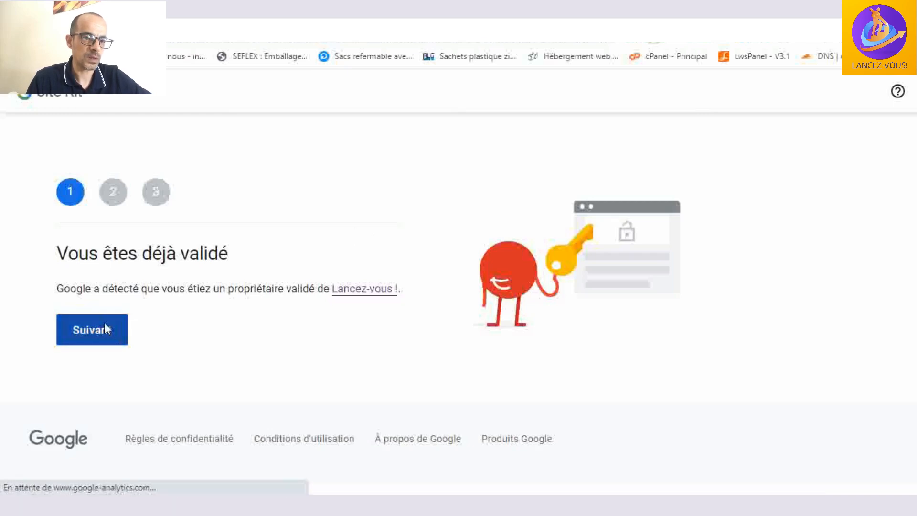
{"action": "left_click", "coordinate": [100, 364]}
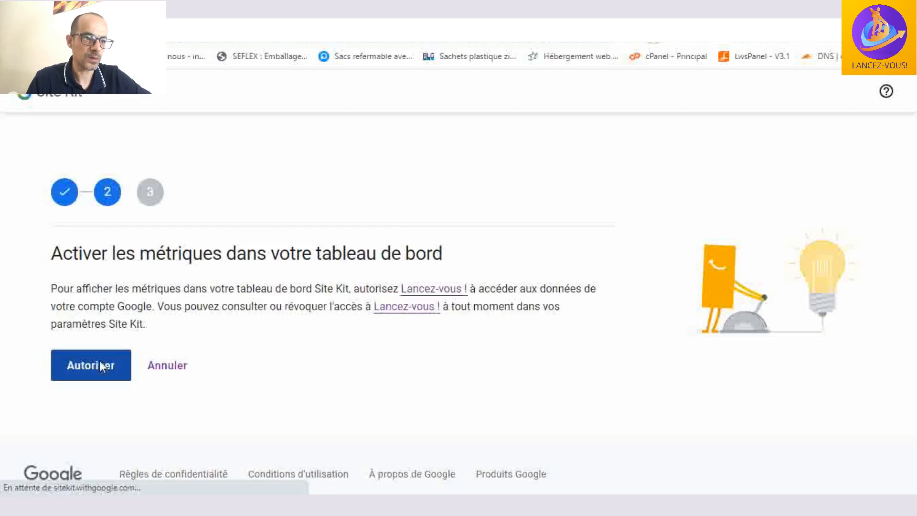
{"action": "left_click", "coordinate": [100, 345]}
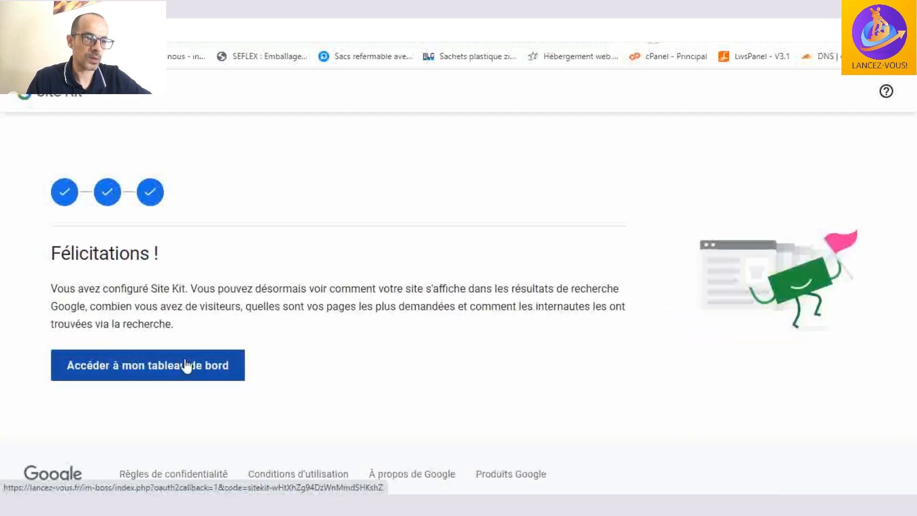
{"action": "left_click", "coordinate": [186, 366]}
{"action": "scroll", "coordinate": [392, 339], "scroll_direction": "down", "scroll_amount": 1}
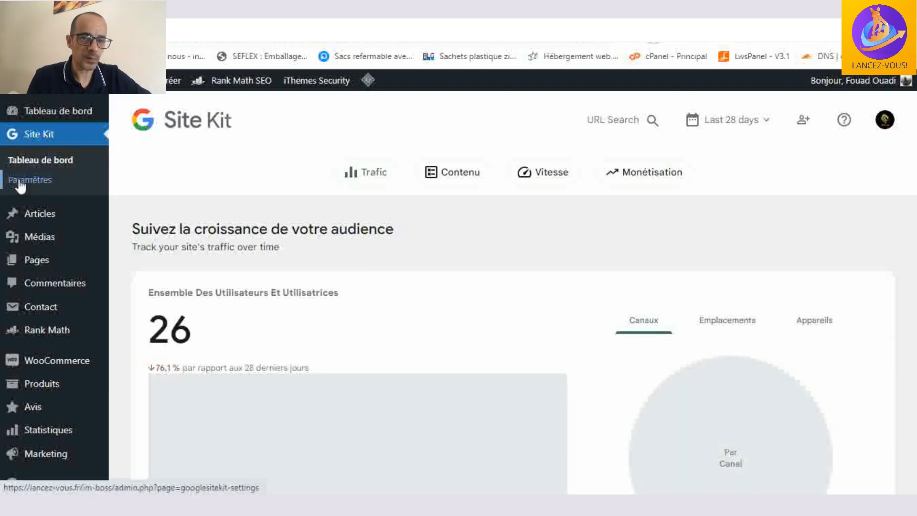
- Open the Site Kit settings and examine the connection details of Search Console, Google Analytics and PageSpeed Insights
{"action": "left_click", "coordinate": [19, 179]}
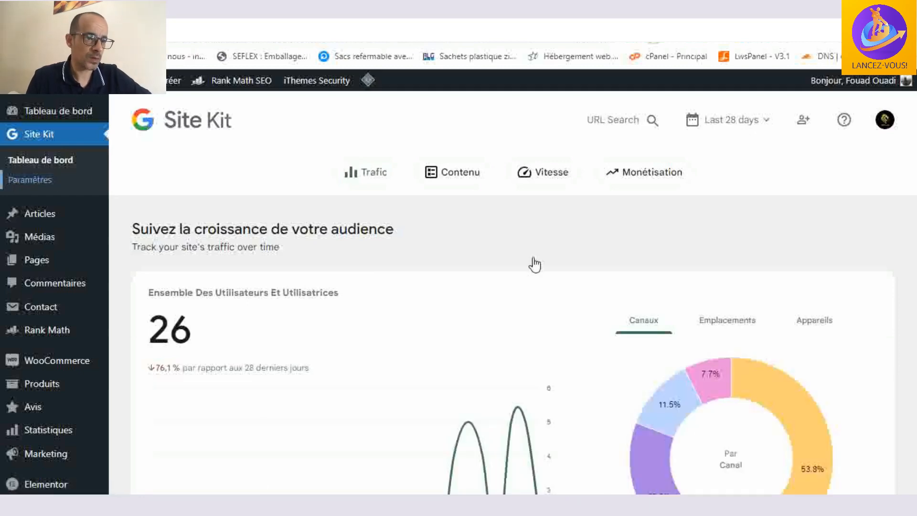
{"action": "scroll", "coordinate": [532, 262], "scroll_direction": "down", "scroll_amount": 5}
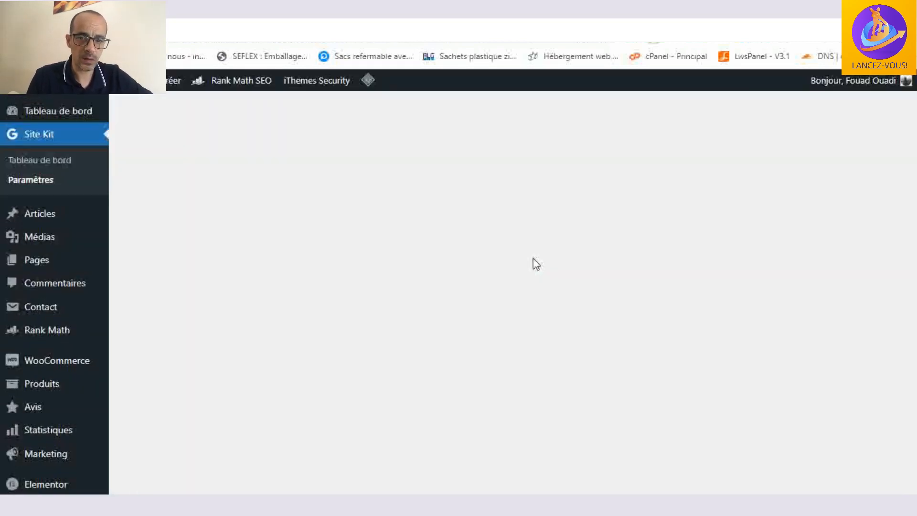
{"action": "scroll", "coordinate": [535, 262], "scroll_direction": "down", "scroll_amount": 1}
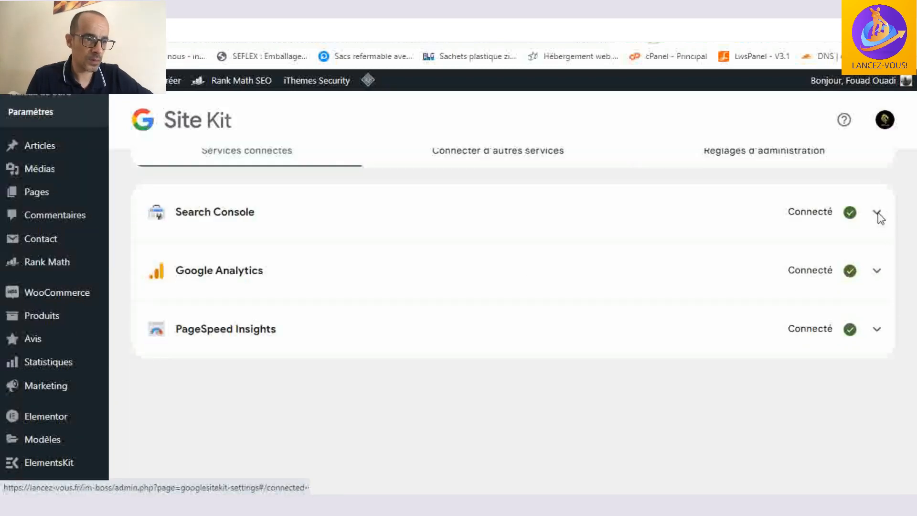
{"action": "left_click", "coordinate": [878, 214]}
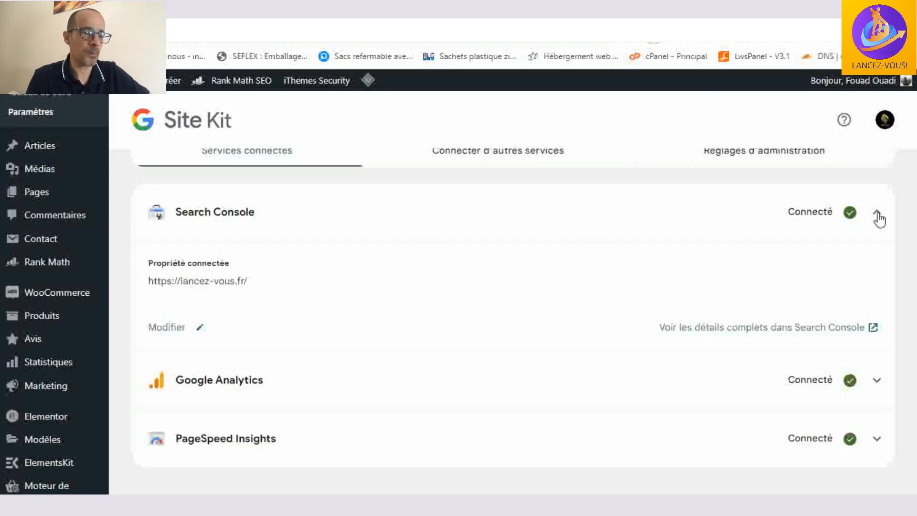
{"action": "left_click", "coordinate": [878, 216]}
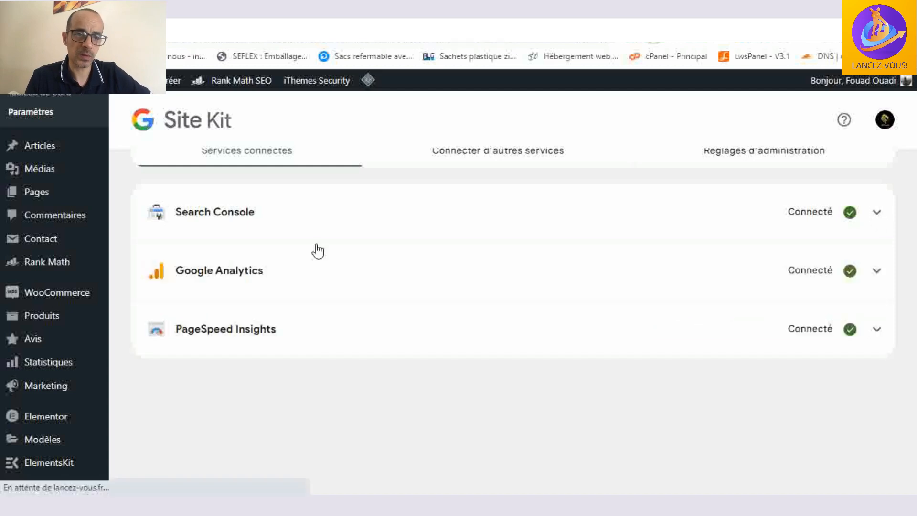
{"action": "left_click", "coordinate": [878, 272]}
{"action": "left_click", "coordinate": [877, 270]}
{"action": "scroll", "coordinate": [876, 270], "scroll_direction": "down", "scroll_amount": 1}
{"action": "left_click", "coordinate": [875, 265]}
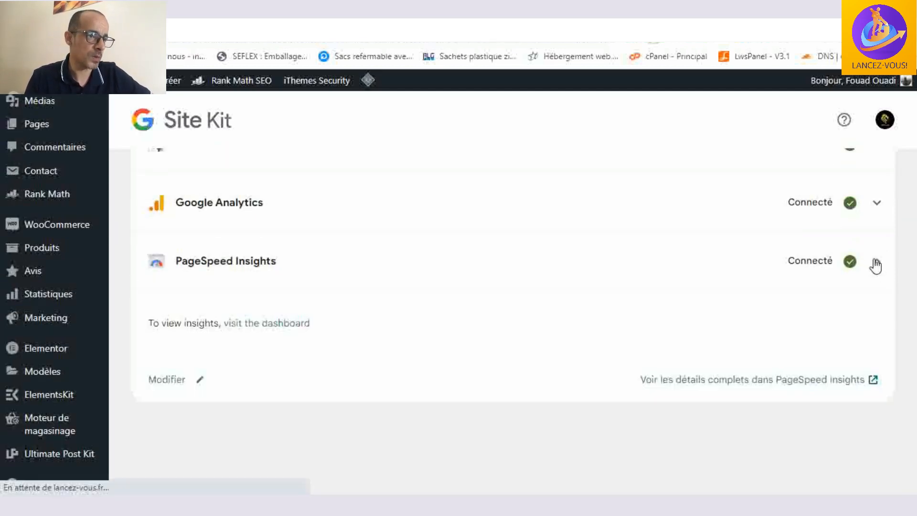
{"action": "left_click", "coordinate": [876, 266]}
{"action": "scroll", "coordinate": [7, 236], "scroll_direction": "up", "scroll_amount": 2}
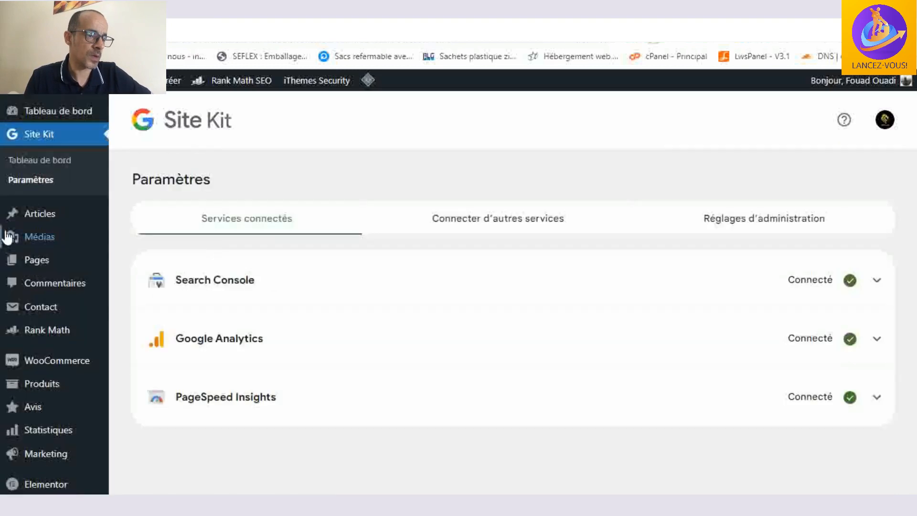
- Return to the Site Kit dashboard and examine the audience traffic chart and the breakdown by channel
{"action": "left_click", "coordinate": [43, 164]}
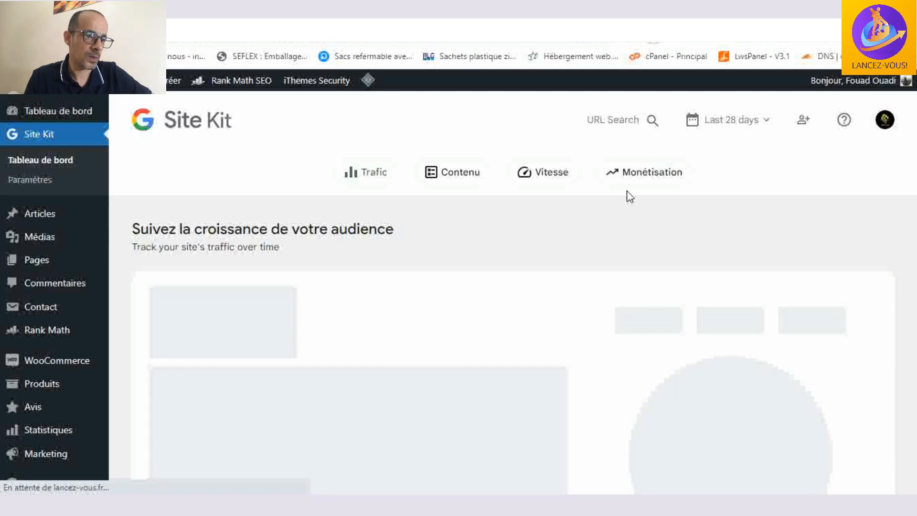
{"action": "scroll", "coordinate": [627, 195], "scroll_direction": "down", "scroll_amount": 2}
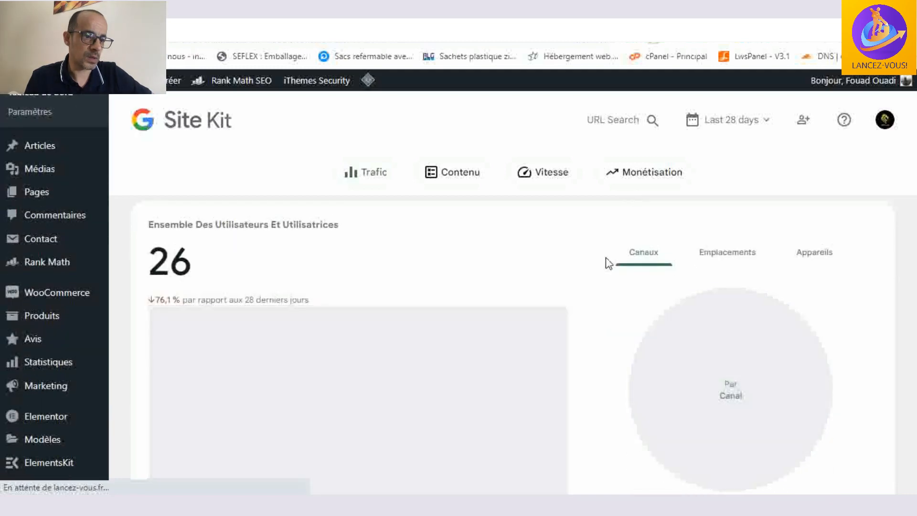
{"action": "scroll", "coordinate": [601, 283], "scroll_direction": "down", "scroll_amount": 2}
{"action": "scroll", "coordinate": [600, 283], "scroll_direction": "down", "scroll_amount": 4}
{"action": "scroll", "coordinate": [601, 282], "scroll_direction": "up", "scroll_amount": 4}
{"action": "scroll", "coordinate": [601, 282], "scroll_direction": "down", "scroll_amount": 3}
{"action": "scroll", "coordinate": [600, 283], "scroll_direction": "up", "scroll_amount": 3}
{"action": "scroll", "coordinate": [602, 283], "scroll_direction": "down", "scroll_amount": 3}
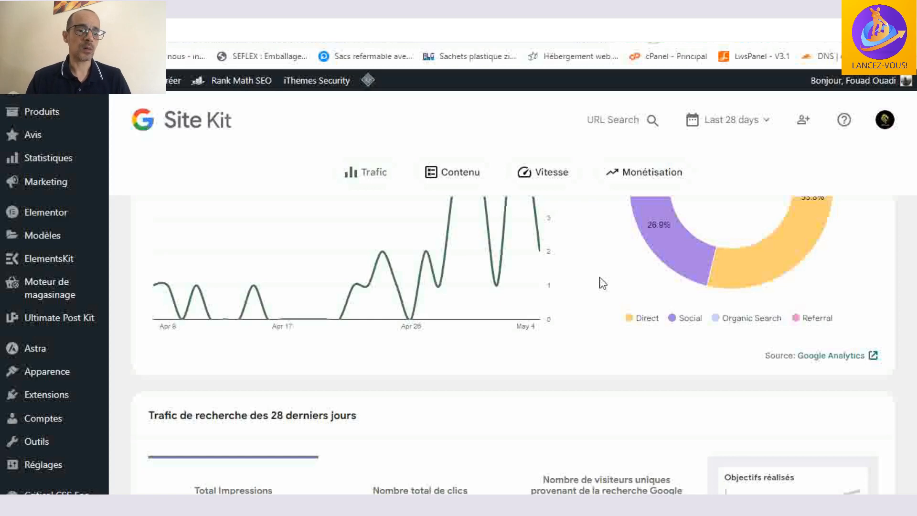
{"action": "scroll", "coordinate": [602, 283], "scroll_direction": "up", "scroll_amount": 4}
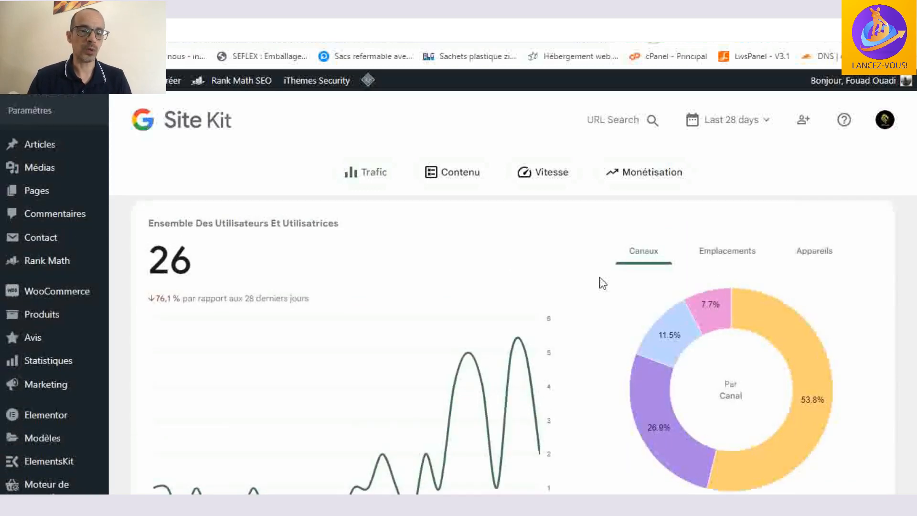
- Examine the search traffic, content, speed and monetisation sections of the Site Kit dashboard
{"action": "scroll", "coordinate": [603, 283], "scroll_direction": "down", "scroll_amount": 5}
{"action": "scroll", "coordinate": [603, 282], "scroll_direction": "down", "scroll_amount": 5}
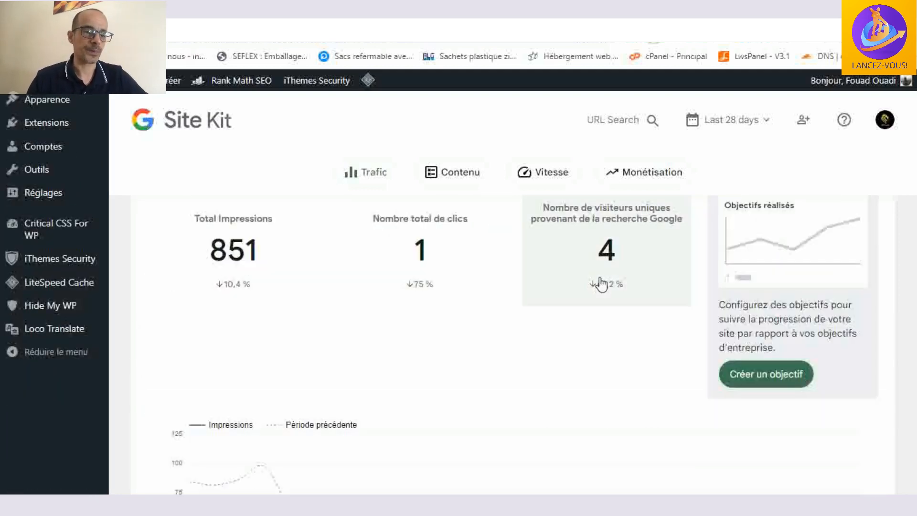
{"action": "scroll", "coordinate": [600, 283], "scroll_direction": "down", "scroll_amount": 15}
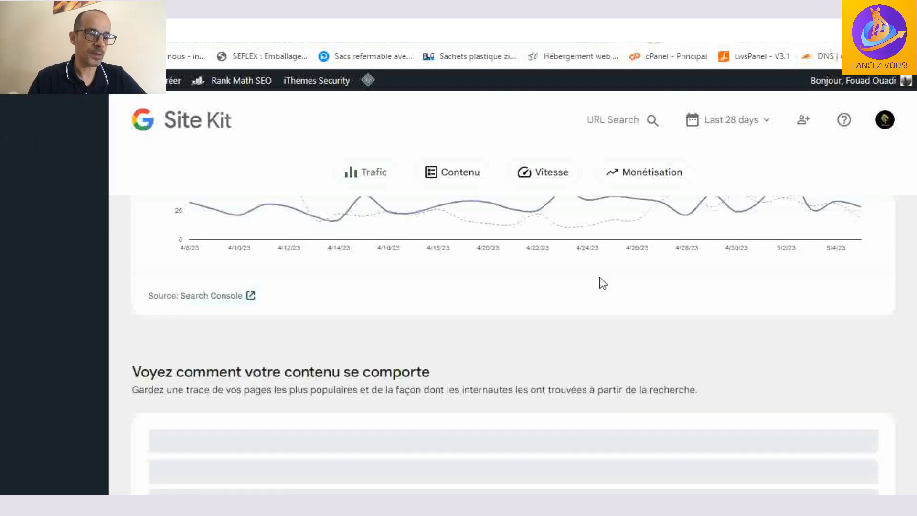
{"action": "scroll", "coordinate": [597, 334], "scroll_direction": "down", "scroll_amount": 15}
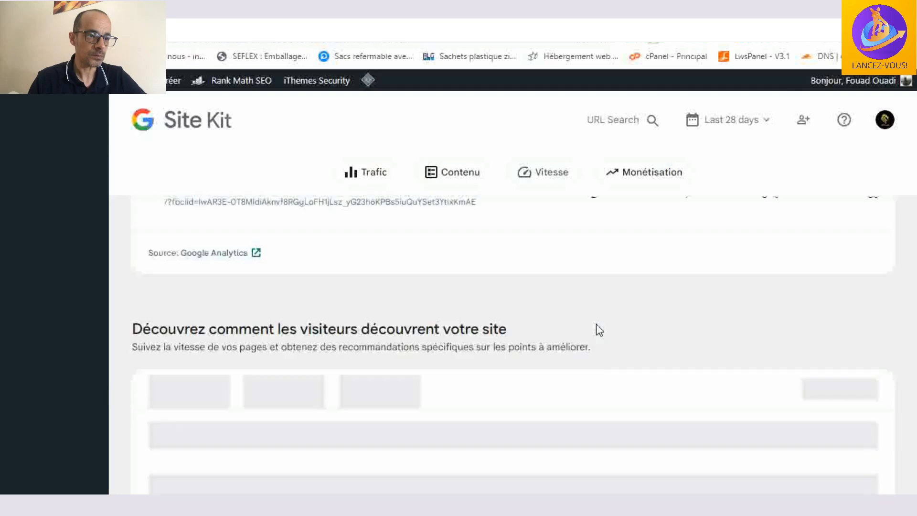
{"action": "scroll", "coordinate": [595, 324], "scroll_direction": "down", "scroll_amount": 2}
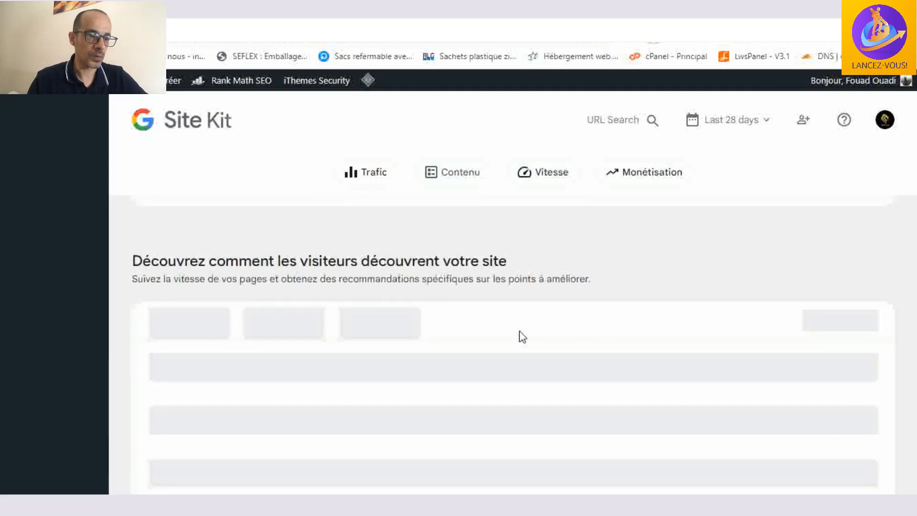
{"action": "scroll", "coordinate": [522, 337], "scroll_direction": "down", "scroll_amount": 6}
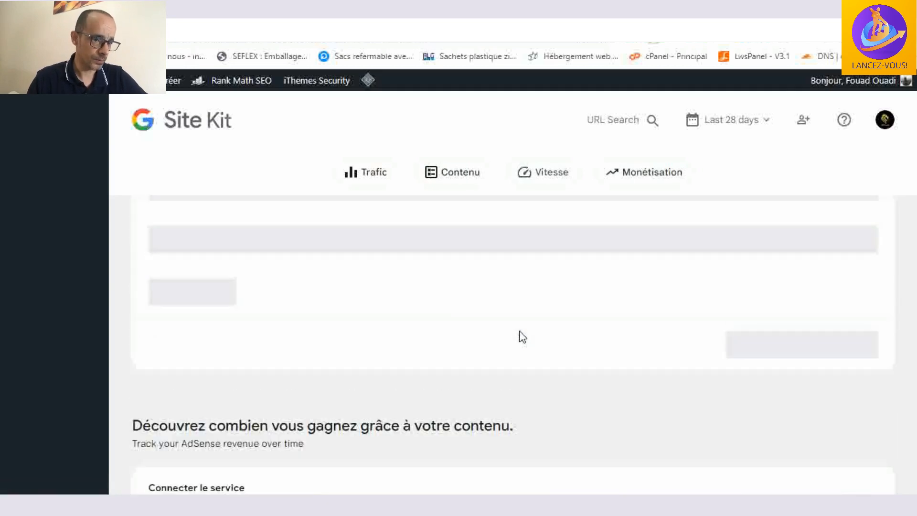
{"action": "scroll", "coordinate": [521, 336], "scroll_direction": "up", "scroll_amount": 15}
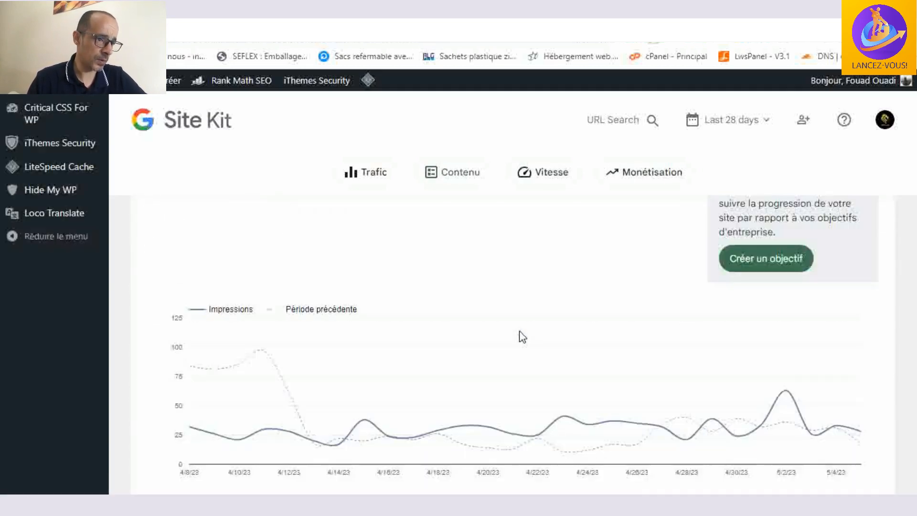
{"action": "scroll", "coordinate": [521, 336], "scroll_direction": "up", "scroll_amount": 8}
- Switch to the browser page with Rank Math's general settings and review its Search Console, Analytics, data storage and e-mail report options
{"action": "mouse_move", "coordinate": [62, 305]}
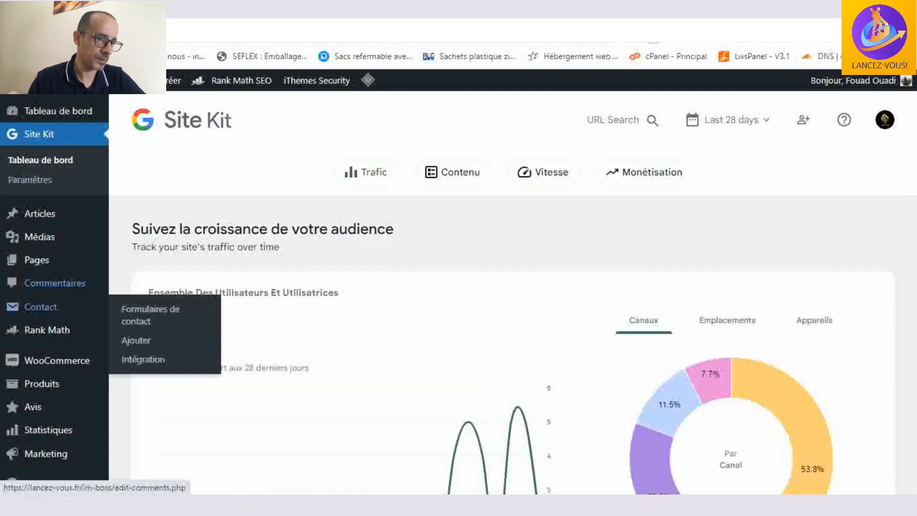
{"action": "left_click", "coordinate": [144, 9]}
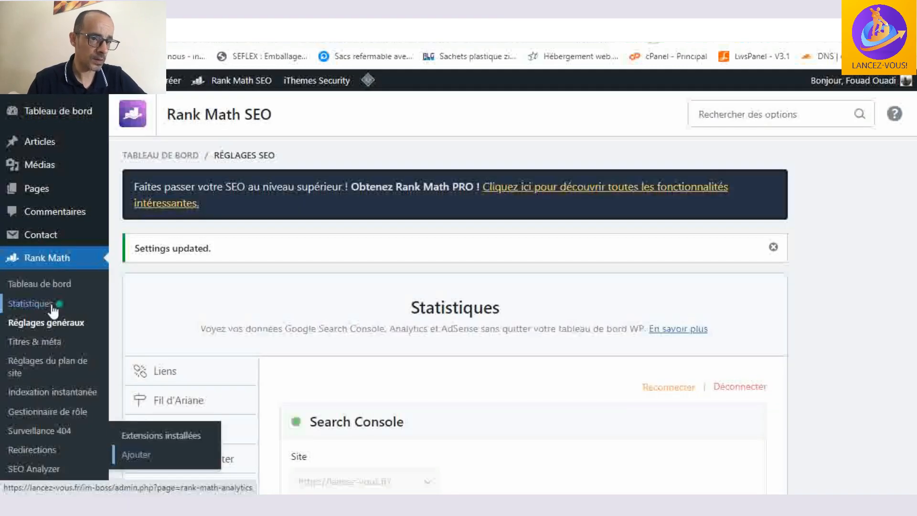
{"action": "scroll", "coordinate": [436, 266], "scroll_direction": "down", "scroll_amount": 6}
{"action": "scroll", "coordinate": [511, 228], "scroll_direction": "down", "scroll_amount": 3}
{"action": "scroll", "coordinate": [585, 253], "scroll_direction": "down", "scroll_amount": 8}
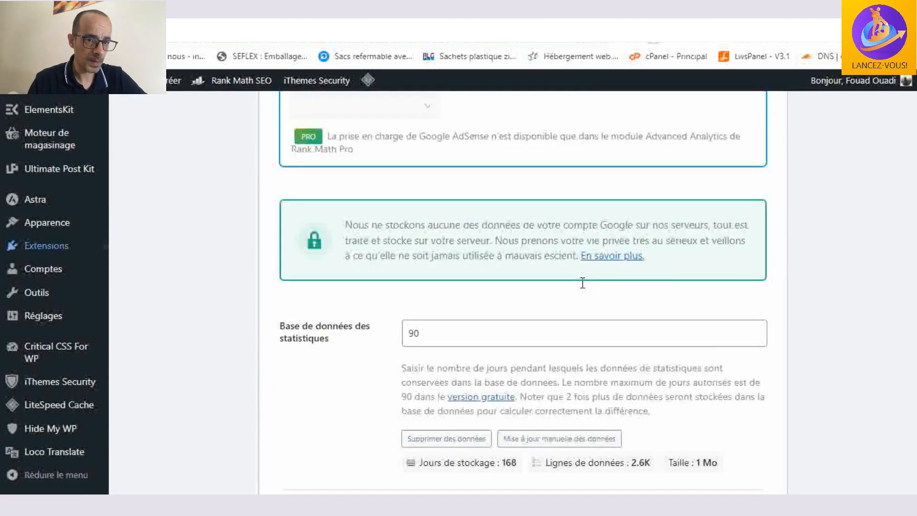
{"action": "scroll", "coordinate": [582, 283], "scroll_direction": "down", "scroll_amount": 5}
{"action": "scroll", "coordinate": [327, 341], "scroll_direction": "down", "scroll_amount": 2}
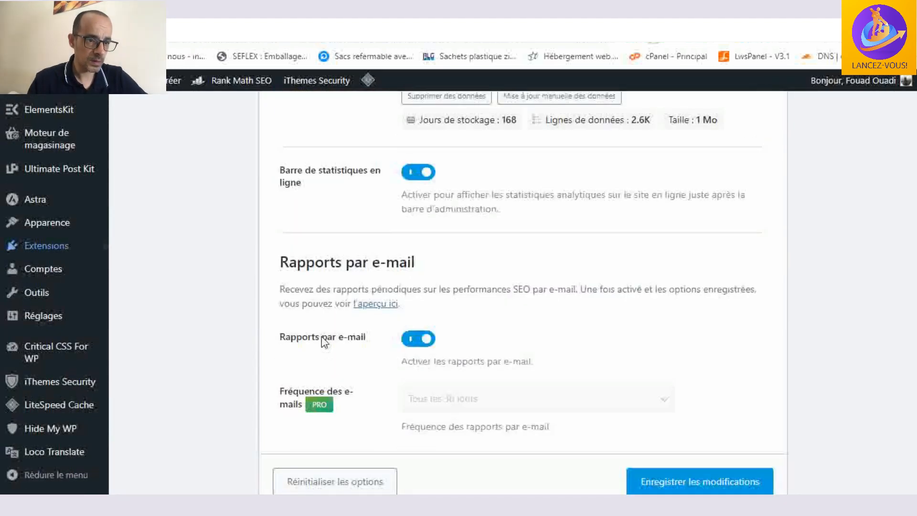
{"action": "scroll", "coordinate": [321, 341], "scroll_direction": "up", "scroll_amount": 5}
{"action": "scroll", "coordinate": [323, 342], "scroll_direction": "down", "scroll_amount": 6}
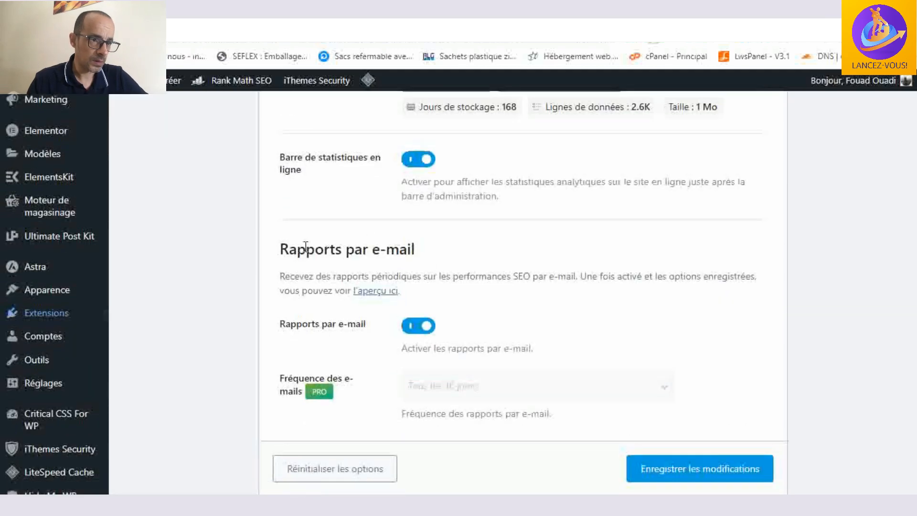
{"action": "scroll", "coordinate": [371, 239], "scroll_direction": "up", "scroll_amount": 15}
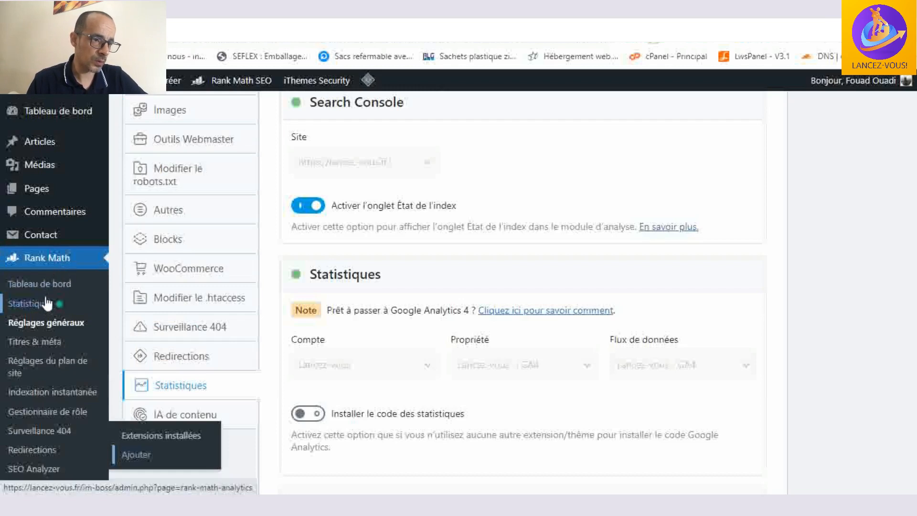
- Open Rank Math's statistics dashboard and examine the overall optimization, search impressions and keyword positions
{"action": "left_click", "coordinate": [47, 305]}
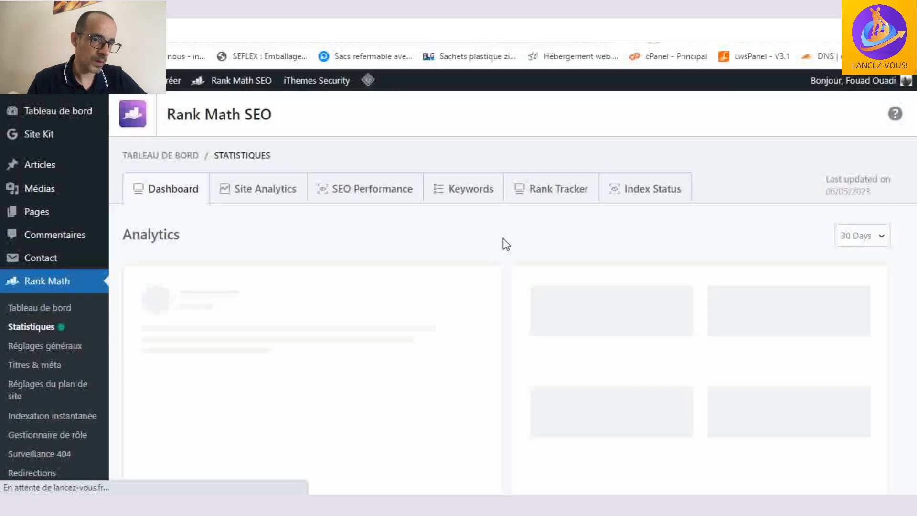
{"action": "scroll", "coordinate": [505, 244], "scroll_direction": "down", "scroll_amount": 6}
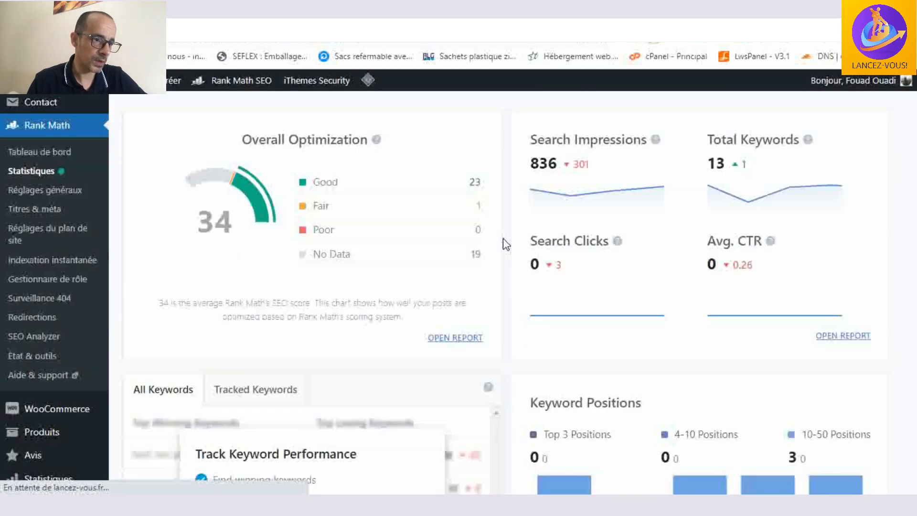
{"action": "scroll", "coordinate": [505, 244], "scroll_direction": "down", "scroll_amount": 2}
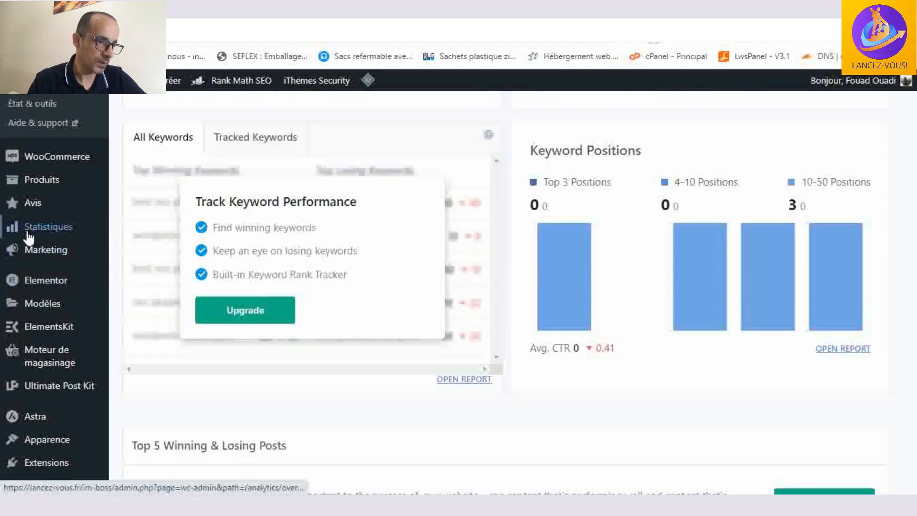
- Open Rank Math's Titres & méta settings and review the global robots metadata and the noindex option for empty archives
{"action": "mouse_move", "coordinate": [39, 232]}
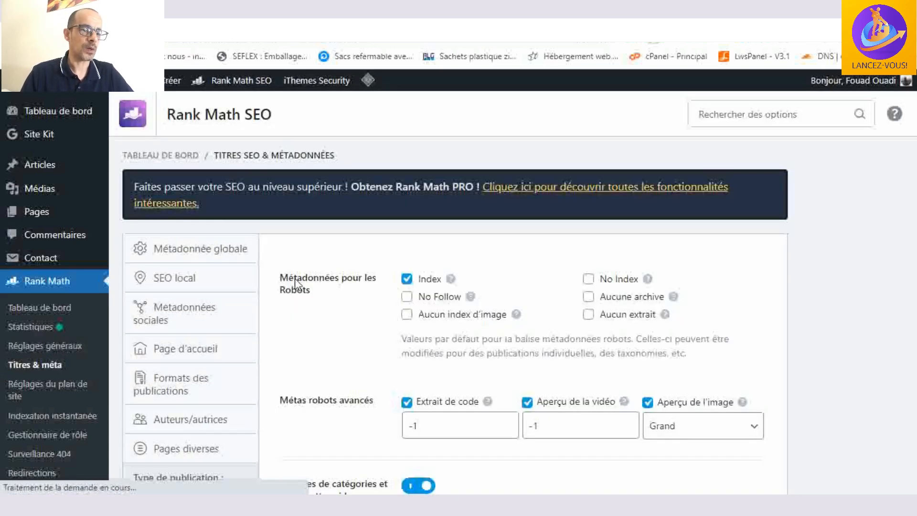
{"action": "scroll", "coordinate": [233, 272], "scroll_direction": "down", "scroll_amount": 1}
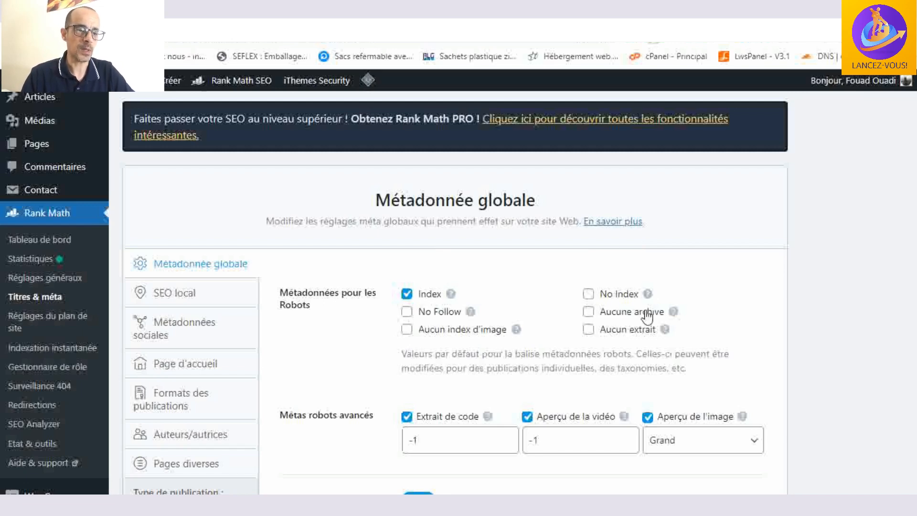
{"action": "scroll", "coordinate": [554, 280], "scroll_direction": "down", "scroll_amount": 2}
{"action": "scroll", "coordinate": [554, 279], "scroll_direction": "down", "scroll_amount": 1}
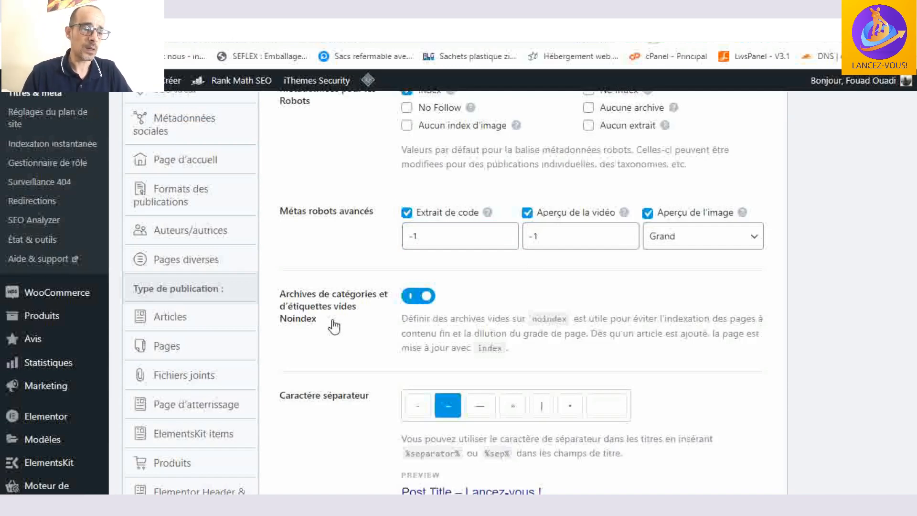
{"action": "scroll", "coordinate": [334, 327], "scroll_direction": "down", "scroll_amount": 3}
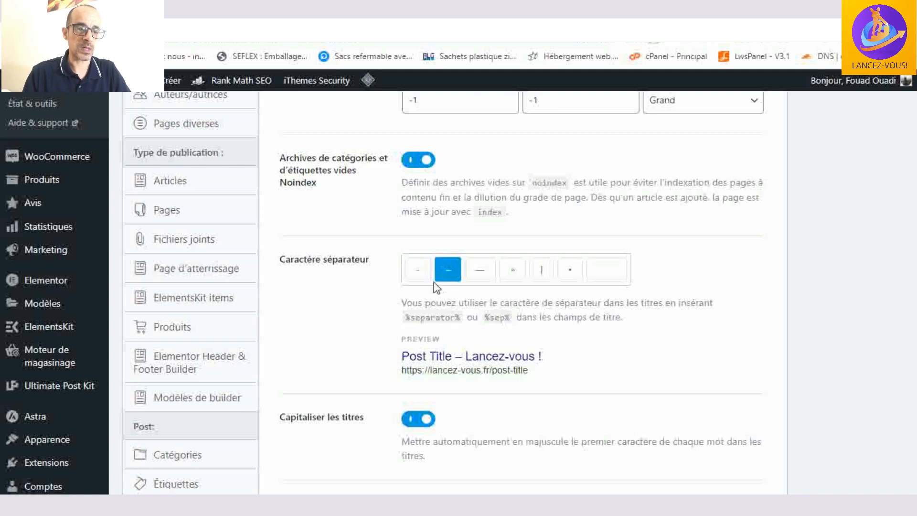
- Try the hyphen and the long dash as title separators, and set the separator character to the vertical bar |
{"action": "left_click", "coordinate": [543, 277]}
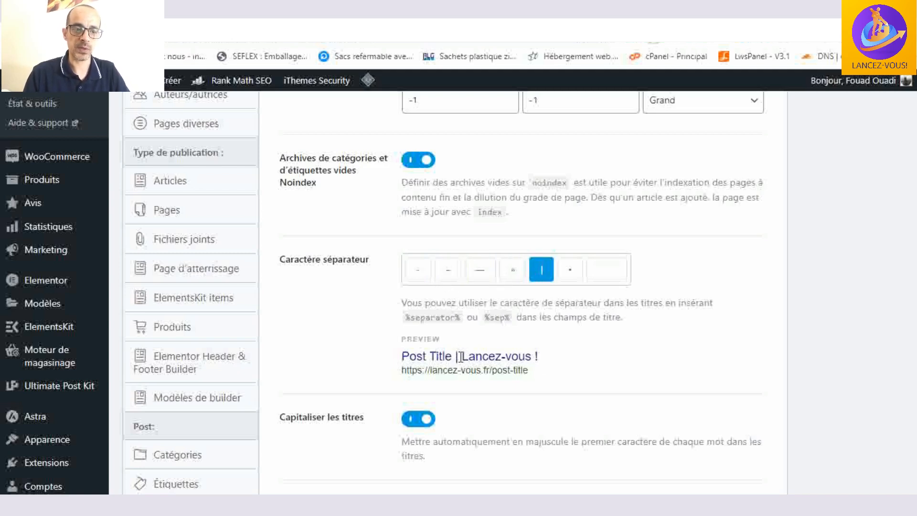
{"action": "left_click", "coordinate": [418, 270]}
{"action": "left_click", "coordinate": [486, 272]}
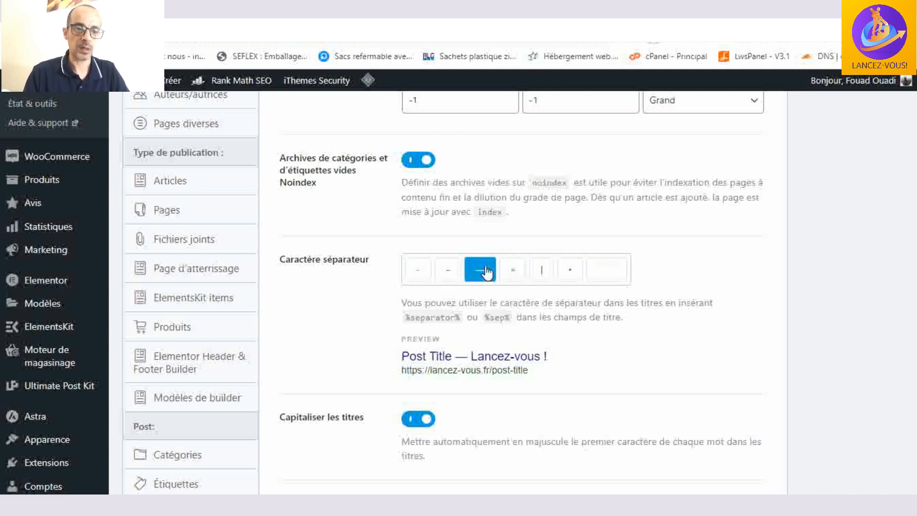
{"action": "left_click", "coordinate": [539, 274]}
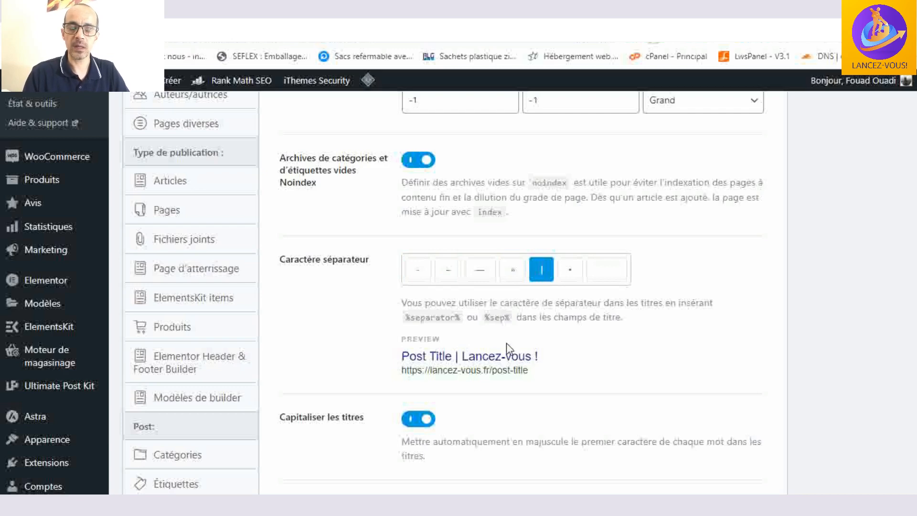
{"action": "scroll", "coordinate": [543, 341], "scroll_direction": "down", "scroll_amount": 1}
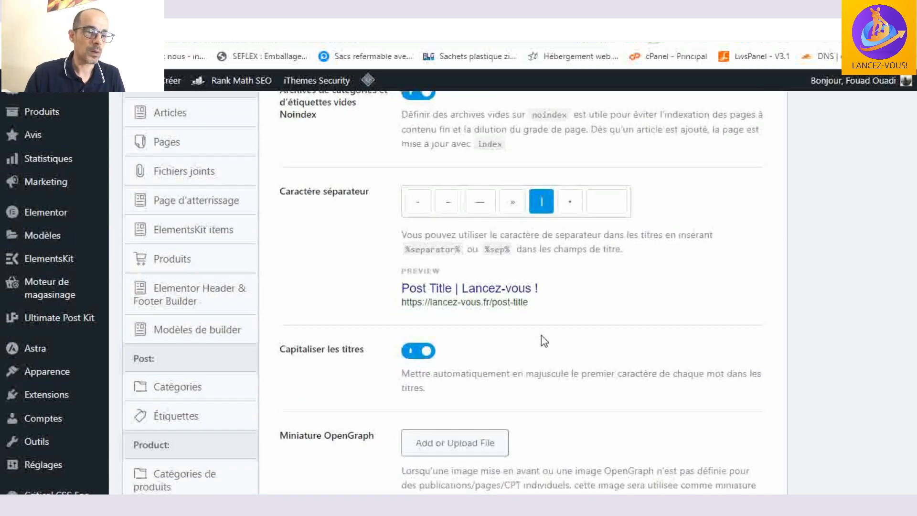
{"action": "scroll", "coordinate": [543, 340], "scroll_direction": "down", "scroll_amount": 1}
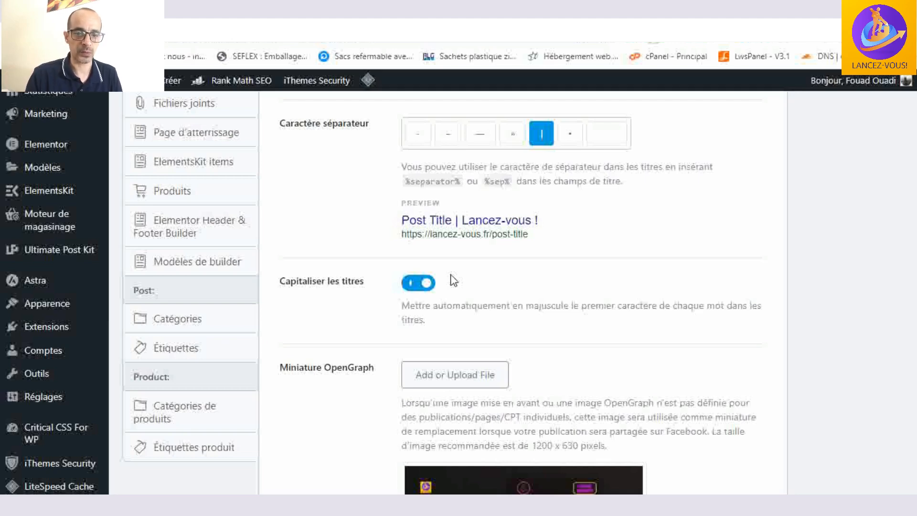
- Review the title capitalization, OpenGraph thumbnail and Twitter card type options in the global metadata settings
{"action": "scroll", "coordinate": [452, 281], "scroll_direction": "up", "scroll_amount": 1}
{"action": "scroll", "coordinate": [451, 280], "scroll_direction": "down", "scroll_amount": 3}
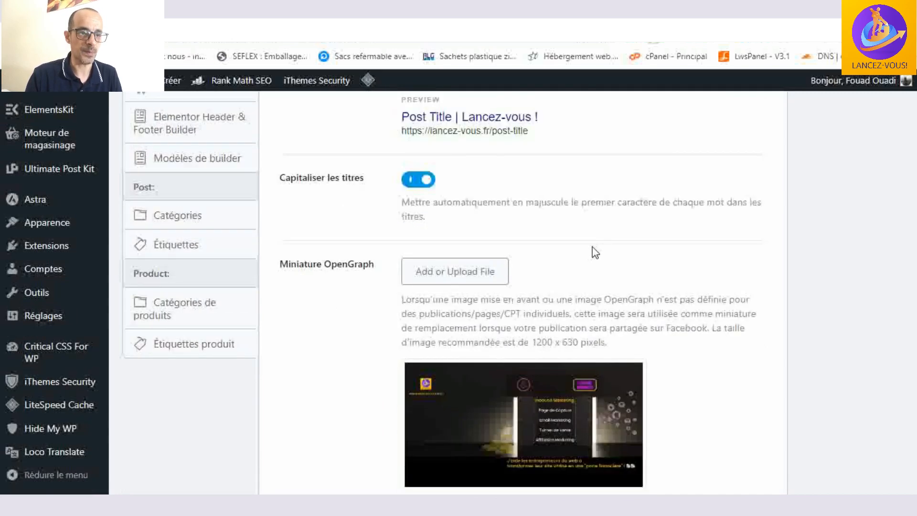
{"action": "scroll", "coordinate": [587, 245], "scroll_direction": "down", "scroll_amount": 2}
{"action": "scroll", "coordinate": [582, 244], "scroll_direction": "up", "scroll_amount": 2}
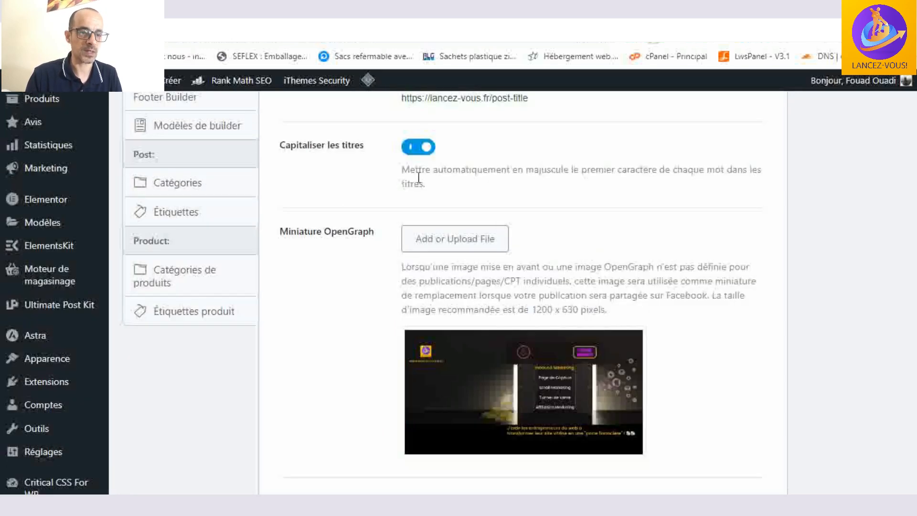
{"action": "scroll", "coordinate": [624, 220], "scroll_direction": "down", "scroll_amount": 1}
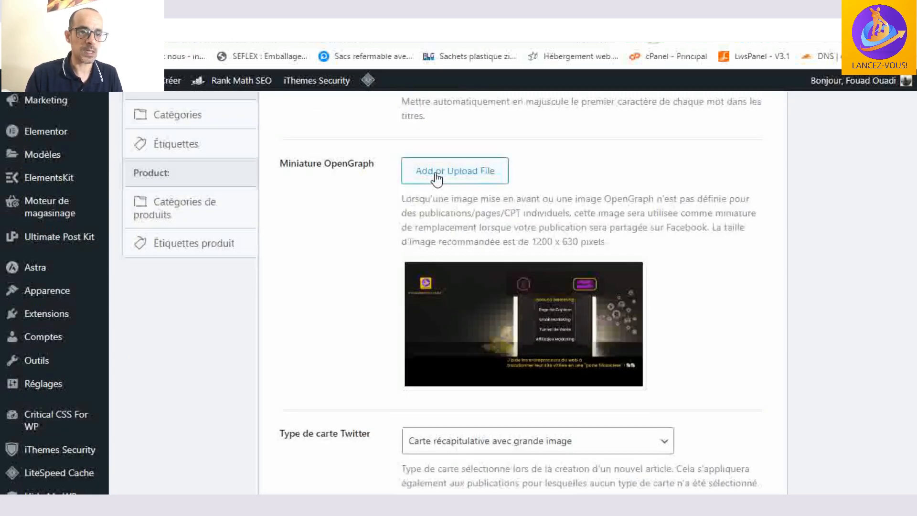
{"action": "scroll", "coordinate": [518, 196], "scroll_direction": "down", "scroll_amount": 1}
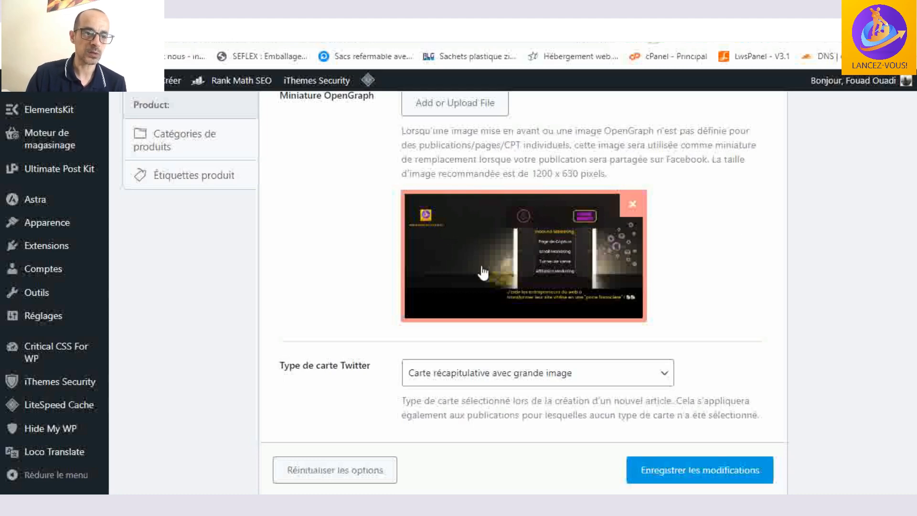
{"action": "scroll", "coordinate": [773, 237], "scroll_direction": "down", "scroll_amount": 1}
{"action": "scroll", "coordinate": [774, 237], "scroll_direction": "up", "scroll_amount": 15}
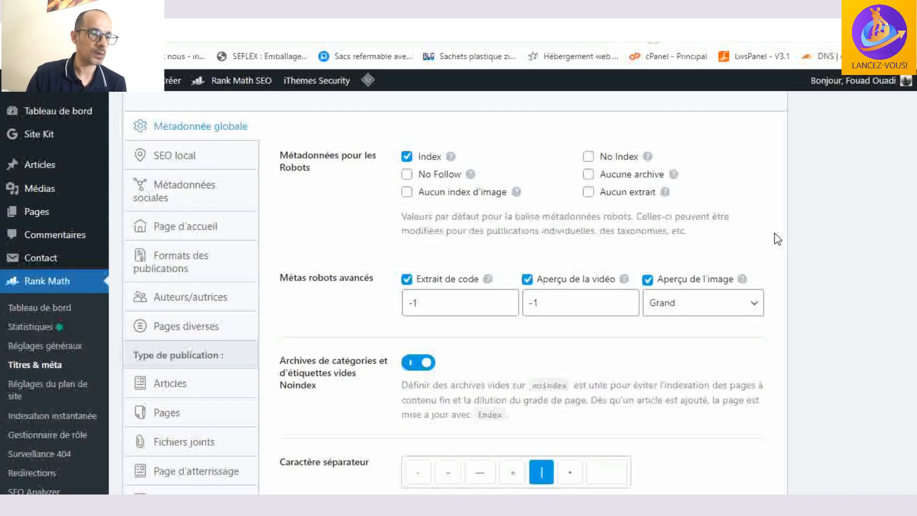
- Open the SEO local settings and review the organization type, website name, logo, URL and e-mail fields
{"action": "left_click", "coordinate": [185, 296]}
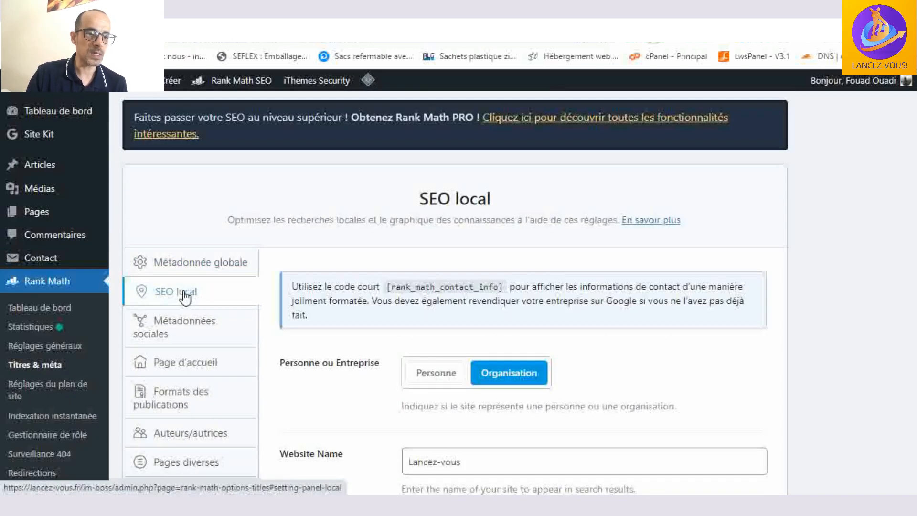
{"action": "scroll", "coordinate": [604, 275], "scroll_direction": "down", "scroll_amount": 1}
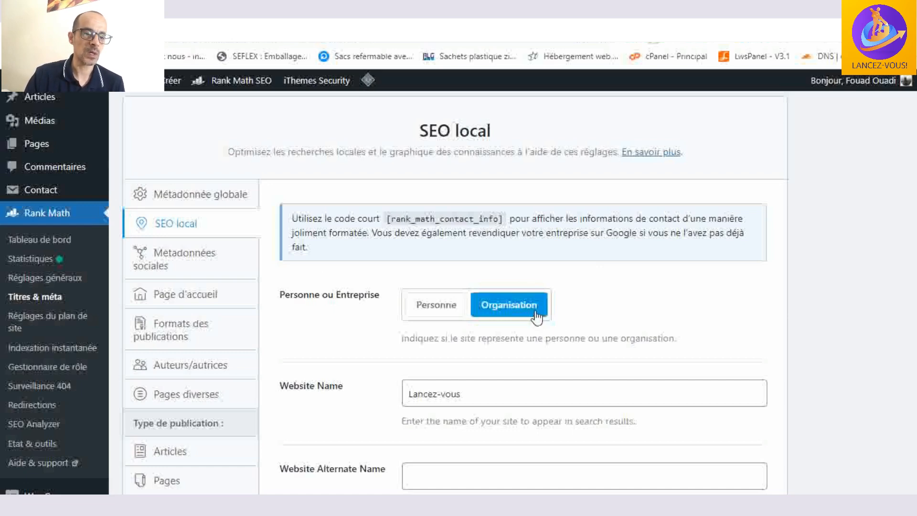
{"action": "scroll", "coordinate": [637, 327], "scroll_direction": "down", "scroll_amount": 3}
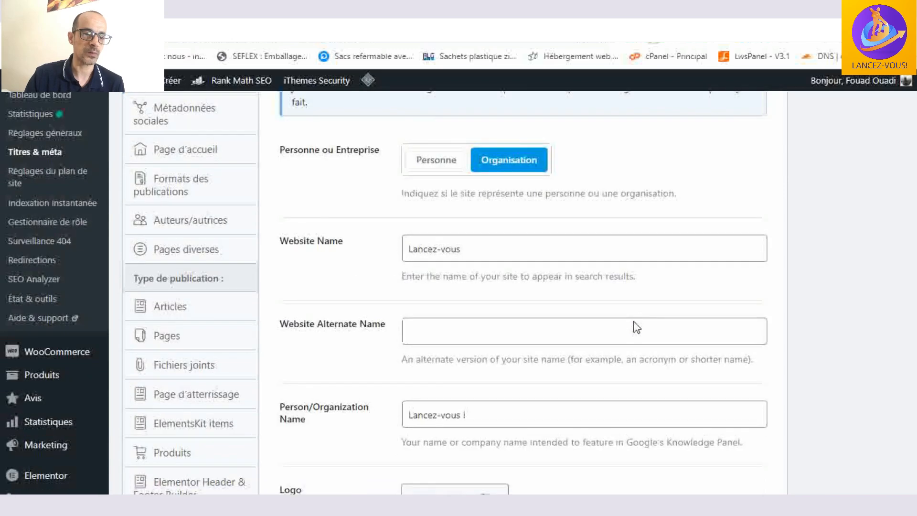
{"action": "scroll", "coordinate": [636, 327], "scroll_direction": "down", "scroll_amount": 8}
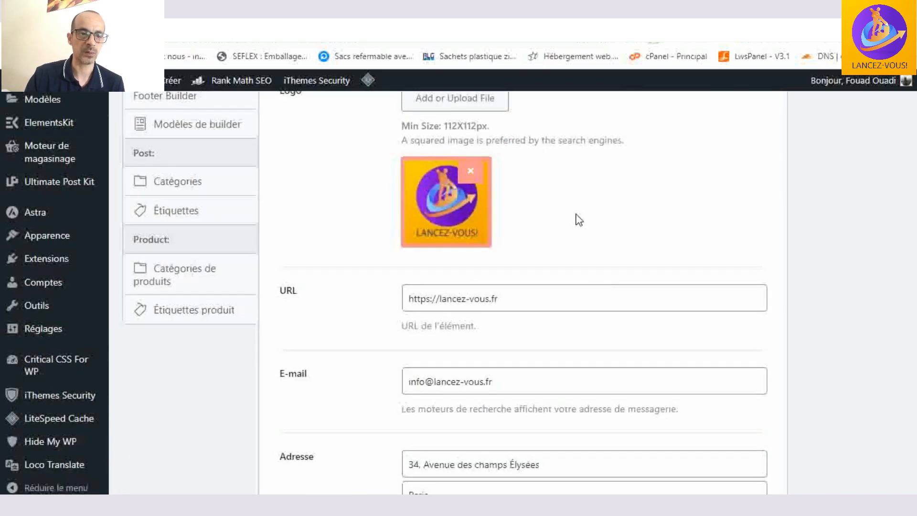
{"action": "scroll", "coordinate": [579, 217], "scroll_direction": "up", "scroll_amount": 1}
{"action": "scroll", "coordinate": [578, 217], "scroll_direction": "down", "scroll_amount": 5}
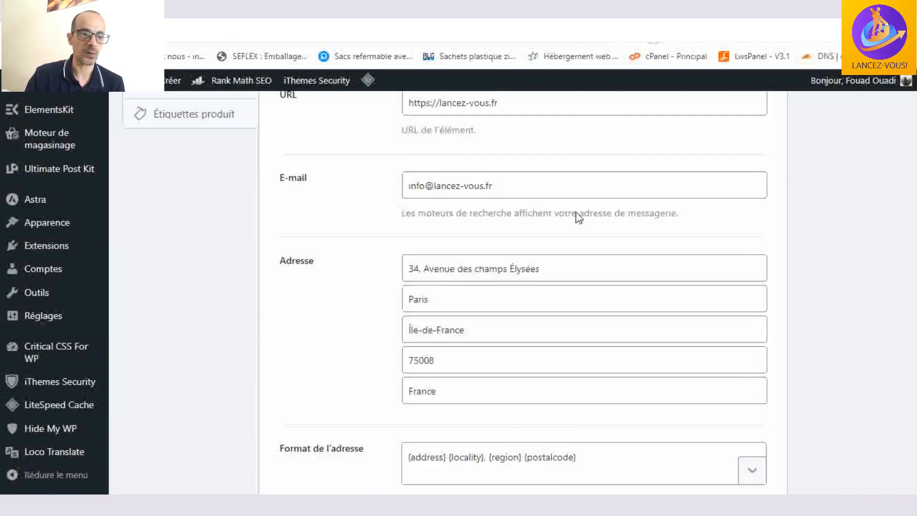
- Examine the local SEO address fields, address format, business type and opening hours
{"action": "scroll", "coordinate": [579, 218], "scroll_direction": "down", "scroll_amount": 1}
{"action": "left_click", "coordinate": [548, 182]}
{"action": "left_click", "coordinate": [550, 260]}
{"action": "left_click", "coordinate": [544, 282]}
{"action": "scroll", "coordinate": [542, 277], "scroll_direction": "down", "scroll_amount": 3}
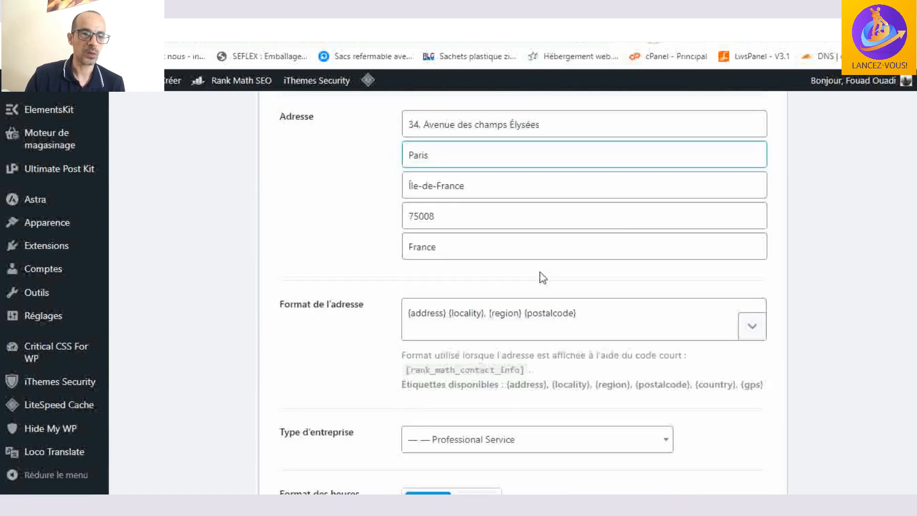
{"action": "scroll", "coordinate": [542, 277], "scroll_direction": "down", "scroll_amount": 4}
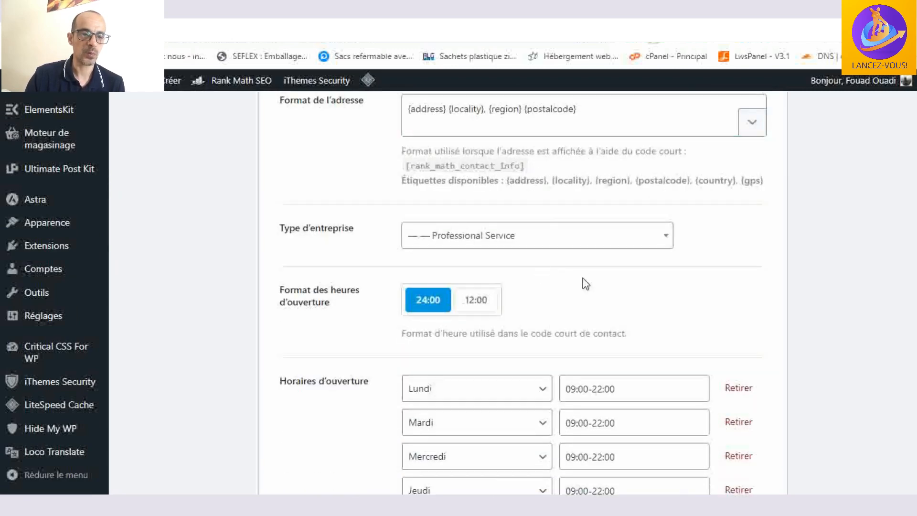
{"action": "scroll", "coordinate": [586, 283], "scroll_direction": "down", "scroll_amount": 10}
{"action": "left_click", "coordinate": [591, 286]}
{"action": "scroll", "coordinate": [598, 351], "scroll_direction": "down", "scroll_amount": 3}
{"action": "left_click", "coordinate": [598, 352]}
{"action": "scroll", "coordinate": [598, 356], "scroll_direction": "down", "scroll_amount": 3}
{"action": "scroll", "coordinate": [604, 352], "scroll_direction": "up", "scroll_amount": 5}
{"action": "scroll", "coordinate": [605, 351], "scroll_direction": "up", "scroll_amount": 20}
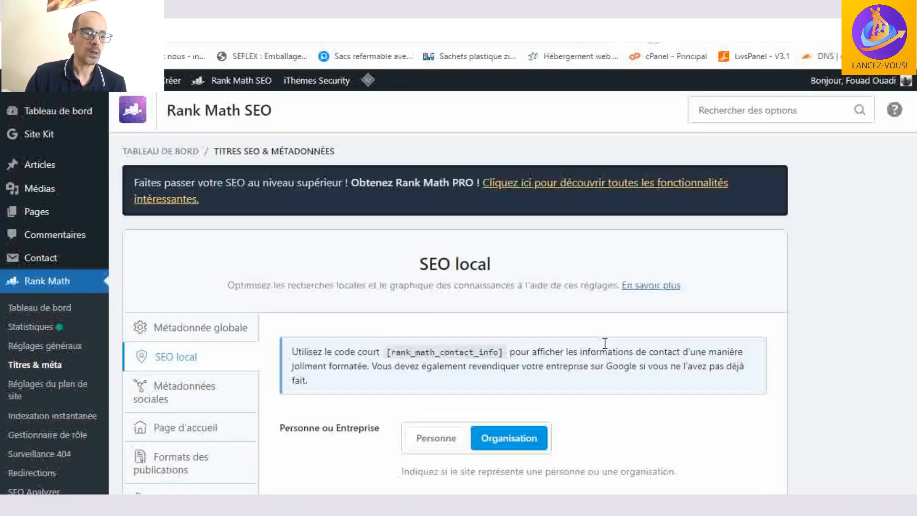
{"action": "scroll", "coordinate": [605, 350], "scroll_direction": "down", "scroll_amount": 3}
{"action": "scroll", "coordinate": [606, 349], "scroll_direction": "down", "scroll_amount": 1}
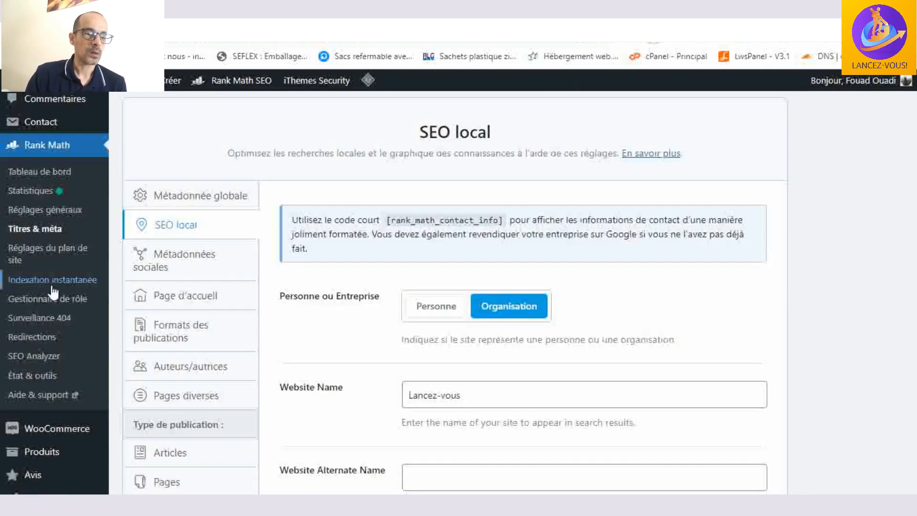
- Review the Facebook profile, author and administration fields in Métadonnées sociales, and open the Page d'accueil settings
{"action": "left_click", "coordinate": [180, 262]}
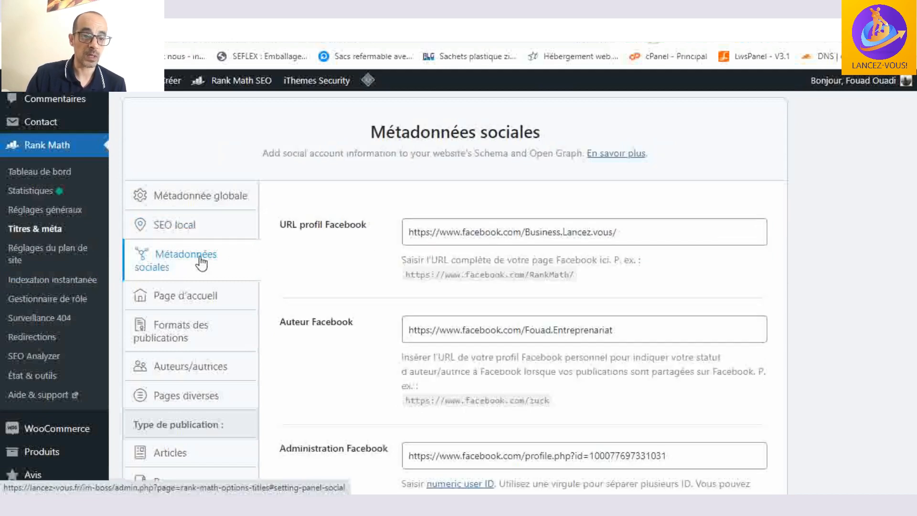
{"action": "left_click", "coordinate": [692, 230]}
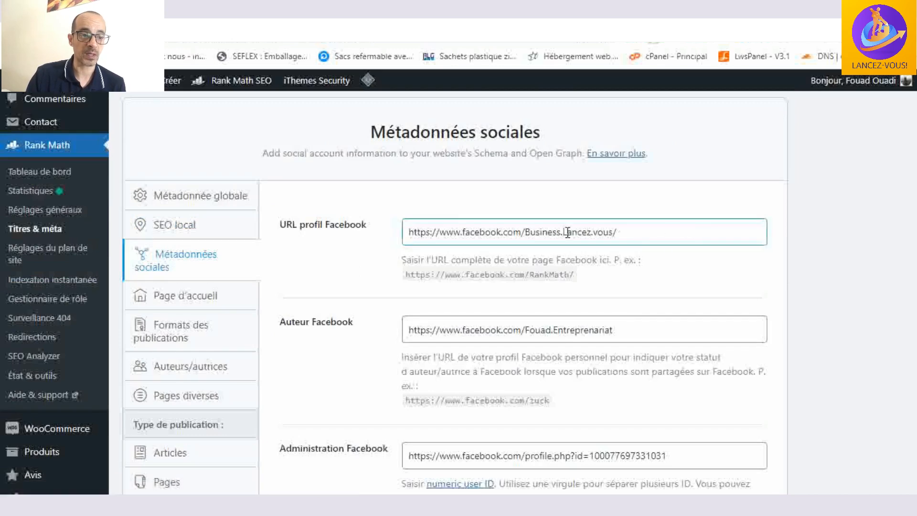
{"action": "scroll", "coordinate": [568, 232], "scroll_direction": "down", "scroll_amount": 2}
{"action": "scroll", "coordinate": [608, 206], "scroll_direction": "down", "scroll_amount": 10}
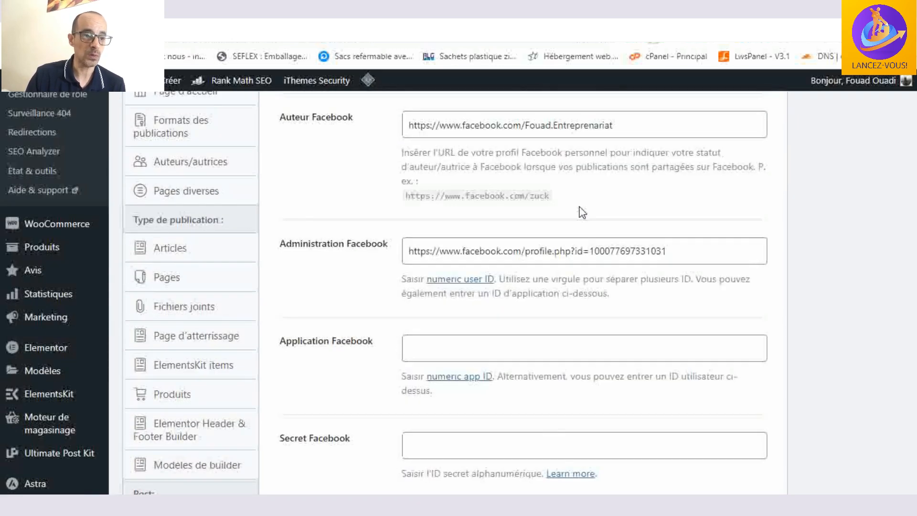
{"action": "scroll", "coordinate": [569, 406], "scroll_direction": "up", "scroll_amount": 15}
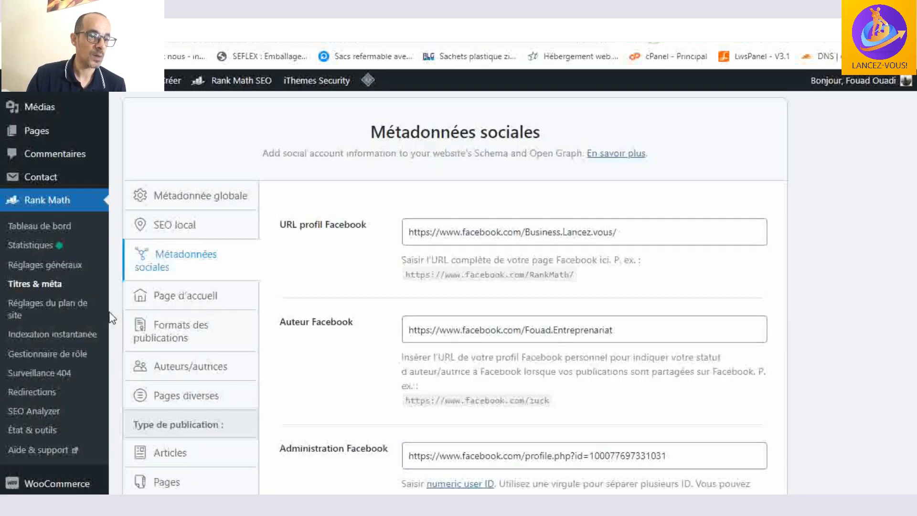
{"action": "left_click", "coordinate": [185, 298]}
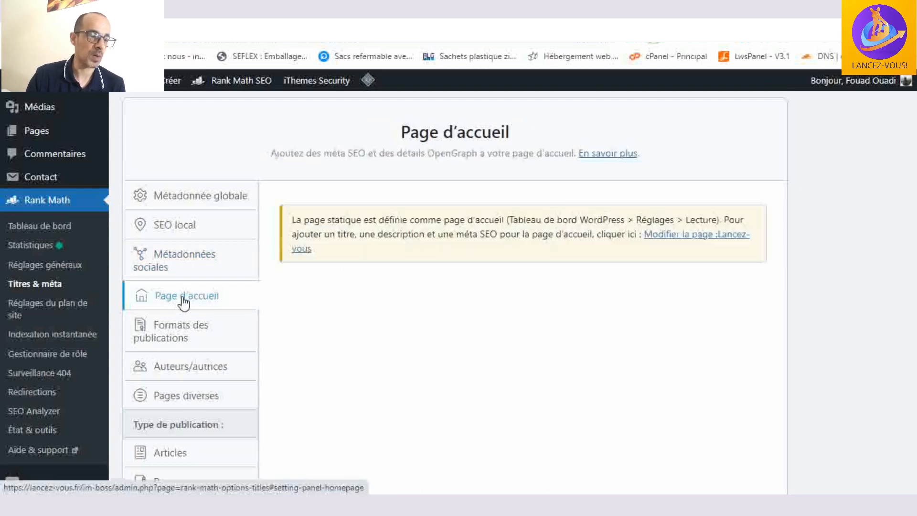
- Open Formats des publications and review the archive title and description formats, robots metadata and enhanced Slack sharing option
{"action": "left_click", "coordinate": [198, 339]}
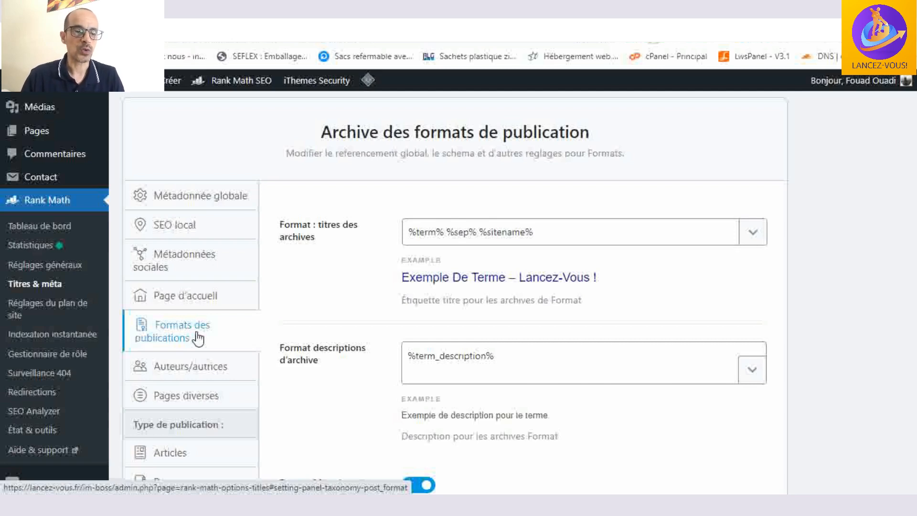
{"action": "left_click", "coordinate": [418, 232]}
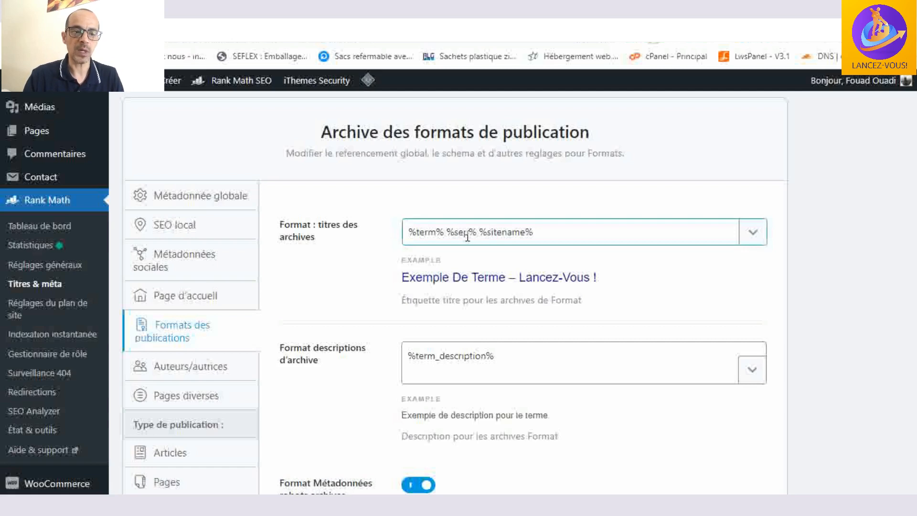
{"action": "left_click", "coordinate": [562, 232]}
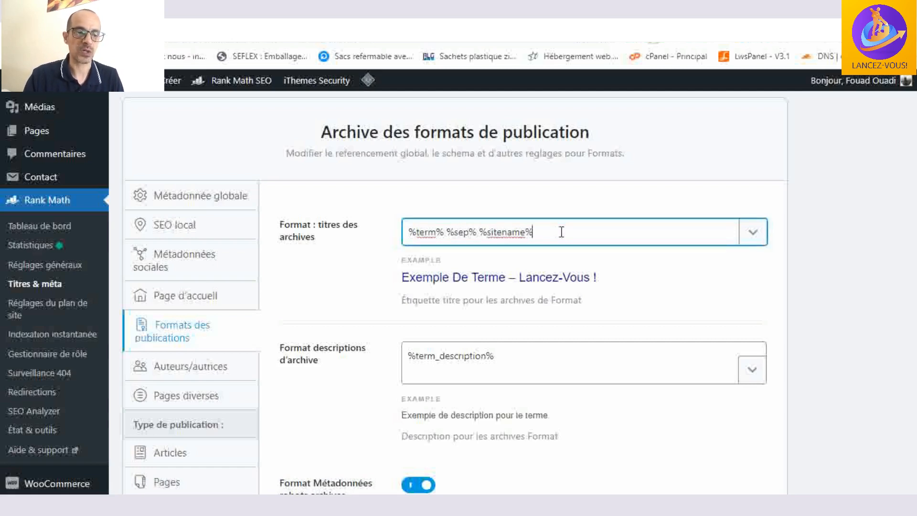
{"action": "scroll", "coordinate": [347, 253], "scroll_direction": "down", "scroll_amount": 1}
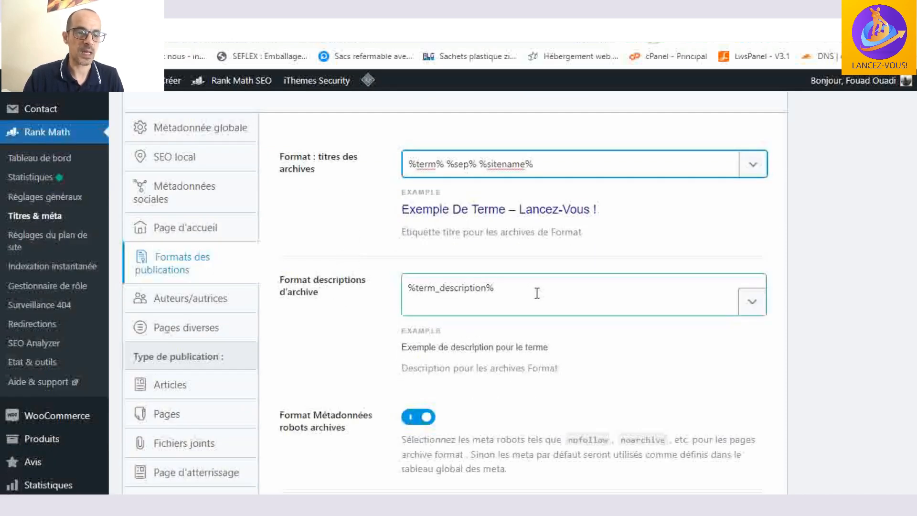
{"action": "scroll", "coordinate": [536, 292], "scroll_direction": "down", "scroll_amount": 2}
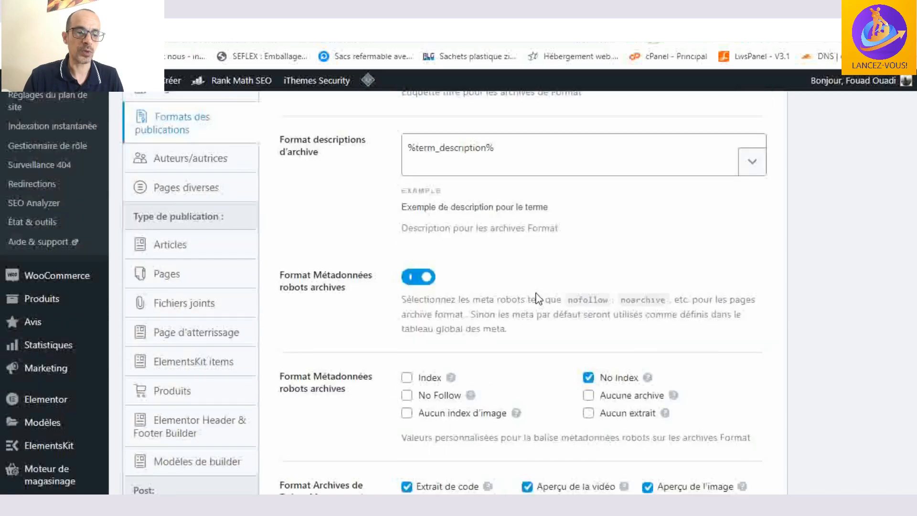
{"action": "scroll", "coordinate": [536, 299], "scroll_direction": "down", "scroll_amount": 1}
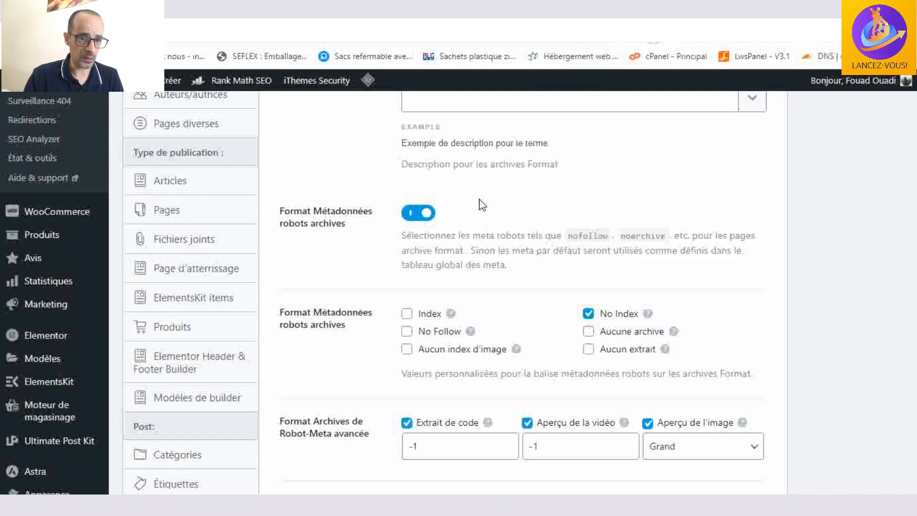
{"action": "scroll", "coordinate": [482, 206], "scroll_direction": "down", "scroll_amount": 1}
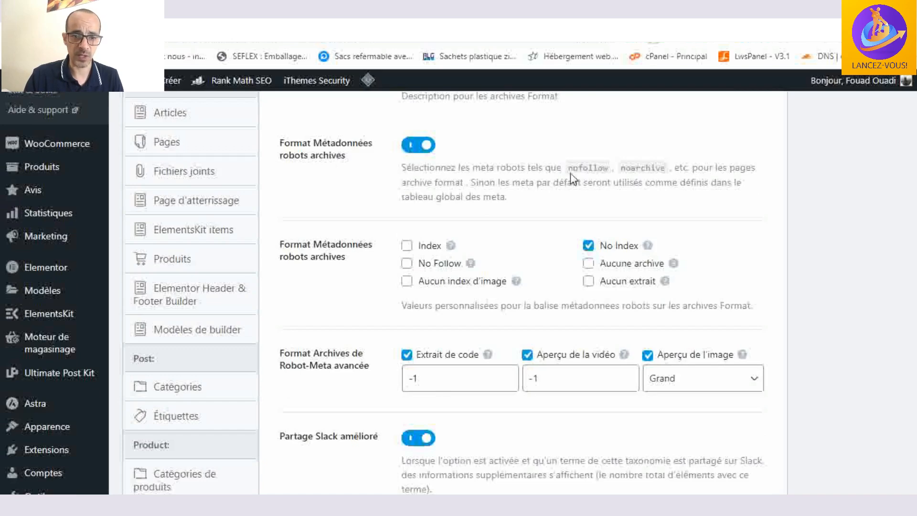
{"action": "scroll", "coordinate": [444, 287], "scroll_direction": "down", "scroll_amount": 2}
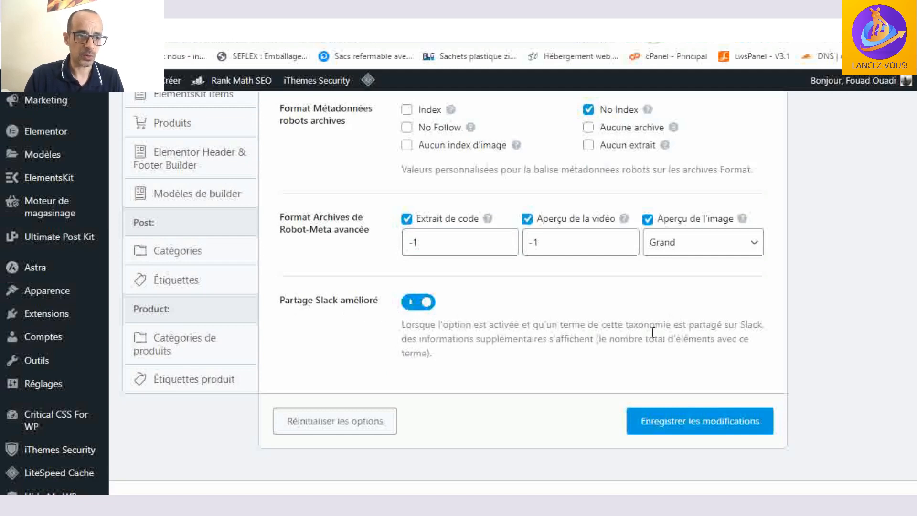
- Save the title and meta settings, and reopen Formats des publications to check the separator in the archive title example
{"action": "scroll", "coordinate": [654, 335], "scroll_direction": "down", "scroll_amount": 1}
{"action": "left_click", "coordinate": [689, 400]}
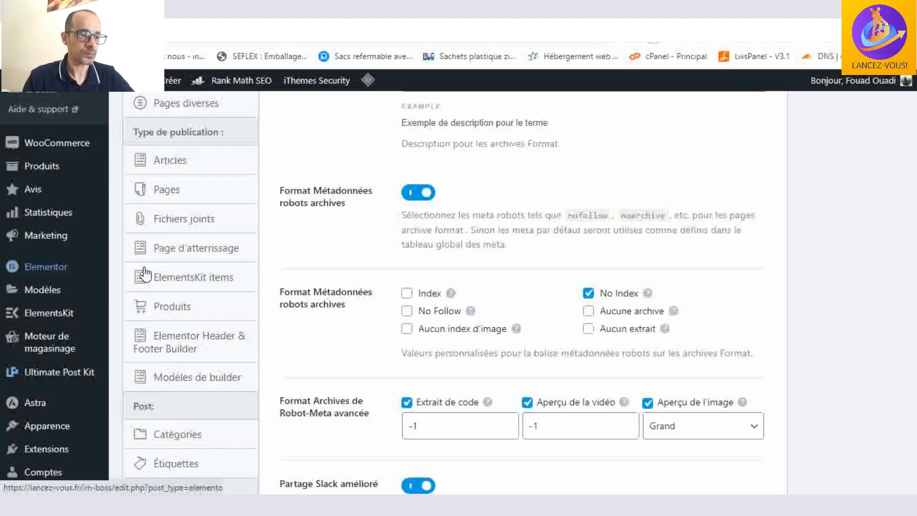
{"action": "scroll", "coordinate": [167, 267], "scroll_direction": "up", "scroll_amount": 2}
{"action": "scroll", "coordinate": [212, 308], "scroll_direction": "down", "scroll_amount": 1}
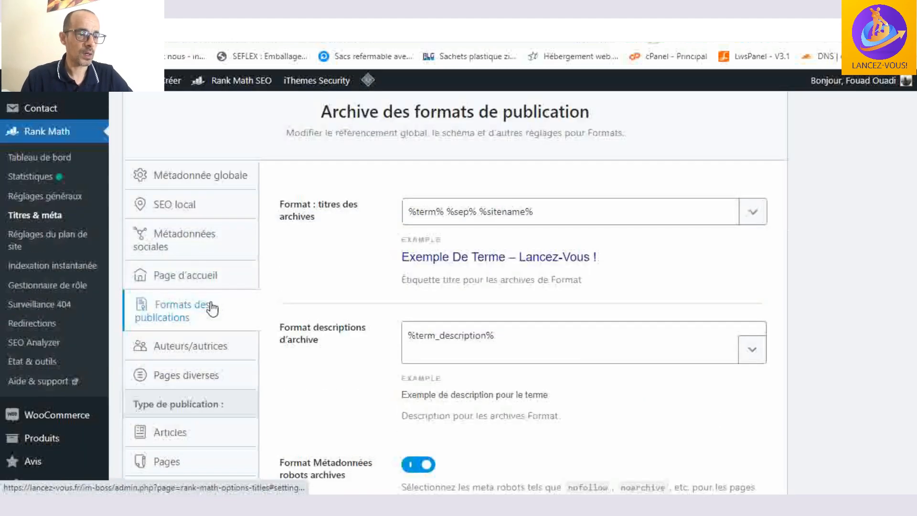
{"action": "left_click", "coordinate": [212, 308]}
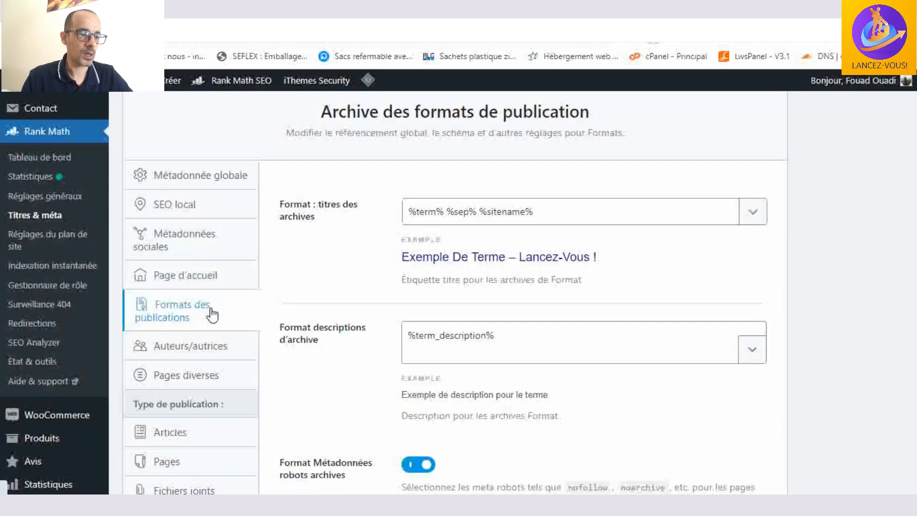
{"action": "scroll", "coordinate": [204, 321], "scroll_direction": "down", "scroll_amount": 2}
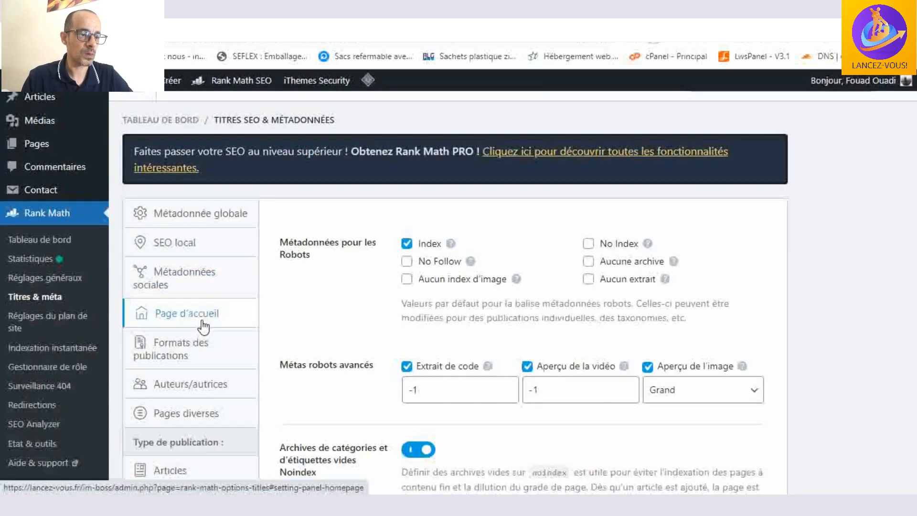
{"action": "scroll", "coordinate": [204, 327], "scroll_direction": "down", "scroll_amount": 1}
{"action": "left_click", "coordinate": [200, 255]}
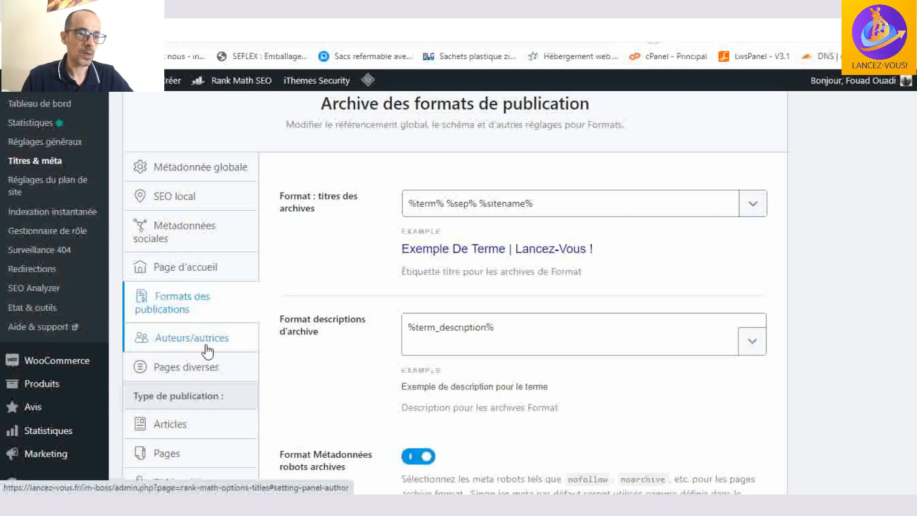
- Review the author archives option in Auteurs/autrices and open the Pages diverses settings
{"action": "left_click", "coordinate": [206, 348]}
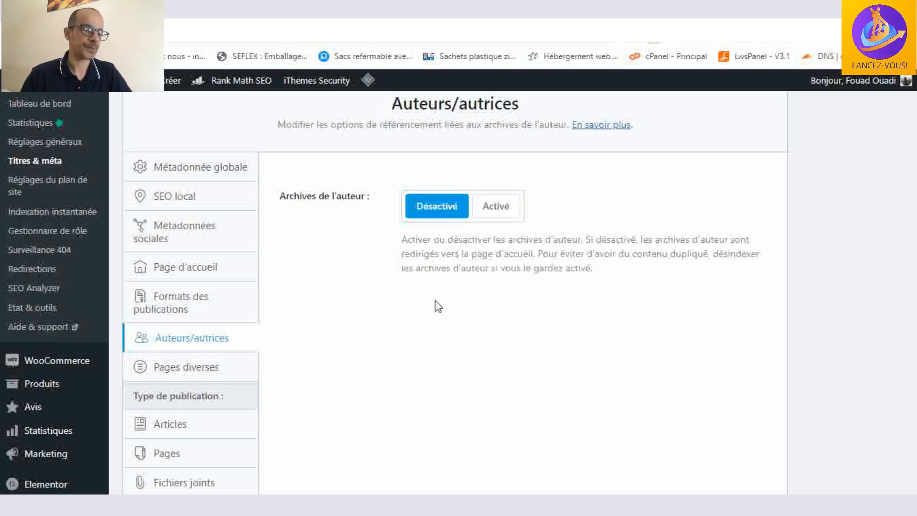
{"action": "scroll", "coordinate": [438, 305], "scroll_direction": "down", "scroll_amount": 2}
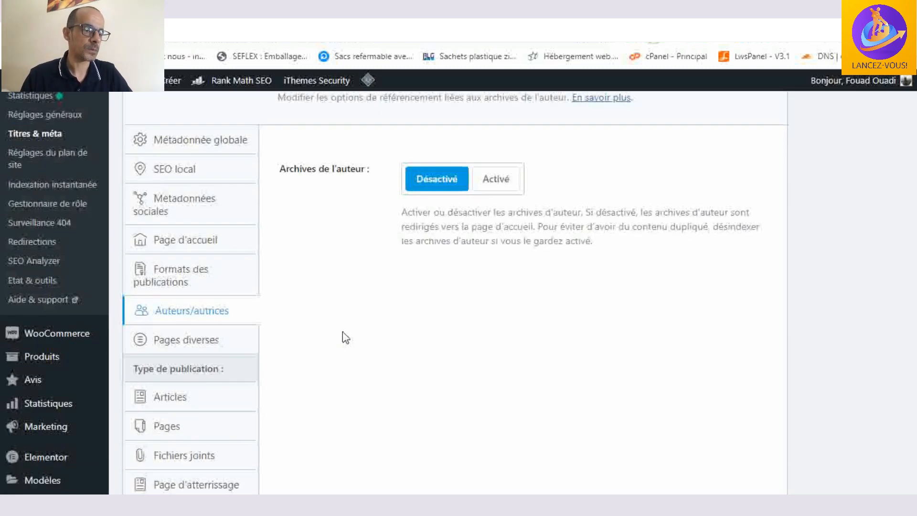
{"action": "left_click", "coordinate": [215, 305]}
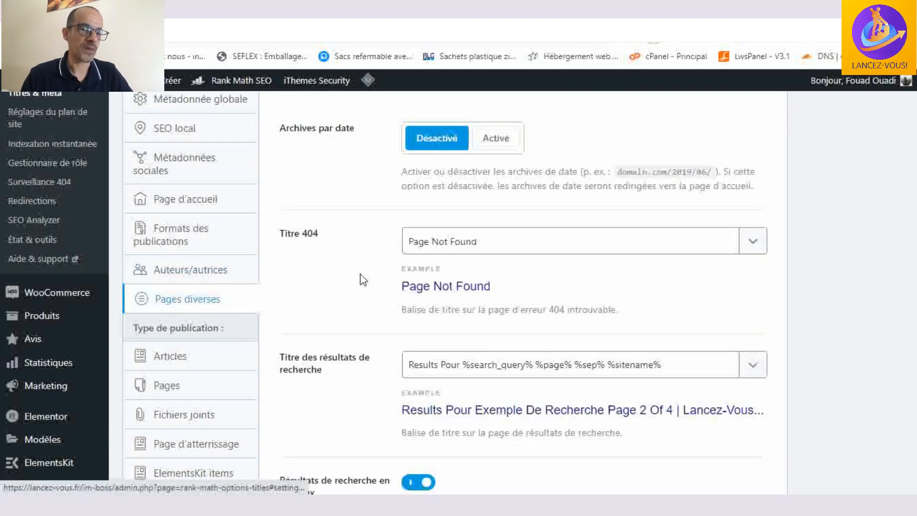
- Review the date archives option, the 404 title and the search results title format in Pages diverses
{"action": "scroll", "coordinate": [606, 270], "scroll_direction": "up", "scroll_amount": 3}
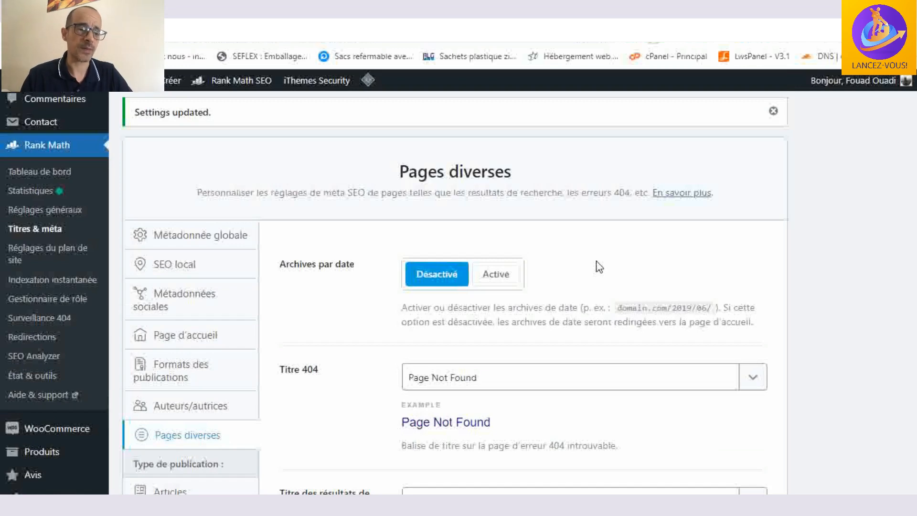
{"action": "scroll", "coordinate": [577, 262], "scroll_direction": "down", "scroll_amount": 3}
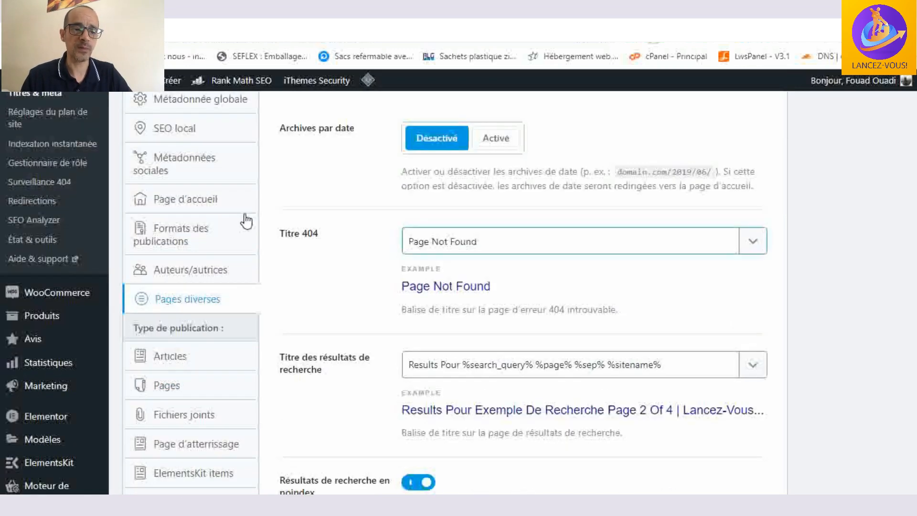
{"action": "left_click", "coordinate": [498, 244]}
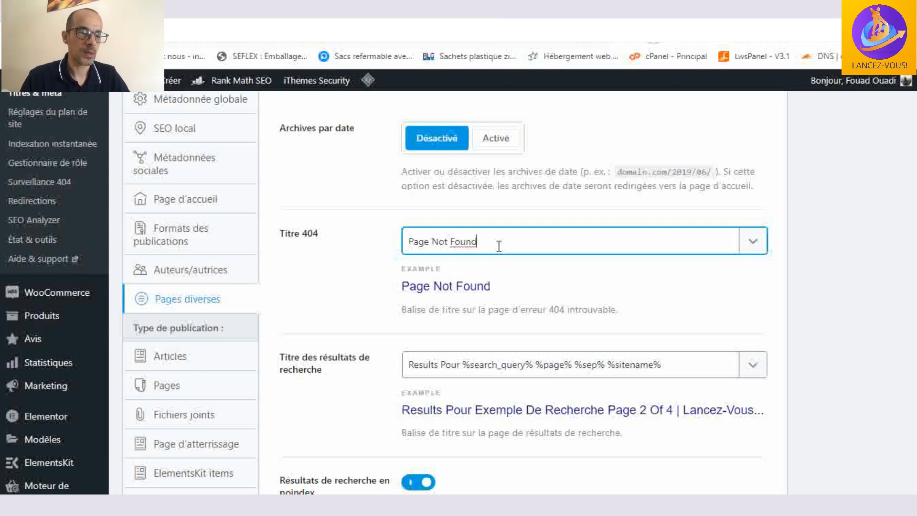
{"action": "scroll", "coordinate": [498, 246], "scroll_direction": "down", "scroll_amount": 3}
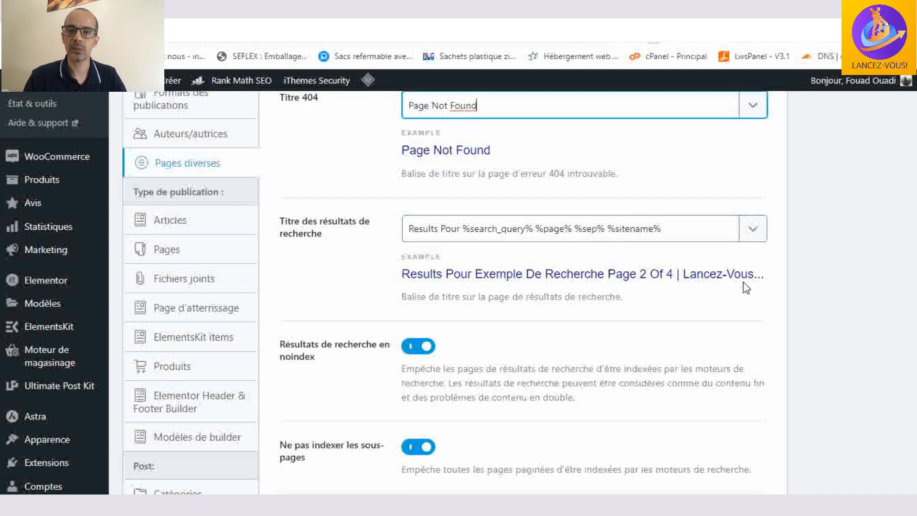
{"action": "scroll", "coordinate": [673, 226], "scroll_direction": "down", "scroll_amount": 1}
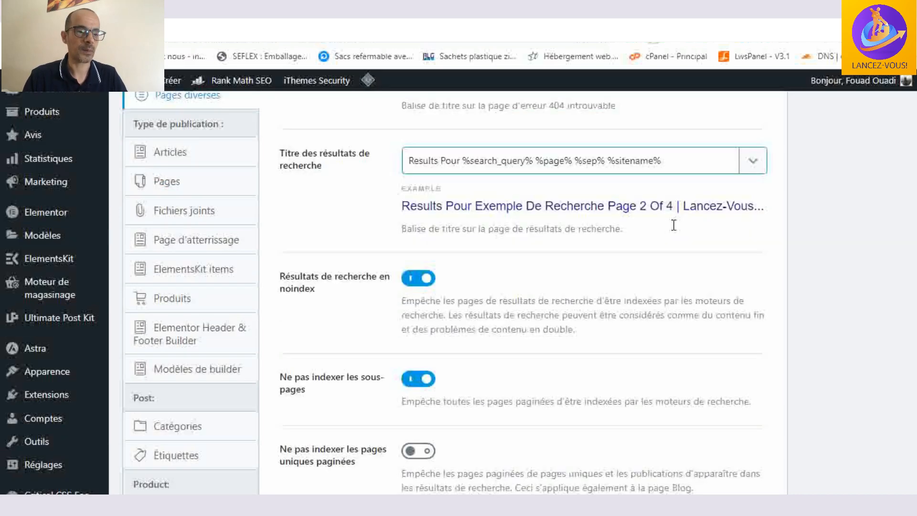
- Check the noindex options for search results, subpages, paginated single pages and password-protected pages, and save the Pages diverses settings
{"action": "scroll", "coordinate": [533, 257], "scroll_direction": "down", "scroll_amount": 1}
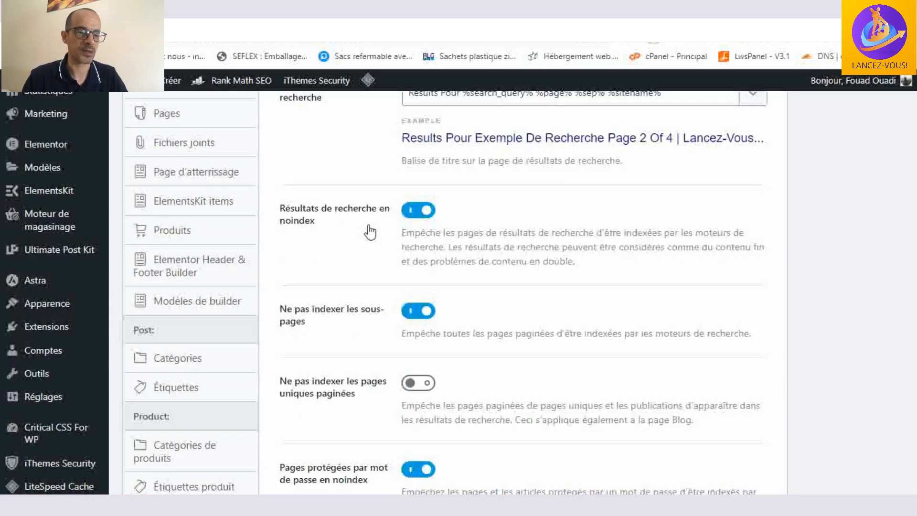
{"action": "scroll", "coordinate": [370, 234], "scroll_direction": "down", "scroll_amount": 1}
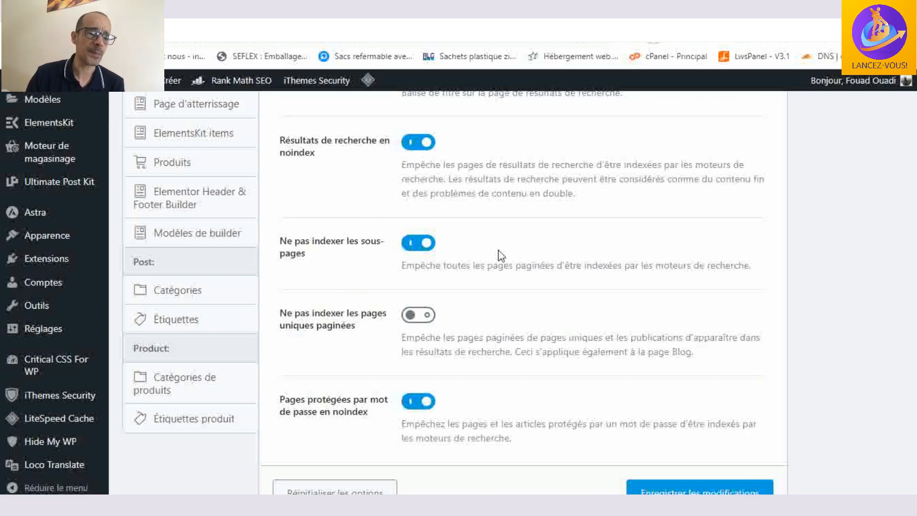
{"action": "scroll", "coordinate": [501, 256], "scroll_direction": "down", "scroll_amount": 1}
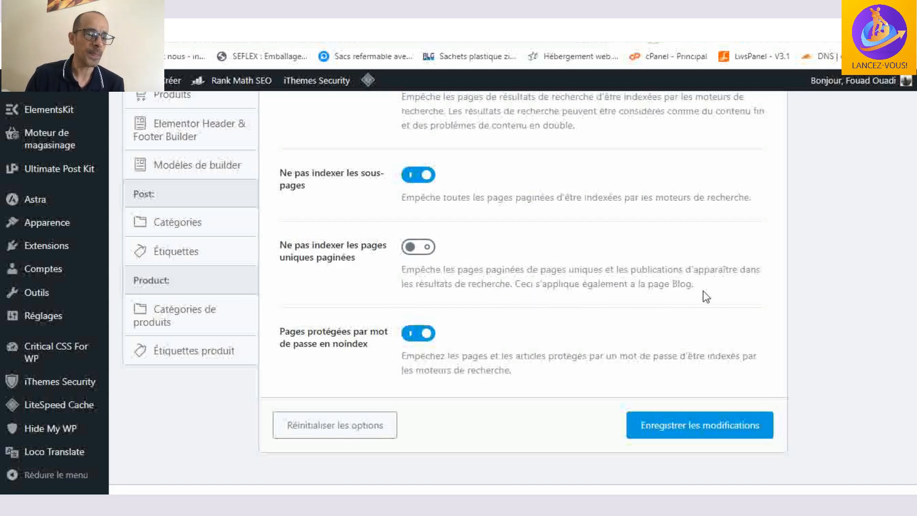
{"action": "scroll", "coordinate": [706, 296], "scroll_direction": "down", "scroll_amount": 2}
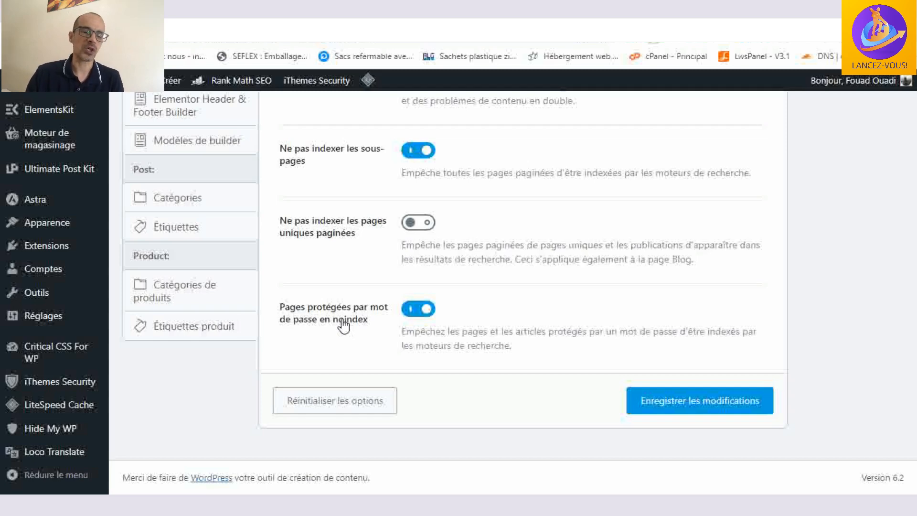
{"action": "left_click", "coordinate": [692, 399]}
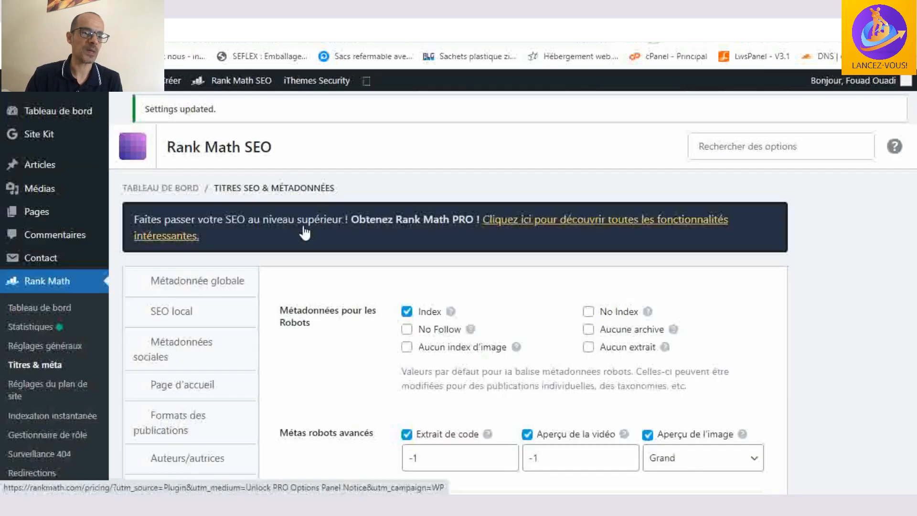
- Open the Articles settings under Type de publication and examine the single article title format
{"action": "scroll", "coordinate": [303, 231], "scroll_direction": "down", "scroll_amount": 4}
{"action": "scroll", "coordinate": [222, 213], "scroll_direction": "down", "scroll_amount": 1}
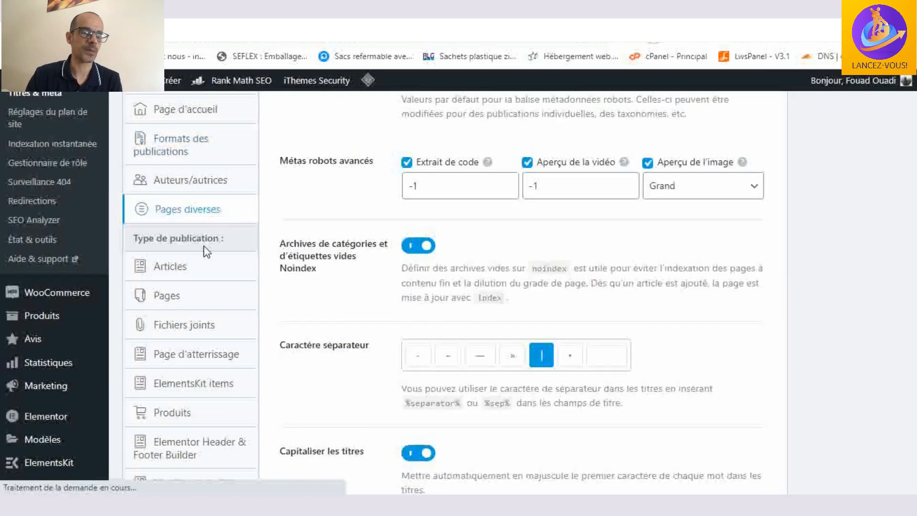
{"action": "scroll", "coordinate": [180, 267], "scroll_direction": "down", "scroll_amount": 3}
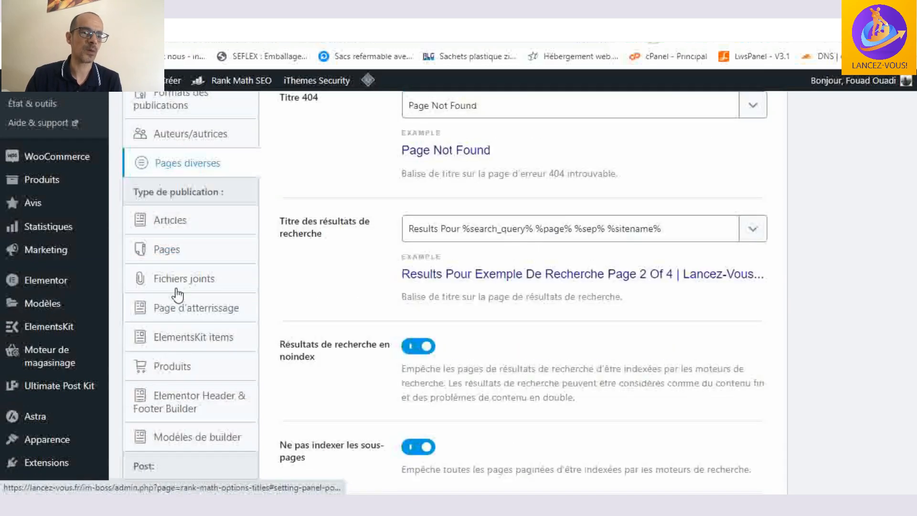
{"action": "left_click", "coordinate": [170, 222]}
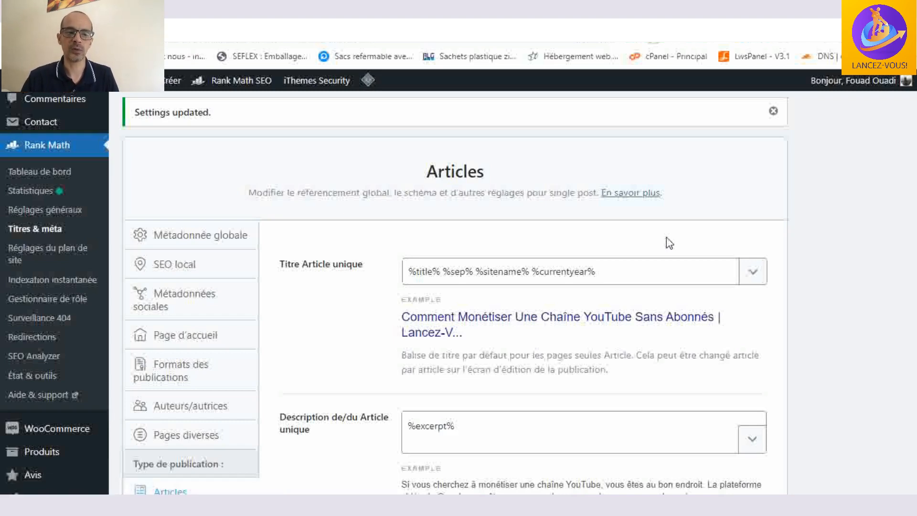
{"action": "left_click", "coordinate": [439, 270]}
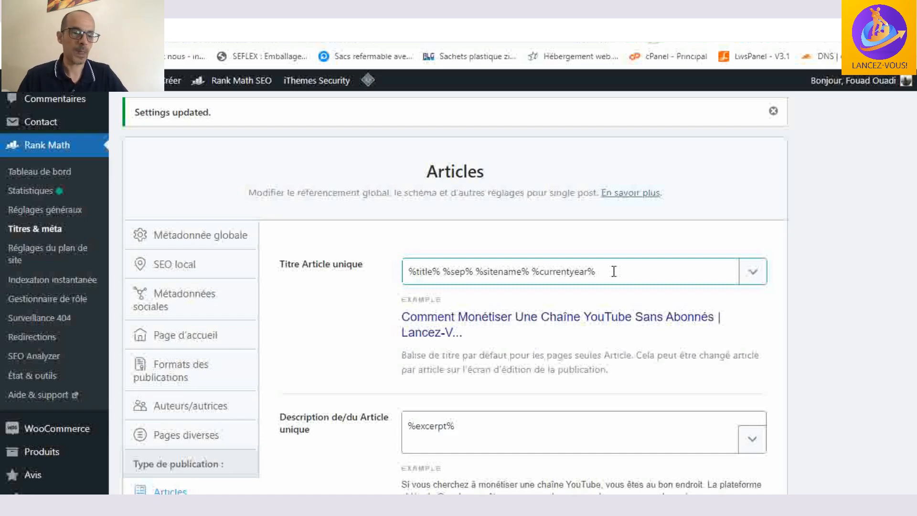
- Review the single article description, schema type, main title and schema description fields in the Articles settings
{"action": "scroll", "coordinate": [611, 269], "scroll_direction": "down", "scroll_amount": 4}
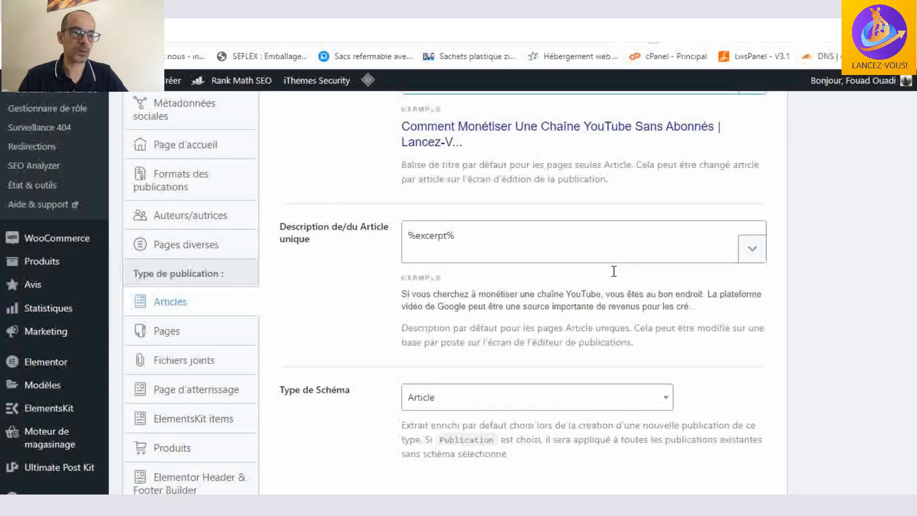
{"action": "left_click", "coordinate": [421, 210]}
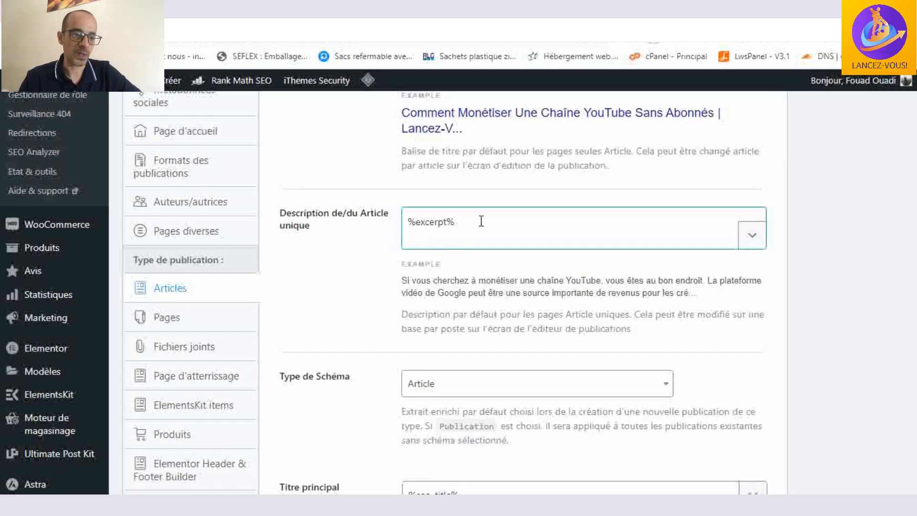
{"action": "scroll", "coordinate": [481, 221], "scroll_direction": "down", "scroll_amount": 2}
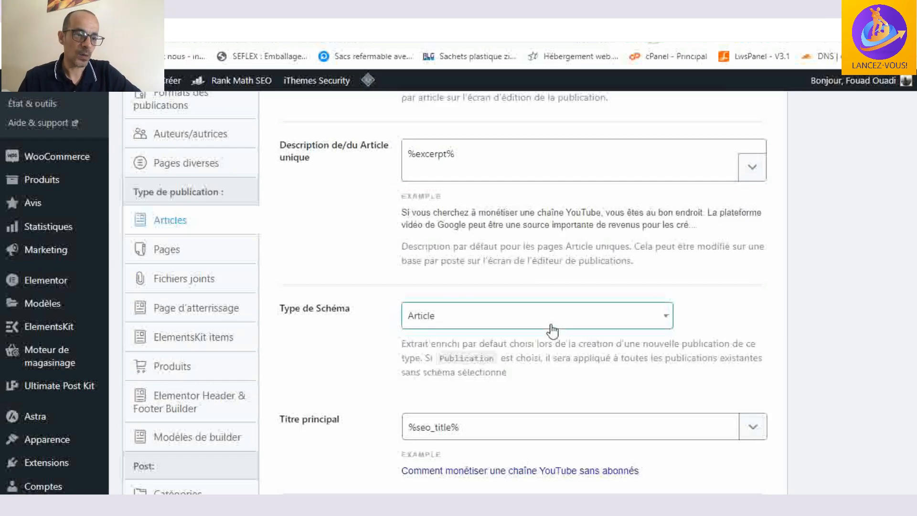
{"action": "scroll", "coordinate": [552, 330], "scroll_direction": "down", "scroll_amount": 2}
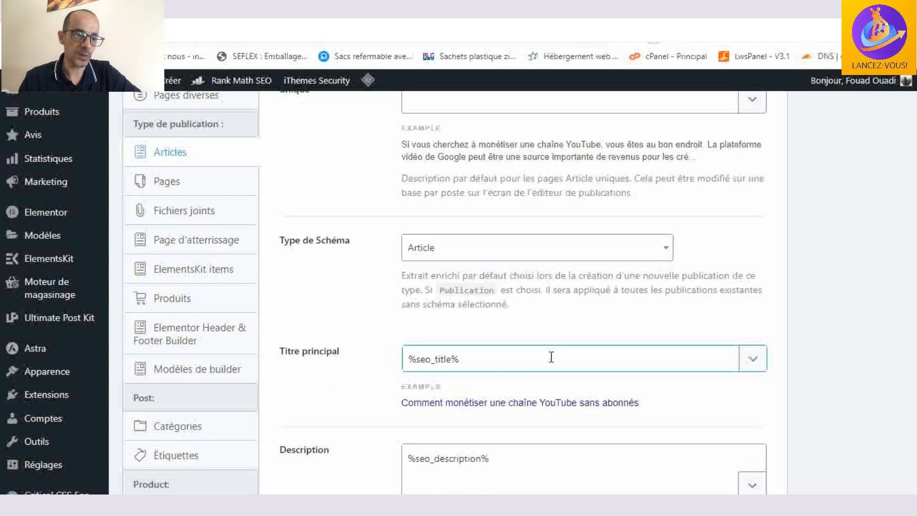
{"action": "scroll", "coordinate": [551, 357], "scroll_direction": "down", "scroll_amount": 2}
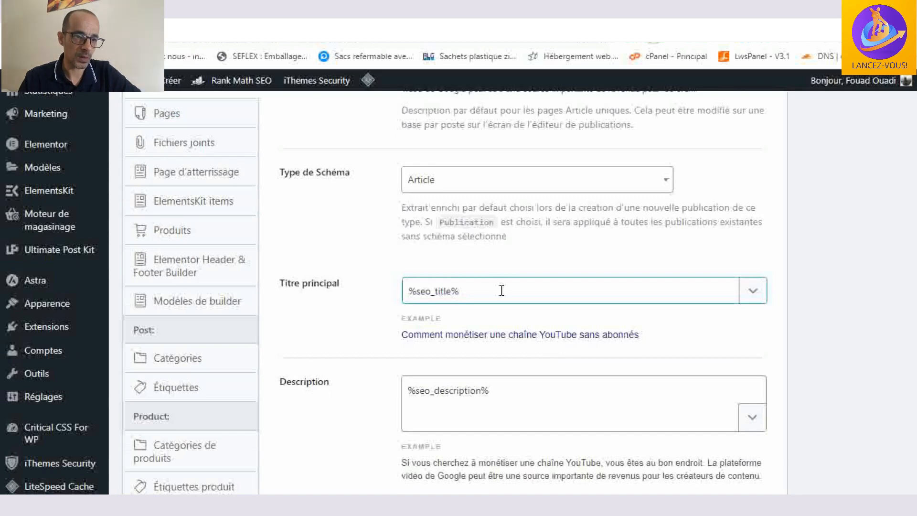
{"action": "scroll", "coordinate": [501, 291], "scroll_direction": "down", "scroll_amount": 2}
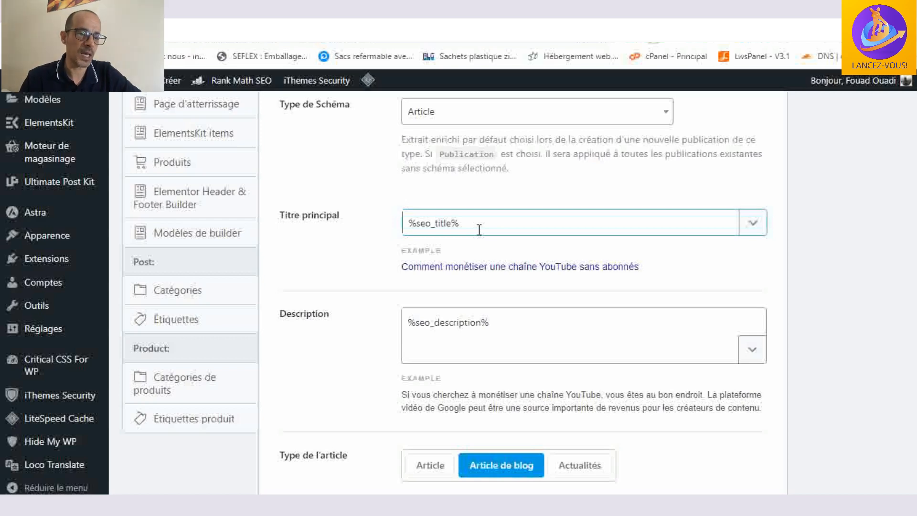
{"action": "scroll", "coordinate": [478, 231], "scroll_direction": "down", "scroll_amount": 2}
{"action": "left_click", "coordinate": [467, 284]}
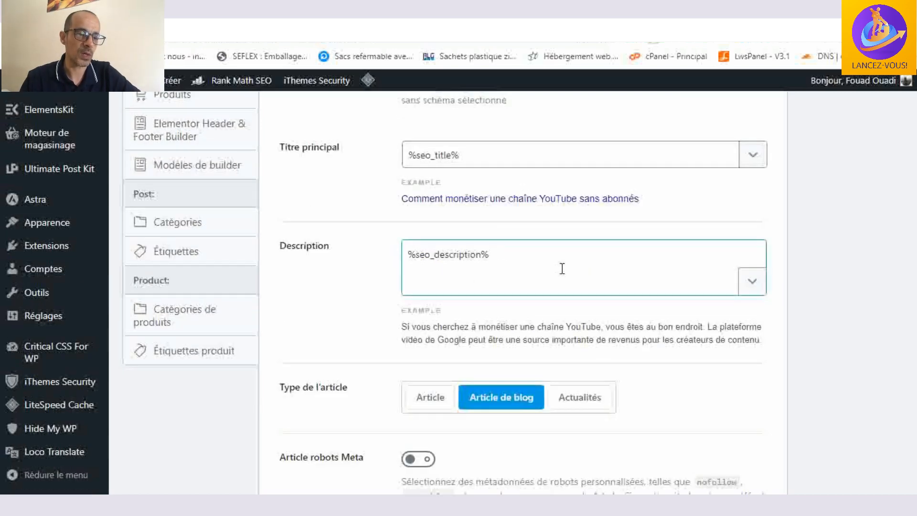
- Review the article type, robots meta, link suggestions, link suggestion titles and main taxonomy options for Articles
{"action": "scroll", "coordinate": [562, 269], "scroll_direction": "down", "scroll_amount": 2}
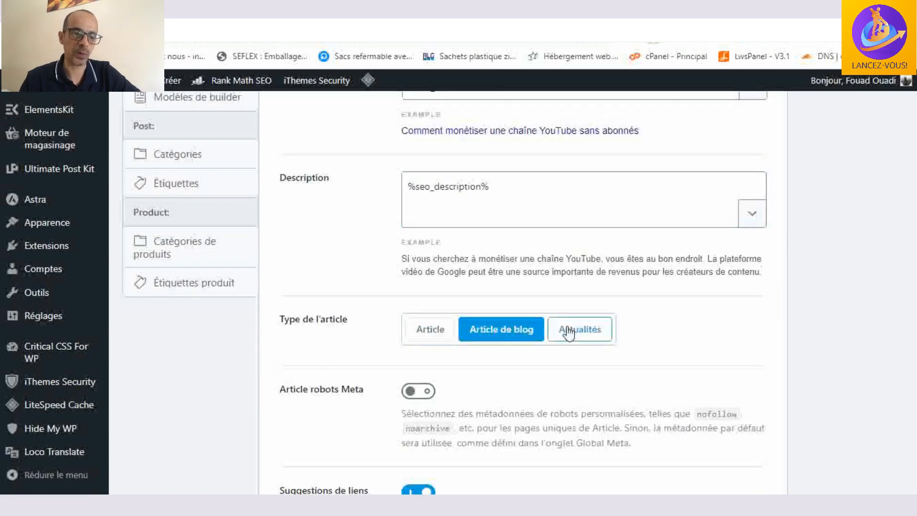
{"action": "scroll", "coordinate": [697, 323], "scroll_direction": "down", "scroll_amount": 2}
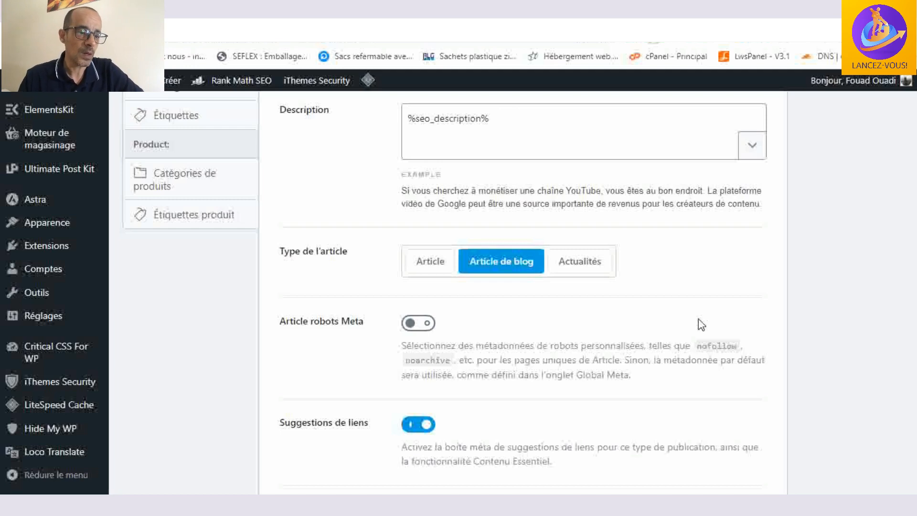
{"action": "scroll", "coordinate": [701, 325], "scroll_direction": "down", "scroll_amount": 1}
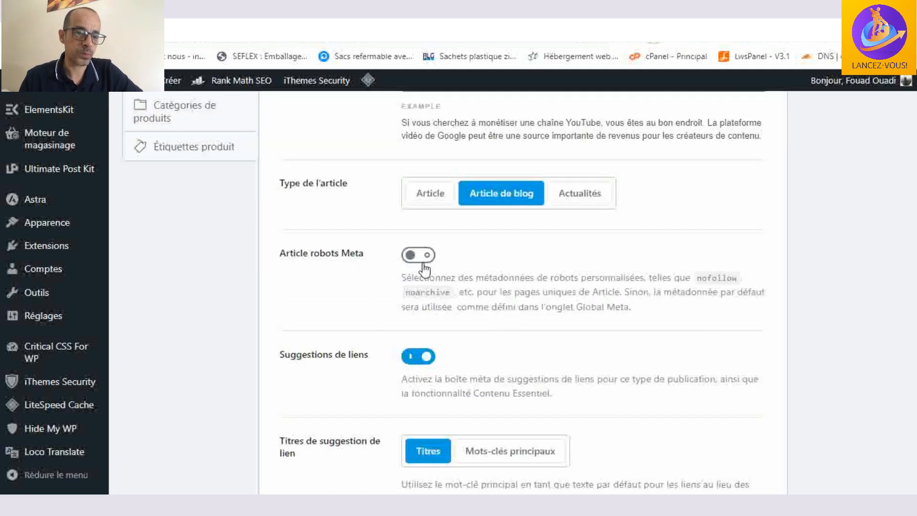
{"action": "scroll", "coordinate": [542, 271], "scroll_direction": "down", "scroll_amount": 1}
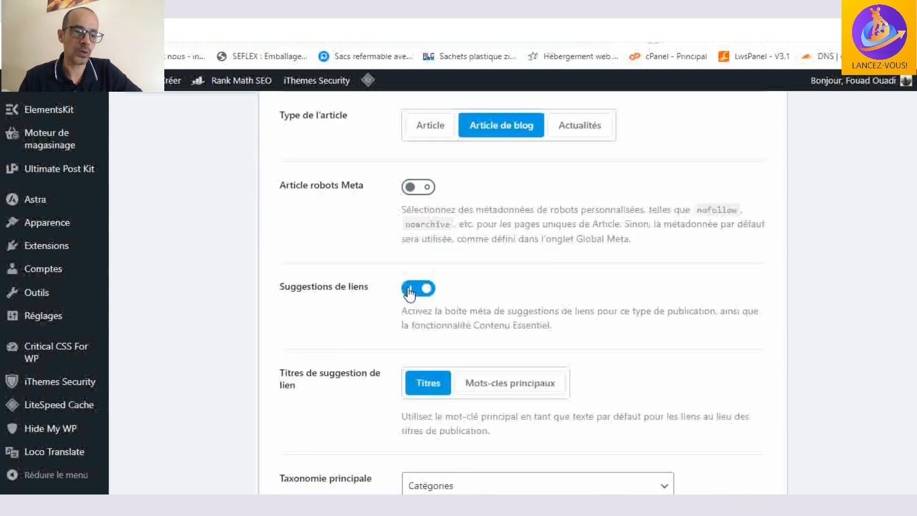
{"action": "scroll", "coordinate": [589, 285], "scroll_direction": "down", "scroll_amount": 1}
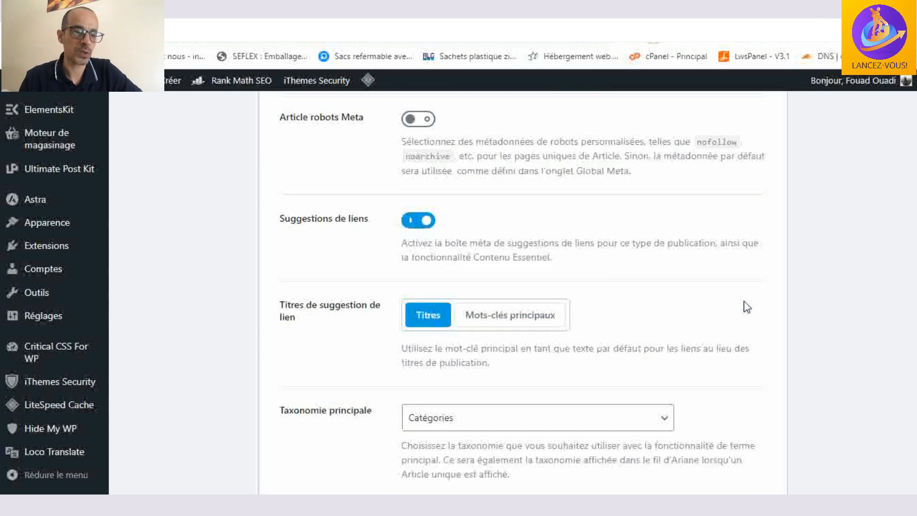
{"action": "scroll", "coordinate": [628, 288], "scroll_direction": "down", "scroll_amount": 1}
{"action": "scroll", "coordinate": [628, 281], "scroll_direction": "down", "scroll_amount": 2}
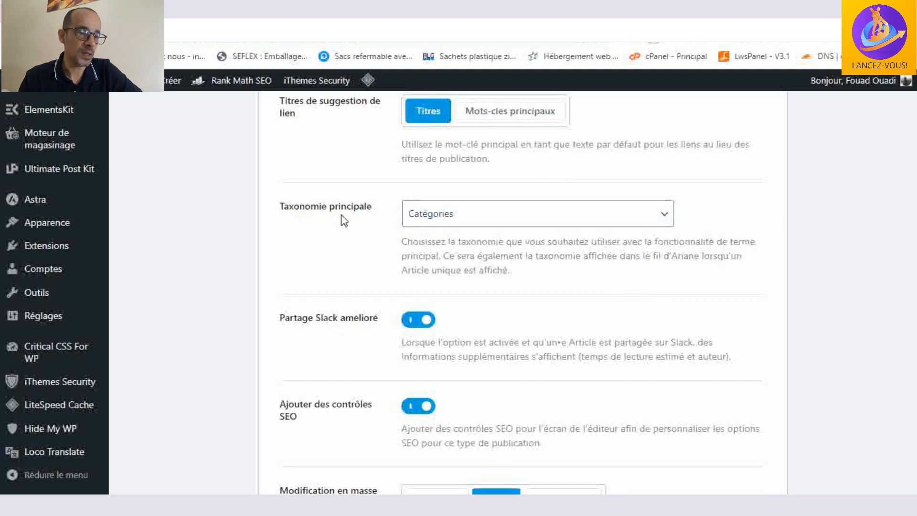
- Review the enhanced Slack sharing, SEO controls, bulk editing and custom fields options for Articles
{"action": "scroll", "coordinate": [341, 219], "scroll_direction": "down", "scroll_amount": 1}
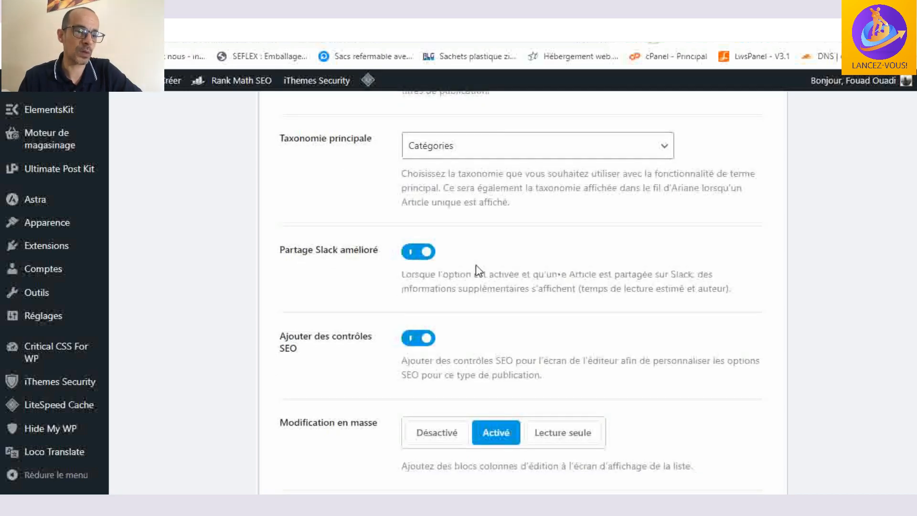
{"action": "scroll", "coordinate": [476, 265], "scroll_direction": "down", "scroll_amount": 1}
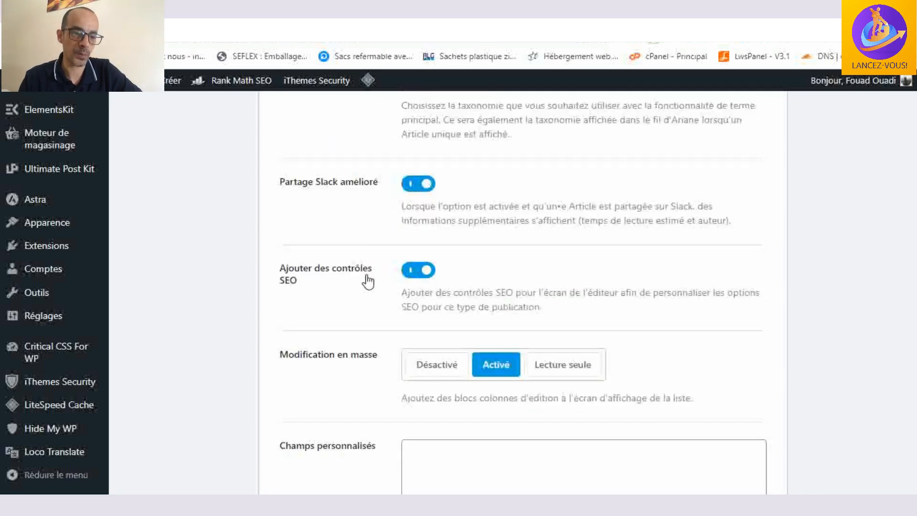
{"action": "scroll", "coordinate": [600, 282], "scroll_direction": "down", "scroll_amount": 1}
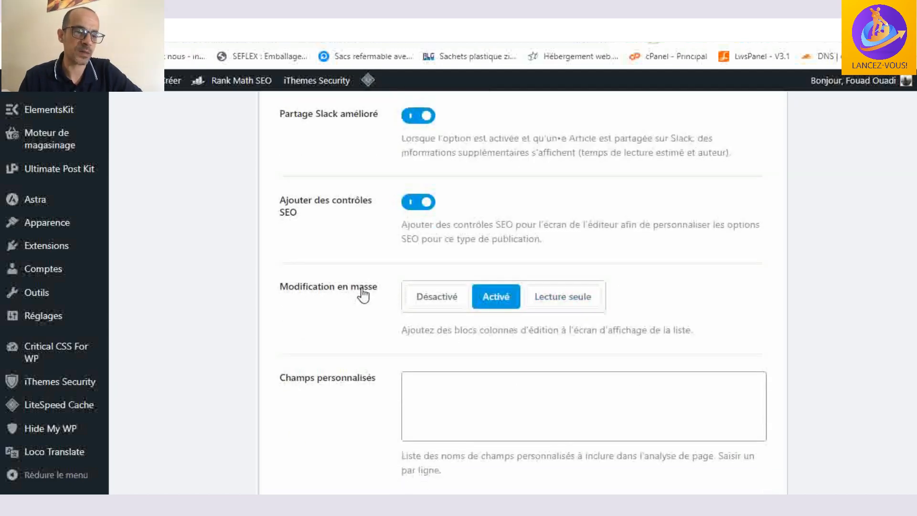
{"action": "scroll", "coordinate": [478, 315], "scroll_direction": "up", "scroll_amount": 2}
{"action": "scroll", "coordinate": [563, 356], "scroll_direction": "down", "scroll_amount": 2}
{"action": "scroll", "coordinate": [564, 357], "scroll_direction": "down", "scroll_amount": 2}
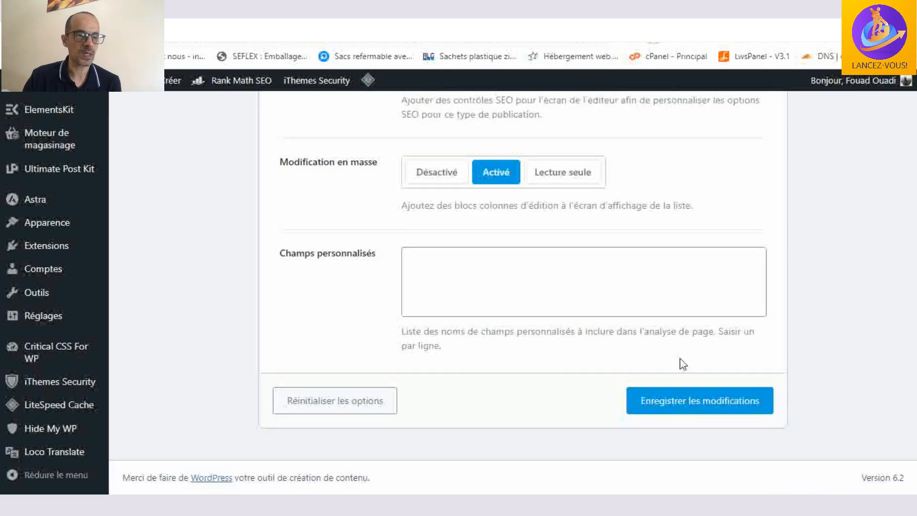
- Open the Pages settings under Type de publication and look at the single page title format
{"action": "scroll", "coordinate": [286, 284], "scroll_direction": "up", "scroll_amount": 4}
{"action": "scroll", "coordinate": [265, 279], "scroll_direction": "up", "scroll_amount": 15}
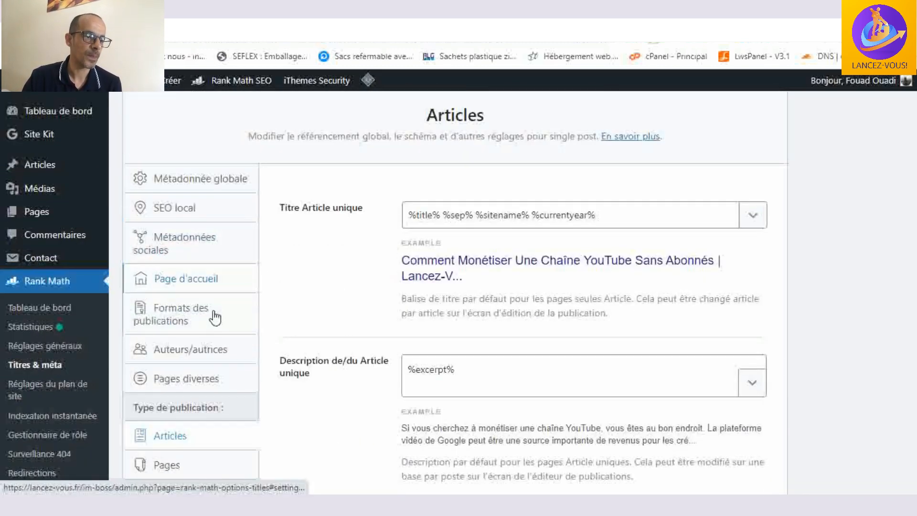
{"action": "scroll", "coordinate": [217, 317], "scroll_direction": "down", "scroll_amount": 3}
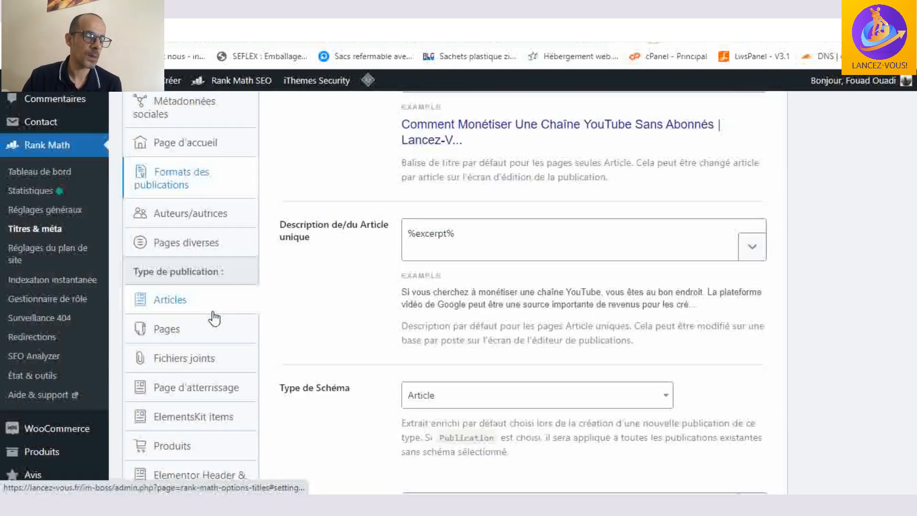
{"action": "left_click", "coordinate": [168, 330]}
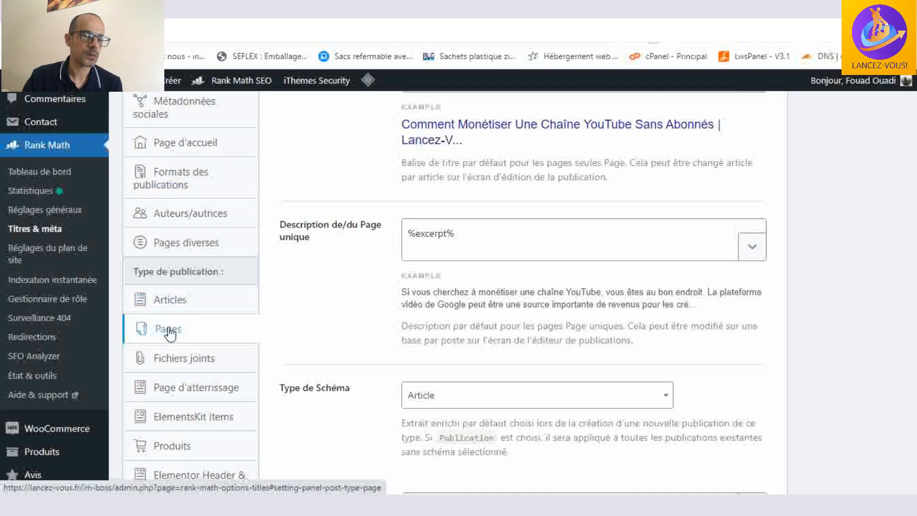
{"action": "scroll", "coordinate": [665, 214], "scroll_direction": "up", "scroll_amount": 4}
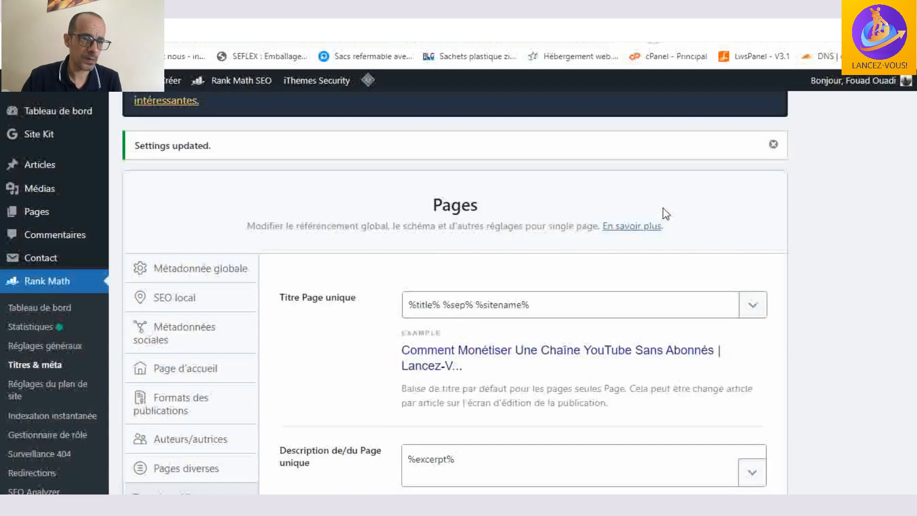
- Review the single page title and single page description formats in the Pages settings
{"action": "scroll", "coordinate": [665, 214], "scroll_direction": "down", "scroll_amount": 2}
{"action": "left_click", "coordinate": [664, 209]}
{"action": "scroll", "coordinate": [664, 209], "scroll_direction": "up", "scroll_amount": 1}
{"action": "scroll", "coordinate": [664, 209], "scroll_direction": "down", "scroll_amount": 1}
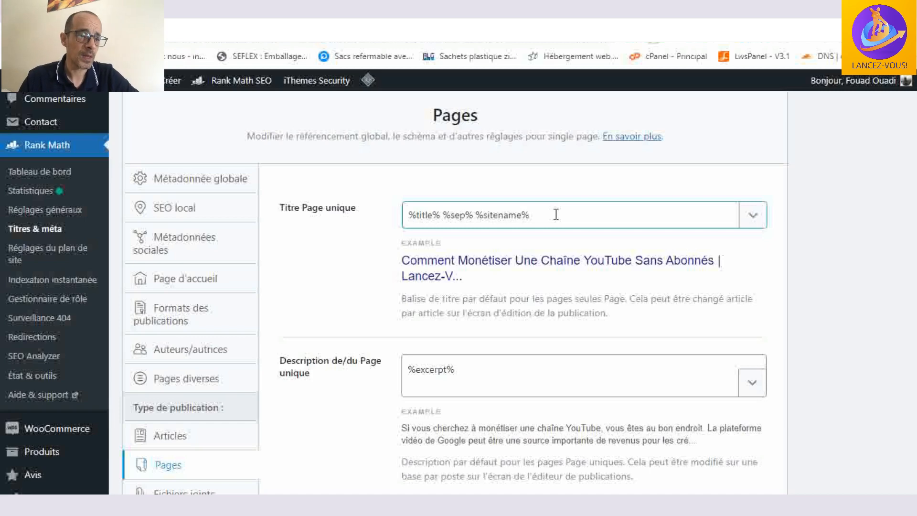
{"action": "scroll", "coordinate": [555, 214], "scroll_direction": "down", "scroll_amount": 4}
{"action": "left_click", "coordinate": [504, 155]}
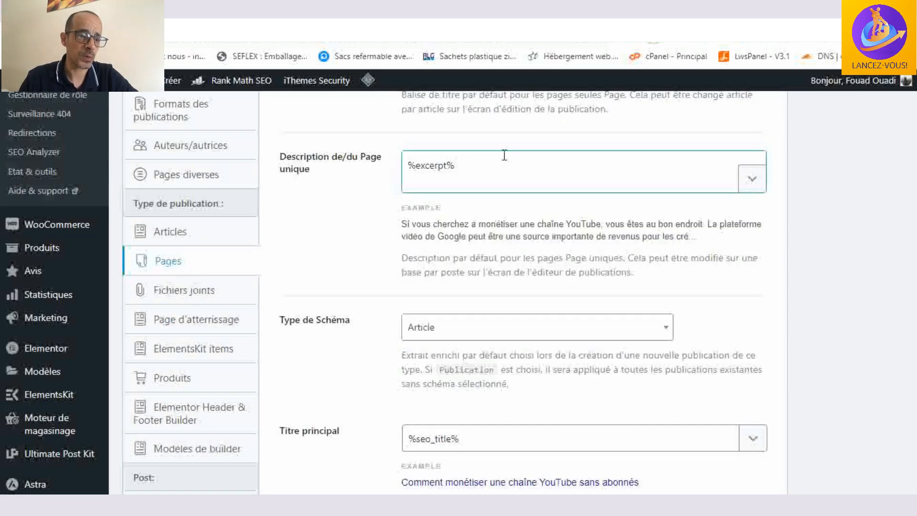
- Review the schema type, main title and schema description fields in the Pages settings
{"action": "scroll", "coordinate": [453, 236], "scroll_direction": "down", "scroll_amount": 1}
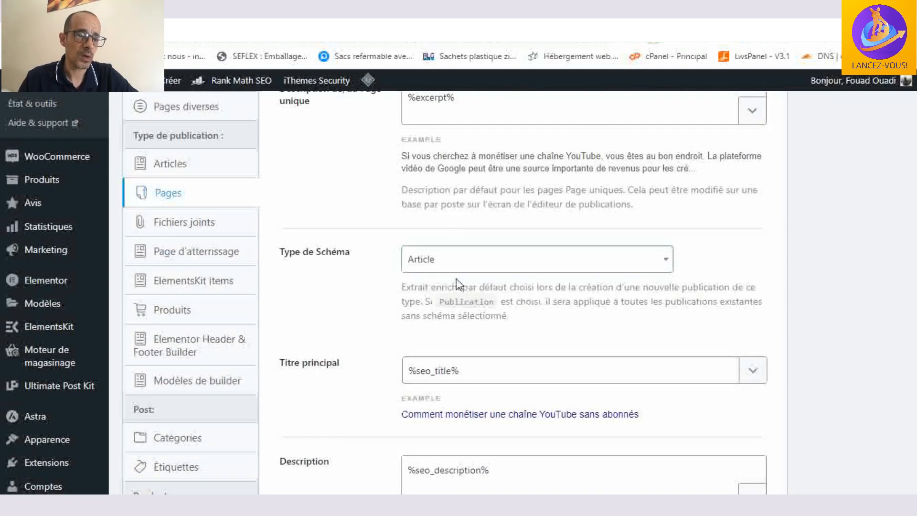
{"action": "scroll", "coordinate": [444, 256], "scroll_direction": "down", "scroll_amount": 1}
{"action": "left_click", "coordinate": [465, 304]}
{"action": "scroll", "coordinate": [497, 299], "scroll_direction": "down", "scroll_amount": 4}
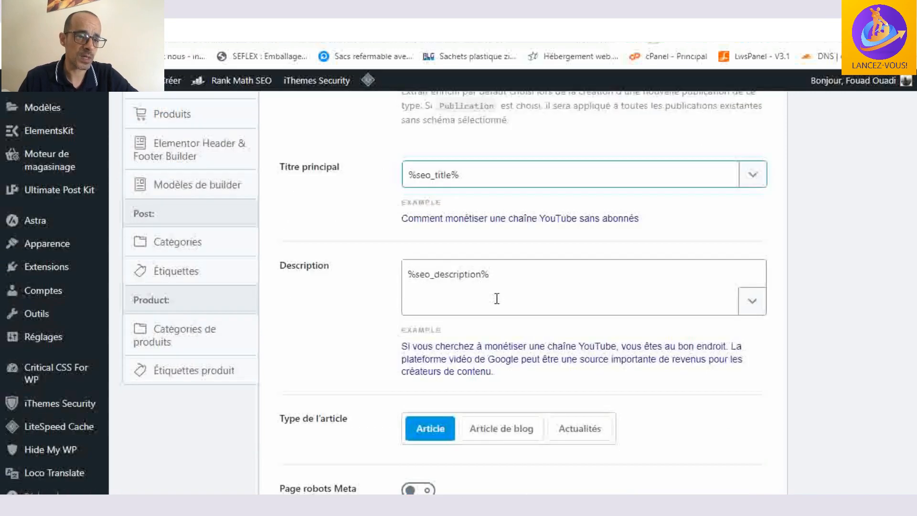
{"action": "left_click", "coordinate": [528, 268]}
{"action": "scroll", "coordinate": [529, 269], "scroll_direction": "down", "scroll_amount": 1}
{"action": "scroll", "coordinate": [529, 270], "scroll_direction": "down", "scroll_amount": 1}
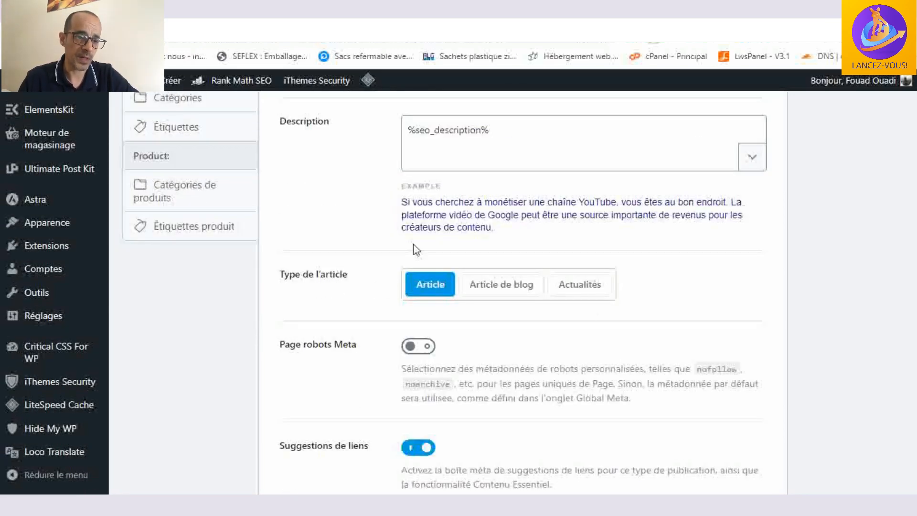
- Review the article type, robots meta, link suggestions, Slack sharing, SEO controls, bulk editing and custom fields options for Pages
{"action": "scroll", "coordinate": [691, 319], "scroll_direction": "down", "scroll_amount": 1}
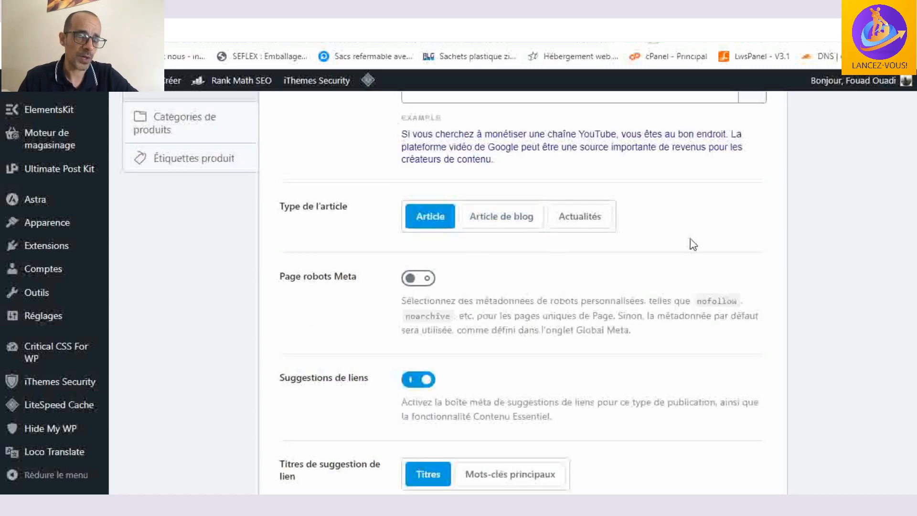
{"action": "scroll", "coordinate": [692, 244], "scroll_direction": "down", "scroll_amount": 1}
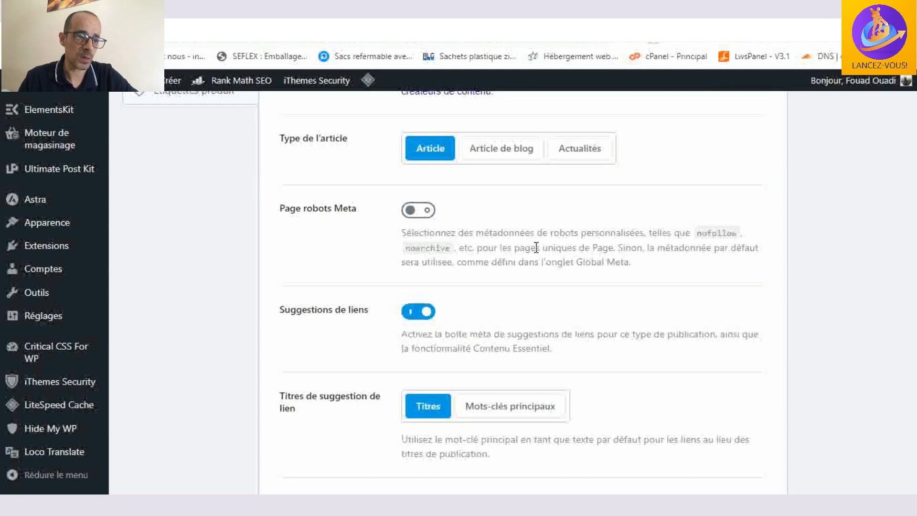
{"action": "scroll", "coordinate": [536, 247], "scroll_direction": "down", "scroll_amount": 1}
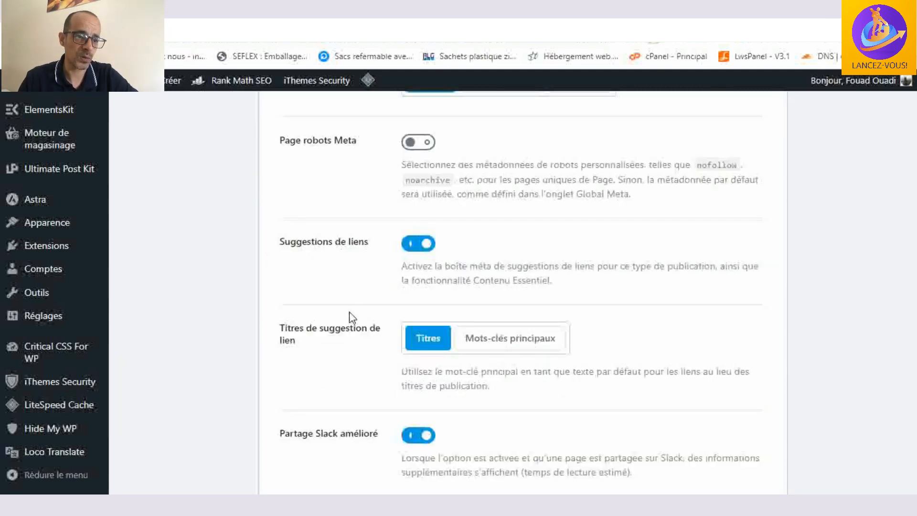
{"action": "scroll", "coordinate": [342, 336], "scroll_direction": "down", "scroll_amount": 1}
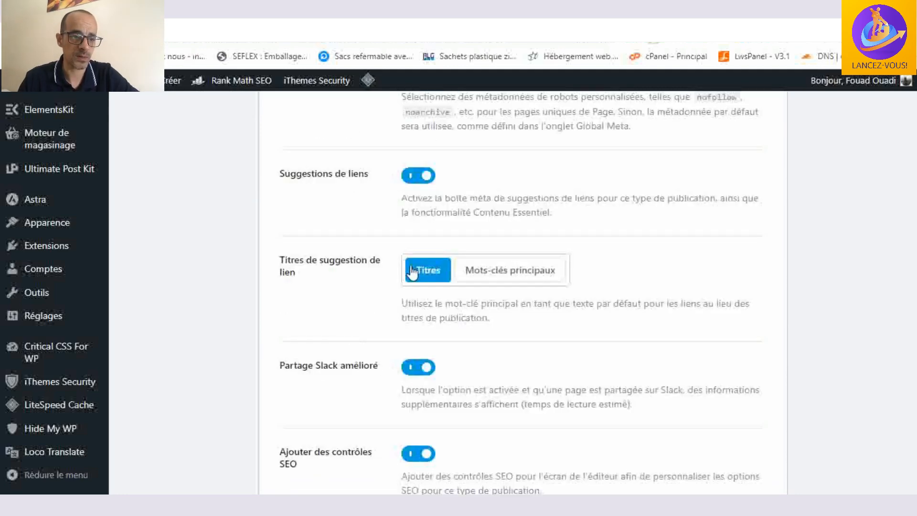
{"action": "scroll", "coordinate": [326, 317], "scroll_direction": "down", "scroll_amount": 1}
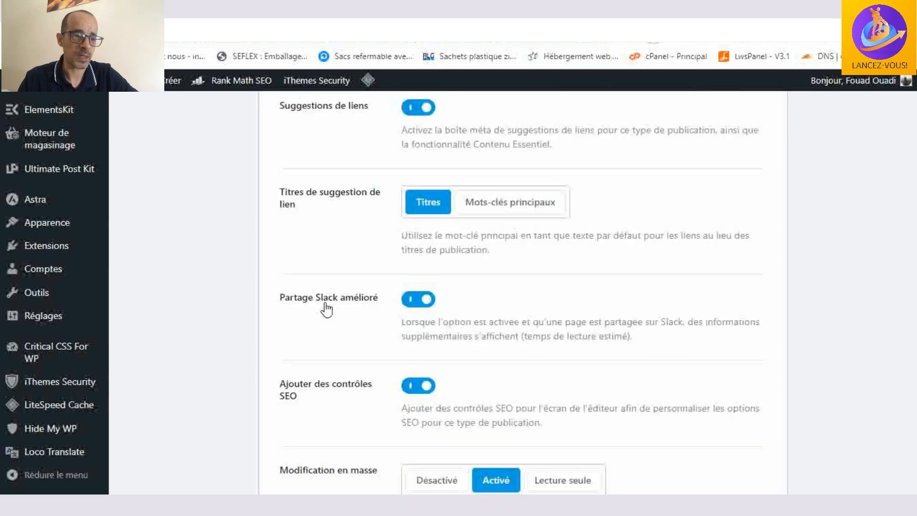
{"action": "scroll", "coordinate": [318, 330], "scroll_direction": "down", "scroll_amount": 1}
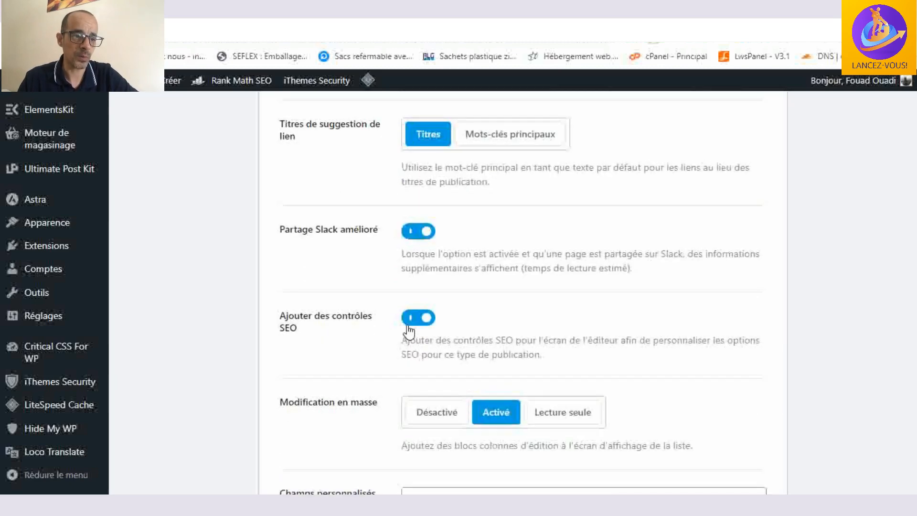
{"action": "scroll", "coordinate": [351, 349], "scroll_direction": "down", "scroll_amount": 1}
{"action": "scroll", "coordinate": [353, 346], "scroll_direction": "down", "scroll_amount": 3}
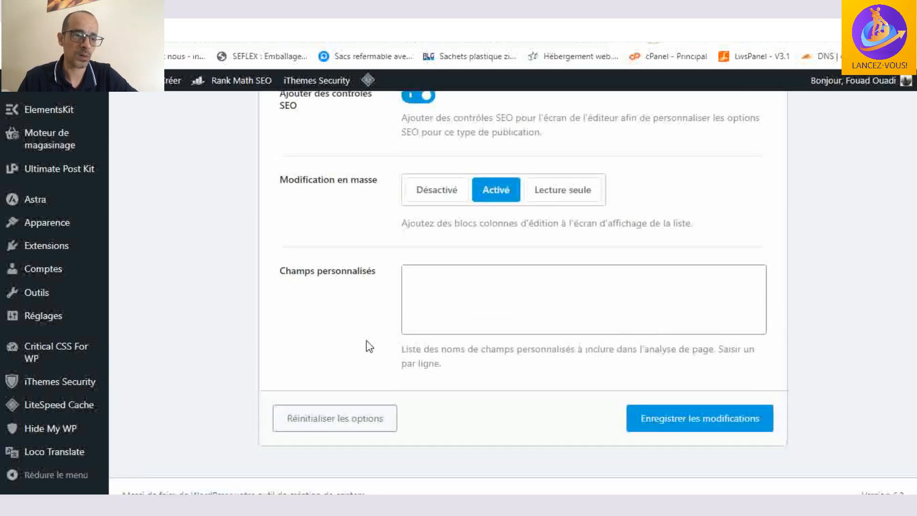
- Save the Pages settings
{"action": "left_click", "coordinate": [700, 401]}
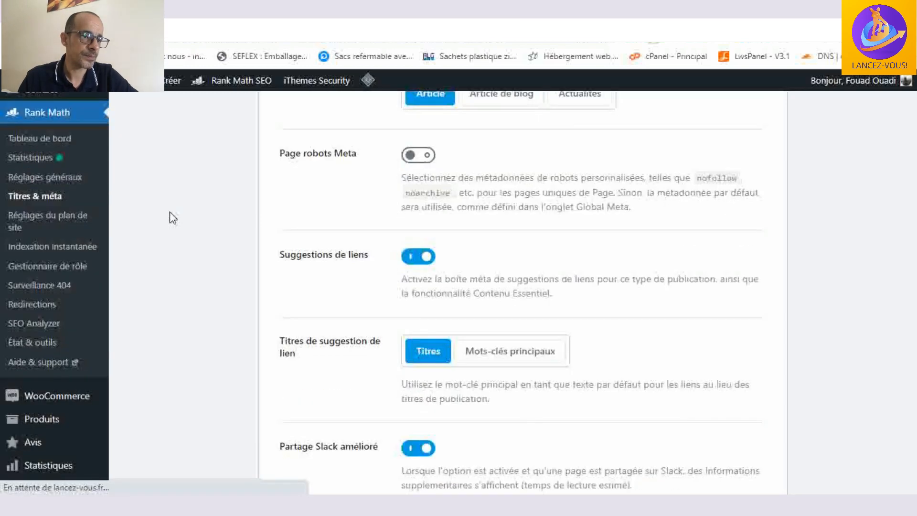
{"action": "scroll", "coordinate": [172, 215], "scroll_direction": "up", "scroll_amount": 6}
{"action": "scroll", "coordinate": [171, 218], "scroll_direction": "up", "scroll_amount": 4}
{"action": "left_click", "coordinate": [171, 221]}
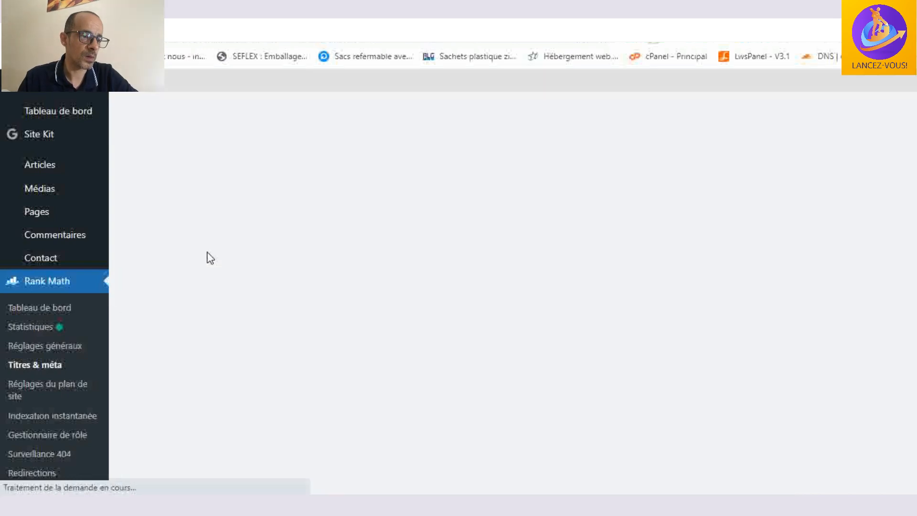
- Open the Fichiers joints settings under Type de publication and read the notice about attachment redirections
{"action": "scroll", "coordinate": [208, 257], "scroll_direction": "down", "scroll_amount": 5}
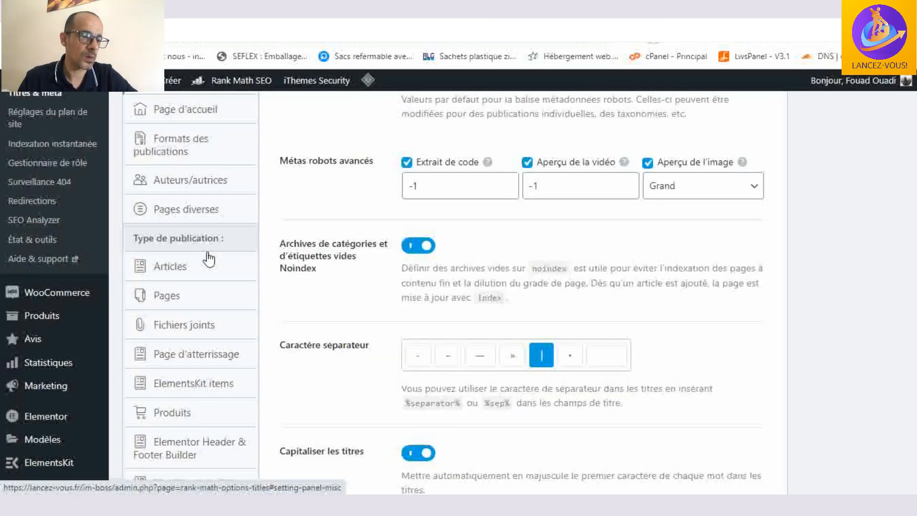
{"action": "scroll", "coordinate": [208, 260], "scroll_direction": "down", "scroll_amount": 4}
{"action": "scroll", "coordinate": [209, 260], "scroll_direction": "down", "scroll_amount": 2}
{"action": "left_click", "coordinate": [200, 281]}
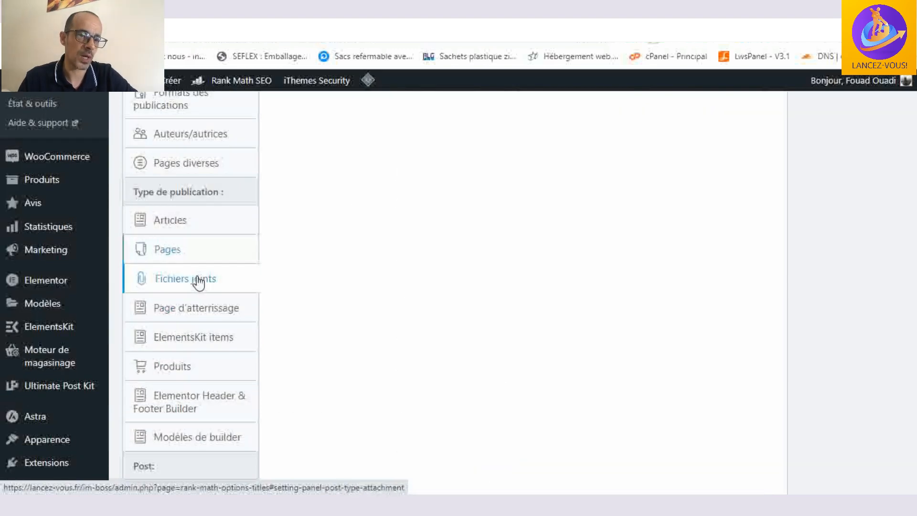
{"action": "scroll", "coordinate": [700, 302], "scroll_direction": "up", "scroll_amount": 1}
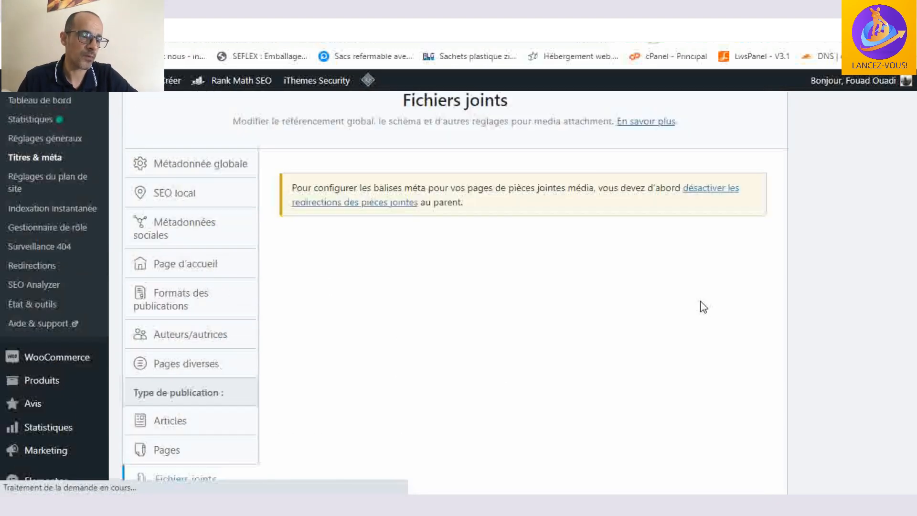
{"action": "scroll", "coordinate": [187, 321], "scroll_direction": "down", "scroll_amount": 2}
{"action": "scroll", "coordinate": [187, 325], "scroll_direction": "down", "scroll_amount": 2}
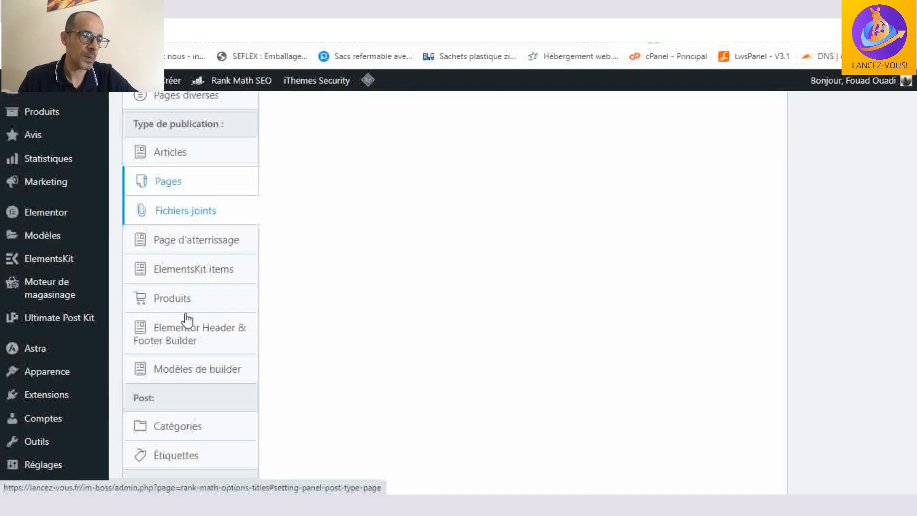
- Open the Page d'atterrissage settings and look through the available schema types without choosing one
{"action": "left_click", "coordinate": [195, 241]}
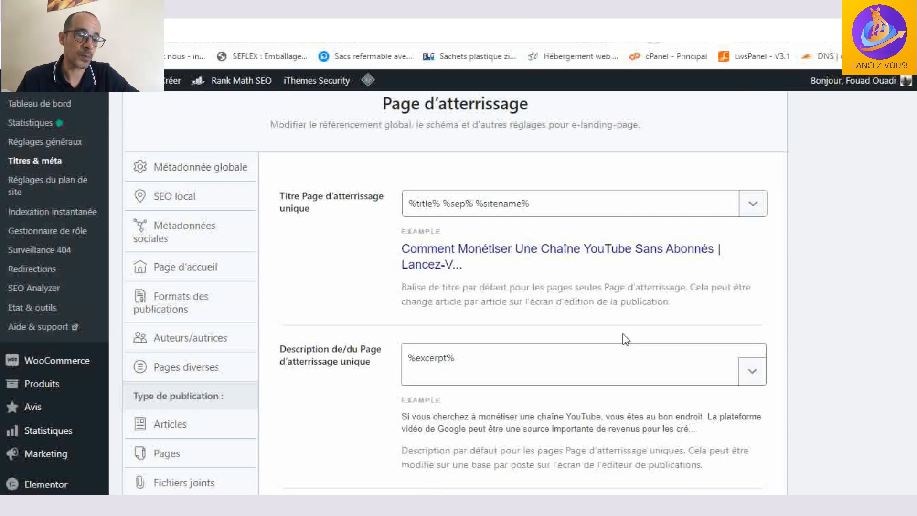
{"action": "scroll", "coordinate": [624, 321], "scroll_direction": "down", "scroll_amount": 4}
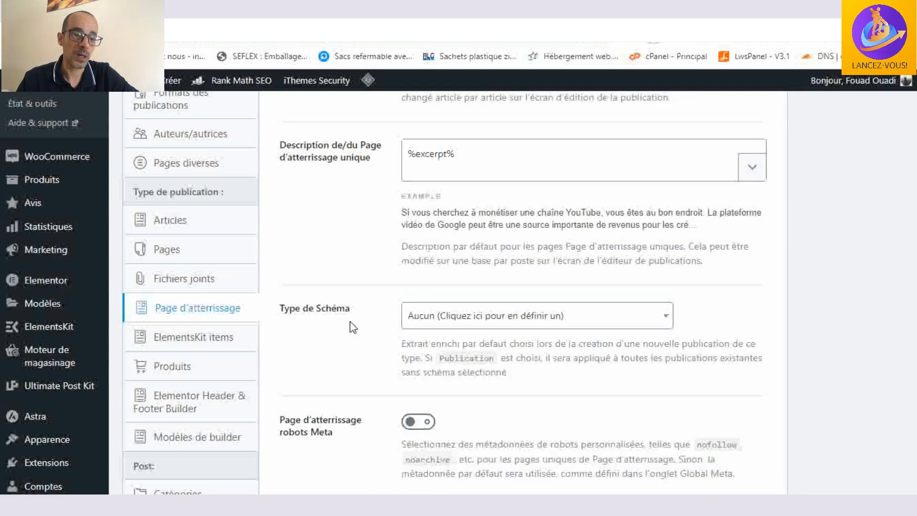
{"action": "left_click", "coordinate": [585, 320]}
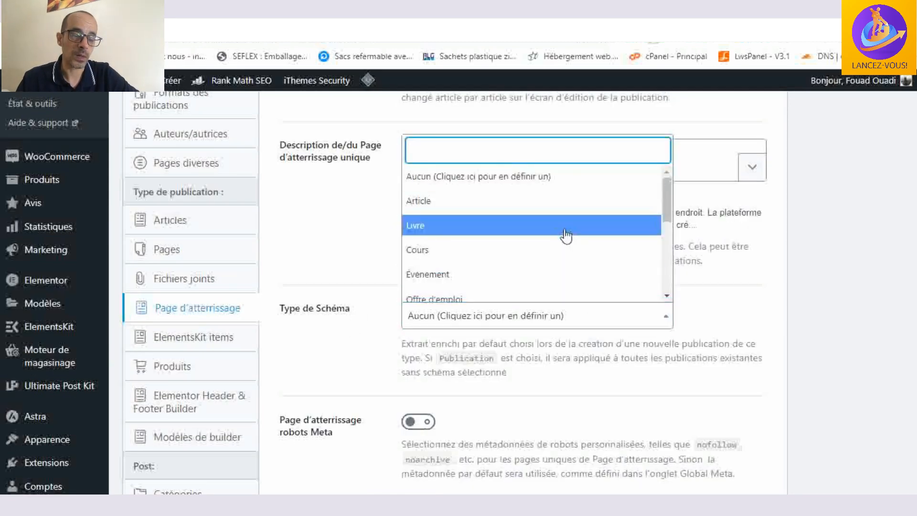
{"action": "scroll", "coordinate": [565, 236], "scroll_direction": "down", "scroll_amount": 2}
{"action": "scroll", "coordinate": [565, 287], "scroll_direction": "down", "scroll_amount": 2}
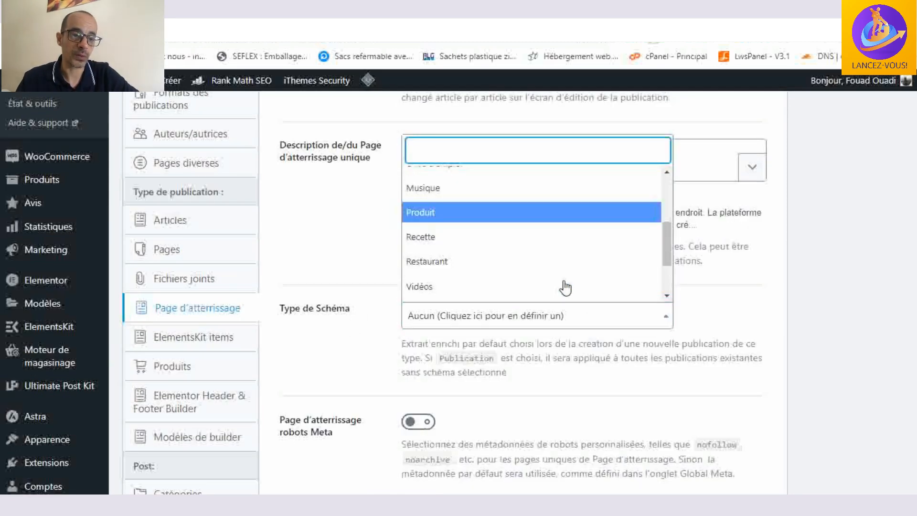
{"action": "scroll", "coordinate": [565, 287], "scroll_direction": "down", "scroll_amount": 3}
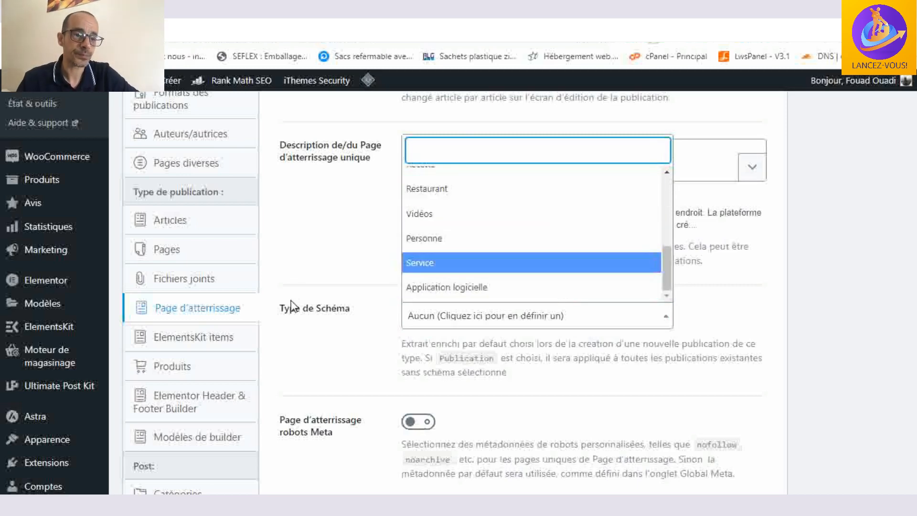
{"action": "left_click", "coordinate": [303, 264]}
- Review the title, description, robots meta, link suggestions and enhanced Slack sharing options for landing pages
{"action": "scroll", "coordinate": [501, 260], "scroll_direction": "up", "scroll_amount": 6}
{"action": "left_click", "coordinate": [533, 272]}
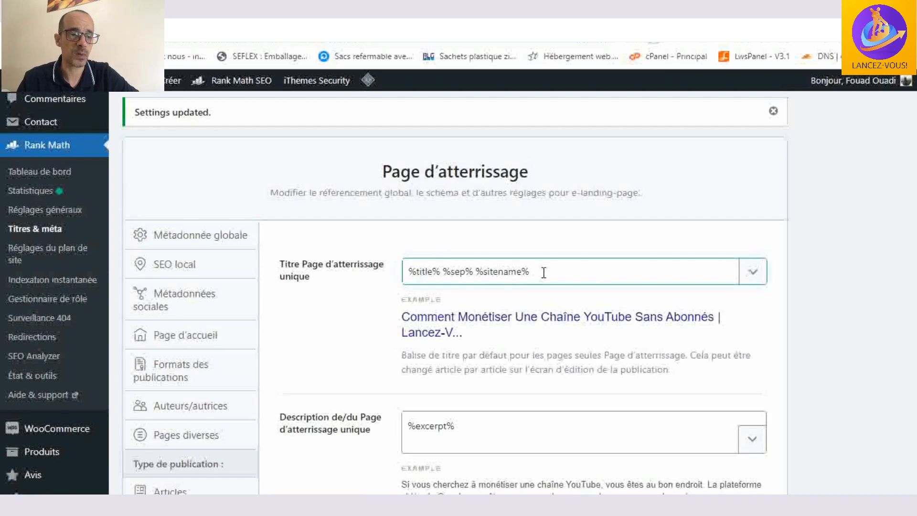
{"action": "scroll", "coordinate": [543, 273], "scroll_direction": "down", "scroll_amount": 3}
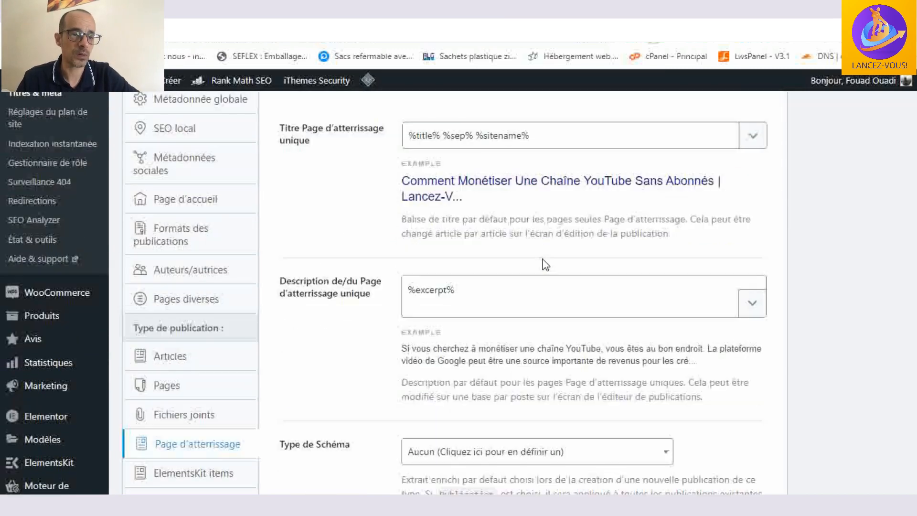
{"action": "scroll", "coordinate": [542, 229], "scroll_direction": "down", "scroll_amount": 10}
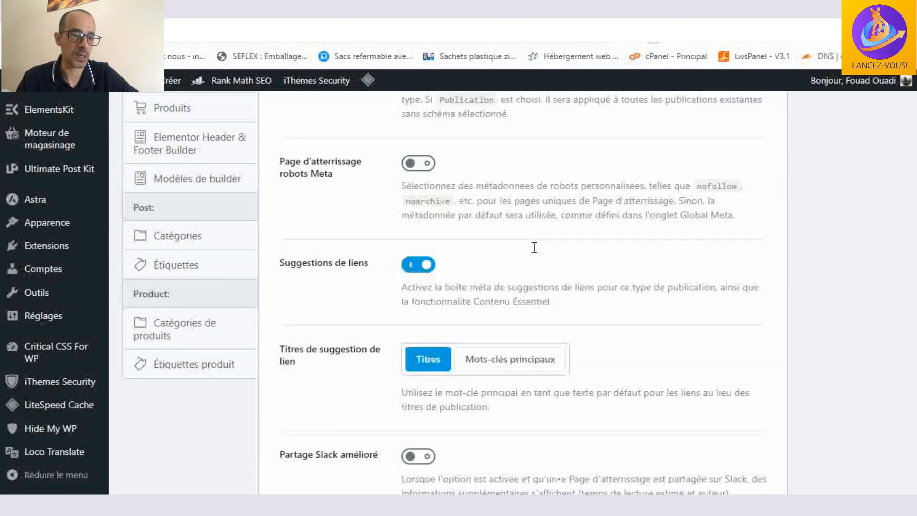
{"action": "scroll", "coordinate": [532, 248], "scroll_direction": "down", "scroll_amount": 7}
{"action": "scroll", "coordinate": [191, 315], "scroll_direction": "up", "scroll_amount": 20}
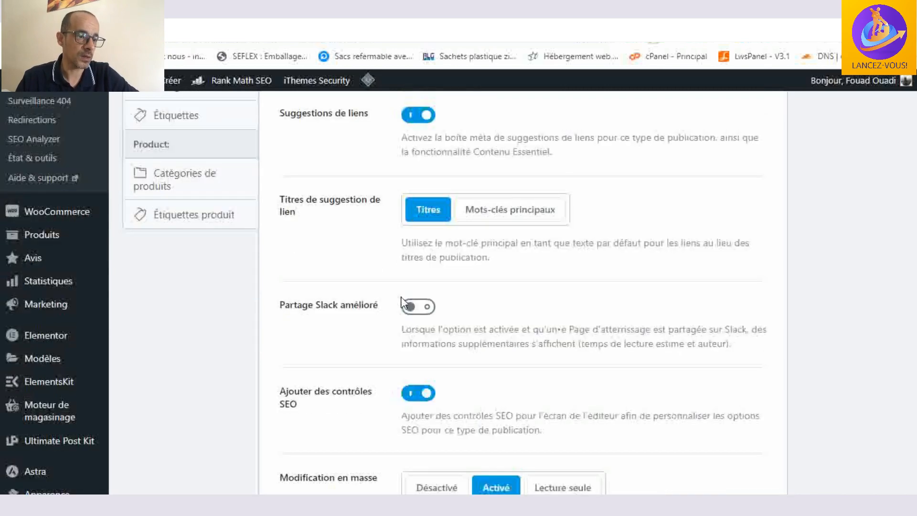
{"action": "scroll", "coordinate": [191, 315], "scroll_direction": "down", "scroll_amount": 3}
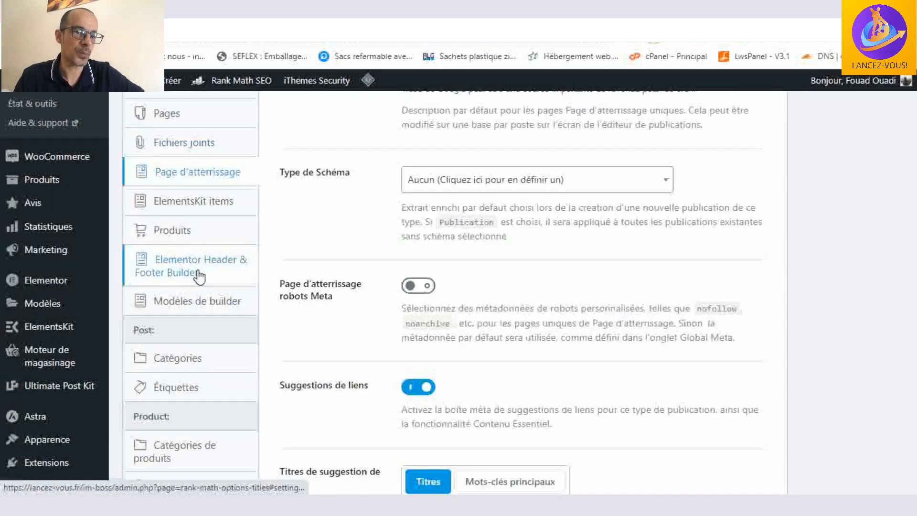
- Open the Produits settings under Type de publication and review the single product title and description formats
{"action": "left_click", "coordinate": [178, 233]}
{"action": "scroll", "coordinate": [573, 296], "scroll_direction": "up", "scroll_amount": 9}
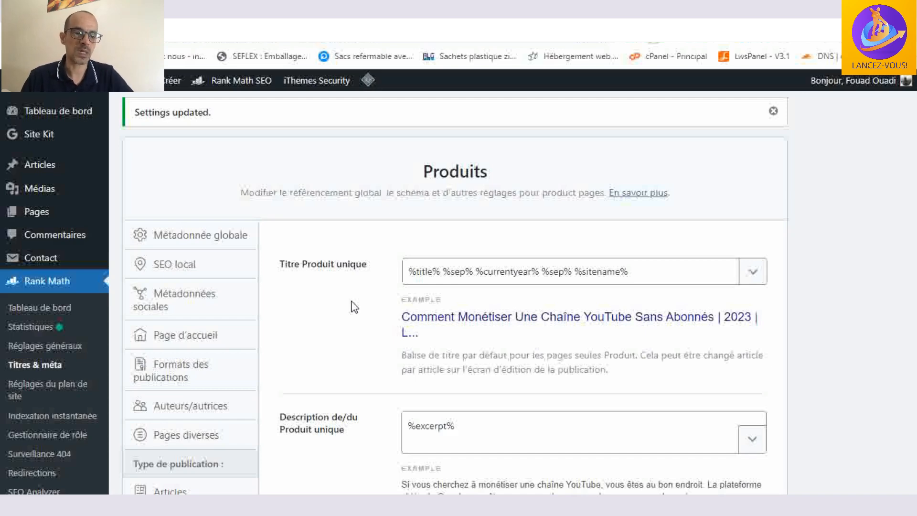
{"action": "scroll", "coordinate": [535, 213], "scroll_direction": "down", "scroll_amount": 2}
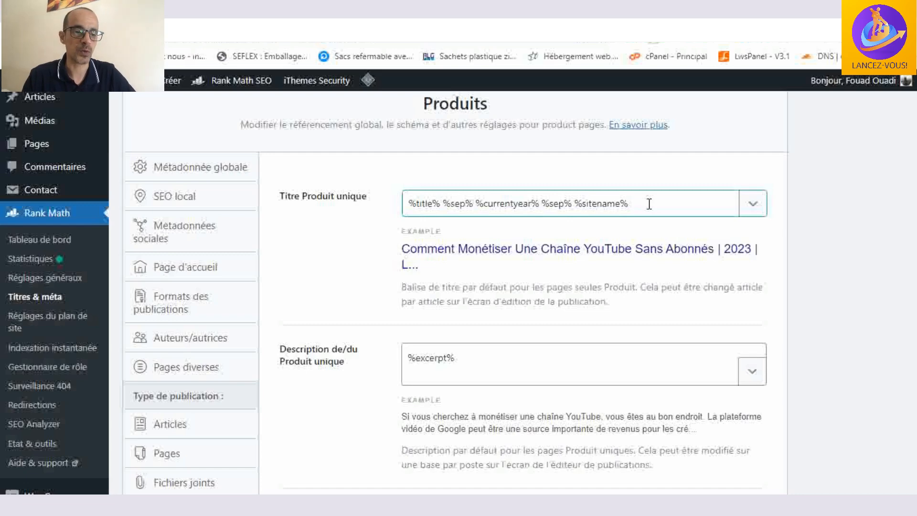
{"action": "scroll", "coordinate": [648, 203], "scroll_direction": "down", "scroll_amount": 2}
{"action": "left_click", "coordinate": [583, 303]}
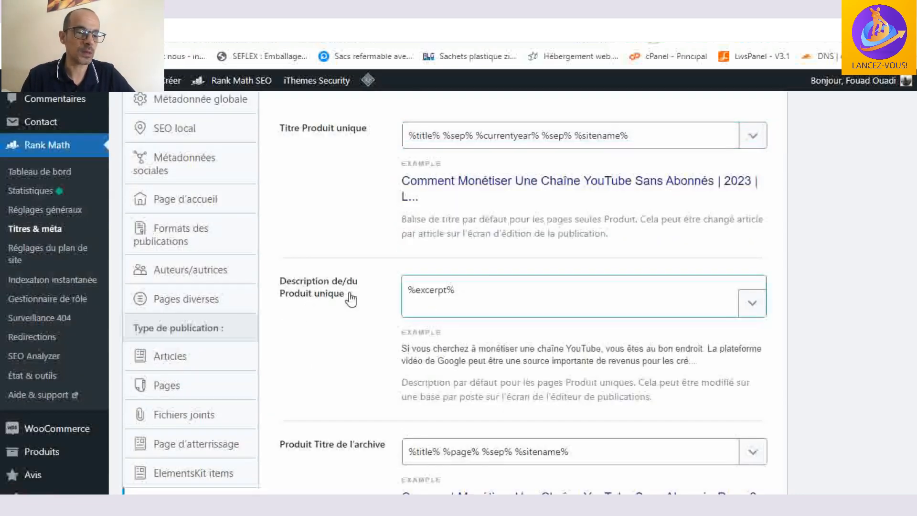
- Review the product archive title, archive description and schema type options in the Produits settings
{"action": "scroll", "coordinate": [494, 290], "scroll_direction": "down", "scroll_amount": 4}
{"action": "left_click", "coordinate": [497, 316]}
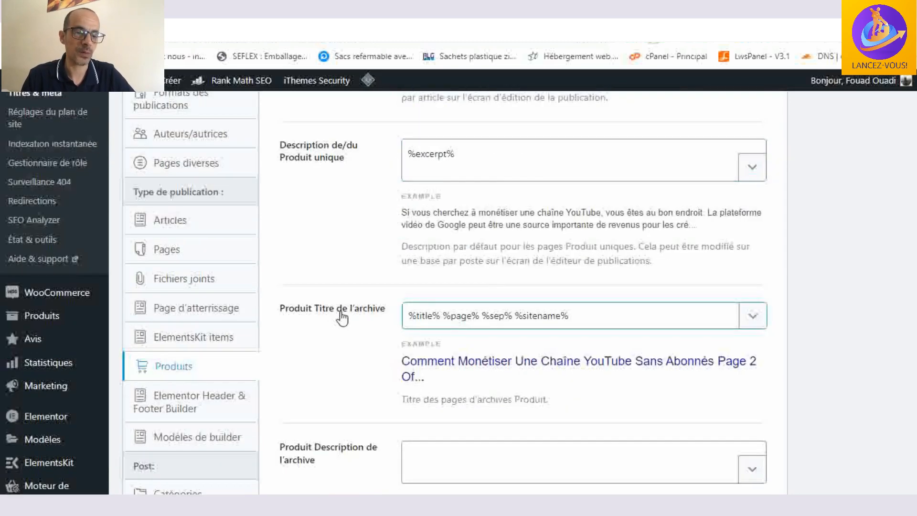
{"action": "scroll", "coordinate": [608, 310], "scroll_direction": "down", "scroll_amount": 2}
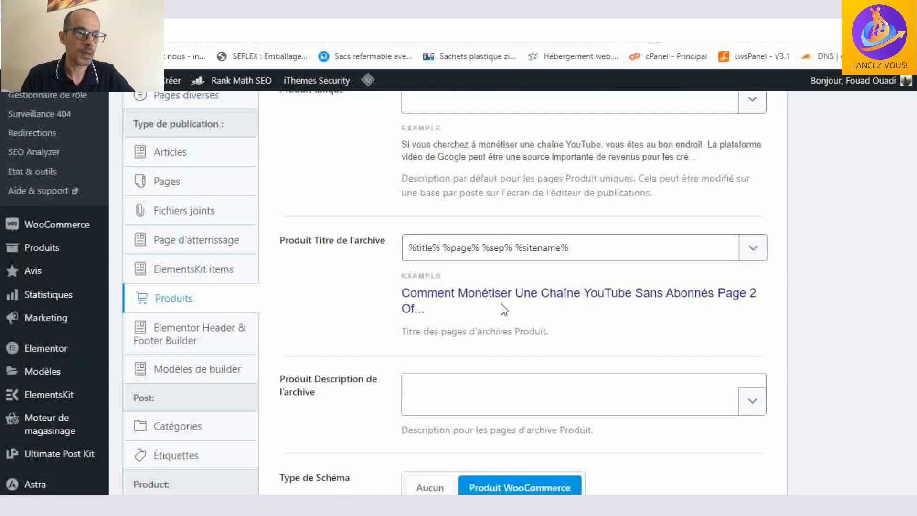
{"action": "scroll", "coordinate": [491, 284], "scroll_direction": "down", "scroll_amount": 2}
{"action": "left_click", "coordinate": [417, 315]}
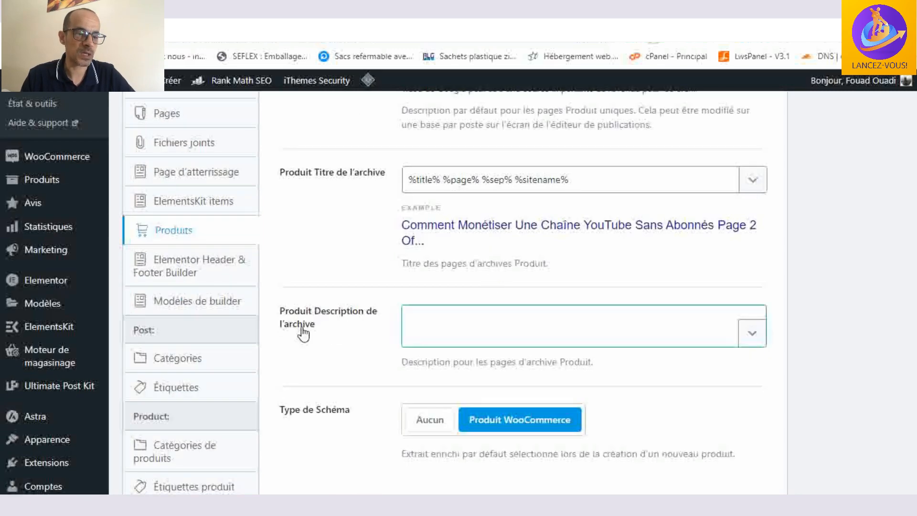
{"action": "scroll", "coordinate": [328, 331], "scroll_direction": "down", "scroll_amount": 2}
{"action": "scroll", "coordinate": [328, 332], "scroll_direction": "down", "scroll_amount": 2}
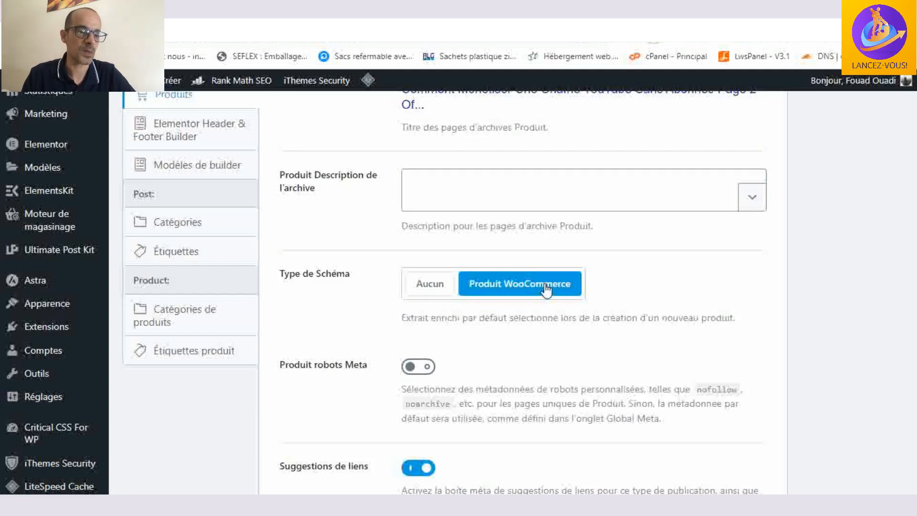
- Review the robots meta, link suggestion, suggestion title and primary taxonomy options in the Produits settings
{"action": "scroll", "coordinate": [546, 287], "scroll_direction": "down", "scroll_amount": 3}
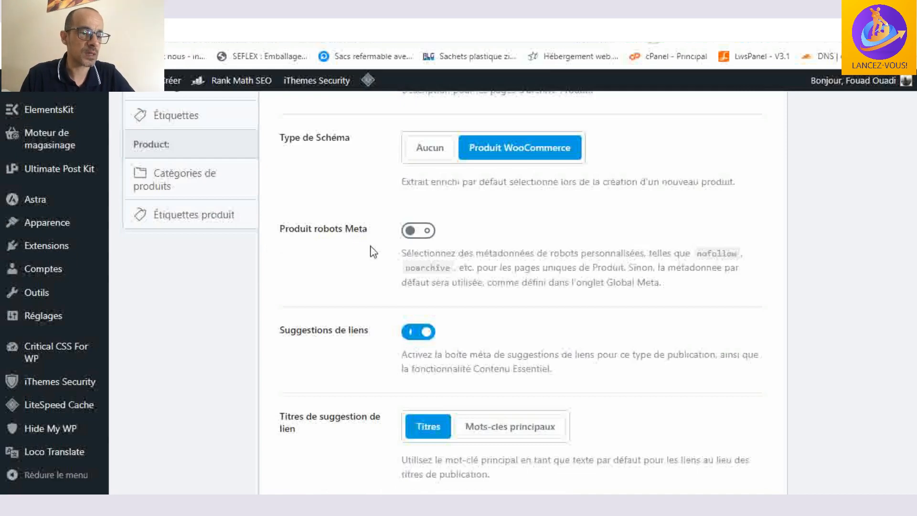
{"action": "scroll", "coordinate": [356, 249], "scroll_direction": "down", "scroll_amount": 1}
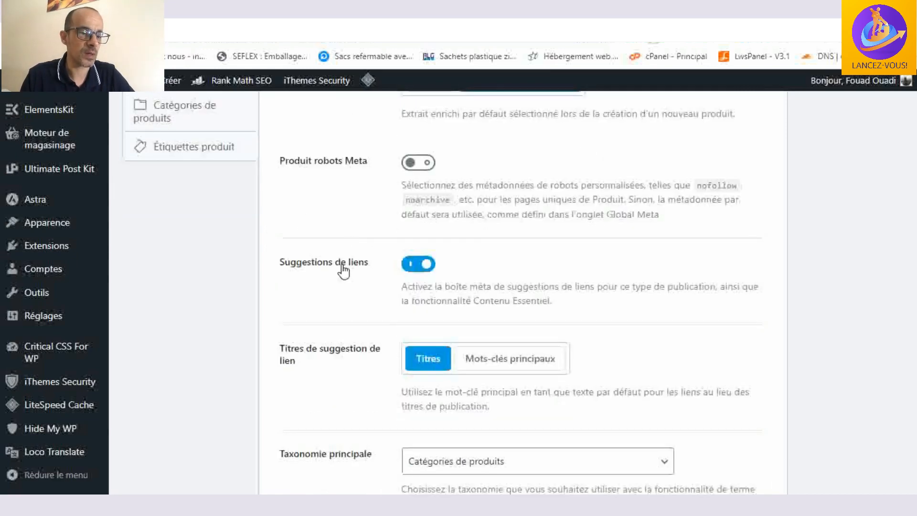
{"action": "scroll", "coordinate": [537, 255], "scroll_direction": "down", "scroll_amount": 1}
{"action": "scroll", "coordinate": [539, 258], "scroll_direction": "down", "scroll_amount": 1}
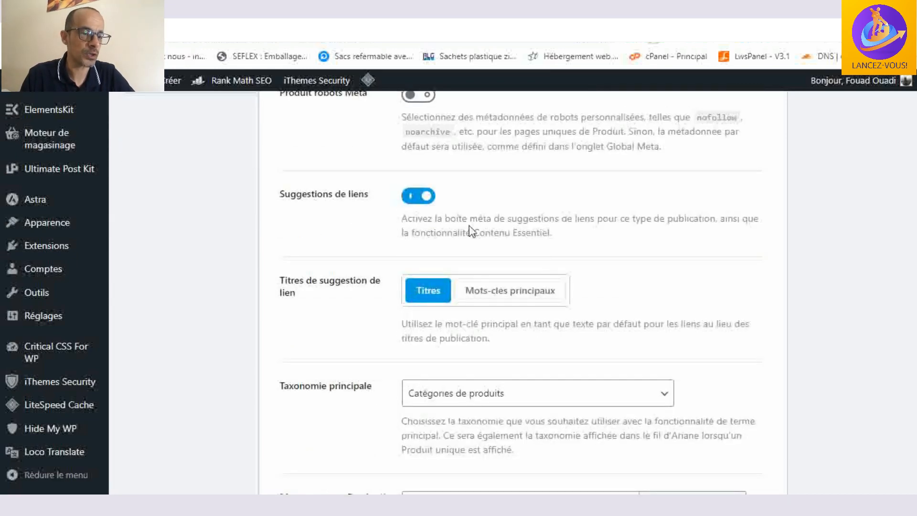
{"action": "scroll", "coordinate": [343, 260], "scroll_direction": "down", "scroll_amount": 1}
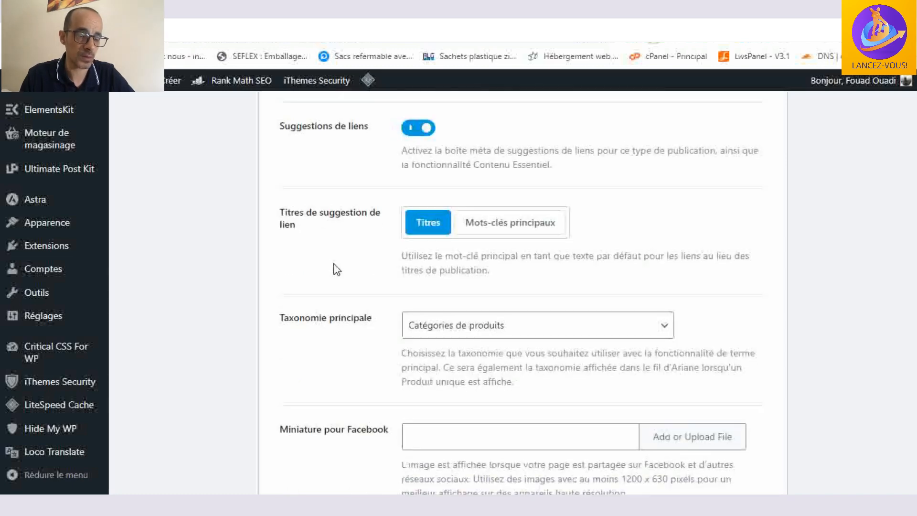
{"action": "scroll", "coordinate": [746, 248], "scroll_direction": "down", "scroll_amount": 1}
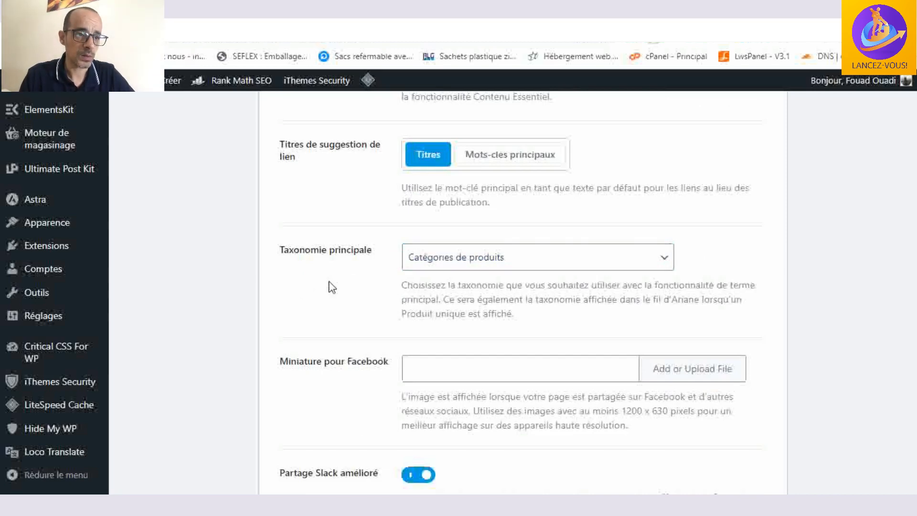
- Check the product Facebook thumbnail, Slack sharing, SEO controls and bulk editing options, and save the Produits settings
{"action": "scroll", "coordinate": [327, 282], "scroll_direction": "down", "scroll_amount": 2}
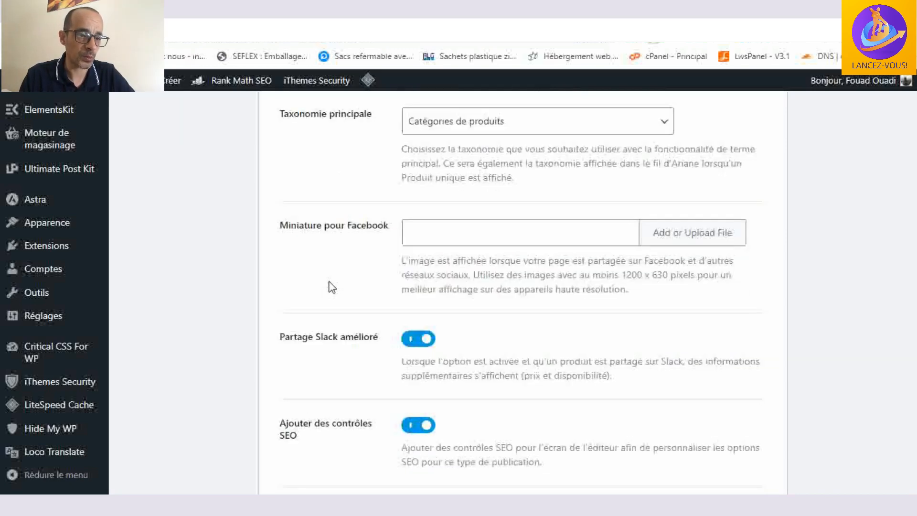
{"action": "scroll", "coordinate": [330, 286], "scroll_direction": "down", "scroll_amount": 2}
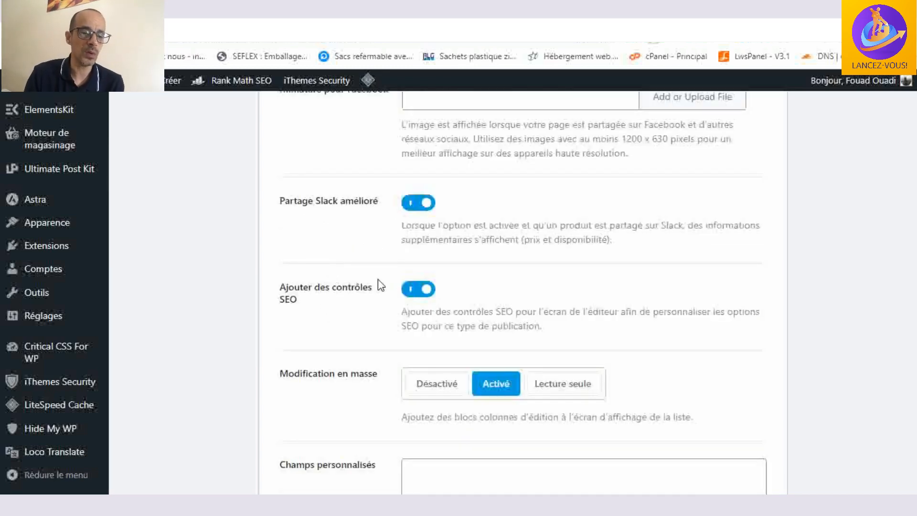
{"action": "scroll", "coordinate": [676, 276], "scroll_direction": "down", "scroll_amount": 2}
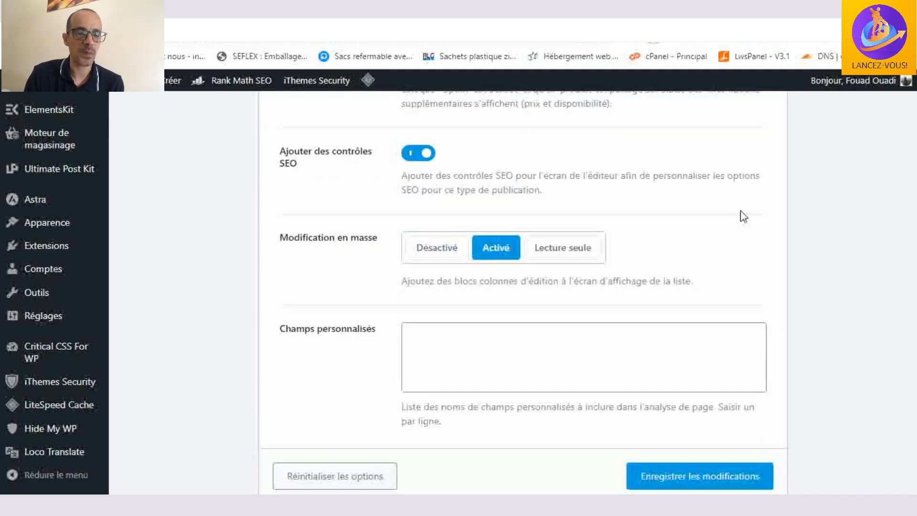
{"action": "scroll", "coordinate": [693, 320], "scroll_direction": "down", "scroll_amount": 2}
{"action": "left_click", "coordinate": [706, 405]}
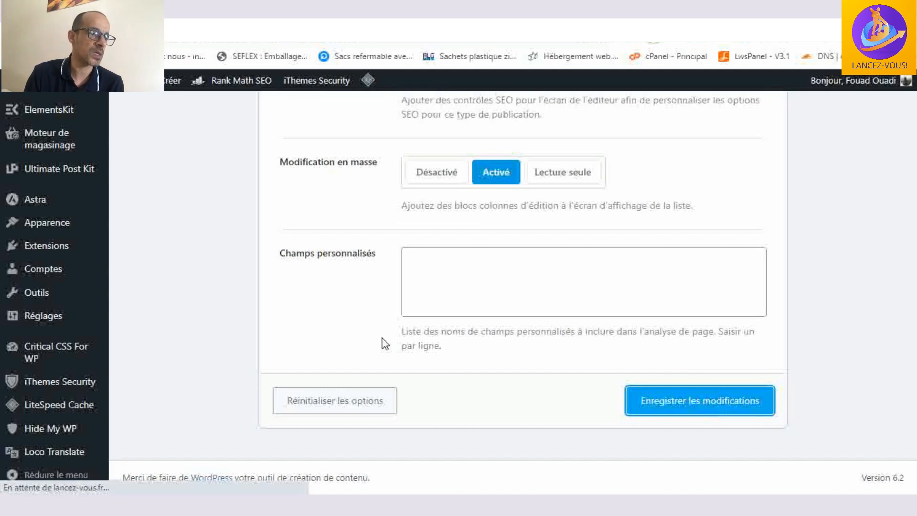
- Open the Catégories settings under Post and view the category archive title format
{"action": "scroll", "coordinate": [337, 340], "scroll_direction": "up", "scroll_amount": 10}
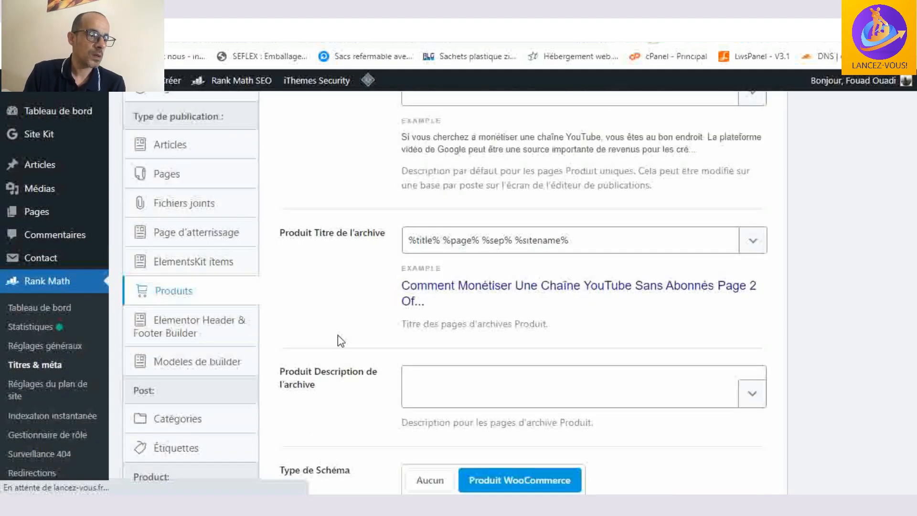
{"action": "scroll", "coordinate": [284, 337], "scroll_direction": "down", "scroll_amount": 9}
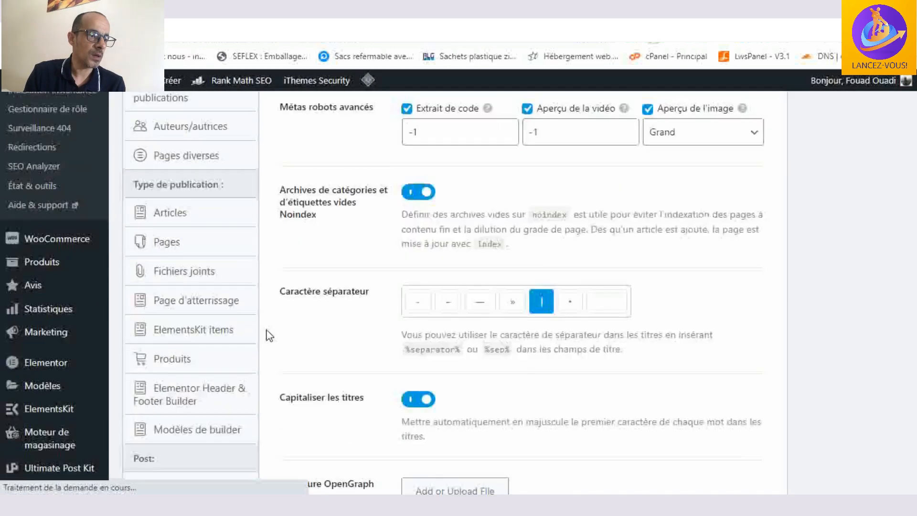
{"action": "scroll", "coordinate": [269, 335], "scroll_direction": "up", "scroll_amount": 3}
{"action": "scroll", "coordinate": [269, 335], "scroll_direction": "down", "scroll_amount": 3}
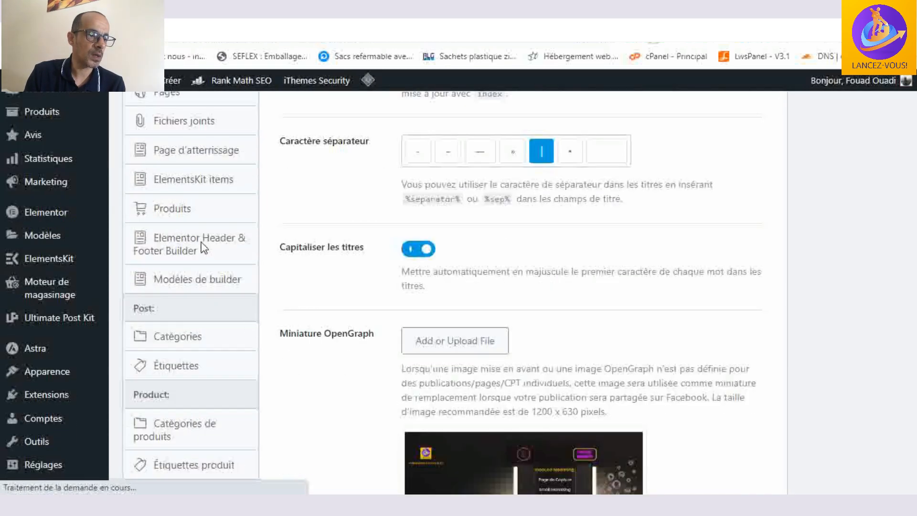
{"action": "scroll", "coordinate": [205, 275], "scroll_direction": "down", "scroll_amount": 1}
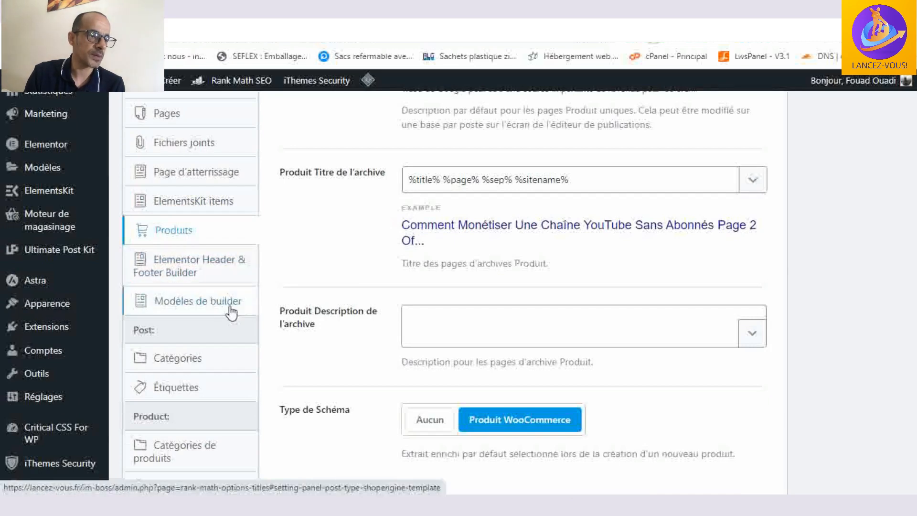
{"action": "scroll", "coordinate": [229, 289], "scroll_direction": "down", "scroll_amount": 2}
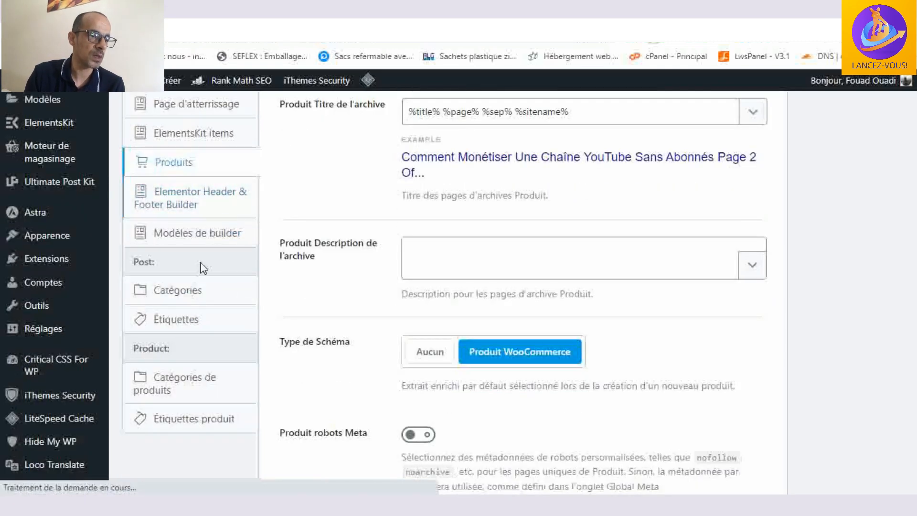
{"action": "left_click", "coordinate": [188, 223]}
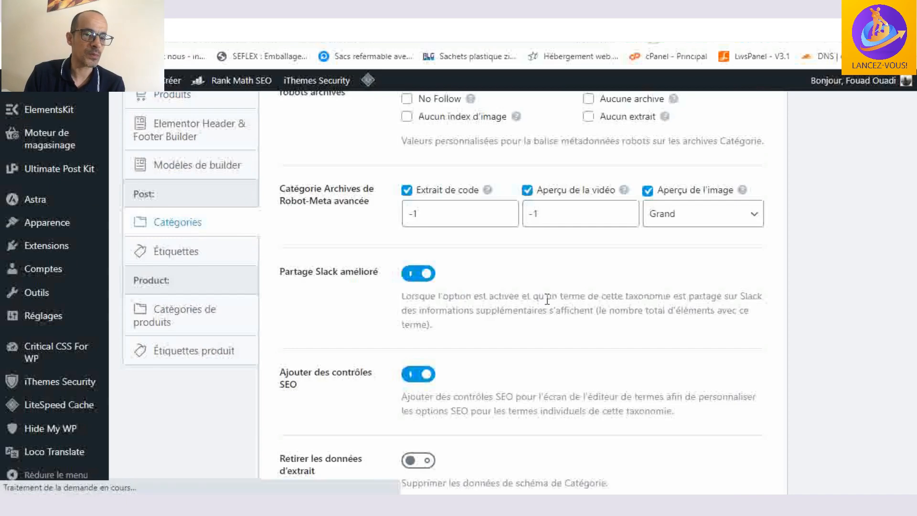
{"action": "scroll", "coordinate": [548, 300], "scroll_direction": "up", "scroll_amount": 4}
{"action": "scroll", "coordinate": [548, 300], "scroll_direction": "up", "scroll_amount": 6}
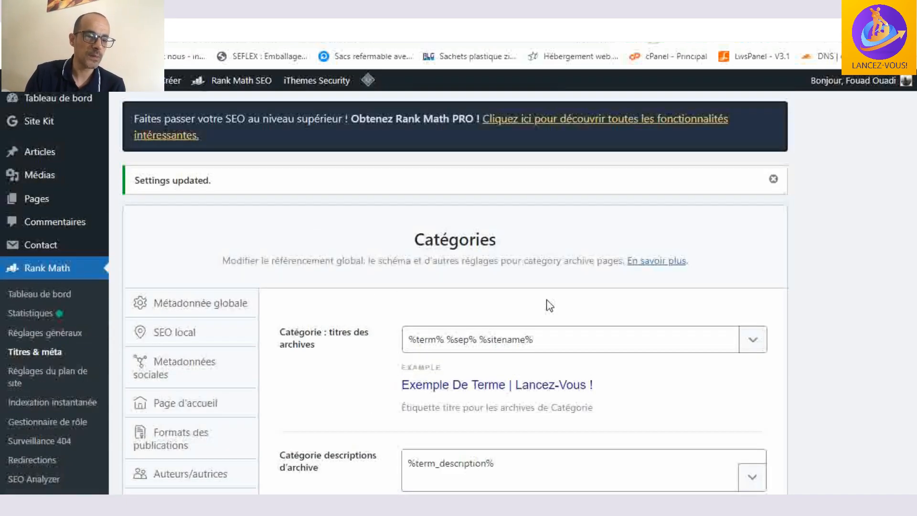
- Review the category archive description, robots meta, Slack sharing, SEO controls and schema data removal options
{"action": "scroll", "coordinate": [549, 305], "scroll_direction": "down", "scroll_amount": 5}
{"action": "scroll", "coordinate": [549, 306], "scroll_direction": "down", "scroll_amount": 1}
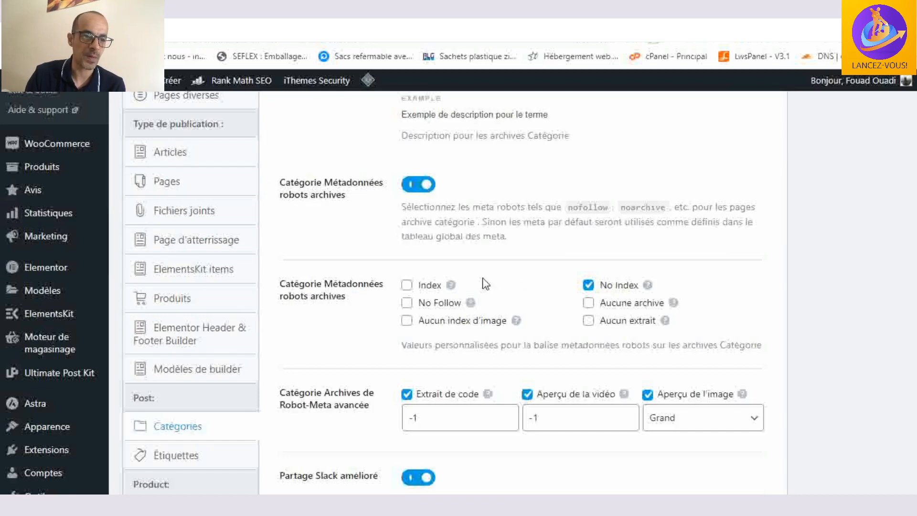
{"action": "scroll", "coordinate": [486, 284], "scroll_direction": "down", "scroll_amount": 5}
{"action": "scroll", "coordinate": [485, 284], "scroll_direction": "down", "scroll_amount": 2}
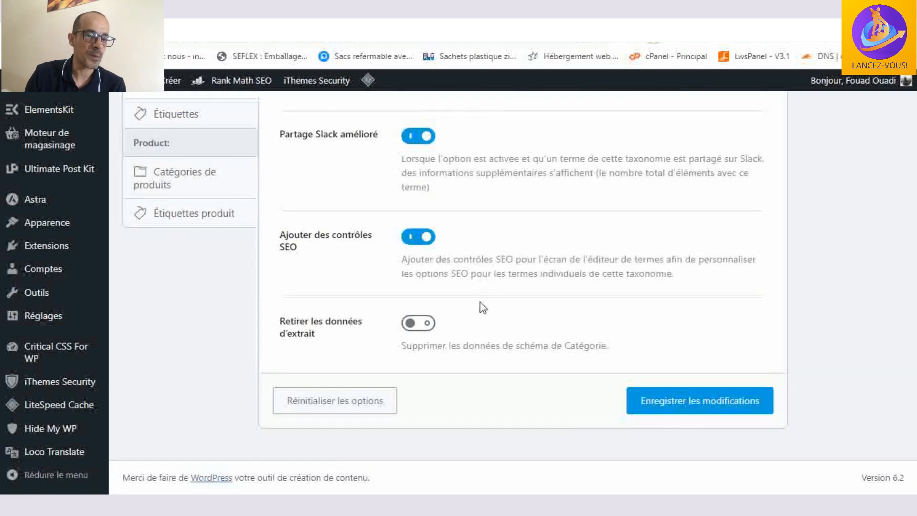
{"action": "scroll", "coordinate": [482, 296], "scroll_direction": "up", "scroll_amount": 5}
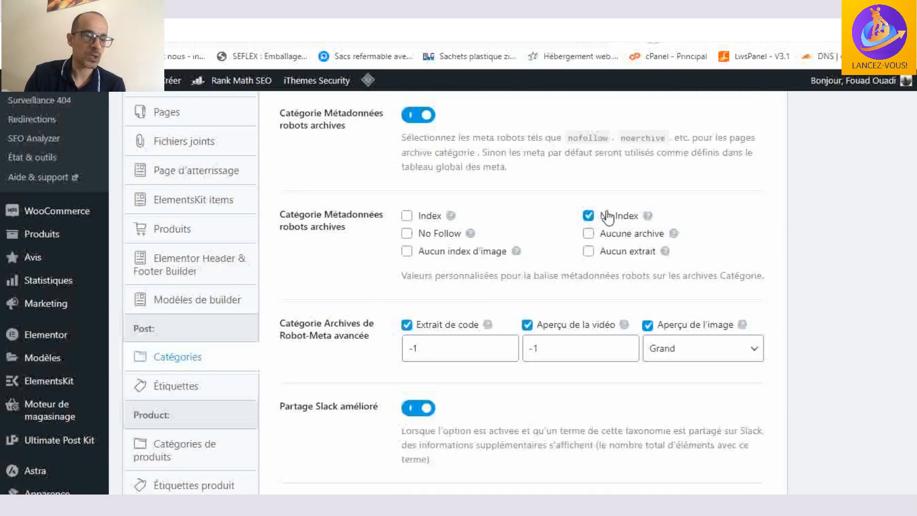
{"action": "scroll", "coordinate": [344, 339], "scroll_direction": "down", "scroll_amount": 2}
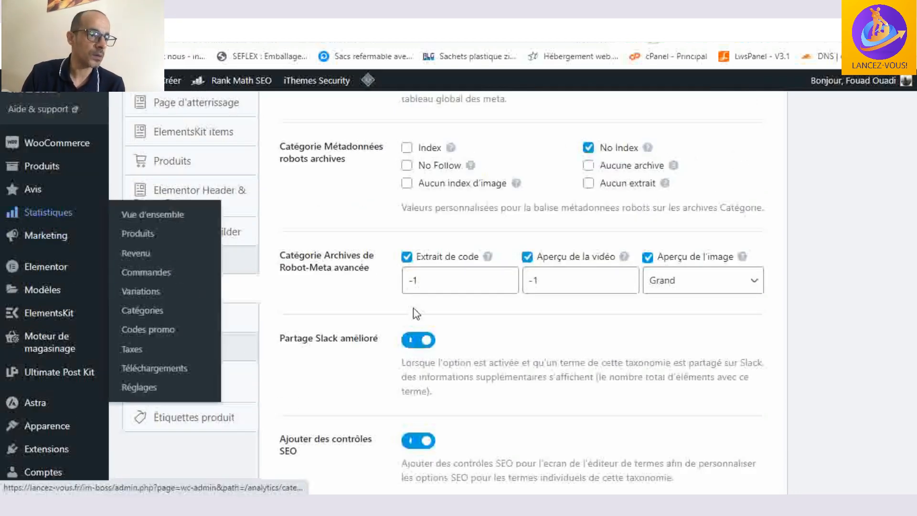
- Open the Étiquettes settings under Post and review the tag archive title, description, robots meta and Slack sharing options
{"action": "left_click", "coordinate": [192, 323]}
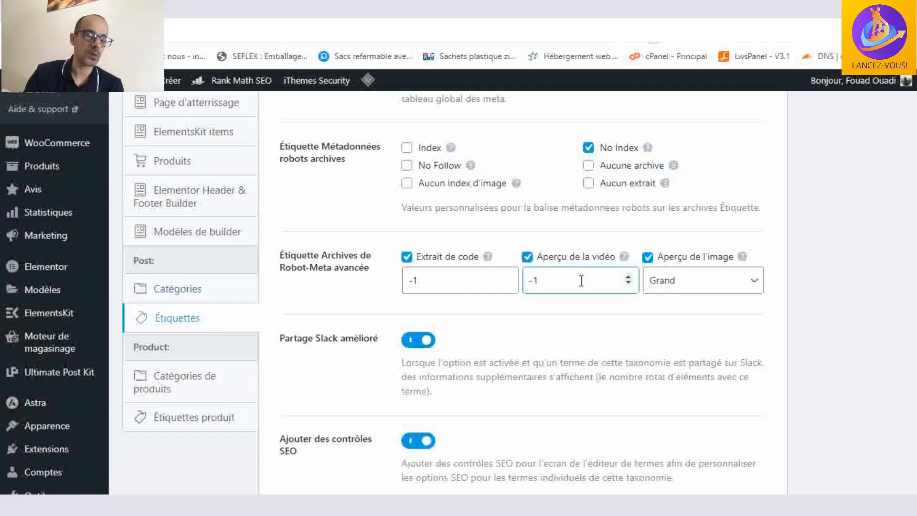
{"action": "scroll", "coordinate": [581, 280], "scroll_direction": "up", "scroll_amount": 5}
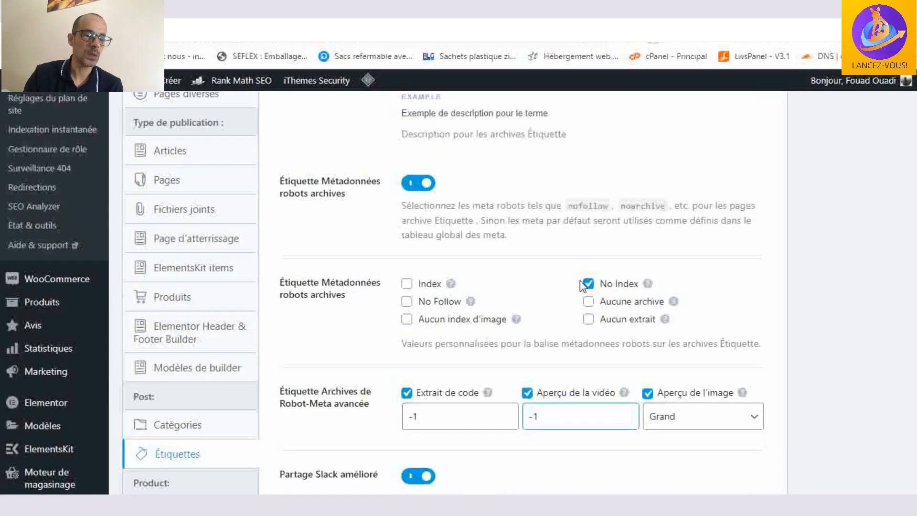
{"action": "scroll", "coordinate": [583, 287], "scroll_direction": "up", "scroll_amount": 5}
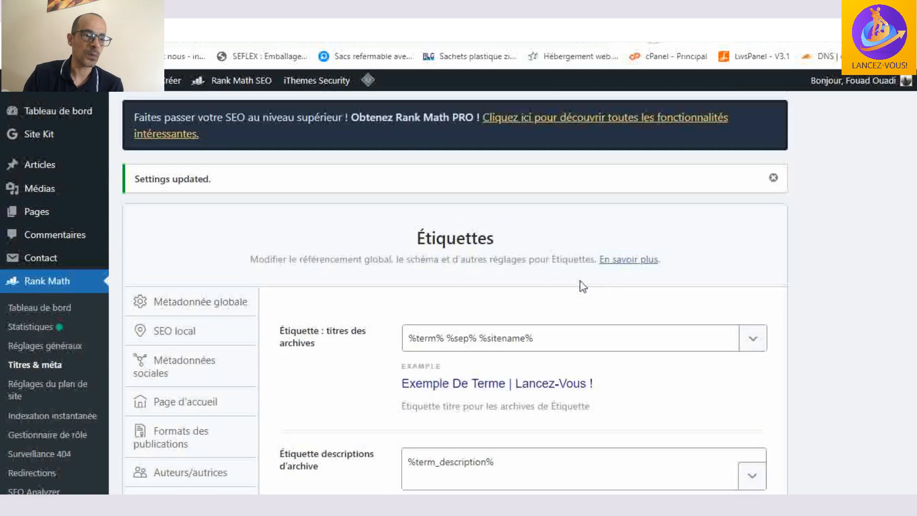
{"action": "scroll", "coordinate": [583, 286], "scroll_direction": "down", "scroll_amount": 6}
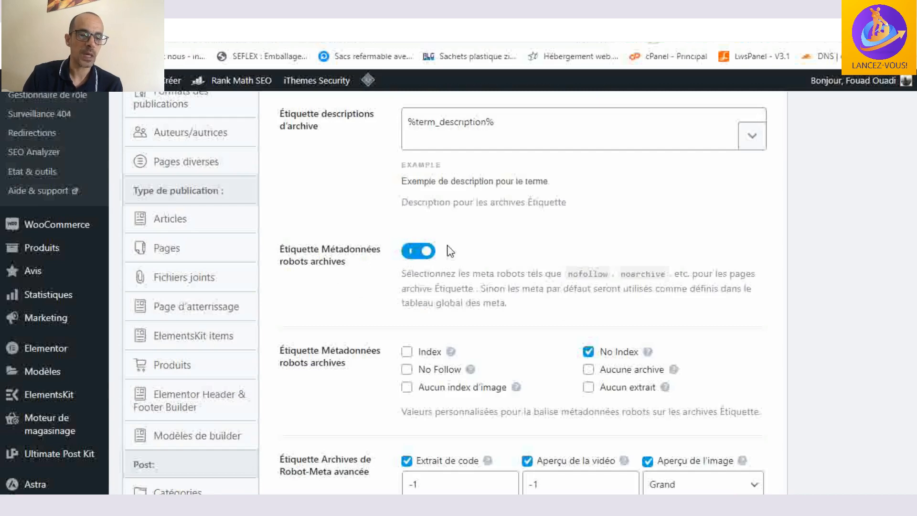
{"action": "scroll", "coordinate": [632, 272], "scroll_direction": "down", "scroll_amount": 1}
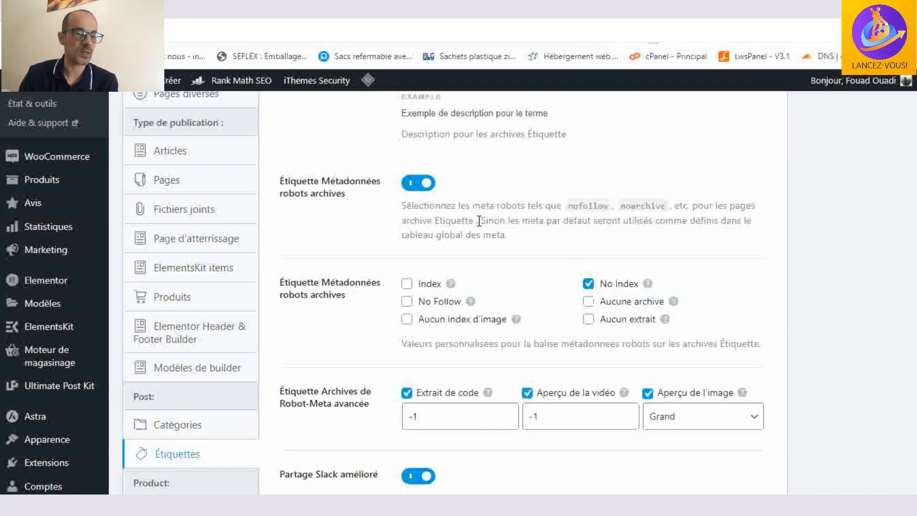
{"action": "scroll", "coordinate": [479, 221], "scroll_direction": "down", "scroll_amount": 6}
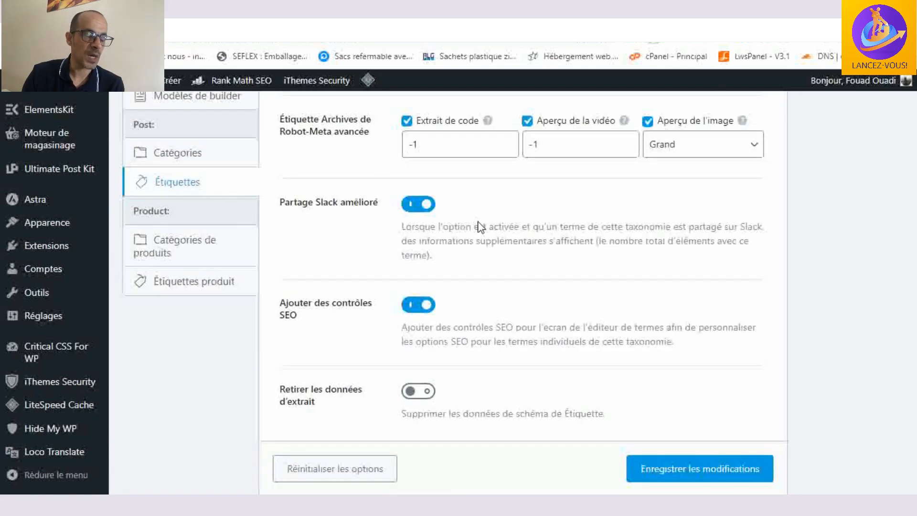
- Open the Catégories de produits settings under Product and review the archive title and description formats
{"action": "scroll", "coordinate": [592, 239], "scroll_direction": "up", "scroll_amount": 2}
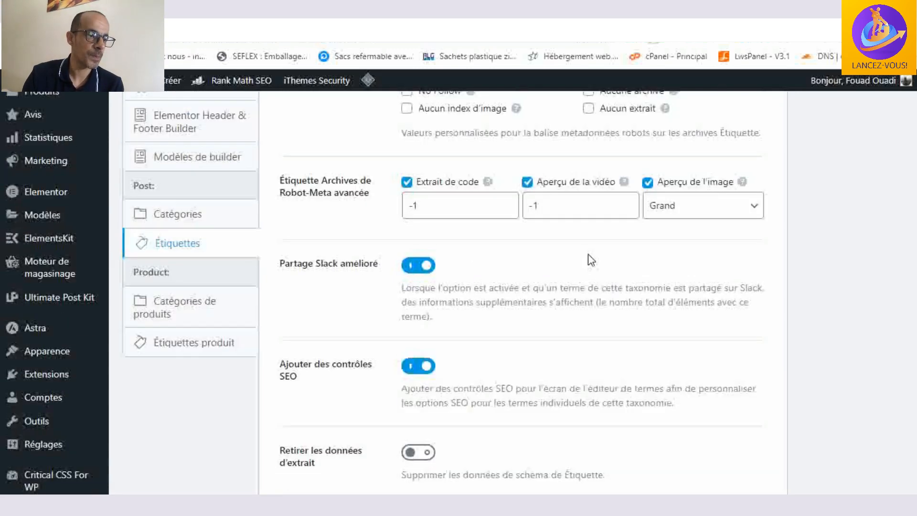
{"action": "left_click", "coordinate": [182, 324]}
{"action": "scroll", "coordinate": [668, 217], "scroll_direction": "up", "scroll_amount": 10}
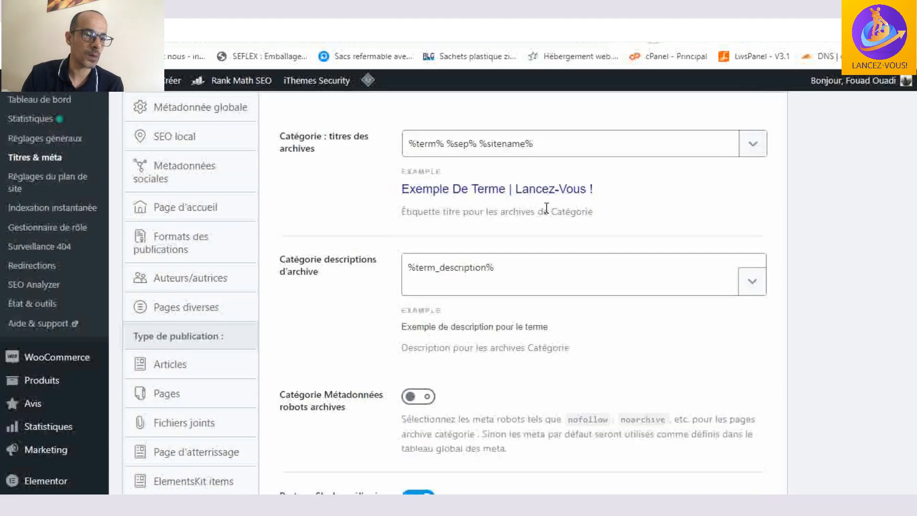
{"action": "scroll", "coordinate": [545, 206], "scroll_direction": "up", "scroll_amount": 3}
{"action": "scroll", "coordinate": [542, 196], "scroll_direction": "down", "scroll_amount": 3}
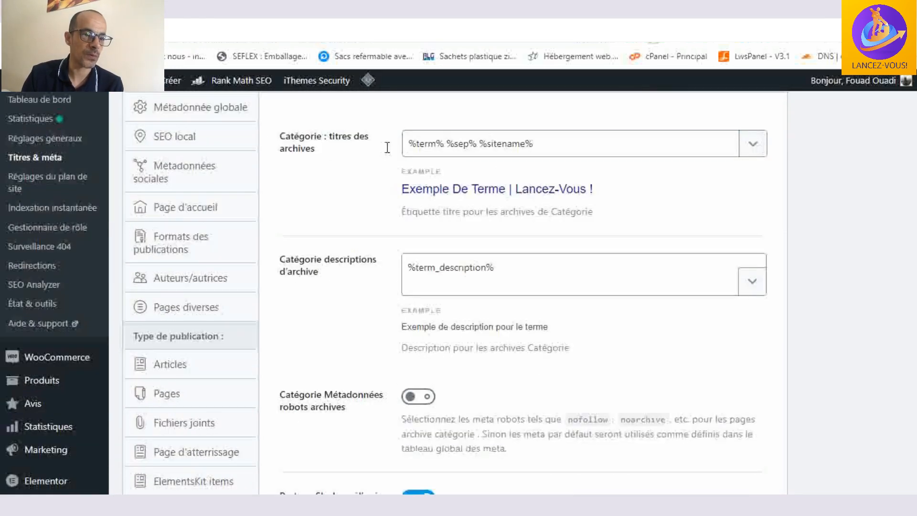
{"action": "left_click", "coordinate": [334, 268]}
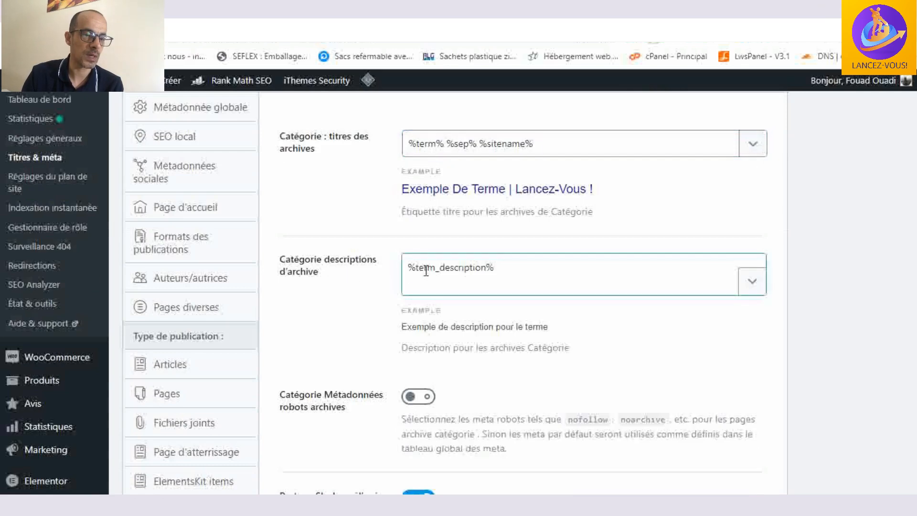
- Check the product category robots meta, Slack sharing, SEO controls and schema removal options, and save the settings
{"action": "scroll", "coordinate": [507, 256], "scroll_direction": "down", "scroll_amount": 3}
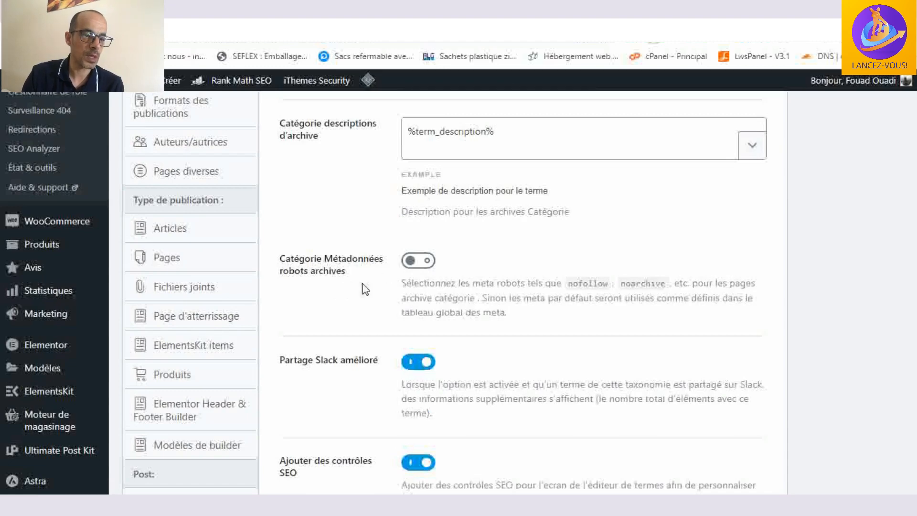
{"action": "scroll", "coordinate": [364, 288], "scroll_direction": "down", "scroll_amount": 2}
{"action": "scroll", "coordinate": [466, 302], "scroll_direction": "down", "scroll_amount": 5}
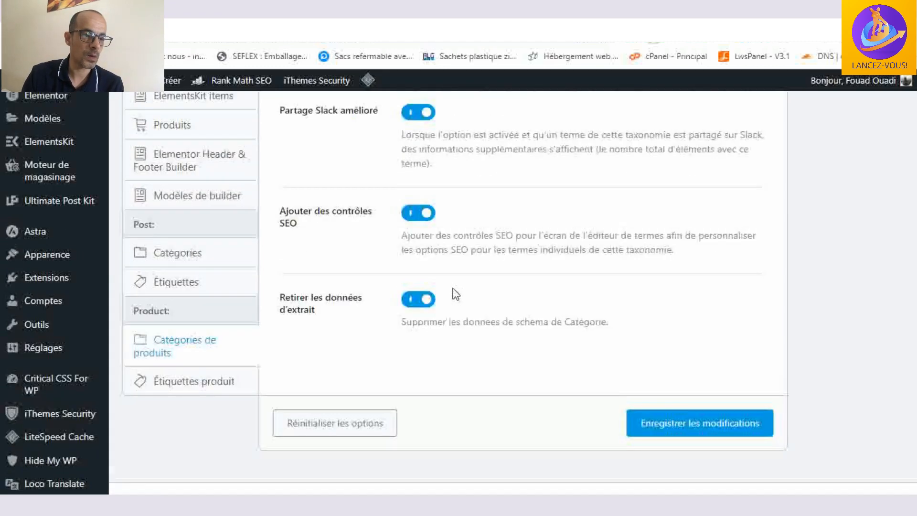
{"action": "left_click", "coordinate": [734, 408]}
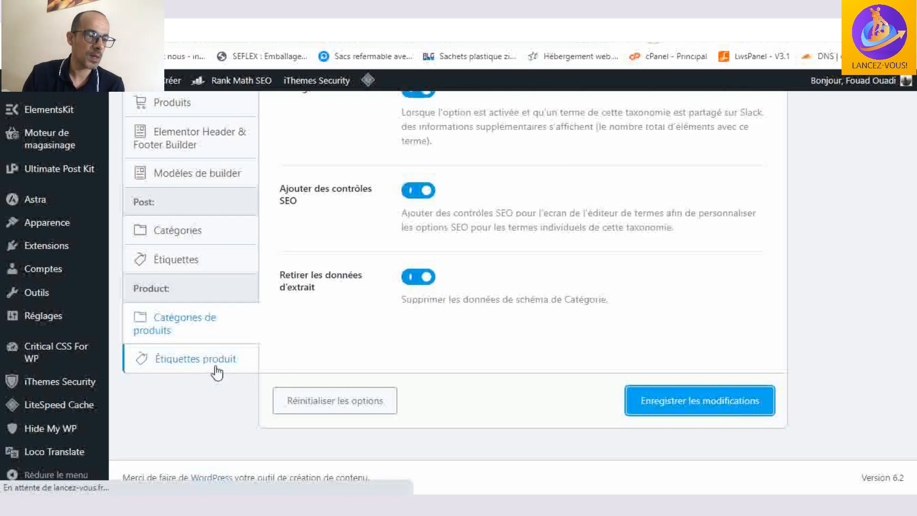
- Return to the Catégories de produits settings and look over the archive description and robots meta options
{"action": "scroll", "coordinate": [217, 373], "scroll_direction": "down", "scroll_amount": 6}
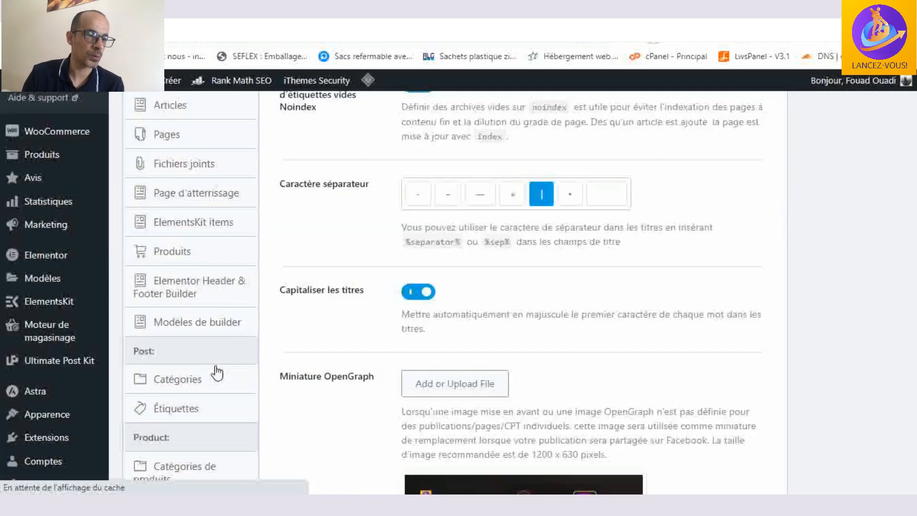
{"action": "scroll", "coordinate": [217, 373], "scroll_direction": "down", "scroll_amount": 6}
{"action": "scroll", "coordinate": [210, 285], "scroll_direction": "up", "scroll_amount": 1}
{"action": "left_click", "coordinate": [210, 266]}
{"action": "scroll", "coordinate": [878, 372], "scroll_direction": "up", "scroll_amount": 5}
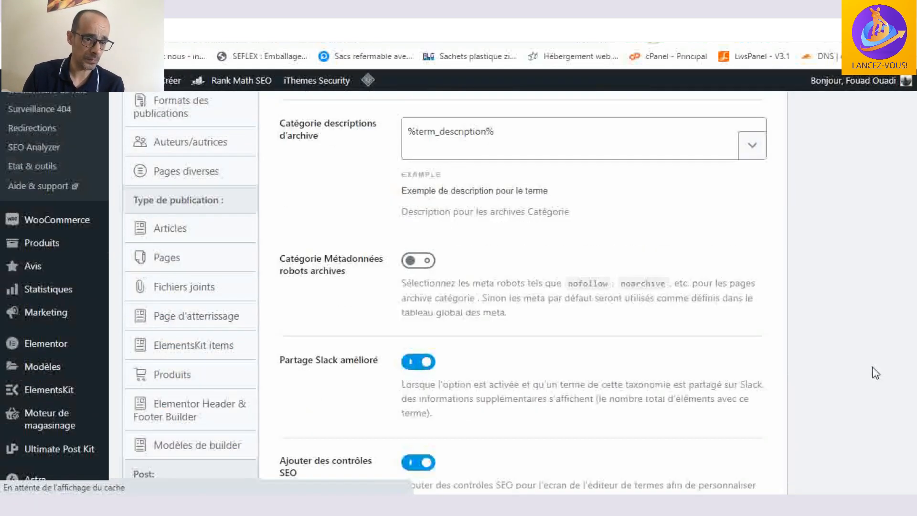
- Recheck the product taxonomy's archive title, description, robots meta, Slack sharing and schema removal options, and save the modifications
{"action": "scroll", "coordinate": [653, 352], "scroll_direction": "up", "scroll_amount": 4}
{"action": "scroll", "coordinate": [581, 250], "scroll_direction": "down", "scroll_amount": 7}
{"action": "scroll", "coordinate": [578, 247], "scroll_direction": "up", "scroll_amount": 6}
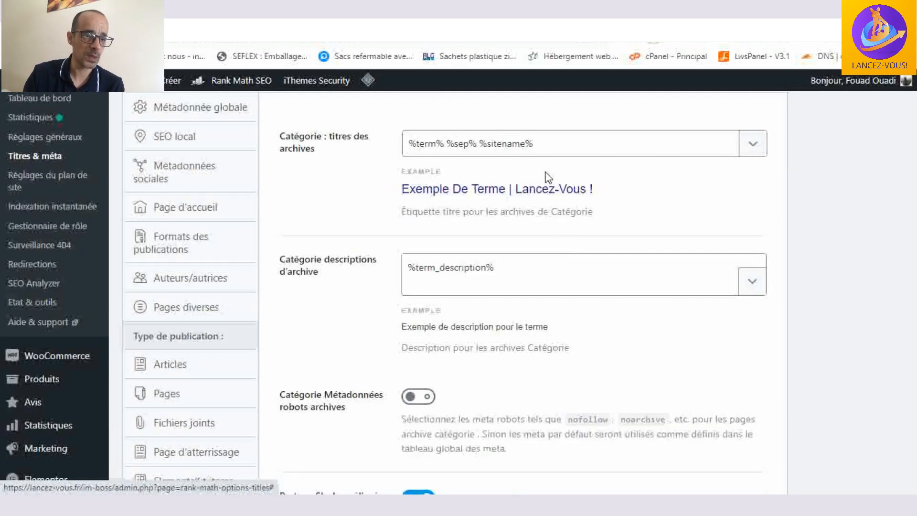
{"action": "scroll", "coordinate": [509, 152], "scroll_direction": "down", "scroll_amount": 2}
{"action": "scroll", "coordinate": [509, 149], "scroll_direction": "up", "scroll_amount": 2}
{"action": "scroll", "coordinate": [494, 206], "scroll_direction": "down", "scroll_amount": 5}
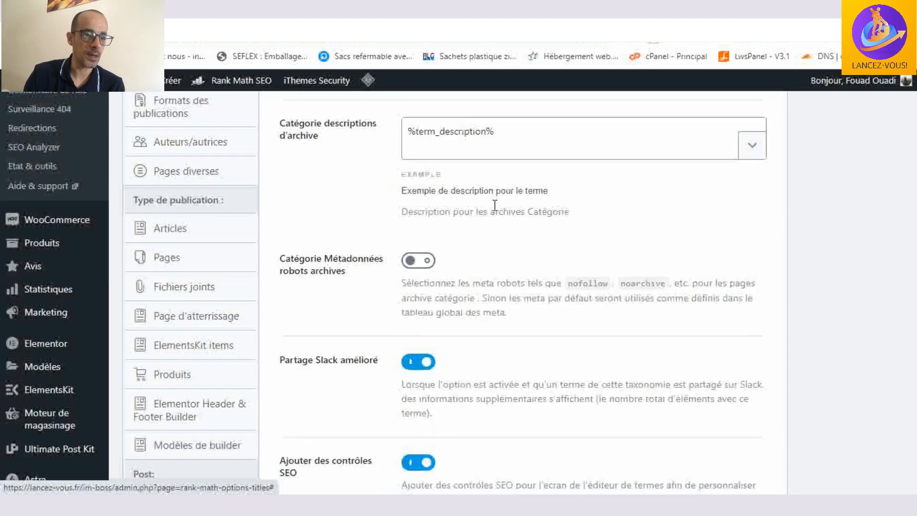
{"action": "scroll", "coordinate": [416, 268], "scroll_direction": "down", "scroll_amount": 3}
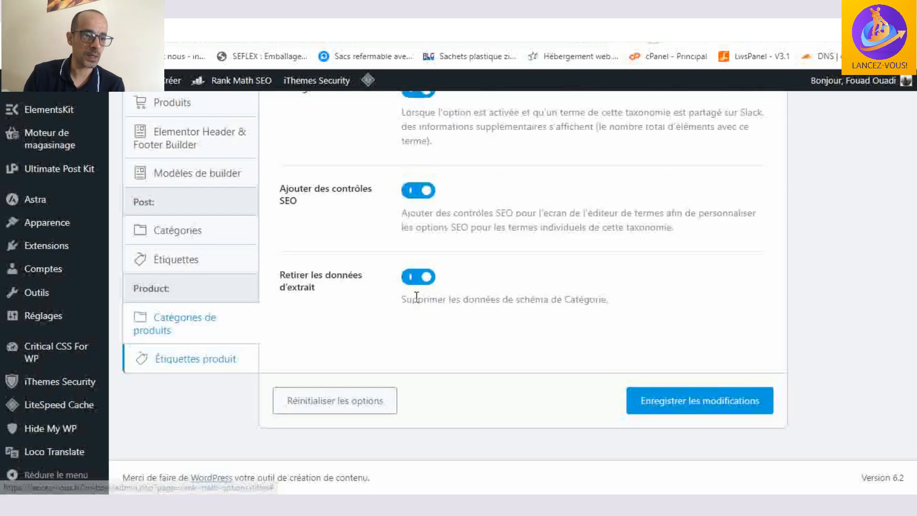
{"action": "left_click", "coordinate": [698, 401]}
{"action": "left_click", "coordinate": [157, 330]}
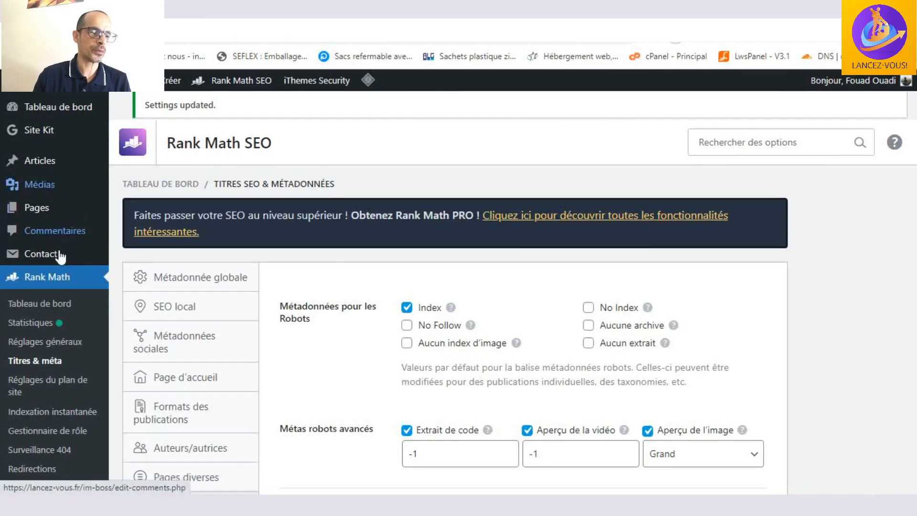
- Open Rank Math's Réglages du plan de site and look over the sitemap address at the start of the Général settings
{"action": "scroll", "coordinate": [52, 182], "scroll_direction": "down", "scroll_amount": 4}
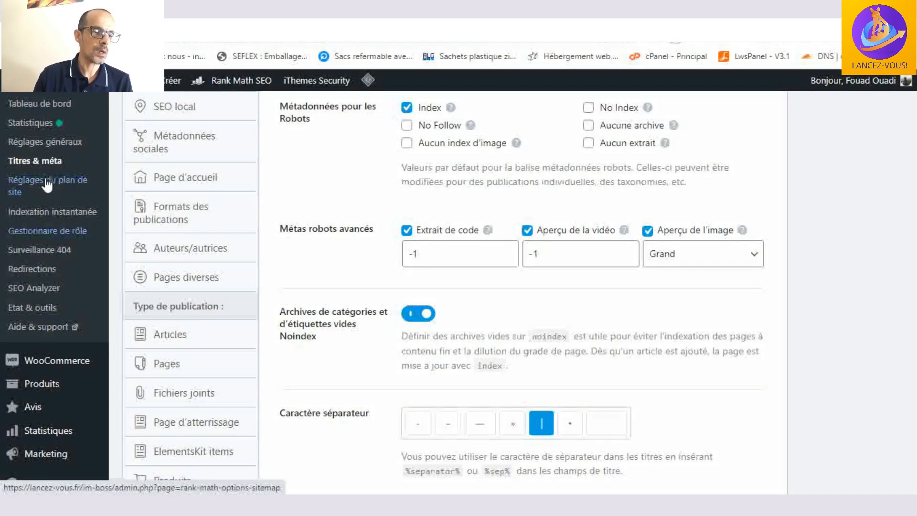
{"action": "left_click", "coordinate": [90, 181]}
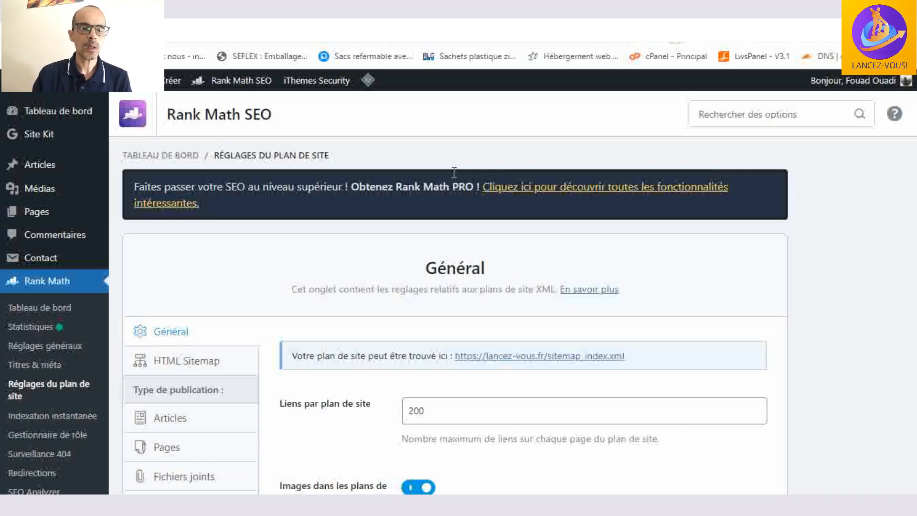
{"action": "scroll", "coordinate": [453, 179], "scroll_direction": "down", "scroll_amount": 6}
{"action": "scroll", "coordinate": [551, 196], "scroll_direction": "up", "scroll_amount": 2}
{"action": "left_click", "coordinate": [551, 196]}
{"action": "left_click", "coordinate": [515, 184]}
{"action": "scroll", "coordinate": [513, 185], "scroll_direction": "down", "scroll_amount": 3}
{"action": "scroll", "coordinate": [511, 184], "scroll_direction": "up", "scroll_amount": 2}
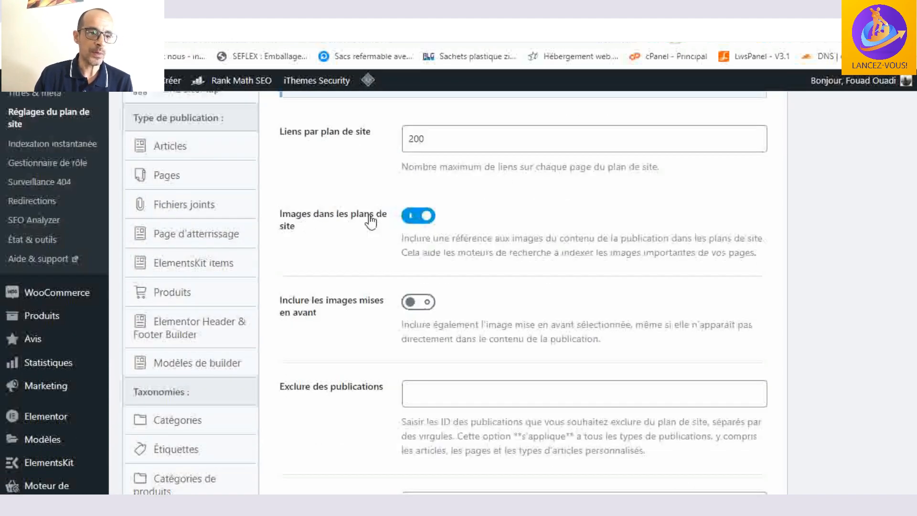
- Review the links-per-sitemap limit, image inclusion, post and term exclusions, and search engine notification in the general sitemap settings
{"action": "left_click", "coordinate": [313, 134]}
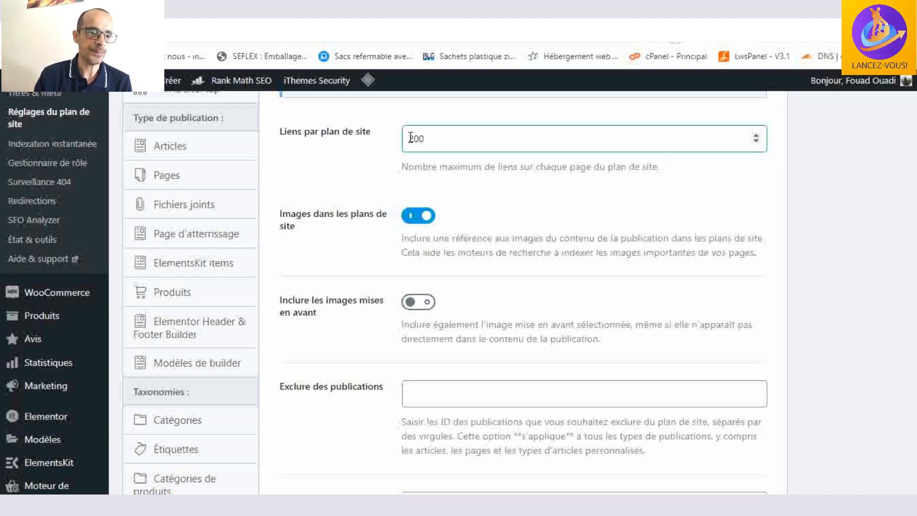
{"action": "scroll", "coordinate": [554, 160], "scroll_direction": "down", "scroll_amount": 2}
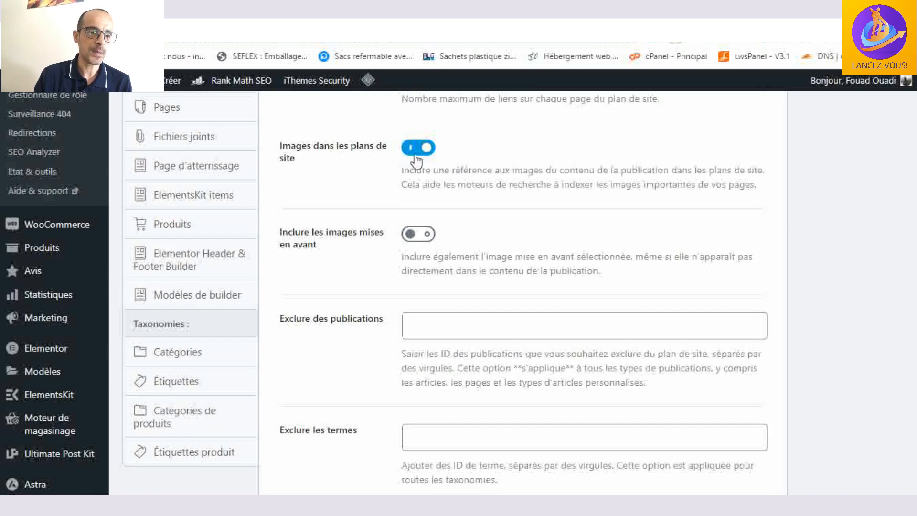
{"action": "scroll", "coordinate": [331, 178], "scroll_direction": "down", "scroll_amount": 2}
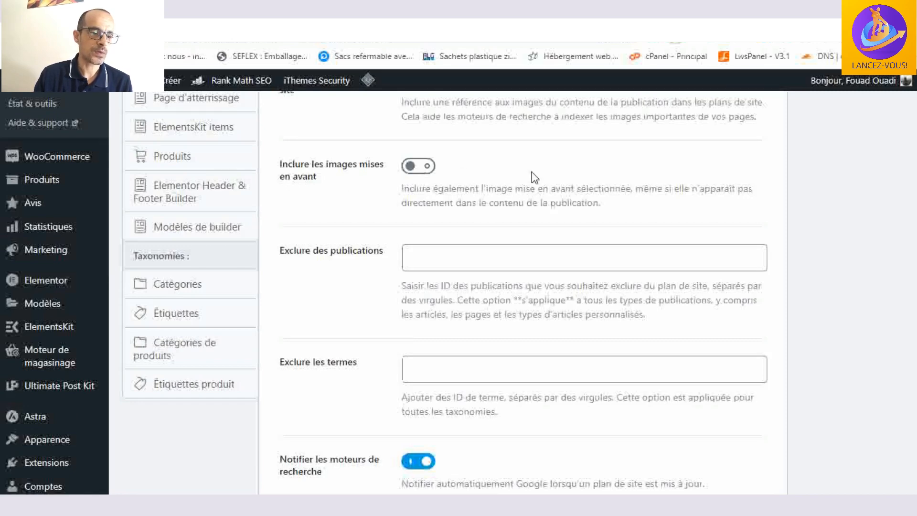
{"action": "scroll", "coordinate": [532, 178], "scroll_direction": "down", "scroll_amount": 5}
{"action": "scroll", "coordinate": [528, 180], "scroll_direction": "up", "scroll_amount": 3}
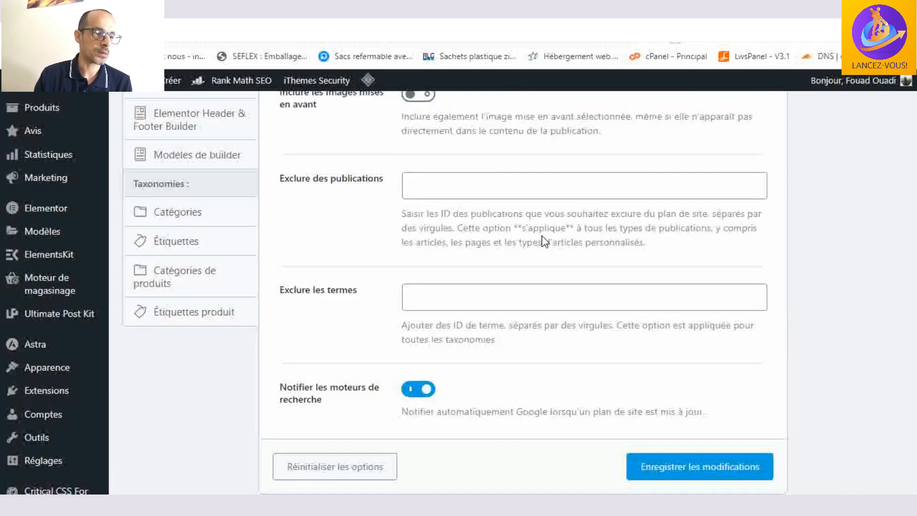
{"action": "scroll", "coordinate": [543, 240], "scroll_direction": "up", "scroll_amount": 8}
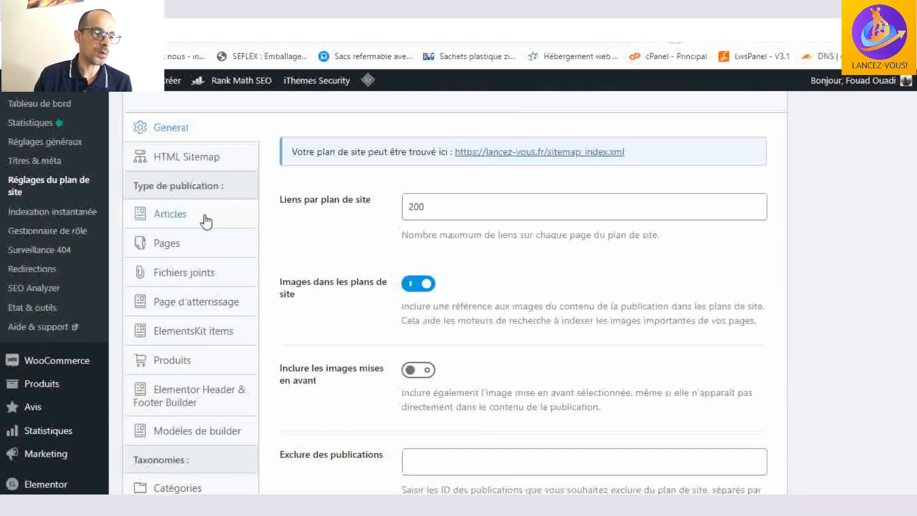
- Open the HTML Sitemap settings and check its activation option
{"action": "scroll", "coordinate": [206, 221], "scroll_direction": "up", "scroll_amount": 2}
{"action": "scroll", "coordinate": [206, 162], "scroll_direction": "down", "scroll_amount": 2}
{"action": "scroll", "coordinate": [210, 206], "scroll_direction": "up", "scroll_amount": 4}
{"action": "left_click", "coordinate": [209, 290]}
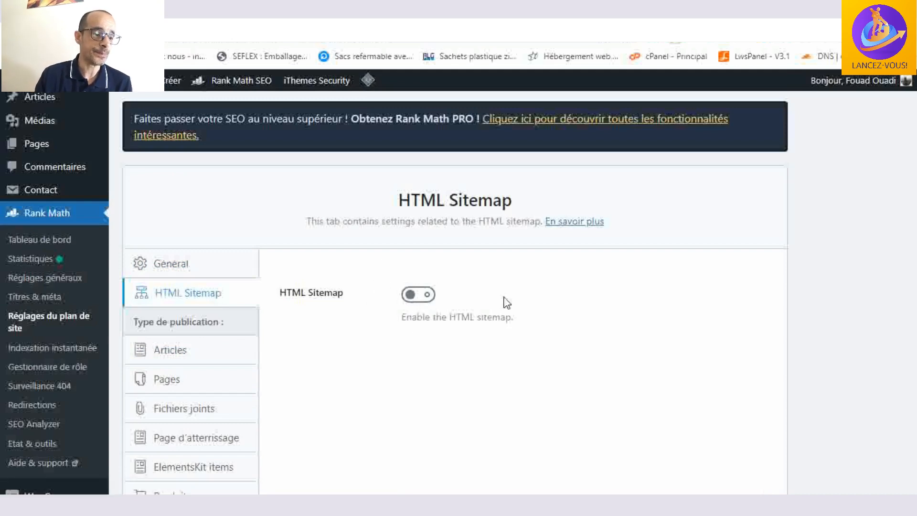
{"action": "scroll", "coordinate": [269, 304], "scroll_direction": "down", "scroll_amount": 3}
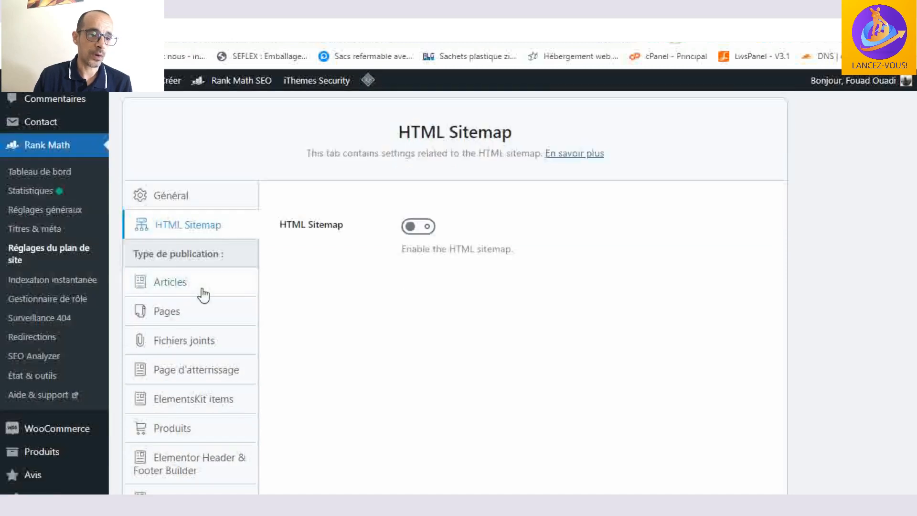
- Open the Articles sitemap settings and review the sitemap inclusion and custom image fields
{"action": "left_click", "coordinate": [201, 236]}
{"action": "scroll", "coordinate": [487, 243], "scroll_direction": "down", "scroll_amount": 1}
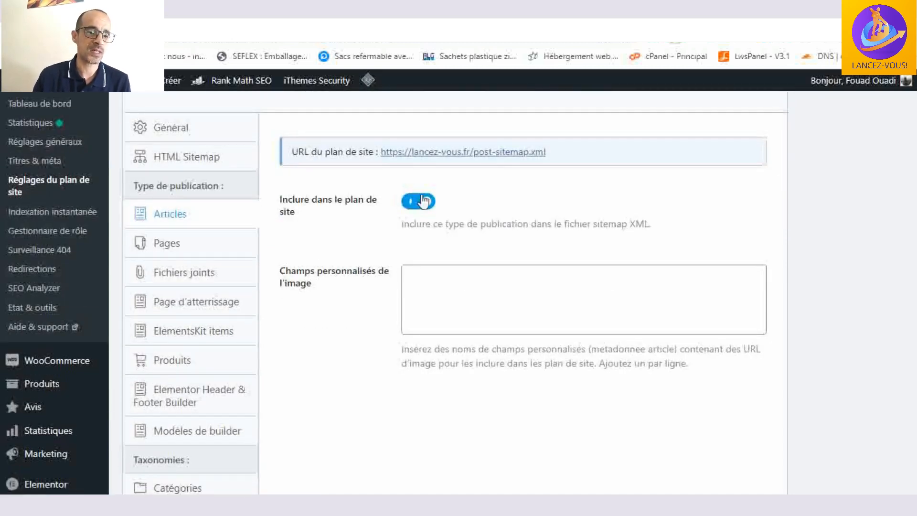
{"action": "scroll", "coordinate": [449, 204], "scroll_direction": "down", "scroll_amount": 3}
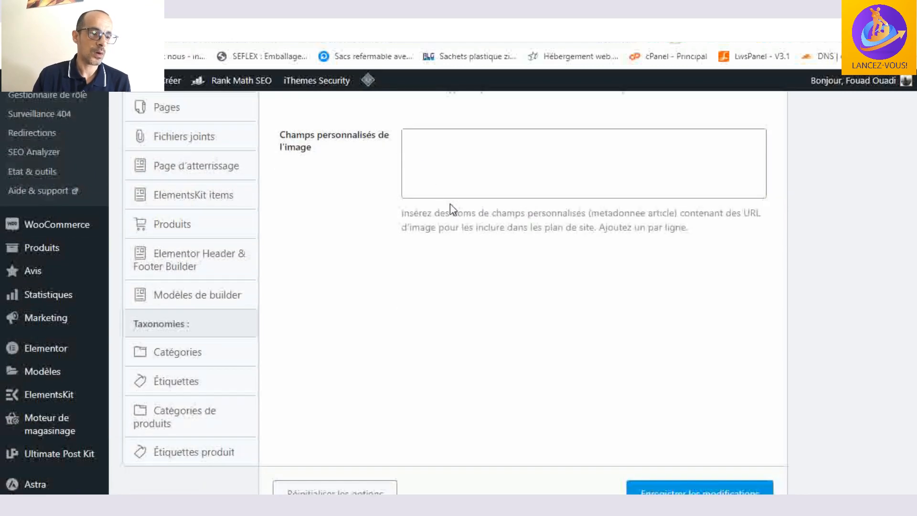
{"action": "scroll", "coordinate": [377, 221], "scroll_direction": "up", "scroll_amount": 3}
- Open the Pages sitemap settings and review the page sitemap address, inclusion option and custom image fields
{"action": "left_click", "coordinate": [188, 242]}
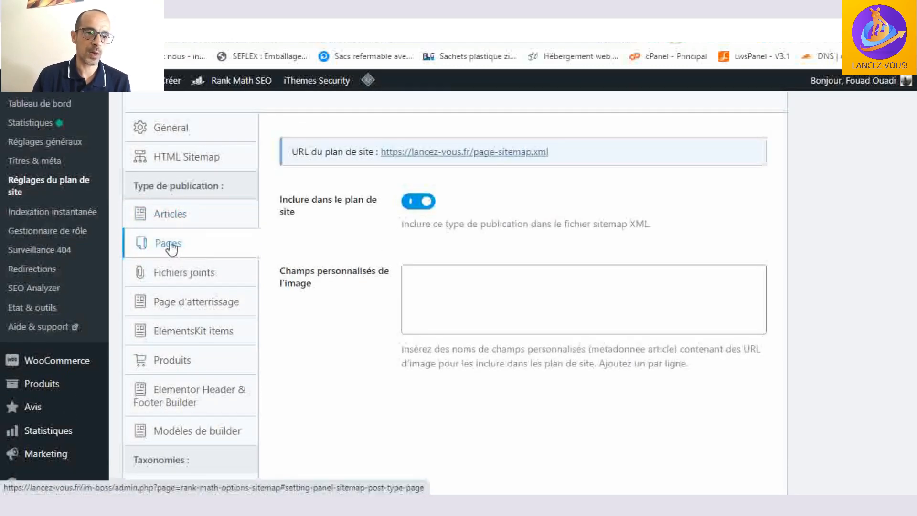
{"action": "scroll", "coordinate": [621, 224], "scroll_direction": "up", "scroll_amount": 3}
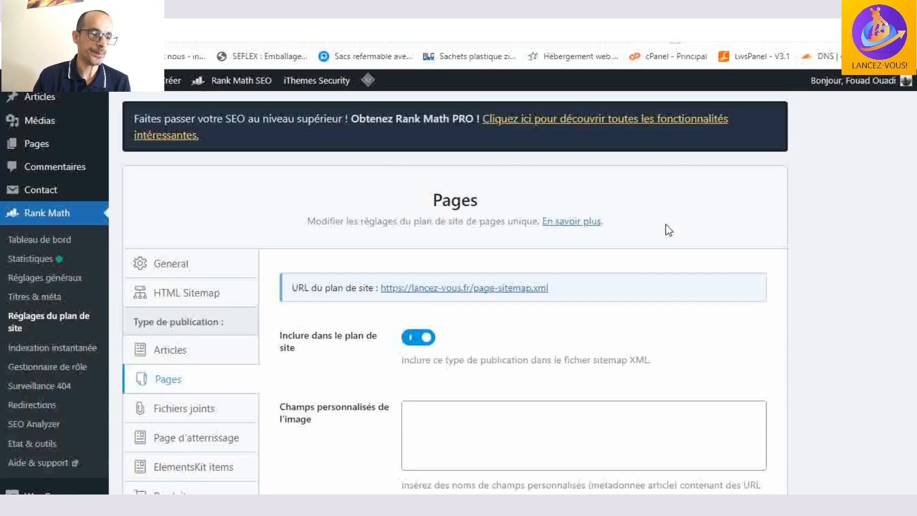
{"action": "scroll", "coordinate": [546, 268], "scroll_direction": "down", "scroll_amount": 3}
{"action": "scroll", "coordinate": [546, 266], "scroll_direction": "down", "scroll_amount": 3}
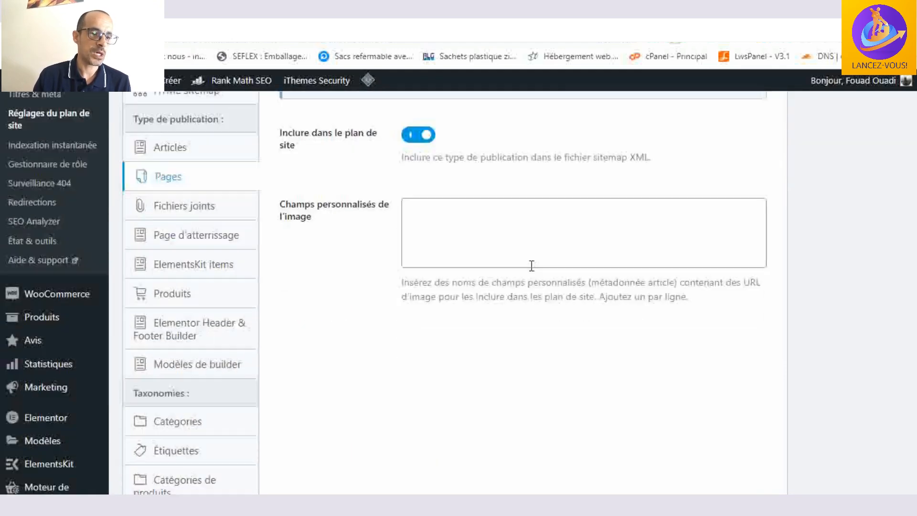
- Check the sitemap inclusion options for Fichiers joints and Page d'atterrissage
{"action": "left_click", "coordinate": [173, 215]}
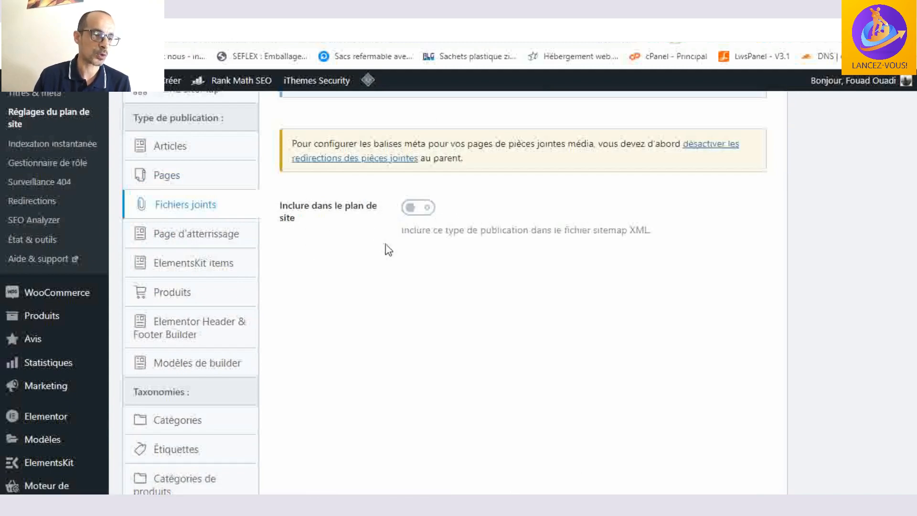
{"action": "scroll", "coordinate": [334, 267], "scroll_direction": "up", "scroll_amount": 2}
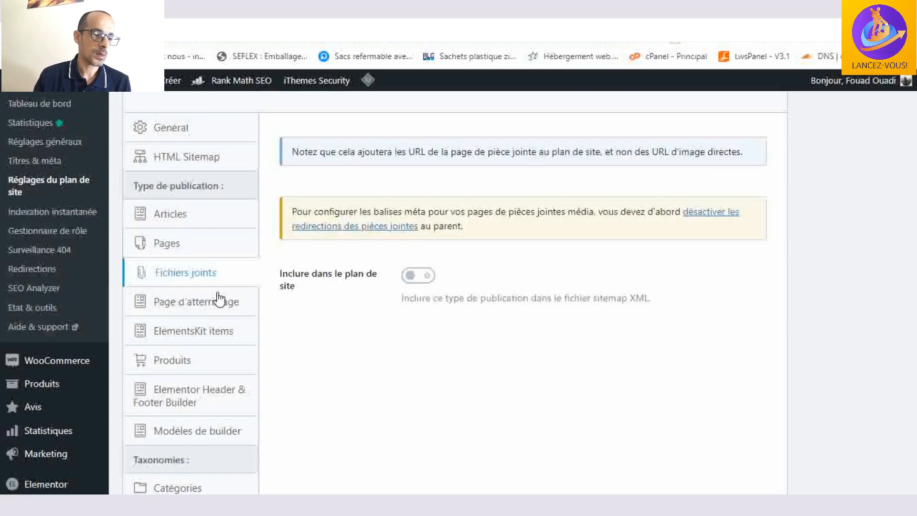
{"action": "left_click", "coordinate": [227, 306]}
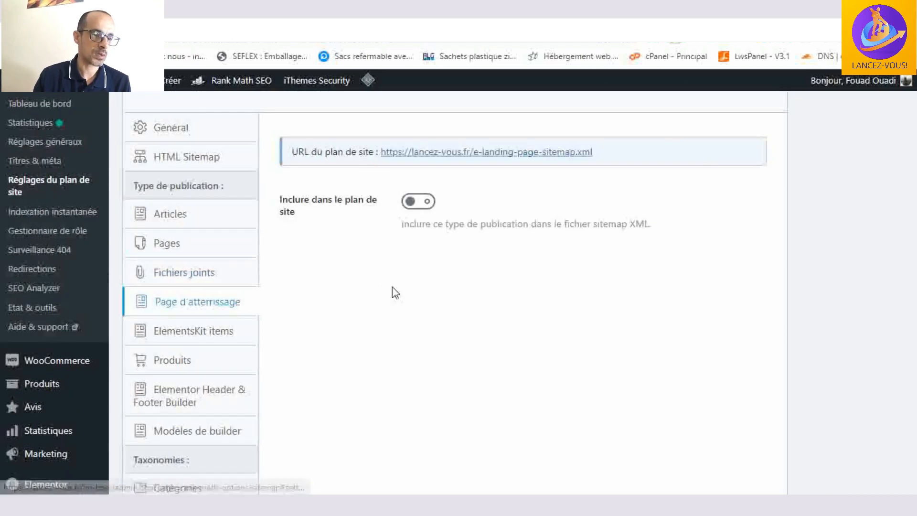
{"action": "scroll", "coordinate": [391, 287], "scroll_direction": "down", "scroll_amount": 2}
{"action": "scroll", "coordinate": [302, 276], "scroll_direction": "down", "scroll_amount": 1}
{"action": "scroll", "coordinate": [315, 238], "scroll_direction": "up", "scroll_amount": 1}
{"action": "scroll", "coordinate": [360, 241], "scroll_direction": "up", "scroll_amount": 3}
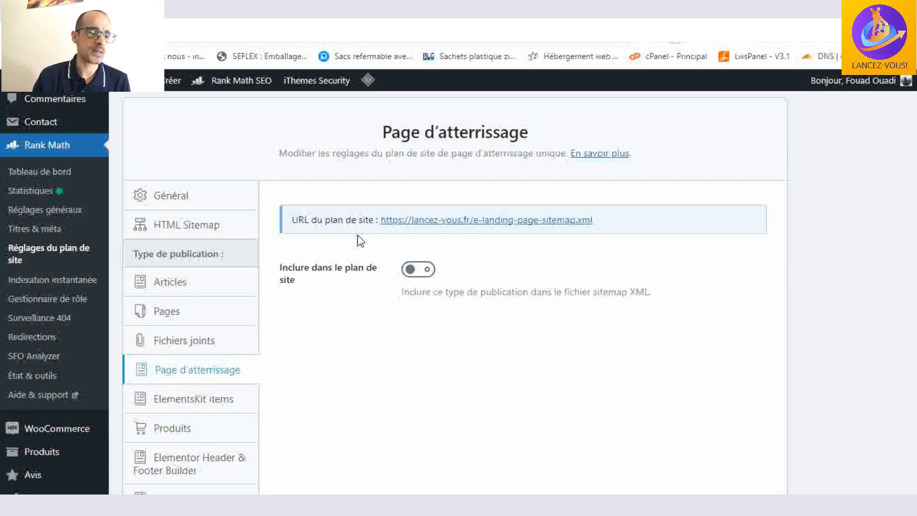
- Open the Produits sitemap settings and review the product sitemap inclusion and custom image fields
{"action": "scroll", "coordinate": [359, 240], "scroll_direction": "down", "scroll_amount": 2}
{"action": "scroll", "coordinate": [310, 222], "scroll_direction": "down", "scroll_amount": 2}
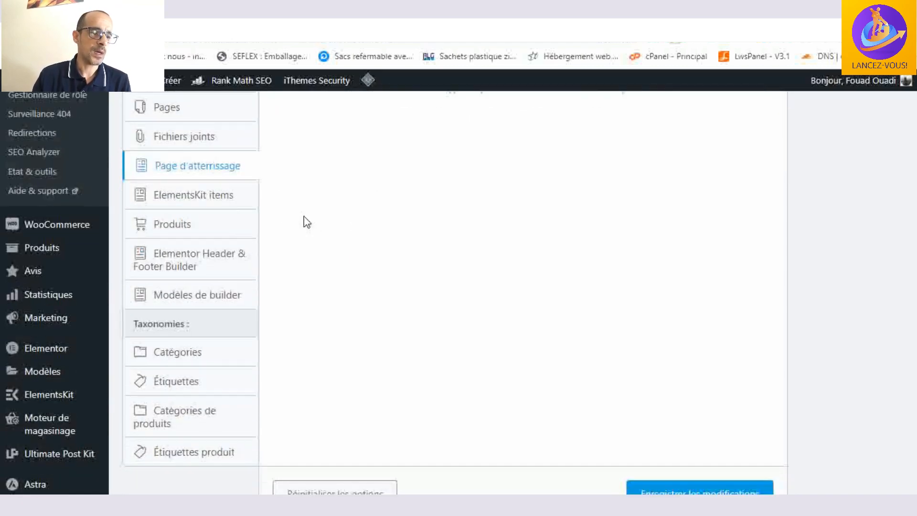
{"action": "scroll", "coordinate": [210, 191], "scroll_direction": "down", "scroll_amount": 2}
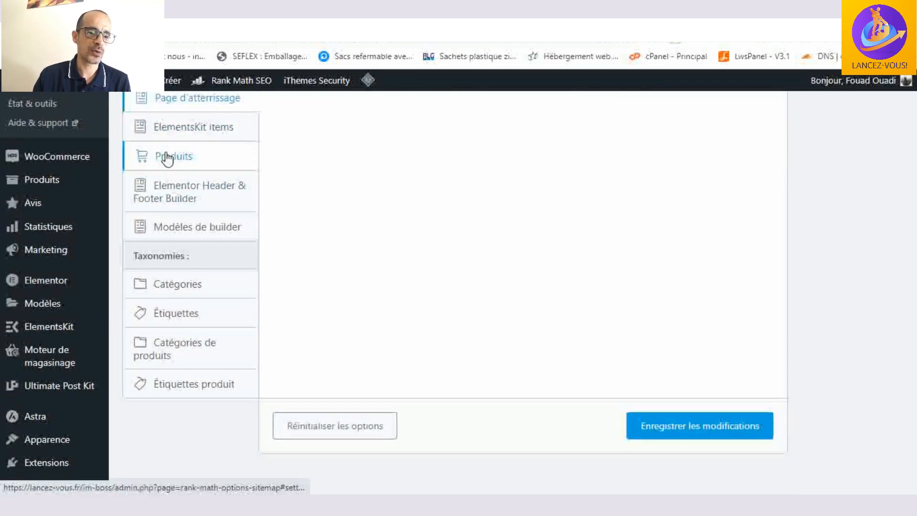
{"action": "scroll", "coordinate": [406, 214], "scroll_direction": "up", "scroll_amount": 8}
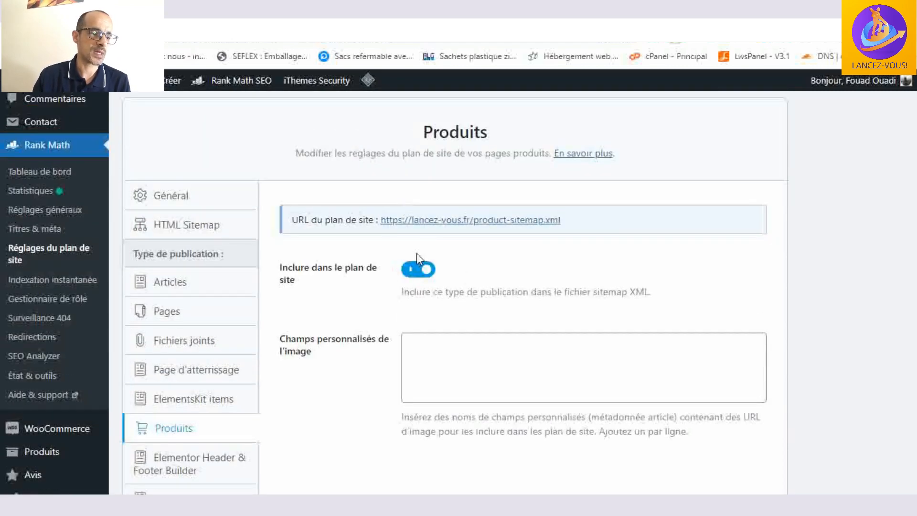
{"action": "scroll", "coordinate": [372, 274], "scroll_direction": "down", "scroll_amount": 1}
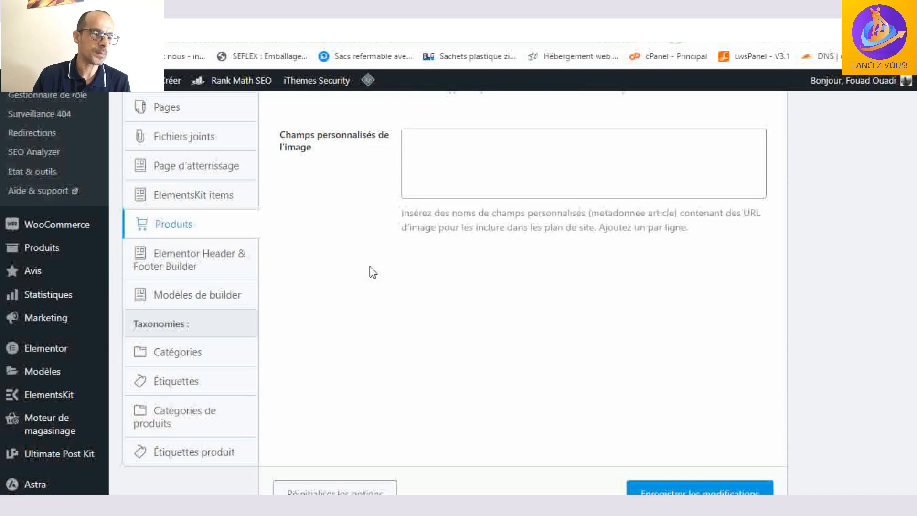
{"action": "scroll", "coordinate": [371, 272], "scroll_direction": "down", "scroll_amount": 3}
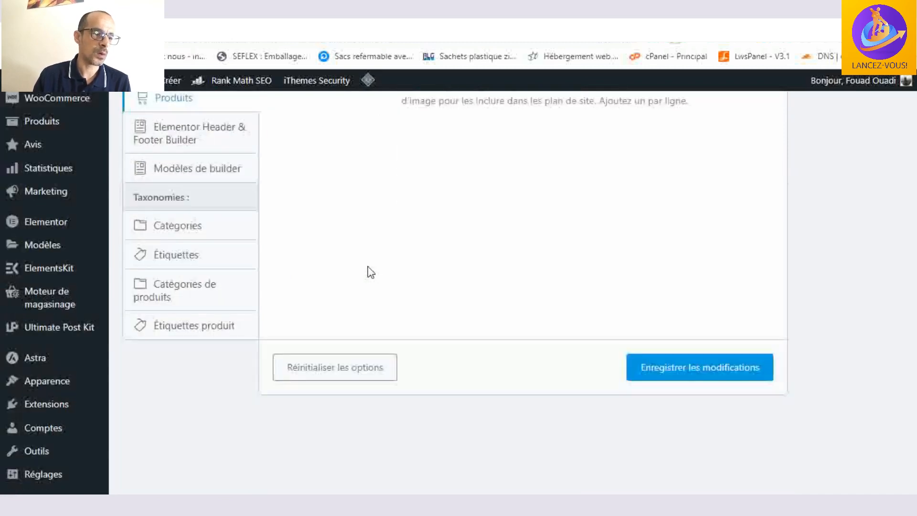
- Check the sitemap inclusion options for the Catégories and Étiquettes taxonomies
{"action": "left_click", "coordinate": [165, 221]}
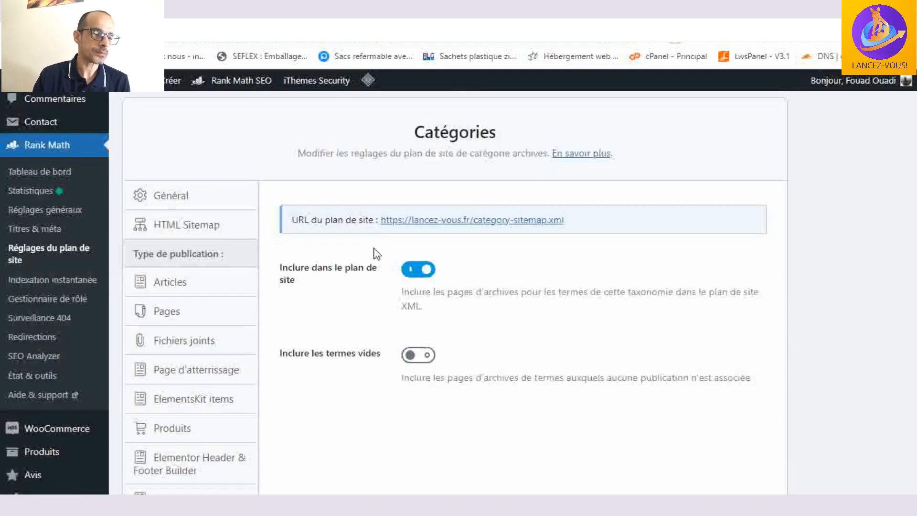
{"action": "scroll", "coordinate": [353, 238], "scroll_direction": "down", "scroll_amount": 6}
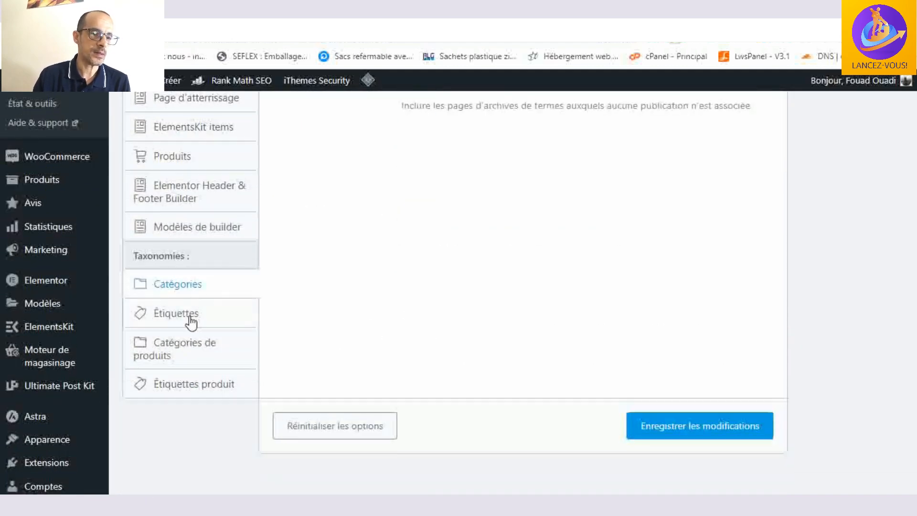
{"action": "left_click", "coordinate": [191, 321]}
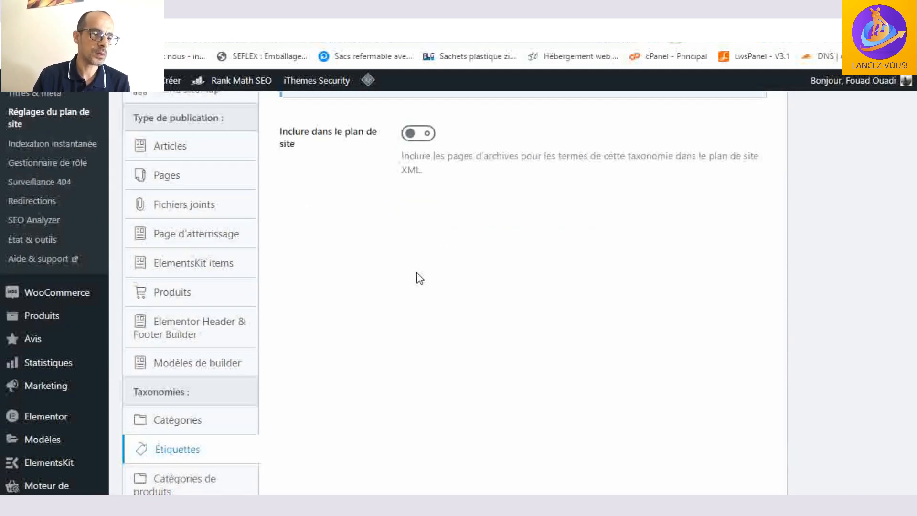
{"action": "scroll", "coordinate": [382, 286], "scroll_direction": "down", "scroll_amount": 3}
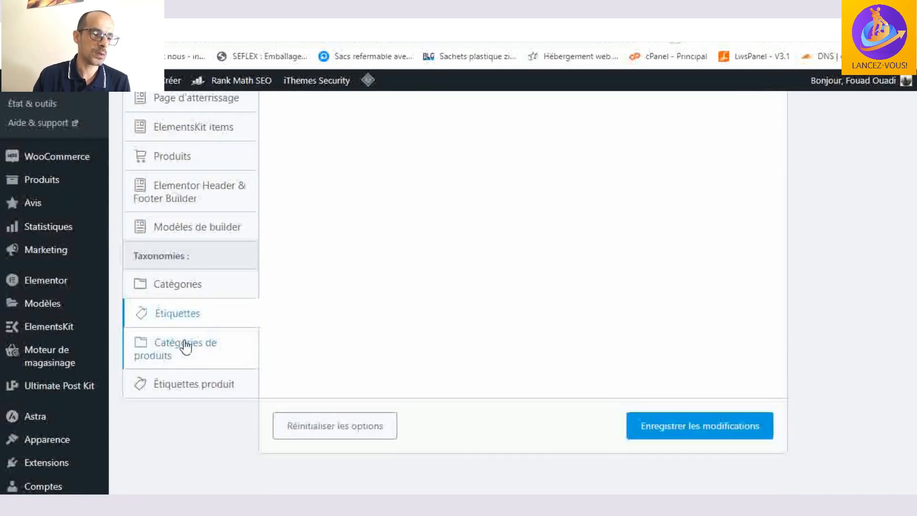
- Open the Catégories de produits sitemap settings and review the inclusion and empty-terms options
{"action": "left_click", "coordinate": [187, 352]}
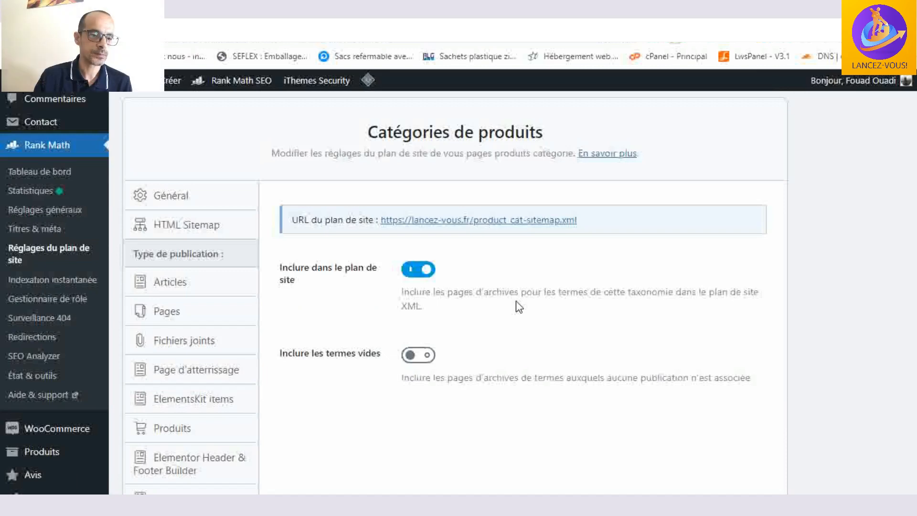
{"action": "scroll", "coordinate": [516, 300], "scroll_direction": "up", "scroll_amount": 1}
{"action": "scroll", "coordinate": [516, 301], "scroll_direction": "down", "scroll_amount": 5}
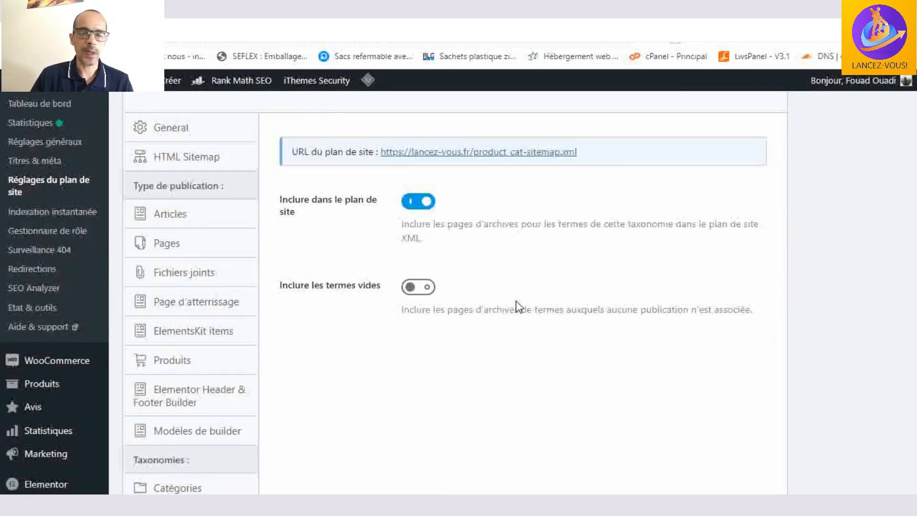
{"action": "scroll", "coordinate": [516, 301], "scroll_direction": "up", "scroll_amount": 4}
{"action": "scroll", "coordinate": [518, 305], "scroll_direction": "up", "scroll_amount": 1}
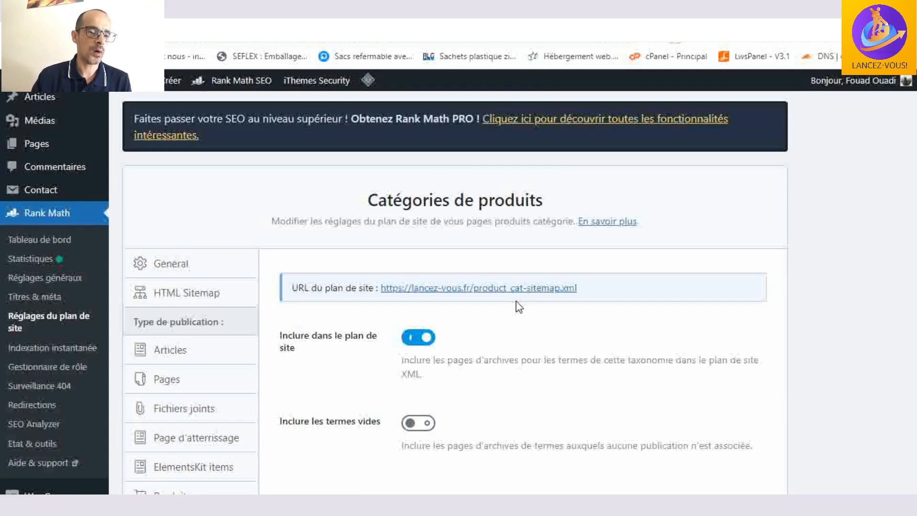
{"action": "left_click", "coordinate": [180, 268]}
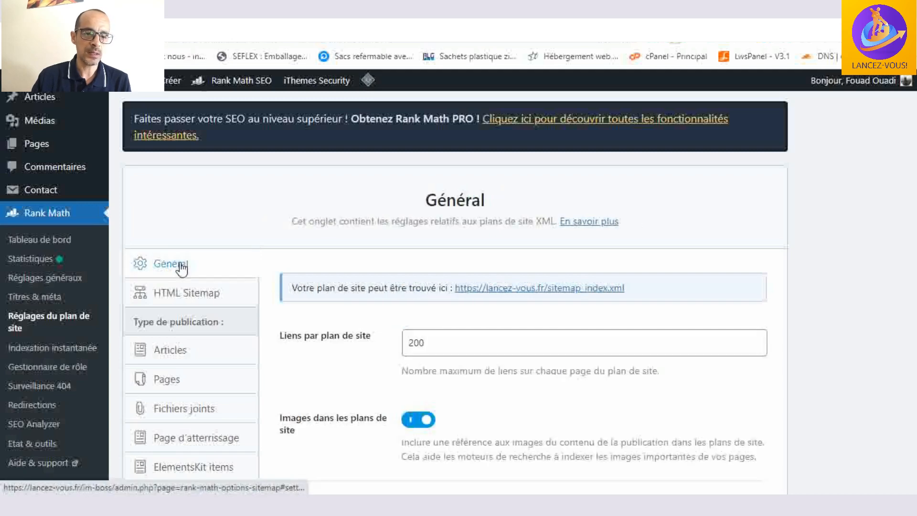
{"action": "left_click_drag", "start_coordinate": [659, 294], "coordinate": [451, 293]}
{"action": "key", "text": "ctrl+c"}
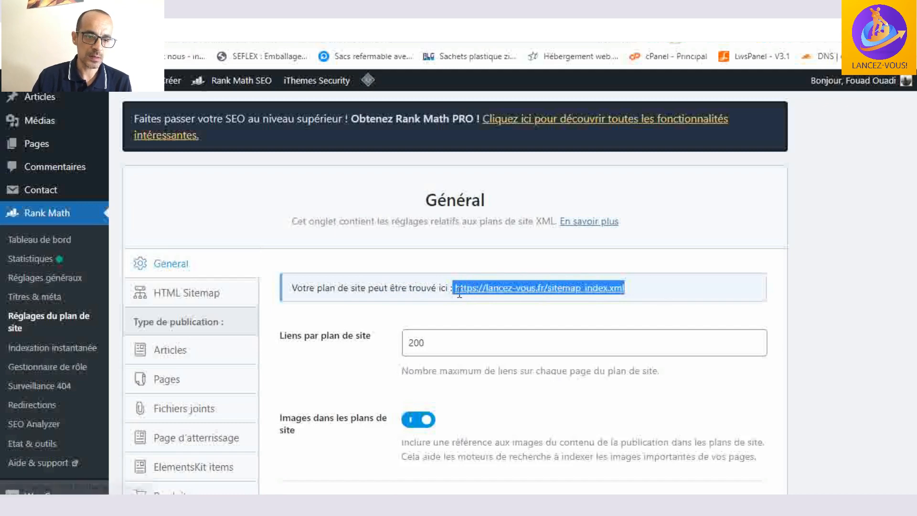
{"action": "right_click", "coordinate": [526, 287]}
{"action": "left_click", "coordinate": [579, 153]}
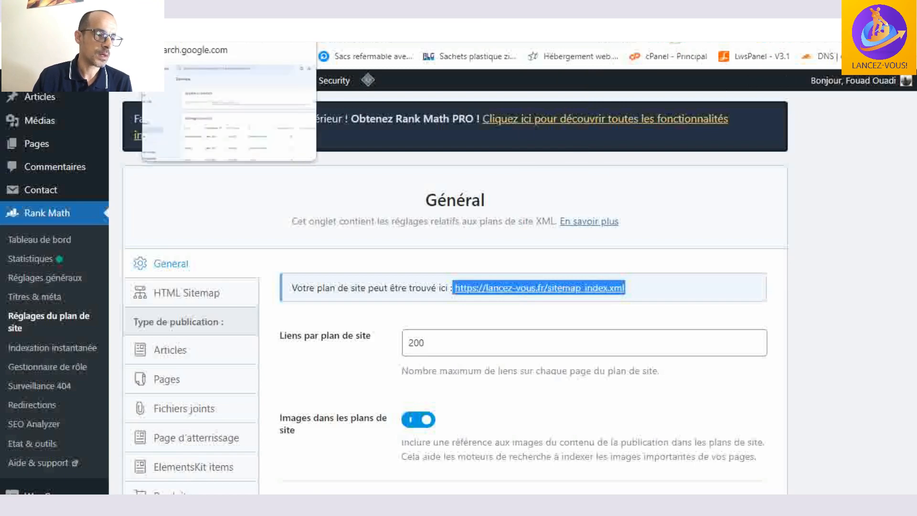
{"action": "left_click", "coordinate": [187, 9]}
{"action": "scroll", "coordinate": [110, 238], "scroll_direction": "down", "scroll_amount": 2}
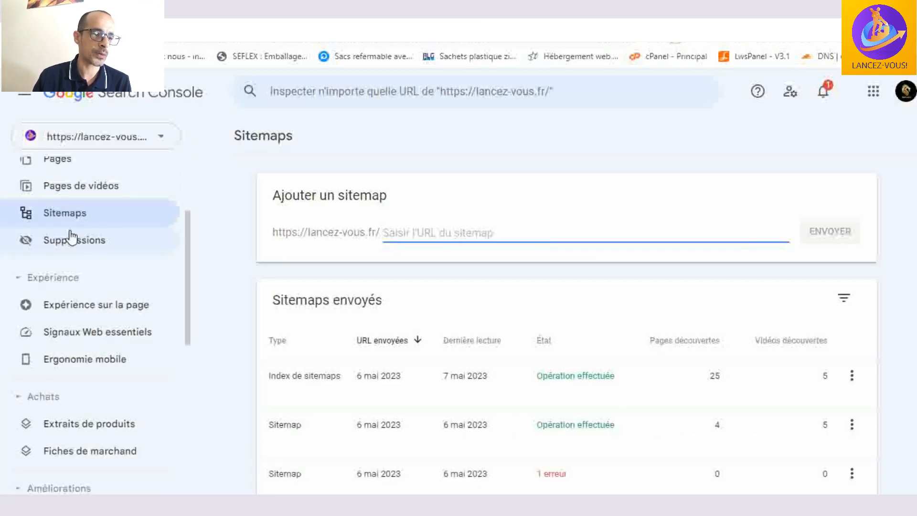
{"action": "left_click", "coordinate": [164, 142]}
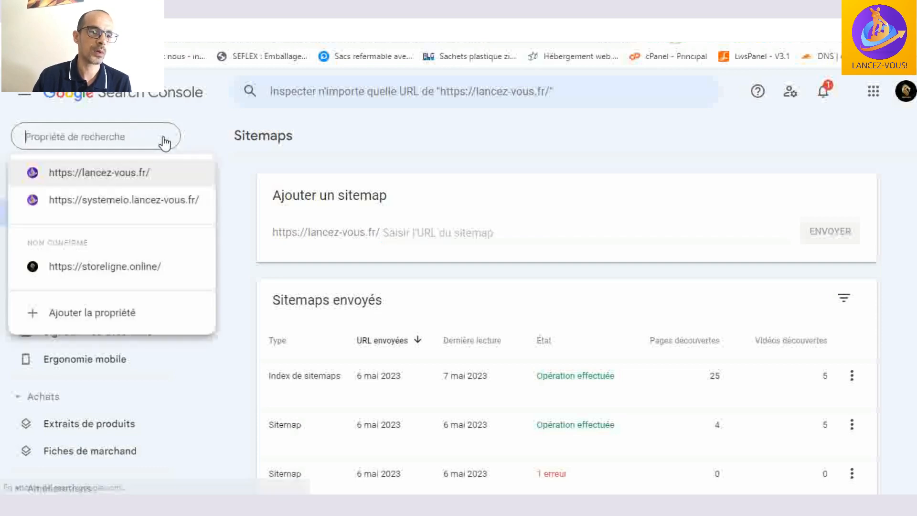
{"action": "left_click", "coordinate": [143, 173]}
{"action": "scroll", "coordinate": [172, 180], "scroll_direction": "up", "scroll_amount": 4}
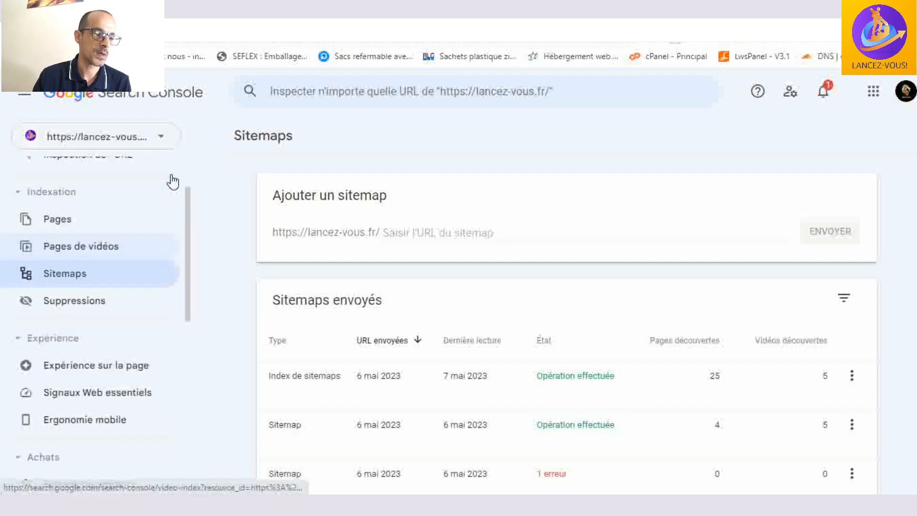
{"action": "scroll", "coordinate": [172, 180], "scroll_direction": "down", "scroll_amount": 1}
{"action": "left_click", "coordinate": [75, 286]}
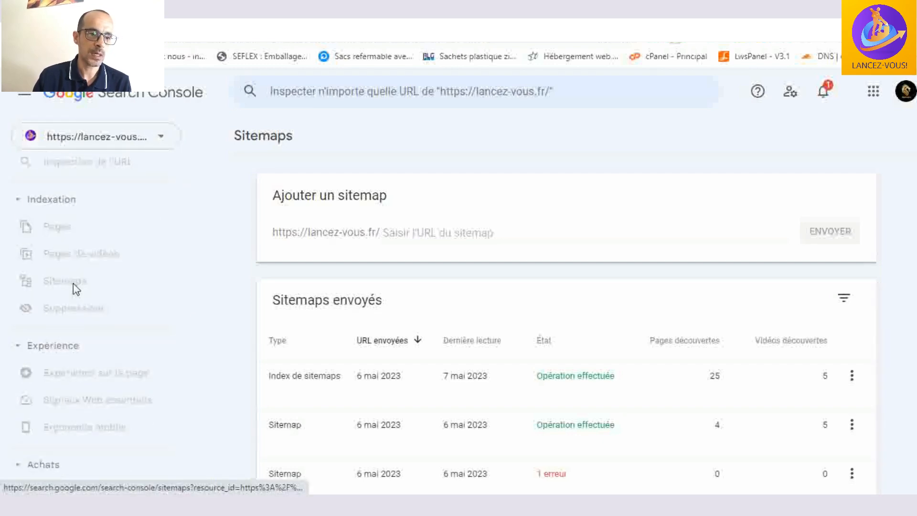
{"action": "scroll", "coordinate": [490, 225], "scroll_direction": "down", "scroll_amount": 2}
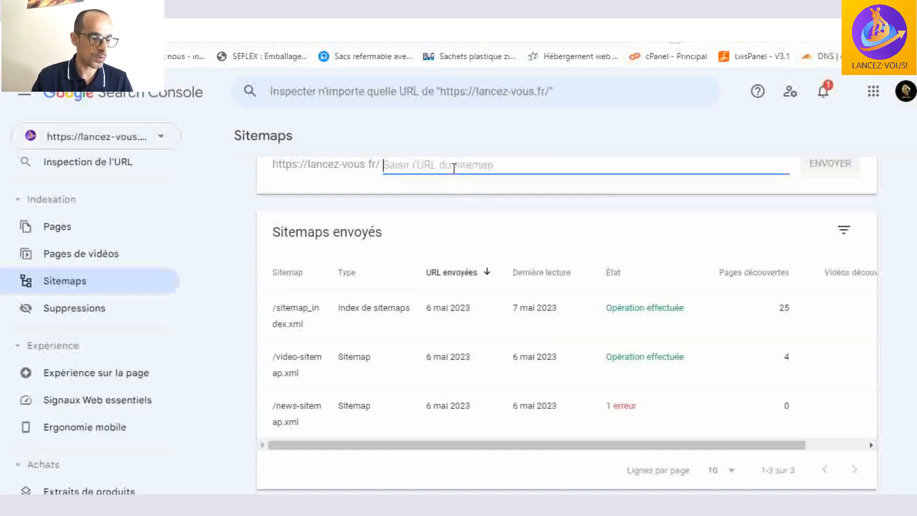
{"action": "scroll", "coordinate": [461, 191], "scroll_direction": "up", "scroll_amount": 2}
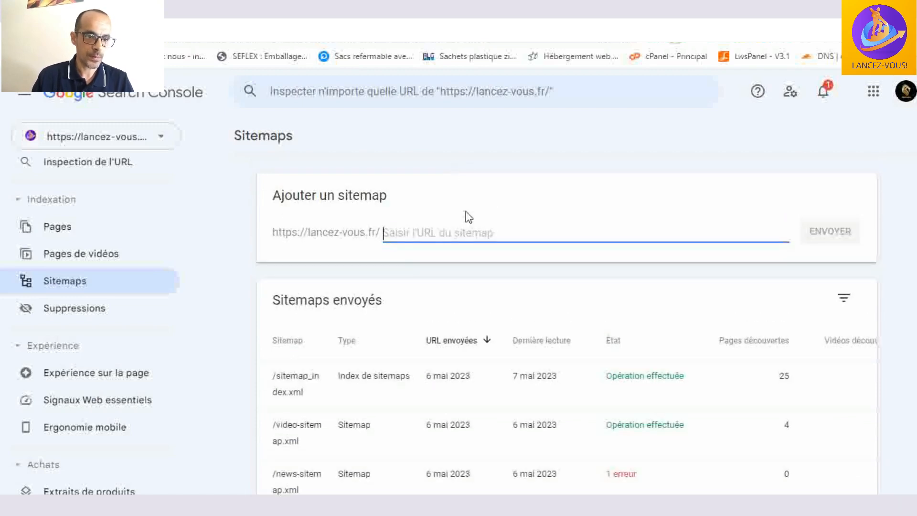
- Paste the copied address as the new sitemap URL and remove the domain part, leaving sitemap_index.xml
{"action": "key", "text": "ctrl+v"}
{"action": "left_click_drag", "start_coordinate": [489, 233], "coordinate": [384, 233]}
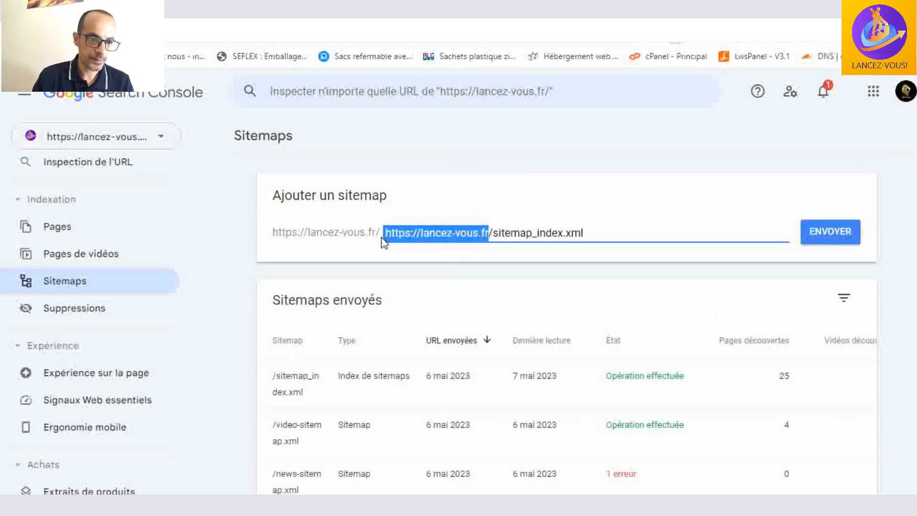
{"action": "left_click", "coordinate": [496, 235]}
{"action": "left_click", "coordinate": [496, 233]}
{"action": "left_click_drag", "start_coordinate": [493, 235], "coordinate": [386, 232]}
{"action": "key", "text": "BackSpace"}
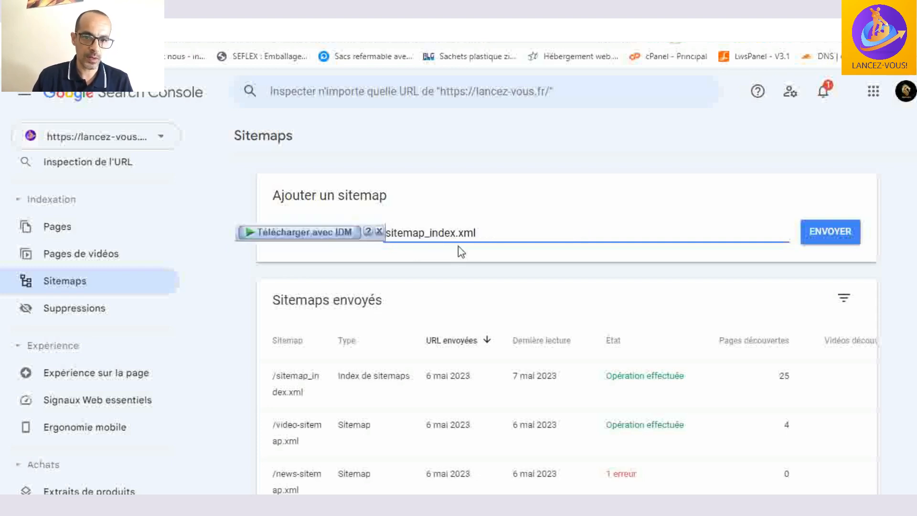
{"action": "left_click", "coordinate": [843, 241]}
- Review the submitted sitemaps' status, last read dates, and discovered pages and videos
{"action": "scroll", "coordinate": [740, 327], "scroll_direction": "down", "scroll_amount": 2}
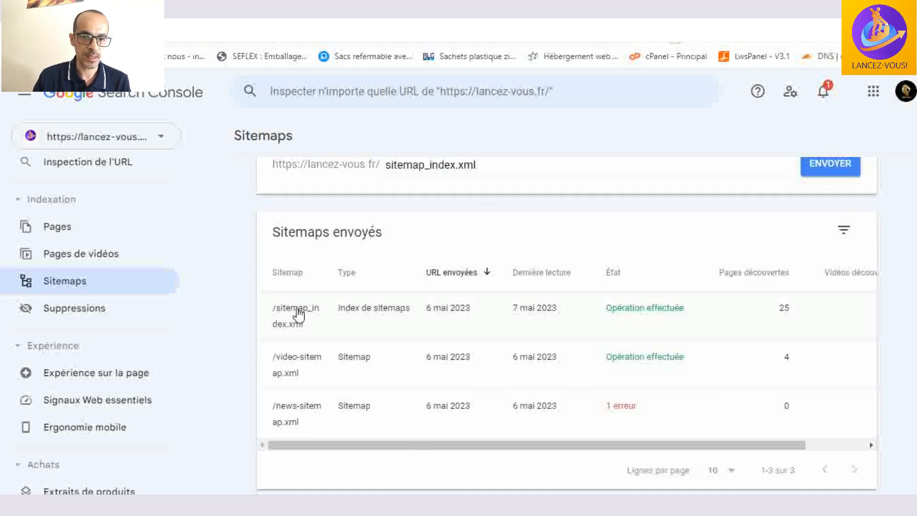
{"action": "left_click_drag", "start_coordinate": [632, 448], "coordinate": [658, 450]}
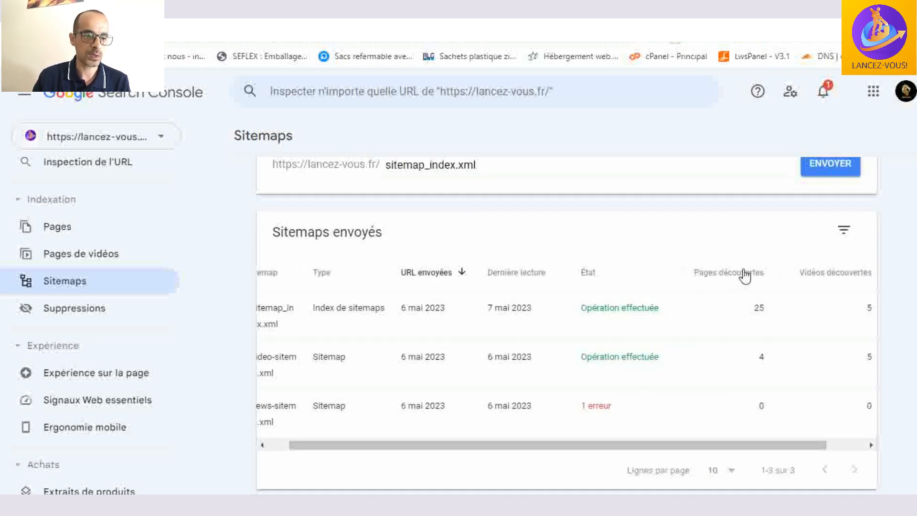
{"action": "scroll", "coordinate": [567, 363], "scroll_direction": "down", "scroll_amount": 1}
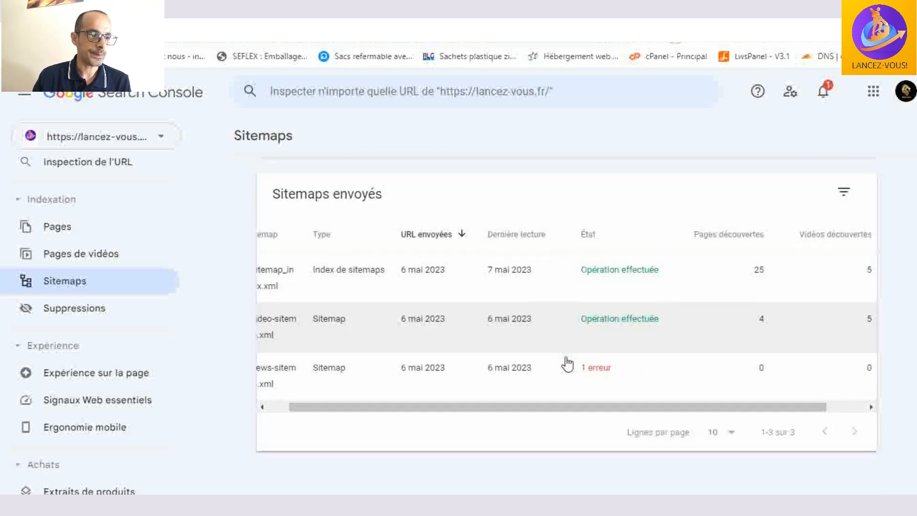
{"action": "scroll", "coordinate": [567, 364], "scroll_direction": "up", "scroll_amount": 2}
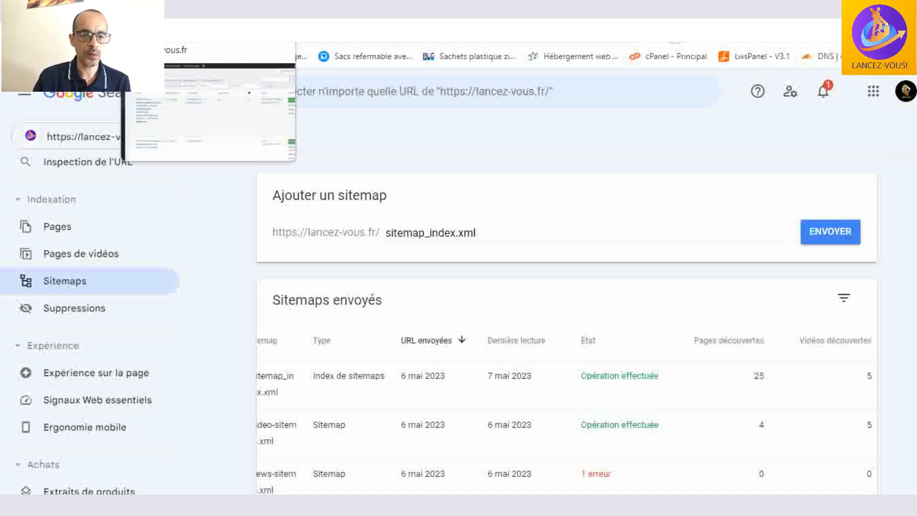
{"action": "scroll", "coordinate": [554, 200], "scroll_direction": "down", "scroll_amount": 2}
{"action": "left_click_drag", "start_coordinate": [637, 450], "coordinate": [687, 450]}
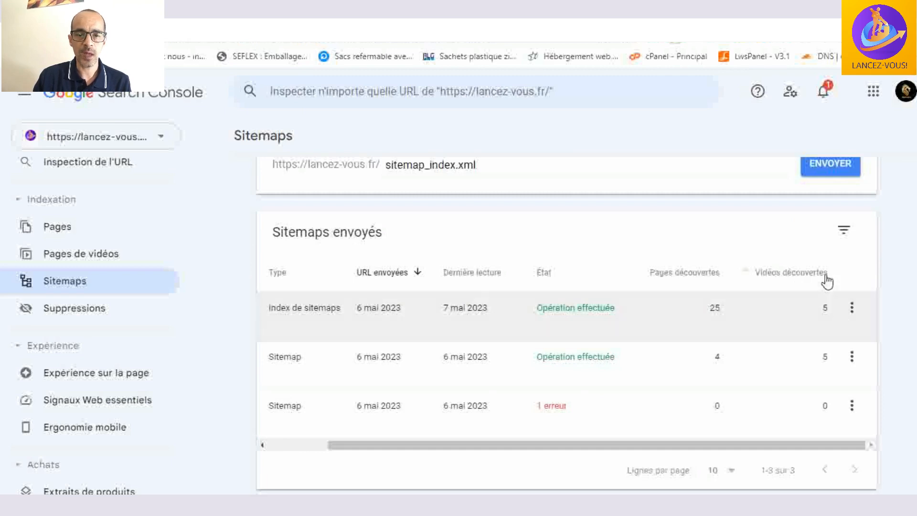
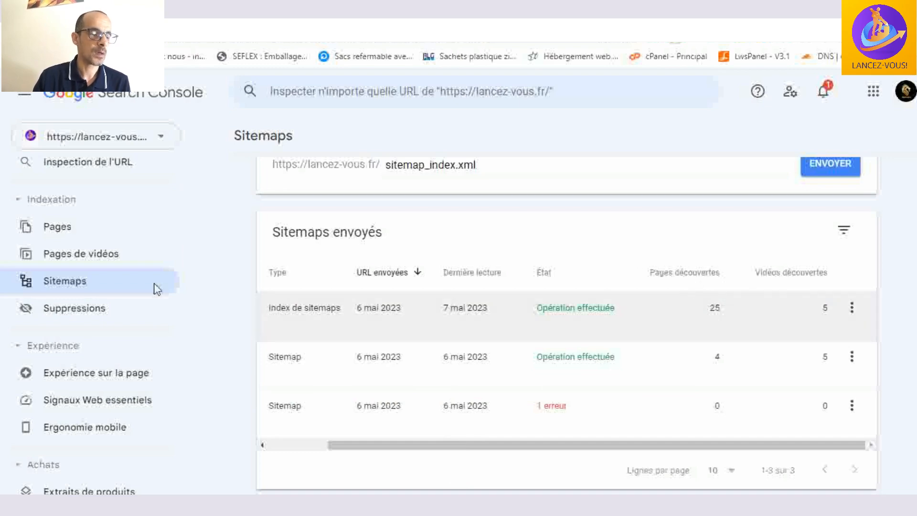
- Switch back to the WordPress admin, open Rank Math's 404 monitor and review the logged URIs, views and access times
{"action": "left_click", "coordinate": [160, 10]}
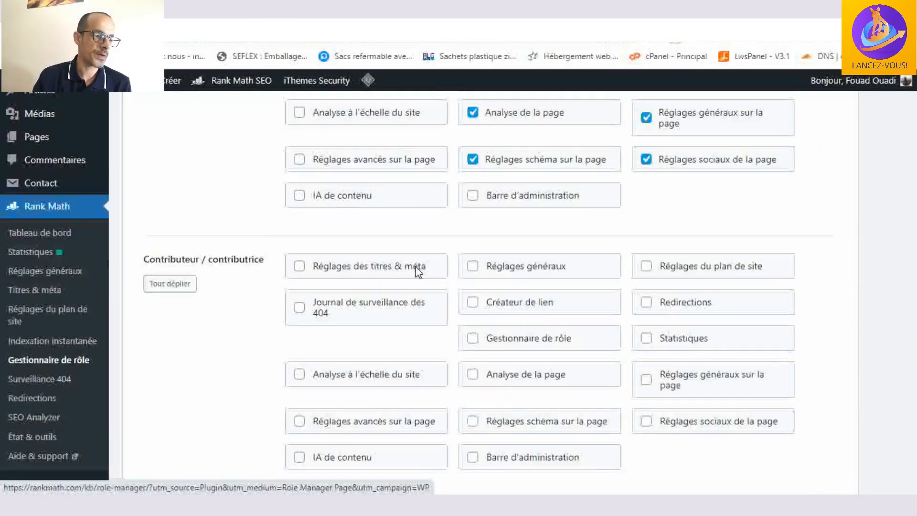
{"action": "scroll", "coordinate": [415, 266], "scroll_direction": "down", "scroll_amount": 3}
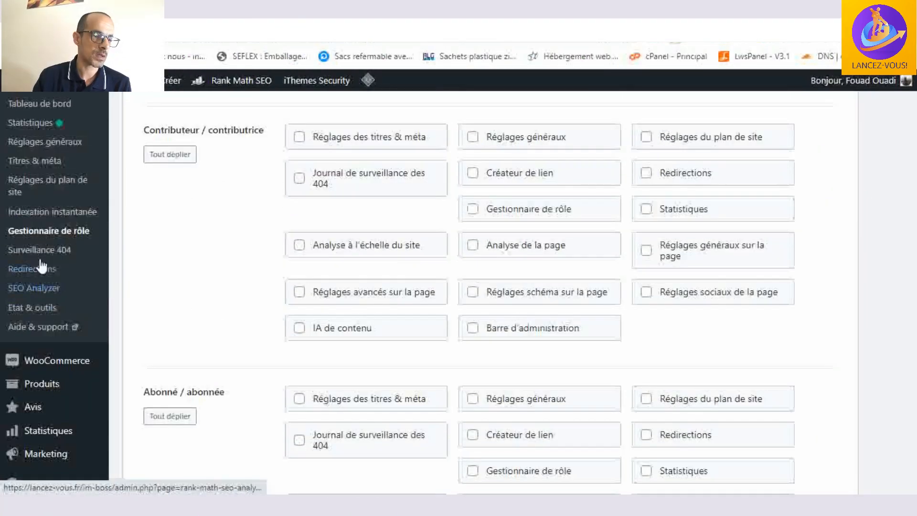
{"action": "left_click", "coordinate": [49, 258]}
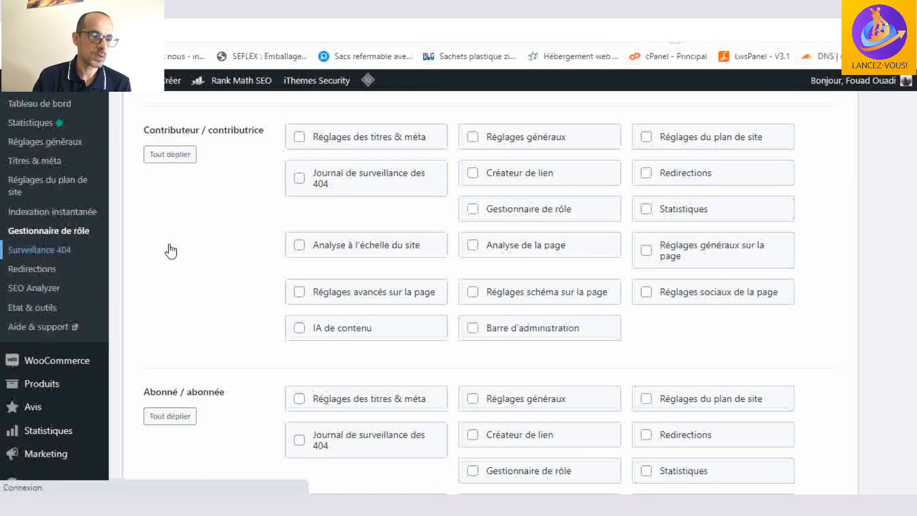
{"action": "scroll", "coordinate": [334, 214], "scroll_direction": "down", "scroll_amount": 2}
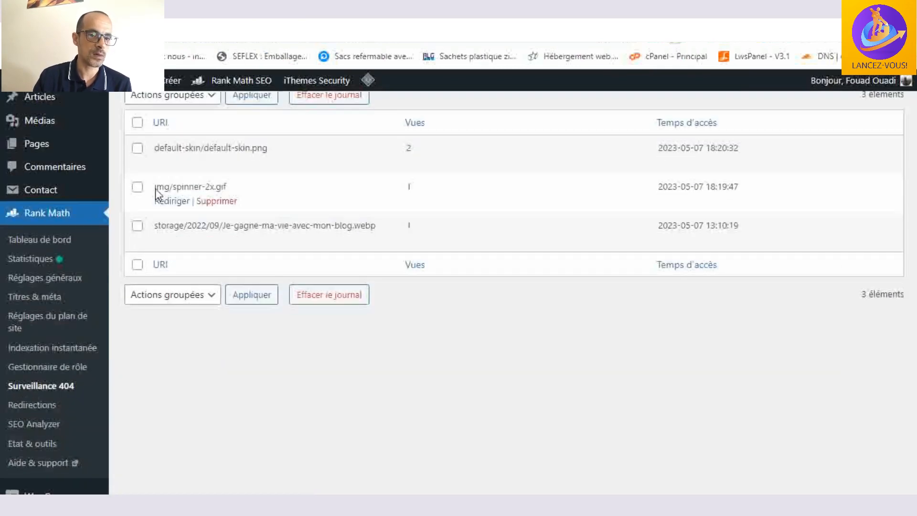
{"action": "scroll", "coordinate": [258, 156], "scroll_direction": "down", "scroll_amount": 3}
{"action": "scroll", "coordinate": [430, 200], "scroll_direction": "up", "scroll_amount": 3}
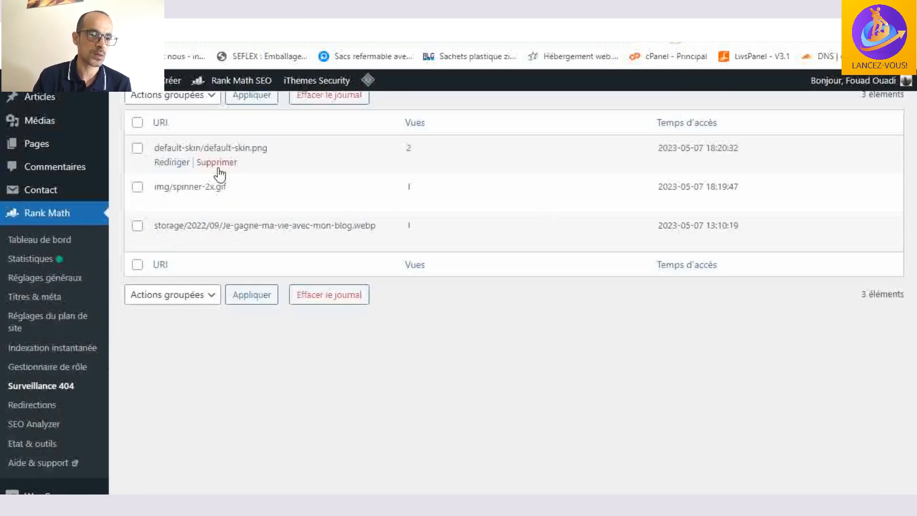
{"action": "scroll", "coordinate": [525, 277], "scroll_direction": "down", "scroll_amount": 3}
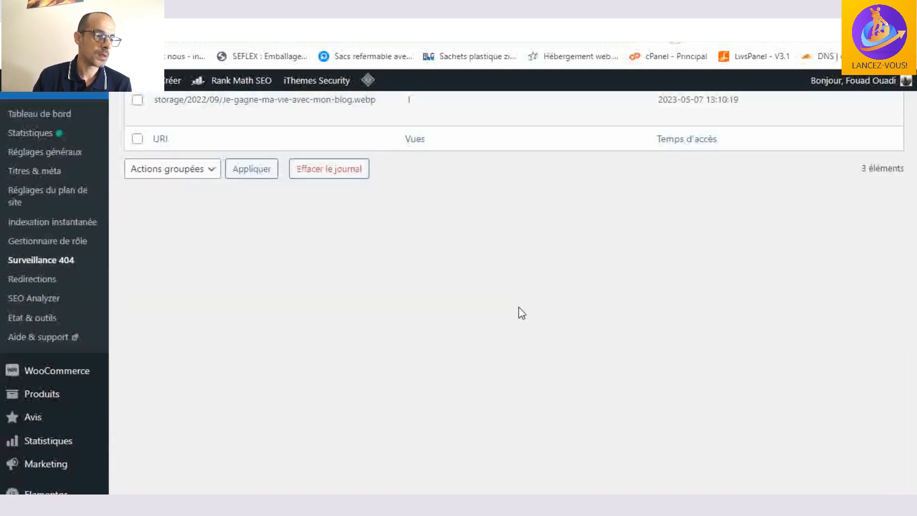
- Open Rank Math's redirections and review the sources, destinations, types and views of the existing redirects
{"action": "left_click", "coordinate": [46, 269]}
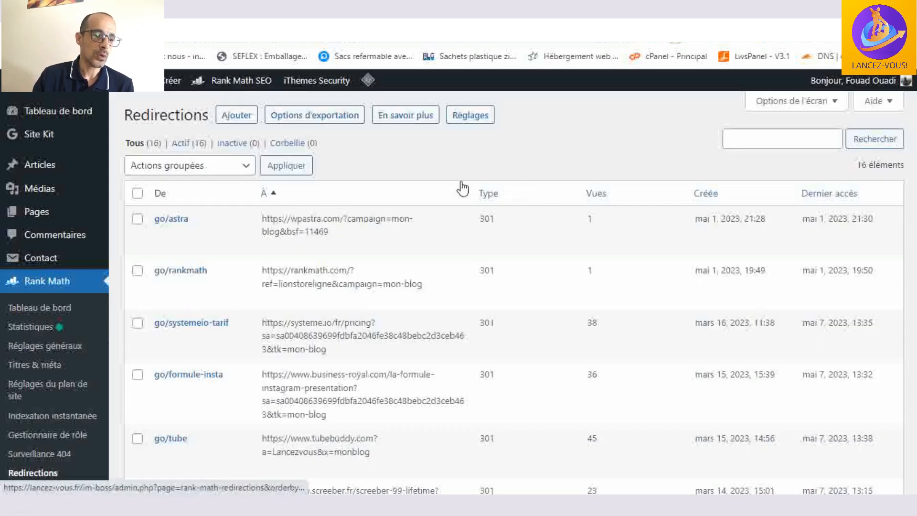
{"action": "scroll", "coordinate": [458, 184], "scroll_direction": "down", "scroll_amount": 7}
{"action": "scroll", "coordinate": [457, 186], "scroll_direction": "up", "scroll_amount": 7}
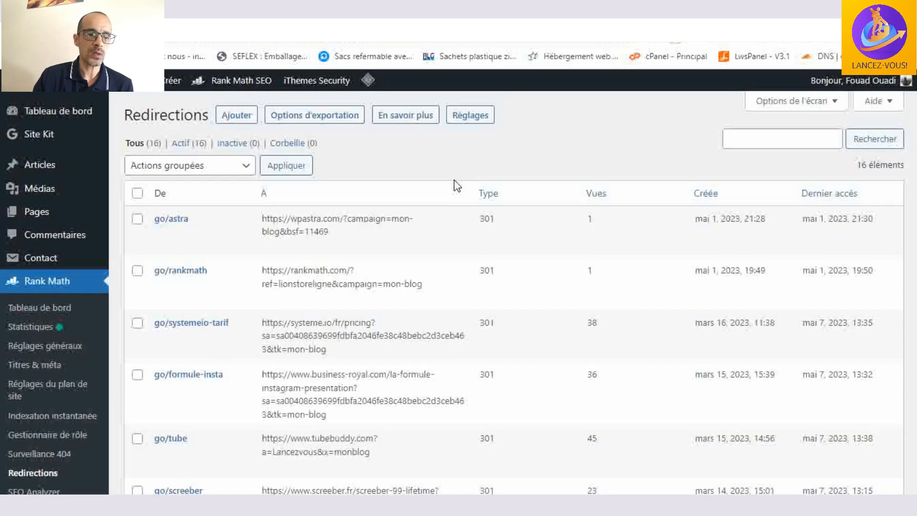
{"action": "scroll", "coordinate": [438, 186], "scroll_direction": "down", "scroll_amount": 4}
{"action": "scroll", "coordinate": [438, 186], "scroll_direction": "up", "scroll_amount": 4}
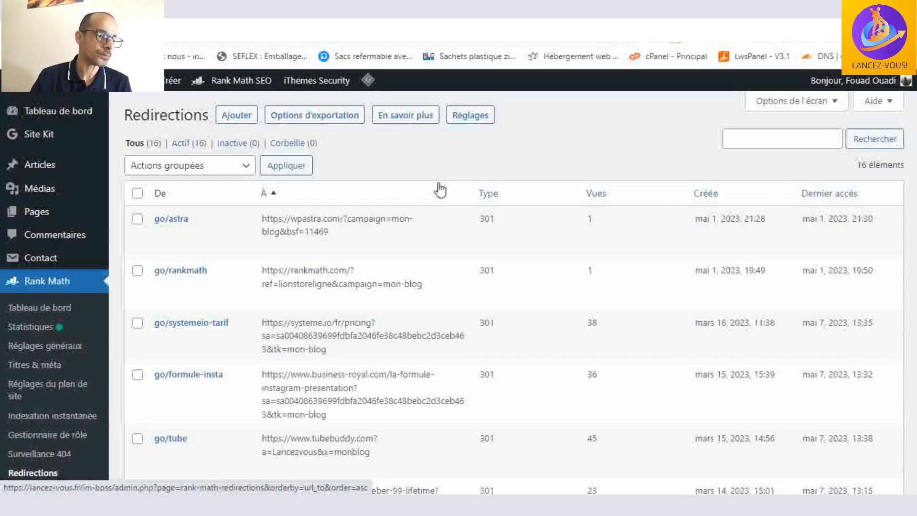
{"action": "scroll", "coordinate": [437, 186], "scroll_direction": "down", "scroll_amount": 6}
{"action": "scroll", "coordinate": [303, 200], "scroll_direction": "up", "scroll_amount": 6}
{"action": "scroll", "coordinate": [233, 230], "scroll_direction": "down", "scroll_amount": 6}
{"action": "scroll", "coordinate": [272, 172], "scroll_direction": "up", "scroll_amount": 6}
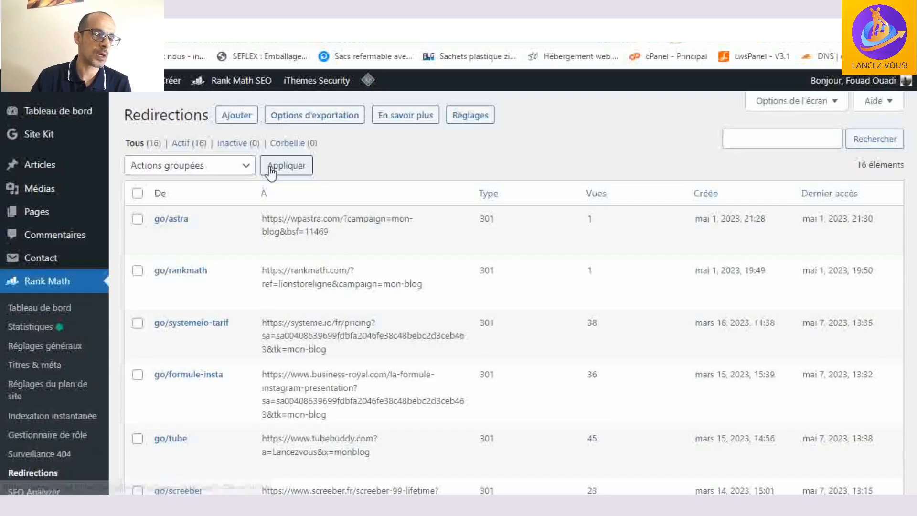
- Open the form for a new redirection and examine its source URL, destination URL, redirection type, maintenance code and status options
{"action": "left_click", "coordinate": [237, 115]}
{"action": "scroll", "coordinate": [267, 143], "scroll_direction": "down", "scroll_amount": 1}
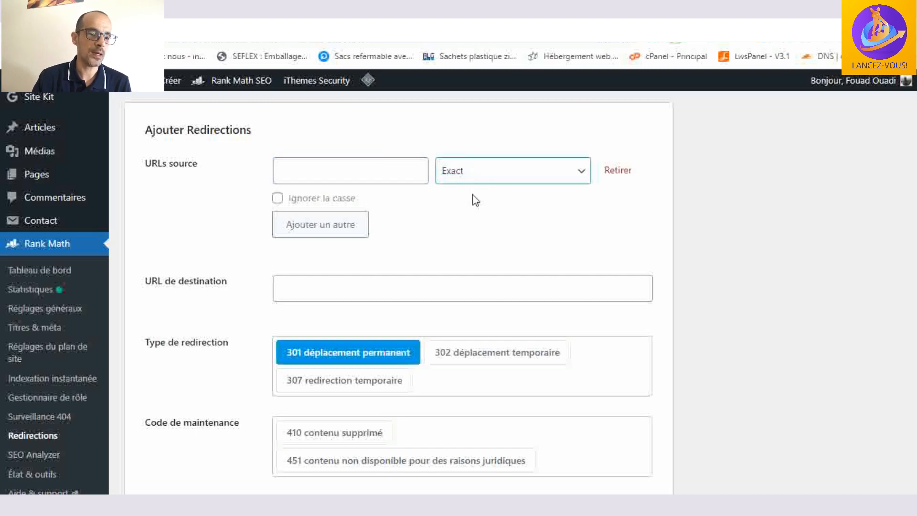
{"action": "scroll", "coordinate": [291, 216], "scroll_direction": "down", "scroll_amount": 1}
{"action": "left_click", "coordinate": [282, 215]}
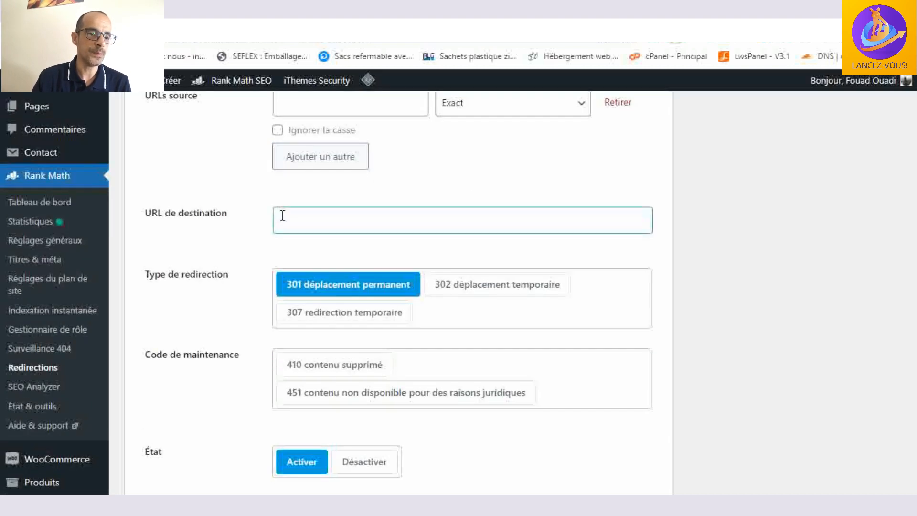
{"action": "left_click", "coordinate": [434, 218]}
{"action": "left_click", "coordinate": [245, 190]}
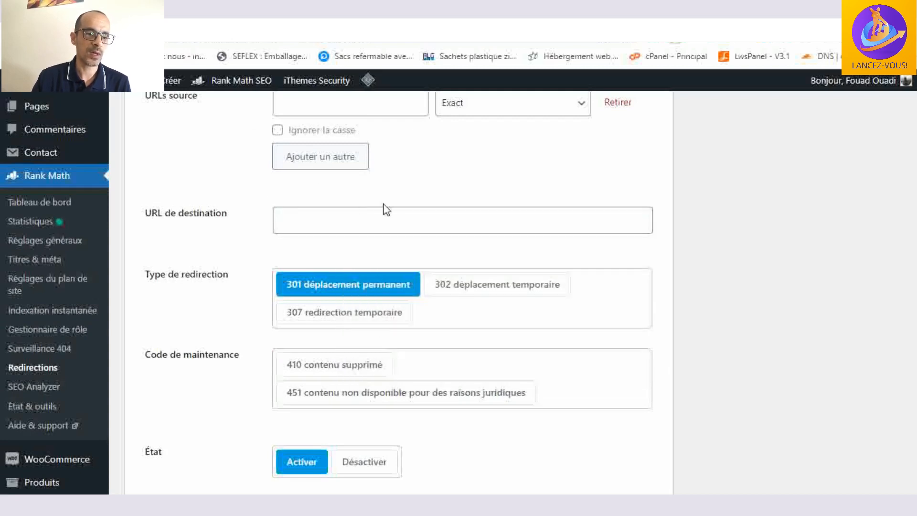
{"action": "scroll", "coordinate": [384, 206], "scroll_direction": "down", "scroll_amount": 1}
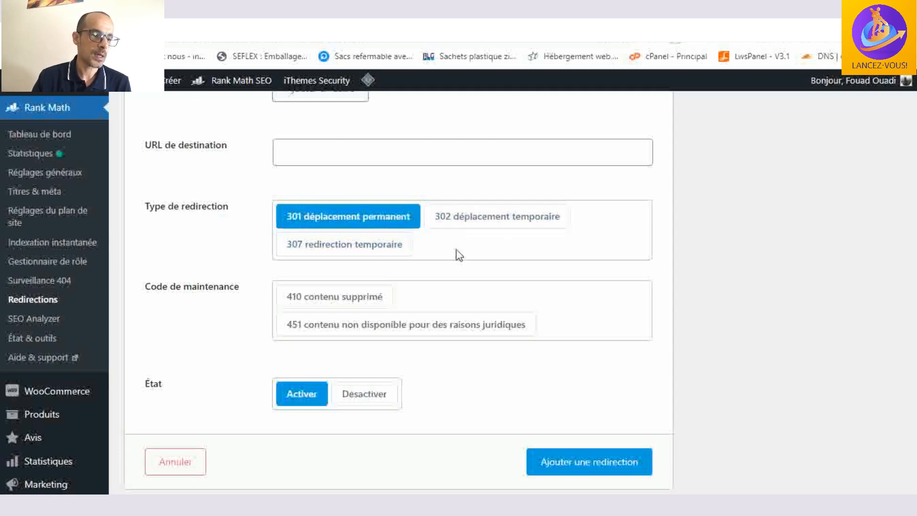
{"action": "scroll", "coordinate": [455, 254], "scroll_direction": "down", "scroll_amount": 1}
{"action": "scroll", "coordinate": [457, 282], "scroll_direction": "down", "scroll_amount": 2}
{"action": "scroll", "coordinate": [457, 282], "scroll_direction": "up", "scroll_amount": 4}
{"action": "scroll", "coordinate": [609, 273], "scroll_direction": "down", "scroll_amount": 4}
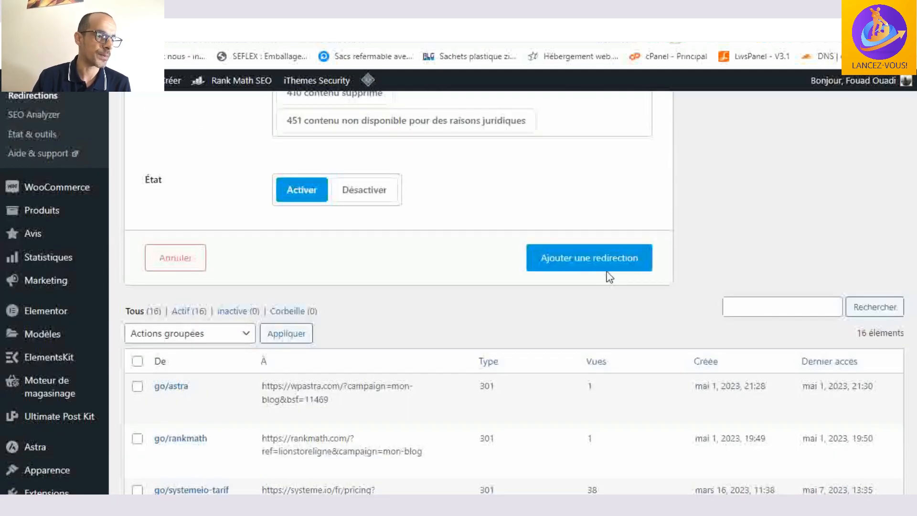
{"action": "scroll", "coordinate": [304, 256], "scroll_direction": "up", "scroll_amount": 1}
{"action": "scroll", "coordinate": [296, 262], "scroll_direction": "up", "scroll_amount": 3}
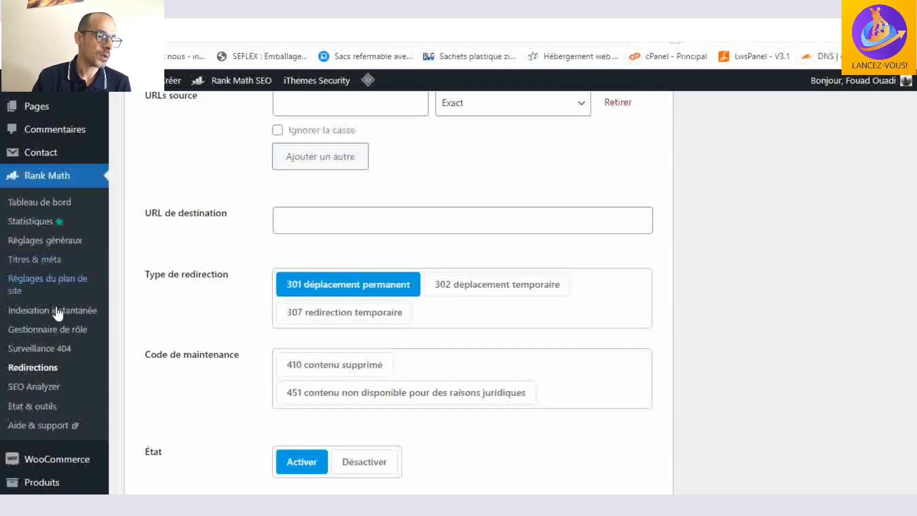
- Open the list of all articles and examine the Rank Math SEO scores of the most recent ones
{"action": "scroll", "coordinate": [53, 286], "scroll_direction": "down", "scroll_amount": 1}
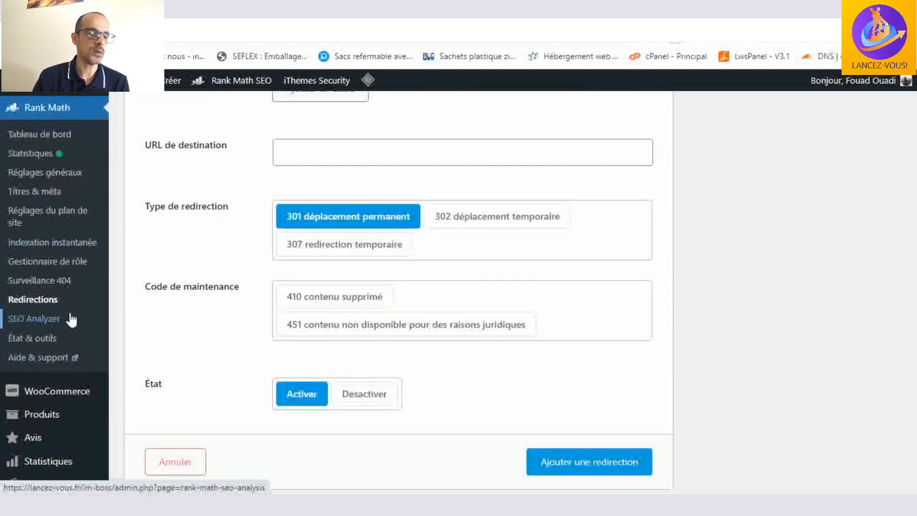
{"action": "scroll", "coordinate": [67, 311], "scroll_direction": "up", "scroll_amount": 4}
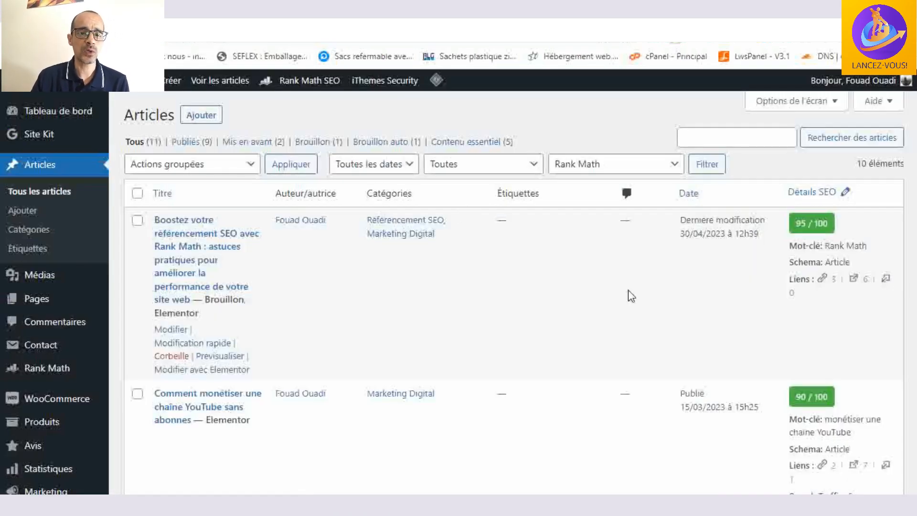
{"action": "scroll", "coordinate": [629, 296], "scroll_direction": "down", "scroll_amount": 1}
{"action": "scroll", "coordinate": [632, 296], "scroll_direction": "up", "scroll_amount": 1}
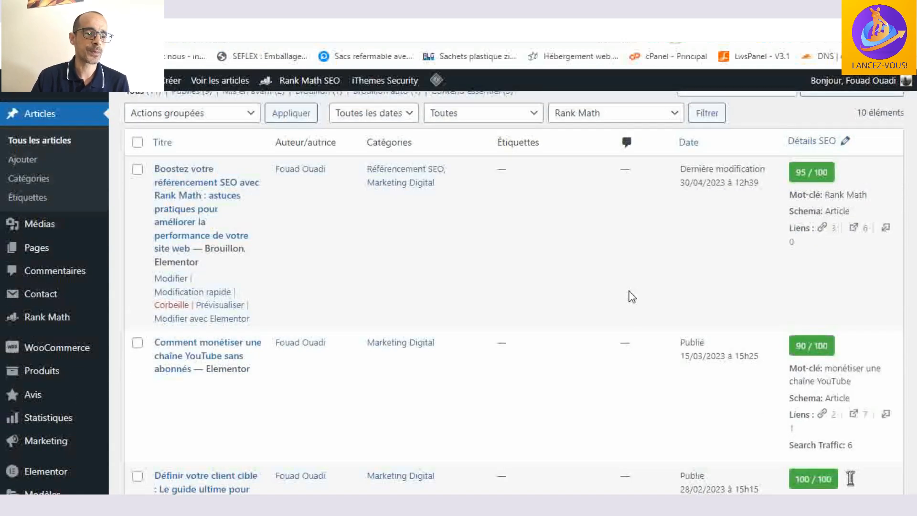
{"action": "scroll", "coordinate": [631, 296], "scroll_direction": "down", "scroll_amount": 2}
{"action": "scroll", "coordinate": [632, 296], "scroll_direction": "up", "scroll_amount": 1}
{"action": "scroll", "coordinate": [632, 296], "scroll_direction": "down", "scroll_amount": 1}
{"action": "scroll", "coordinate": [629, 297], "scroll_direction": "down", "scroll_amount": 2}
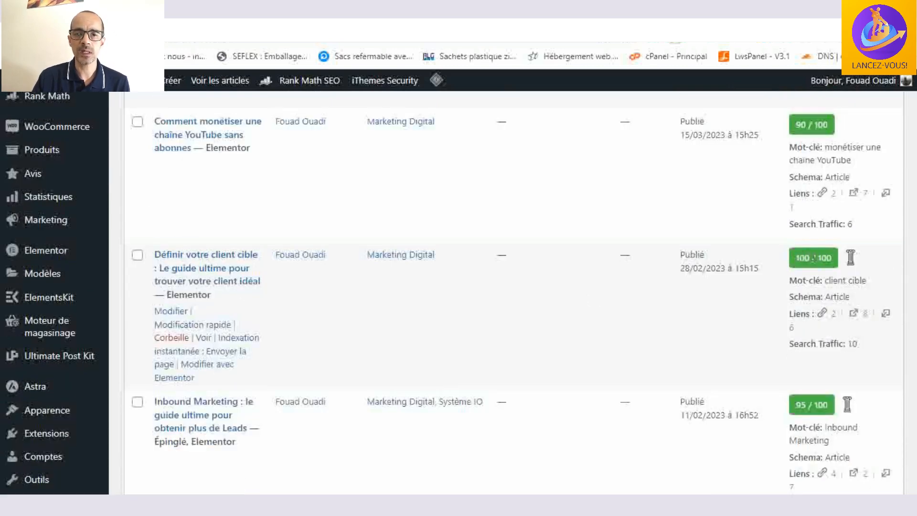
{"action": "scroll", "coordinate": [818, 238], "scroll_direction": "up", "scroll_amount": 4}
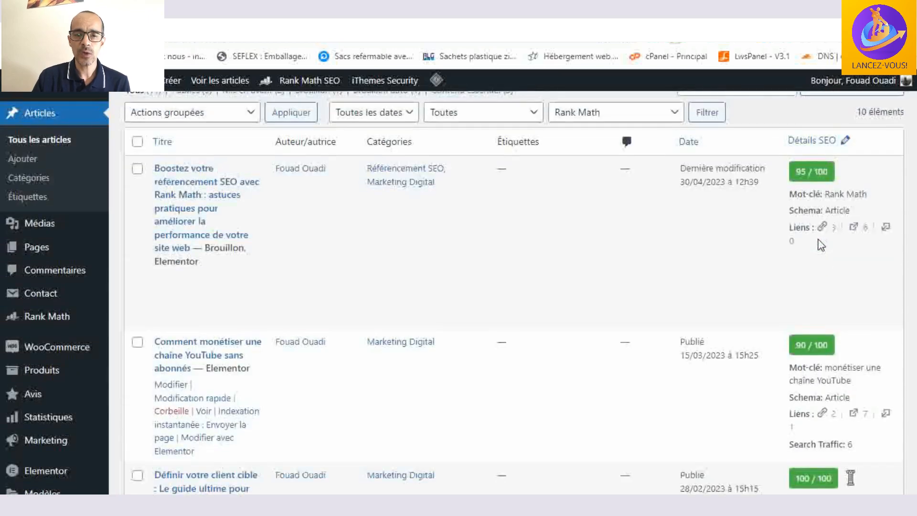
{"action": "scroll", "coordinate": [820, 276], "scroll_direction": "down", "scroll_amount": 5}
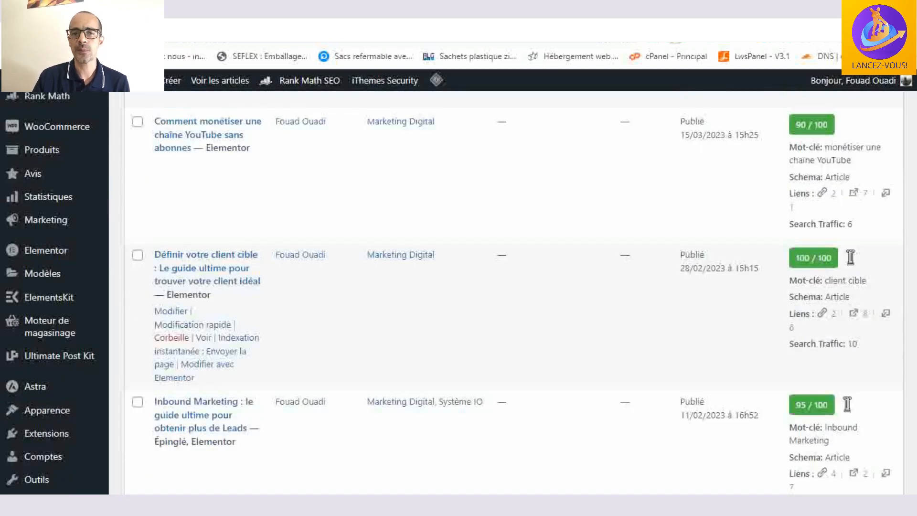
{"action": "scroll", "coordinate": [562, 213], "scroll_direction": "up", "scroll_amount": 3}
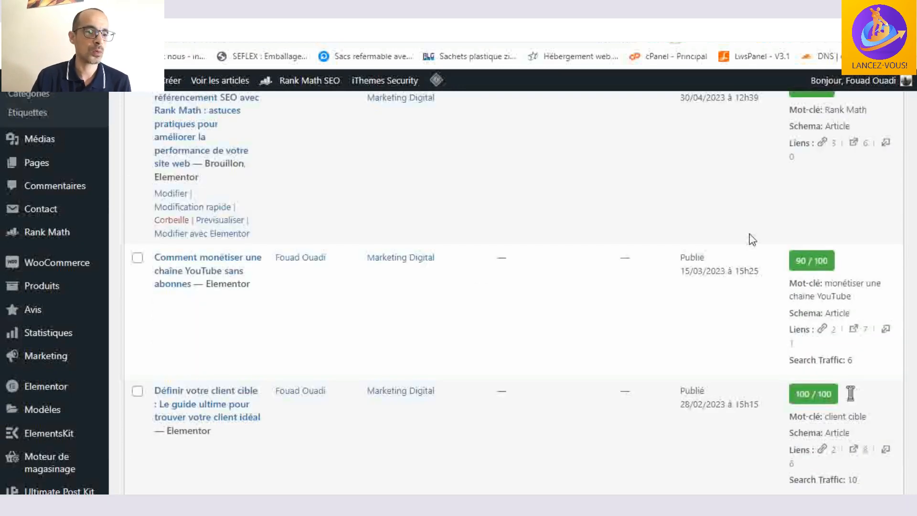
{"action": "scroll", "coordinate": [752, 236], "scroll_direction": "up", "scroll_amount": 3}
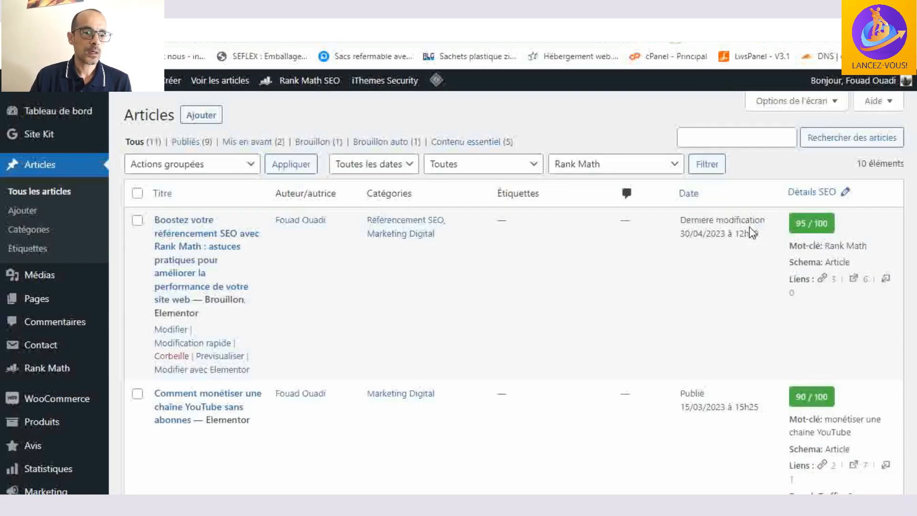
- Compare the SEO score, keyword, schema, links and search traffic of every article down to the end of the list
{"action": "scroll", "coordinate": [808, 229], "scroll_direction": "down", "scroll_amount": 13}
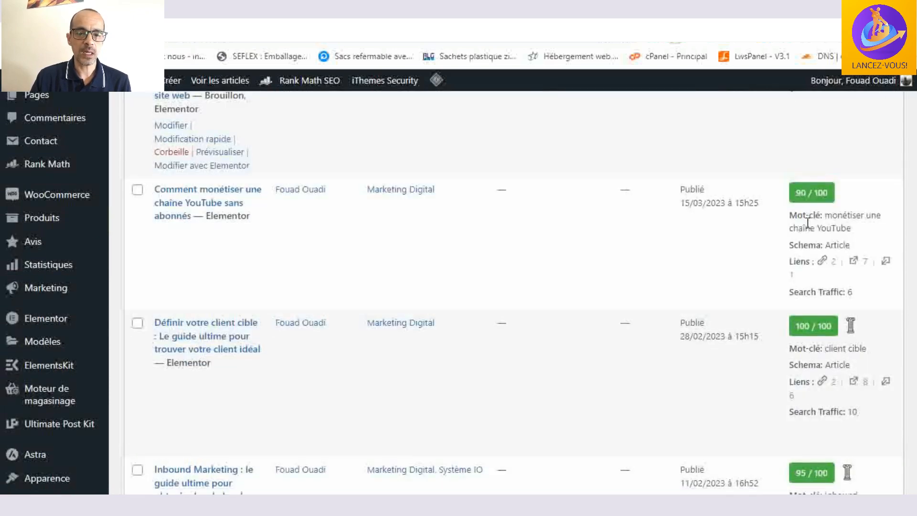
{"action": "scroll", "coordinate": [808, 228], "scroll_direction": "down", "scroll_amount": 4}
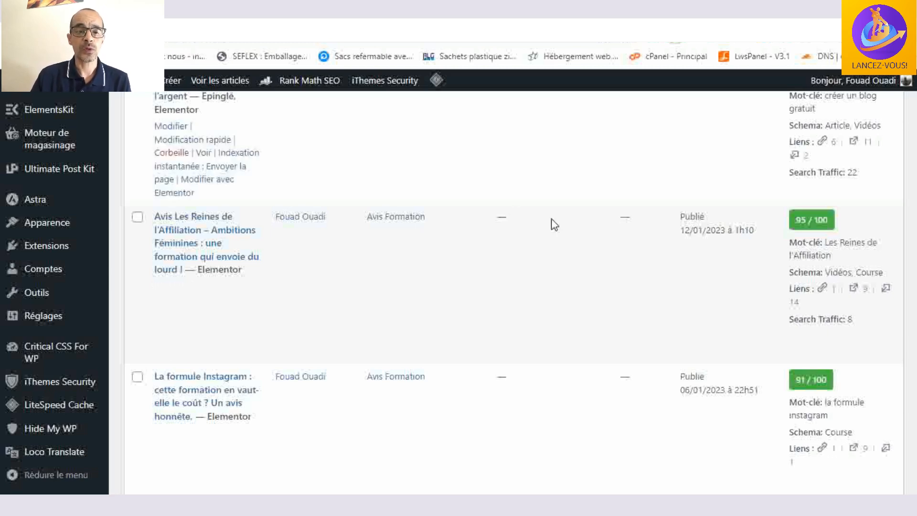
{"action": "scroll", "coordinate": [745, 212], "scroll_direction": "down", "scroll_amount": 6}
{"action": "scroll", "coordinate": [806, 214], "scroll_direction": "up", "scroll_amount": 6}
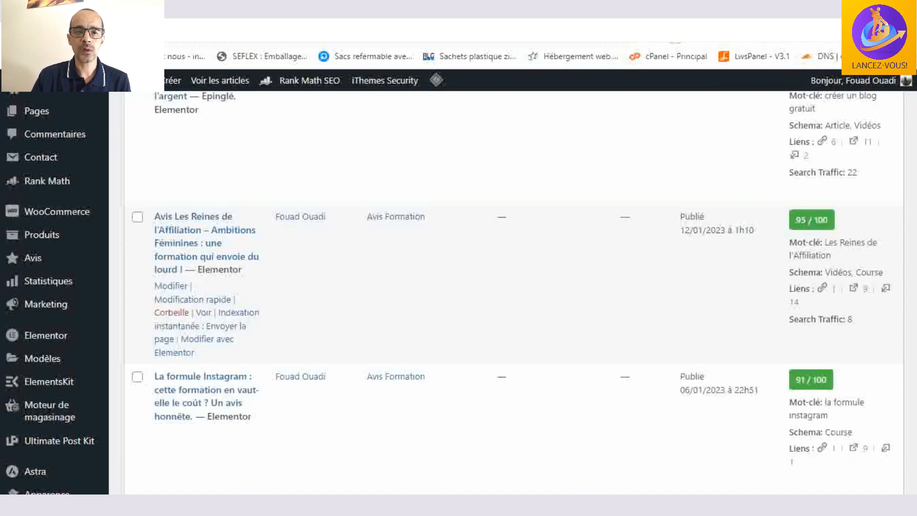
{"action": "scroll", "coordinate": [807, 222], "scroll_direction": "up", "scroll_amount": 9}
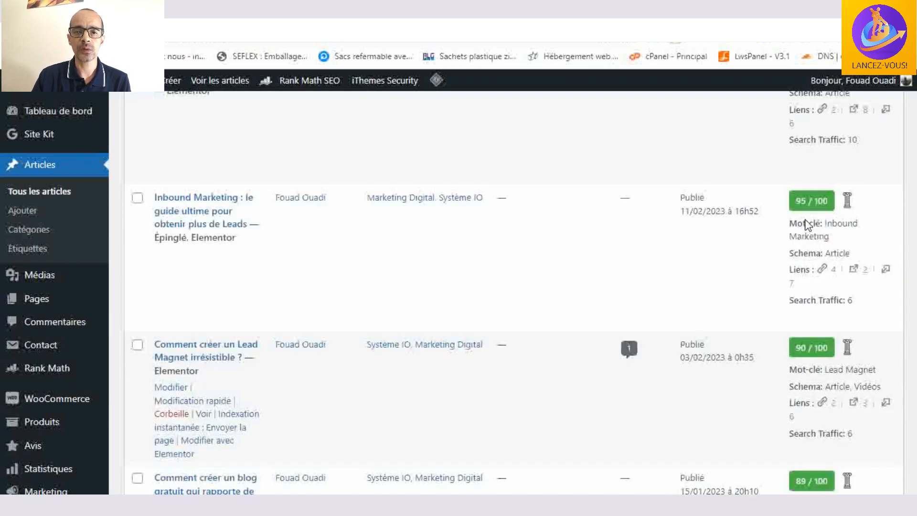
{"action": "scroll", "coordinate": [807, 227], "scroll_direction": "up", "scroll_amount": 6}
{"action": "scroll", "coordinate": [810, 230], "scroll_direction": "up", "scroll_amount": 2}
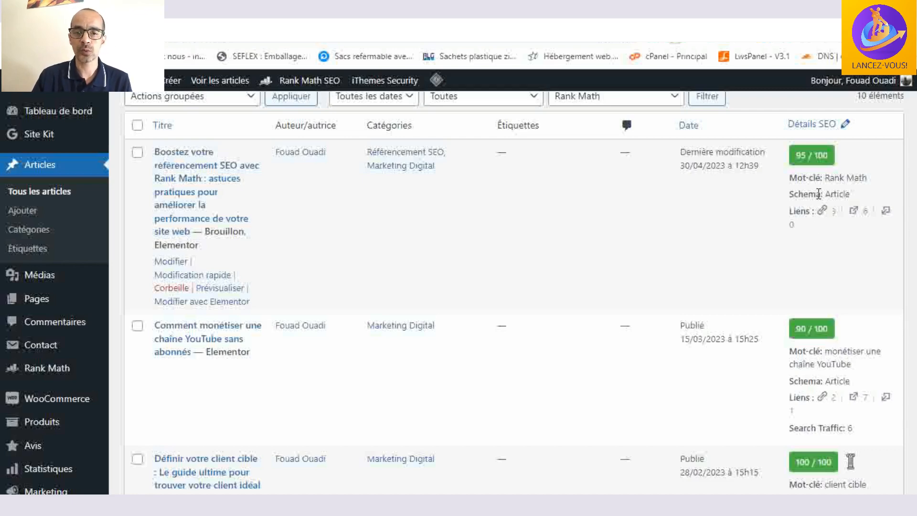
{"action": "scroll", "coordinate": [817, 196], "scroll_direction": "down", "scroll_amount": 3}
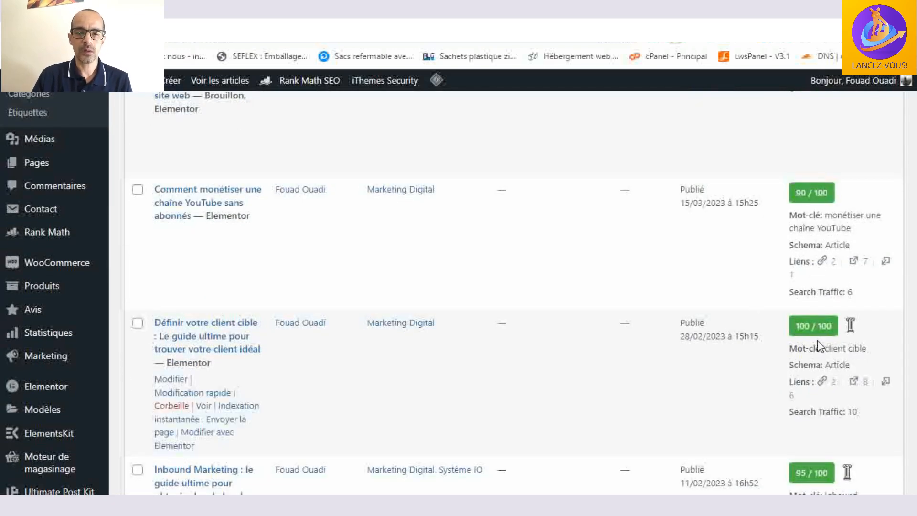
{"action": "scroll", "coordinate": [817, 340], "scroll_direction": "down", "scroll_amount": 3}
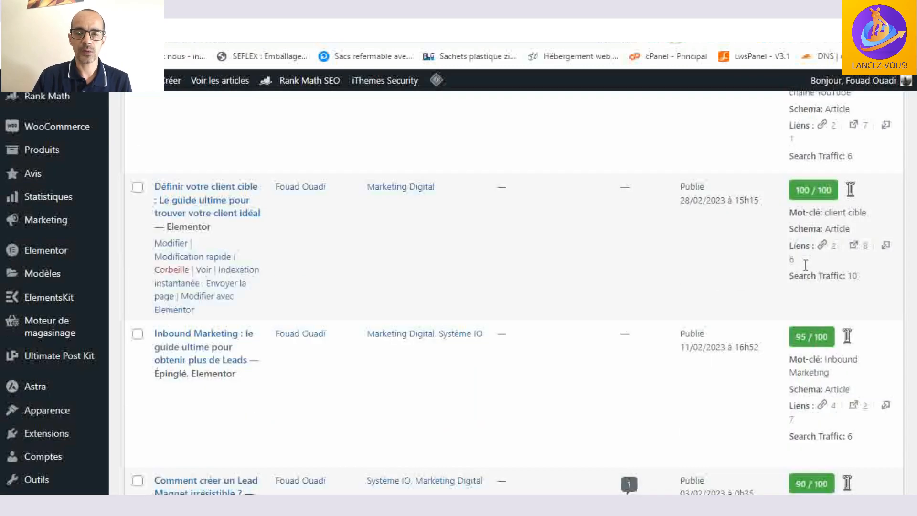
{"action": "scroll", "coordinate": [811, 277], "scroll_direction": "down", "scroll_amount": 12}
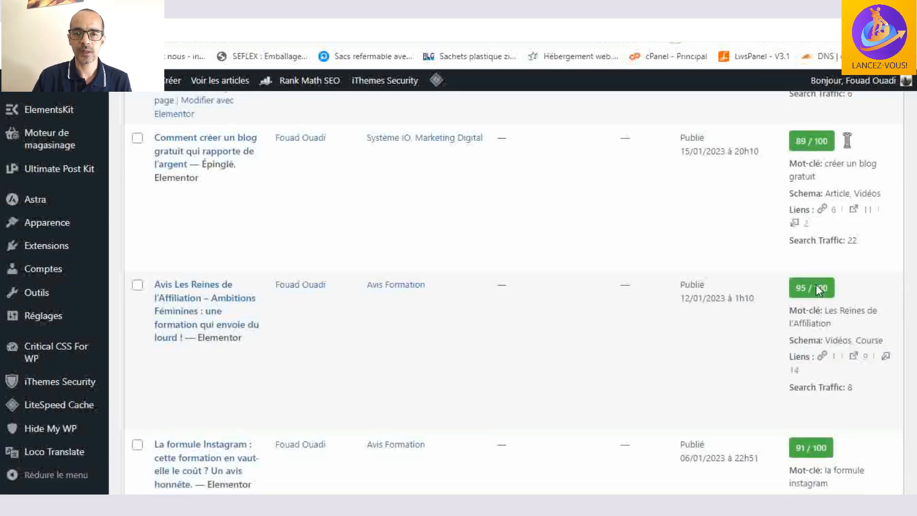
{"action": "scroll", "coordinate": [815, 286], "scroll_direction": "down", "scroll_amount": 3}
{"action": "scroll", "coordinate": [817, 300], "scroll_direction": "down", "scroll_amount": 8}
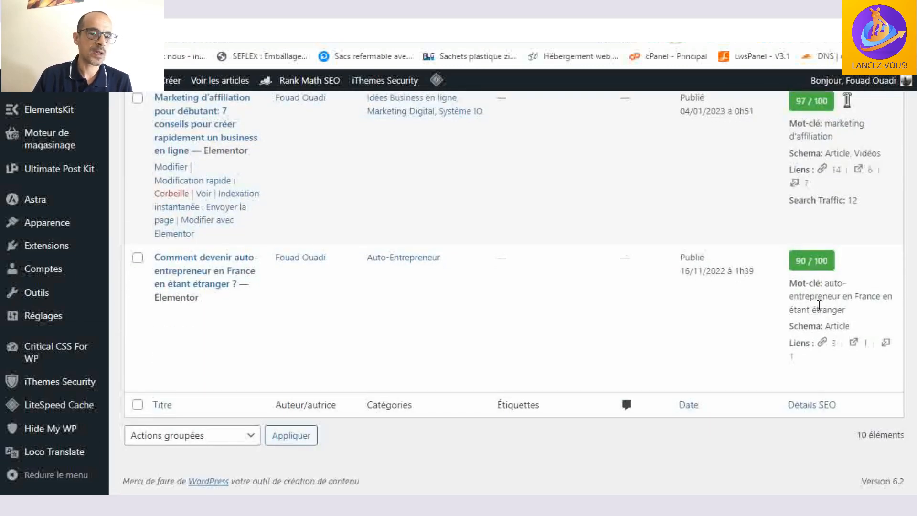
{"action": "scroll", "coordinate": [819, 304], "scroll_direction": "up", "scroll_amount": 20}
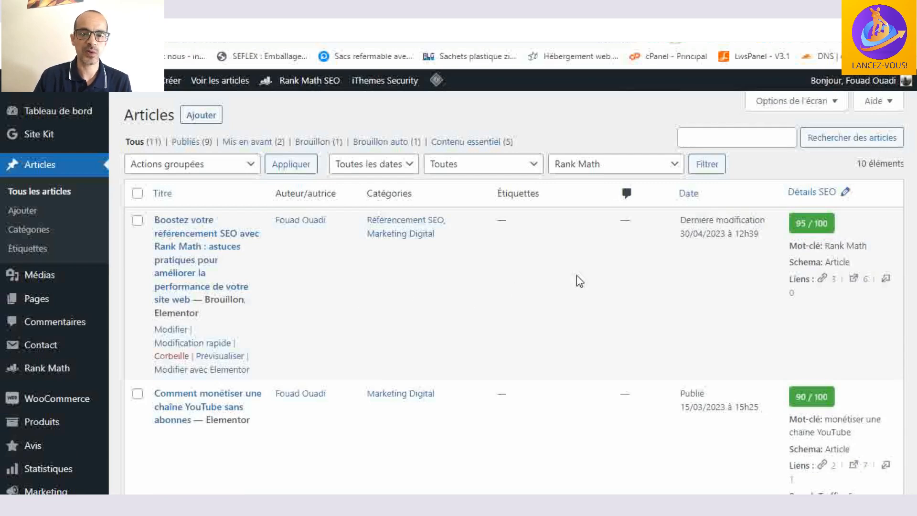
{"action": "scroll", "coordinate": [579, 281], "scroll_direction": "down", "scroll_amount": 4}
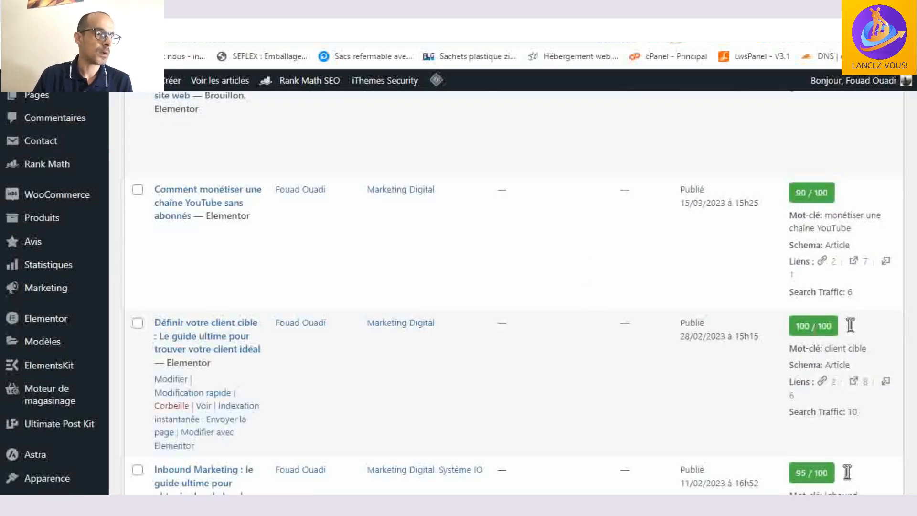
- Open the list of all pages and examine each page's SEO score, keyword, indexing status, schema and links
{"action": "scroll", "coordinate": [407, 314], "scroll_direction": "up", "scroll_amount": 4}
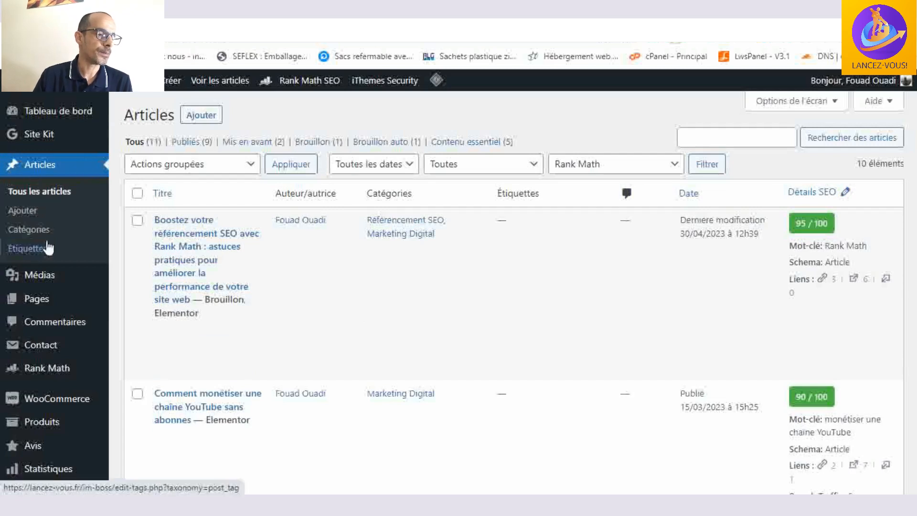
{"action": "left_click", "coordinate": [36, 299]}
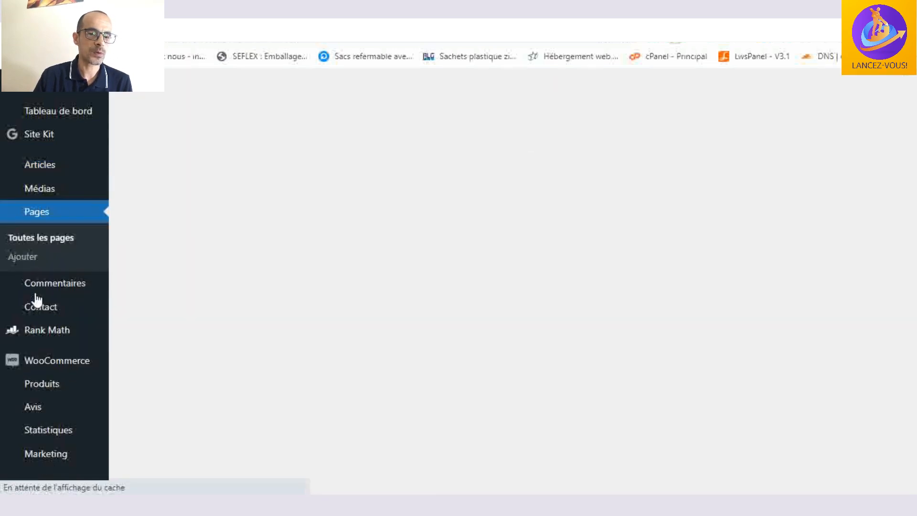
{"action": "scroll", "coordinate": [619, 220], "scroll_direction": "down", "scroll_amount": 3}
{"action": "scroll", "coordinate": [621, 222], "scroll_direction": "down", "scroll_amount": 2}
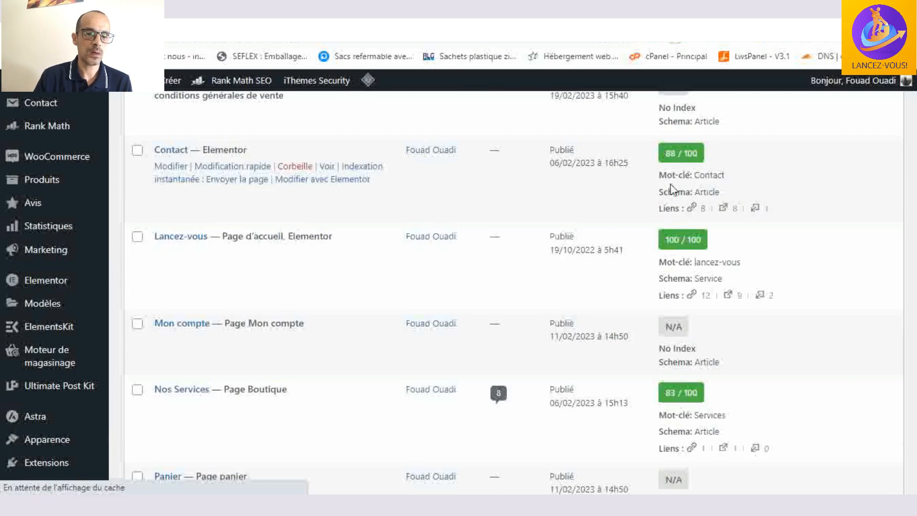
{"action": "scroll", "coordinate": [686, 251], "scroll_direction": "down", "scroll_amount": 7}
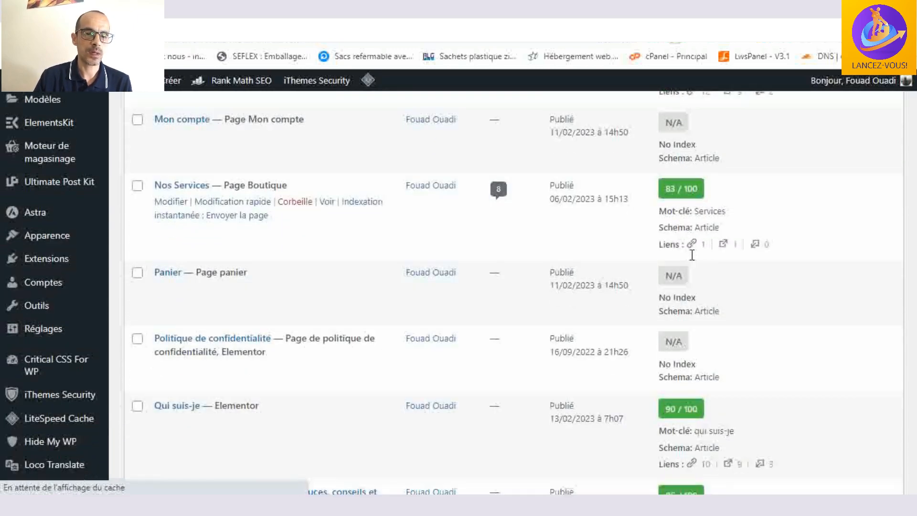
{"action": "scroll", "coordinate": [690, 254], "scroll_direction": "down", "scroll_amount": 4}
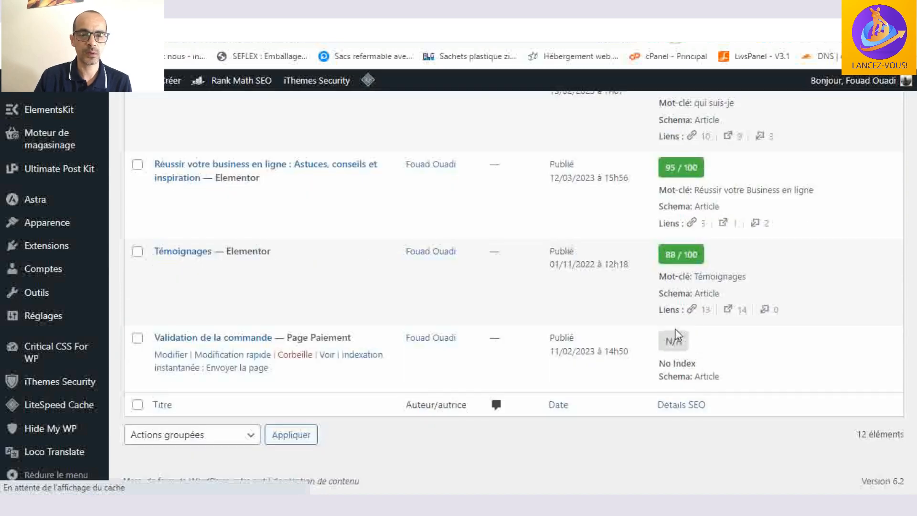
{"action": "scroll", "coordinate": [676, 345], "scroll_direction": "up", "scroll_amount": 10}
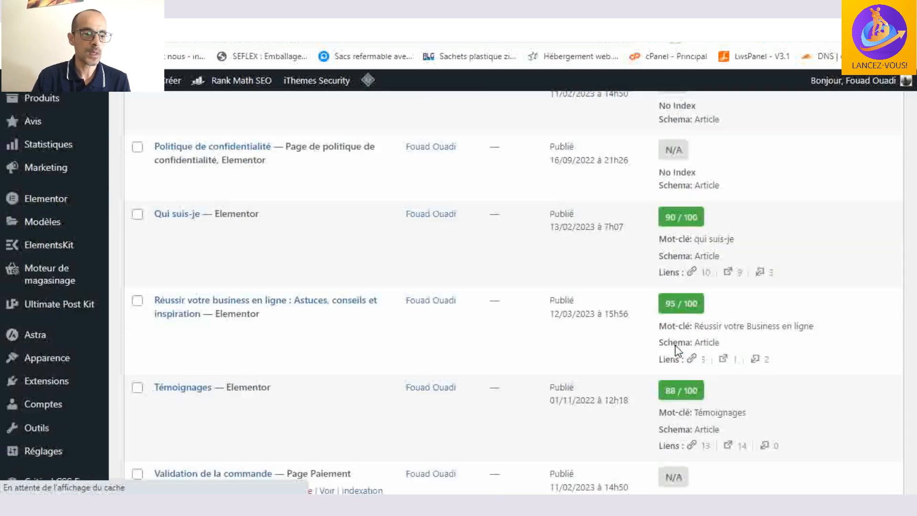
{"action": "scroll", "coordinate": [676, 351], "scroll_direction": "up", "scroll_amount": 5}
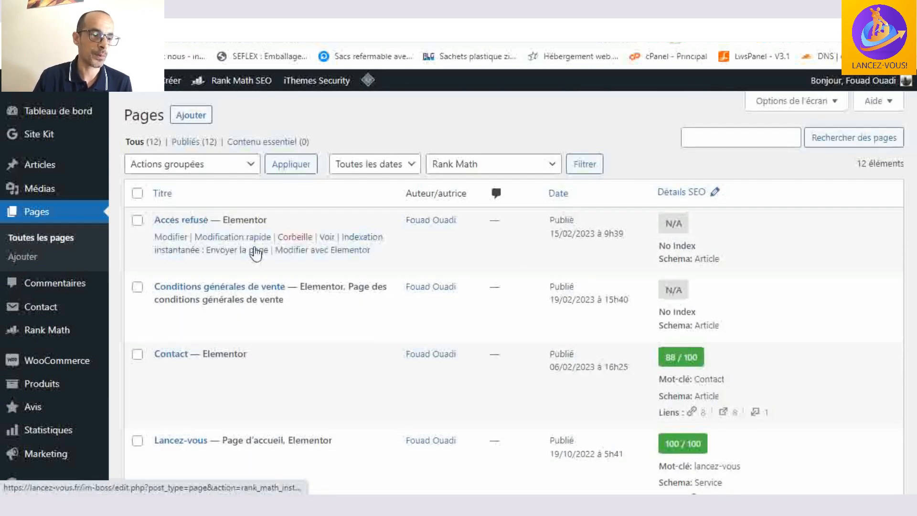
{"action": "scroll", "coordinate": [256, 251], "scroll_direction": "down", "scroll_amount": 3}
{"action": "scroll", "coordinate": [256, 251], "scroll_direction": "down", "scroll_amount": 3}
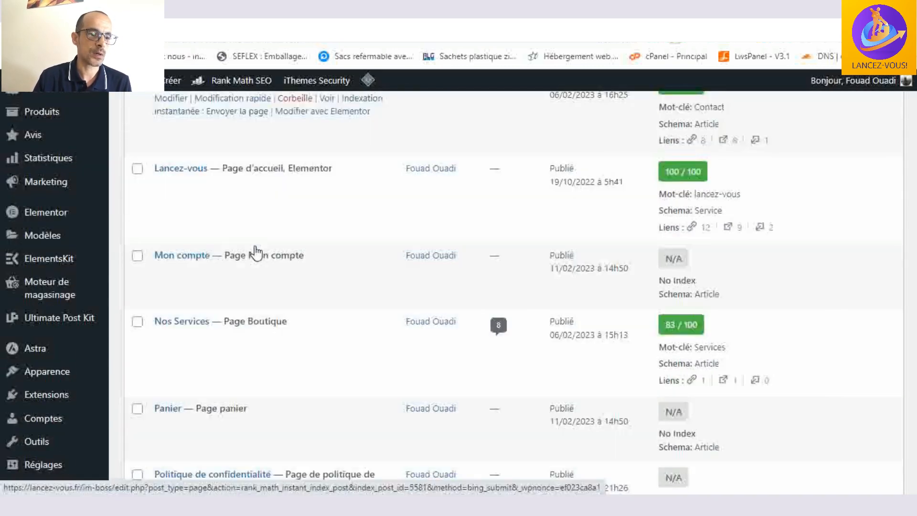
{"action": "scroll", "coordinate": [256, 252], "scroll_direction": "up", "scroll_amount": 5}
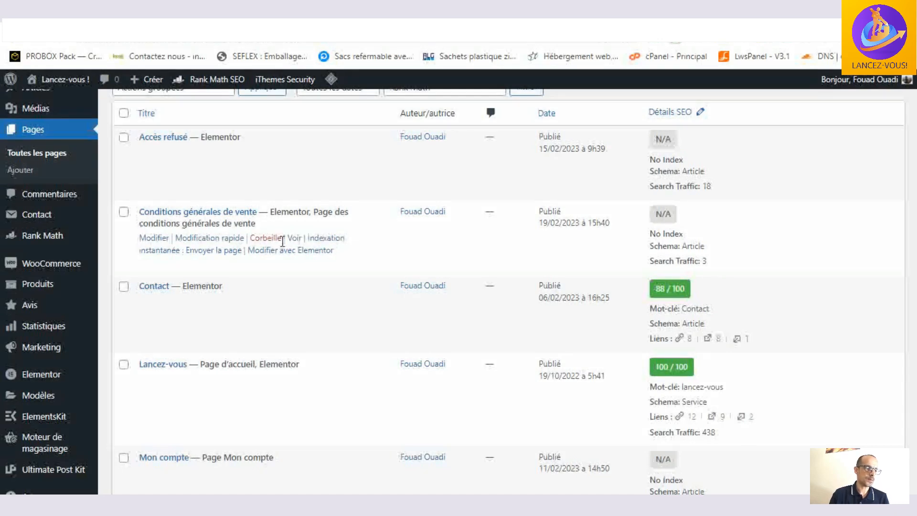
{"action": "scroll", "coordinate": [284, 243], "scroll_direction": "up", "scroll_amount": 2}
- Open the article "Définir votre client cible" from the articles list in Elementor and look over its title, image and introduction
{"action": "left_click", "coordinate": [44, 156]}
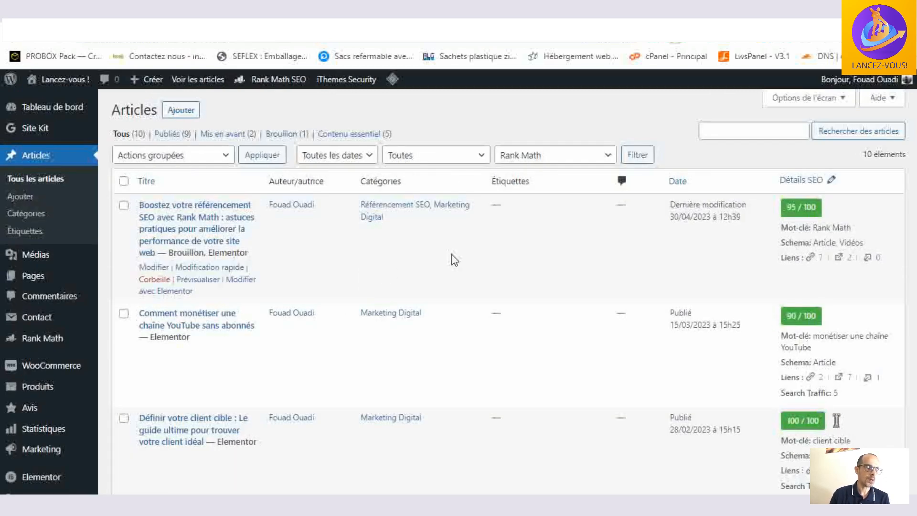
{"action": "scroll", "coordinate": [492, 289], "scroll_direction": "down", "scroll_amount": 4}
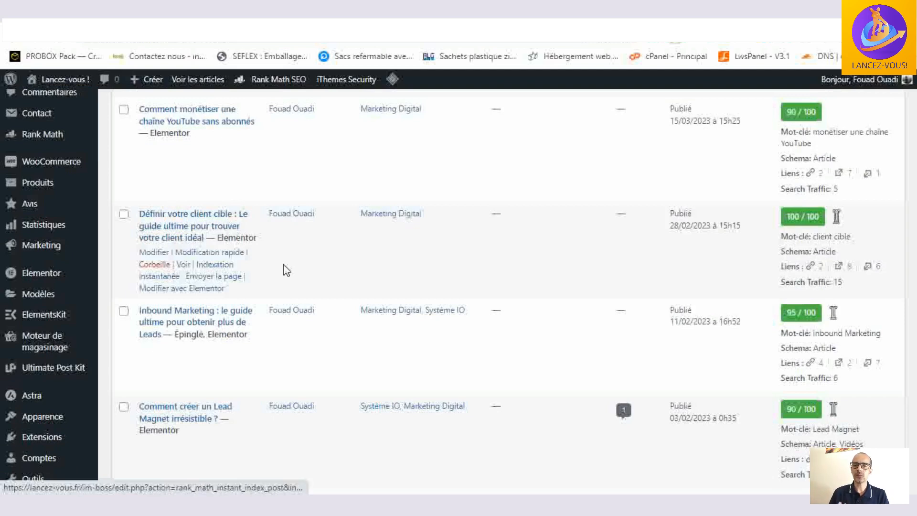
{"action": "left_click", "coordinate": [195, 290]}
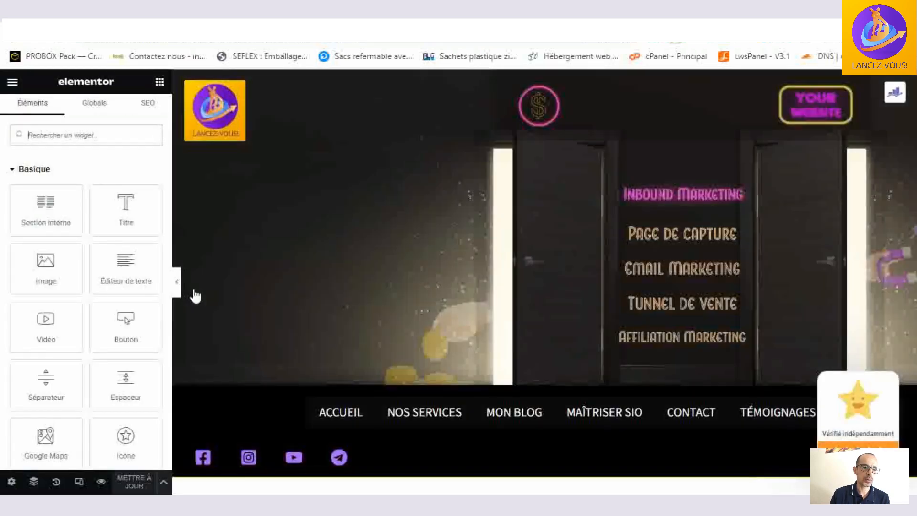
{"action": "scroll", "coordinate": [487, 205], "scroll_direction": "down", "scroll_amount": 8}
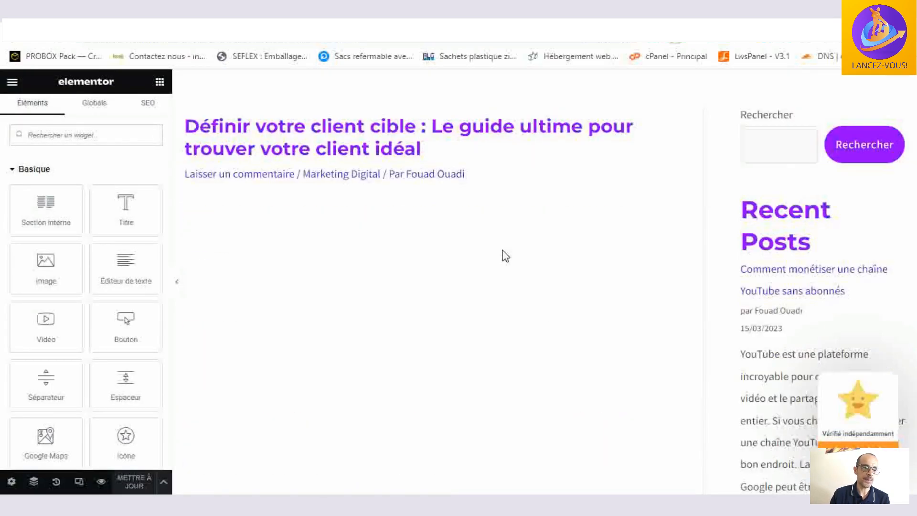
{"action": "scroll", "coordinate": [505, 256], "scroll_direction": "down", "scroll_amount": 5}
{"action": "scroll", "coordinate": [505, 255], "scroll_direction": "up", "scroll_amount": 4}
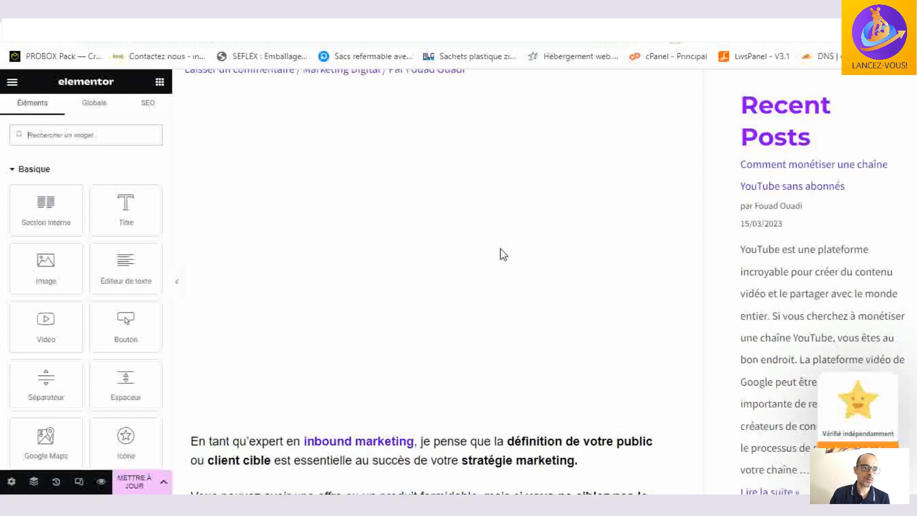
{"action": "scroll", "coordinate": [503, 254], "scroll_direction": "down", "scroll_amount": 1}
{"action": "scroll", "coordinate": [500, 249], "scroll_direction": "down", "scroll_amount": 1}
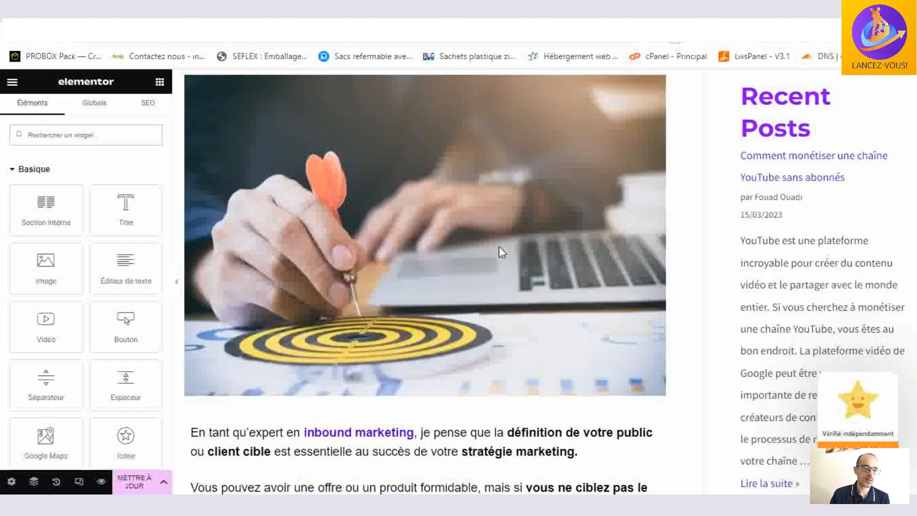
{"action": "scroll", "coordinate": [461, 194], "scroll_direction": "up", "scroll_amount": 5}
{"action": "scroll", "coordinate": [460, 191], "scroll_direction": "down", "scroll_amount": 1}
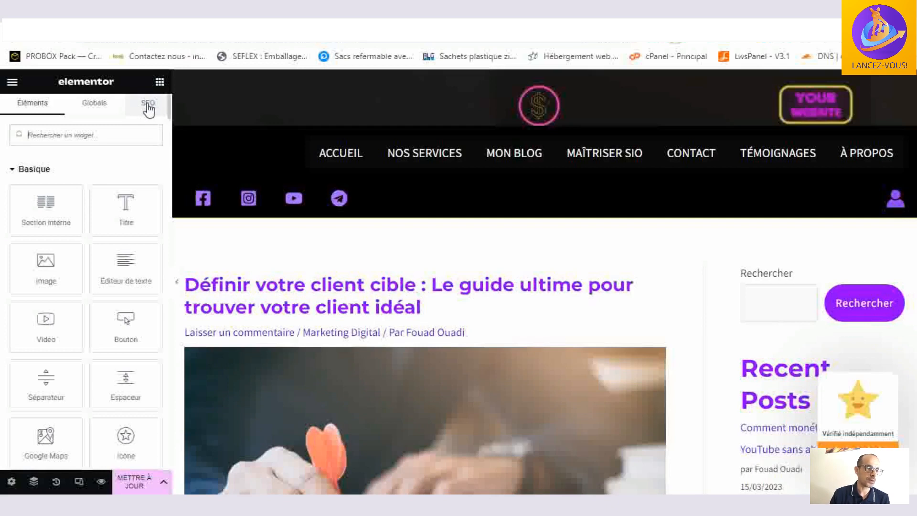
- Show the article's Rank Math SEO settings in Elementor and examine its focus keywords, pillar content option and basic SEO checks
{"action": "left_click", "coordinate": [149, 109]}
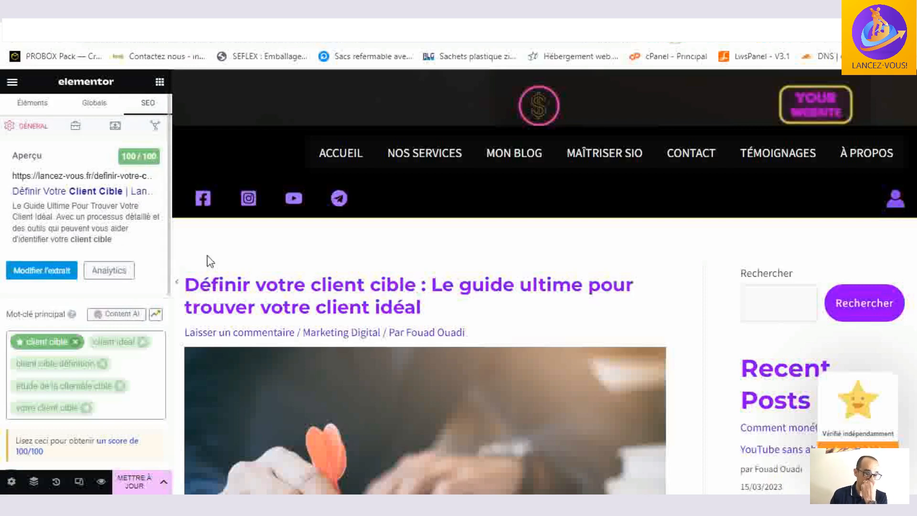
{"action": "scroll", "coordinate": [115, 277], "scroll_direction": "down", "scroll_amount": 3}
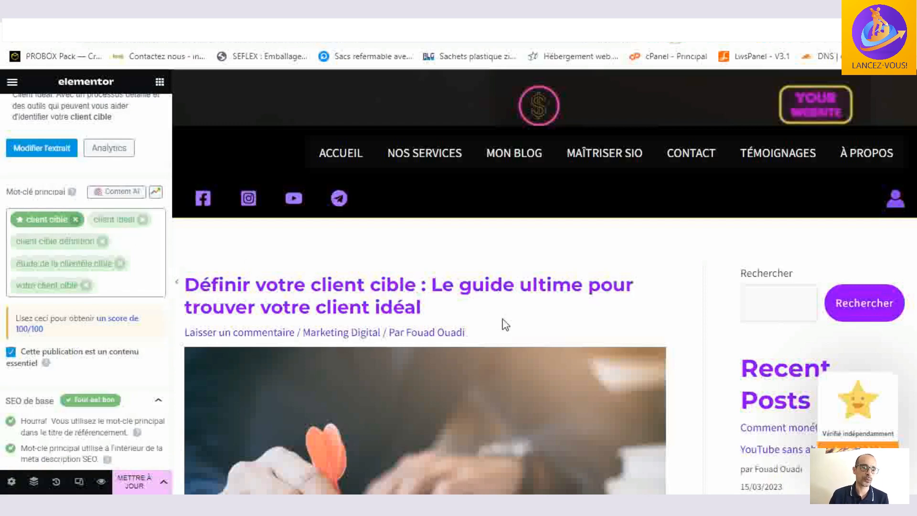
{"action": "scroll", "coordinate": [80, 277], "scroll_direction": "down", "scroll_amount": 1}
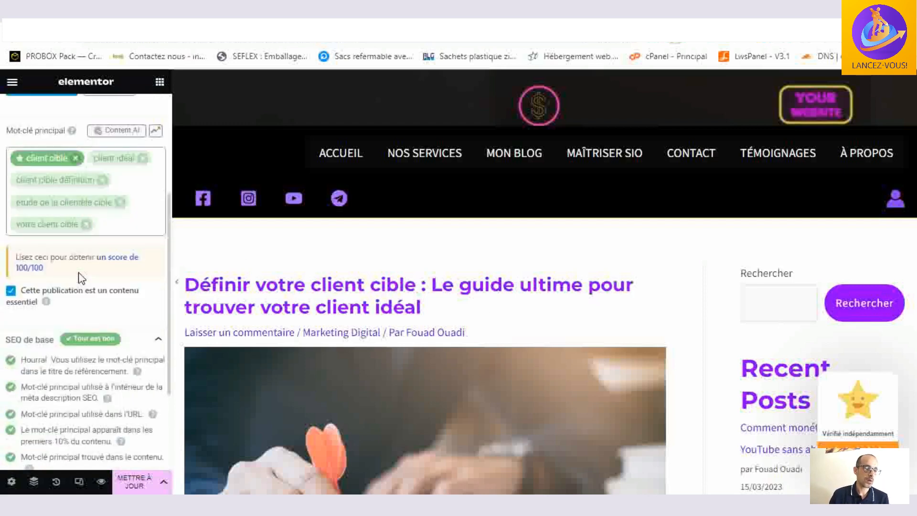
{"action": "scroll", "coordinate": [81, 277], "scroll_direction": "down", "scroll_amount": 1}
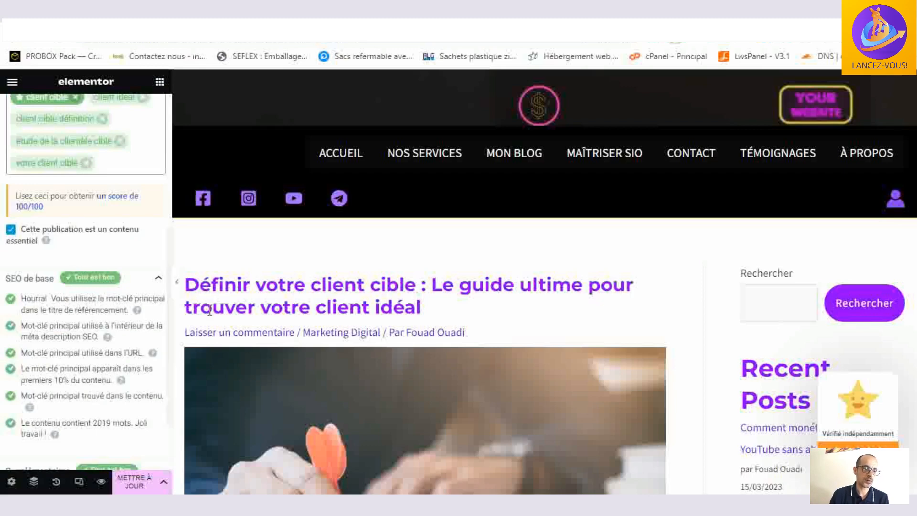
- Review the title, permalink and description of the "Définir votre client cible" article in the snippet editor, then close it
{"action": "scroll", "coordinate": [82, 228], "scroll_direction": "up", "scroll_amount": 4}
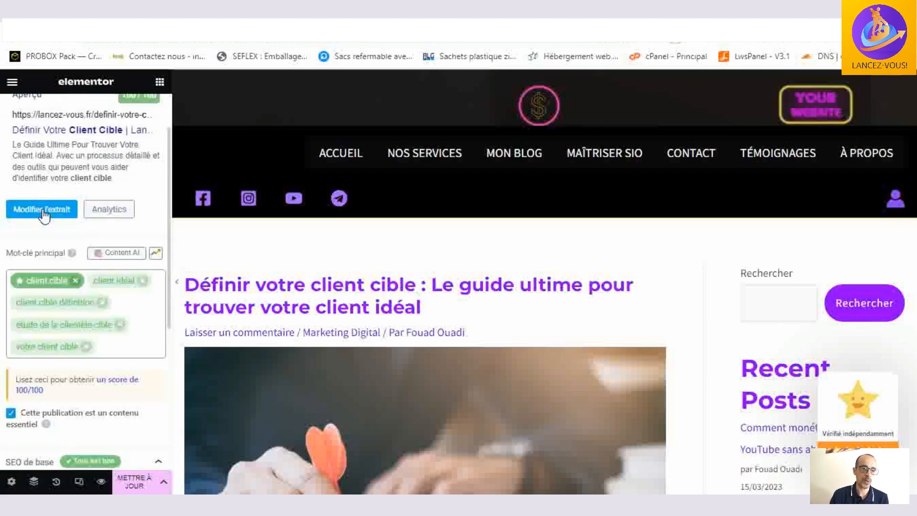
{"action": "scroll", "coordinate": [42, 221], "scroll_direction": "up", "scroll_amount": 2}
{"action": "left_click", "coordinate": [42, 271]}
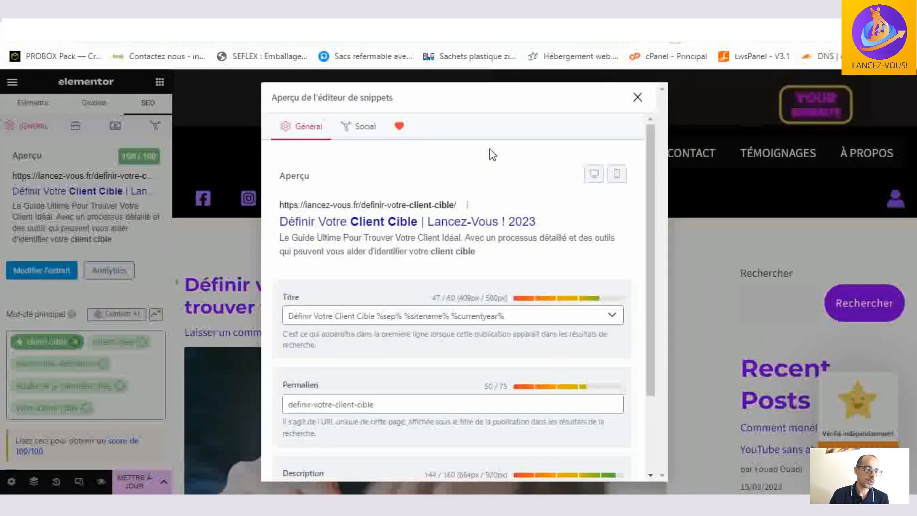
{"action": "scroll", "coordinate": [493, 194], "scroll_direction": "down", "scroll_amount": 2}
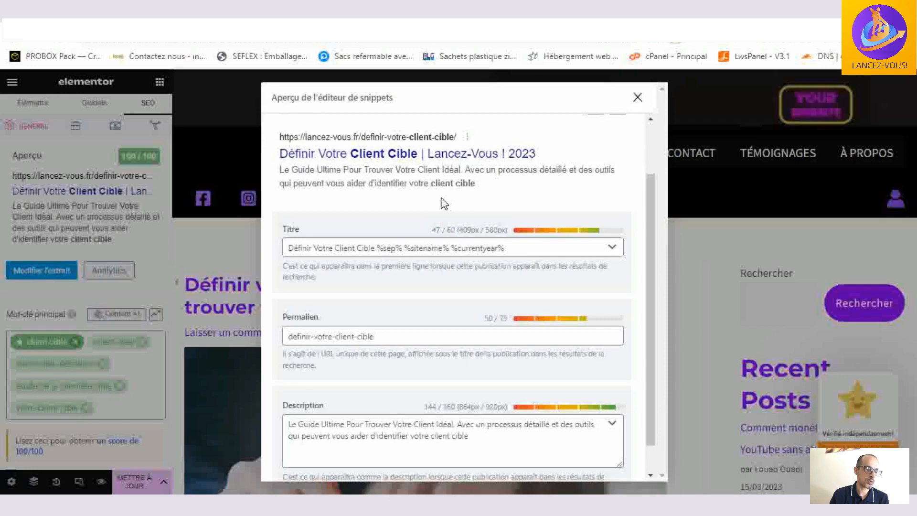
{"action": "left_click", "coordinate": [637, 98]}
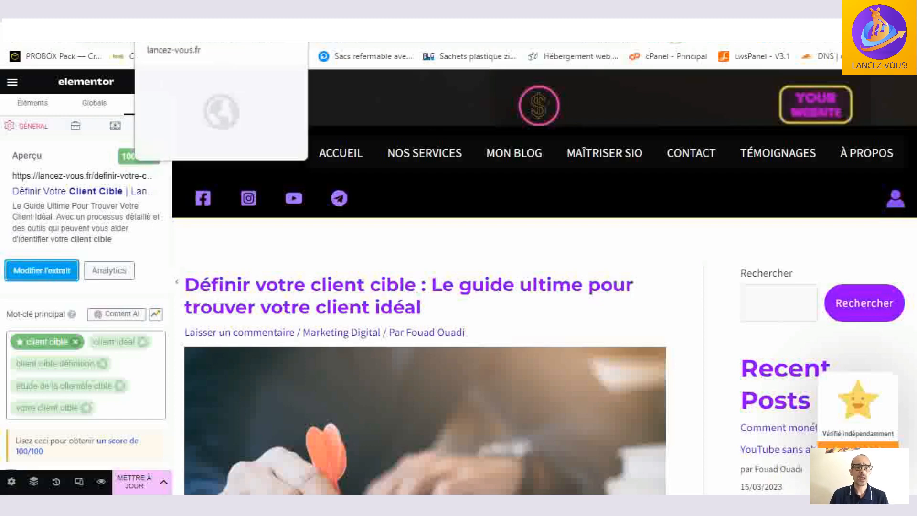
- Return to the WordPress admin, show all pages and open "Conditions générales de vente" for editing in a new tab
{"action": "left_click", "coordinate": [148, 25]}
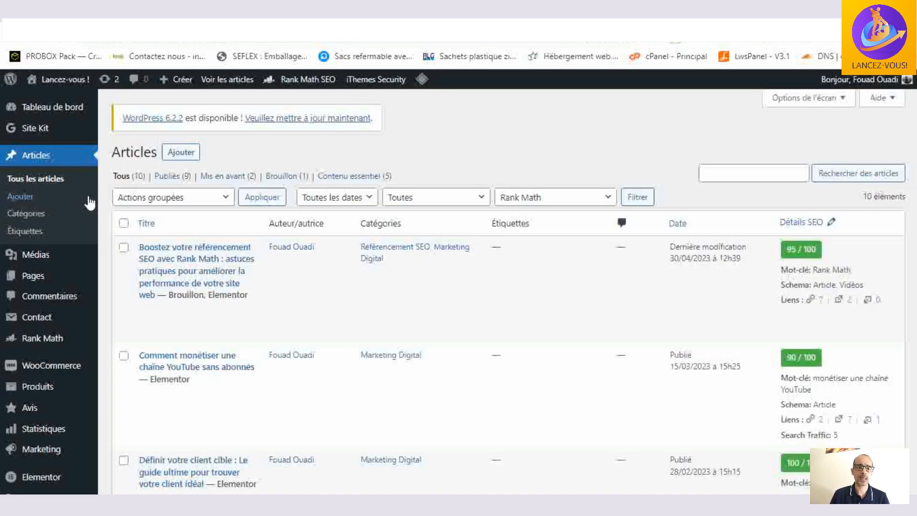
{"action": "scroll", "coordinate": [43, 197], "scroll_direction": "down", "scroll_amount": 1}
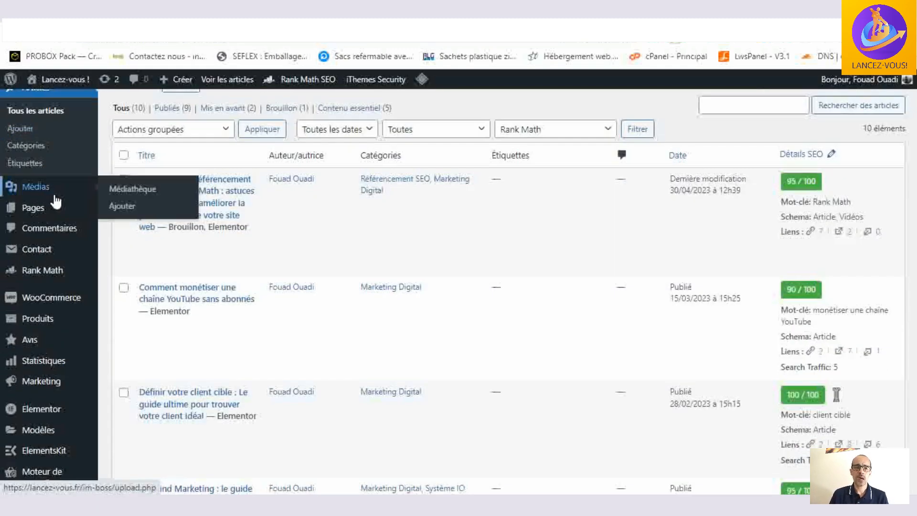
{"action": "left_click", "coordinate": [30, 213]}
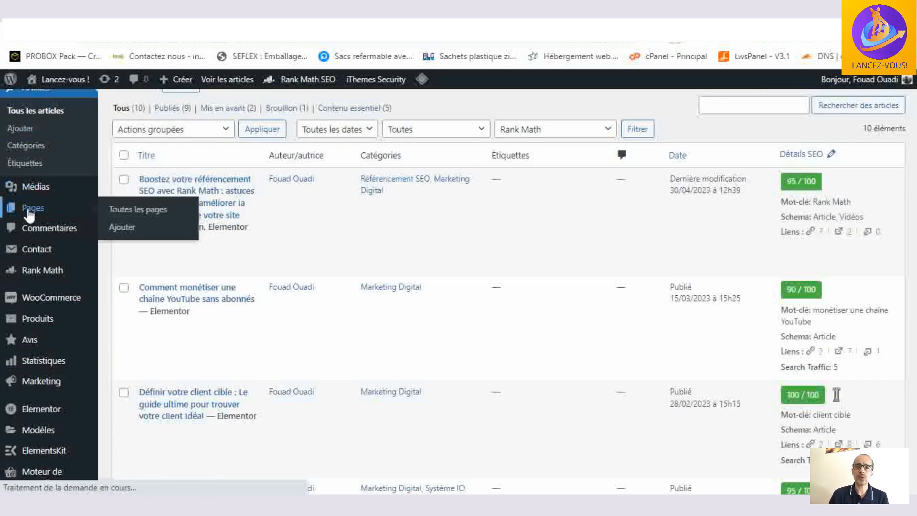
{"action": "scroll", "coordinate": [230, 205], "scroll_direction": "down", "scroll_amount": 3}
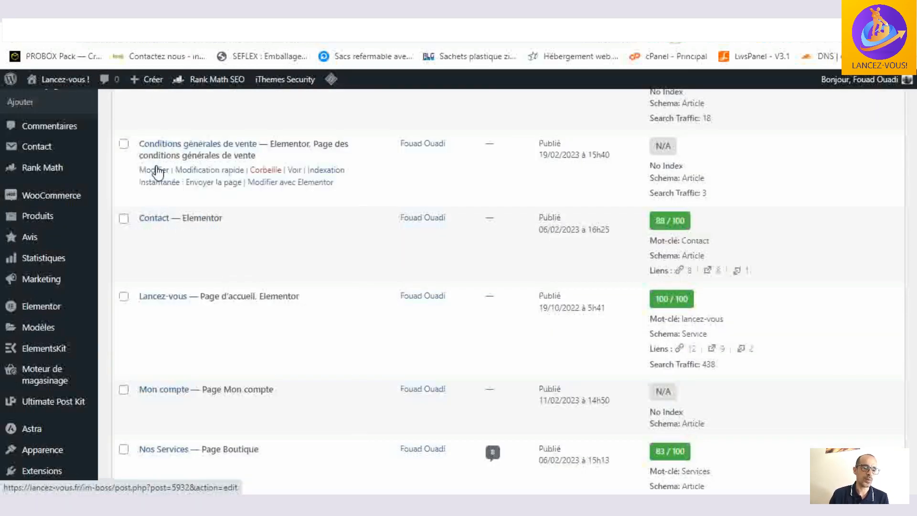
{"action": "right_click", "coordinate": [158, 173]}
{"action": "left_click", "coordinate": [231, 120]}
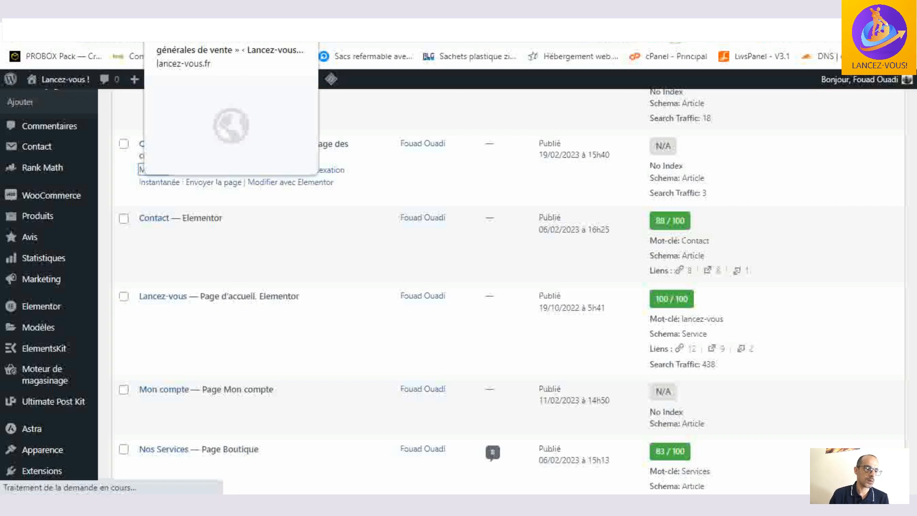
{"action": "left_click", "coordinate": [186, 23]}
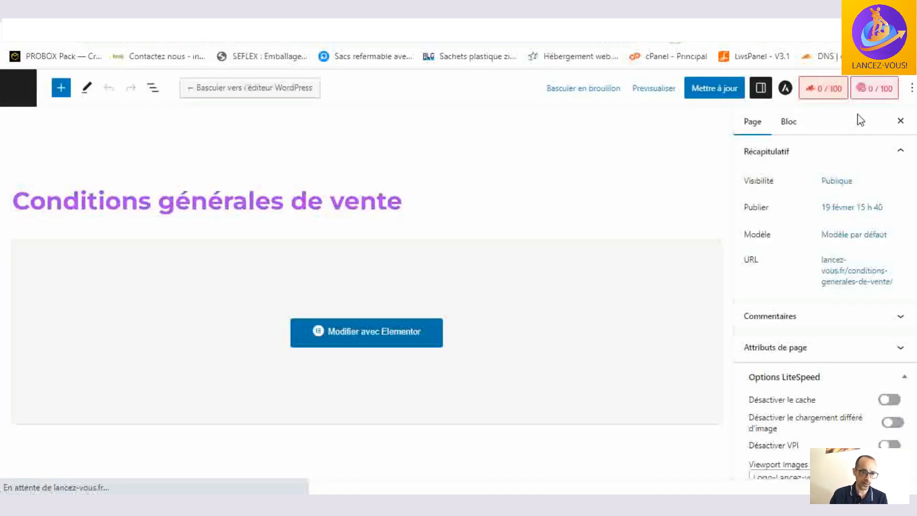
- Examine the Rank Math settings of the "Conditions générales de vente" page, including its snippet title and permalink, then close the snippet editor
{"action": "left_click", "coordinate": [824, 93]}
{"action": "scroll", "coordinate": [807, 229], "scroll_direction": "down", "scroll_amount": 1}
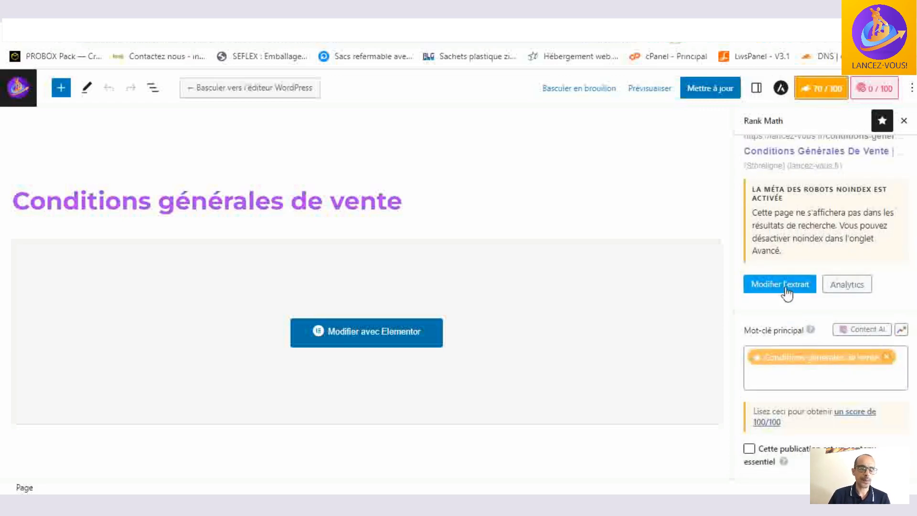
{"action": "left_click", "coordinate": [786, 285]}
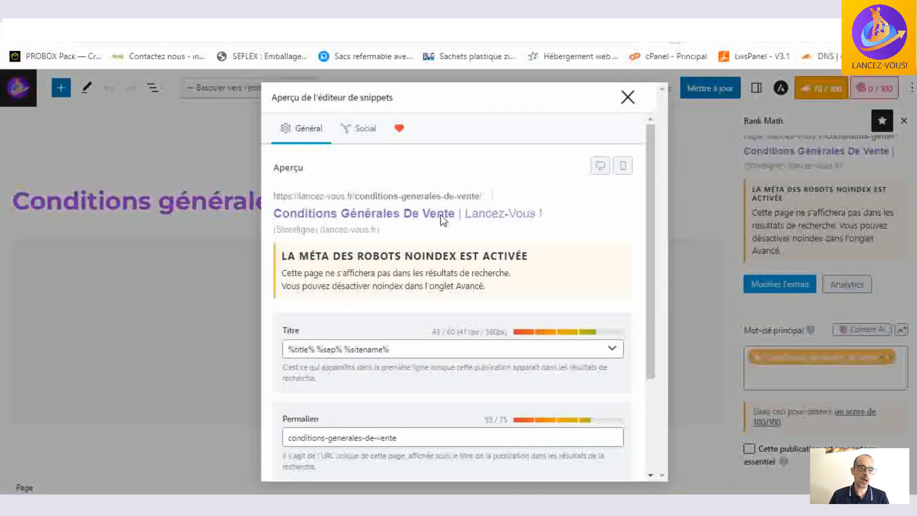
{"action": "left_click", "coordinate": [627, 97]}
- Switch back to the "Définir votre client cible" article in Elementor and reopen its snippet editor
{"action": "left_click", "coordinate": [160, 9]}
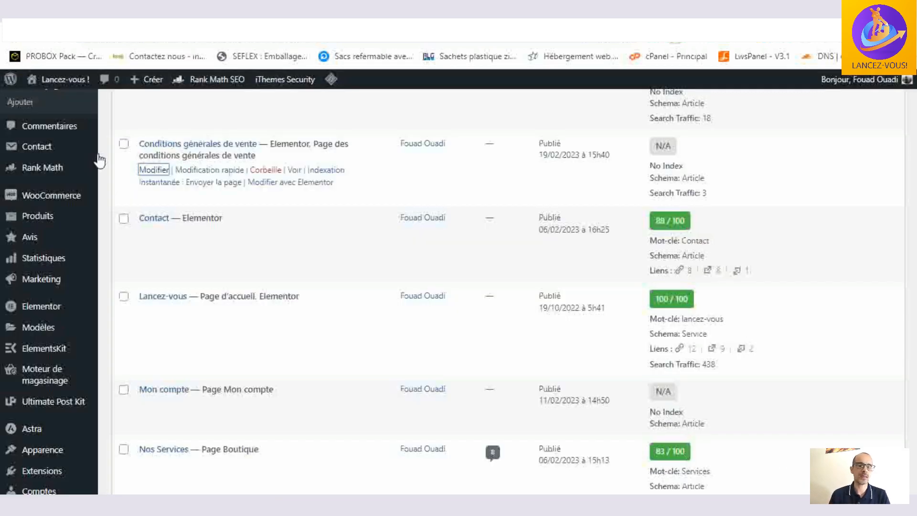
{"action": "left_click", "coordinate": [122, 9]}
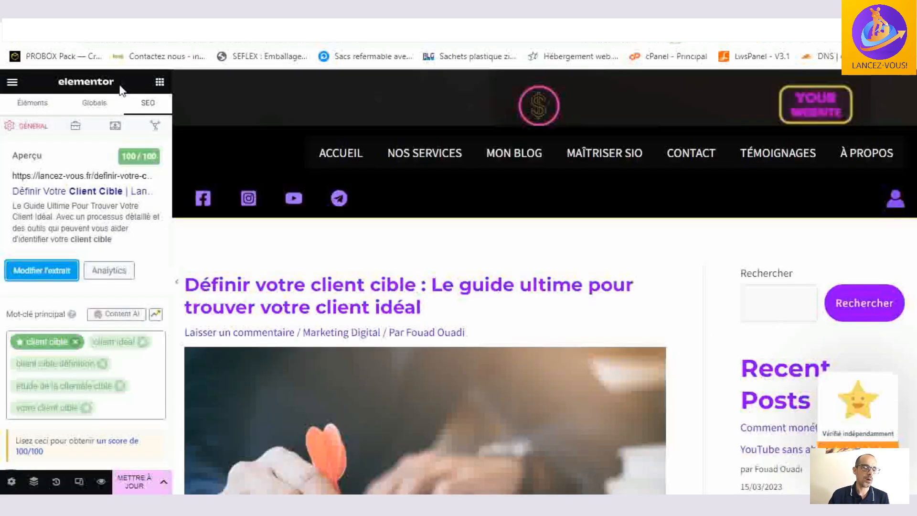
{"action": "left_click", "coordinate": [50, 269]}
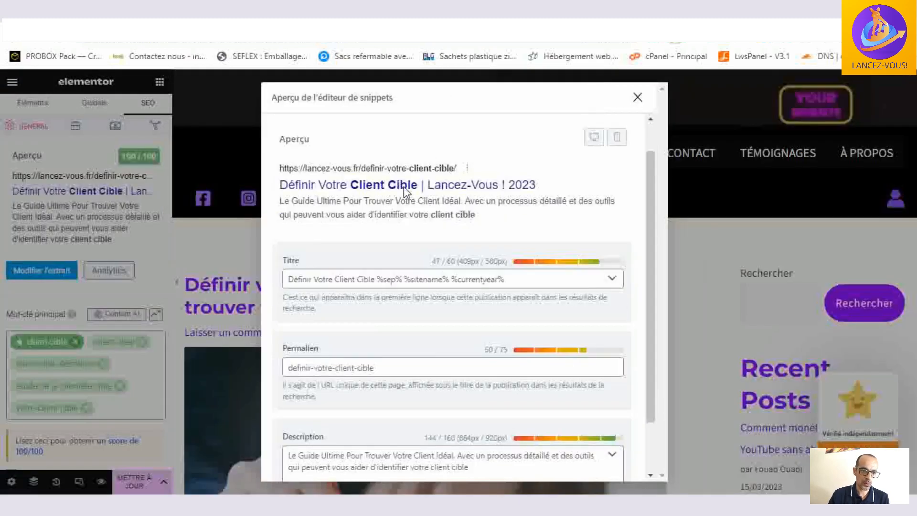
- Review the title variables, permalink and description of the "Définir votre client cible" article in the snippet editor, then close it
{"action": "scroll", "coordinate": [403, 186], "scroll_direction": "down", "scroll_amount": 1}
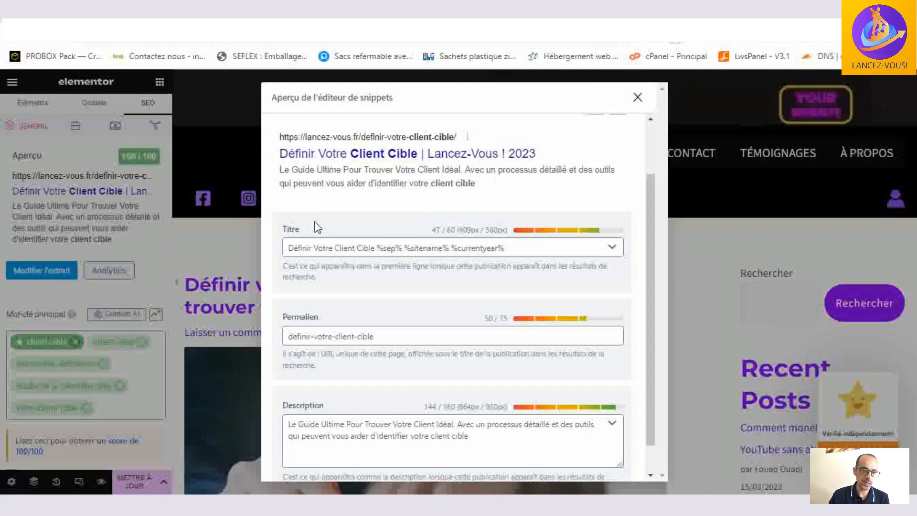
{"action": "left_click", "coordinate": [296, 229]}
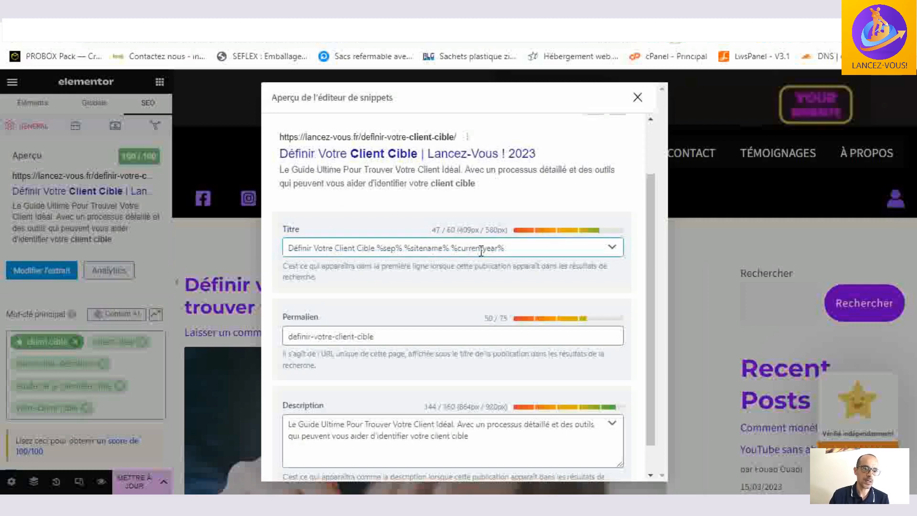
{"action": "scroll", "coordinate": [438, 265], "scroll_direction": "down", "scroll_amount": 1}
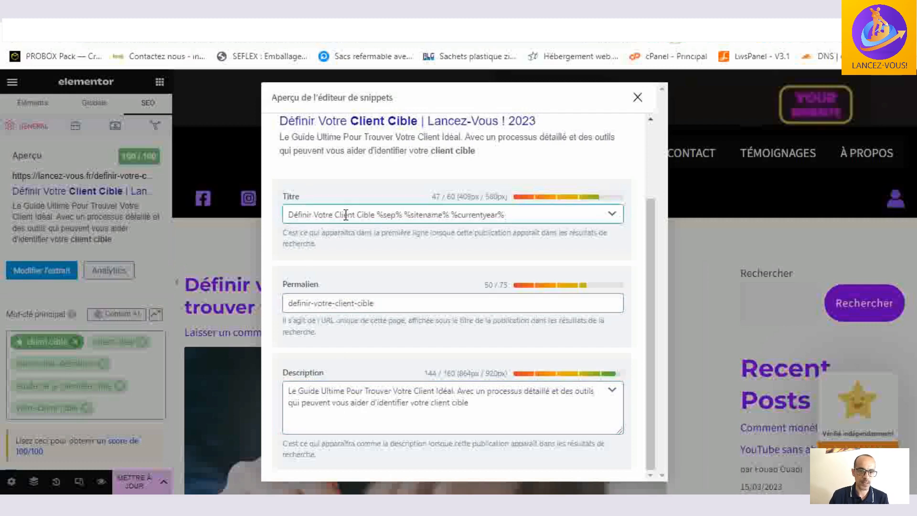
{"action": "scroll", "coordinate": [403, 181], "scroll_direction": "up", "scroll_amount": 2}
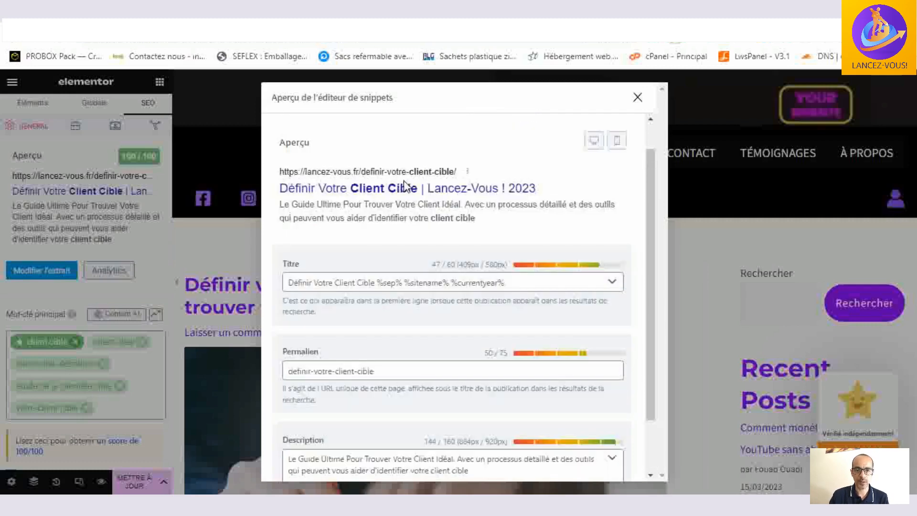
{"action": "scroll", "coordinate": [303, 162], "scroll_direction": "up", "scroll_amount": 1}
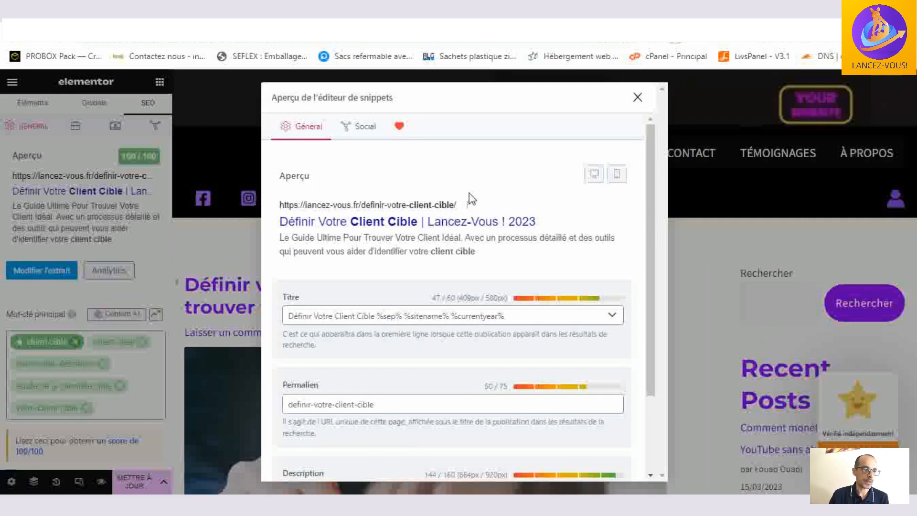
{"action": "left_click", "coordinate": [638, 99]}
- Examine the article's "SEO de base" checks and compare them with the keyword use in its introduction and body text
{"action": "scroll", "coordinate": [123, 293], "scroll_direction": "down", "scroll_amount": 3}
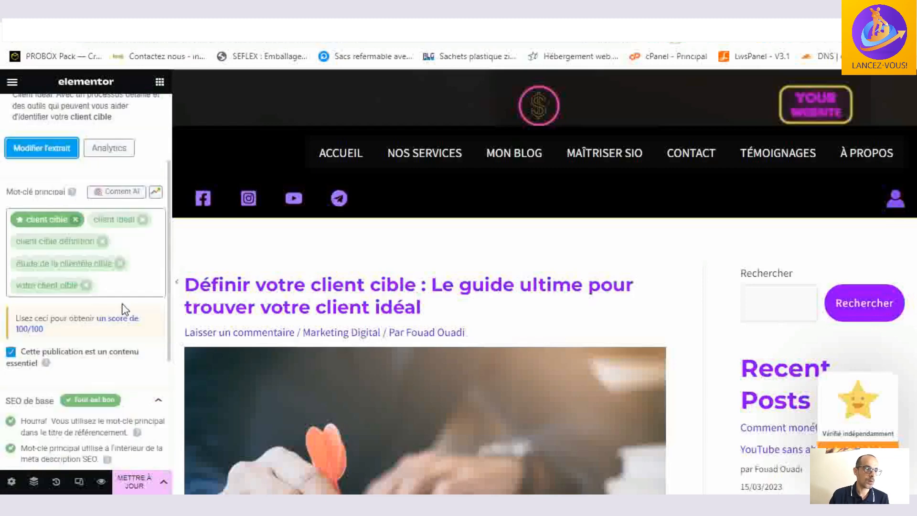
{"action": "scroll", "coordinate": [122, 309], "scroll_direction": "down", "scroll_amount": 3}
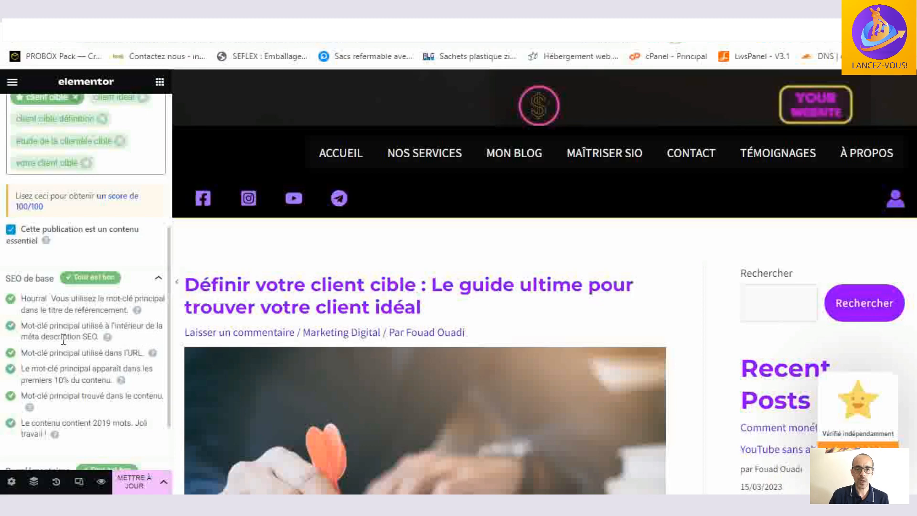
{"action": "scroll", "coordinate": [37, 305], "scroll_direction": "down", "scroll_amount": 1}
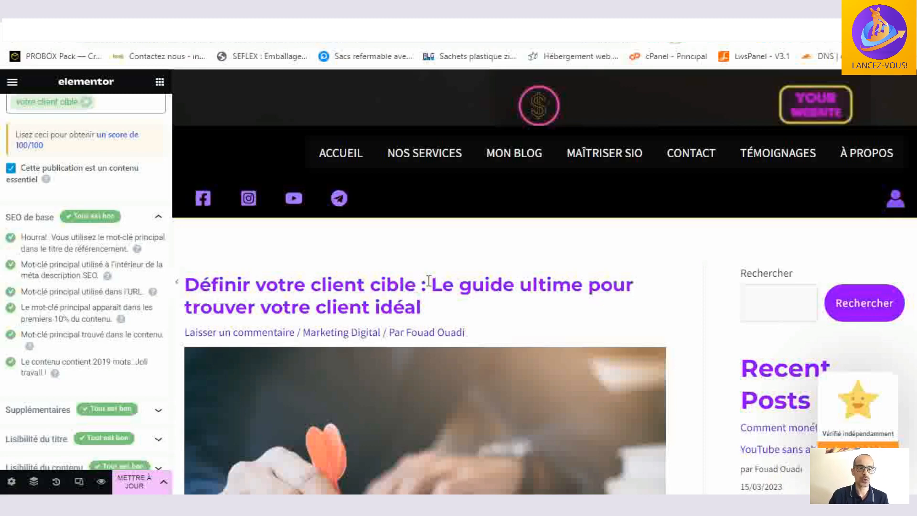
{"action": "scroll", "coordinate": [428, 282], "scroll_direction": "down", "scroll_amount": 10}
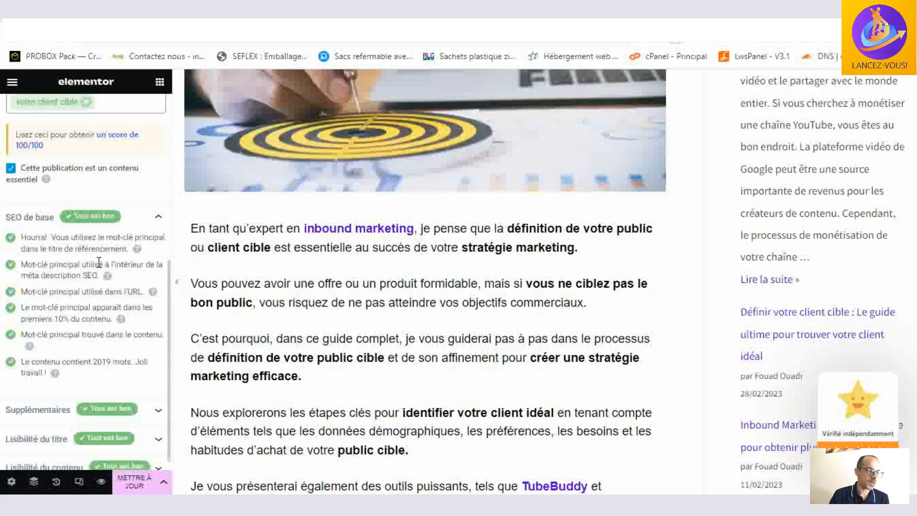
{"action": "scroll", "coordinate": [98, 262], "scroll_direction": "down", "scroll_amount": 1}
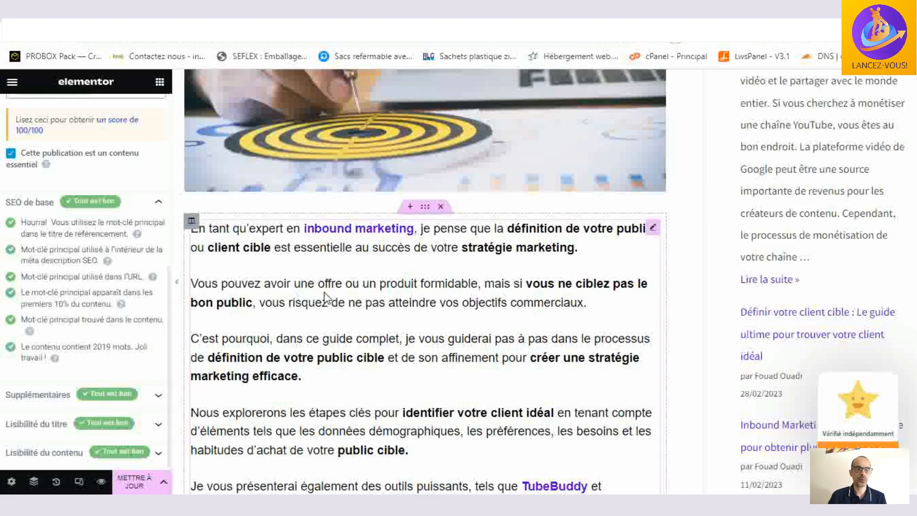
{"action": "scroll", "coordinate": [334, 294], "scroll_direction": "down", "scroll_amount": 8}
{"action": "scroll", "coordinate": [374, 285], "scroll_direction": "down", "scroll_amount": 20}
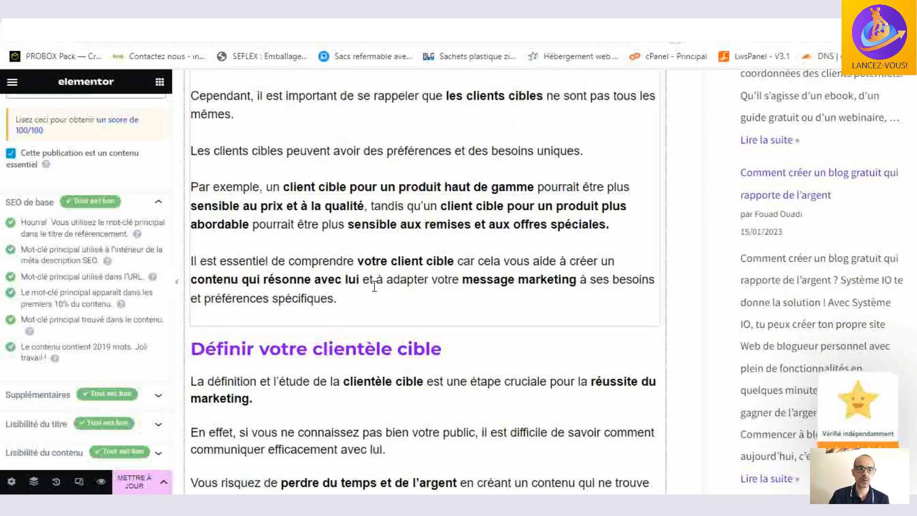
{"action": "scroll", "coordinate": [374, 288], "scroll_direction": "up", "scroll_amount": 20}
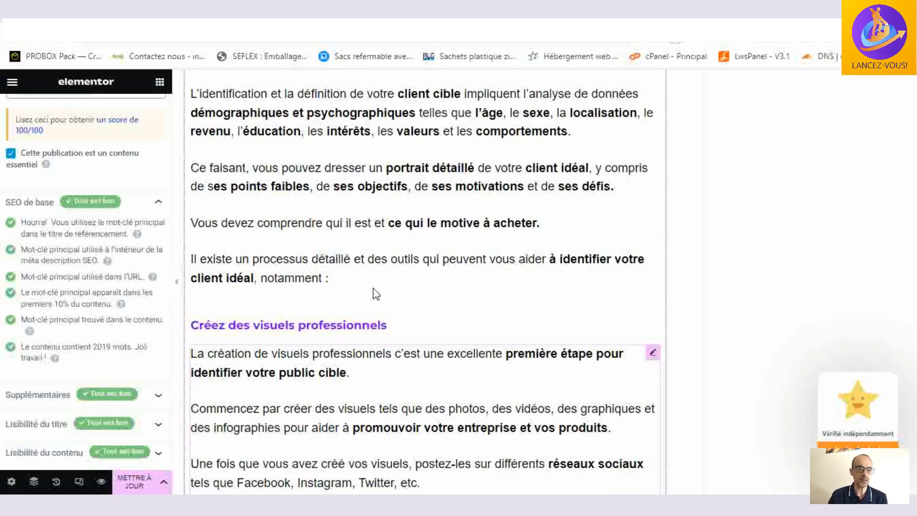
{"action": "scroll", "coordinate": [373, 288], "scroll_direction": "down", "scroll_amount": 12}
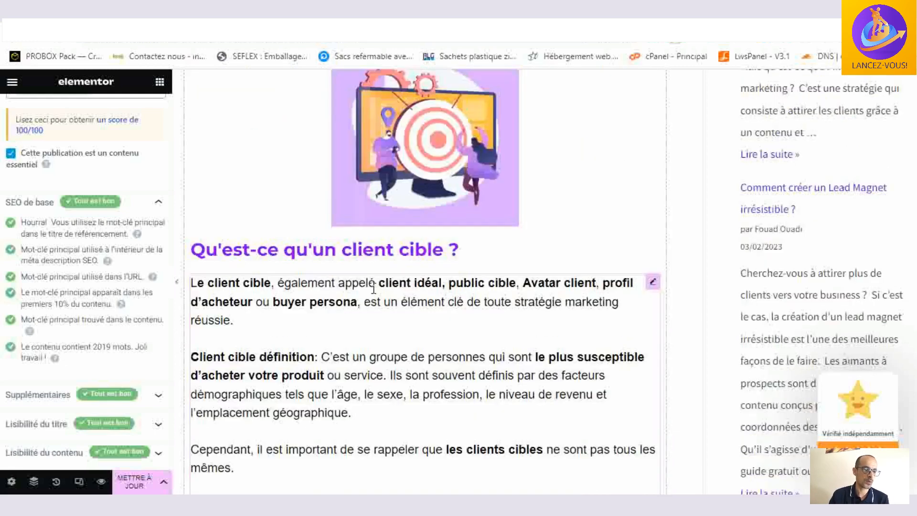
{"action": "scroll", "coordinate": [138, 315], "scroll_direction": "up", "scroll_amount": 3}
- Collapse "SEO de base", expand "Supplémentaires" and check the keyword's use in the article's subheadings
{"action": "left_click", "coordinate": [157, 324]}
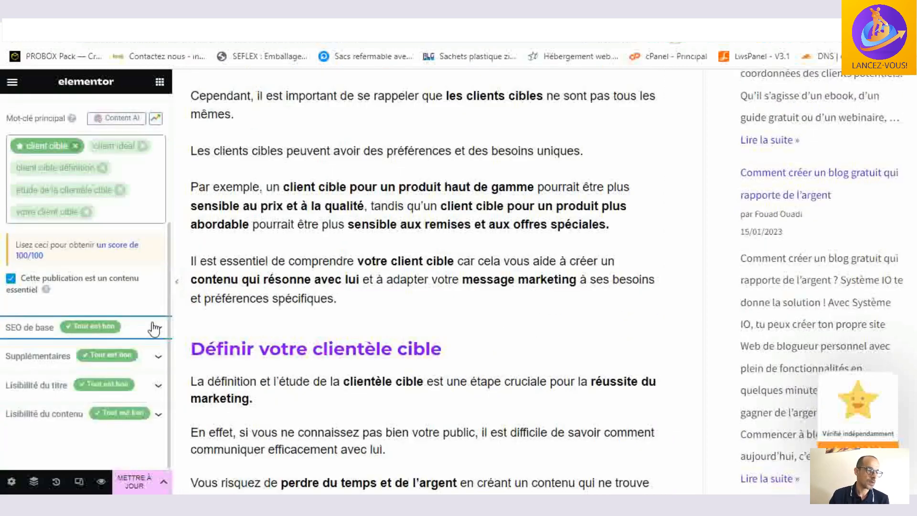
{"action": "left_click", "coordinate": [158, 295]}
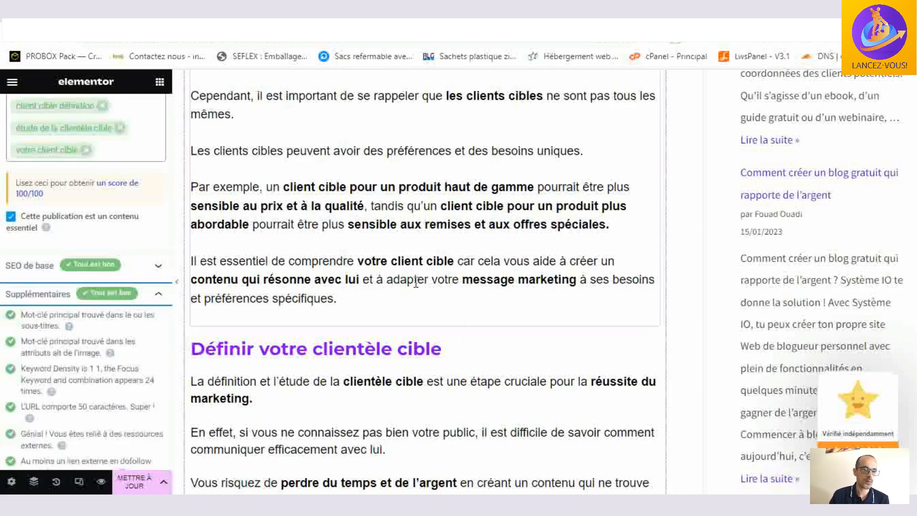
{"action": "scroll", "coordinate": [415, 282], "scroll_direction": "up", "scroll_amount": 6}
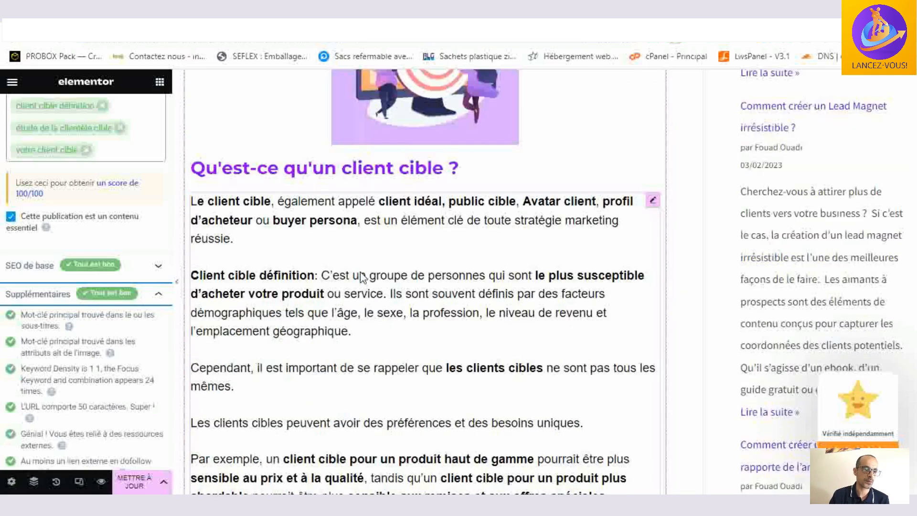
{"action": "scroll", "coordinate": [364, 277], "scroll_direction": "down", "scroll_amount": 6}
{"action": "scroll", "coordinate": [409, 352], "scroll_direction": "down", "scroll_amount": 18}
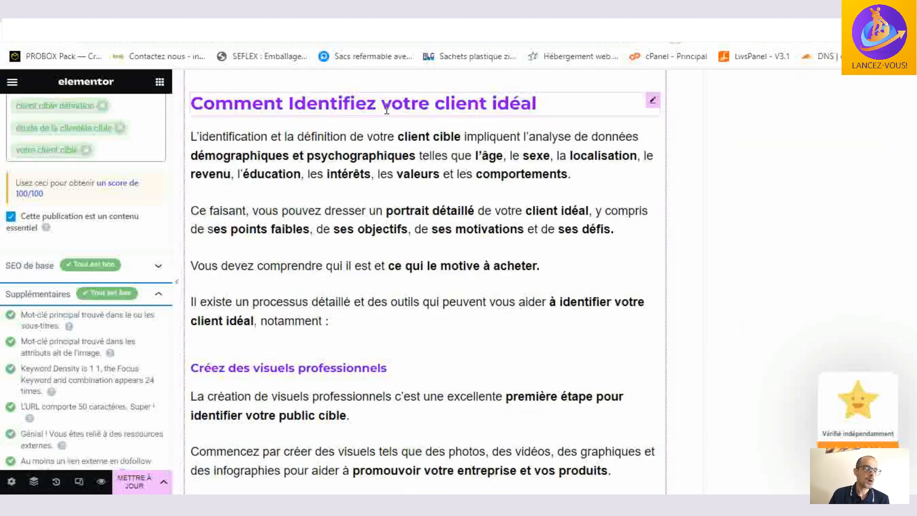
{"action": "scroll", "coordinate": [406, 287], "scroll_direction": "down", "scroll_amount": 15}
{"action": "scroll", "coordinate": [406, 286], "scroll_direction": "down", "scroll_amount": 9}
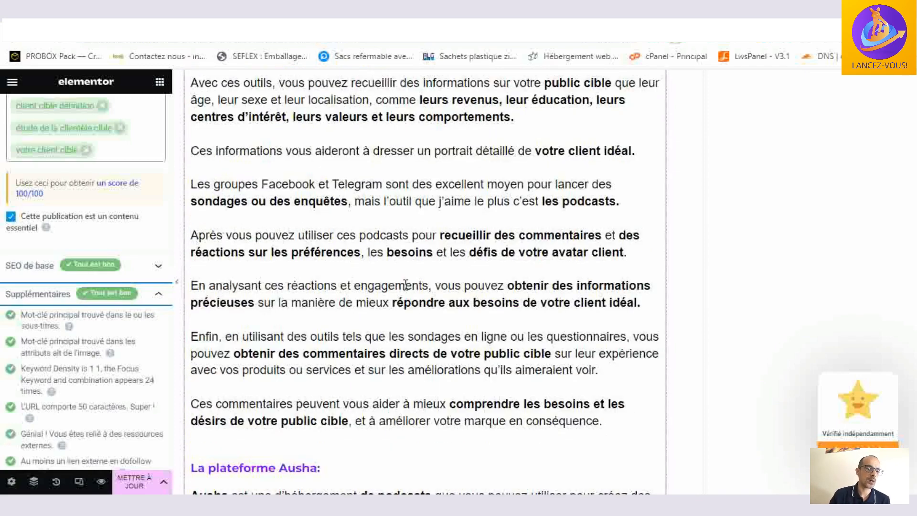
{"action": "scroll", "coordinate": [405, 285], "scroll_direction": "up", "scroll_amount": 4}
{"action": "scroll", "coordinate": [404, 285], "scroll_direction": "down", "scroll_amount": 6}
{"action": "scroll", "coordinate": [405, 285], "scroll_direction": "down", "scroll_amount": 6}
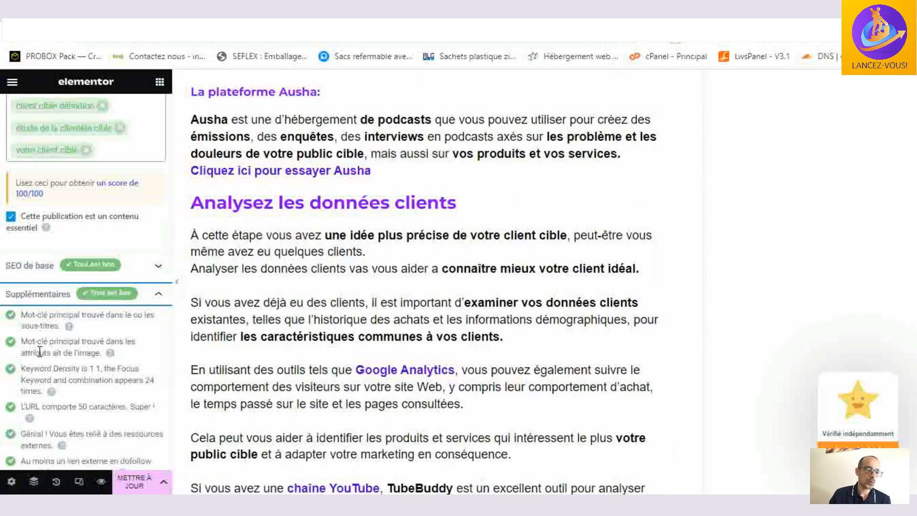
{"action": "scroll", "coordinate": [143, 332], "scroll_direction": "down", "scroll_amount": 1}
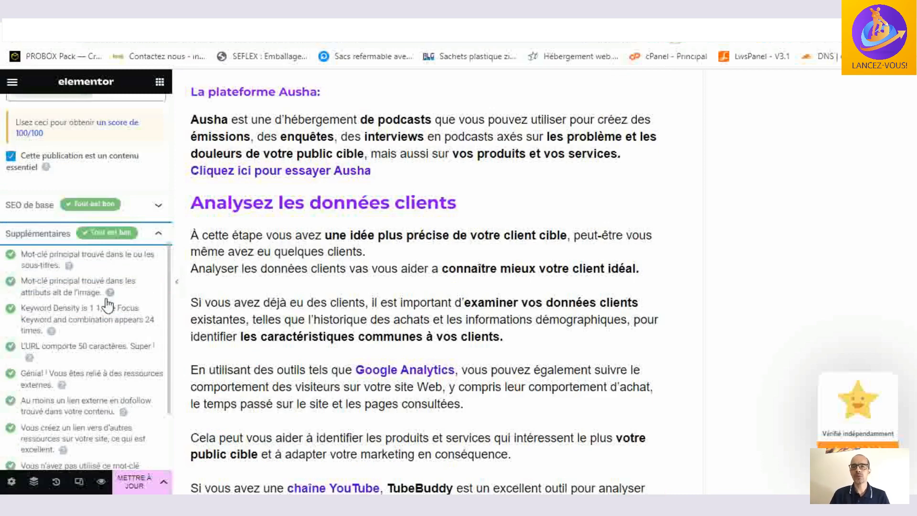
{"action": "scroll", "coordinate": [464, 320], "scroll_direction": "down", "scroll_amount": 20}
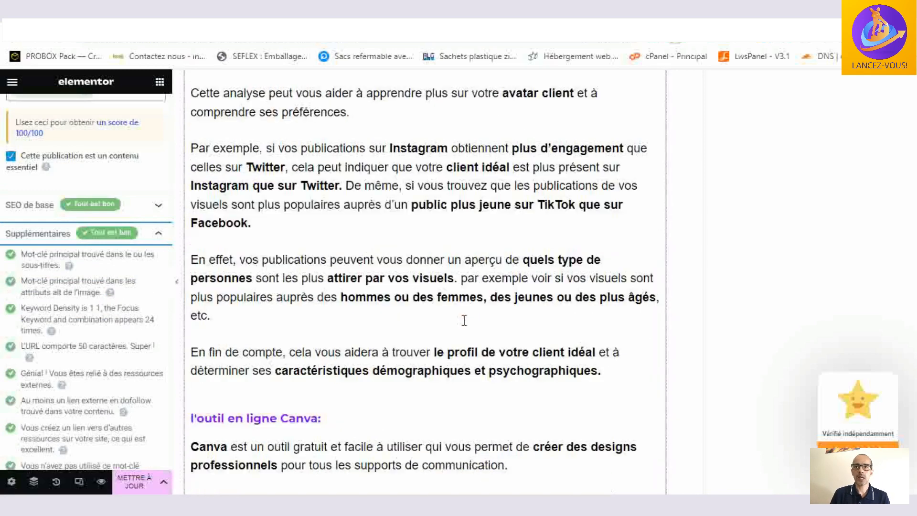
- Select the target image above "Qu'est-ce qu'un client cible ?", inspect its alternative text in the media library, then close the library
{"action": "scroll", "coordinate": [463, 321], "scroll_direction": "up", "scroll_amount": 15}
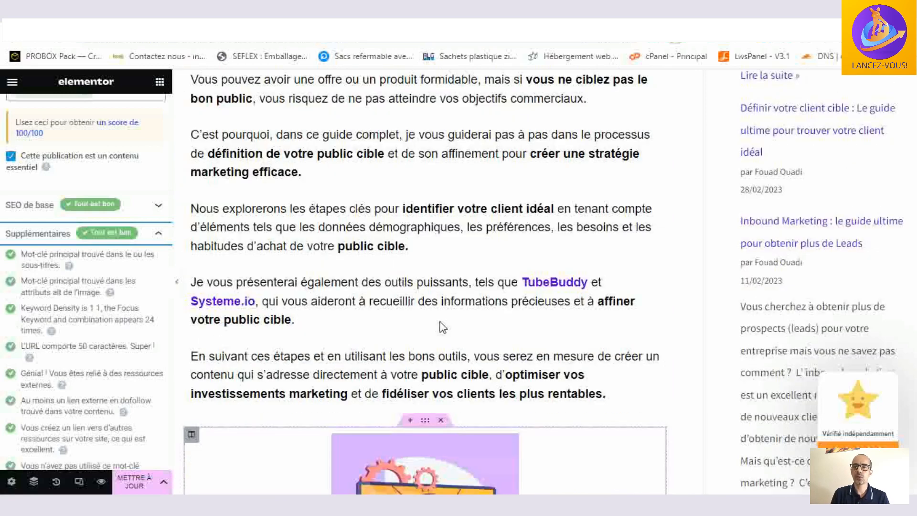
{"action": "scroll", "coordinate": [432, 310], "scroll_direction": "down", "scroll_amount": 7}
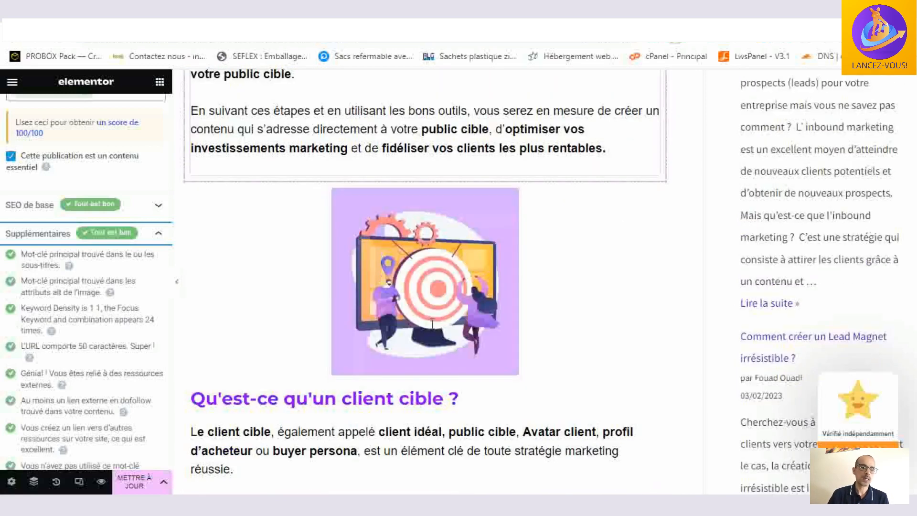
{"action": "left_click", "coordinate": [429, 250]}
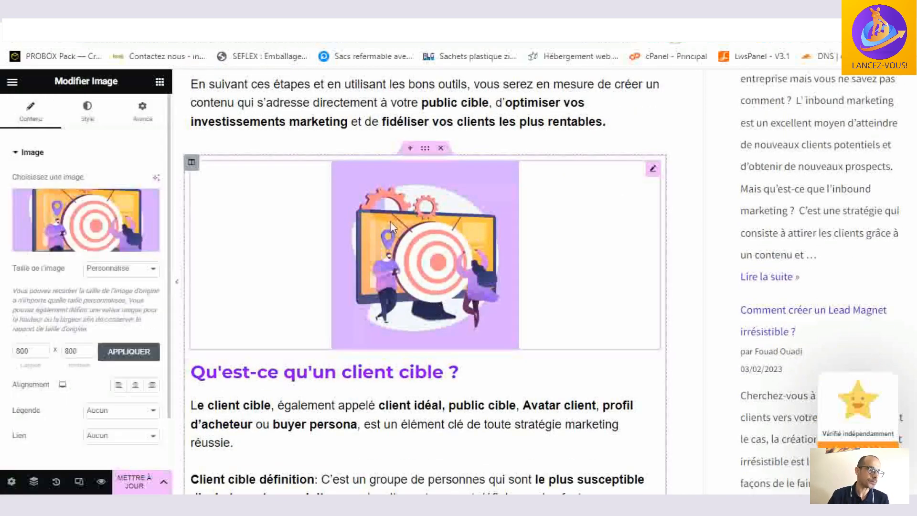
{"action": "left_click", "coordinate": [101, 248]}
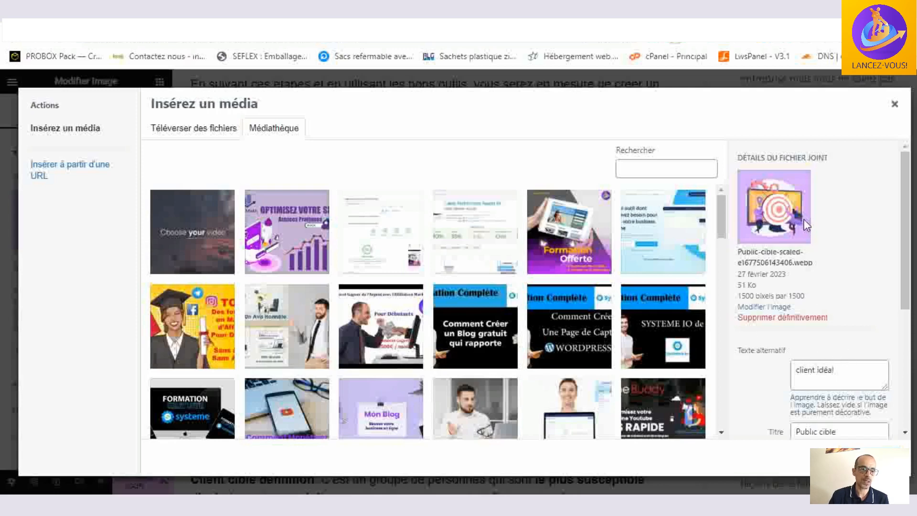
{"action": "left_click", "coordinate": [894, 105]}
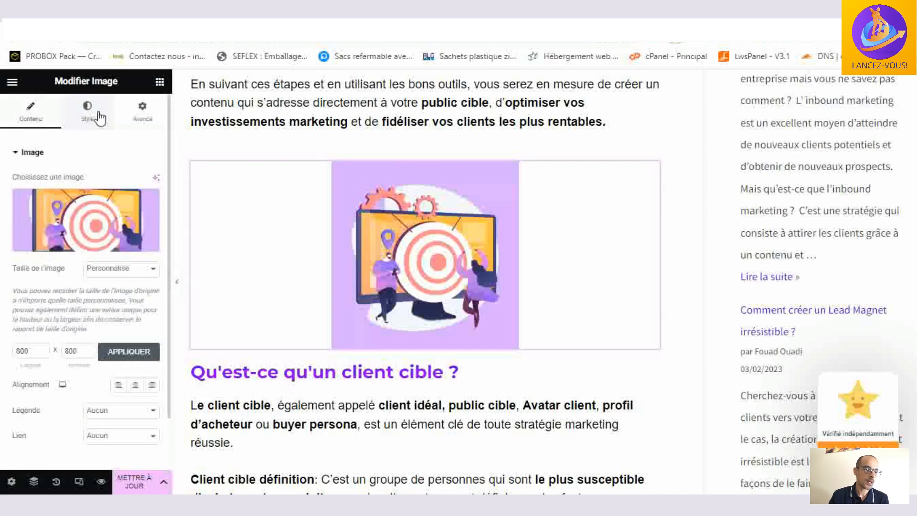
- Return to the article's Rank Math SEO checks and expand "Lisibilité du titre" to read its criteria
{"action": "left_click", "coordinate": [159, 82]}
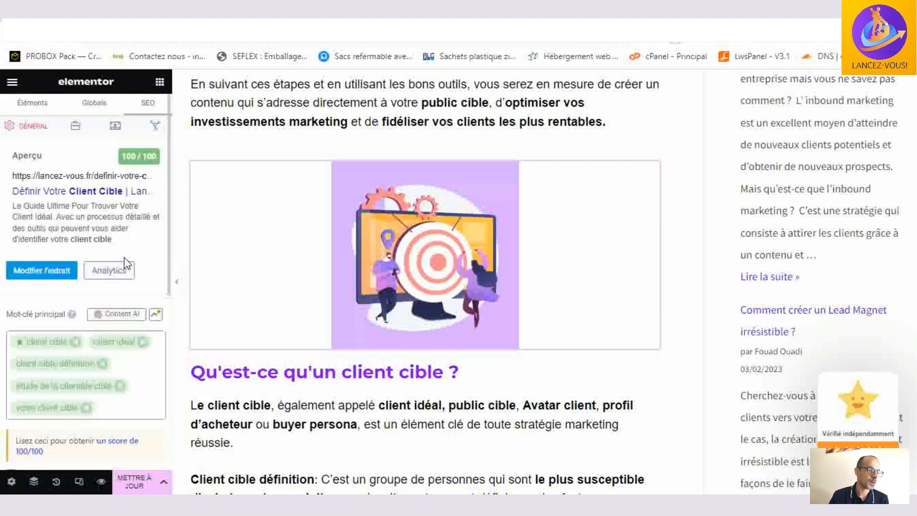
{"action": "scroll", "coordinate": [126, 265], "scroll_direction": "down", "scroll_amount": 10}
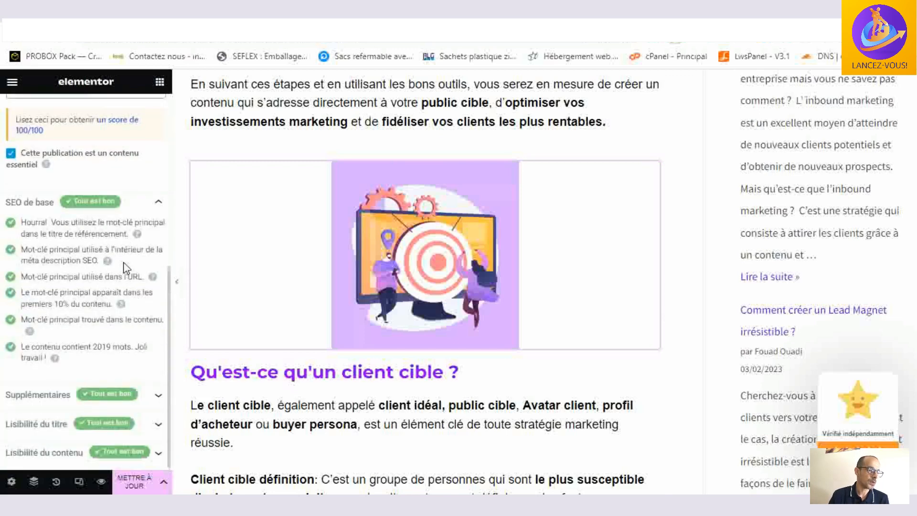
{"action": "left_click", "coordinate": [138, 423]}
{"action": "scroll", "coordinate": [139, 423], "scroll_direction": "down", "scroll_amount": 1}
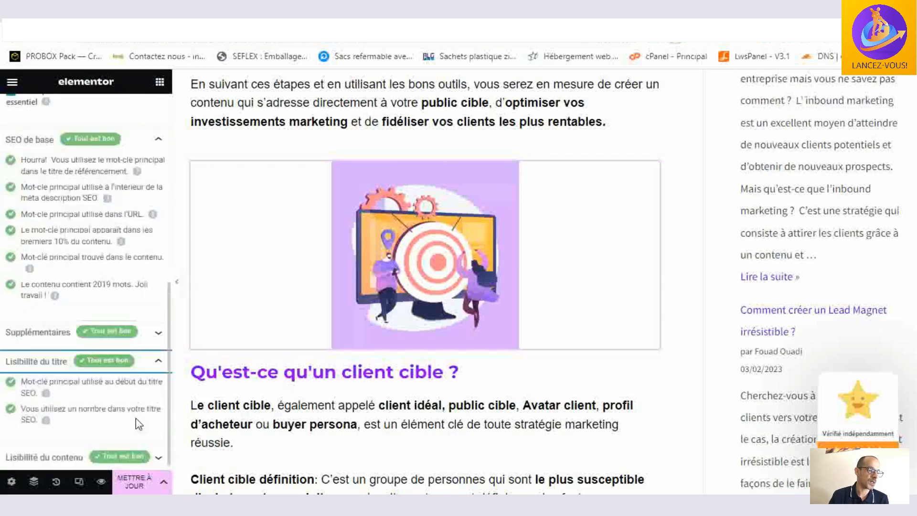
- Expand "Supplémentaires" again and examine the keyword density, URL length and link checks alongside the article text
{"action": "left_click", "coordinate": [145, 329]}
{"action": "scroll", "coordinate": [125, 342], "scroll_direction": "down", "scroll_amount": 2}
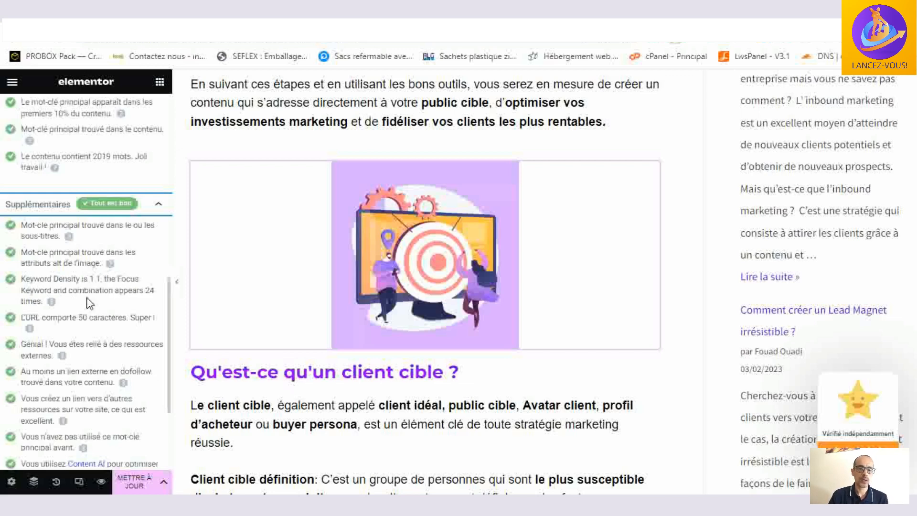
{"action": "scroll", "coordinate": [87, 299], "scroll_direction": "down", "scroll_amount": 1}
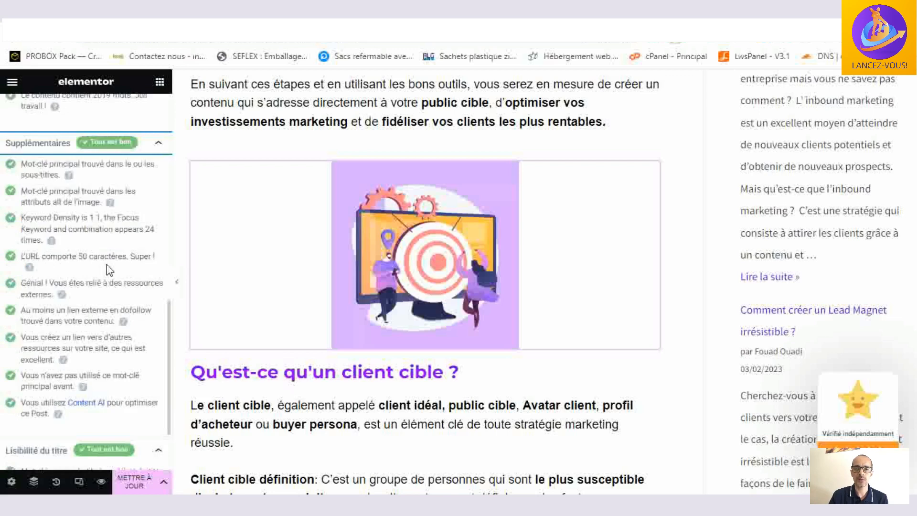
{"action": "scroll", "coordinate": [108, 270], "scroll_direction": "down", "scroll_amount": 1}
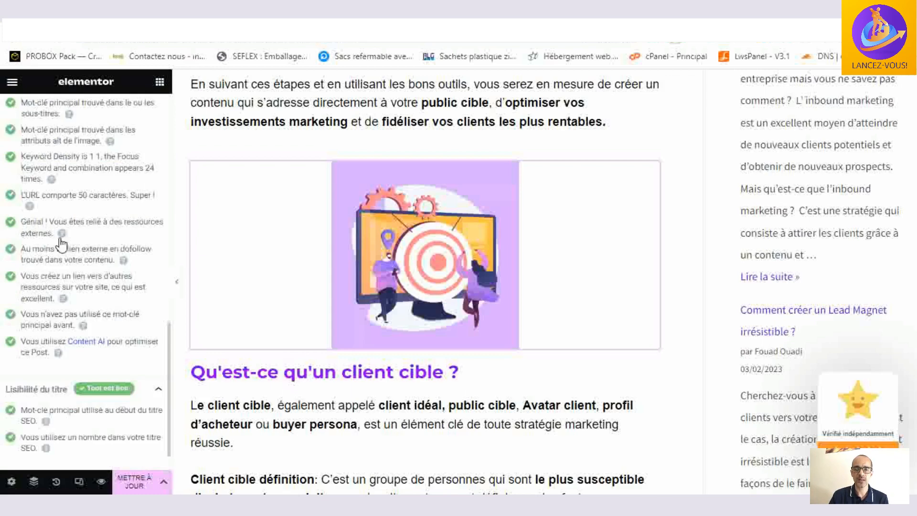
{"action": "scroll", "coordinate": [392, 317], "scroll_direction": "down", "scroll_amount": 7}
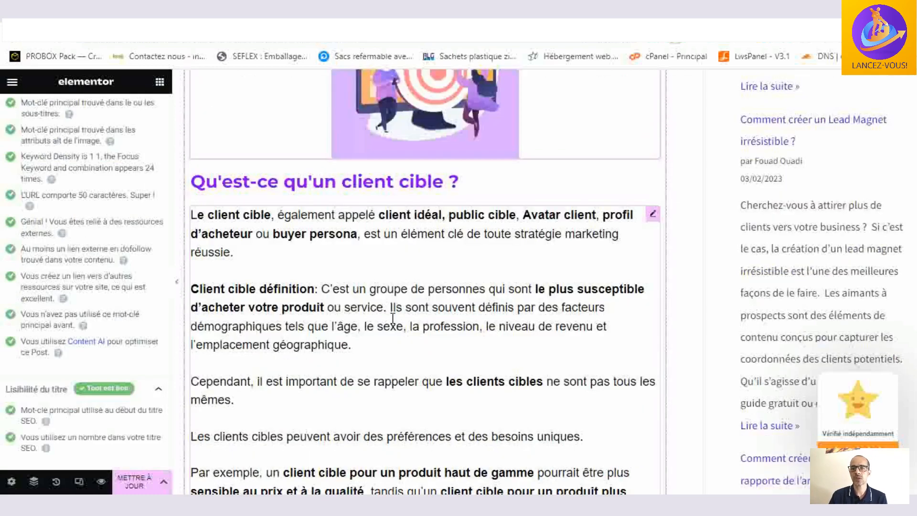
{"action": "scroll", "coordinate": [393, 317], "scroll_direction": "down", "scroll_amount": 6}
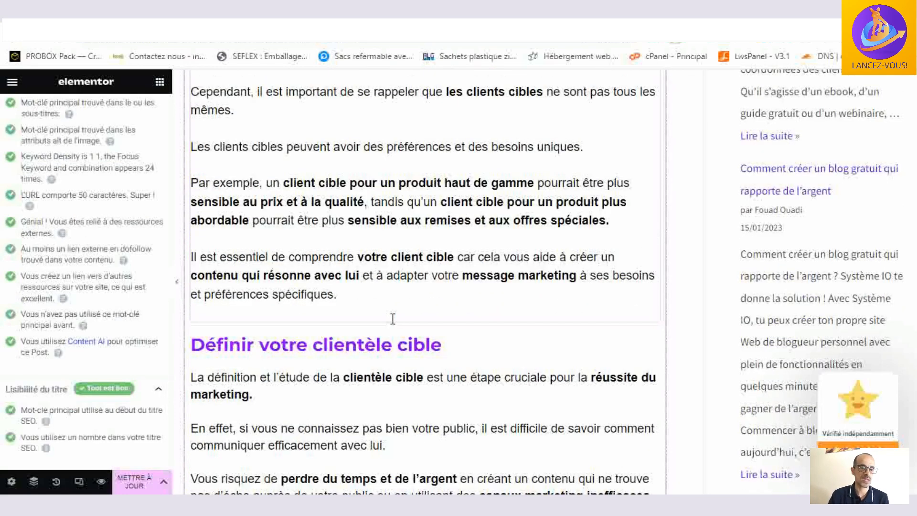
{"action": "scroll", "coordinate": [392, 323], "scroll_direction": "up", "scroll_amount": 4}
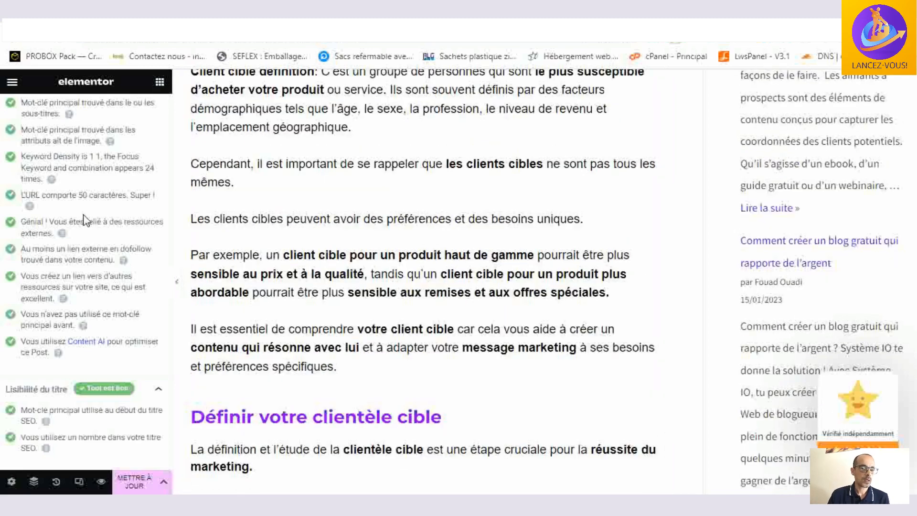
- Examine the article's text and links down to the Canva section, dismissing the Internet Download Manager alert
{"action": "scroll", "coordinate": [499, 267], "scroll_direction": "up", "scroll_amount": 8}
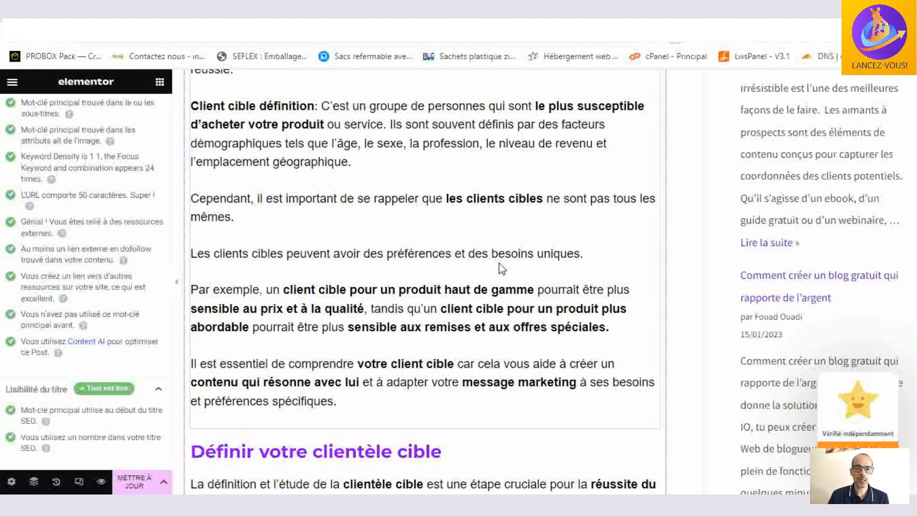
{"action": "scroll", "coordinate": [500, 269], "scroll_direction": "down", "scroll_amount": 11}
{"action": "scroll", "coordinate": [500, 268], "scroll_direction": "down", "scroll_amount": 12}
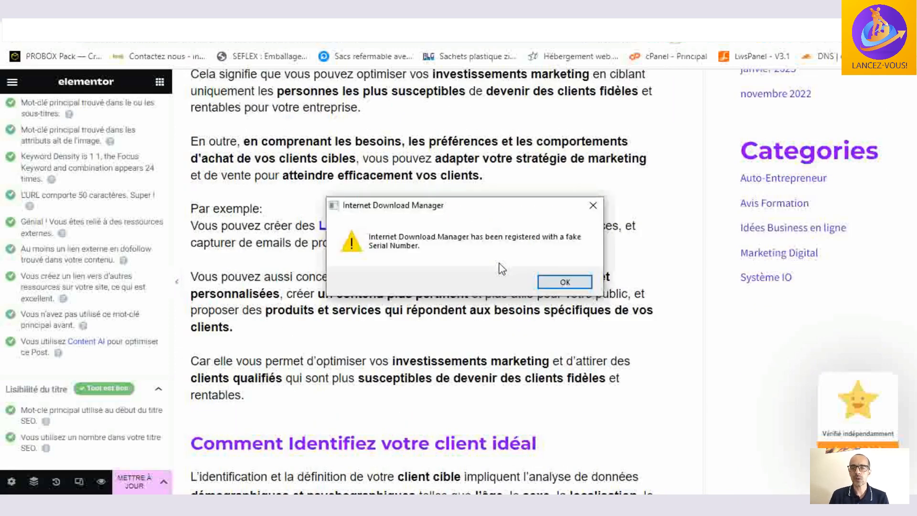
{"action": "left_click", "coordinate": [593, 205]}
{"action": "scroll", "coordinate": [484, 292], "scroll_direction": "down", "scroll_amount": 3}
{"action": "scroll", "coordinate": [485, 292], "scroll_direction": "down", "scroll_amount": 6}
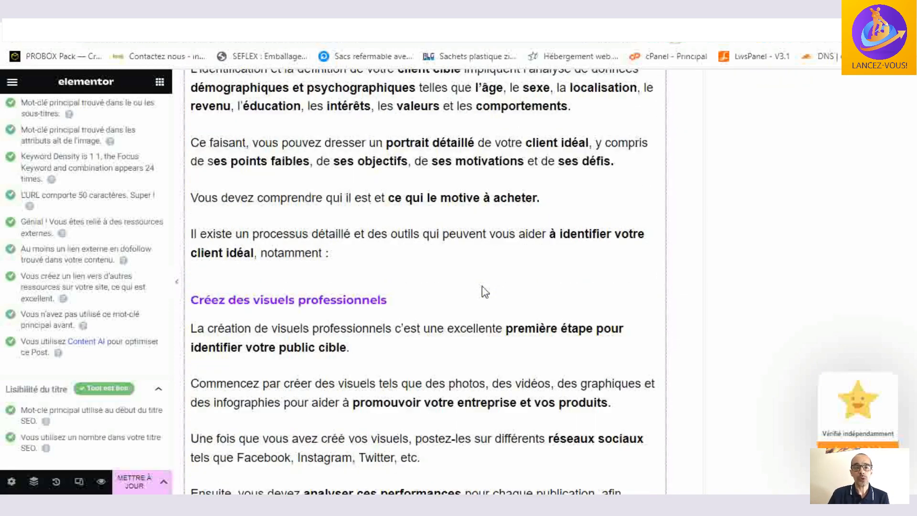
{"action": "scroll", "coordinate": [485, 291], "scroll_direction": "down", "scroll_amount": 5}
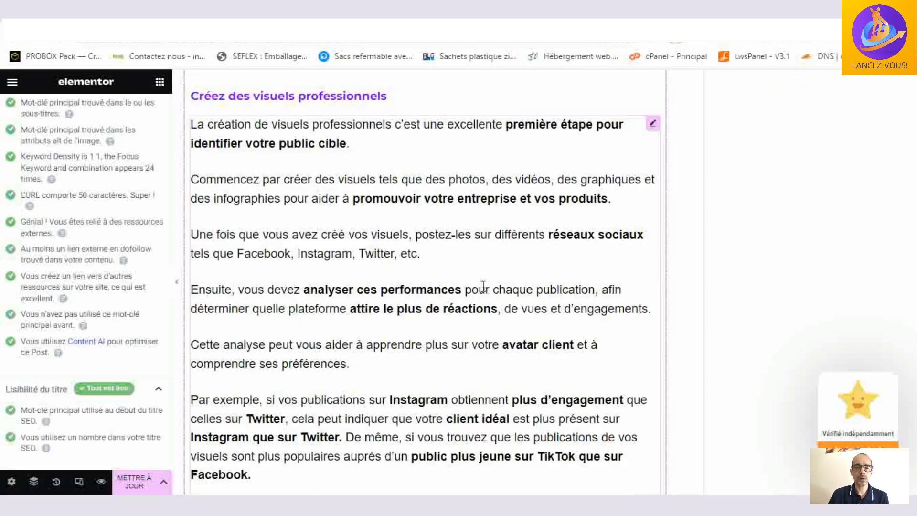
{"action": "scroll", "coordinate": [483, 286], "scroll_direction": "down", "scroll_amount": 10}
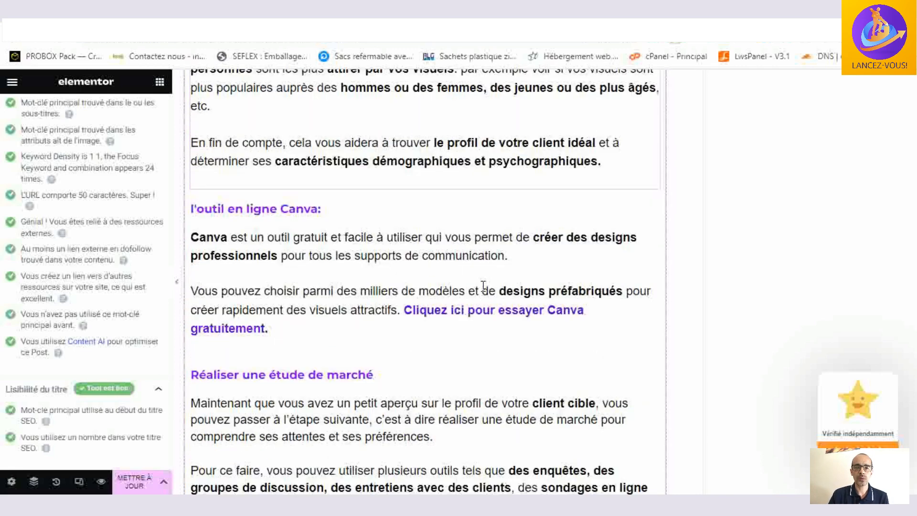
{"action": "scroll", "coordinate": [483, 286], "scroll_direction": "down", "scroll_amount": 2}
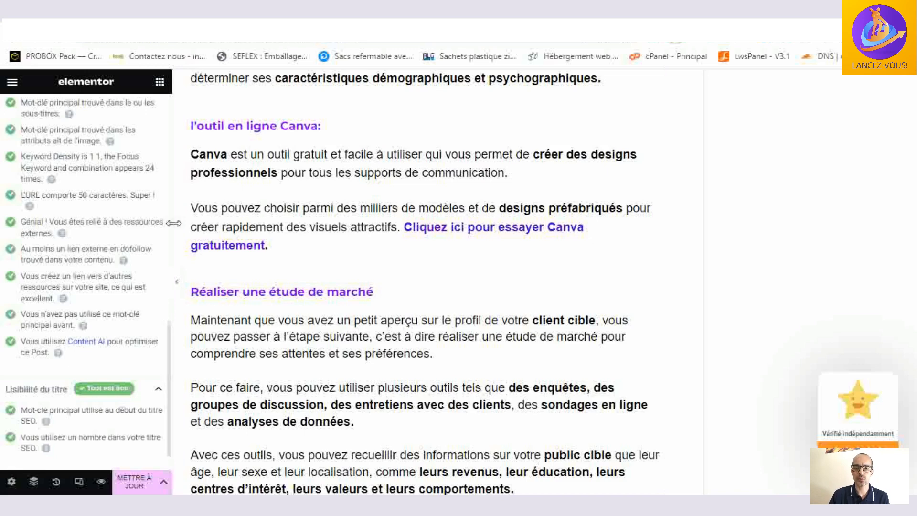
- Compare Rank Math's external and internal link checks with the Ausha and Google Analytics links in the article
{"action": "scroll", "coordinate": [79, 251], "scroll_direction": "down", "scroll_amount": 1}
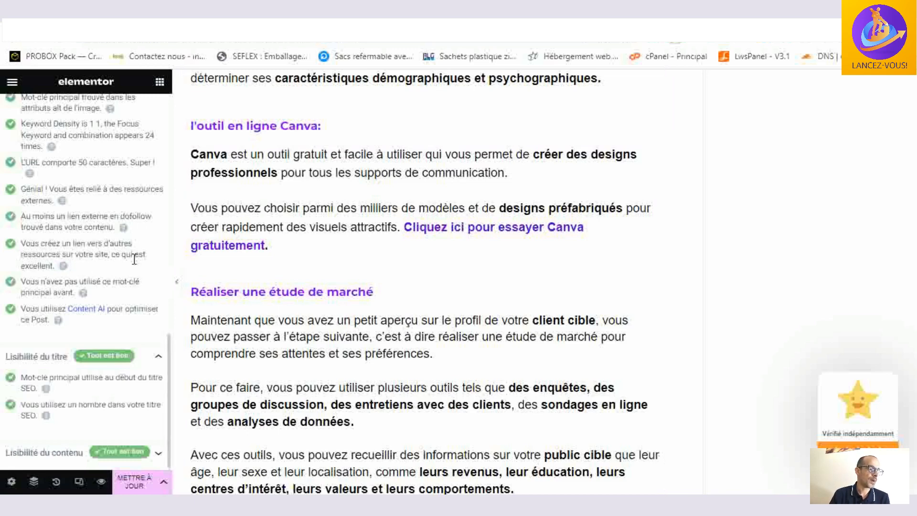
{"action": "scroll", "coordinate": [452, 290], "scroll_direction": "down", "scroll_amount": 5}
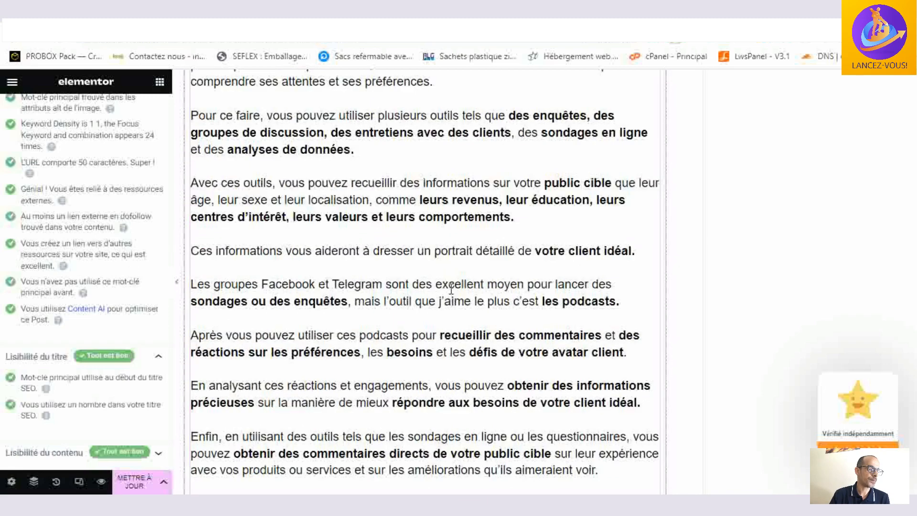
{"action": "scroll", "coordinate": [451, 289], "scroll_direction": "down", "scroll_amount": 1}
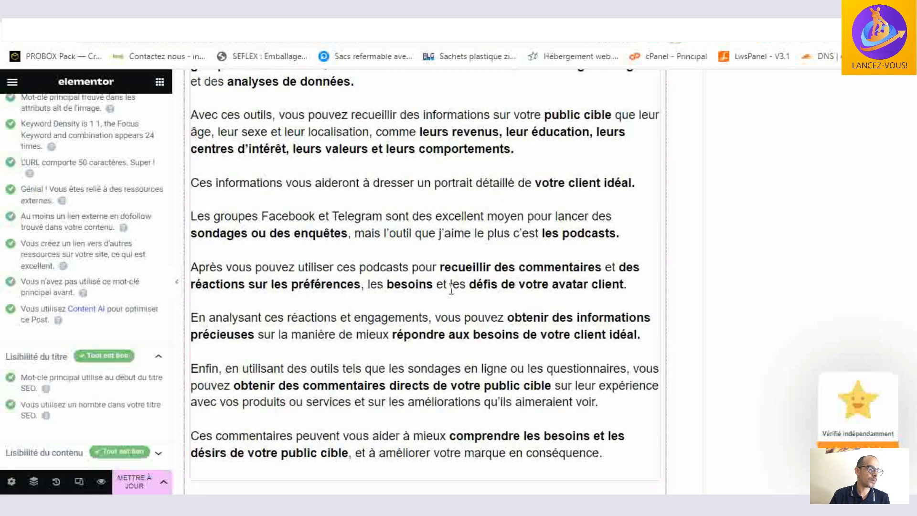
{"action": "scroll", "coordinate": [452, 290], "scroll_direction": "down", "scroll_amount": 5}
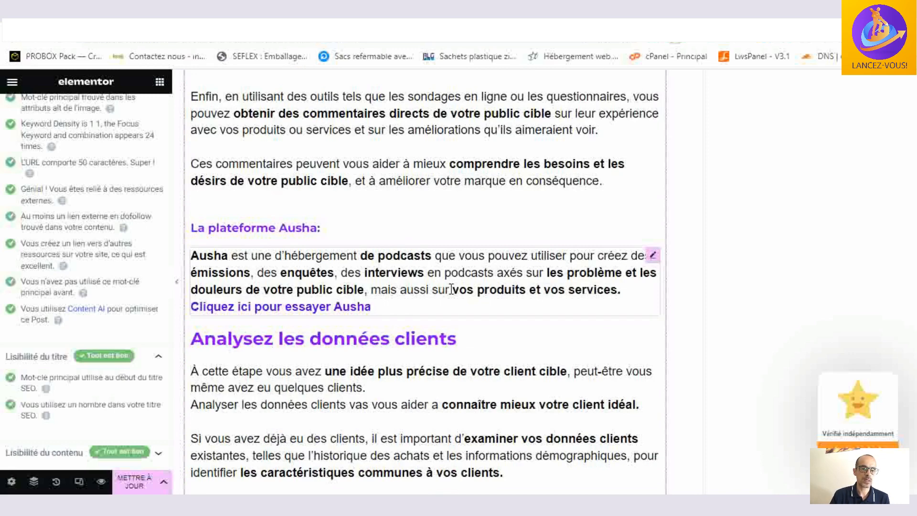
{"action": "scroll", "coordinate": [451, 290], "scroll_direction": "down", "scroll_amount": 1}
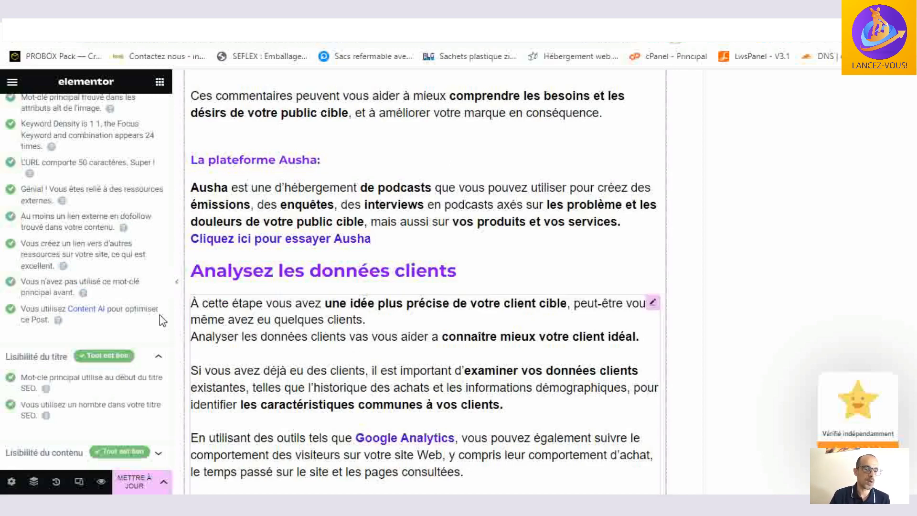
- Review the article's focus keywords and the check on not having used the main keyword before
{"action": "scroll", "coordinate": [59, 261], "scroll_direction": "up", "scroll_amount": 10}
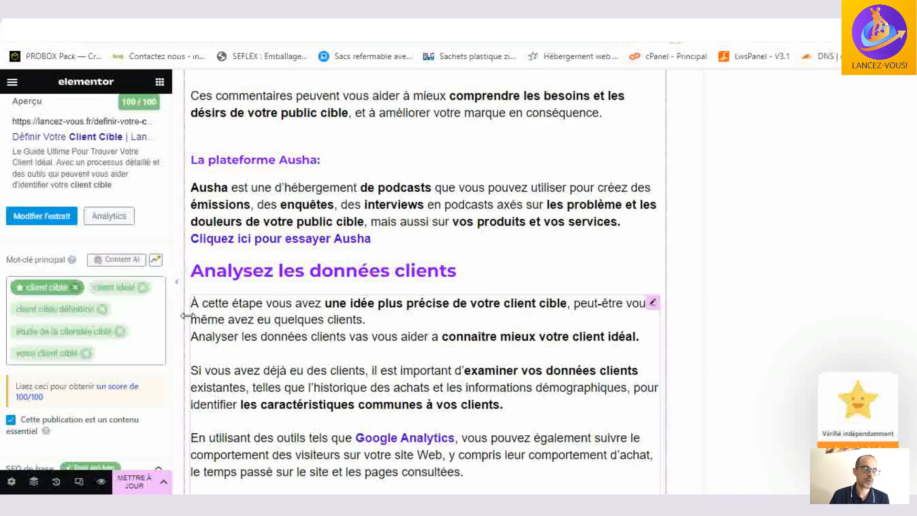
{"action": "scroll", "coordinate": [415, 287], "scroll_direction": "down", "scroll_amount": 4}
{"action": "scroll", "coordinate": [129, 315], "scroll_direction": "down", "scroll_amount": 12}
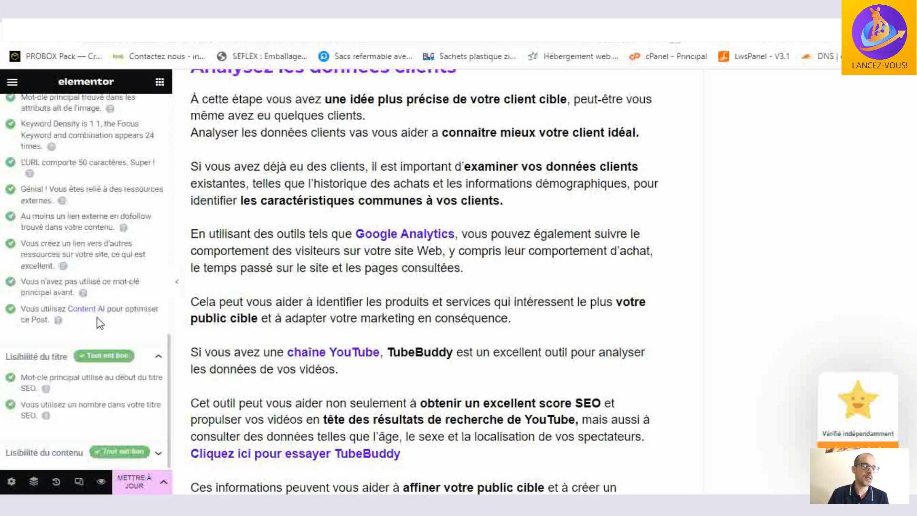
{"action": "scroll", "coordinate": [181, 323], "scroll_direction": "down", "scroll_amount": 3}
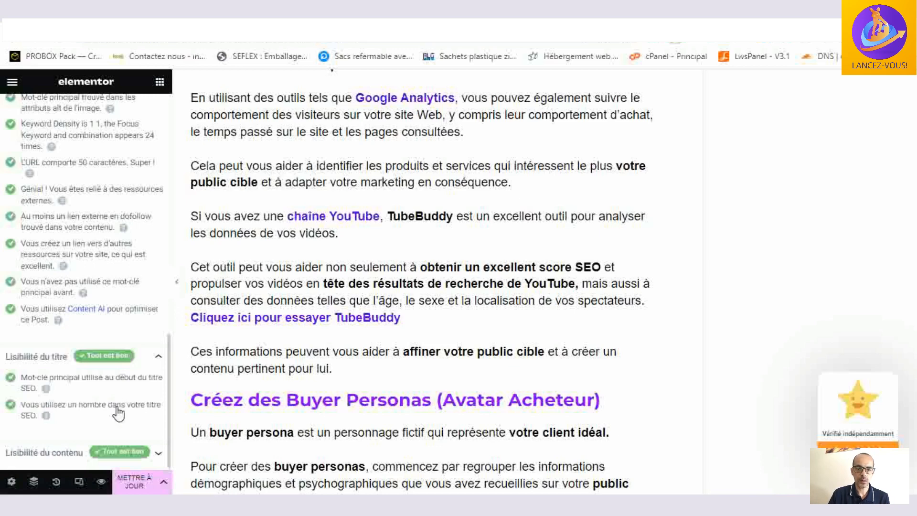
- Open the article's snippet editor, review its SEO title, permalink and description, and close it
{"action": "scroll", "coordinate": [118, 406], "scroll_direction": "up", "scroll_amount": 10}
{"action": "scroll", "coordinate": [118, 406], "scroll_direction": "up", "scroll_amount": 3}
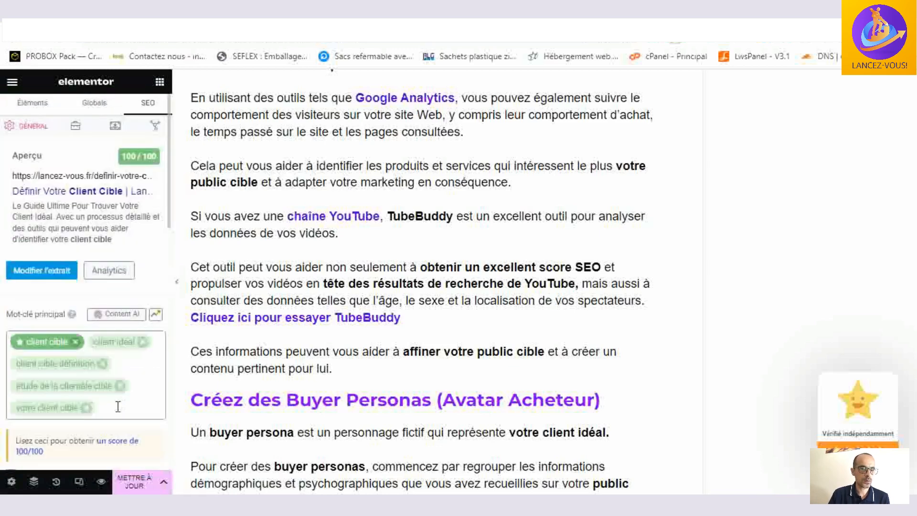
{"action": "left_click", "coordinate": [59, 271]}
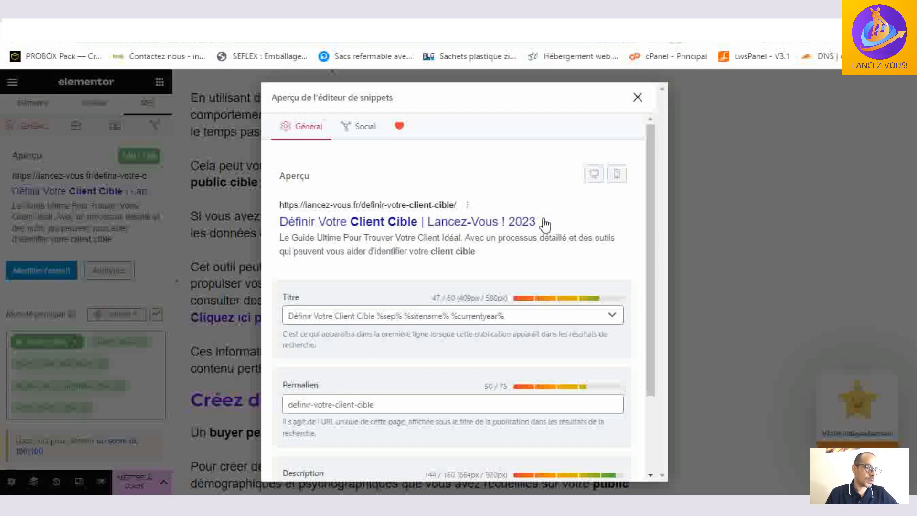
{"action": "scroll", "coordinate": [427, 287], "scroll_direction": "down", "scroll_amount": 2}
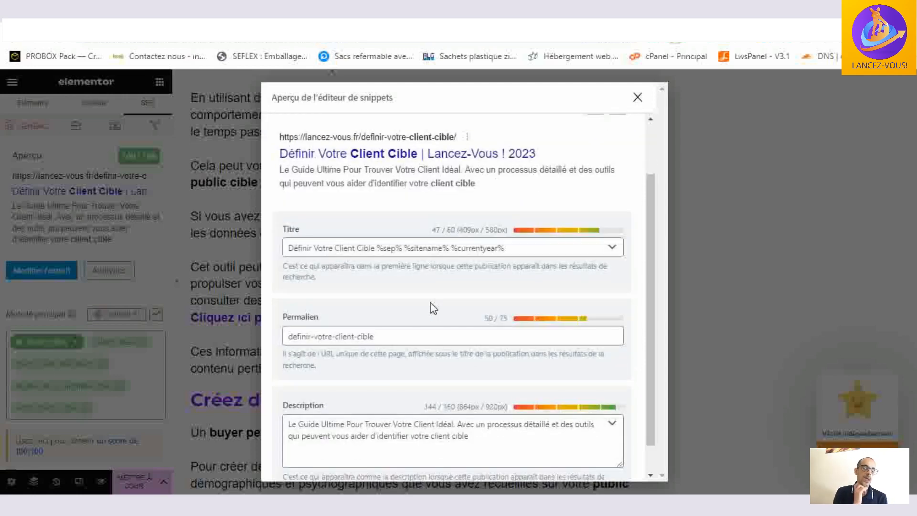
{"action": "scroll", "coordinate": [436, 321], "scroll_direction": "up", "scroll_amount": 2}
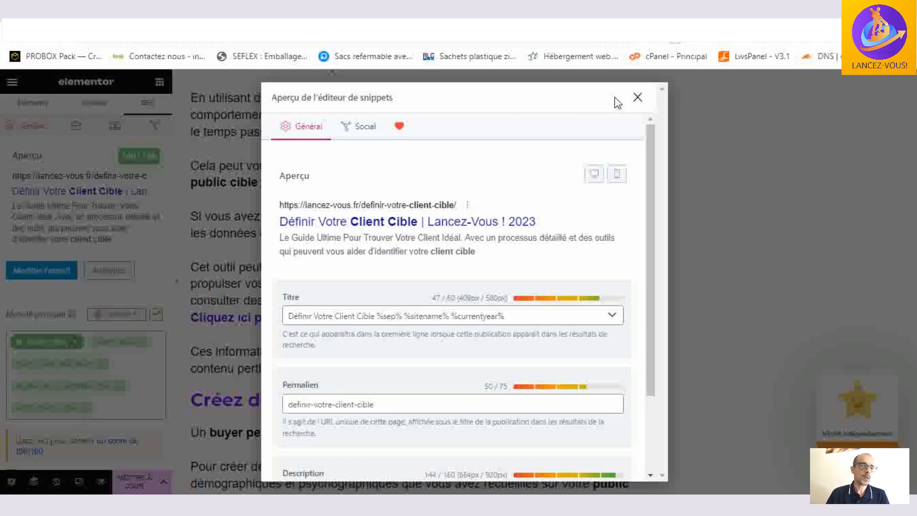
{"action": "left_click", "coordinate": [637, 97]}
- Expand "Lisibilité du contenu" and read its table of contents, short paragraph and media checks
{"action": "scroll", "coordinate": [93, 306], "scroll_direction": "down", "scroll_amount": 10}
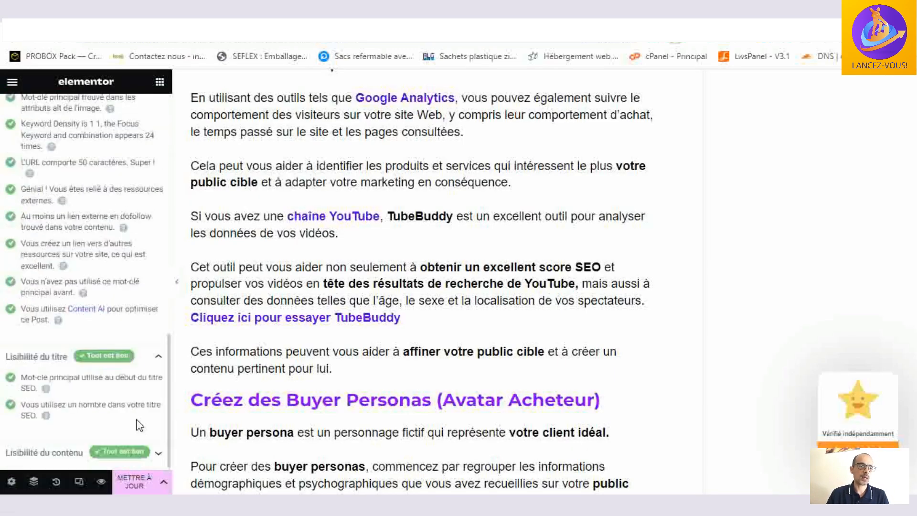
{"action": "left_click", "coordinate": [158, 452]}
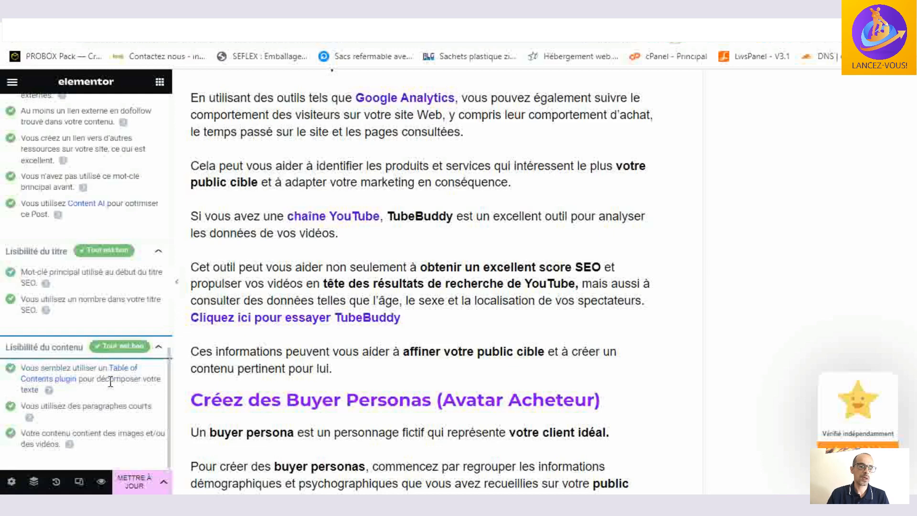
{"action": "scroll", "coordinate": [480, 379], "scroll_direction": "up", "scroll_amount": 7}
{"action": "scroll", "coordinate": [481, 366], "scroll_direction": "down", "scroll_amount": 6}
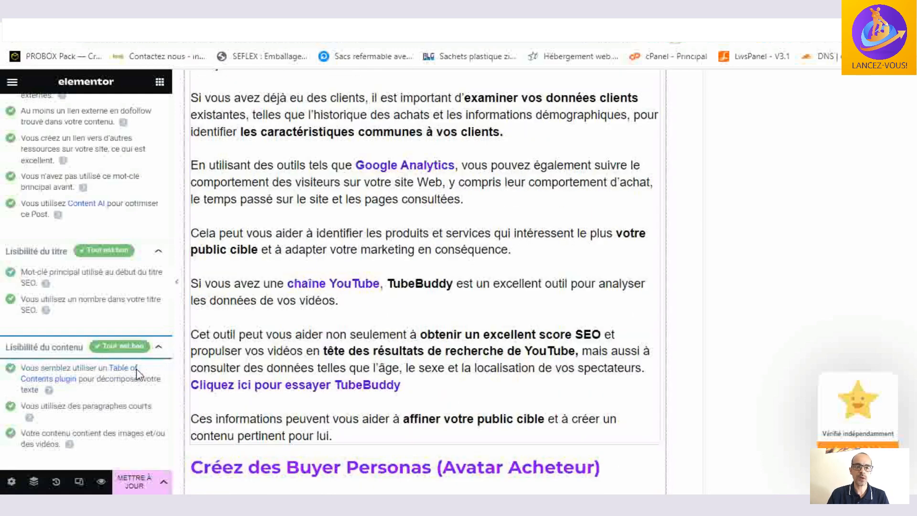
{"action": "scroll", "coordinate": [424, 282], "scroll_direction": "down", "scroll_amount": 3}
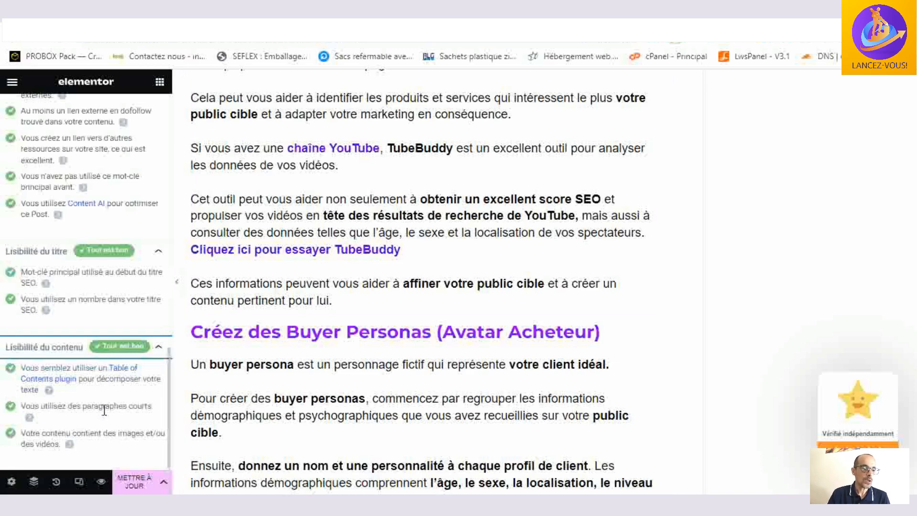
- Examine the article's paragraph lengths and images against the content readability checks
{"action": "scroll", "coordinate": [520, 265], "scroll_direction": "up", "scroll_amount": 8}
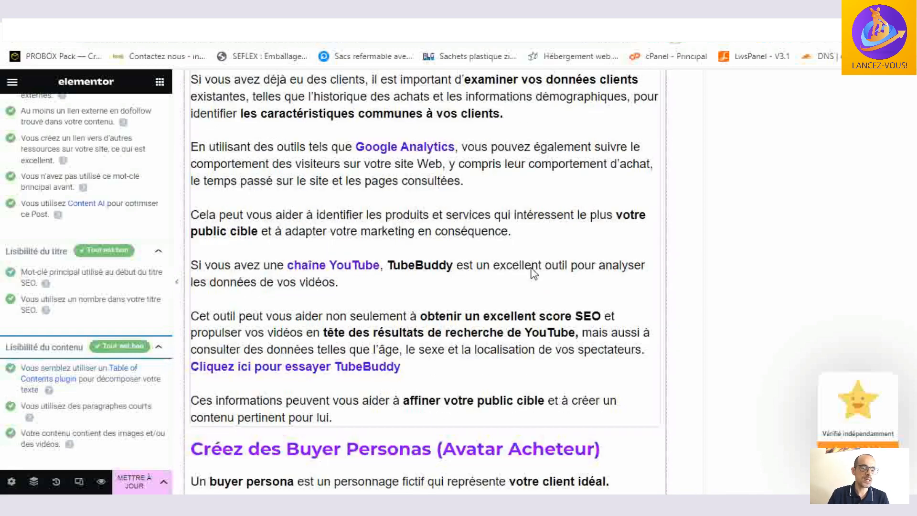
{"action": "scroll", "coordinate": [532, 267], "scroll_direction": "up", "scroll_amount": 15}
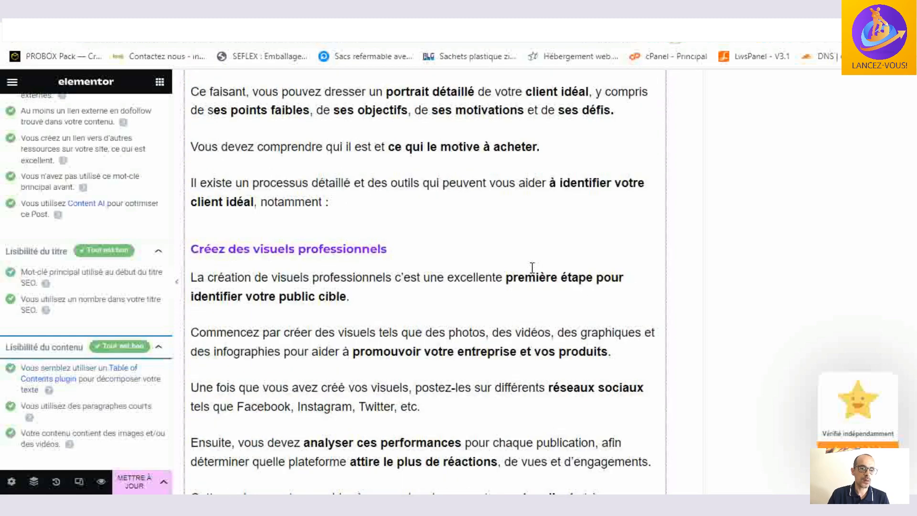
{"action": "scroll", "coordinate": [532, 267], "scroll_direction": "up", "scroll_amount": 15}
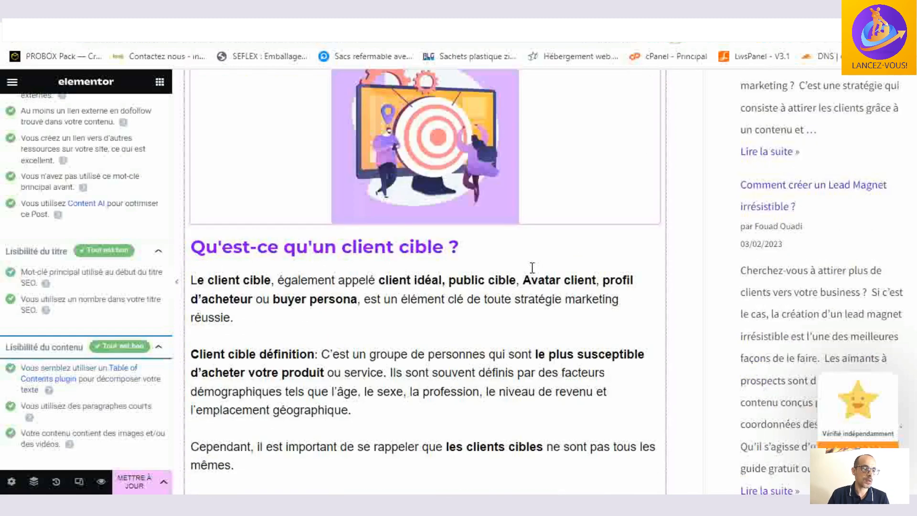
{"action": "scroll", "coordinate": [532, 268], "scroll_direction": "up", "scroll_amount": 10}
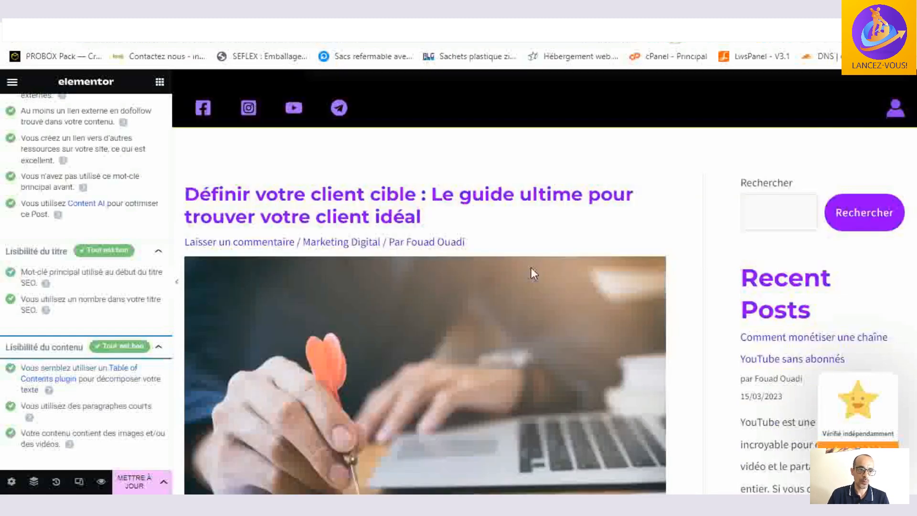
{"action": "scroll", "coordinate": [532, 270], "scroll_direction": "down", "scroll_amount": 6}
{"action": "scroll", "coordinate": [532, 267], "scroll_direction": "down", "scroll_amount": 12}
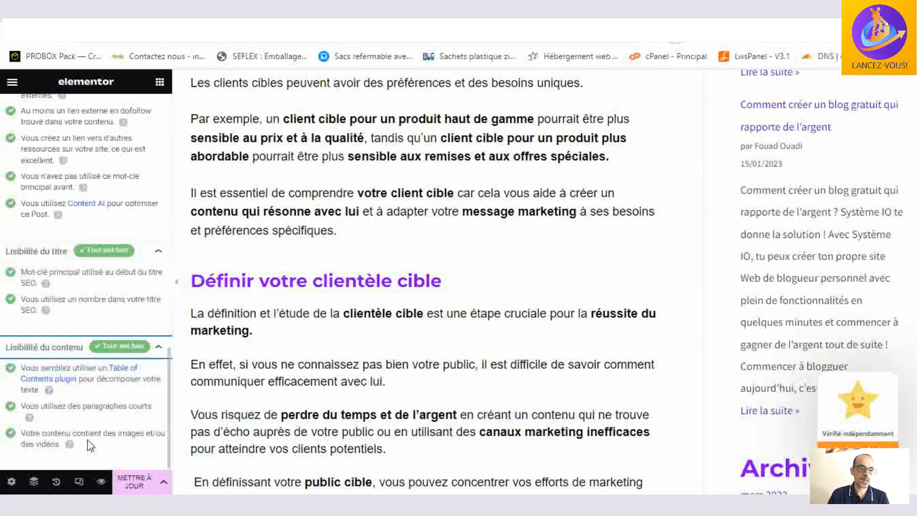
{"action": "scroll", "coordinate": [469, 401], "scroll_direction": "down", "scroll_amount": 15}
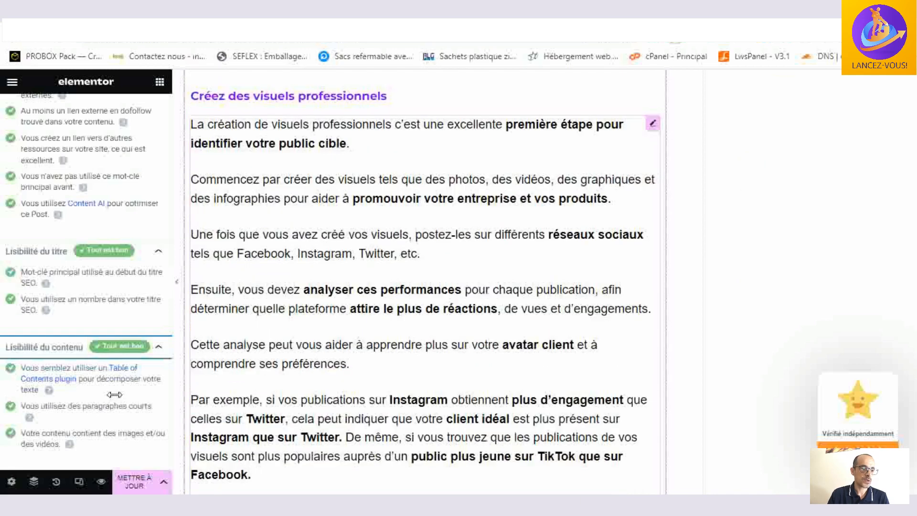
- Open the article's advanced SEO settings and review the robots metadata, Googlebot-News index and canonical URL
{"action": "scroll", "coordinate": [139, 451], "scroll_direction": "up", "scroll_amount": 15}
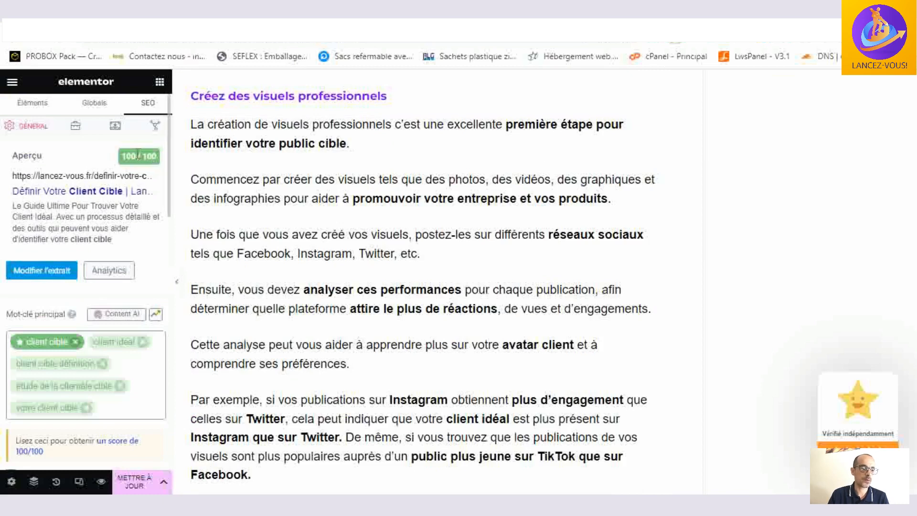
{"action": "left_click", "coordinate": [75, 128]}
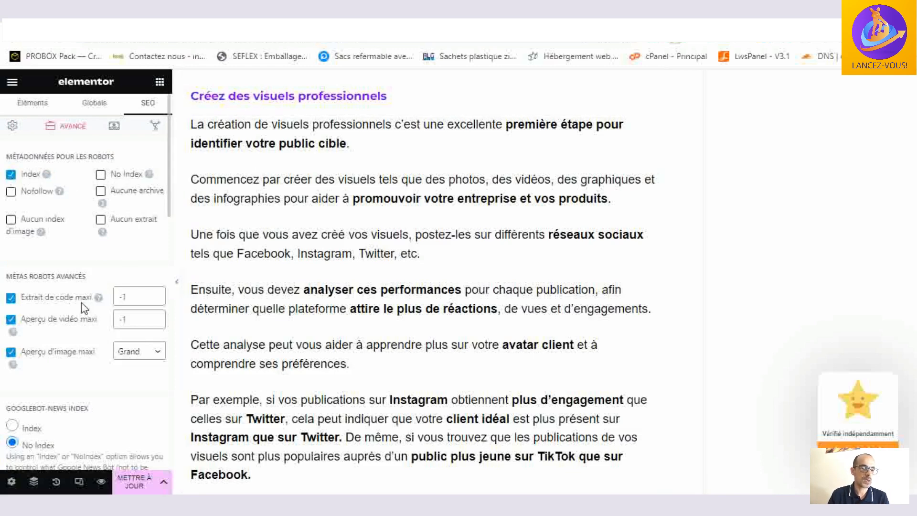
{"action": "scroll", "coordinate": [81, 302], "scroll_direction": "down", "scroll_amount": 3}
{"action": "scroll", "coordinate": [82, 293], "scroll_direction": "up", "scroll_amount": 1}
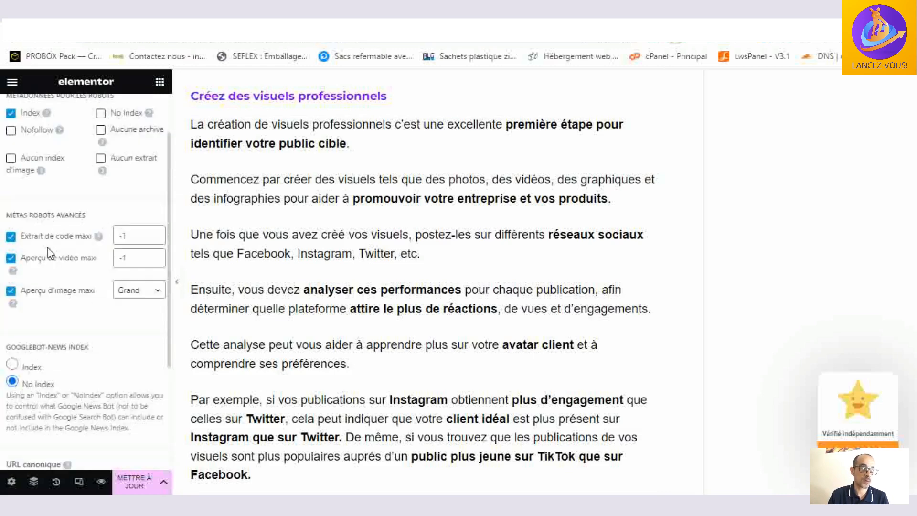
{"action": "scroll", "coordinate": [47, 248], "scroll_direction": "down", "scroll_amount": 1}
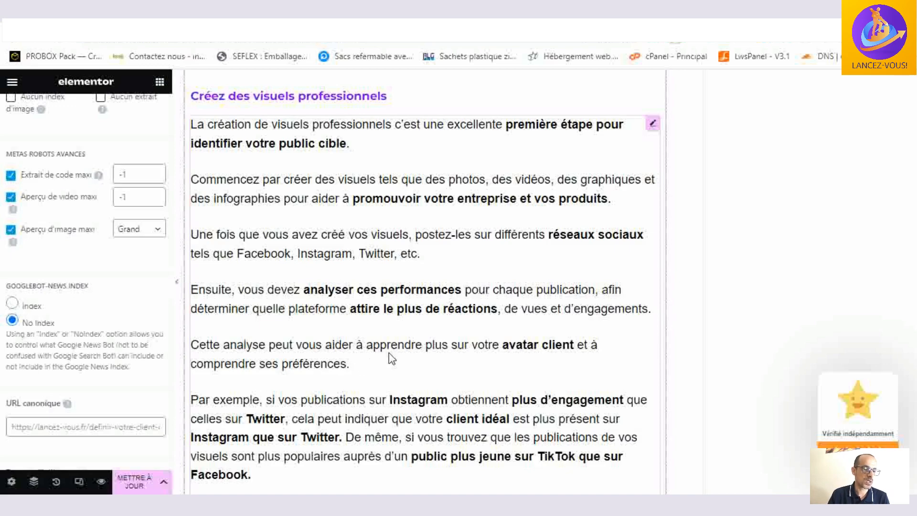
{"action": "scroll", "coordinate": [391, 358], "scroll_direction": "up", "scroll_amount": 5}
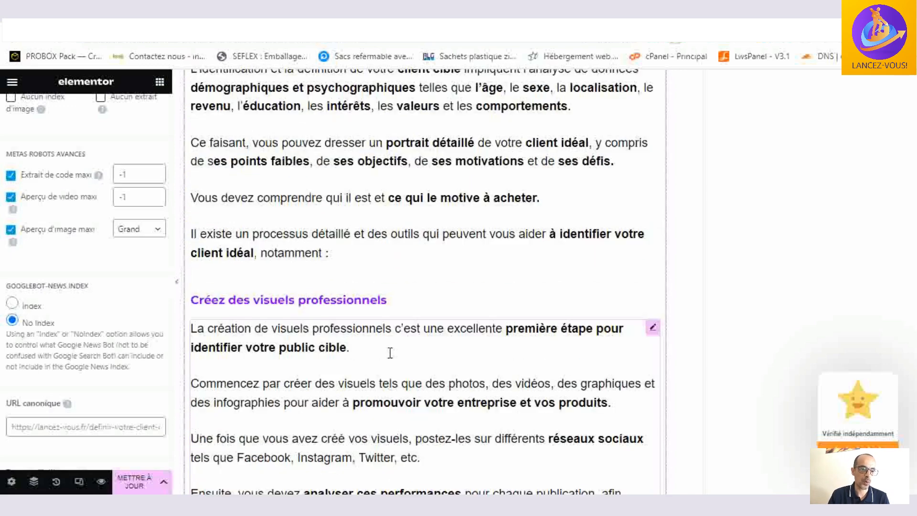
{"action": "scroll", "coordinate": [392, 358], "scroll_direction": "up", "scroll_amount": 15}
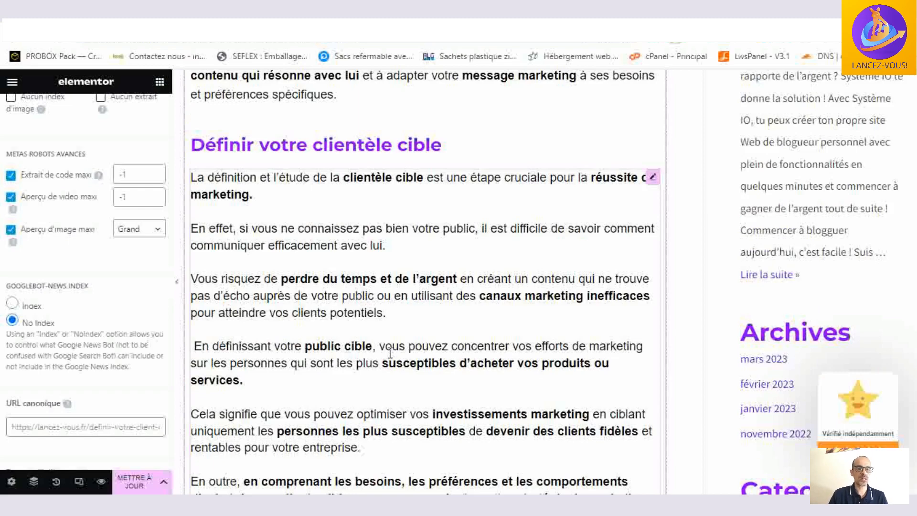
{"action": "scroll", "coordinate": [390, 353], "scroll_direction": "up", "scroll_amount": 7}
{"action": "scroll", "coordinate": [390, 353], "scroll_direction": "up", "scroll_amount": 10}
{"action": "scroll", "coordinate": [390, 352], "scroll_direction": "up", "scroll_amount": 13}
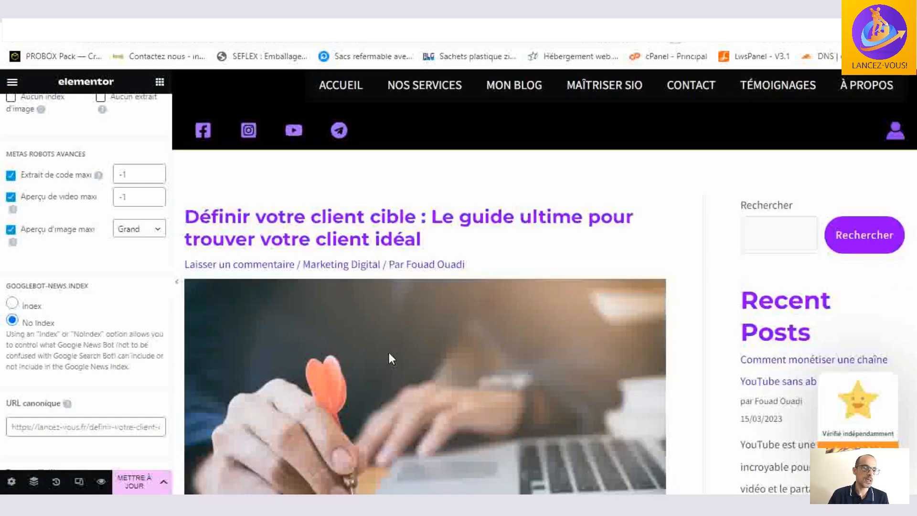
{"action": "scroll", "coordinate": [388, 352], "scroll_direction": "up", "scroll_amount": 4}
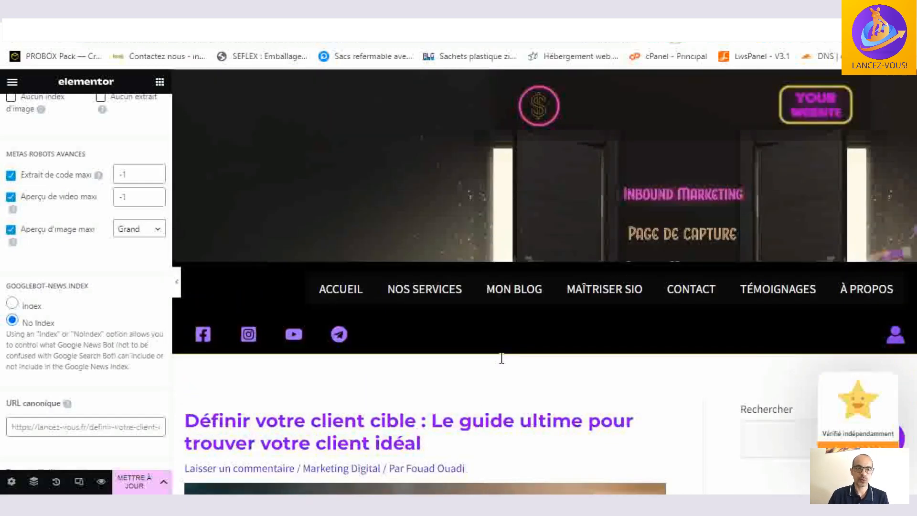
{"action": "scroll", "coordinate": [500, 358], "scroll_direction": "up", "scroll_amount": 3}
{"action": "scroll", "coordinate": [88, 246], "scroll_direction": "up", "scroll_amount": 3}
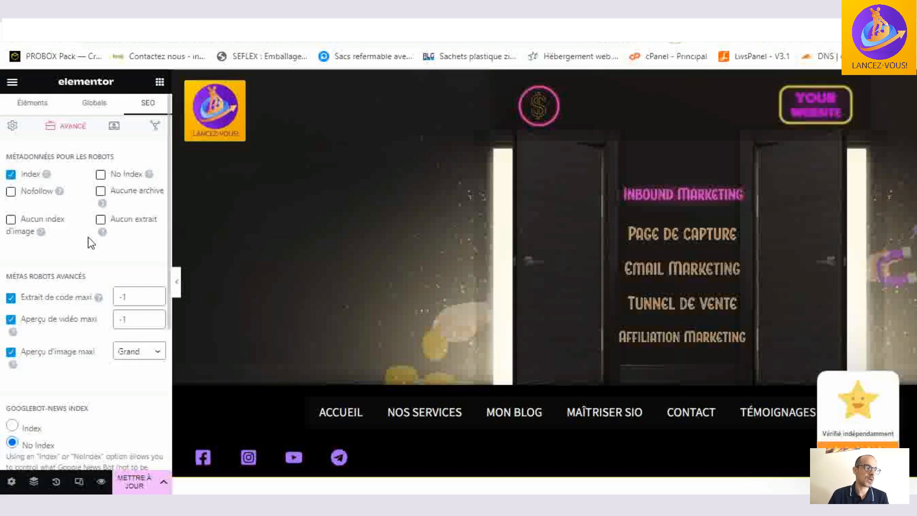
{"action": "scroll", "coordinate": [441, 323], "scroll_direction": "down", "scroll_amount": 10}
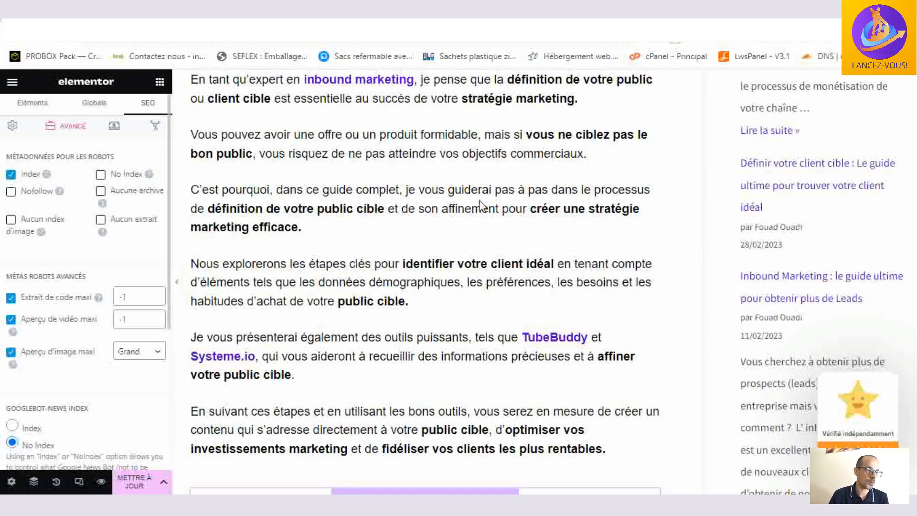
{"action": "scroll", "coordinate": [90, 231], "scroll_direction": "down", "scroll_amount": 2}
{"action": "scroll", "coordinate": [90, 231], "scroll_direction": "up", "scroll_amount": 2}
- Open the article's Article schema for editing and review its headline, description, keywords and speakable fields
{"action": "left_click", "coordinate": [114, 127]}
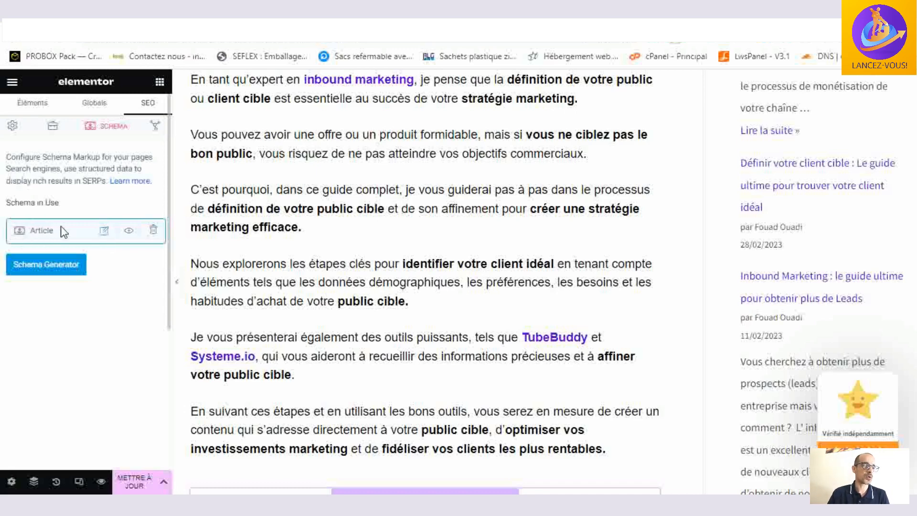
{"action": "left_click", "coordinate": [104, 231]}
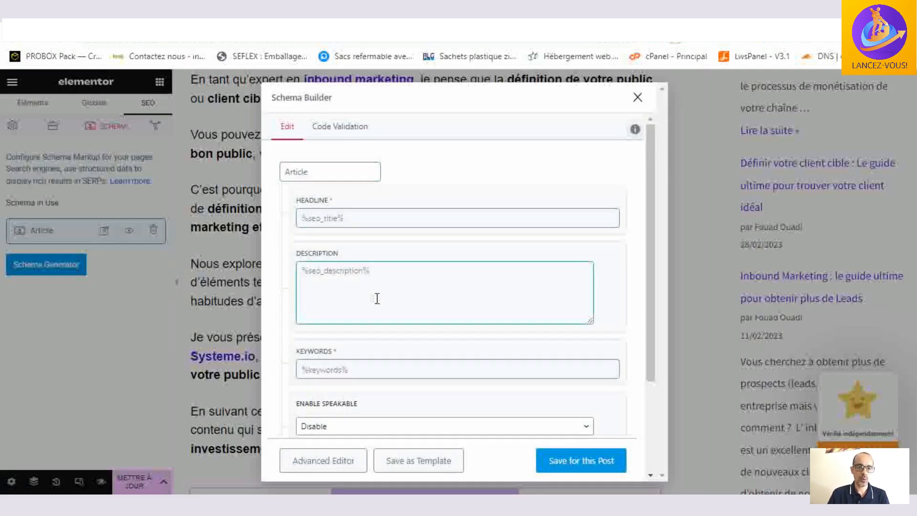
{"action": "scroll", "coordinate": [377, 299], "scroll_direction": "down", "scroll_amount": 3}
{"action": "scroll", "coordinate": [377, 298], "scroll_direction": "up", "scroll_amount": 5}
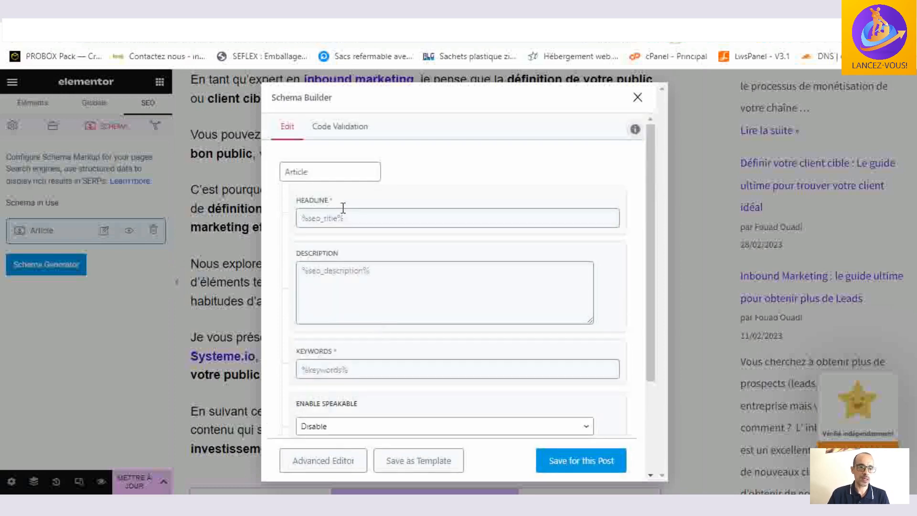
- Open the schema's JSON-LD code validation and run the code through Google's rich results test
{"action": "left_click", "coordinate": [342, 127]}
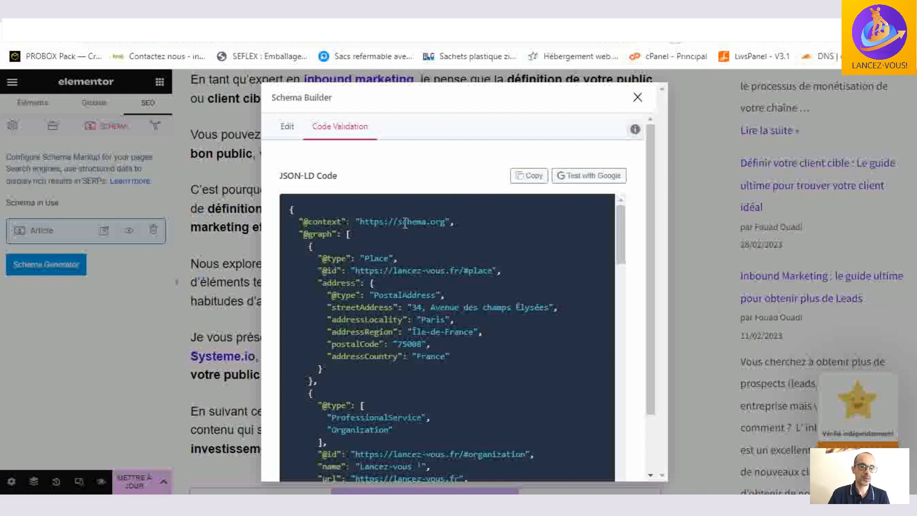
{"action": "left_click", "coordinate": [596, 178]}
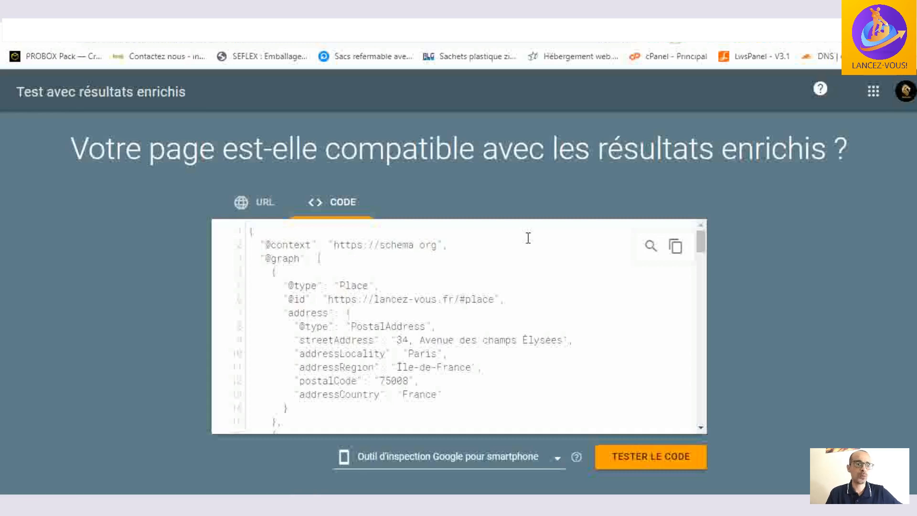
{"action": "scroll", "coordinate": [528, 238], "scroll_direction": "down", "scroll_amount": 6}
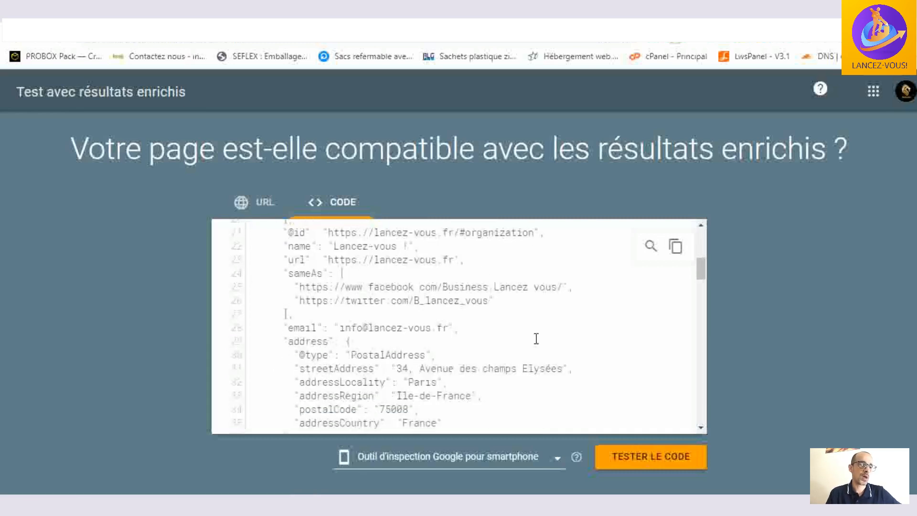
{"action": "left_click", "coordinate": [669, 455]}
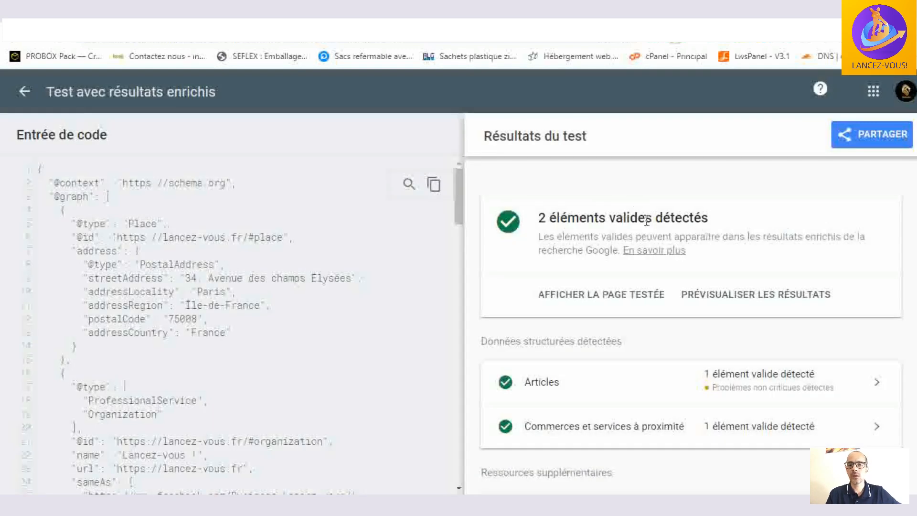
- Review the rich results test, including the "Commerces et services à proximité" details, and return to Elementor to close the Schema Builder
{"action": "scroll", "coordinate": [647, 232], "scroll_direction": "down", "scroll_amount": 3}
{"action": "scroll", "coordinate": [647, 232], "scroll_direction": "up", "scroll_amount": 4}
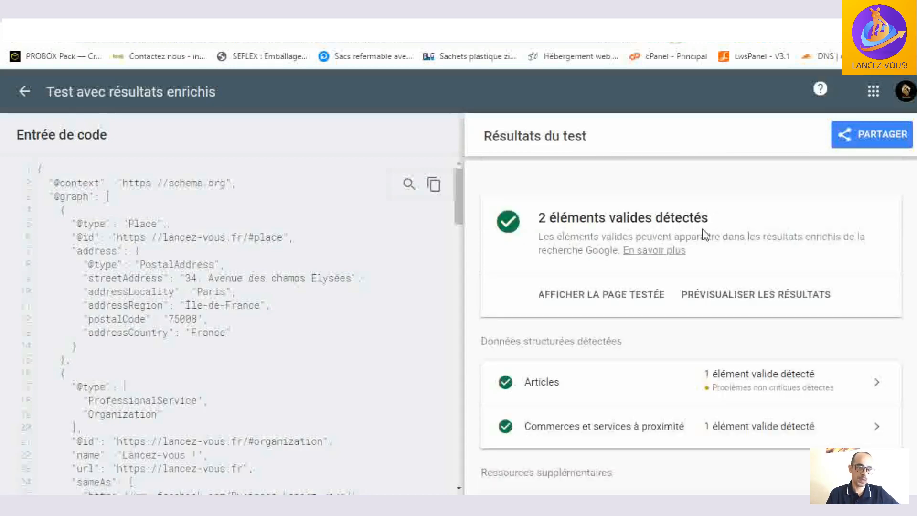
{"action": "scroll", "coordinate": [716, 222], "scroll_direction": "down", "scroll_amount": 2}
{"action": "scroll", "coordinate": [702, 235], "scroll_direction": "up", "scroll_amount": 2}
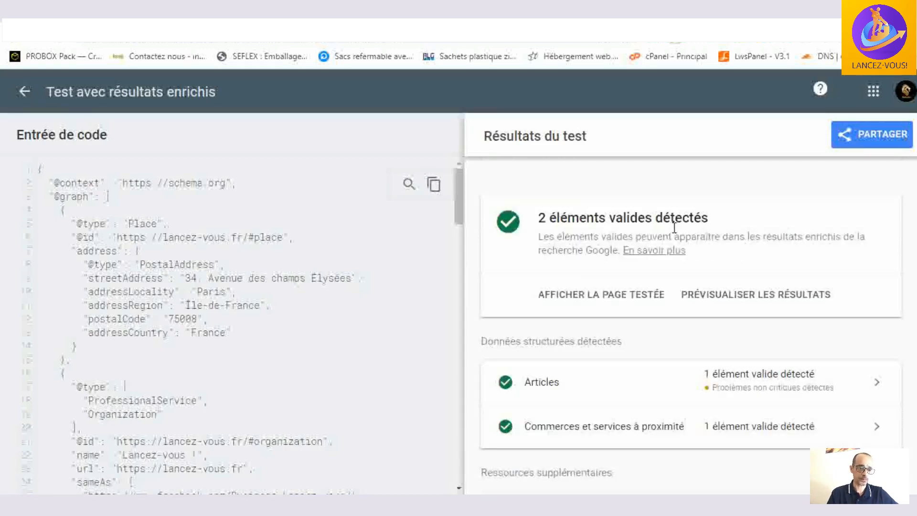
{"action": "scroll", "coordinate": [716, 219], "scroll_direction": "down", "scroll_amount": 3}
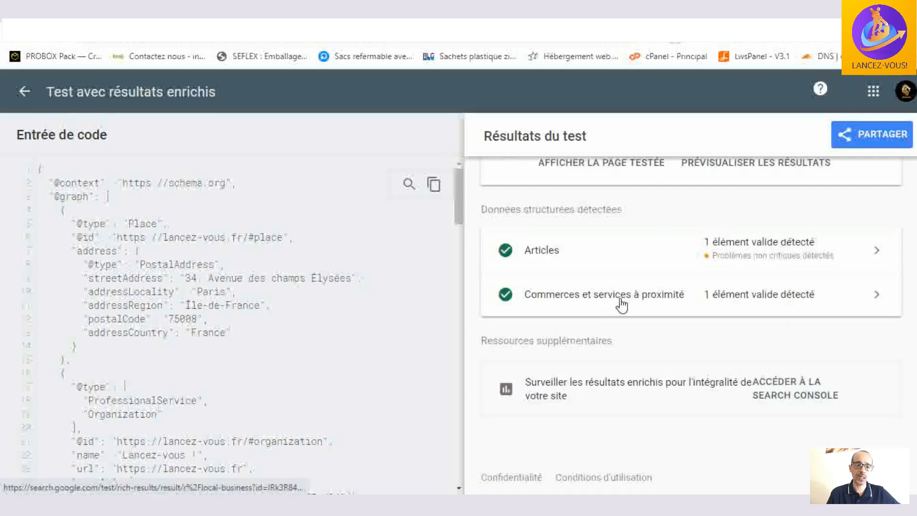
{"action": "left_click", "coordinate": [875, 296]}
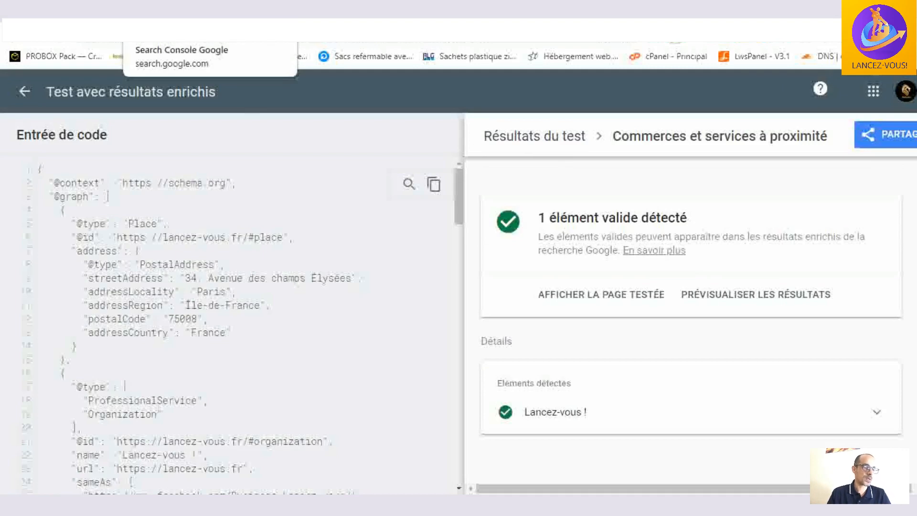
{"action": "left_click", "coordinate": [210, 12]}
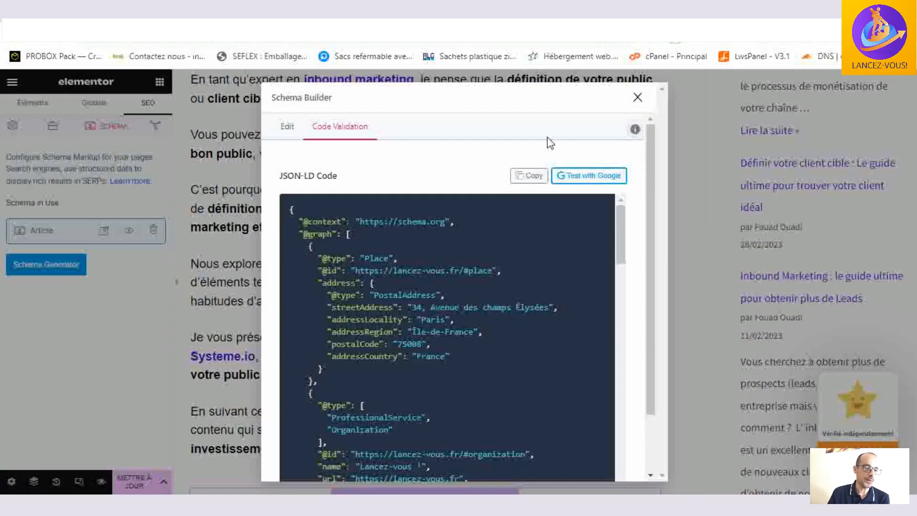
{"action": "left_click", "coordinate": [637, 100]}
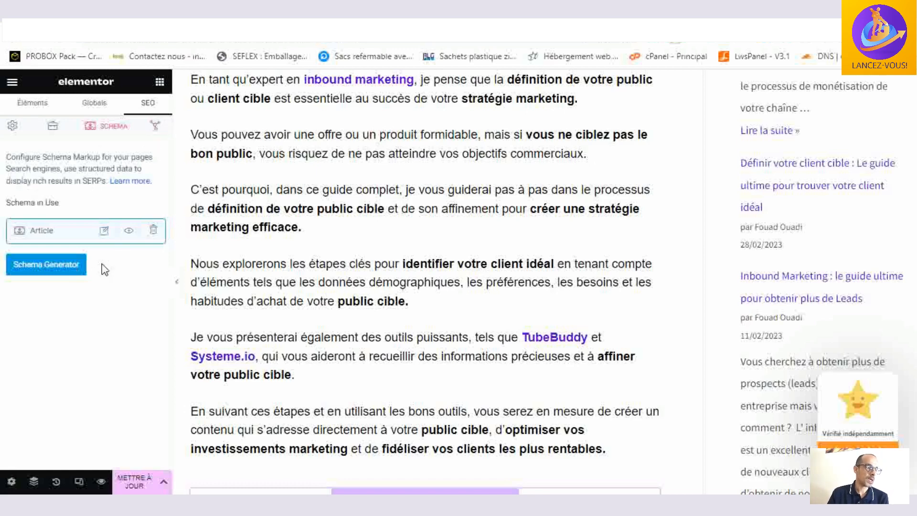
- Open the article's social preview, review its Facebook image, title and description settings, and close the snippet editor
{"action": "left_click", "coordinate": [156, 126]}
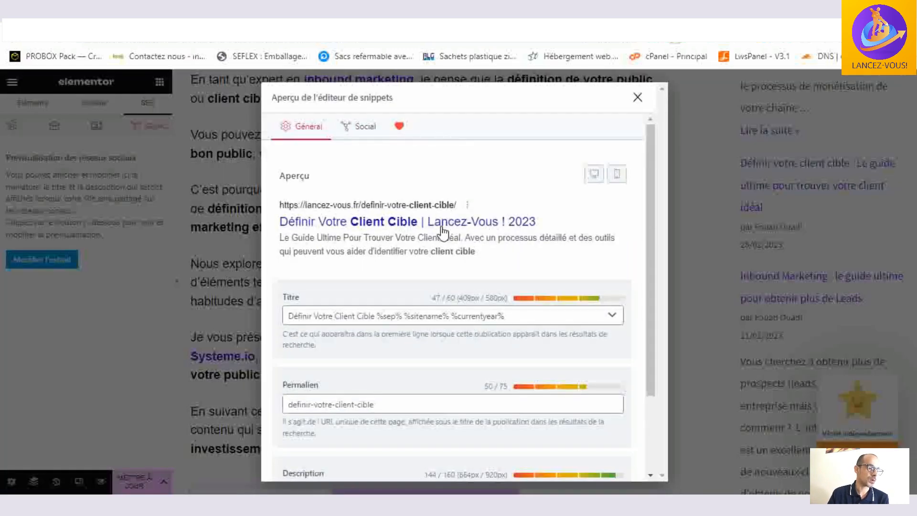
{"action": "scroll", "coordinate": [439, 229], "scroll_direction": "down", "scroll_amount": 2}
{"action": "scroll", "coordinate": [455, 359], "scroll_direction": "up", "scroll_amount": 2}
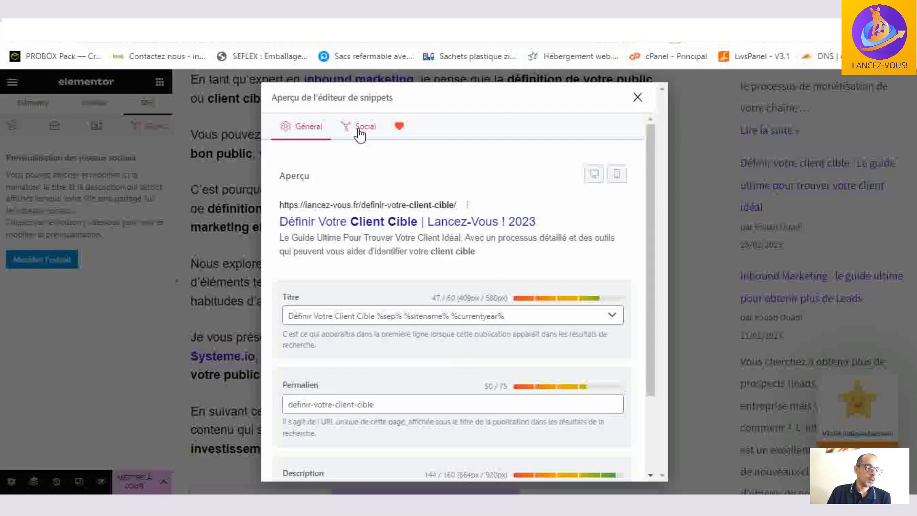
{"action": "left_click", "coordinate": [363, 134]}
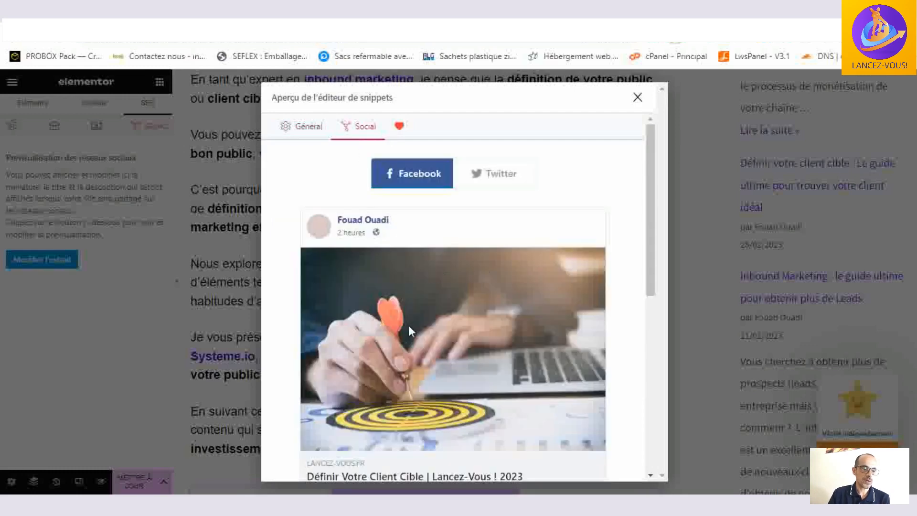
{"action": "scroll", "coordinate": [447, 279], "scroll_direction": "down", "scroll_amount": 7}
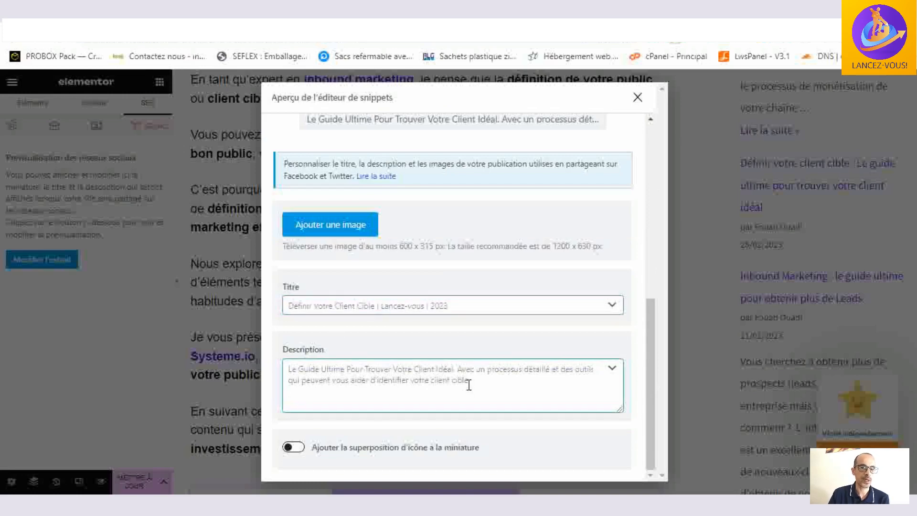
{"action": "scroll", "coordinate": [469, 385], "scroll_direction": "up", "scroll_amount": 8}
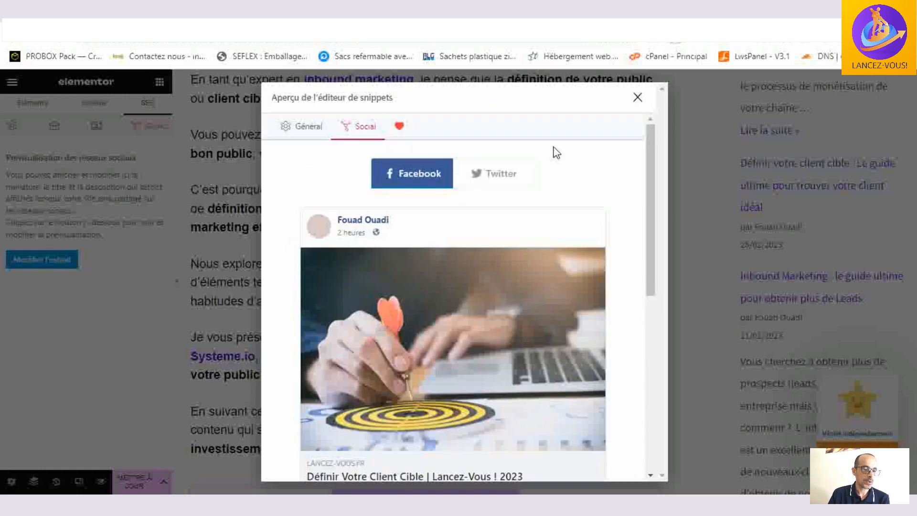
{"action": "left_click", "coordinate": [302, 126]}
{"action": "left_click", "coordinate": [637, 98]}
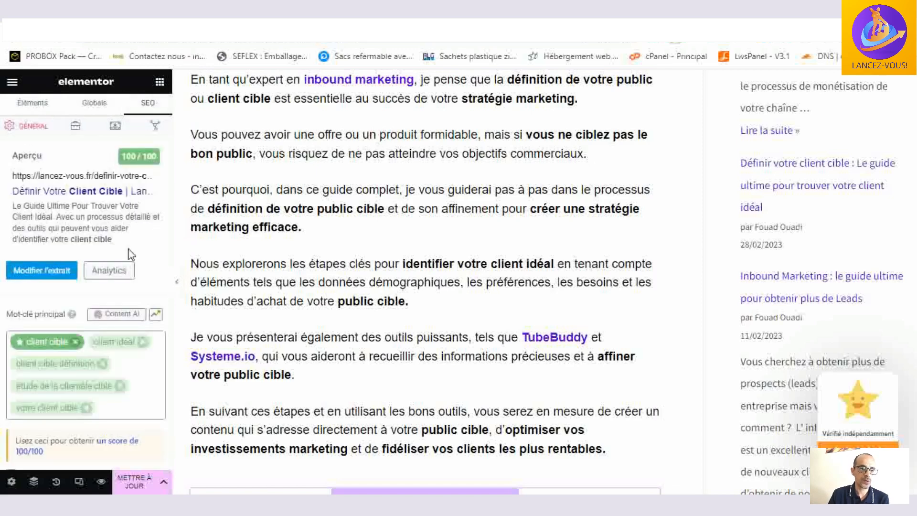
- Skim the article from its title down to the "Créez des visuels professionnels" section
{"action": "scroll", "coordinate": [423, 326], "scroll_direction": "up", "scroll_amount": 5}
{"action": "scroll", "coordinate": [424, 325], "scroll_direction": "up", "scroll_amount": 12}
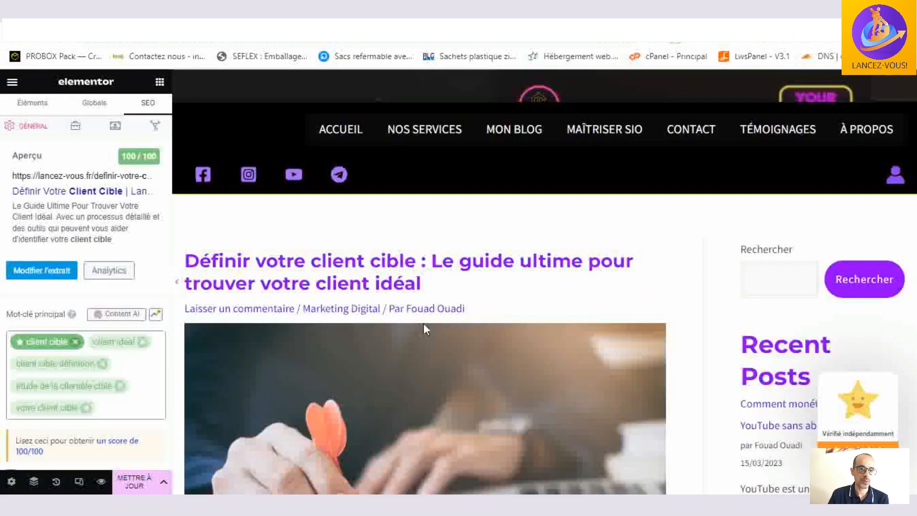
{"action": "scroll", "coordinate": [424, 324], "scroll_direction": "down", "scroll_amount": 13}
{"action": "scroll", "coordinate": [423, 327], "scroll_direction": "down", "scroll_amount": 20}
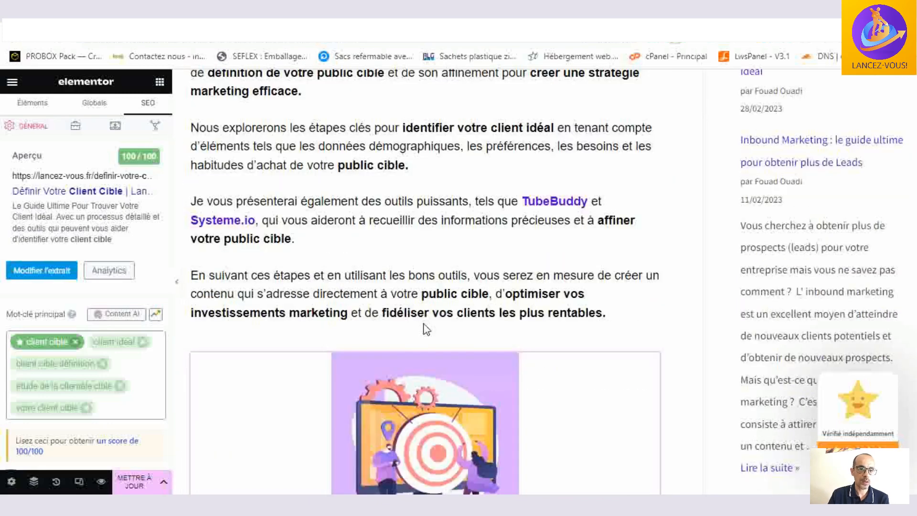
{"action": "scroll", "coordinate": [425, 327], "scroll_direction": "down", "scroll_amount": 20}
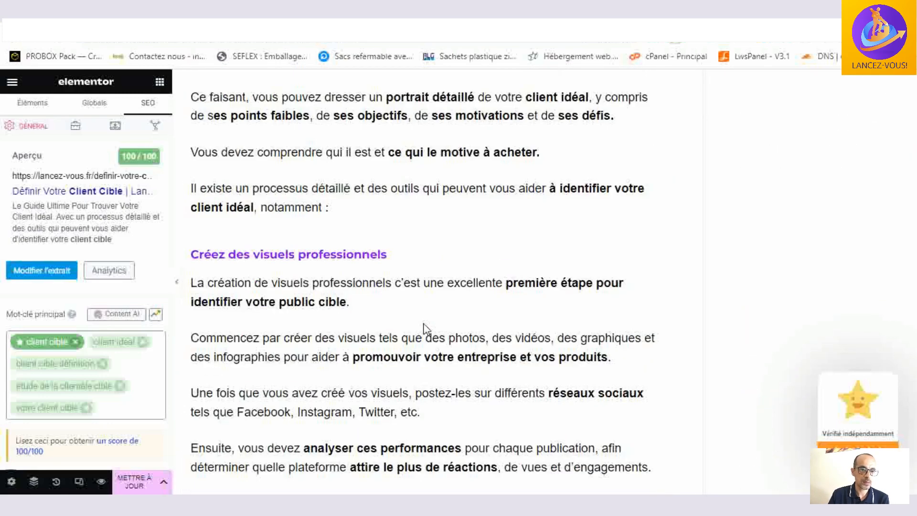
{"action": "scroll", "coordinate": [425, 327], "scroll_direction": "down", "scroll_amount": 20}
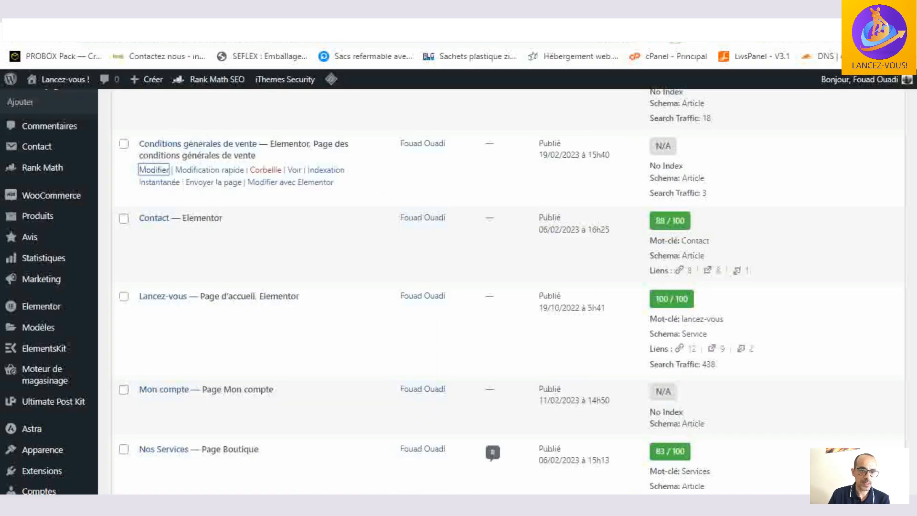
- Leave the "Conditions générales de vente" page editor for the pages list and open the site's articles
{"action": "scroll", "coordinate": [286, 271], "scroll_direction": "up", "scroll_amount": 3}
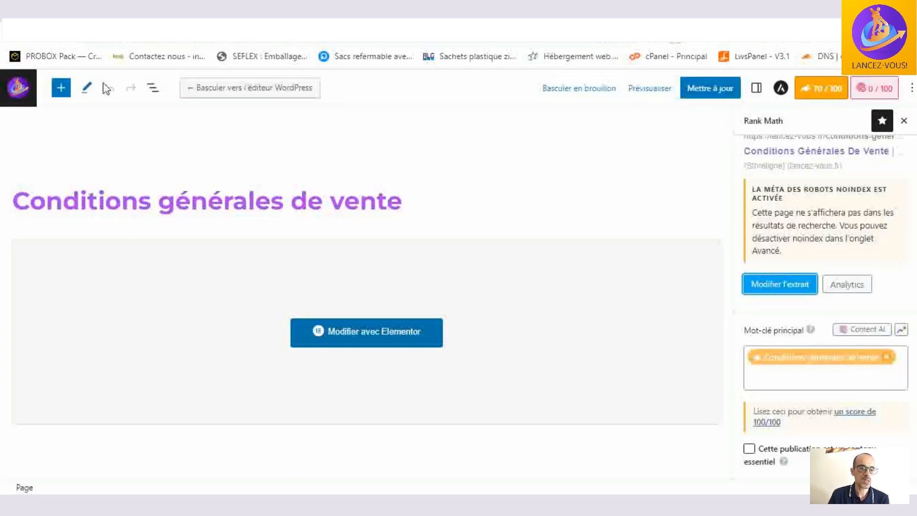
{"action": "left_click", "coordinate": [16, 89]}
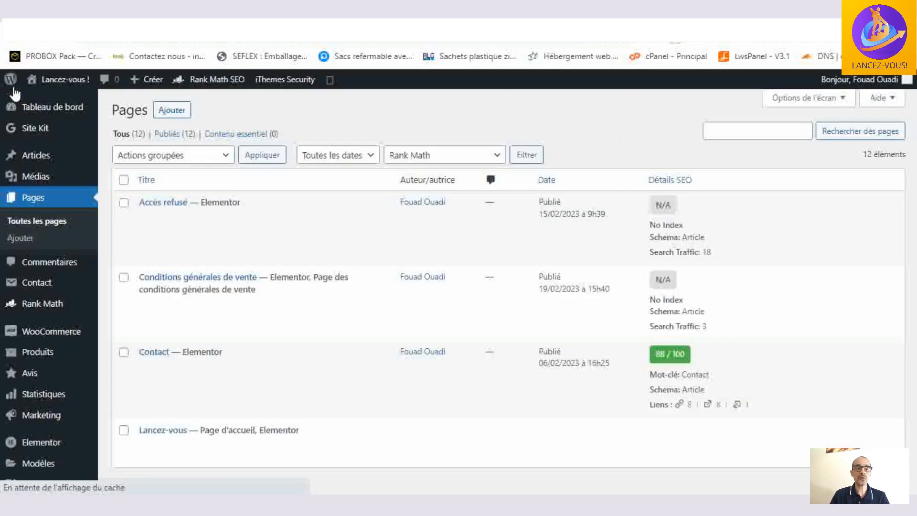
{"action": "left_click", "coordinate": [42, 162]}
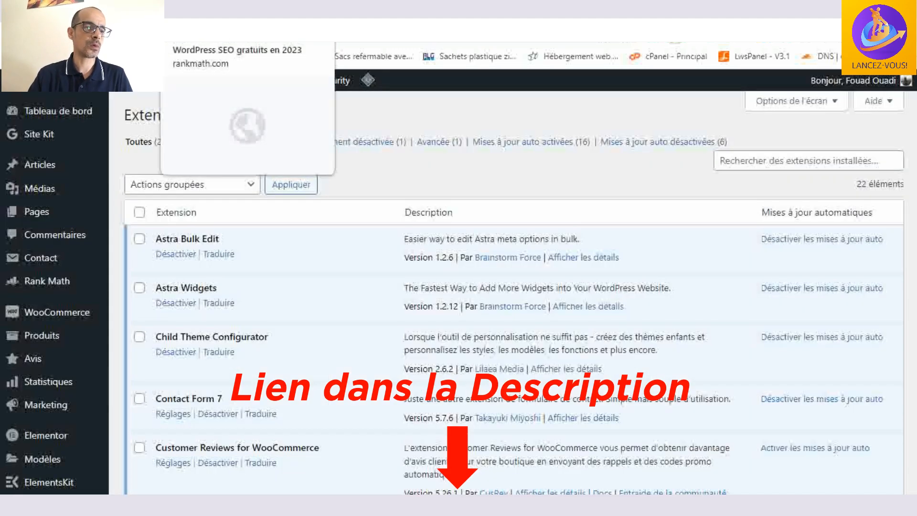
- Switch to the Rank Math website and look over its home page and free download offer
{"action": "left_click", "coordinate": [246, 17]}
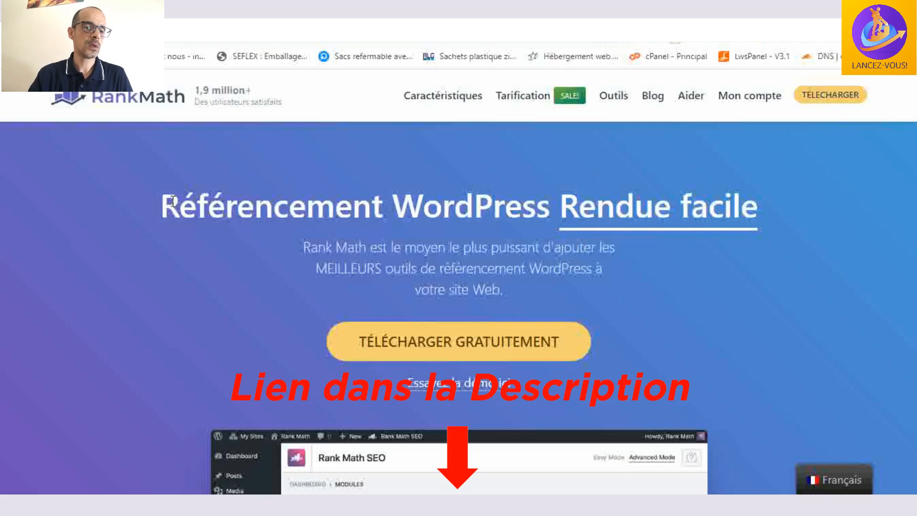
{"action": "scroll", "coordinate": [712, 236], "scroll_direction": "down", "scroll_amount": 2}
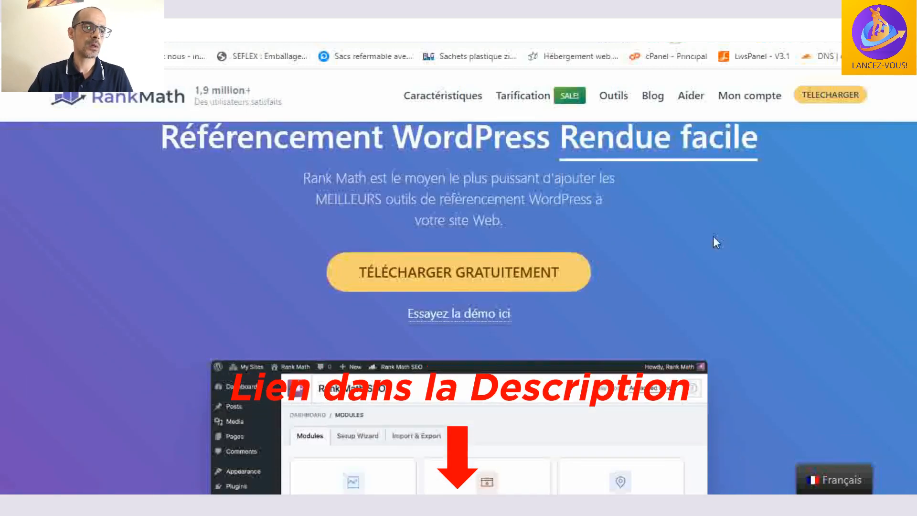
{"action": "scroll", "coordinate": [712, 236], "scroll_direction": "up", "scroll_amount": 2}
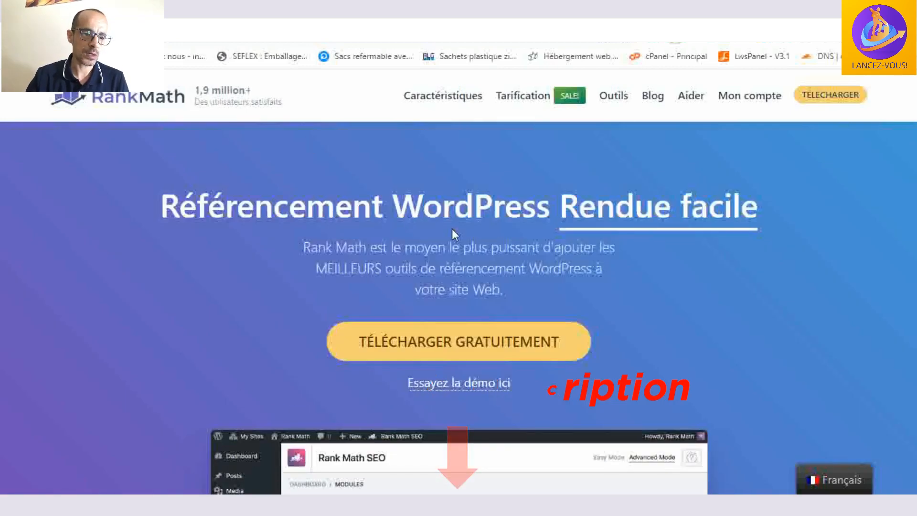
{"action": "scroll", "coordinate": [644, 244], "scroll_direction": "down", "scroll_amount": 1}
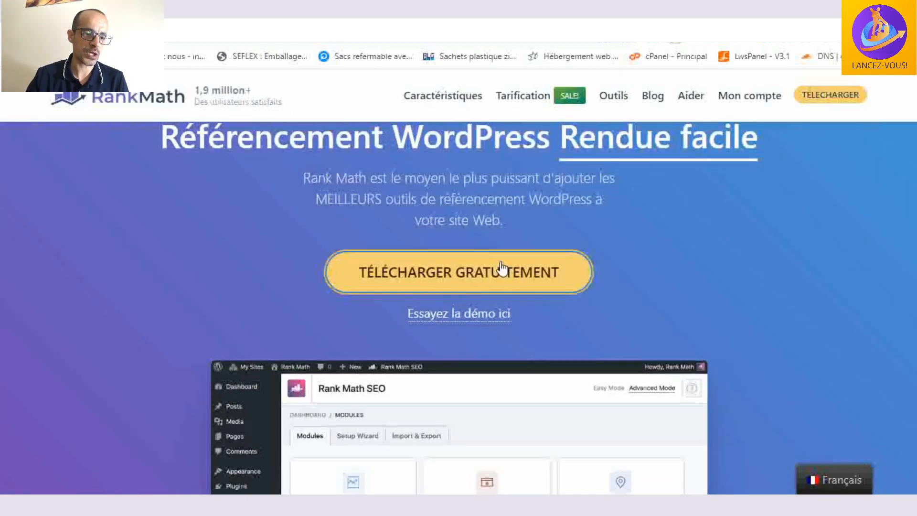
- Open Rank Math's pricing page and compare the Agence, Entreprise and Pro plans
{"action": "left_click", "coordinate": [524, 273]}
{"action": "scroll", "coordinate": [822, 281], "scroll_direction": "up", "scroll_amount": 3}
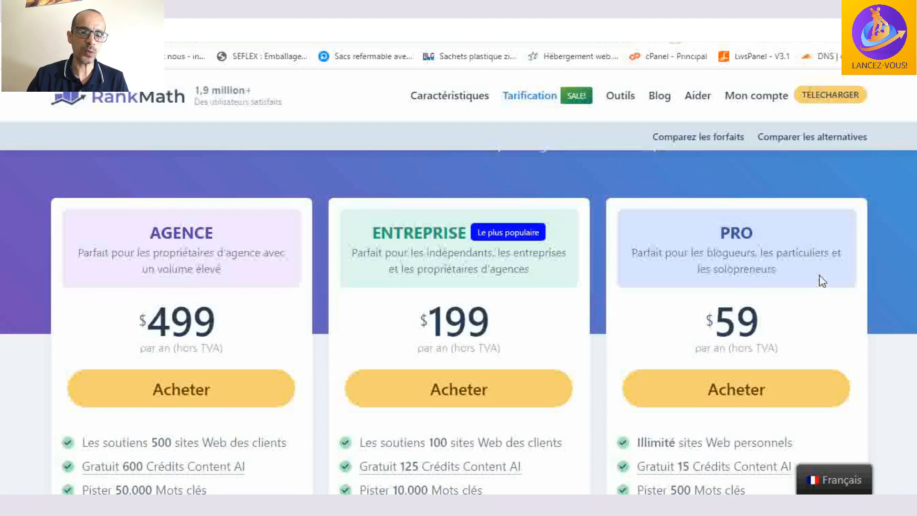
{"action": "scroll", "coordinate": [821, 281], "scroll_direction": "up", "scroll_amount": 2}
{"action": "scroll", "coordinate": [821, 281], "scroll_direction": "down", "scroll_amount": 3}
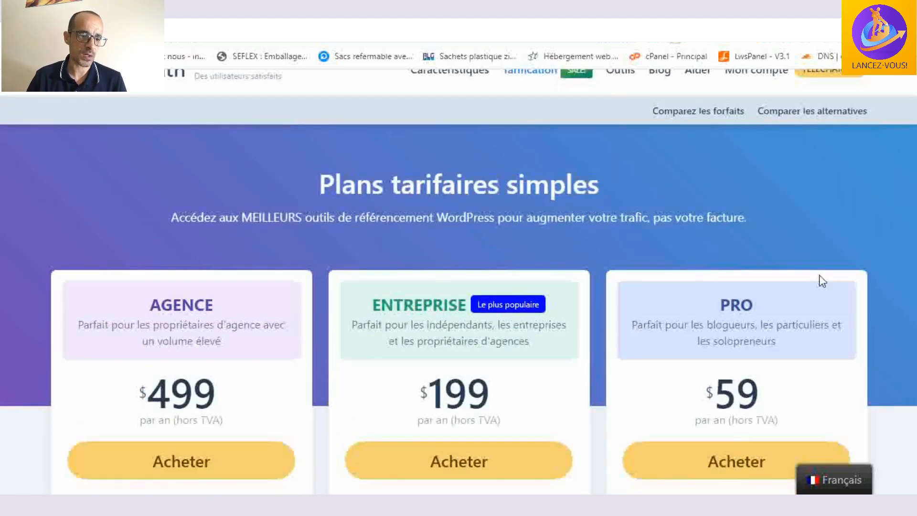
- Return from the Rank Math pricing page to the site's WordPress admin and open the page for adding new plugins
{"action": "scroll", "coordinate": [822, 281], "scroll_direction": "up", "scroll_amount": 2}
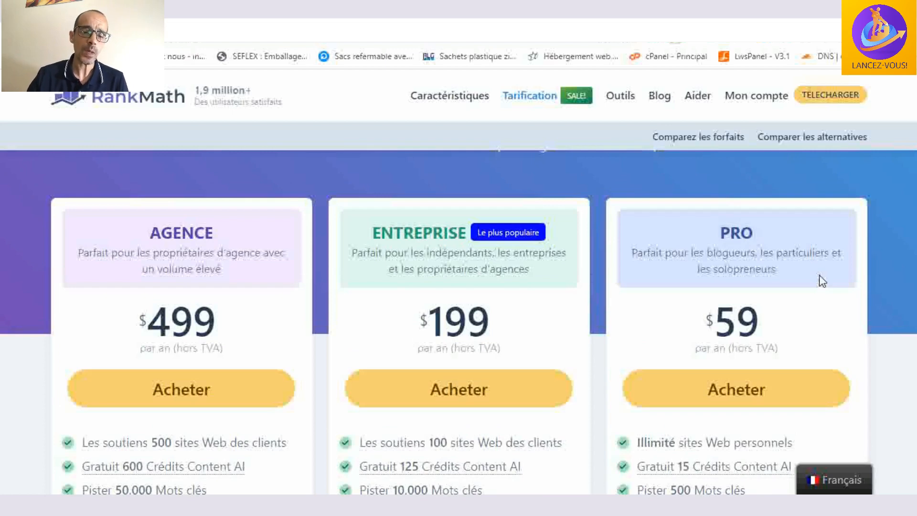
{"action": "scroll", "coordinate": [822, 281], "scroll_direction": "down", "scroll_amount": 2}
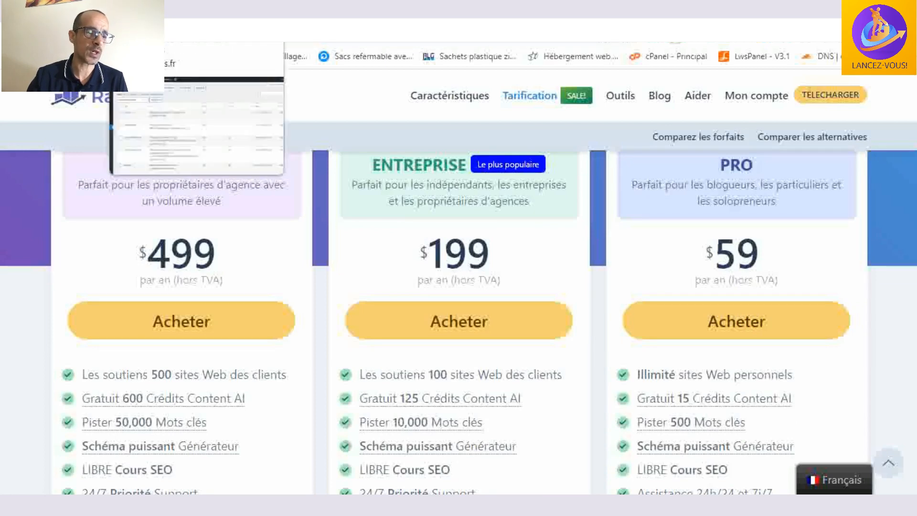
{"action": "left_click", "coordinate": [138, 25]}
{"action": "scroll", "coordinate": [93, 317], "scroll_direction": "down", "scroll_amount": 5}
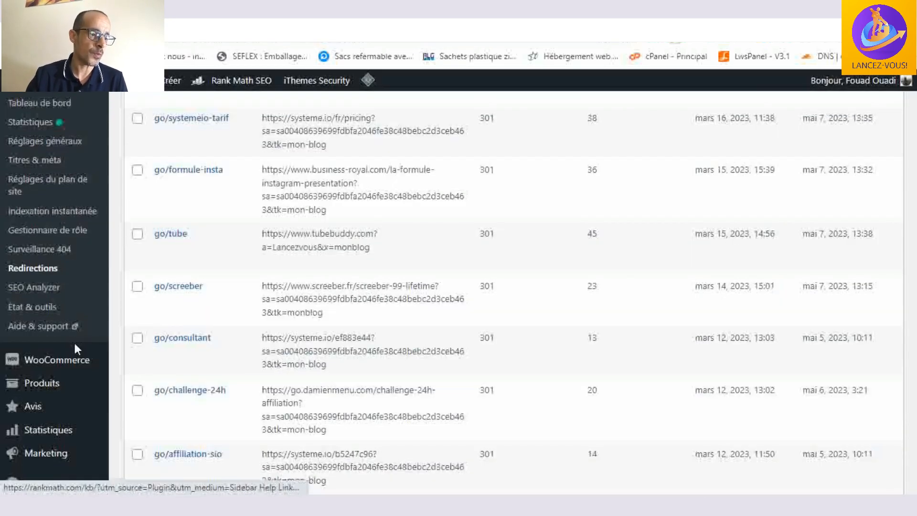
{"action": "scroll", "coordinate": [73, 346], "scroll_direction": "down", "scroll_amount": 1}
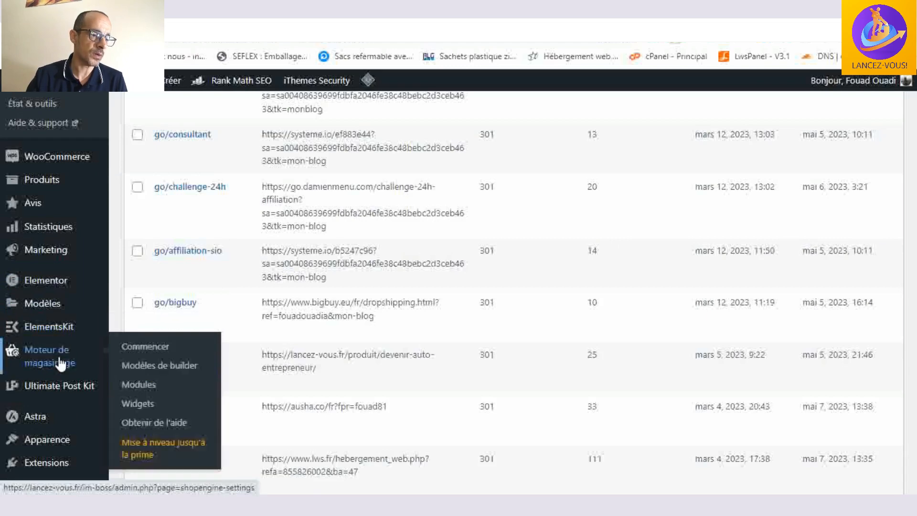
{"action": "scroll", "coordinate": [54, 303], "scroll_direction": "down", "scroll_amount": 1}
{"action": "mouse_move", "coordinate": [58, 400]}
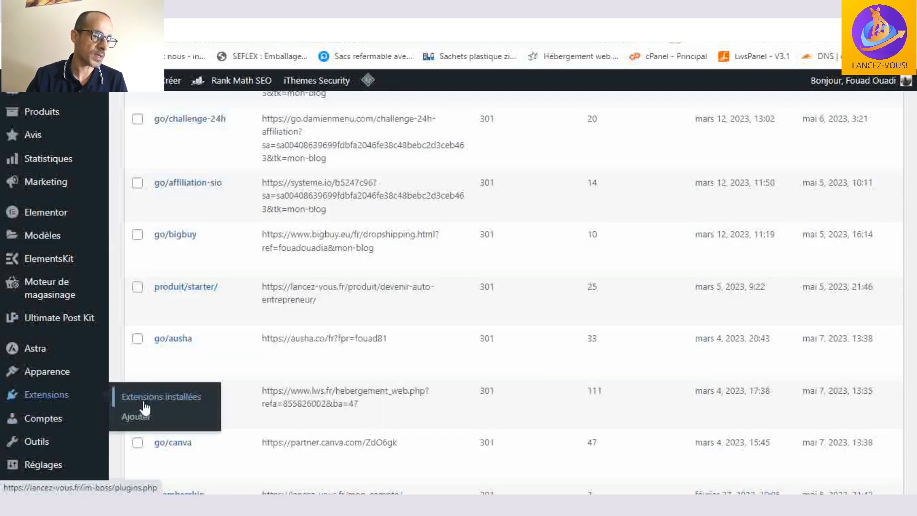
{"action": "left_click", "coordinate": [142, 419]}
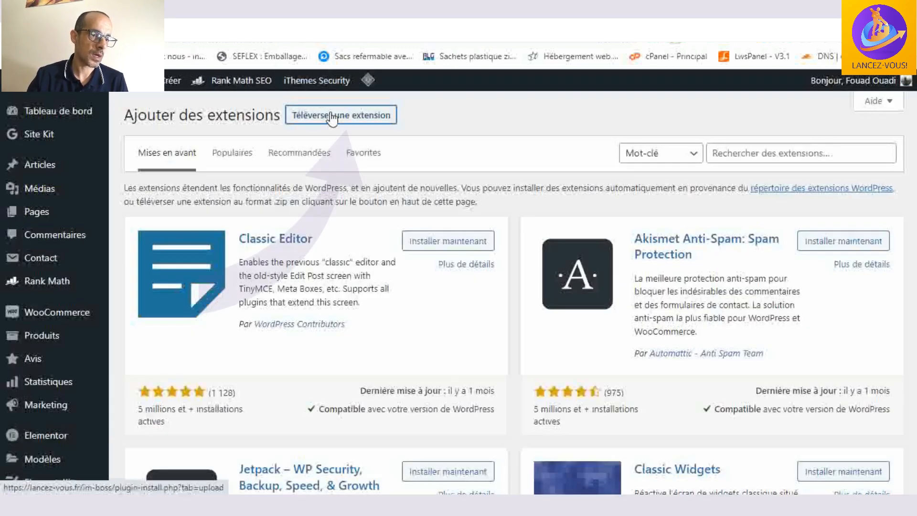
- Upload seo-by-rank-math-pro.zip from the Compressed downloads folder as a new plugin and install it
{"action": "left_click", "coordinate": [332, 118]}
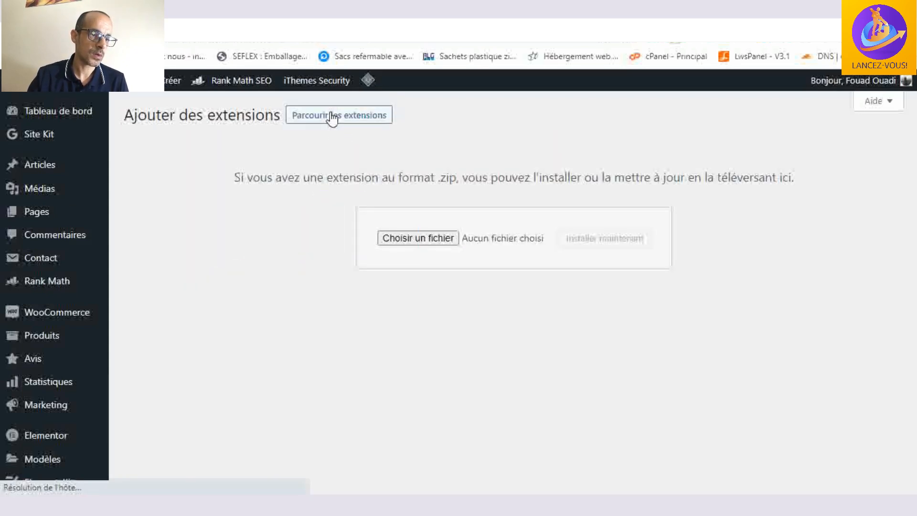
{"action": "left_click", "coordinate": [419, 241]}
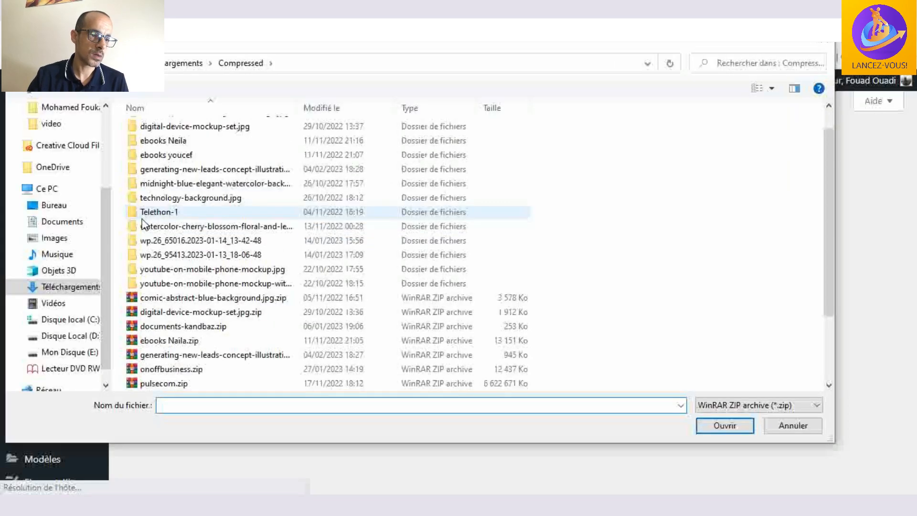
{"action": "scroll", "coordinate": [246, 225], "scroll_direction": "down", "scroll_amount": 1}
{"action": "scroll", "coordinate": [246, 226], "scroll_direction": "down", "scroll_amount": 1}
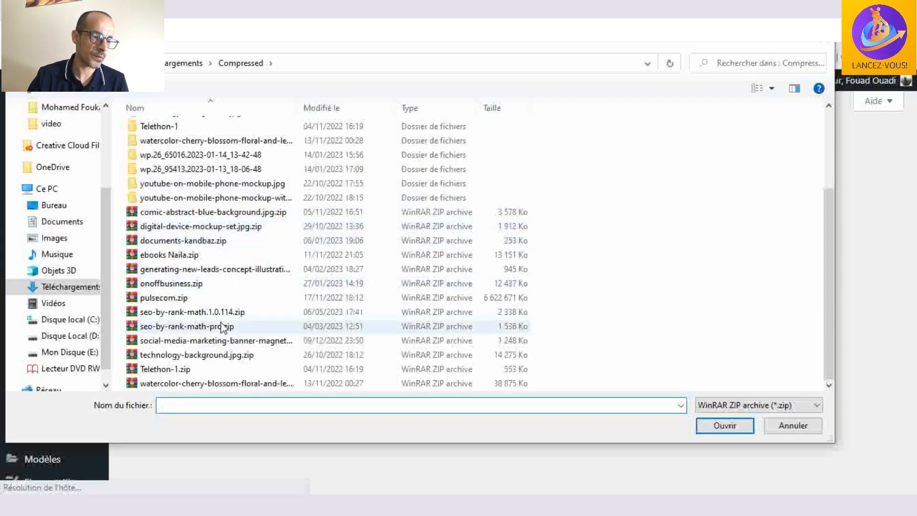
{"action": "left_click", "coordinate": [206, 329]}
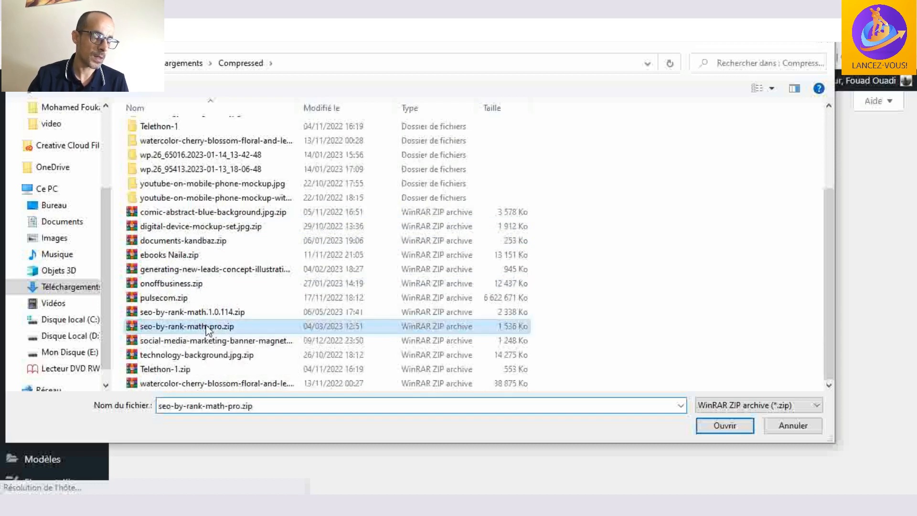
{"action": "left_click", "coordinate": [730, 424]}
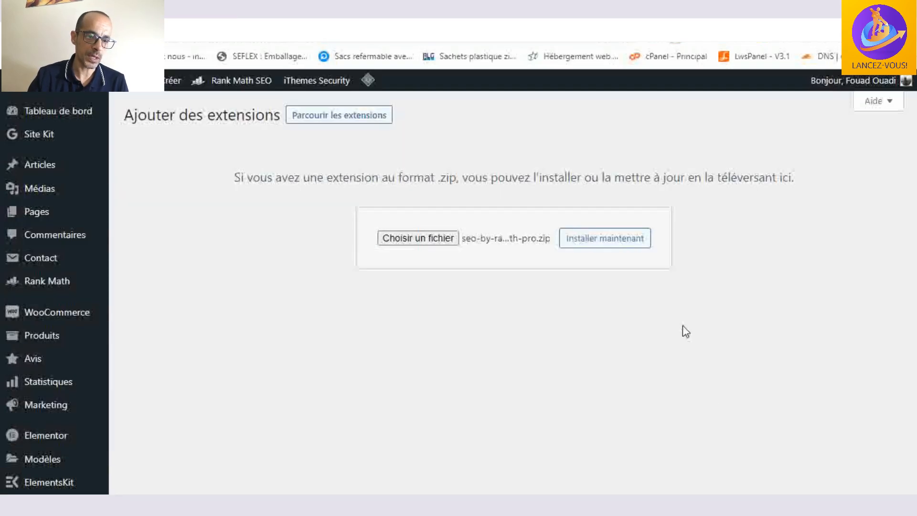
{"action": "left_click", "coordinate": [600, 249]}
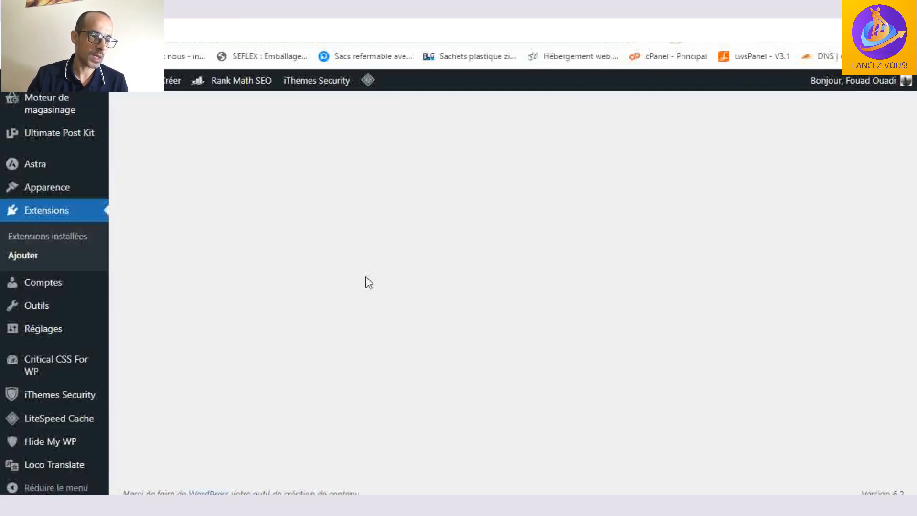
- Find Rank Math SEO PRO in the list of installed plugins and activate it
{"action": "left_click", "coordinate": [72, 239]}
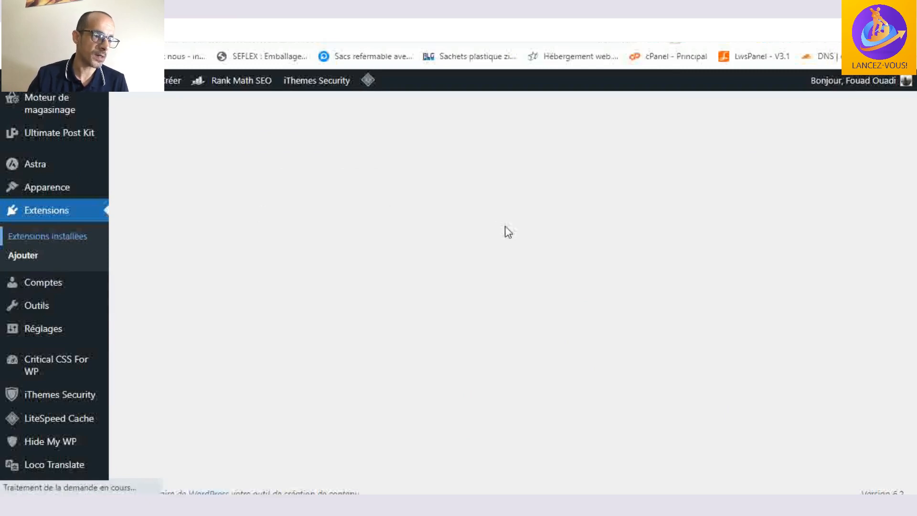
{"action": "scroll", "coordinate": [317, 193], "scroll_direction": "down", "scroll_amount": 15}
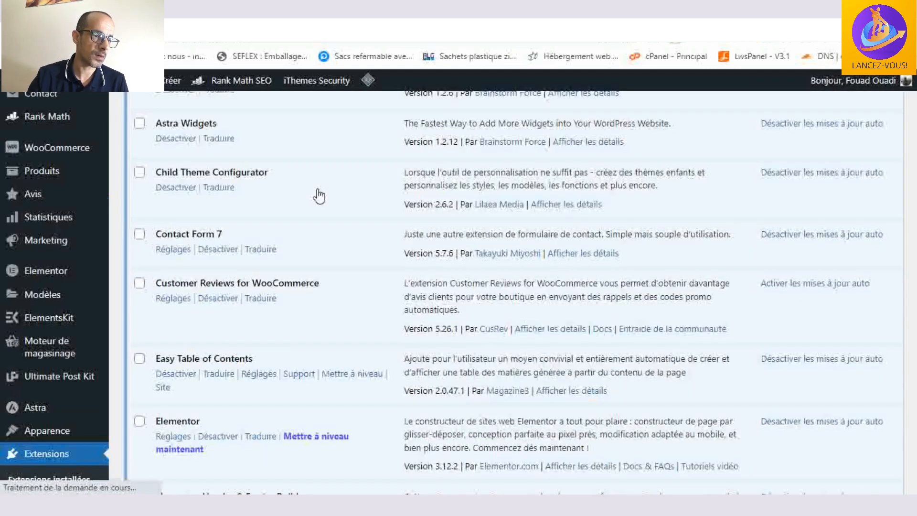
{"action": "scroll", "coordinate": [317, 193], "scroll_direction": "down", "scroll_amount": 7}
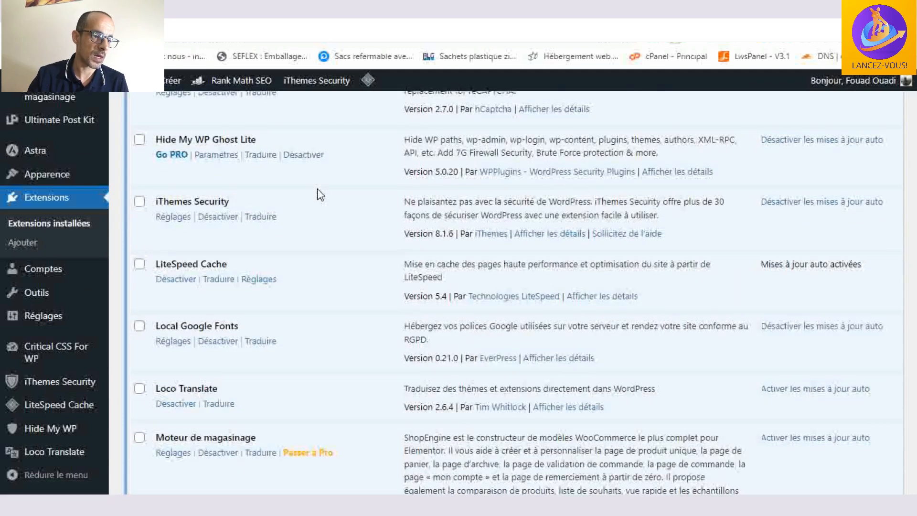
{"action": "scroll", "coordinate": [283, 258], "scroll_direction": "down", "scroll_amount": 3}
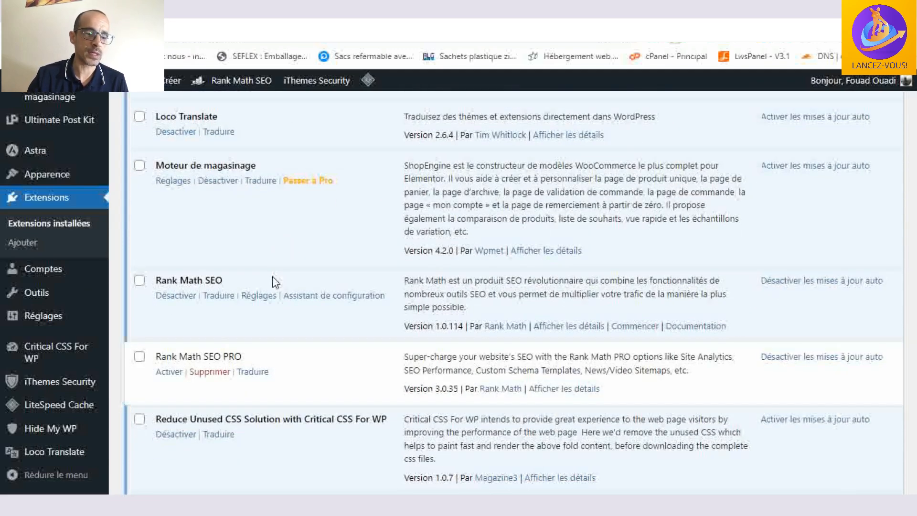
{"action": "left_click", "coordinate": [169, 373]}
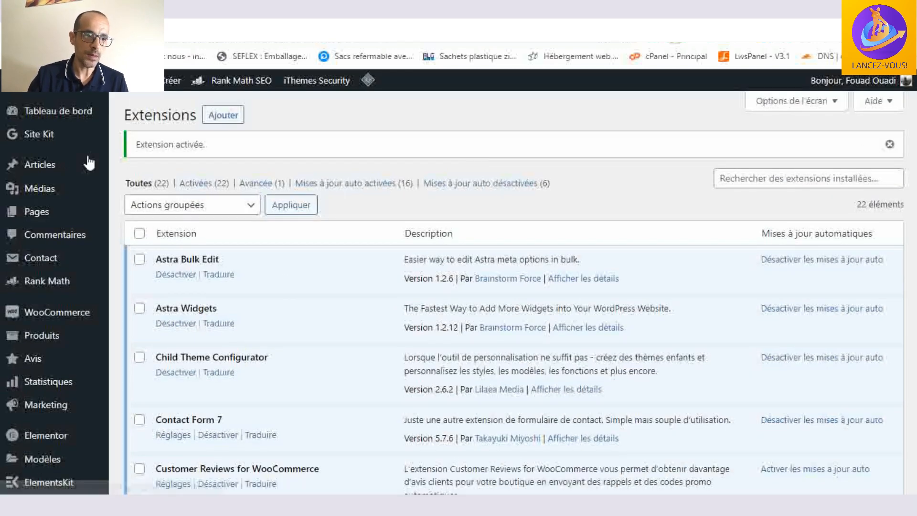
- Open the Rank Math dashboard and look through its modules, from Surveillance 404 down to Plan de site vidéo and WooCommerce
{"action": "scroll", "coordinate": [52, 210], "scroll_direction": "down", "scroll_amount": 1}
{"action": "mouse_move", "coordinate": [47, 217]}
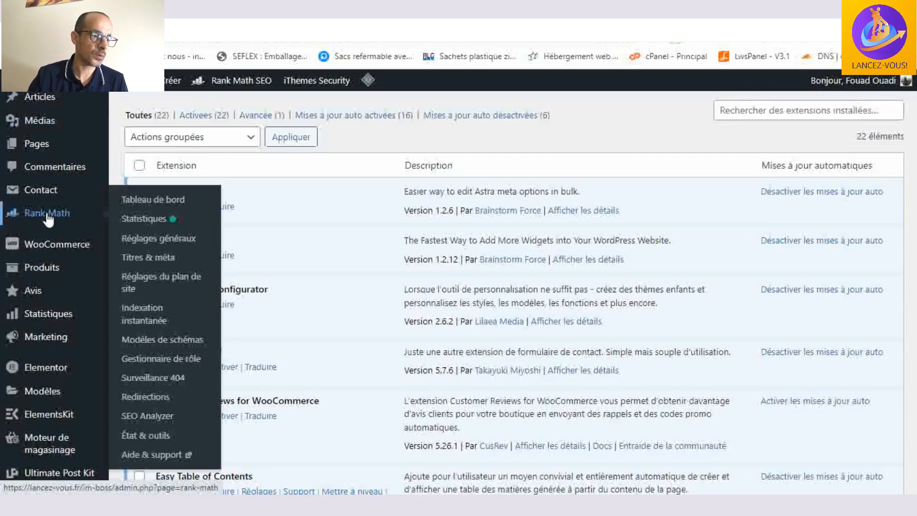
{"action": "left_click", "coordinate": [158, 209]}
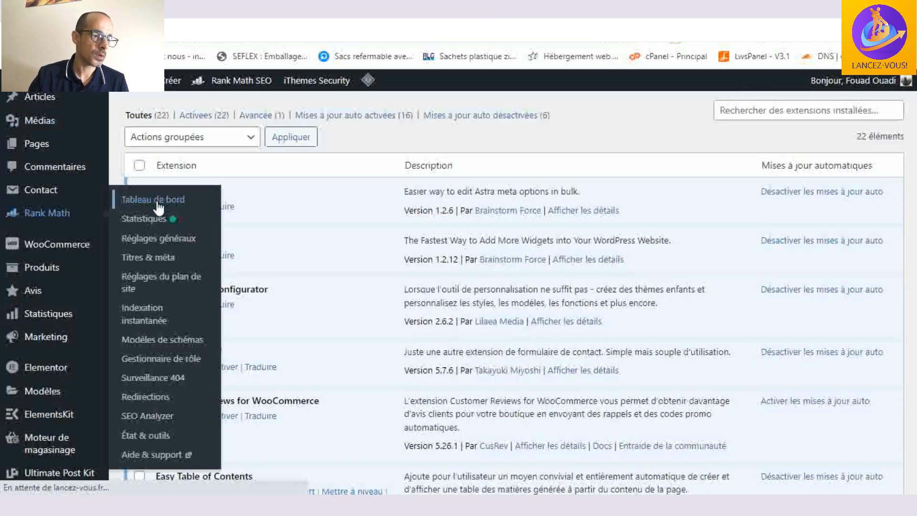
{"action": "scroll", "coordinate": [467, 178], "scroll_direction": "down", "scroll_amount": 2}
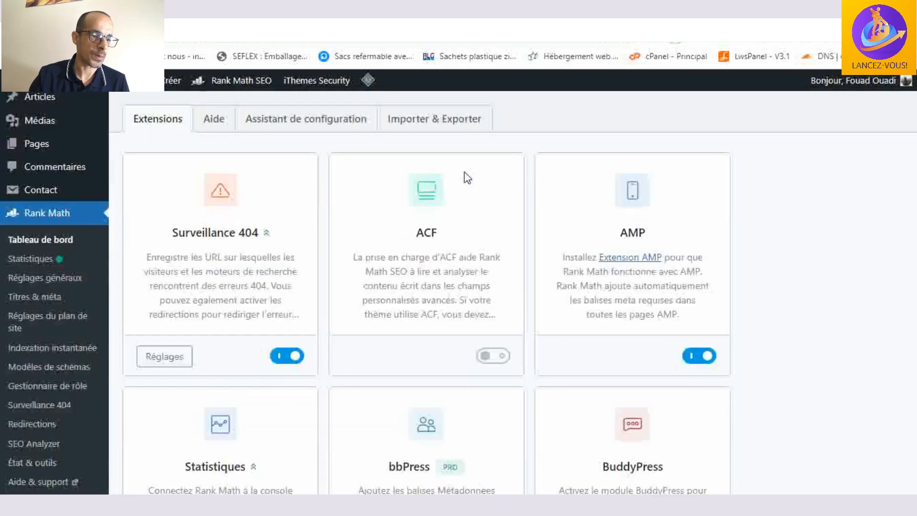
{"action": "scroll", "coordinate": [611, 196], "scroll_direction": "down", "scroll_amount": 4}
{"action": "scroll", "coordinate": [611, 197], "scroll_direction": "down", "scroll_amount": 10}
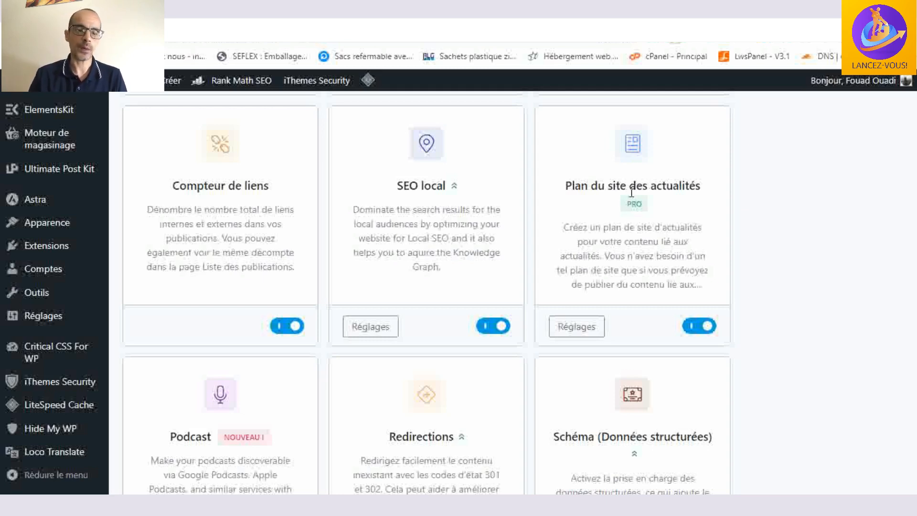
{"action": "scroll", "coordinate": [631, 196], "scroll_direction": "down", "scroll_amount": 10}
{"action": "scroll", "coordinate": [628, 199], "scroll_direction": "down", "scroll_amount": 4}
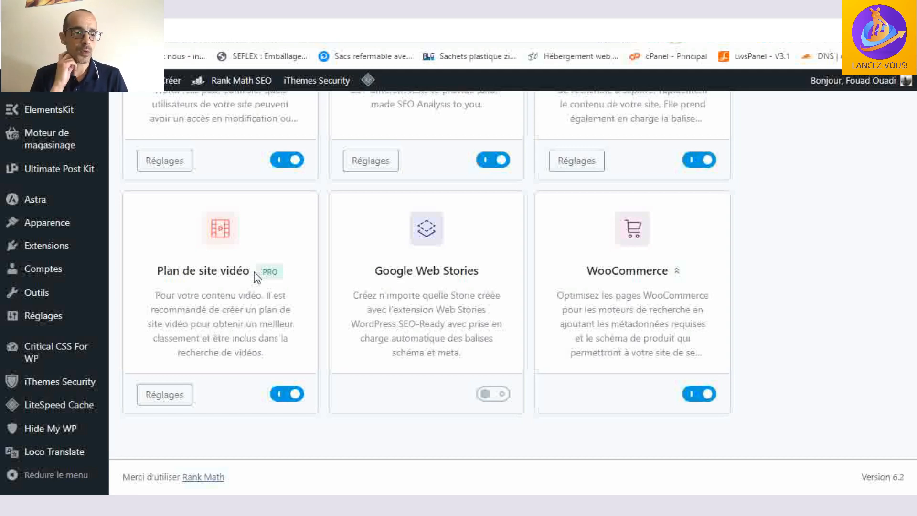
- Leave the modules overview and open Rank Math's list of schema templates
{"action": "scroll", "coordinate": [257, 277], "scroll_direction": "up", "scroll_amount": 5}
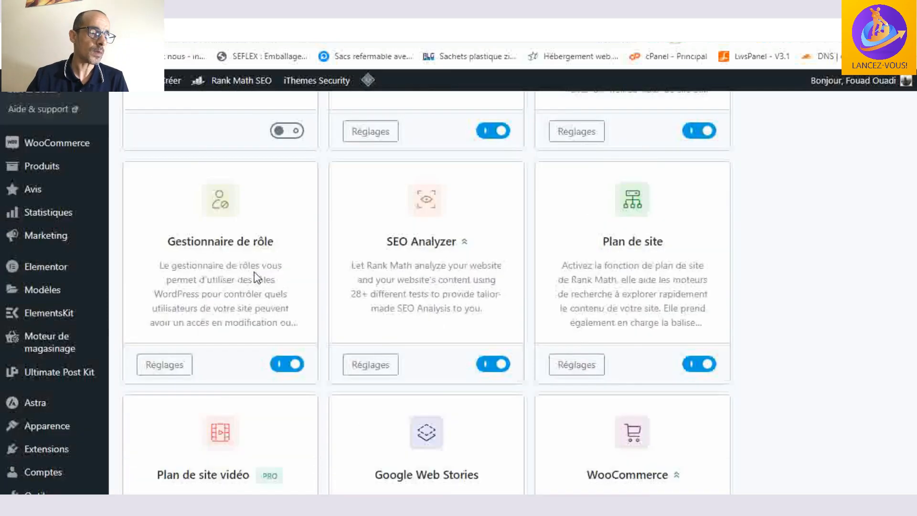
{"action": "scroll", "coordinate": [159, 250], "scroll_direction": "up", "scroll_amount": 3}
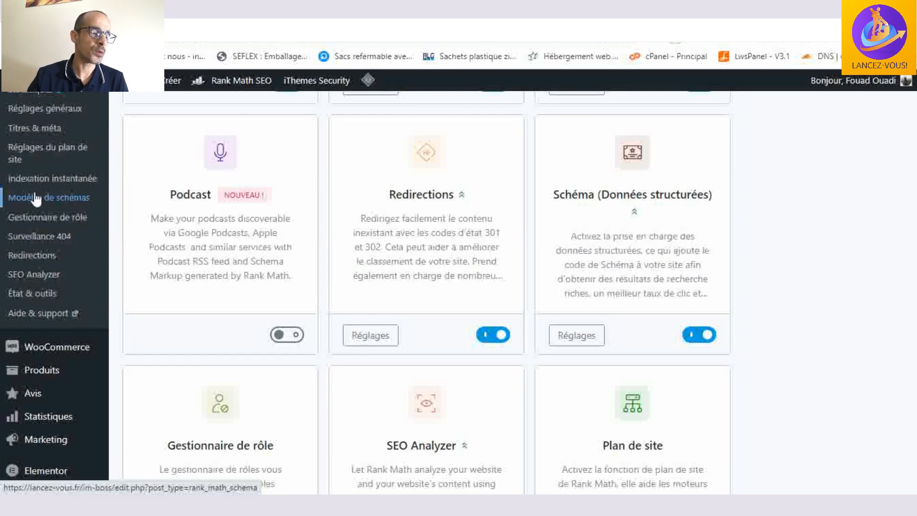
{"action": "left_click", "coordinate": [71, 206]}
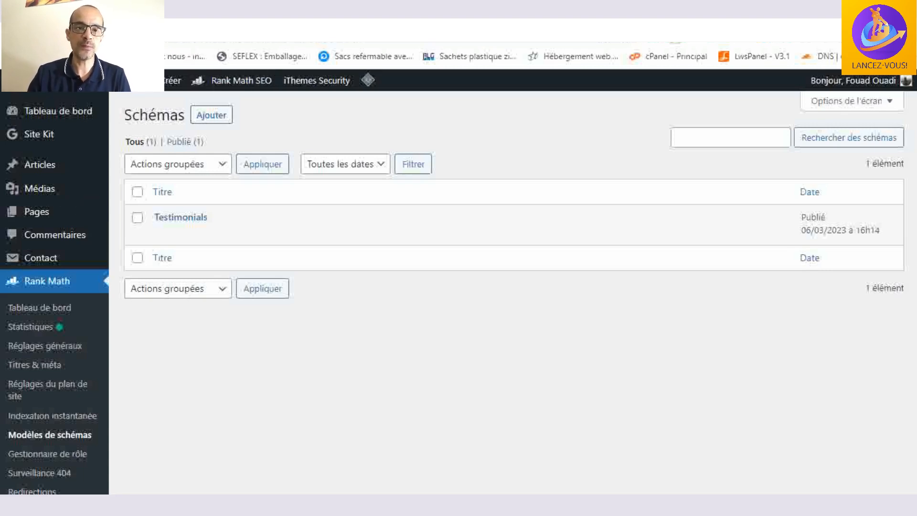
- Switch to Google and replace the "affiliation" query with a search for "recette de crepe"
{"action": "left_click", "coordinate": [497, 10]}
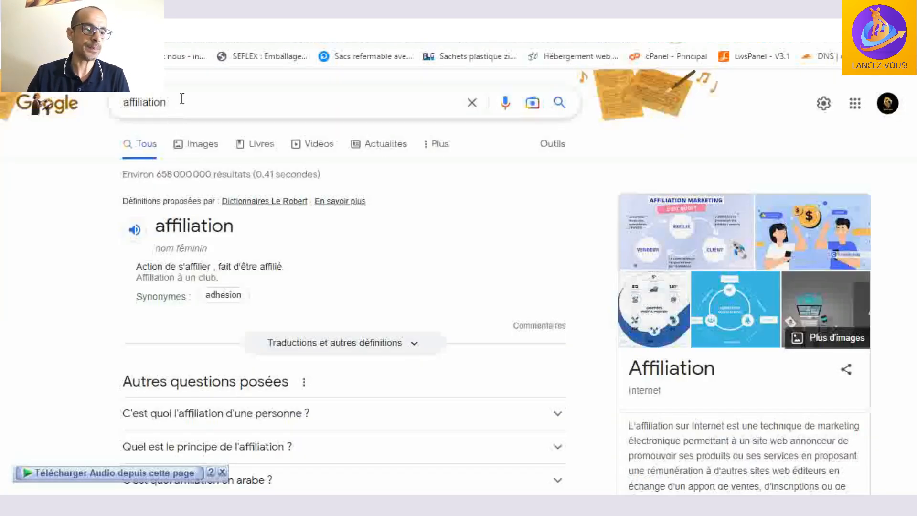
{"action": "left_click", "coordinate": [182, 99]}
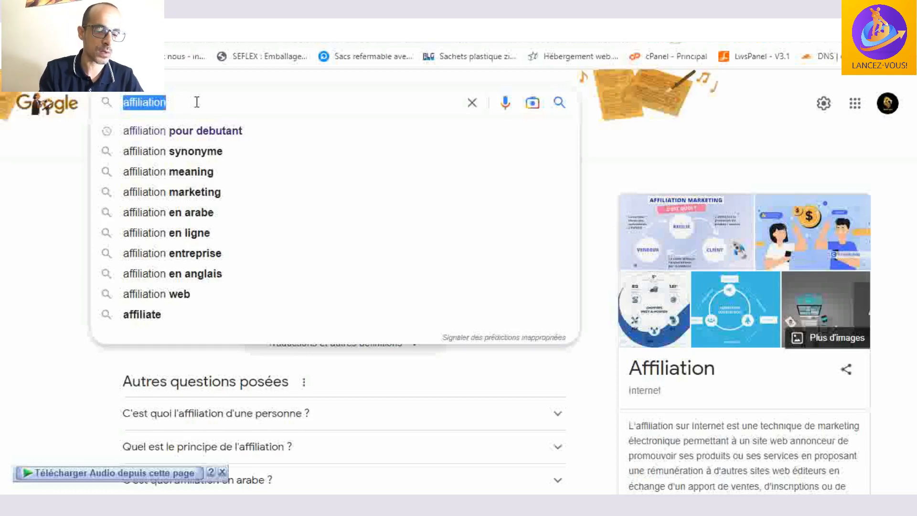
{"action": "type", "text": "rece"}
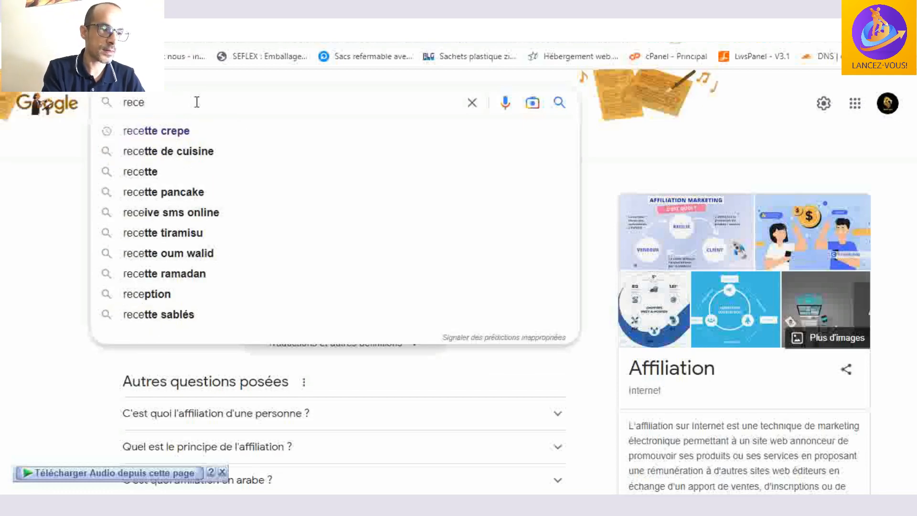
{"action": "type", "text": "tte de"}
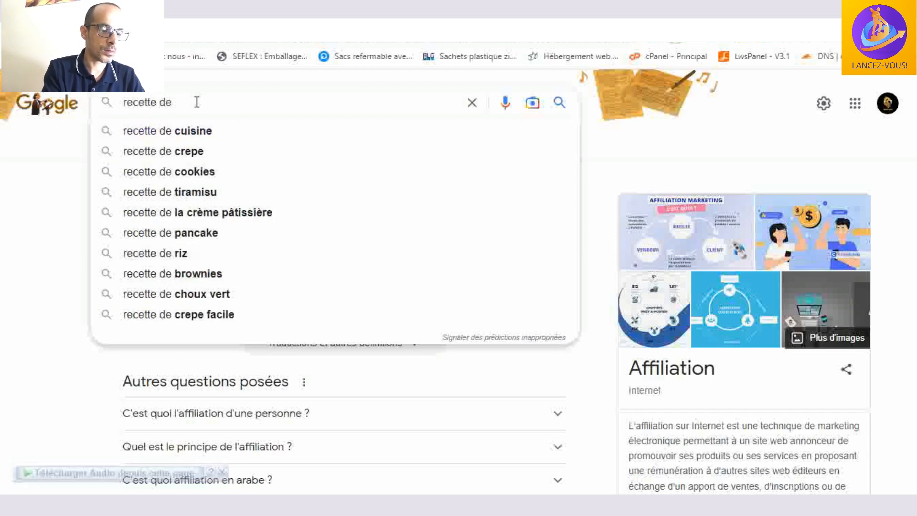
{"action": "left_click", "coordinate": [207, 152]}
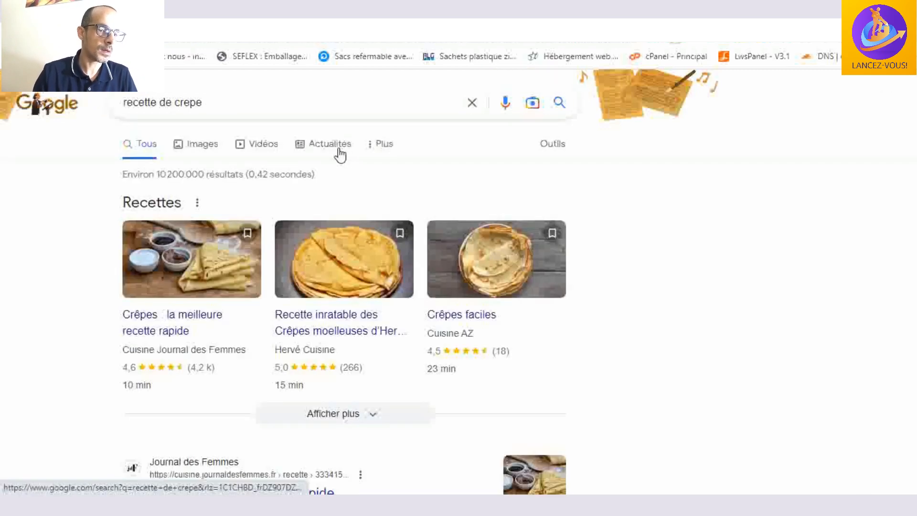
- Examine the ratings, review counts and preparation times in the rich snippets of the crêpe recipe results
{"action": "scroll", "coordinate": [339, 154], "scroll_direction": "down", "scroll_amount": 2}
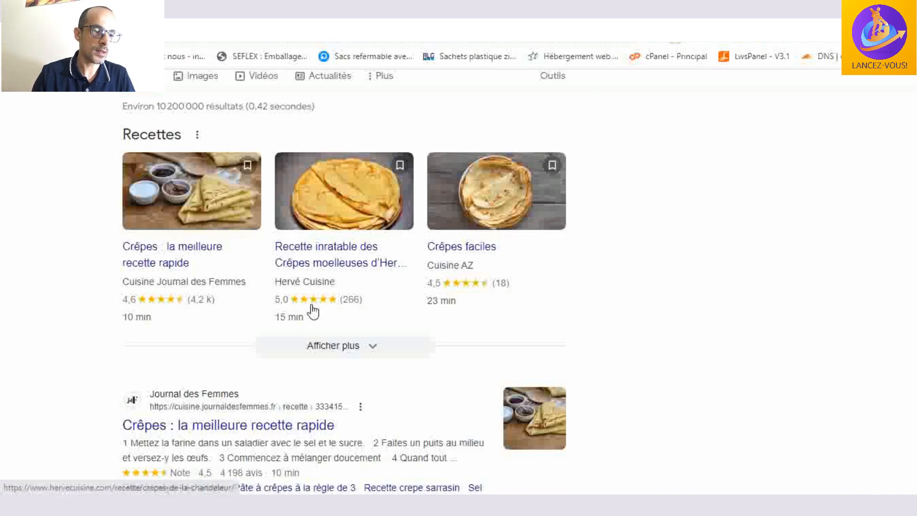
{"action": "scroll", "coordinate": [598, 254], "scroll_direction": "down", "scroll_amount": 3}
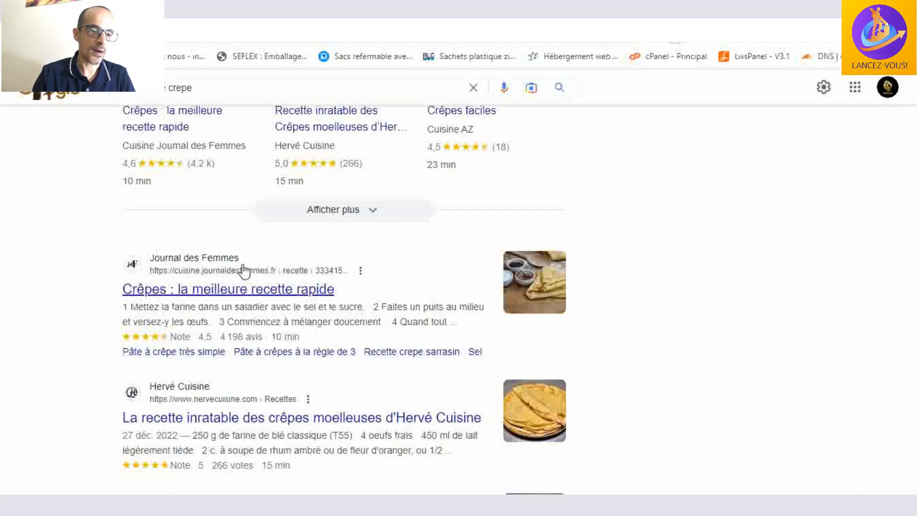
{"action": "scroll", "coordinate": [256, 312], "scroll_direction": "down", "scroll_amount": 1}
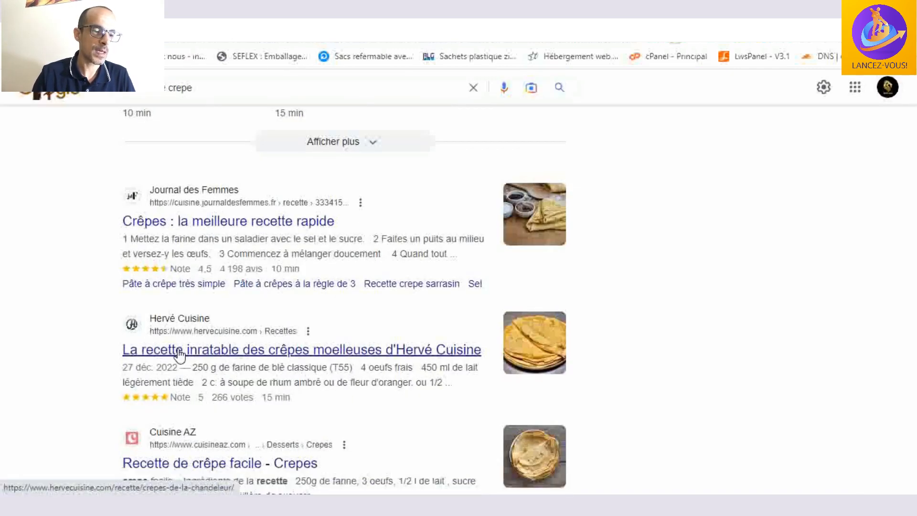
{"action": "scroll", "coordinate": [203, 332], "scroll_direction": "down", "scroll_amount": 1}
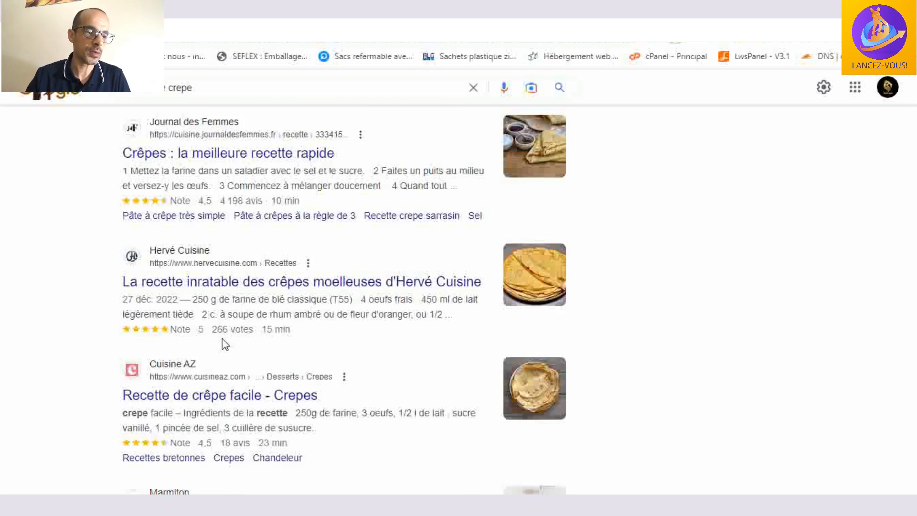
{"action": "scroll", "coordinate": [224, 344], "scroll_direction": "down", "scroll_amount": 1}
{"action": "scroll", "coordinate": [253, 329], "scroll_direction": "up", "scroll_amount": 4}
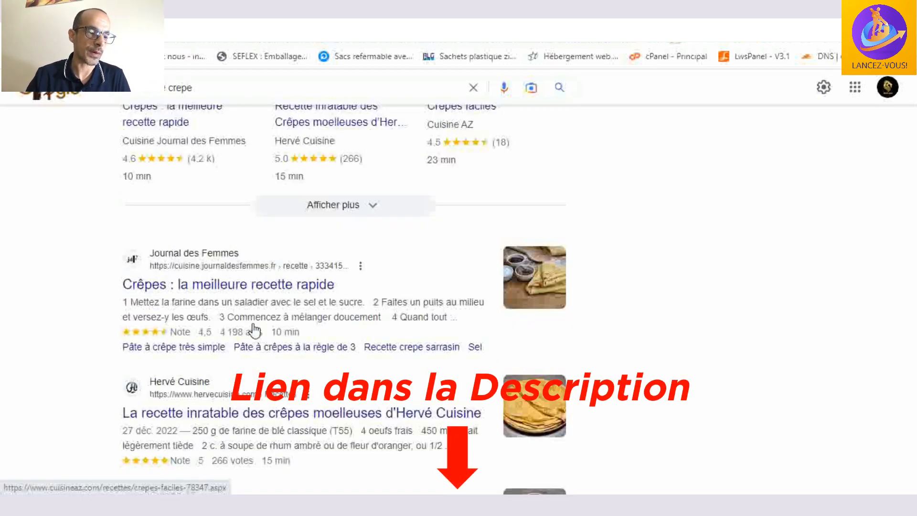
- Leave the Google recipe results, return to Rank Math's modules overview and look through the Surveillance 404 and Statistiques modules
{"action": "scroll", "coordinate": [253, 329], "scroll_direction": "up", "scroll_amount": 3}
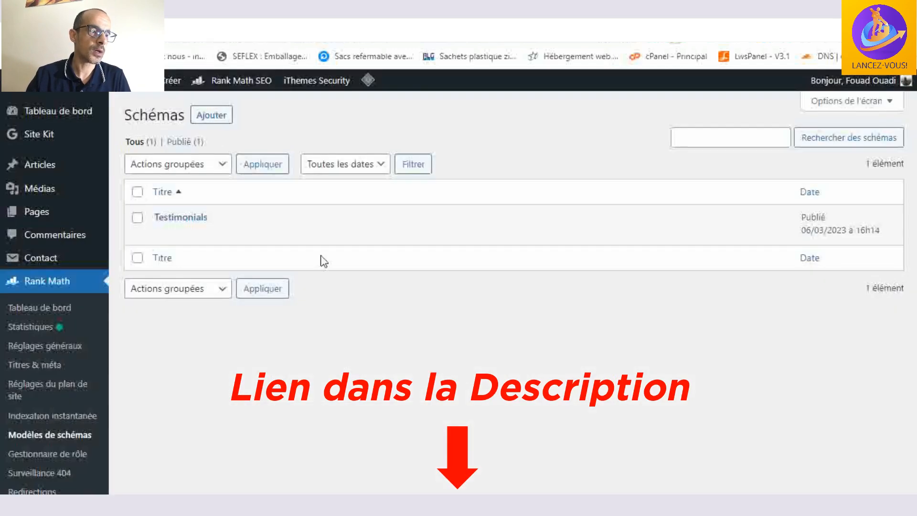
{"action": "scroll", "coordinate": [21, 287], "scroll_direction": "down", "scroll_amount": 1}
{"action": "left_click", "coordinate": [51, 245]}
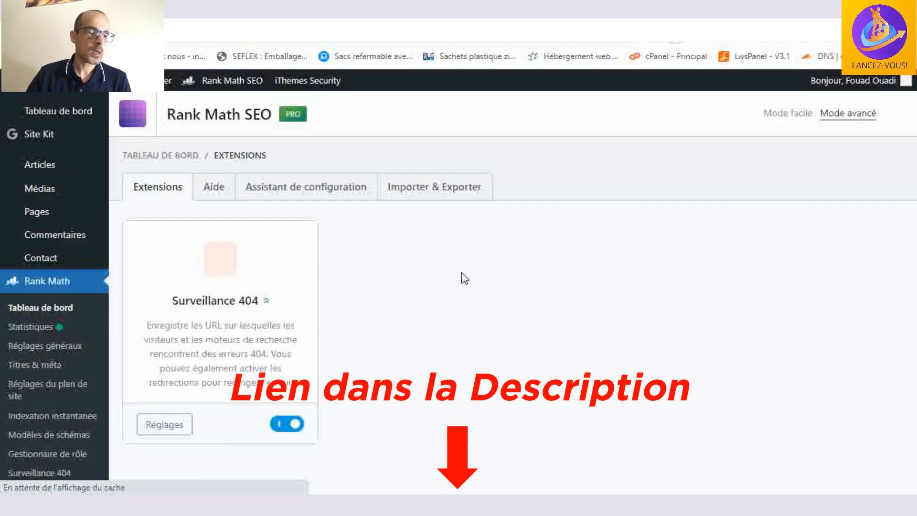
{"action": "scroll", "coordinate": [438, 299], "scroll_direction": "down", "scroll_amount": 1}
{"action": "scroll", "coordinate": [438, 298], "scroll_direction": "down", "scroll_amount": 1}
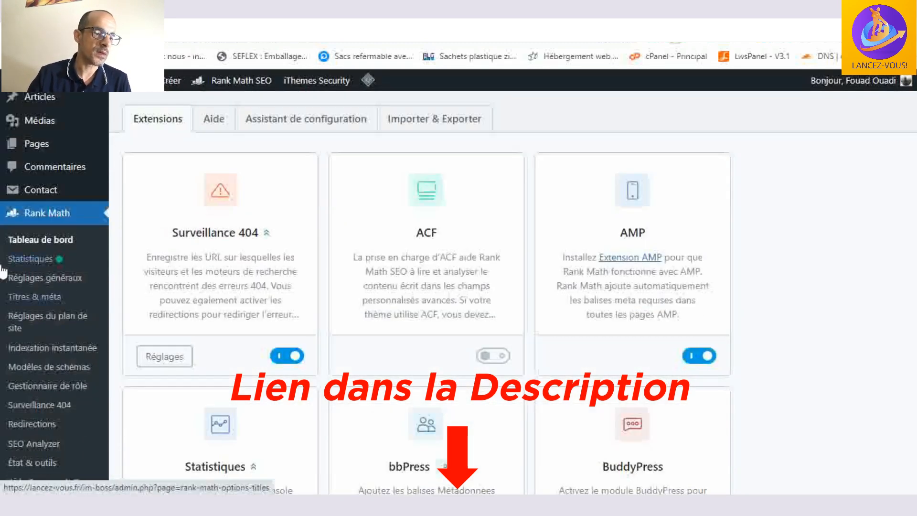
{"action": "left_click", "coordinate": [45, 262]}
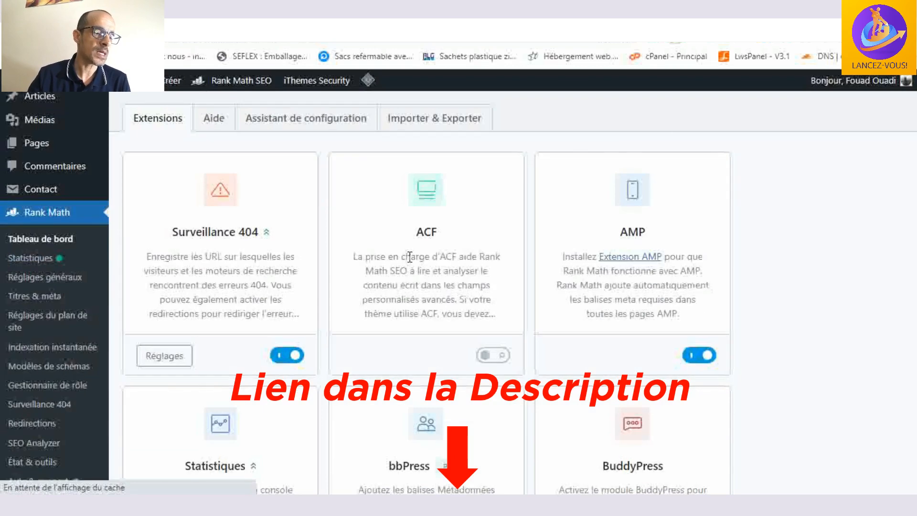
{"action": "scroll", "coordinate": [19, 248], "scroll_direction": "down", "scroll_amount": 4}
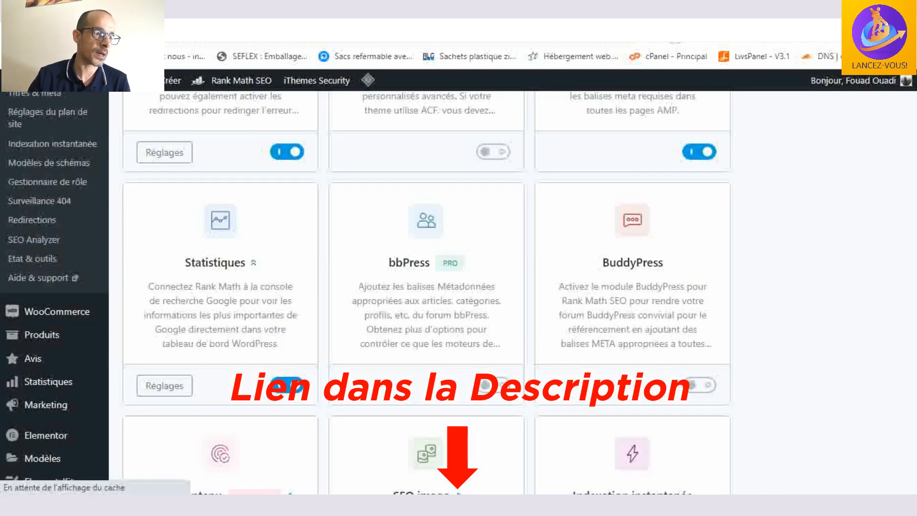
- Switch to Rank Math's pricing page and examine the free versus premium feature comparison, from Google Analytics 4 integration to Google Trends
{"action": "left_click", "coordinate": [205, 10]}
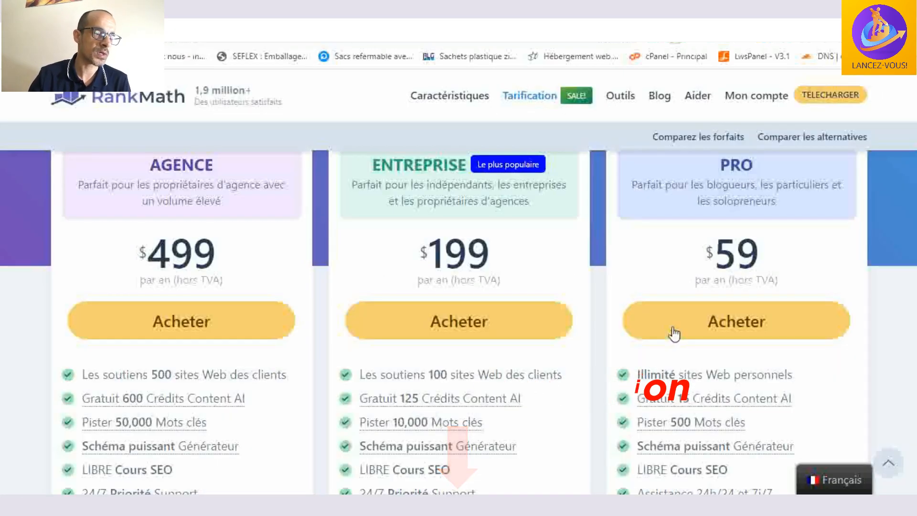
{"action": "scroll", "coordinate": [672, 330], "scroll_direction": "down", "scroll_amount": 11}
{"action": "scroll", "coordinate": [525, 315], "scroll_direction": "down", "scroll_amount": 6}
{"action": "scroll", "coordinate": [460, 317], "scroll_direction": "up", "scroll_amount": 1}
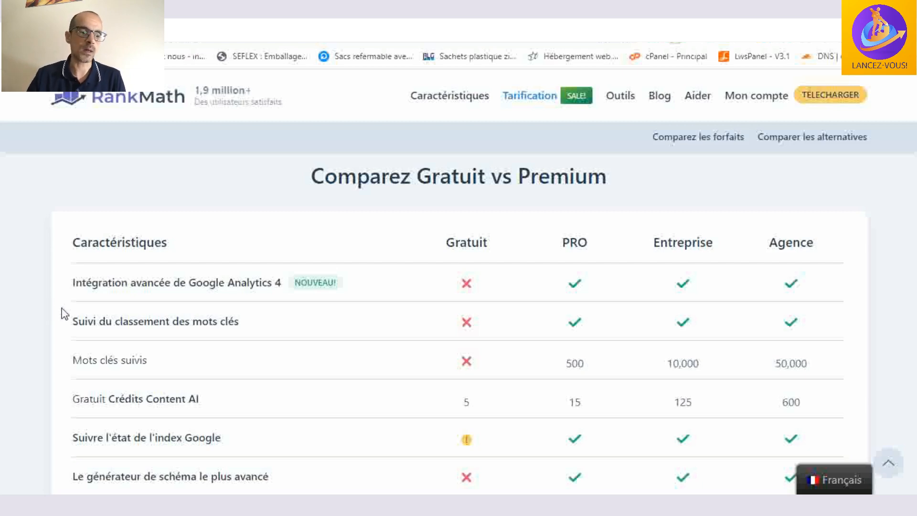
{"action": "scroll", "coordinate": [117, 302], "scroll_direction": "down", "scroll_amount": 1}
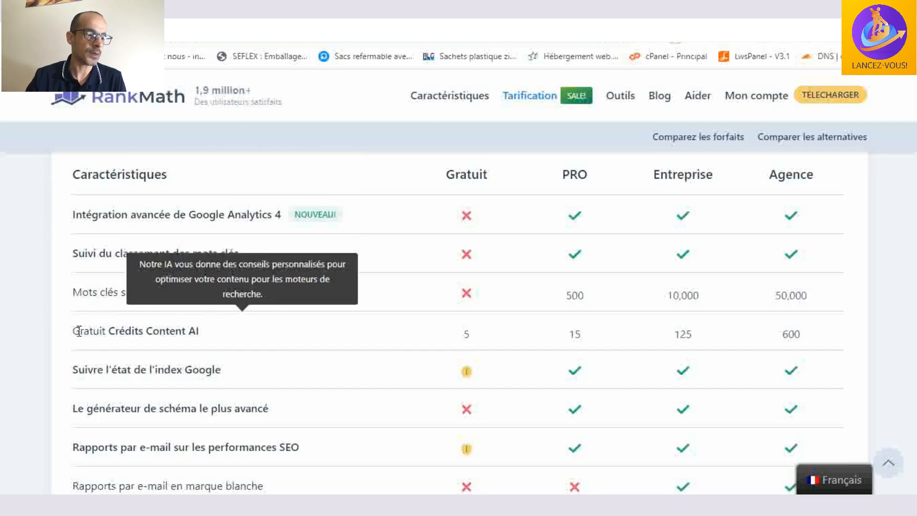
{"action": "scroll", "coordinate": [62, 327], "scroll_direction": "down", "scroll_amount": 1}
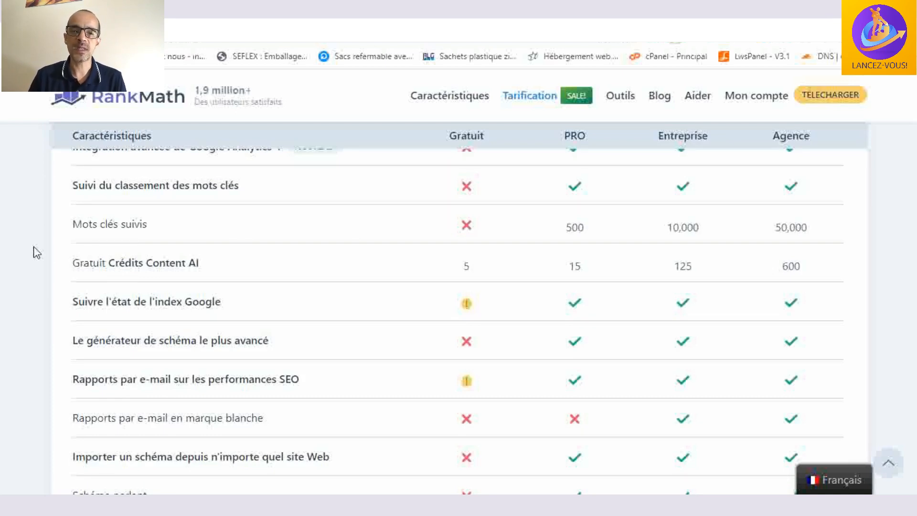
{"action": "scroll", "coordinate": [290, 286], "scroll_direction": "down", "scroll_amount": 1}
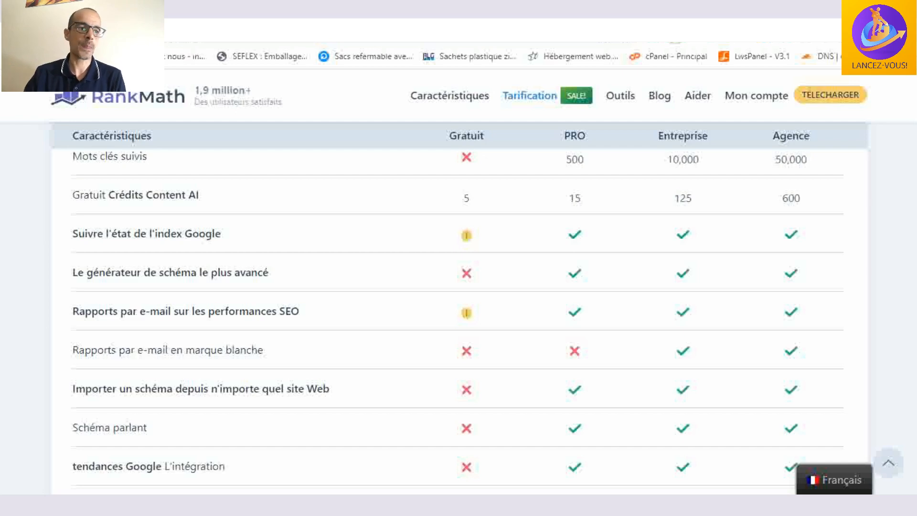
- Switch to the WordPress article list and review each article's SEO score, keyword, schema type and search traffic
{"action": "left_click", "coordinate": [143, 10]}
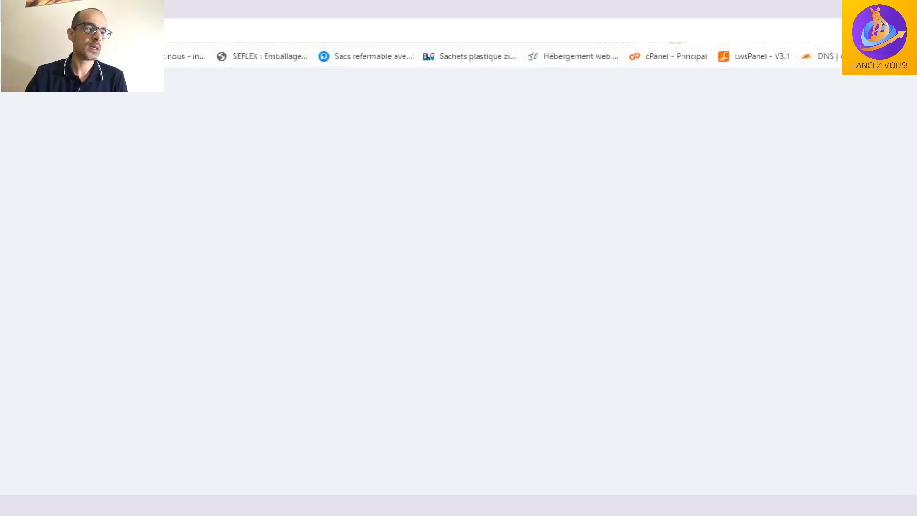
{"action": "left_click", "coordinate": [131, 9]}
{"action": "mouse_move", "coordinate": [549, 235]}
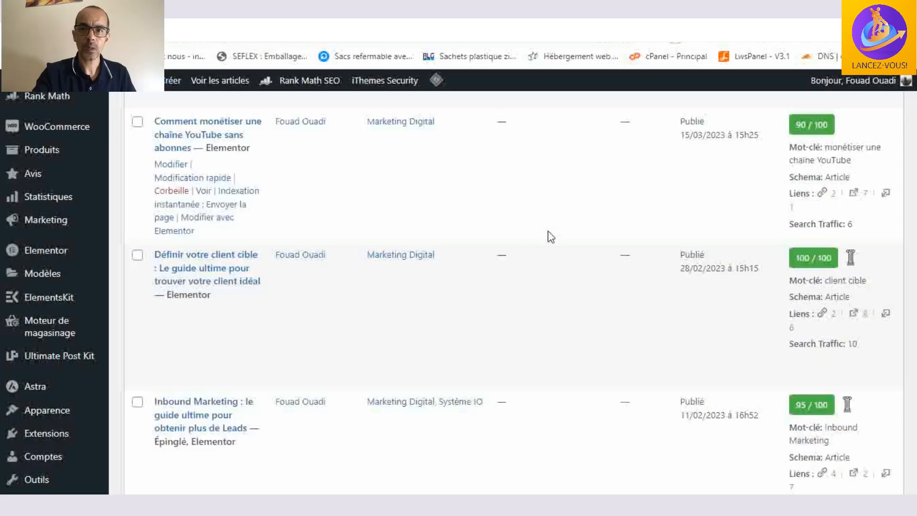
{"action": "scroll", "coordinate": [361, 212], "scroll_direction": "down", "scroll_amount": 2}
{"action": "scroll", "coordinate": [266, 242], "scroll_direction": "up", "scroll_amount": 2}
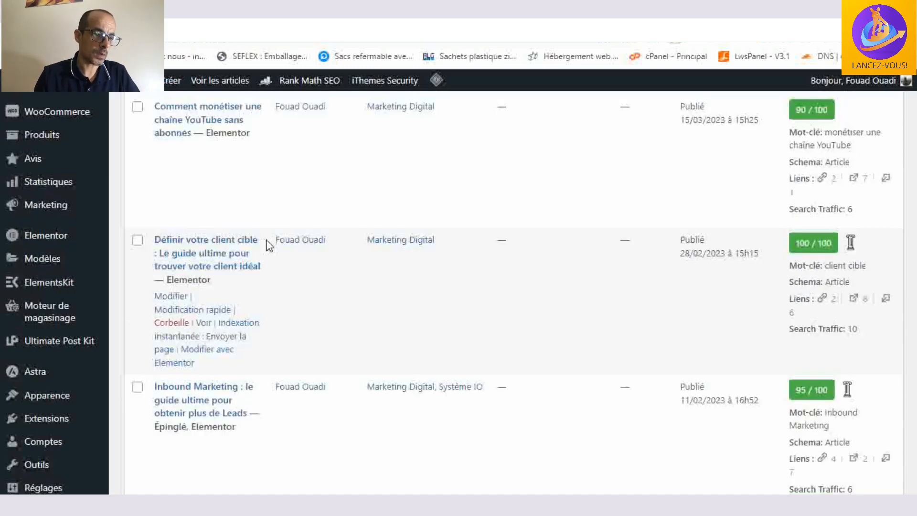
{"action": "scroll", "coordinate": [268, 244], "scroll_direction": "down", "scroll_amount": 4}
{"action": "scroll", "coordinate": [269, 245], "scroll_direction": "down", "scroll_amount": 8}
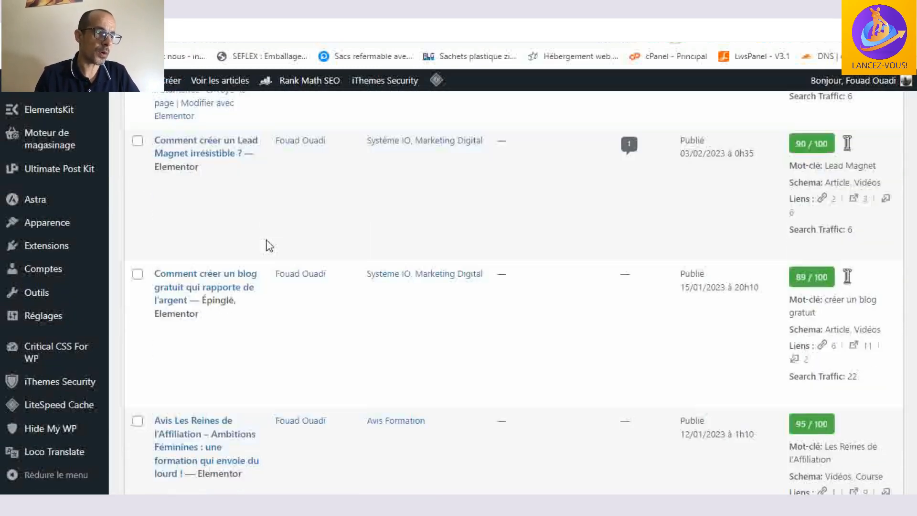
{"action": "mouse_move", "coordinate": [211, 229]}
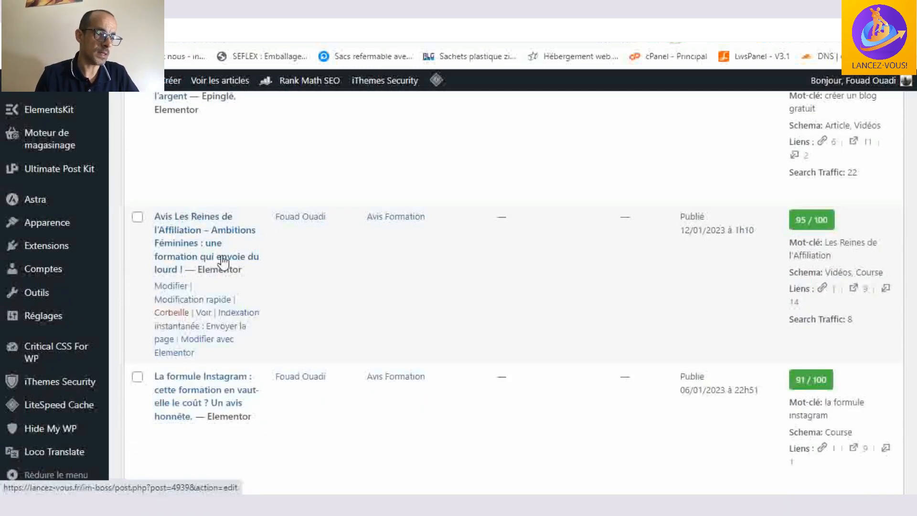
{"action": "scroll", "coordinate": [225, 258], "scroll_direction": "down", "scroll_amount": 2}
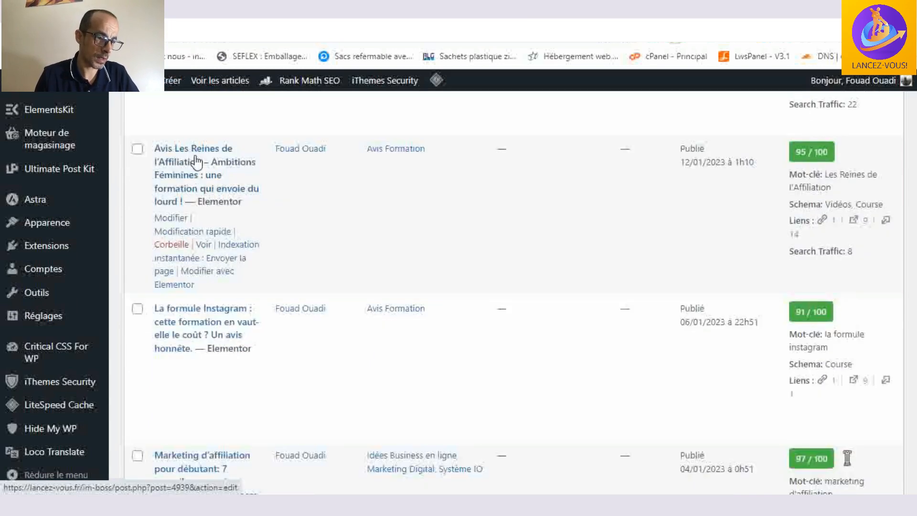
{"action": "scroll", "coordinate": [237, 199], "scroll_direction": "up", "scroll_amount": 10}
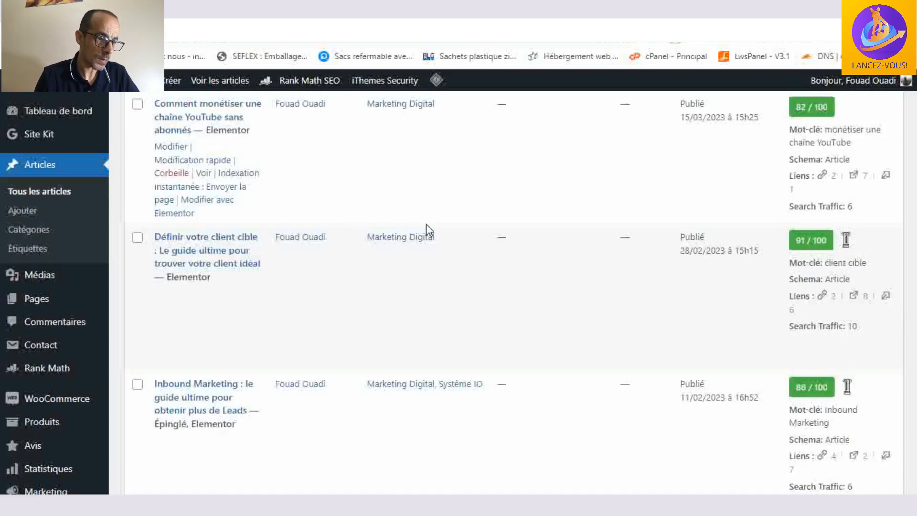
- Open the article "Avis Les Reines de l'Affiliation" from the list for editing with Elementor in a separate tab
{"action": "scroll", "coordinate": [422, 226], "scroll_direction": "down", "scroll_amount": 5}
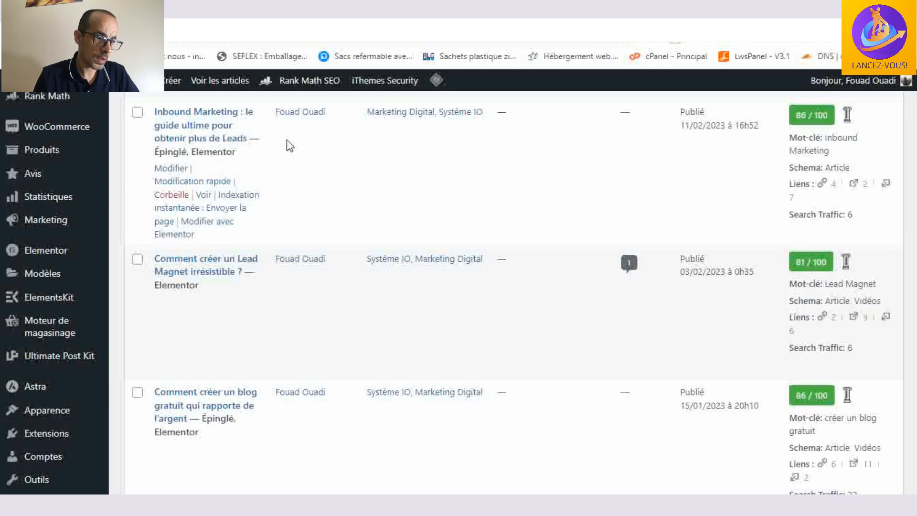
{"action": "scroll", "coordinate": [288, 143], "scroll_direction": "down", "scroll_amount": 2}
{"action": "scroll", "coordinate": [287, 144], "scroll_direction": "down", "scroll_amount": 9}
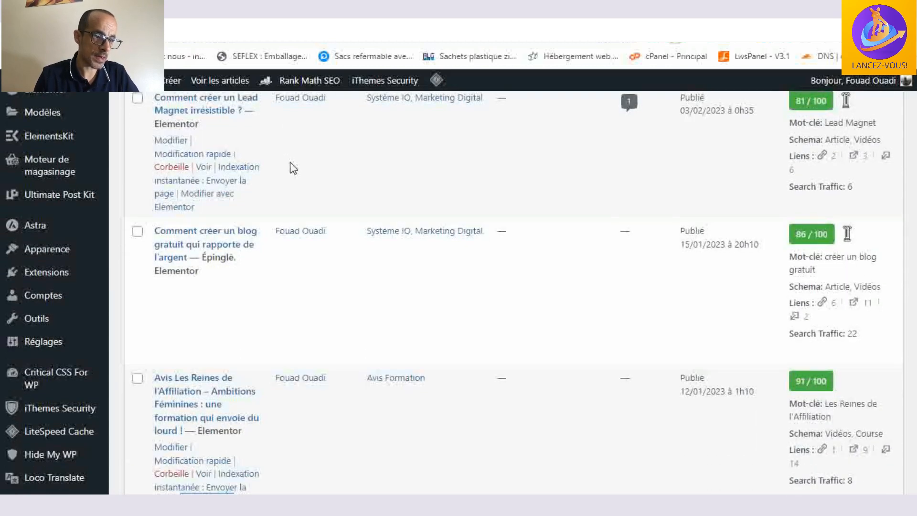
{"action": "scroll", "coordinate": [310, 190], "scroll_direction": "up", "scroll_amount": 1}
{"action": "scroll", "coordinate": [299, 190], "scroll_direction": "down", "scroll_amount": 1}
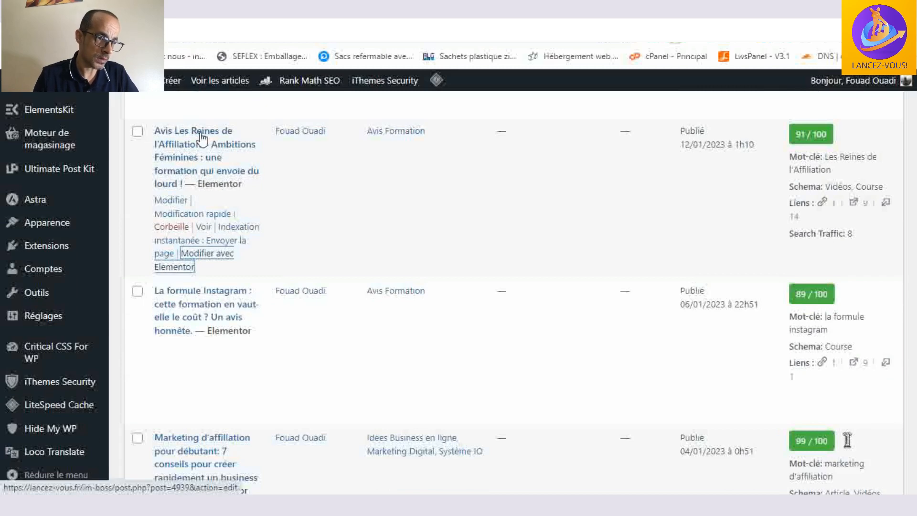
{"action": "right_click", "coordinate": [199, 253]}
{"action": "left_click", "coordinate": [262, 261]}
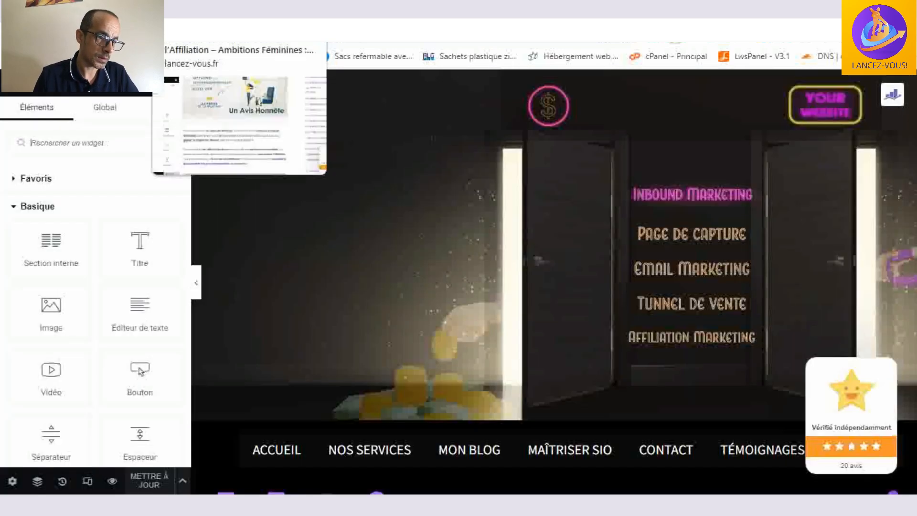
{"action": "left_click", "coordinate": [191, 9]}
- Look through the article's body, from its title and training modules to the embedded review video
{"action": "scroll", "coordinate": [376, 210], "scroll_direction": "up", "scroll_amount": 5}
{"action": "scroll", "coordinate": [377, 211], "scroll_direction": "up", "scroll_amount": 4}
{"action": "scroll", "coordinate": [376, 208], "scroll_direction": "down", "scroll_amount": 10}
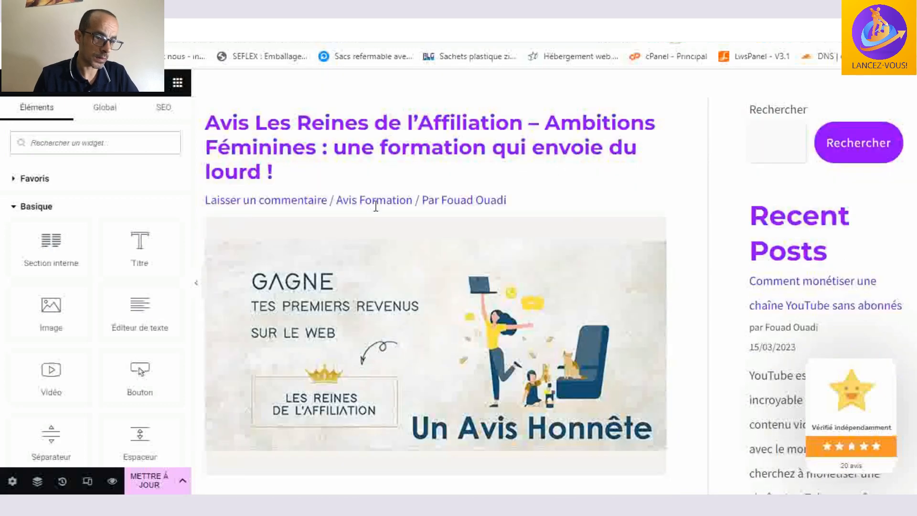
{"action": "scroll", "coordinate": [375, 205], "scroll_direction": "down", "scroll_amount": 20}
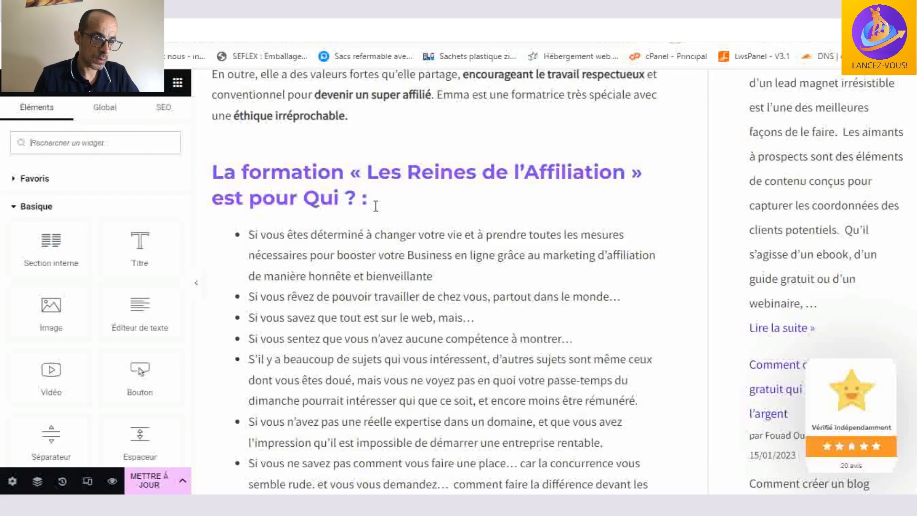
{"action": "scroll", "coordinate": [375, 206], "scroll_direction": "down", "scroll_amount": 20}
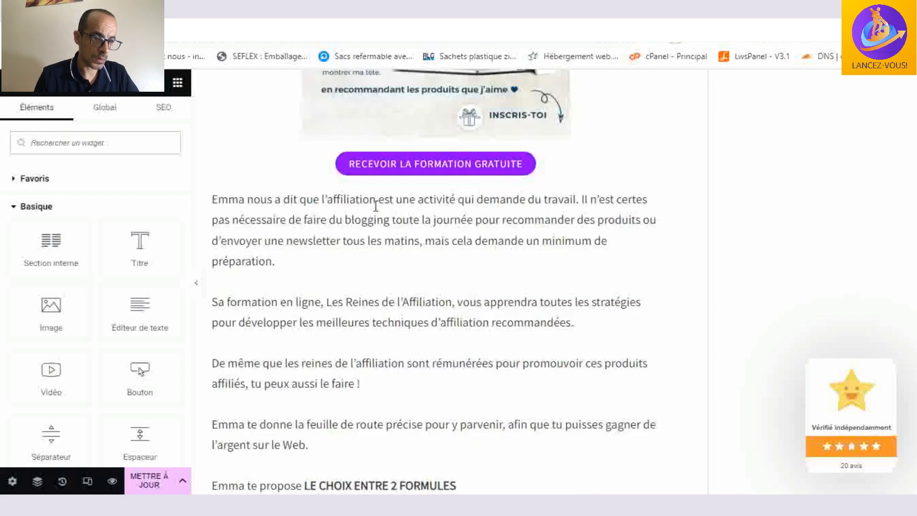
{"action": "scroll", "coordinate": [376, 206], "scroll_direction": "down", "scroll_amount": 20}
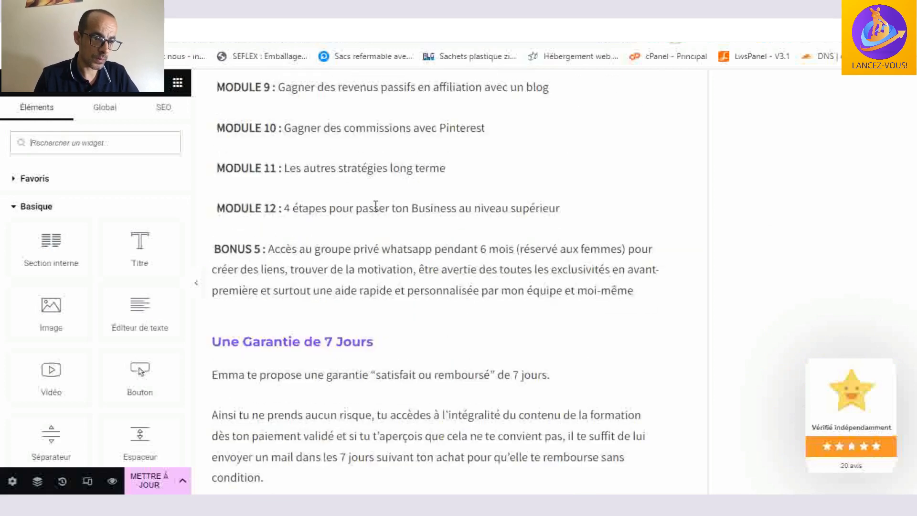
{"action": "scroll", "coordinate": [376, 206], "scroll_direction": "down", "scroll_amount": 15}
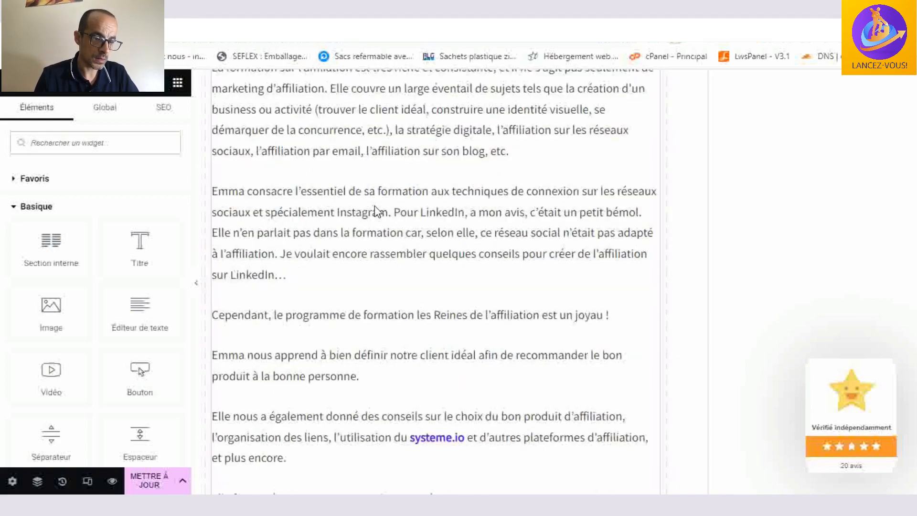
{"action": "scroll", "coordinate": [374, 205], "scroll_direction": "up", "scroll_amount": 15}
{"action": "scroll", "coordinate": [430, 188], "scroll_direction": "down", "scroll_amount": 8}
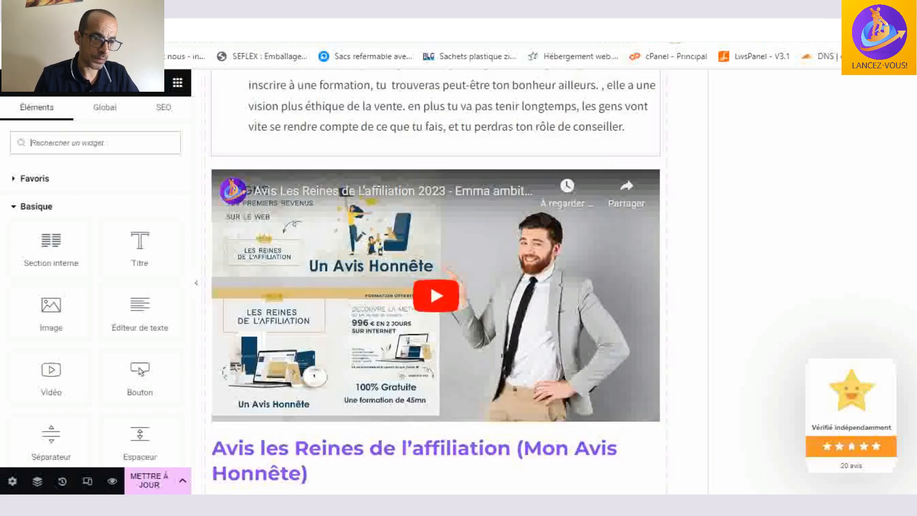
- Examine the scored review list and the course review box with its provider details, editor's rating and pros
{"action": "scroll", "coordinate": [390, 247], "scroll_direction": "down", "scroll_amount": 10}
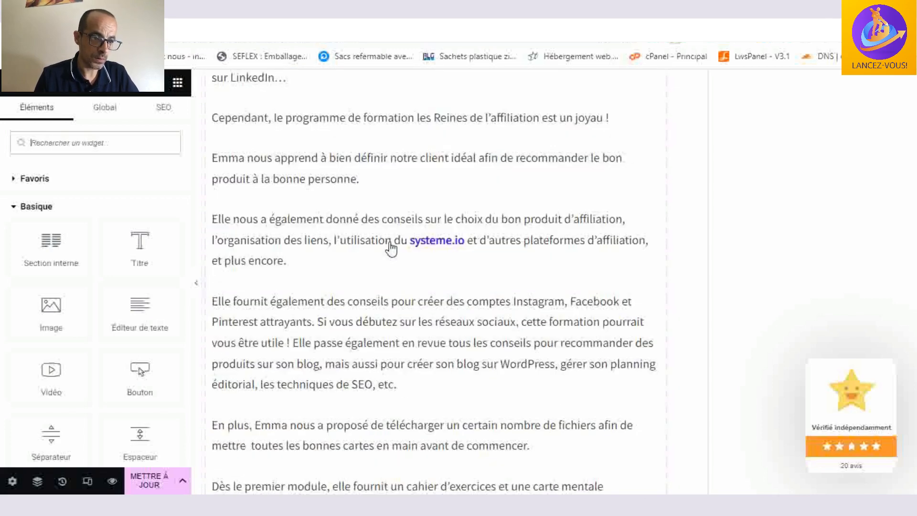
{"action": "scroll", "coordinate": [485, 205], "scroll_direction": "down", "scroll_amount": 15}
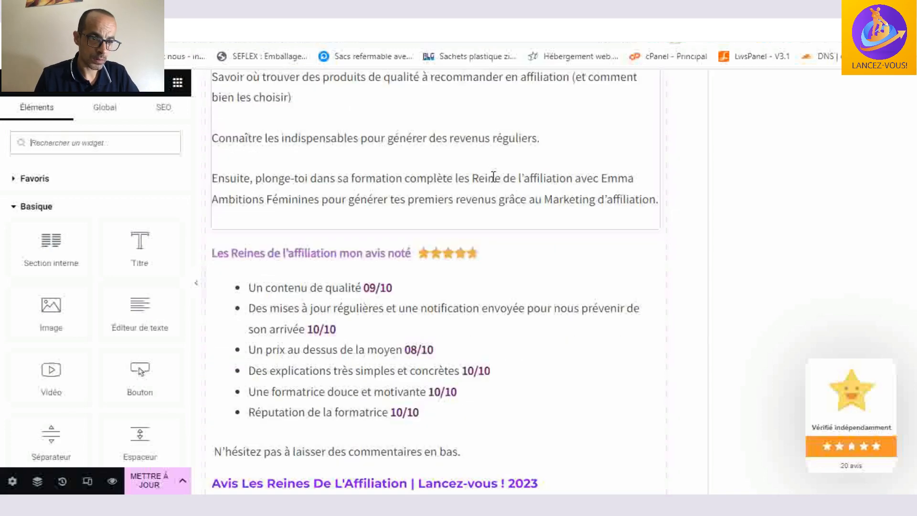
{"action": "scroll", "coordinate": [494, 182], "scroll_direction": "up", "scroll_amount": 4}
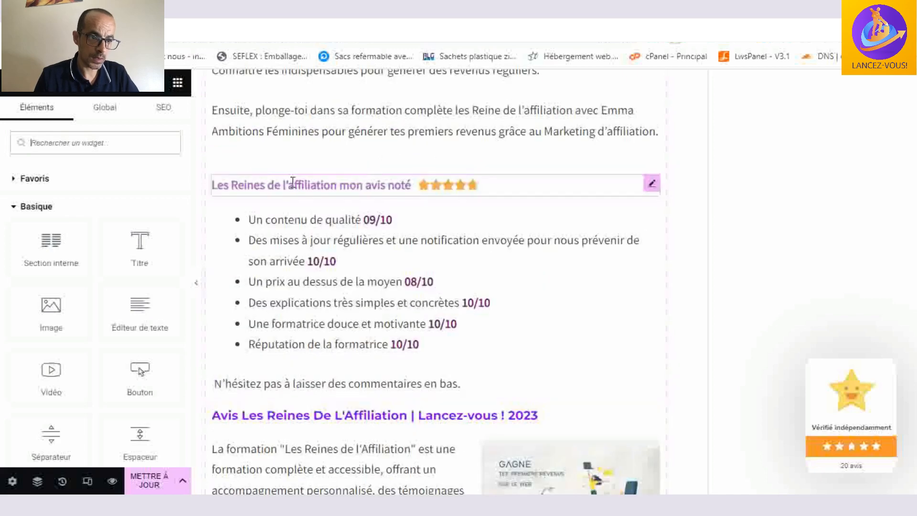
{"action": "scroll", "coordinate": [504, 216], "scroll_direction": "down", "scroll_amount": 5}
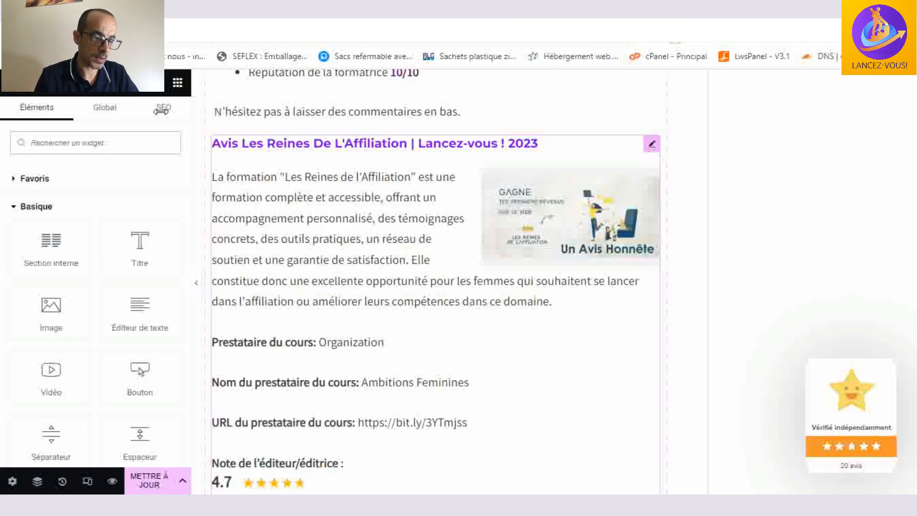
{"action": "scroll", "coordinate": [342, 149], "scroll_direction": "down", "scroll_amount": 6}
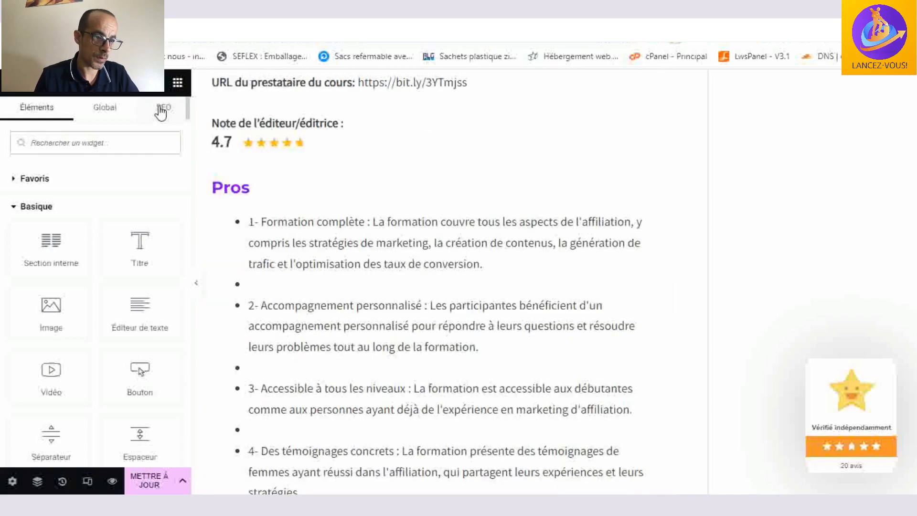
- Check the article's SEO score and focus keywords, and open its Course schema in the Schema Builder
{"action": "left_click", "coordinate": [163, 112]}
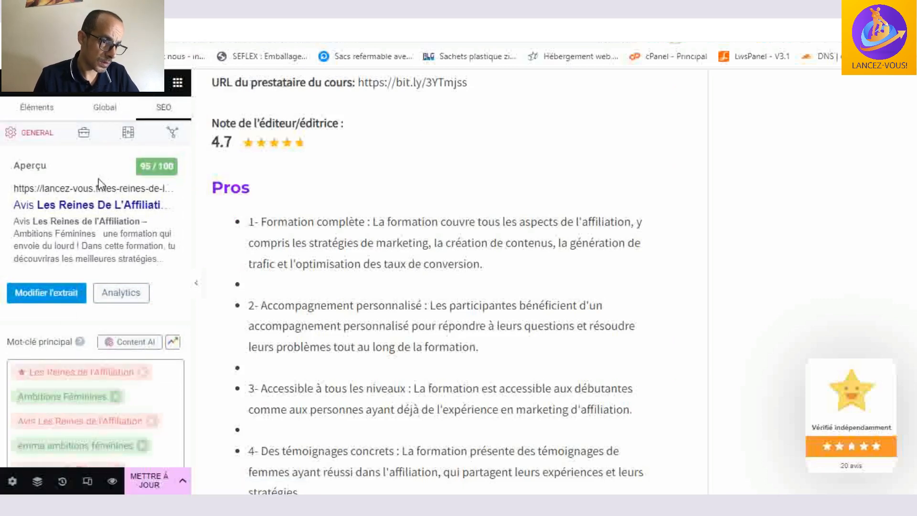
{"action": "scroll", "coordinate": [129, 138], "scroll_direction": "down", "scroll_amount": 2}
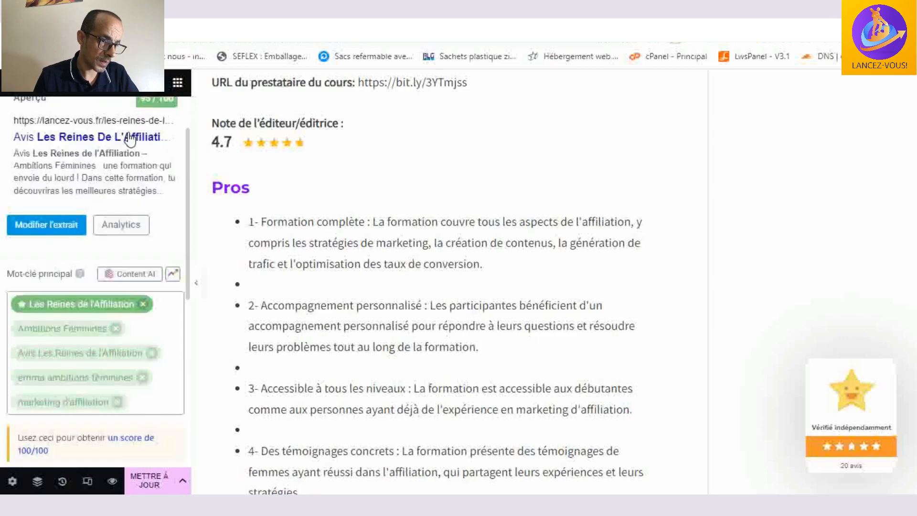
{"action": "scroll", "coordinate": [130, 140], "scroll_direction": "up", "scroll_amount": 2}
{"action": "left_click", "coordinate": [128, 136]}
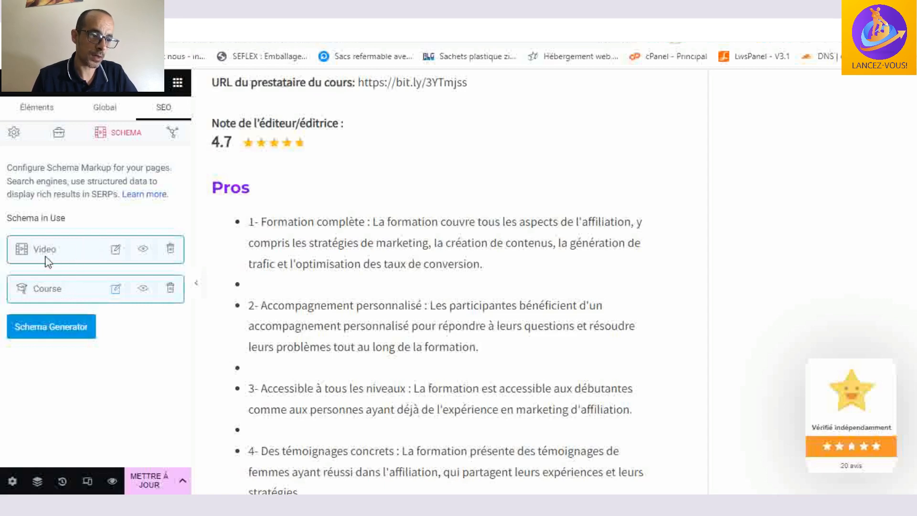
{"action": "left_click", "coordinate": [115, 289]}
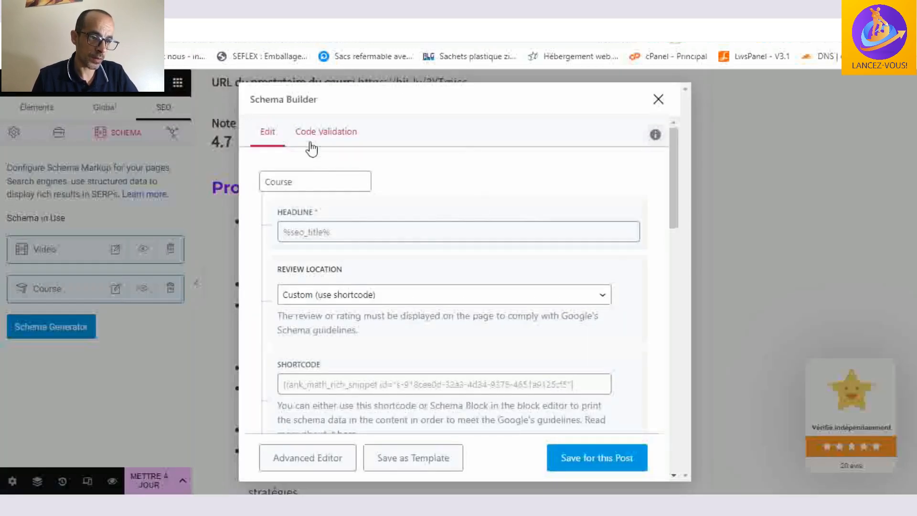
- Examine the Course schema's fields, from headline, shortcode and description to course provider, rating, pros and cons, and close the Schema Builder without saving
{"action": "left_click", "coordinate": [335, 184]}
{"action": "scroll", "coordinate": [460, 182], "scroll_direction": "down", "scroll_amount": 2}
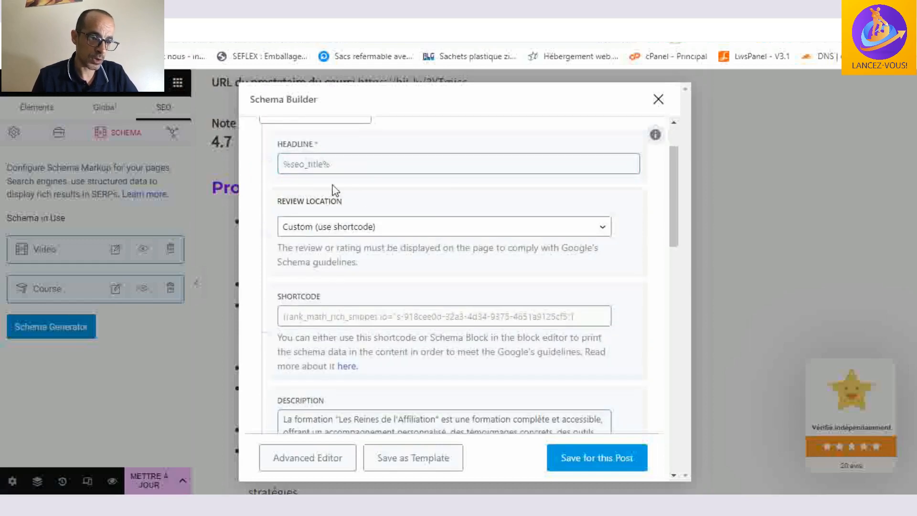
{"action": "scroll", "coordinate": [391, 198], "scroll_direction": "down", "scroll_amount": 4}
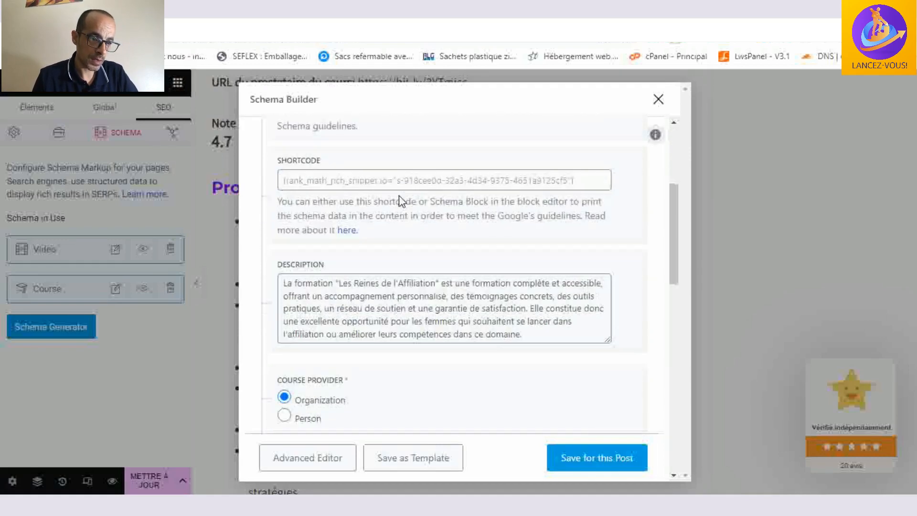
{"action": "scroll", "coordinate": [353, 231], "scroll_direction": "down", "scroll_amount": 2}
{"action": "scroll", "coordinate": [426, 231], "scroll_direction": "down", "scroll_amount": 4}
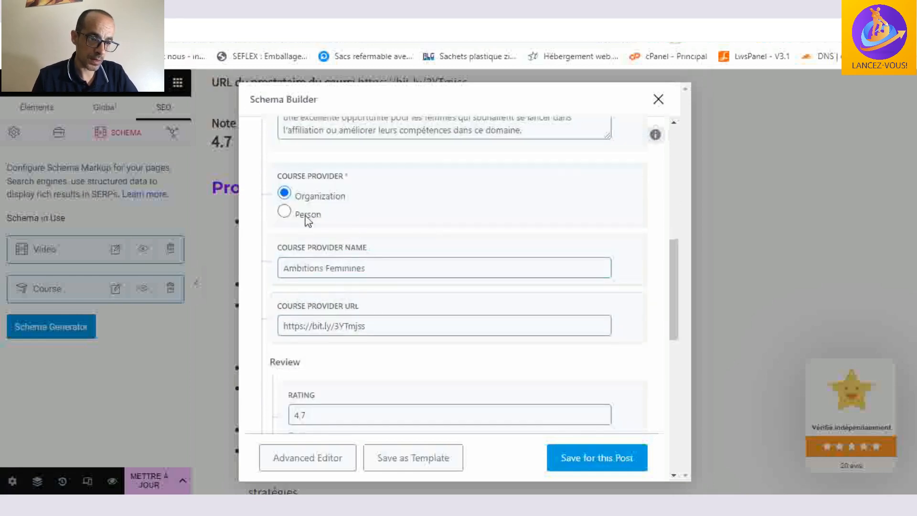
{"action": "scroll", "coordinate": [379, 244], "scroll_direction": "down", "scroll_amount": 4}
{"action": "scroll", "coordinate": [380, 243], "scroll_direction": "down", "scroll_amount": 4}
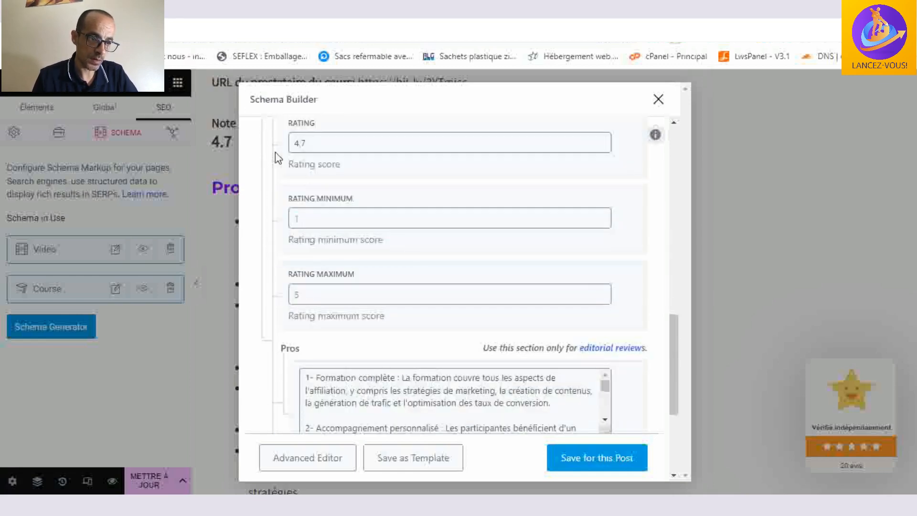
{"action": "scroll", "coordinate": [449, 239], "scroll_direction": "down", "scroll_amount": 4}
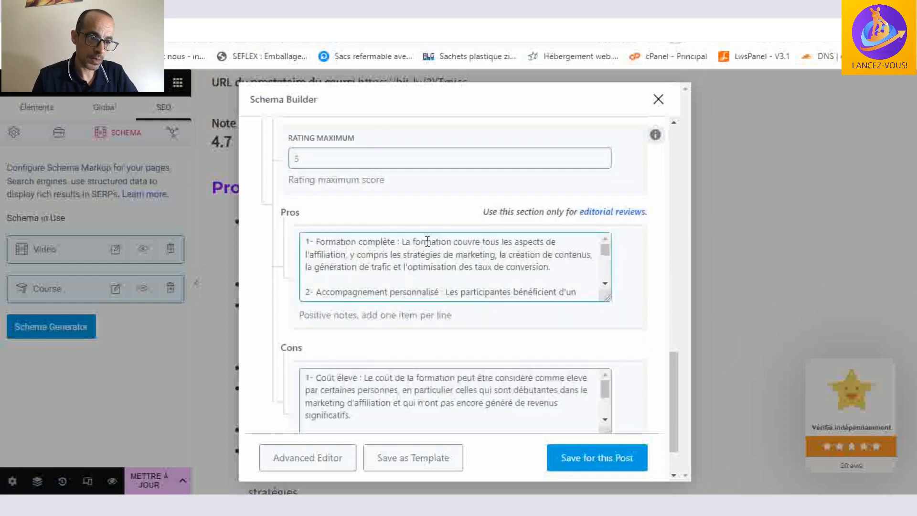
{"action": "scroll", "coordinate": [439, 257], "scroll_direction": "down", "scroll_amount": 3}
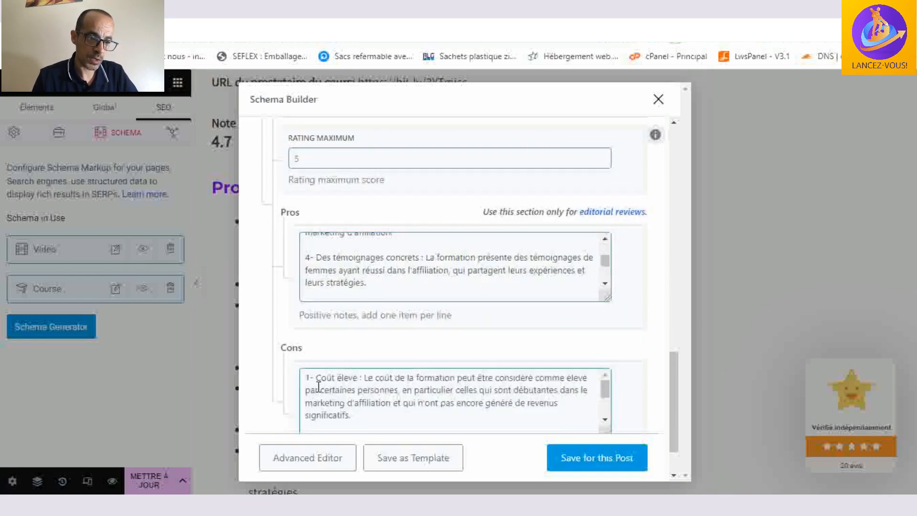
{"action": "scroll", "coordinate": [354, 387], "scroll_direction": "down", "scroll_amount": 2}
{"action": "scroll", "coordinate": [593, 454], "scroll_direction": "down", "scroll_amount": 2}
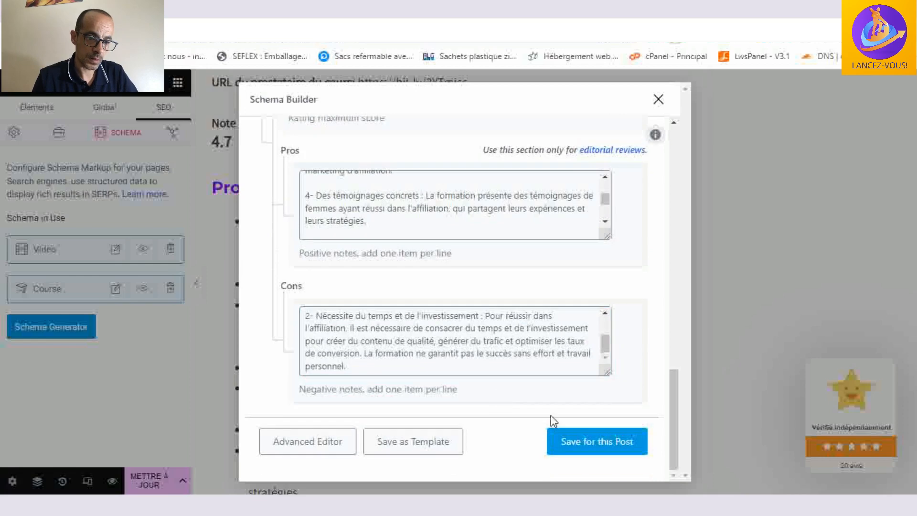
{"action": "left_click", "coordinate": [659, 99]}
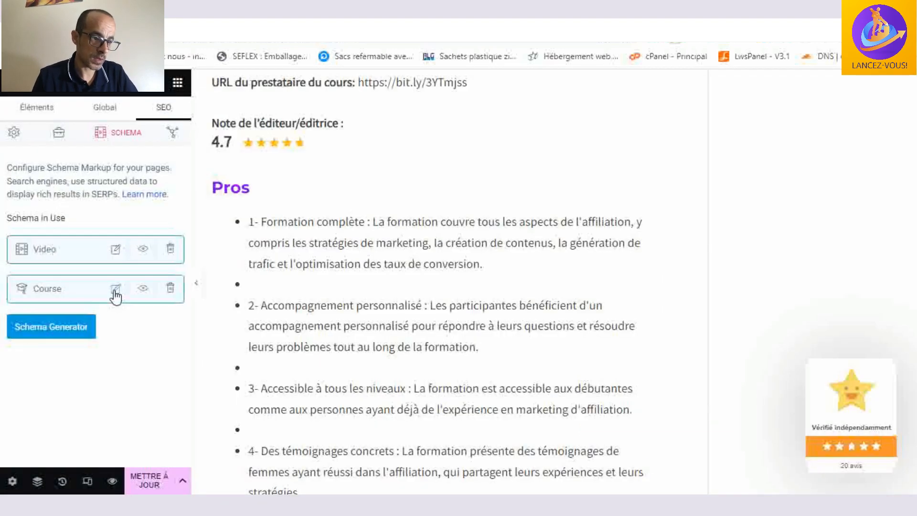
- Reopen the Course schema, test its JSON-LD code with Google's rich results test and review the detected structured data
{"action": "left_click", "coordinate": [115, 289]}
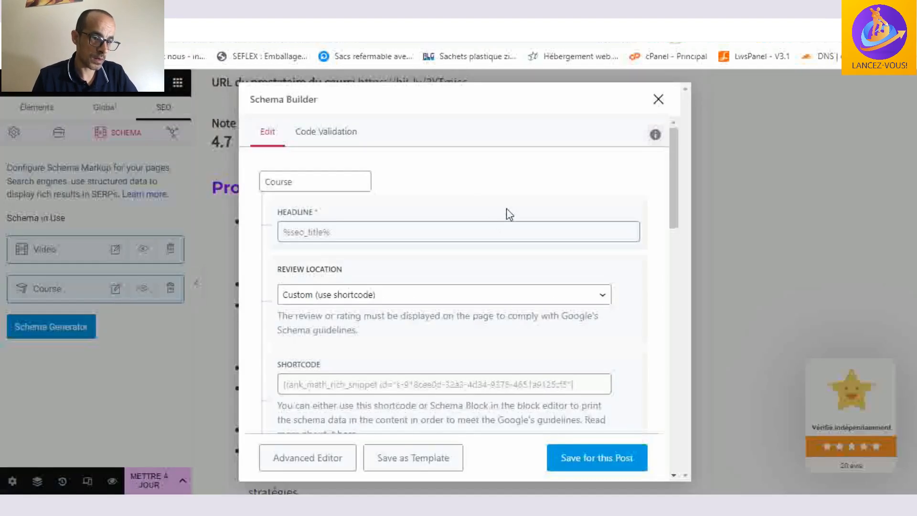
{"action": "left_click", "coordinate": [328, 138]}
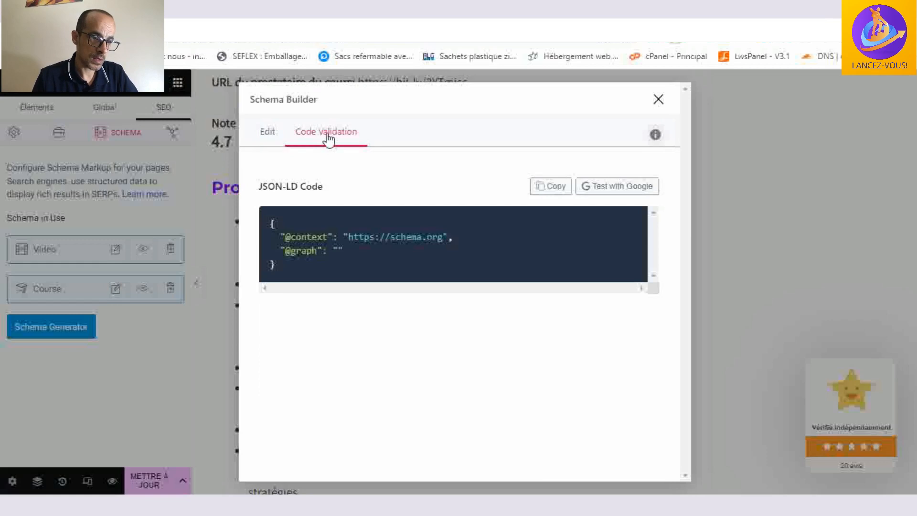
{"action": "left_click", "coordinate": [631, 193]}
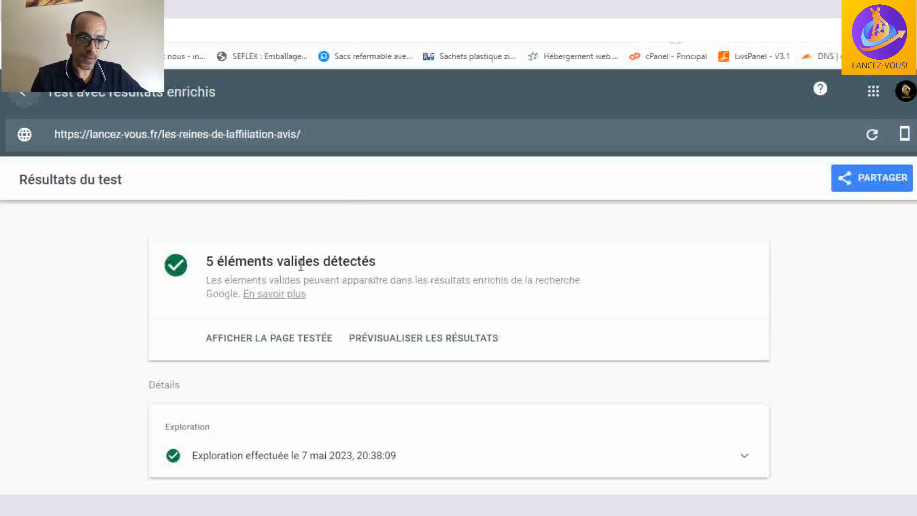
{"action": "scroll", "coordinate": [446, 262], "scroll_direction": "down", "scroll_amount": 1}
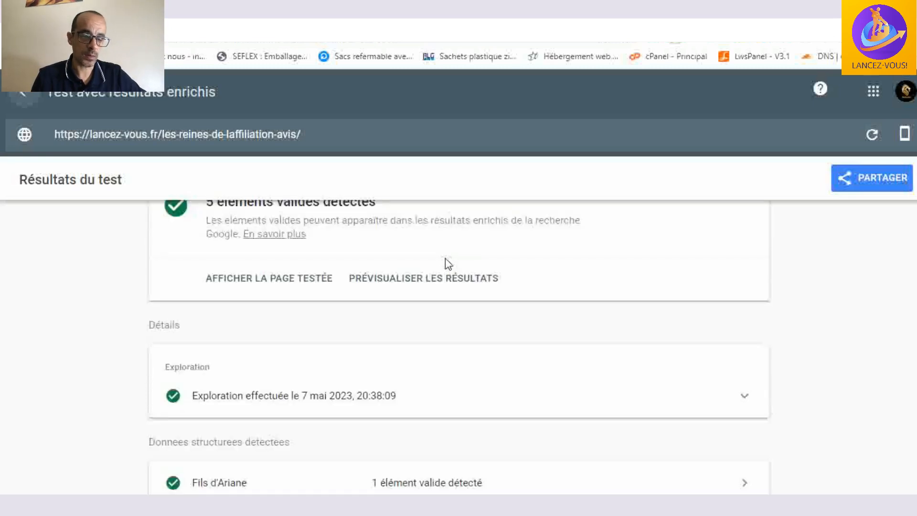
{"action": "scroll", "coordinate": [444, 261], "scroll_direction": "down", "scroll_amount": 3}
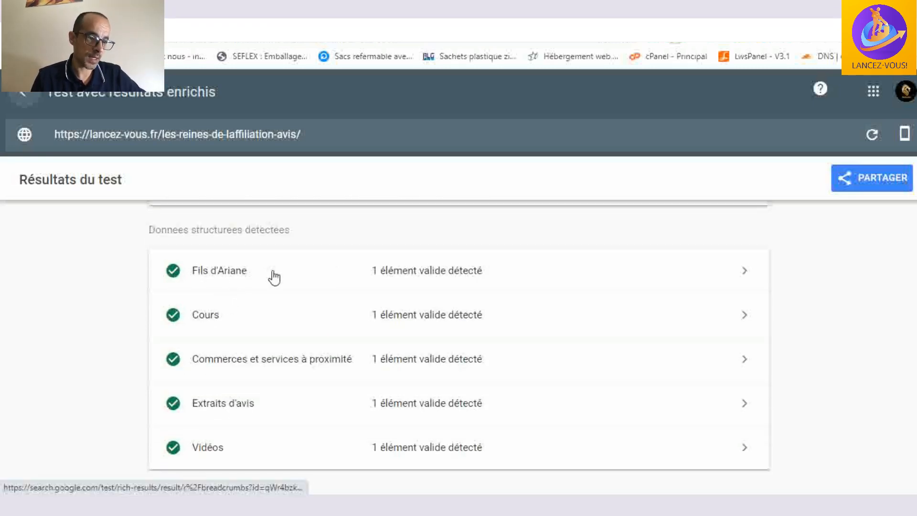
{"action": "scroll", "coordinate": [273, 277], "scroll_direction": "down", "scroll_amount": 1}
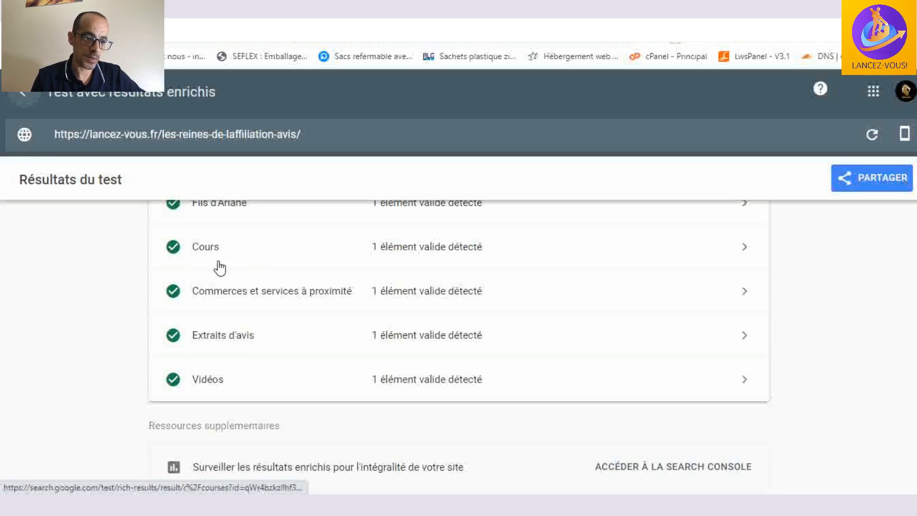
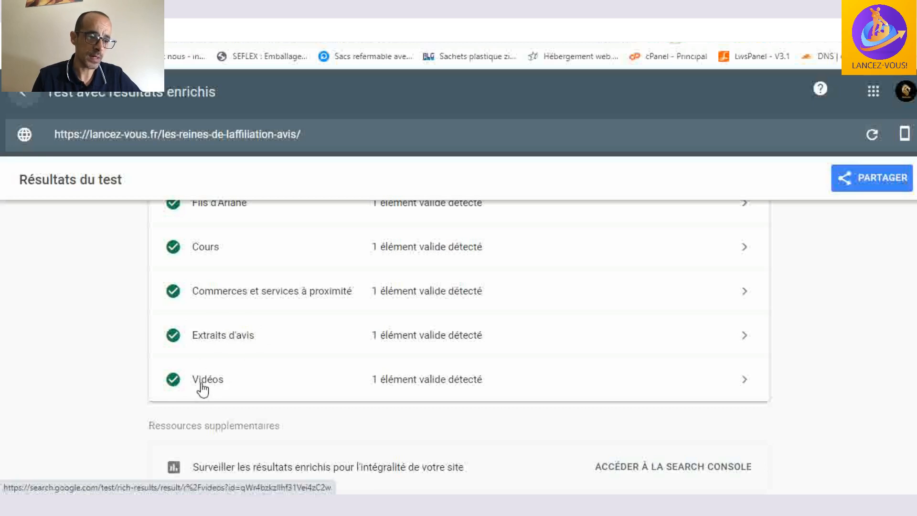
{"action": "scroll", "coordinate": [306, 334], "scroll_direction": "up", "scroll_amount": 1}
{"action": "scroll", "coordinate": [302, 339], "scroll_direction": "up", "scroll_amount": 1}
{"action": "scroll", "coordinate": [307, 310], "scroll_direction": "down", "scroll_amount": 3}
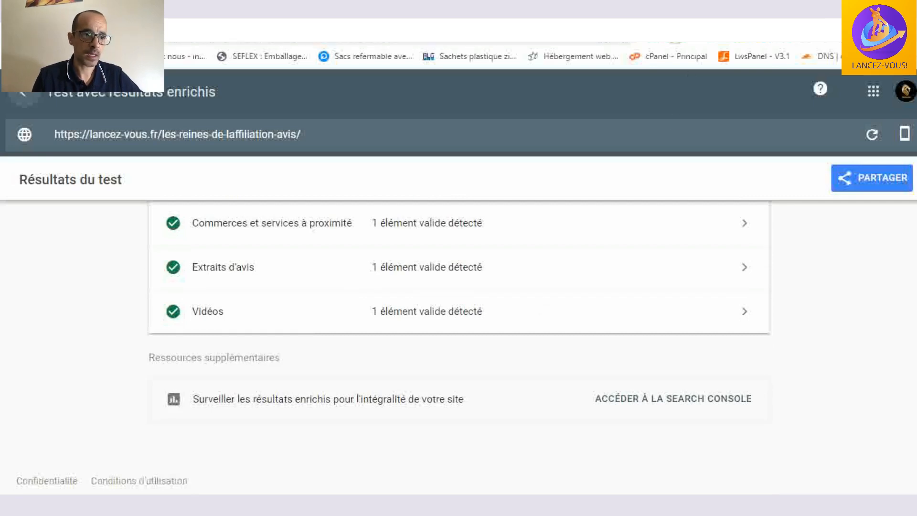
- Switch to the Google results page for the crêpe recipe and search for "Avis Les Reines de L'affiliation 2023" instead
{"action": "left_click", "coordinate": [186, 10]}
{"action": "left_click", "coordinate": [100, 9]}
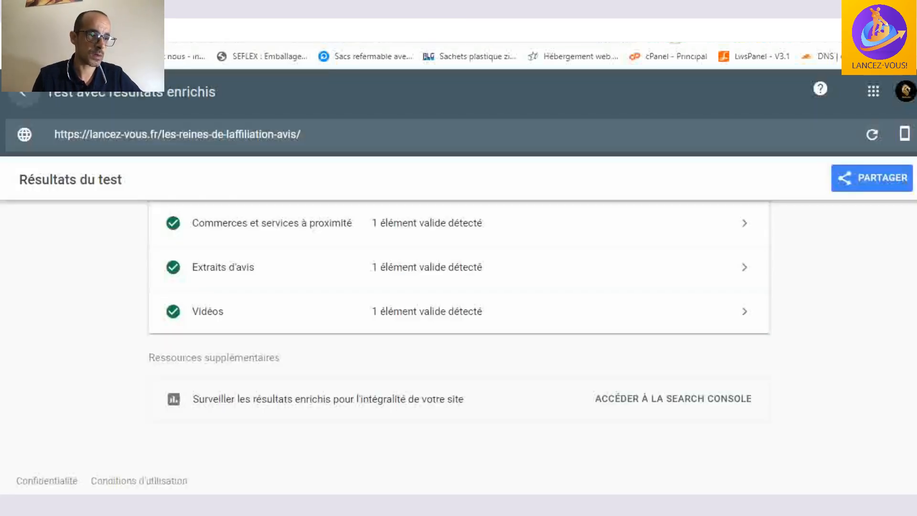
{"action": "left_click", "coordinate": [439, 9]}
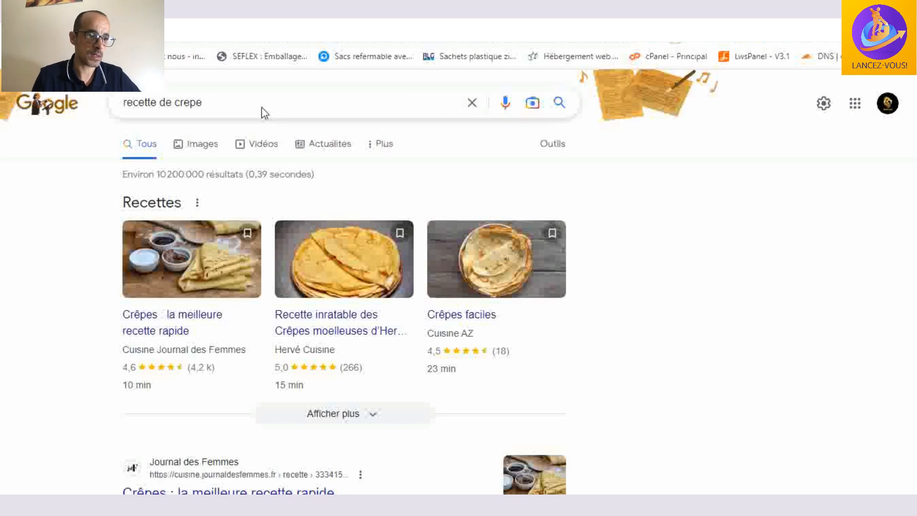
{"action": "left_click", "coordinate": [230, 107]}
{"action": "left_click_drag", "start_coordinate": [229, 107], "coordinate": [115, 104]}
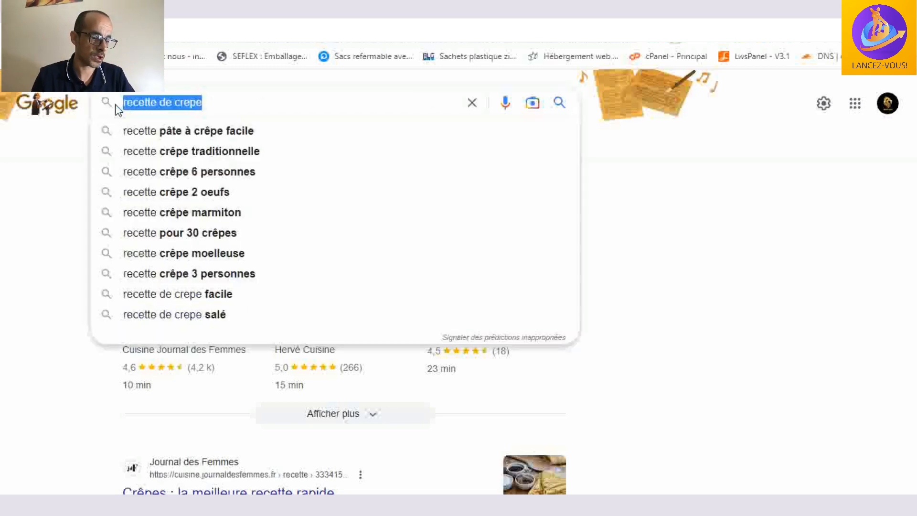
{"action": "type", "text": "Avis Les Reines de L'affiliation 2023"}
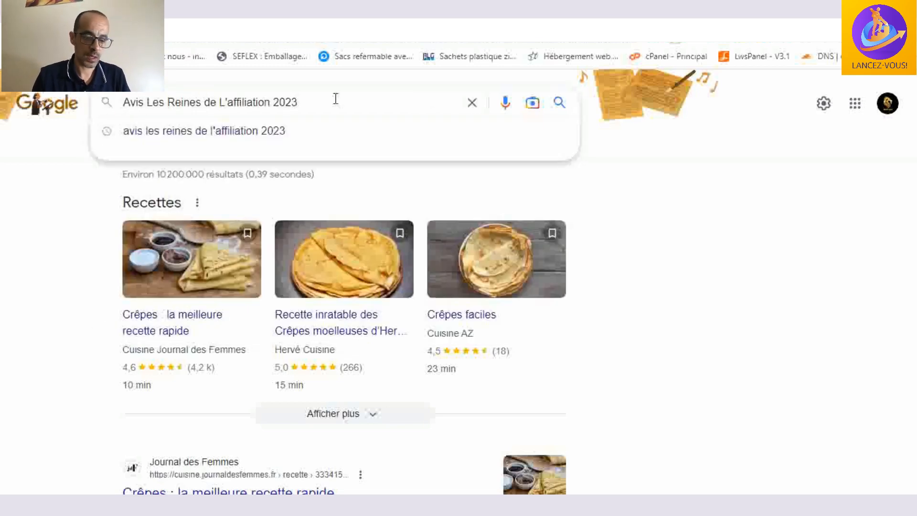
{"action": "key", "text": "Return"}
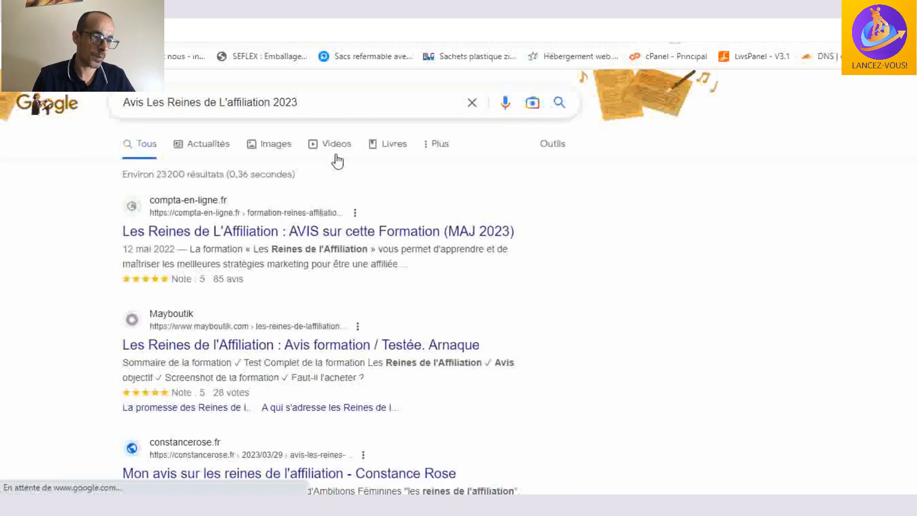
- Look through the first page of search results for the Lancez-Vous YouTube video and the lancez-vous.fr review article
{"action": "scroll", "coordinate": [587, 234], "scroll_direction": "down", "scroll_amount": 7}
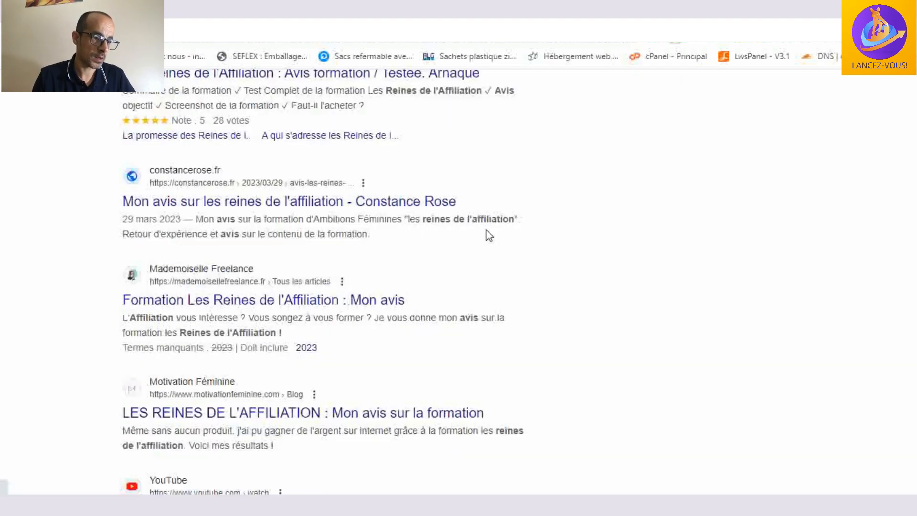
{"action": "scroll", "coordinate": [482, 235], "scroll_direction": "down", "scroll_amount": 4}
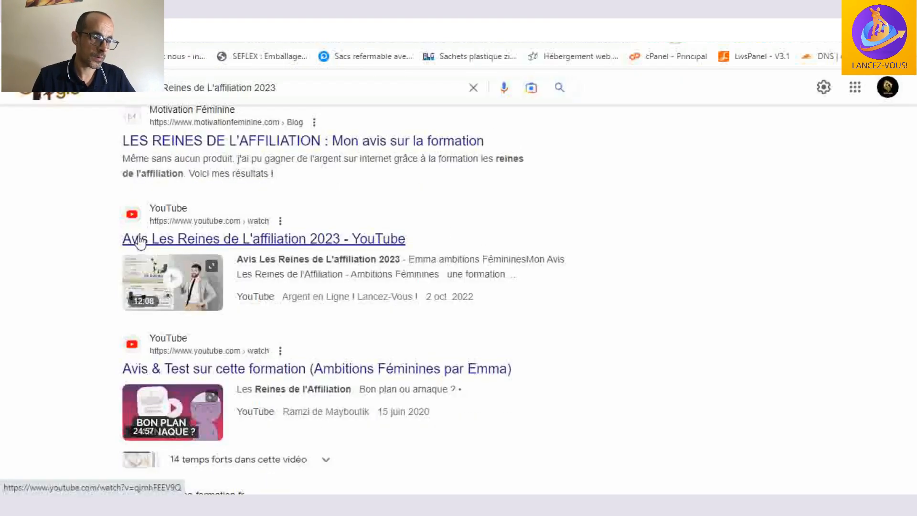
{"action": "left_click", "coordinate": [193, 278]}
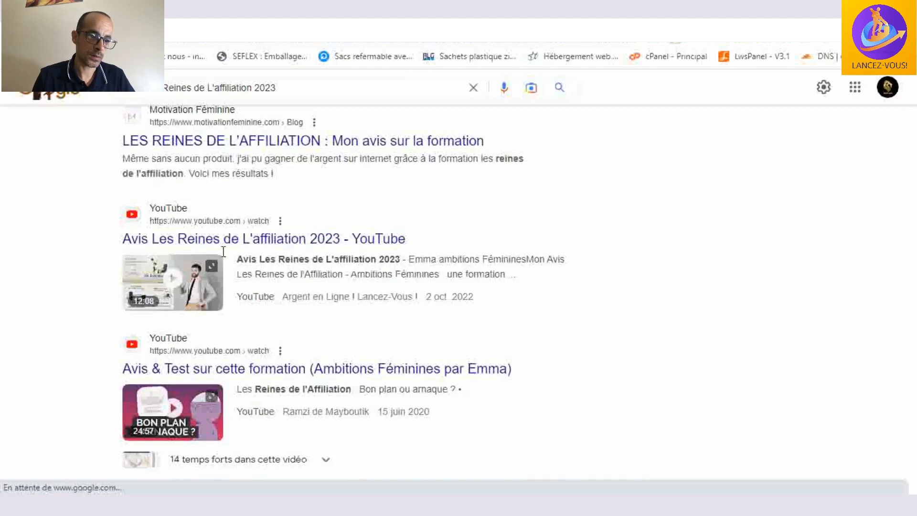
{"action": "scroll", "coordinate": [395, 235], "scroll_direction": "down", "scroll_amount": 6}
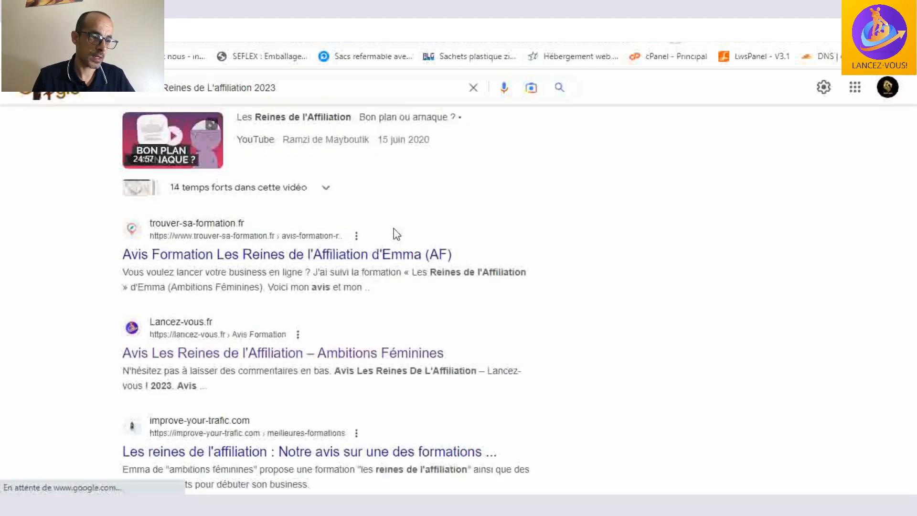
{"action": "scroll", "coordinate": [372, 258], "scroll_direction": "down", "scroll_amount": 3}
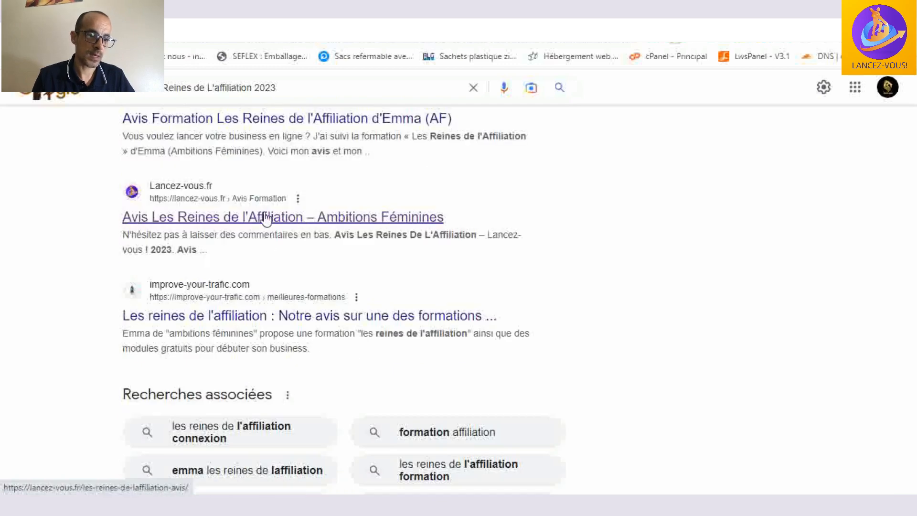
{"action": "scroll", "coordinate": [286, 217], "scroll_direction": "down", "scroll_amount": 5}
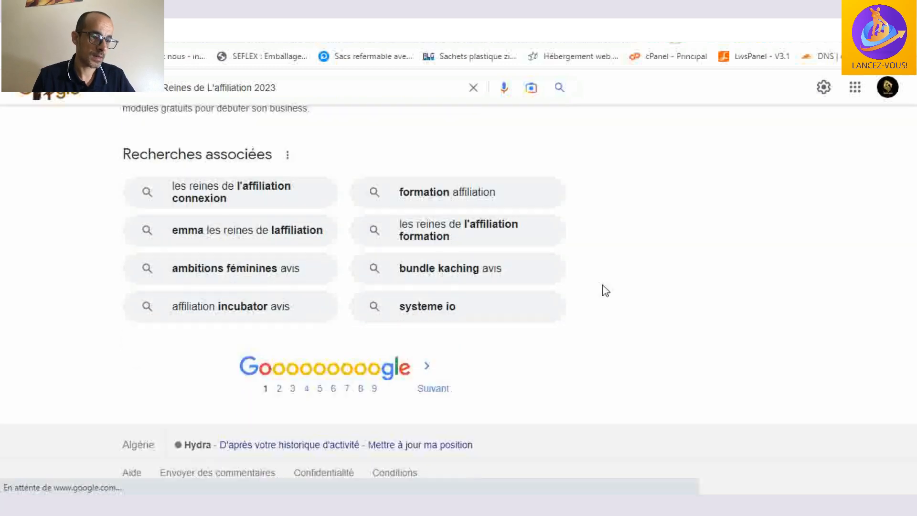
{"action": "scroll", "coordinate": [605, 290], "scroll_direction": "up", "scroll_amount": 10}
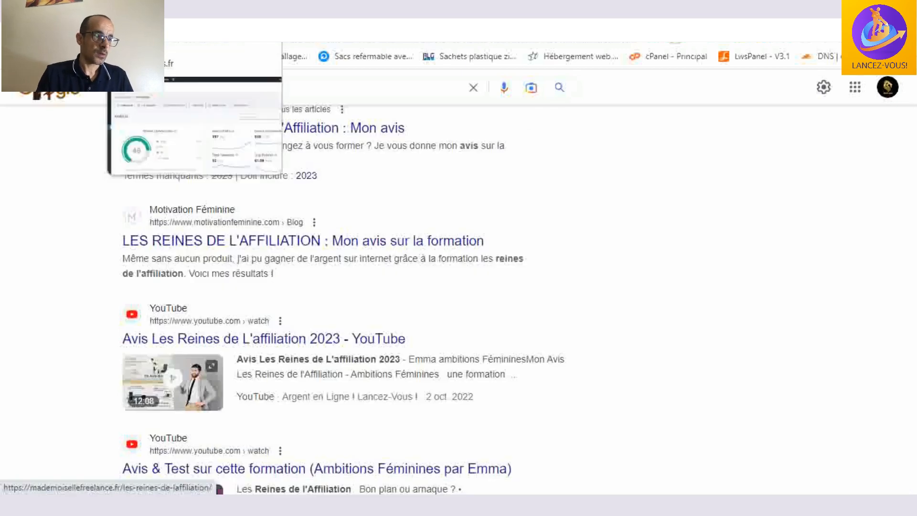
- Switch to the WordPress admin, reload the Rank Math statistics and review the overall optimization and search traffic overview
{"action": "left_click", "coordinate": [153, 9]}
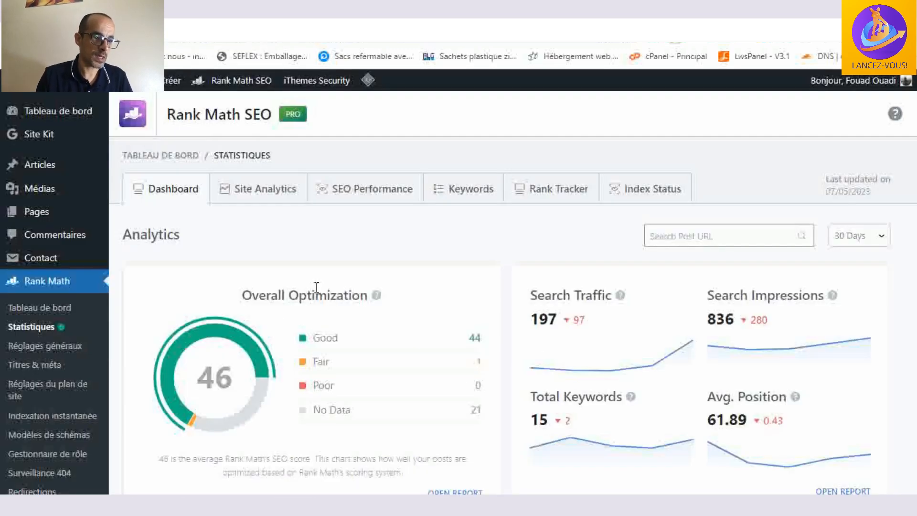
{"action": "scroll", "coordinate": [29, 253], "scroll_direction": "down", "scroll_amount": 3}
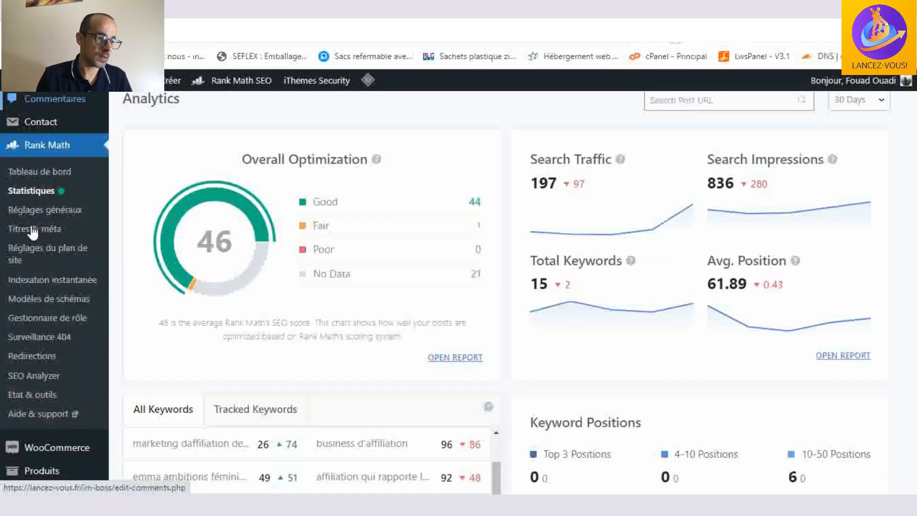
{"action": "left_click", "coordinate": [44, 192]}
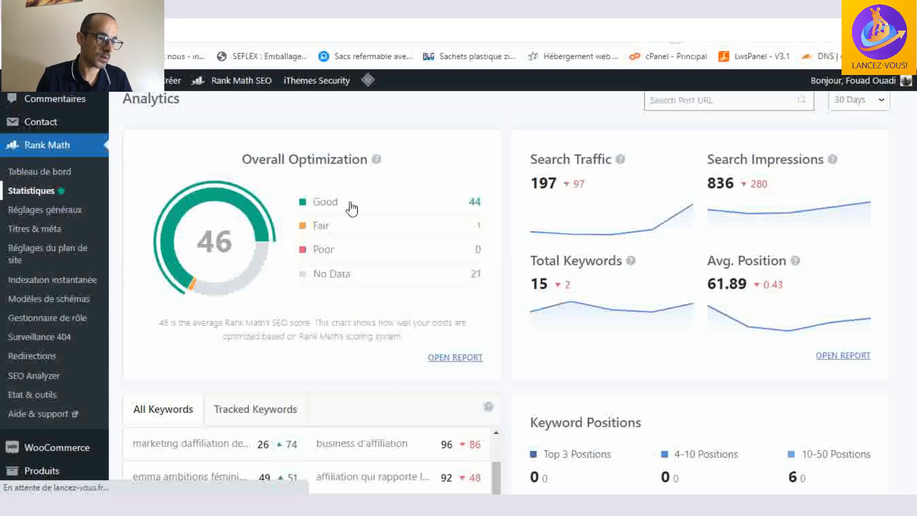
{"action": "scroll", "coordinate": [352, 209], "scroll_direction": "down", "scroll_amount": 3}
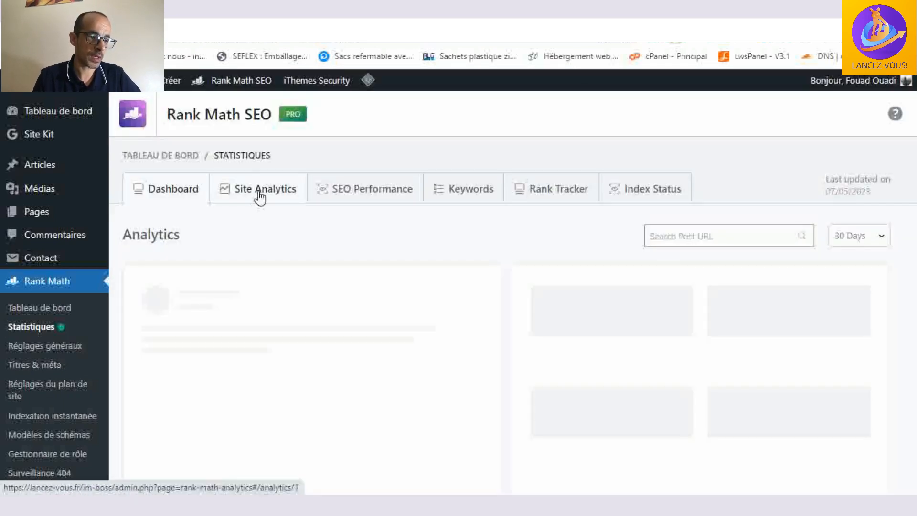
{"action": "scroll", "coordinate": [277, 250], "scroll_direction": "down", "scroll_amount": 3}
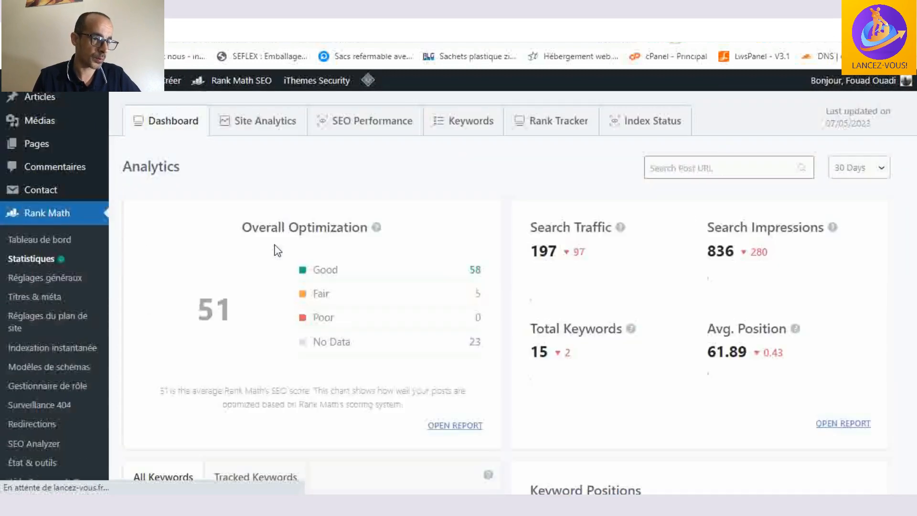
{"action": "scroll", "coordinate": [276, 250], "scroll_direction": "up", "scroll_amount": 3}
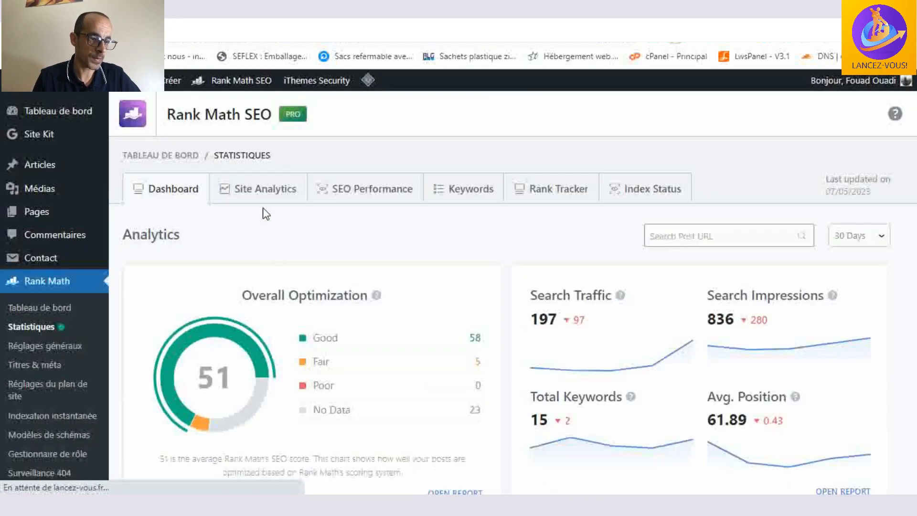
{"action": "scroll", "coordinate": [368, 265], "scroll_direction": "down", "scroll_amount": 3}
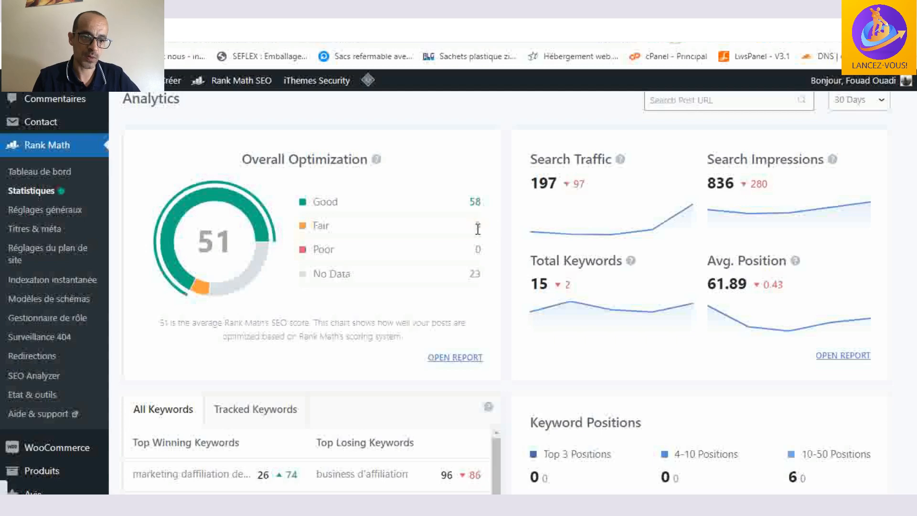
{"action": "scroll", "coordinate": [293, 241], "scroll_direction": "up", "scroll_amount": 3}
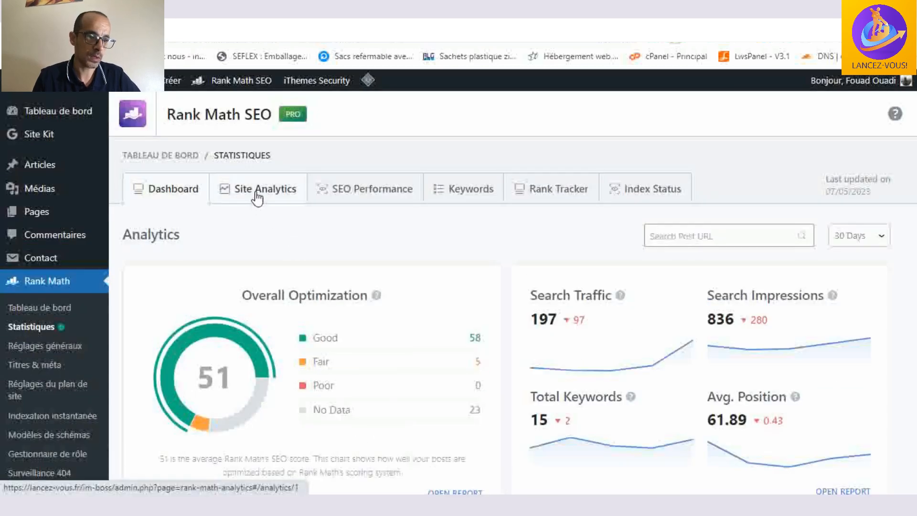
- Open the Site Analytics report and review the SEO score, schema and links of each listed page
{"action": "left_click", "coordinate": [257, 197]}
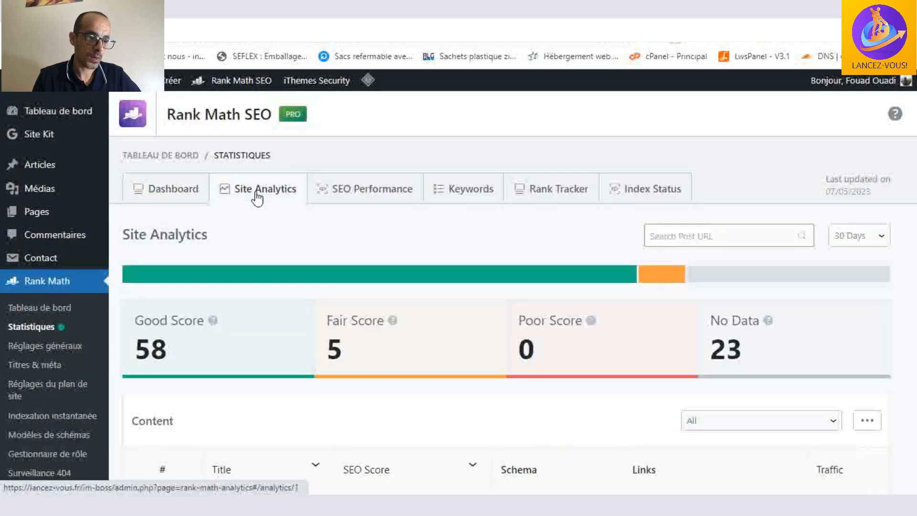
{"action": "scroll", "coordinate": [463, 257], "scroll_direction": "down", "scroll_amount": 2}
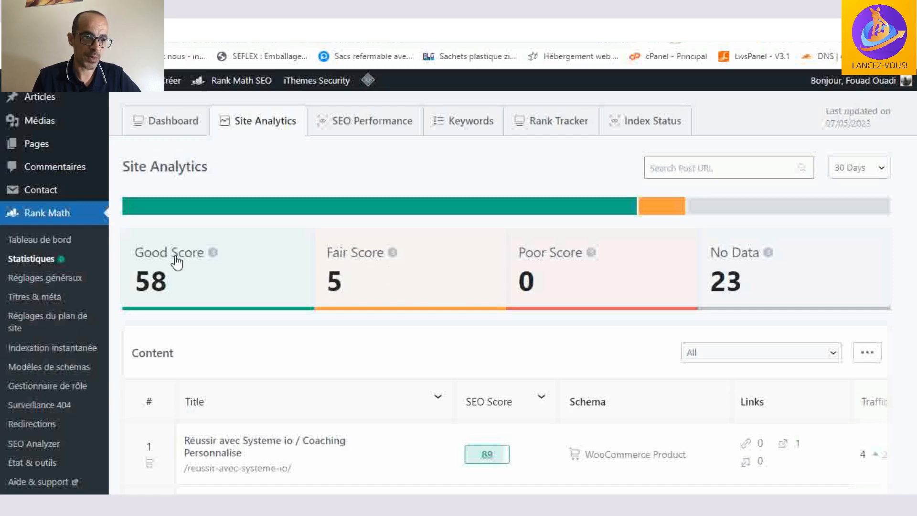
{"action": "scroll", "coordinate": [466, 267], "scroll_direction": "down", "scroll_amount": 18}
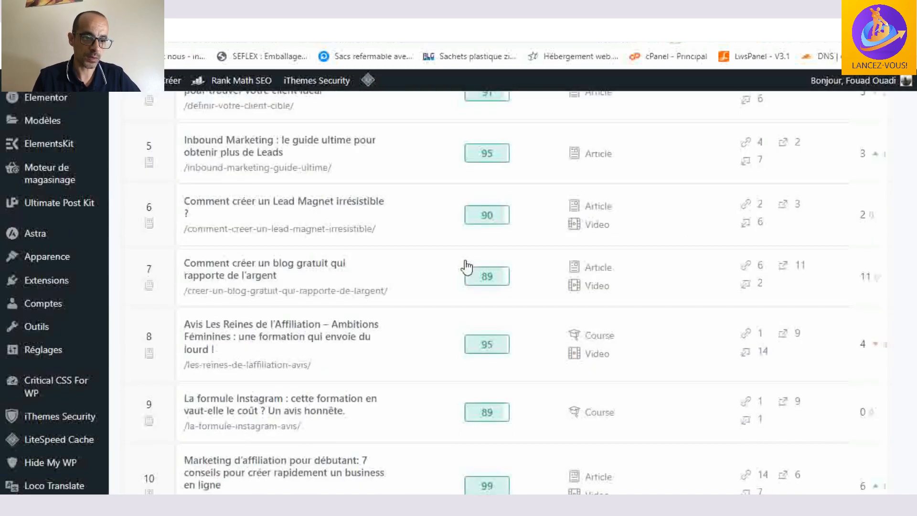
{"action": "scroll", "coordinate": [472, 285], "scroll_direction": "down", "scroll_amount": 5}
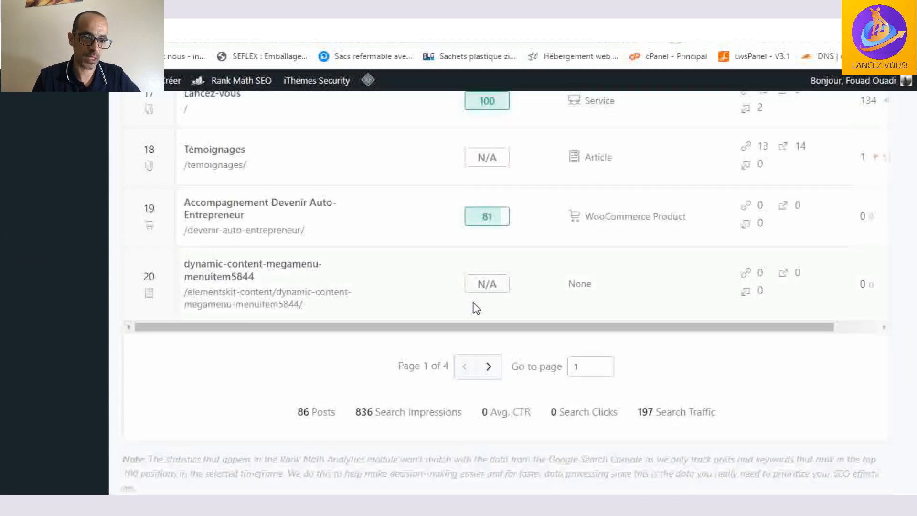
{"action": "scroll", "coordinate": [474, 303], "scroll_direction": "up", "scroll_amount": 20}
{"action": "scroll", "coordinate": [476, 308], "scroll_direction": "up", "scroll_amount": 7}
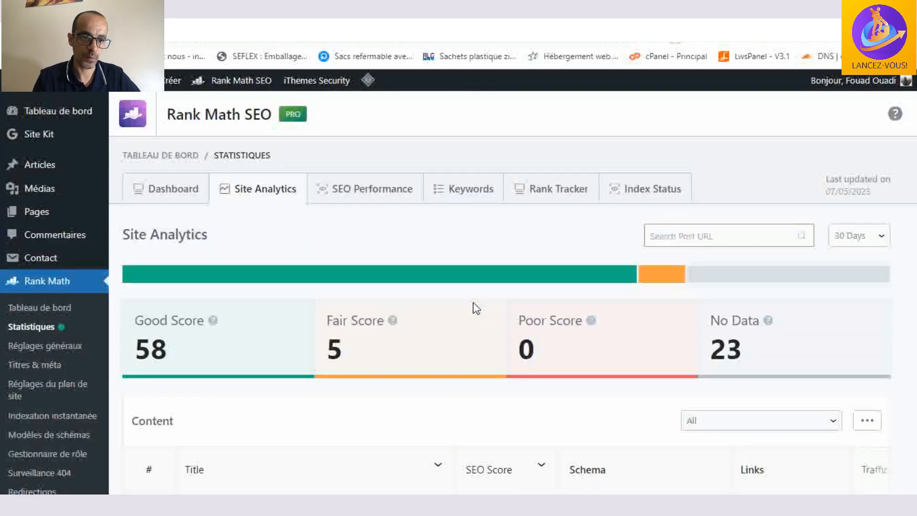
- Open the SEO Performance report and examine its traffic figures and content table
{"action": "left_click", "coordinate": [381, 193]}
{"action": "scroll", "coordinate": [440, 217], "scroll_direction": "down", "scroll_amount": 8}
{"action": "scroll", "coordinate": [441, 222], "scroll_direction": "down", "scroll_amount": 6}
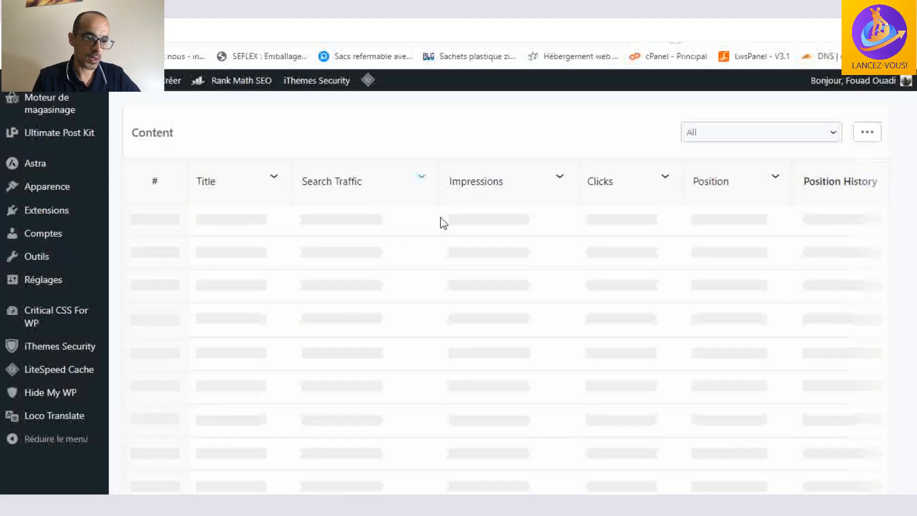
{"action": "scroll", "coordinate": [440, 219], "scroll_direction": "up", "scroll_amount": 7}
{"action": "scroll", "coordinate": [440, 219], "scroll_direction": "down", "scroll_amount": 8}
{"action": "scroll", "coordinate": [441, 218], "scroll_direction": "up", "scroll_amount": 10}
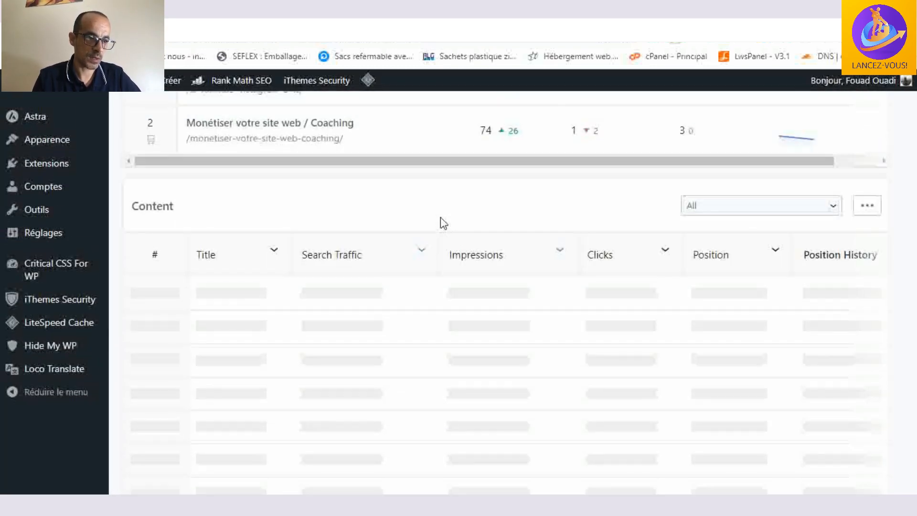
{"action": "scroll", "coordinate": [440, 217], "scroll_direction": "up", "scroll_amount": 3}
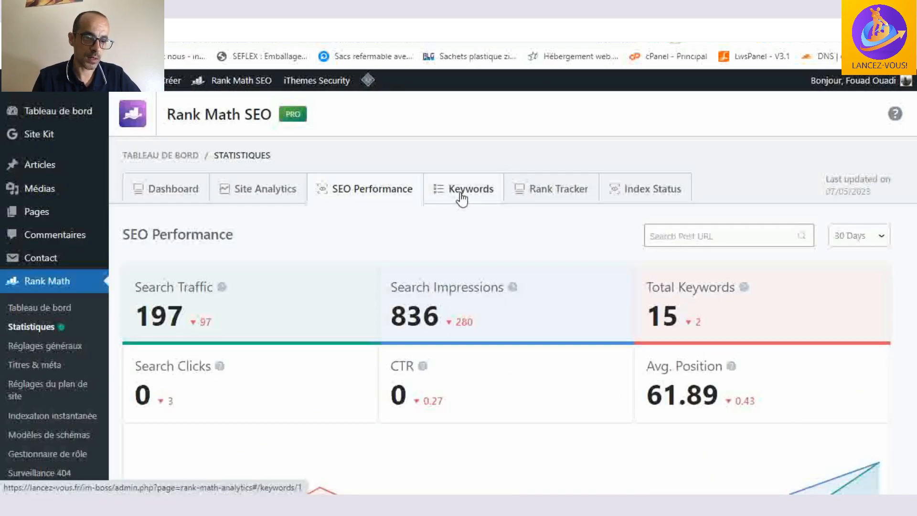
- View the Keywords report, and examine the positions of the tracked keywords in the Rank Tracker's Keyword Manager
{"action": "left_click", "coordinate": [461, 199]}
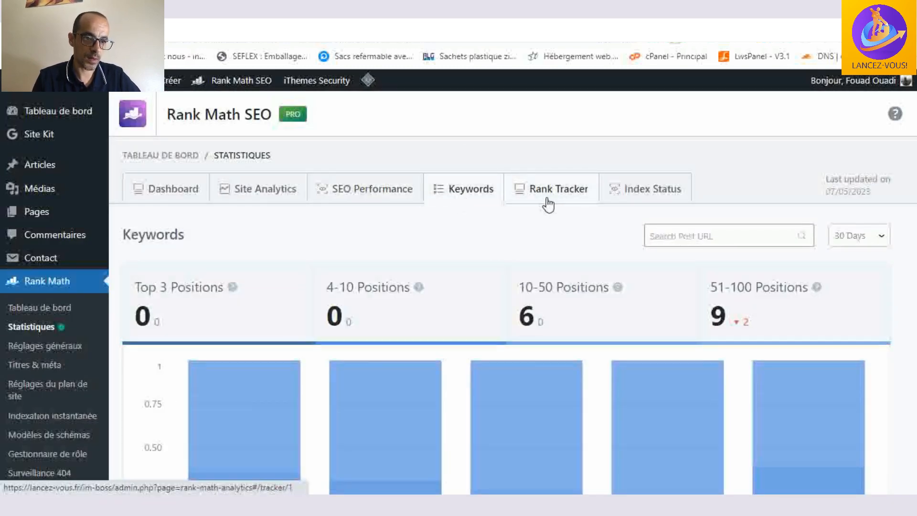
{"action": "left_click", "coordinate": [546, 205]}
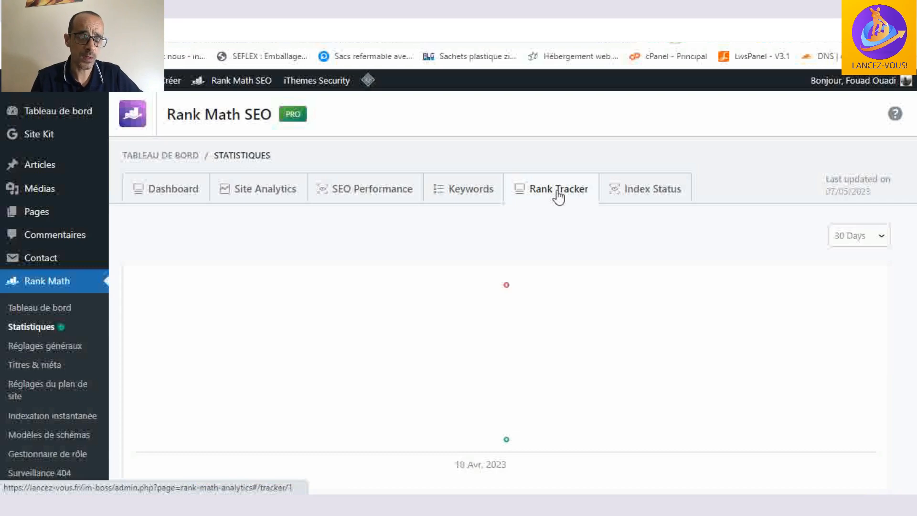
{"action": "scroll", "coordinate": [558, 195], "scroll_direction": "down", "scroll_amount": 7}
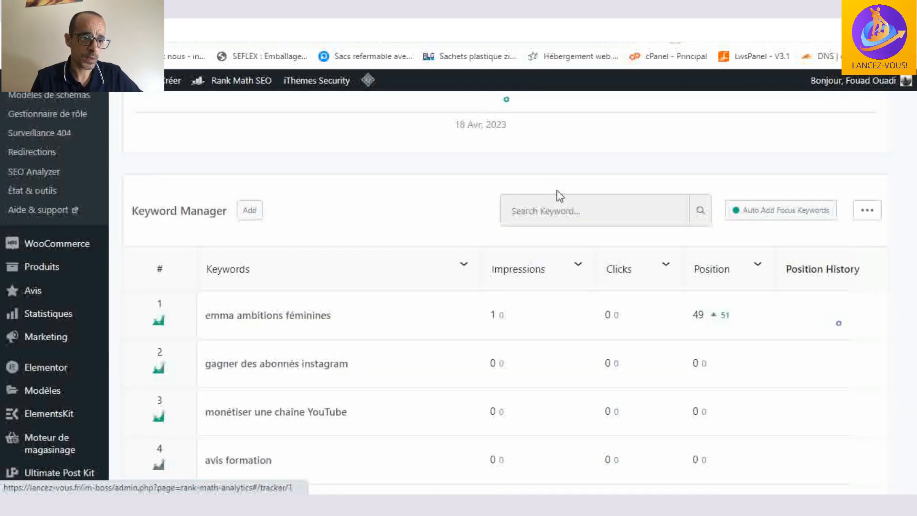
{"action": "scroll", "coordinate": [296, 262], "scroll_direction": "down", "scroll_amount": 2}
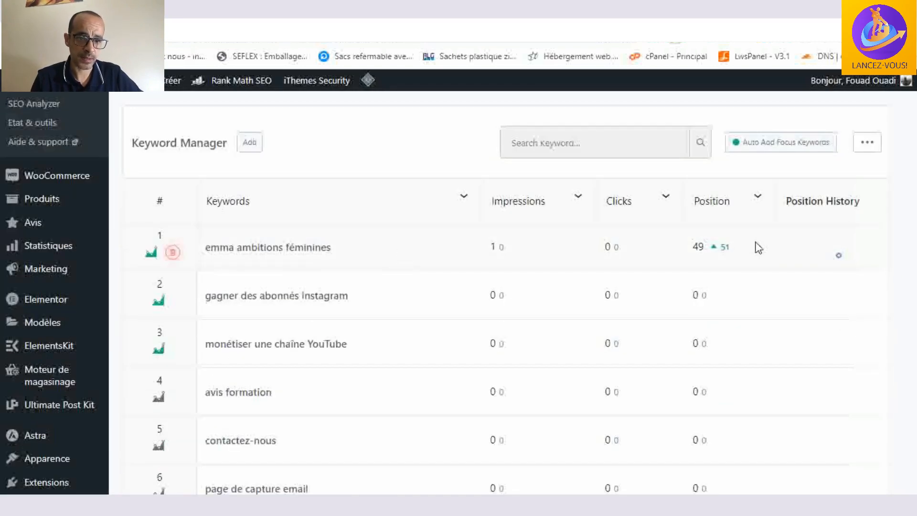
{"action": "scroll", "coordinate": [726, 263], "scroll_direction": "down", "scroll_amount": 10}
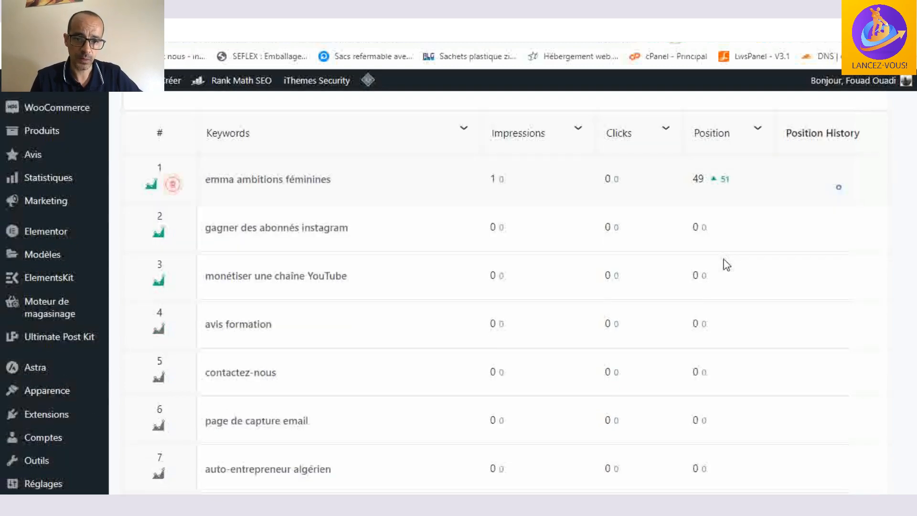
{"action": "scroll", "coordinate": [725, 263], "scroll_direction": "down", "scroll_amount": 3}
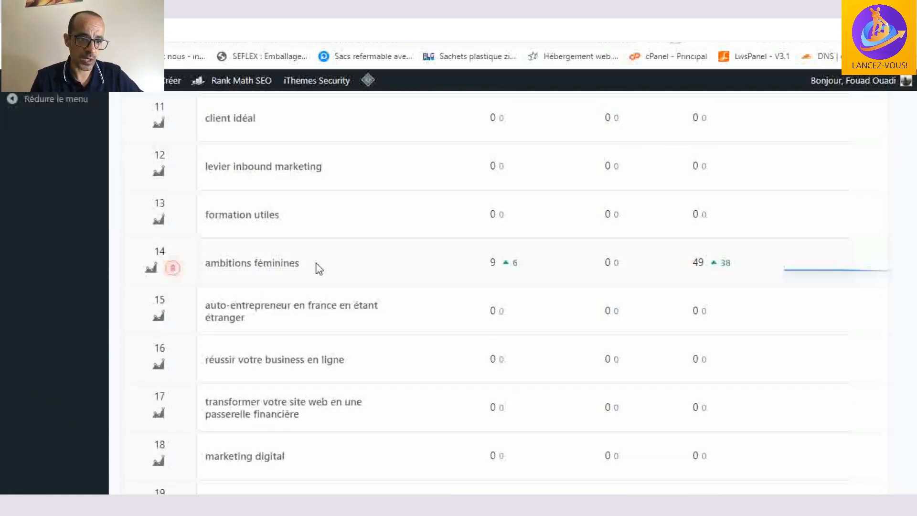
- Examine the figures and trend curves of the remaining tracked keywords down to the end of the first page of the list
{"action": "scroll", "coordinate": [759, 267], "scroll_direction": "down", "scroll_amount": 4}
{"action": "scroll", "coordinate": [739, 269], "scroll_direction": "down", "scroll_amount": 6}
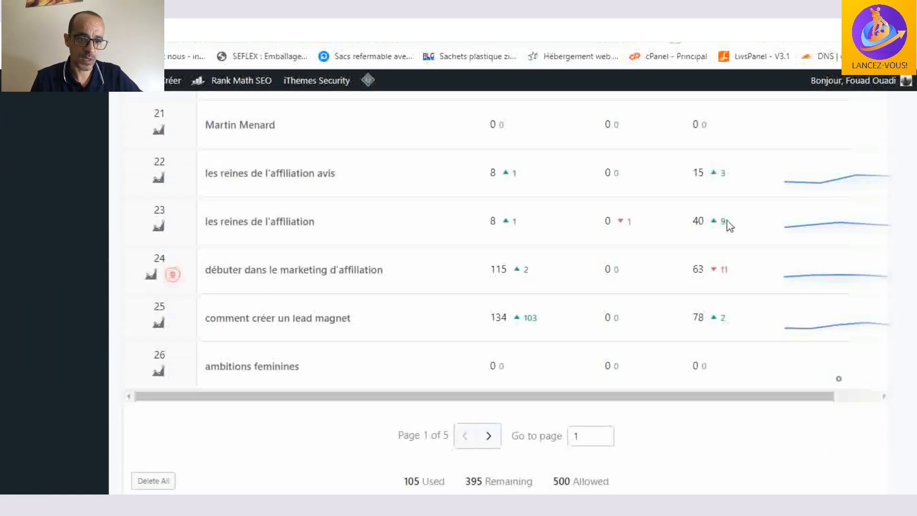
{"action": "scroll", "coordinate": [706, 308], "scroll_direction": "down", "scroll_amount": 1}
{"action": "scroll", "coordinate": [706, 324], "scroll_direction": "down", "scroll_amount": 2}
{"action": "scroll", "coordinate": [705, 330], "scroll_direction": "up", "scroll_amount": 20}
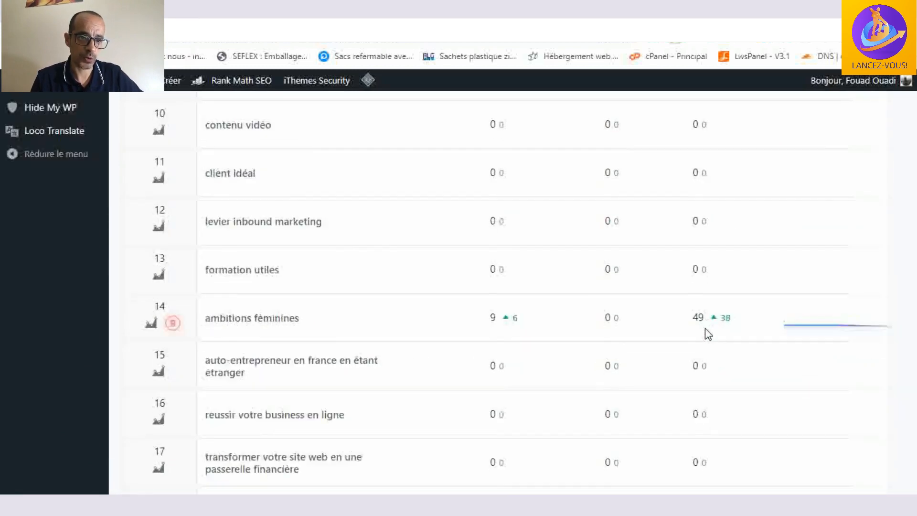
- Open the Index Status report and review the presence on Google, plus each page's indexing status, mobile usability and rich results
{"action": "left_click", "coordinate": [640, 191]}
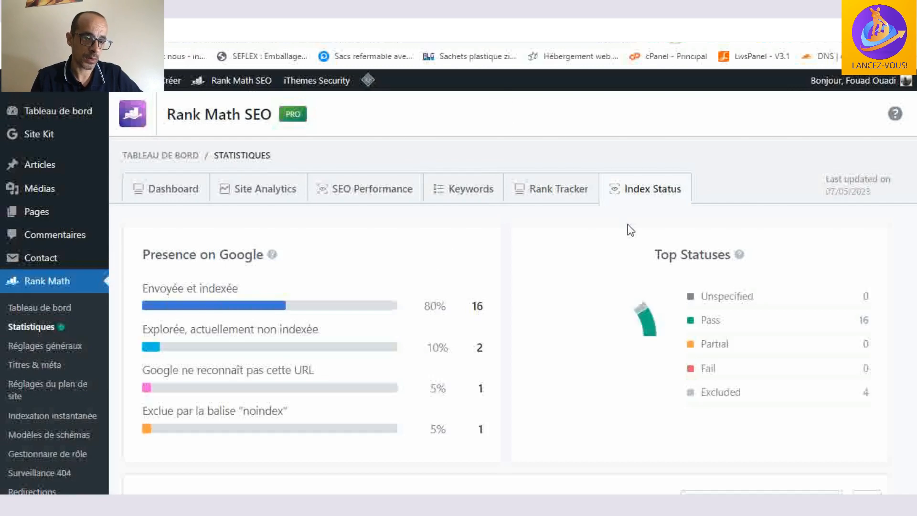
{"action": "scroll", "coordinate": [555, 241], "scroll_direction": "down", "scroll_amount": 2}
{"action": "scroll", "coordinate": [554, 239], "scroll_direction": "down", "scroll_amount": 4}
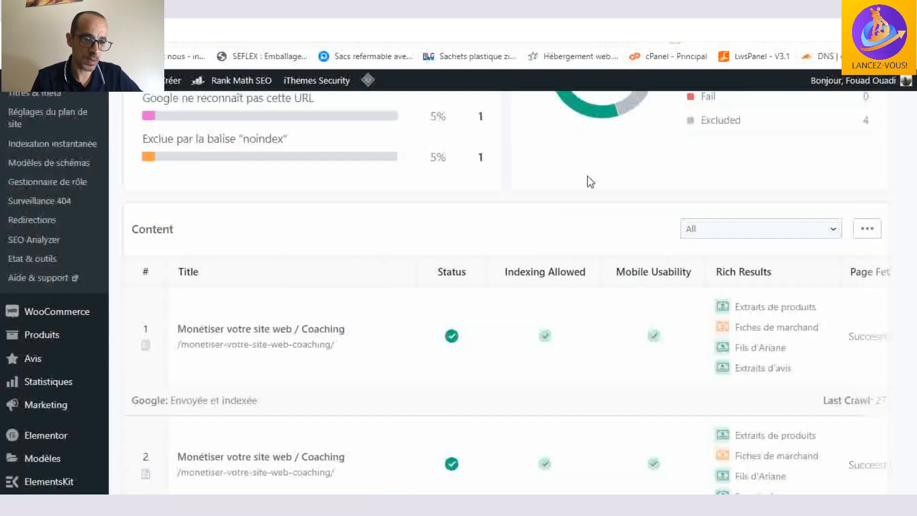
{"action": "scroll", "coordinate": [589, 186], "scroll_direction": "down", "scroll_amount": 2}
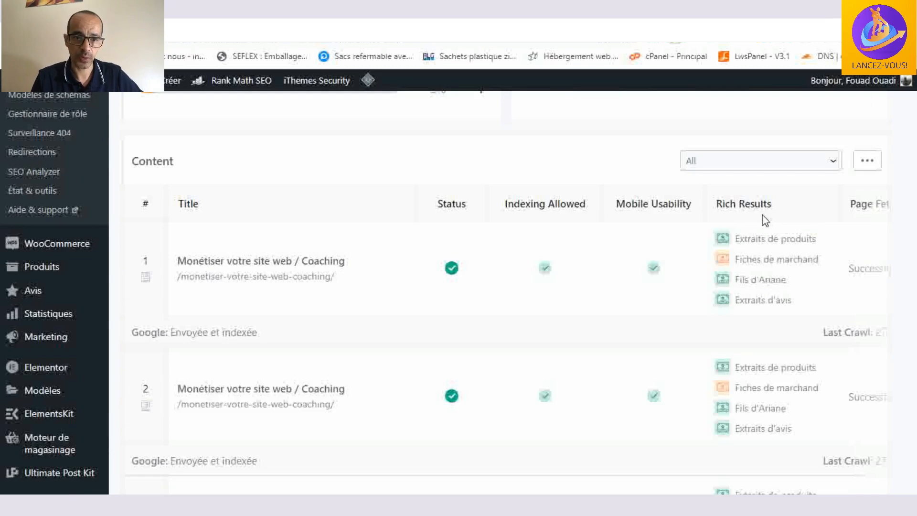
{"action": "scroll", "coordinate": [740, 319], "scroll_direction": "down", "scroll_amount": 4}
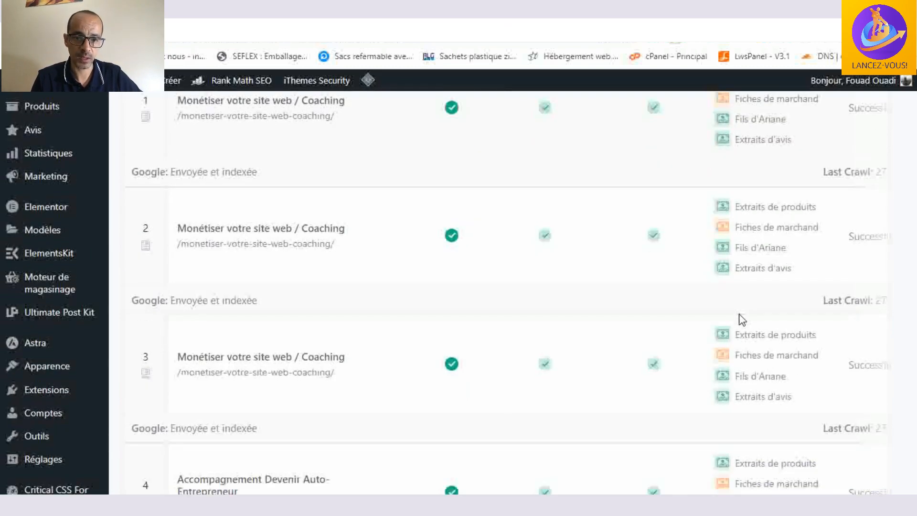
{"action": "scroll", "coordinate": [766, 307], "scroll_direction": "down", "scroll_amount": 3}
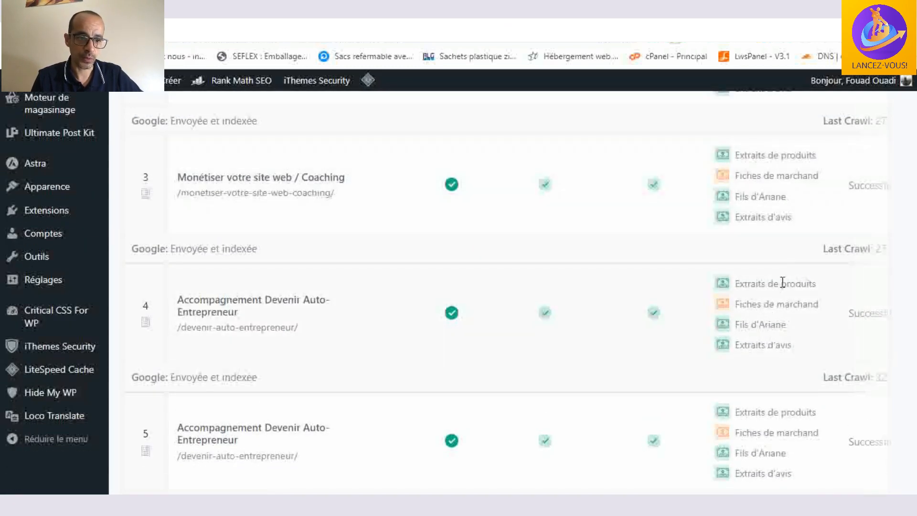
{"action": "scroll", "coordinate": [773, 262], "scroll_direction": "down", "scroll_amount": 4}
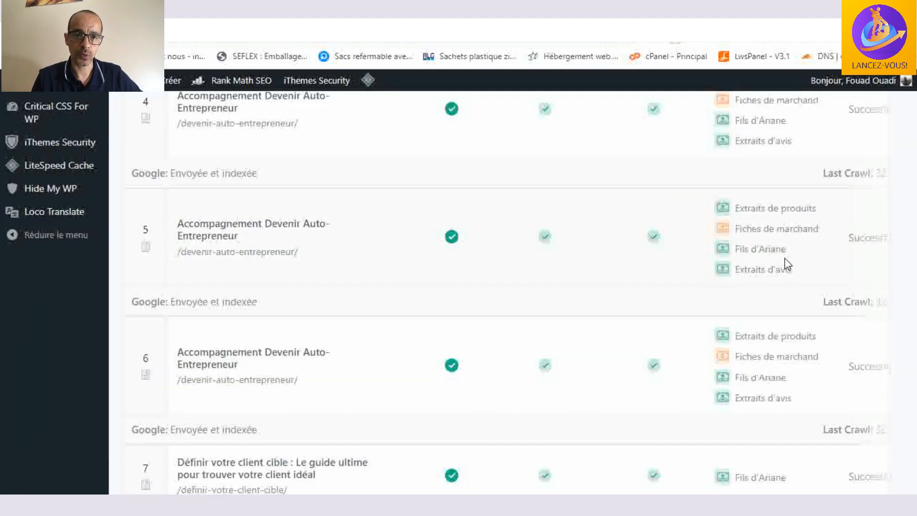